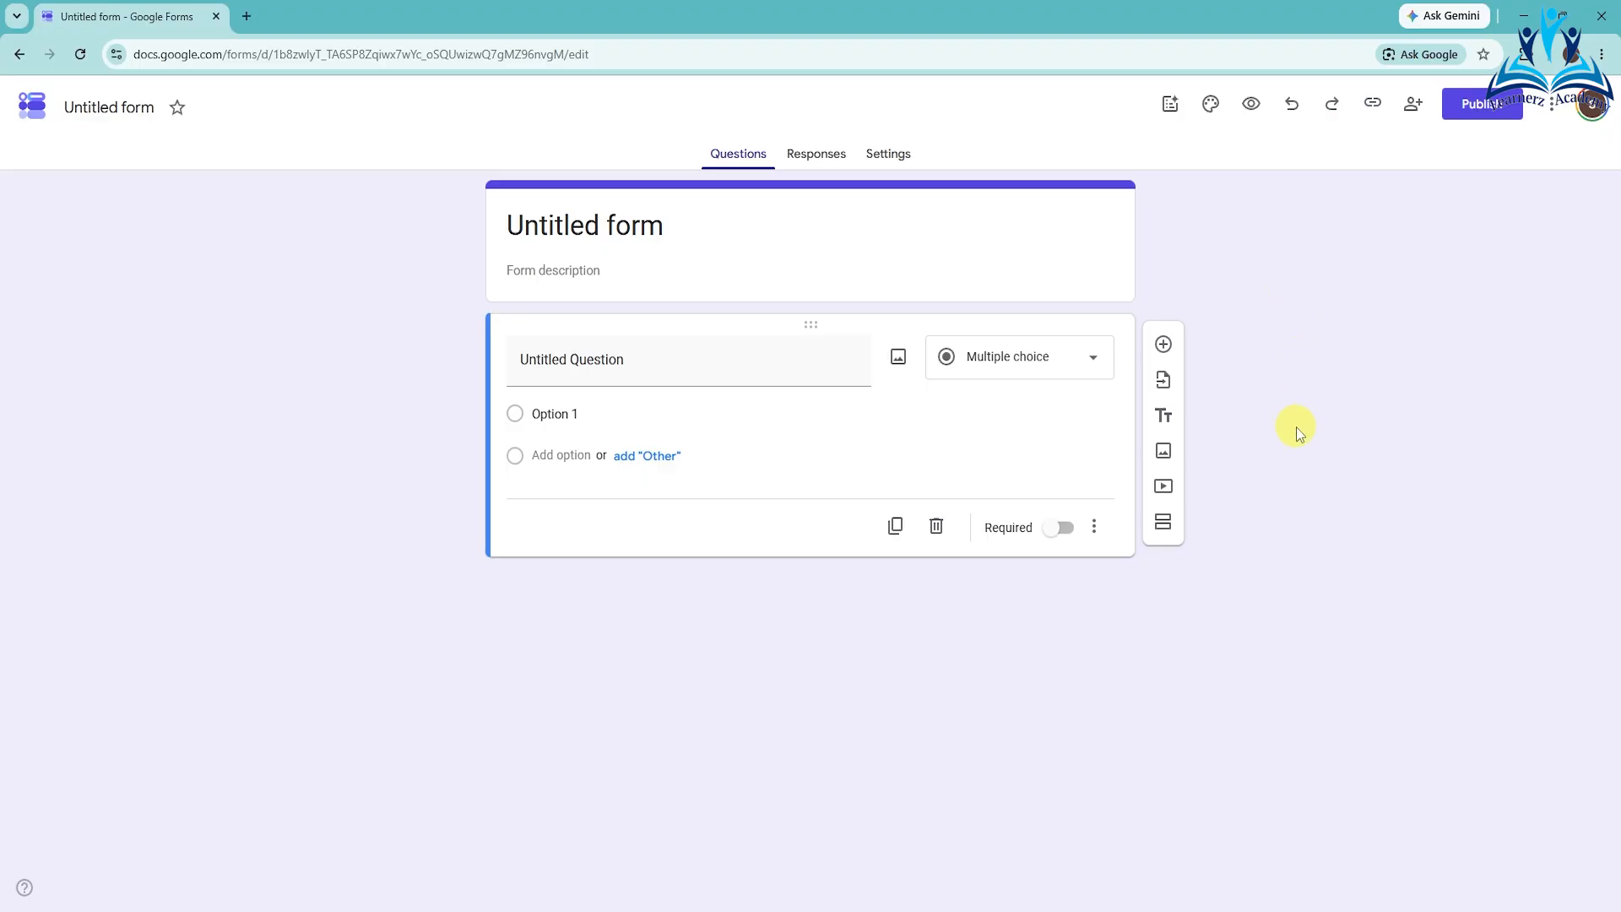
# - Switch to the Word document with the handwritten fee outline and draw tick marks beside the Section 1 and Section 2 headings
pyautogui.moveTo(1074, 909)
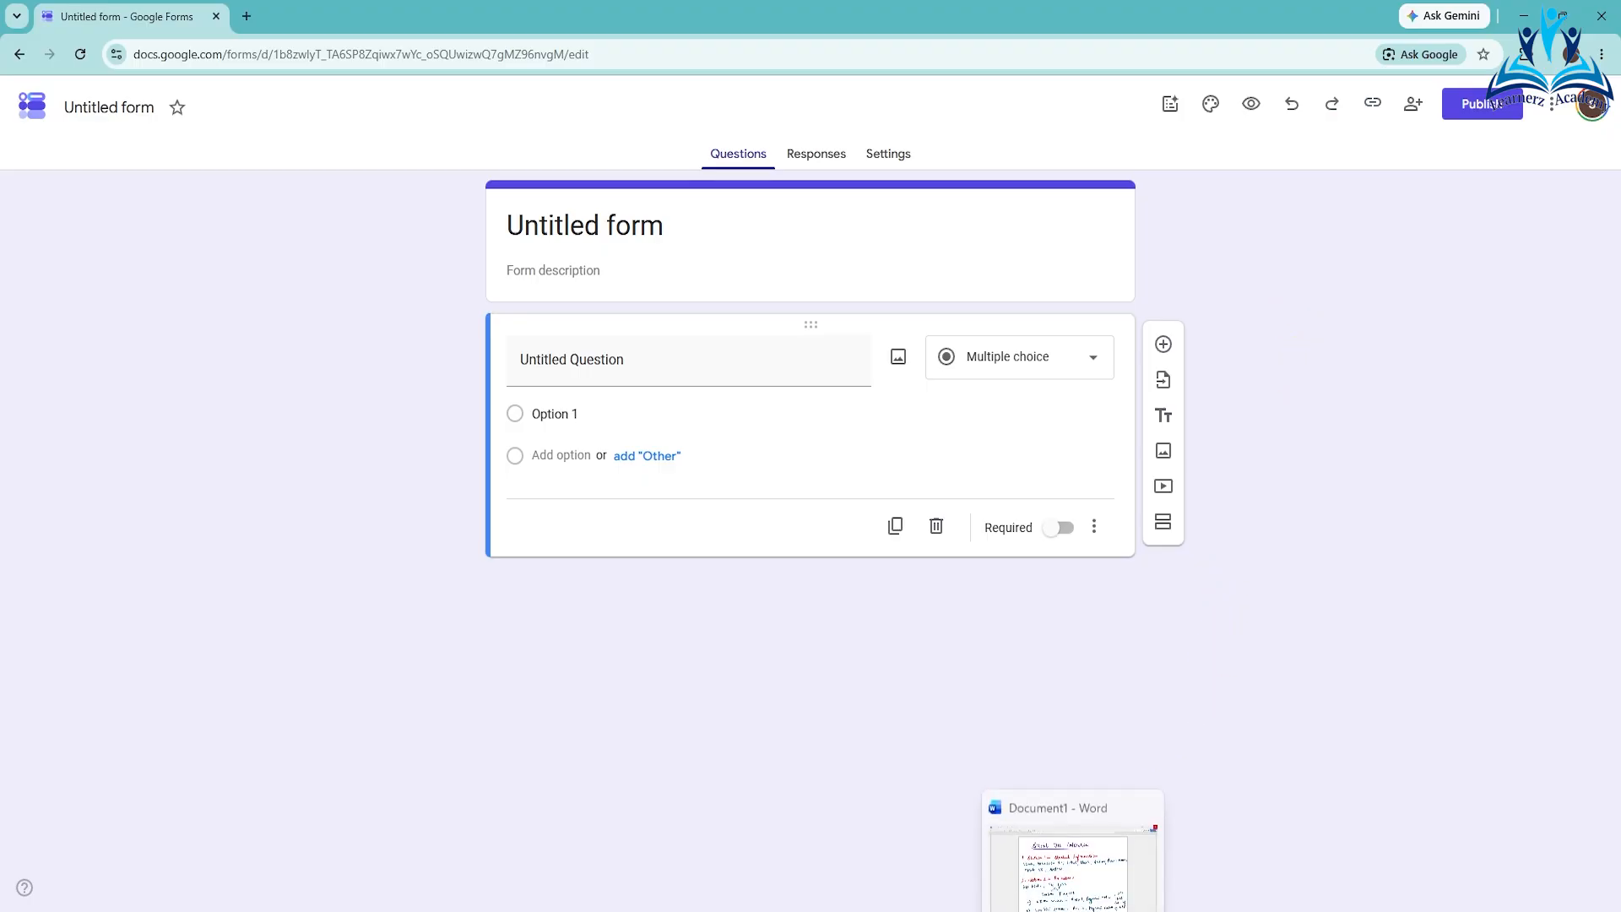
pyautogui.click(1102, 806)
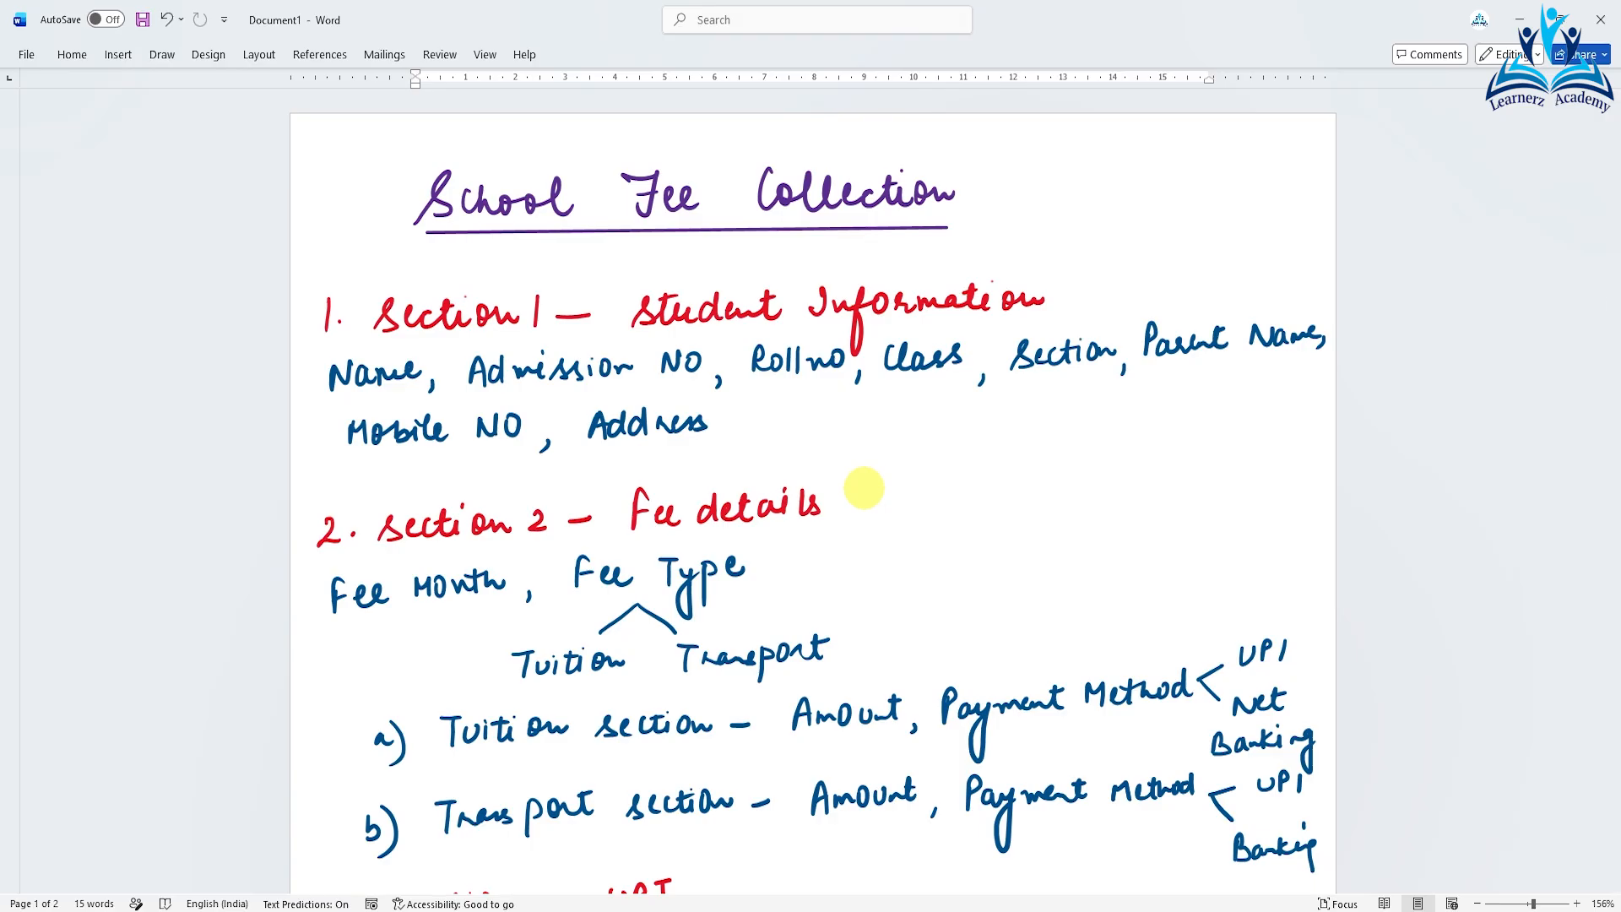
pyautogui.moveTo(1070, 286); pyautogui.dragTo(1115, 272)
pyautogui.moveTo(843, 517); pyautogui.dragTo(893, 501)
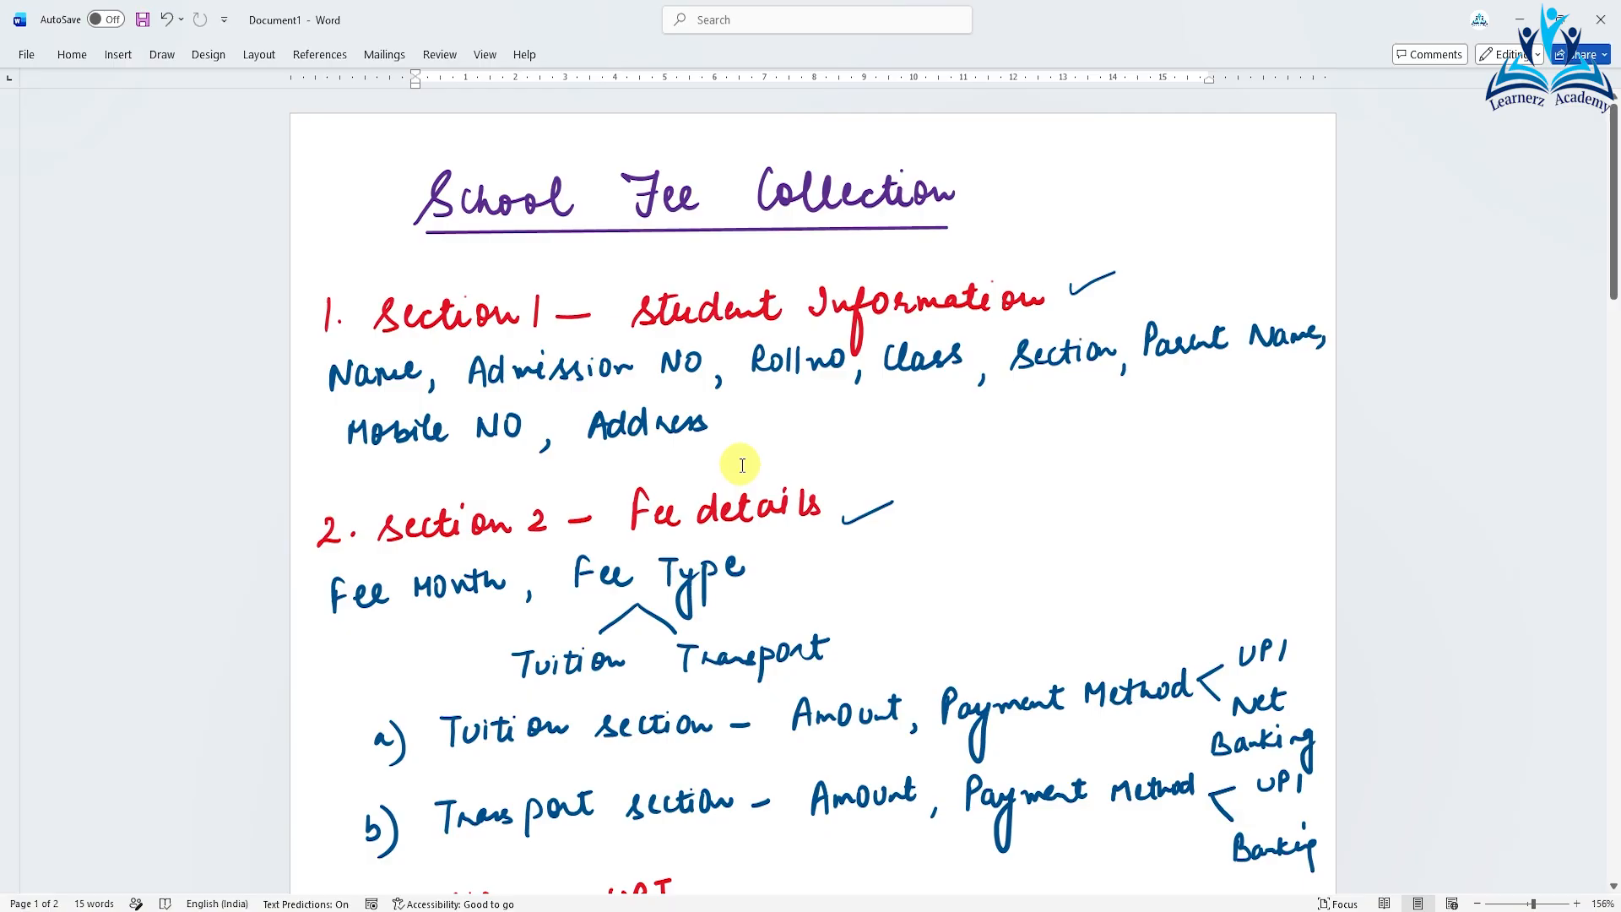
# - Underline "Month" and "Fee Type" in the Fee details section of the outline
pyautogui.scroll(-2, 742, 466)
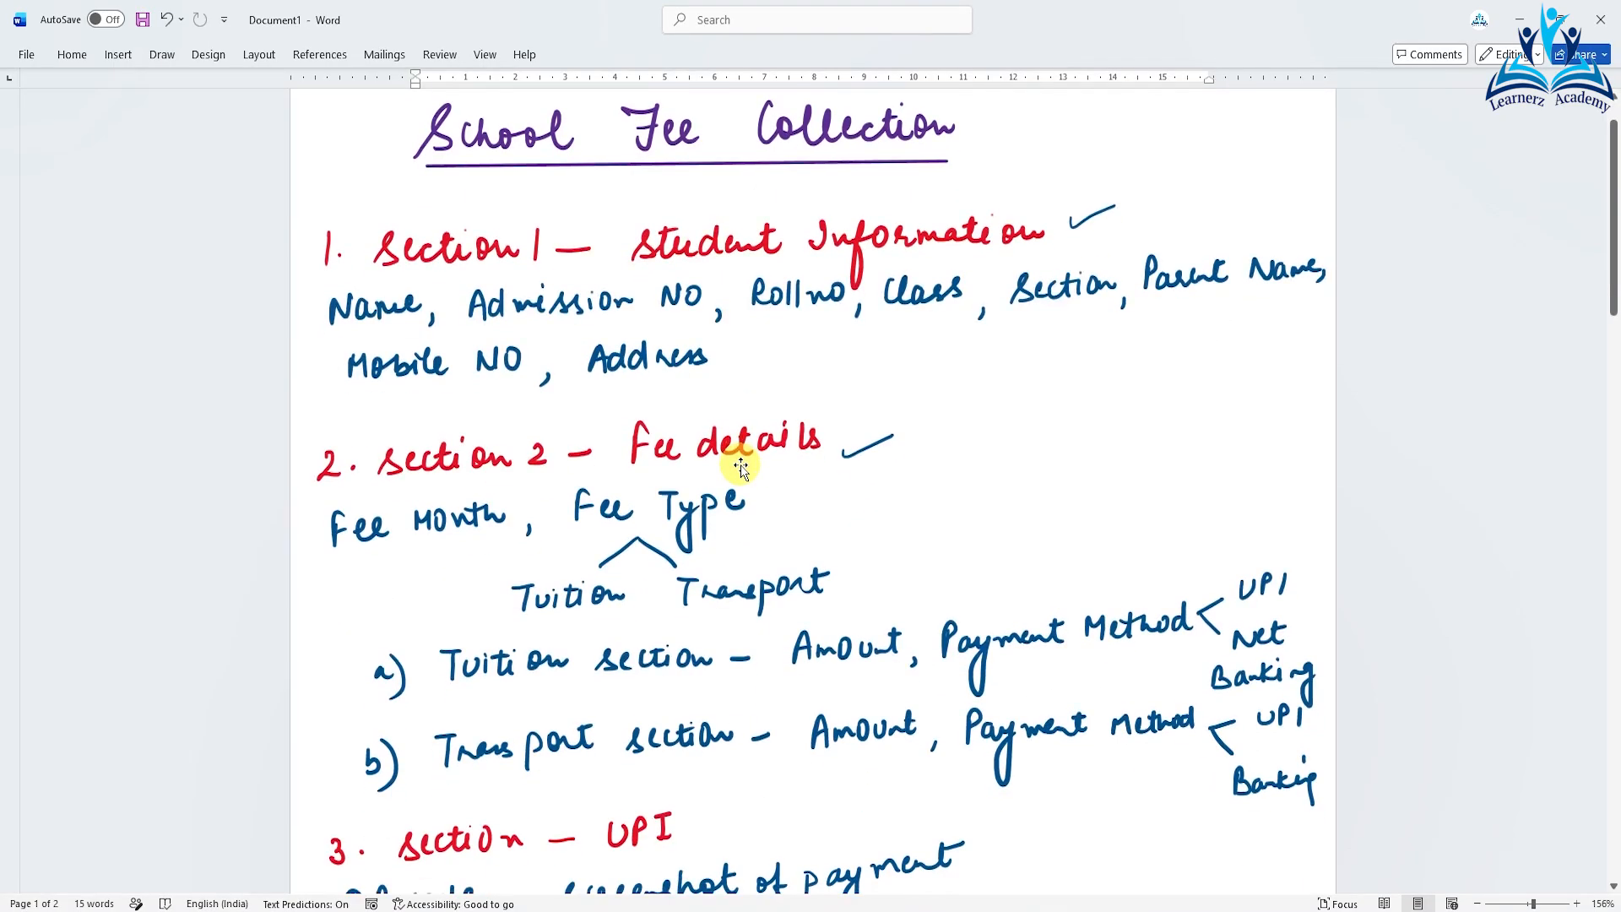
pyautogui.scroll(-3, 742, 467)
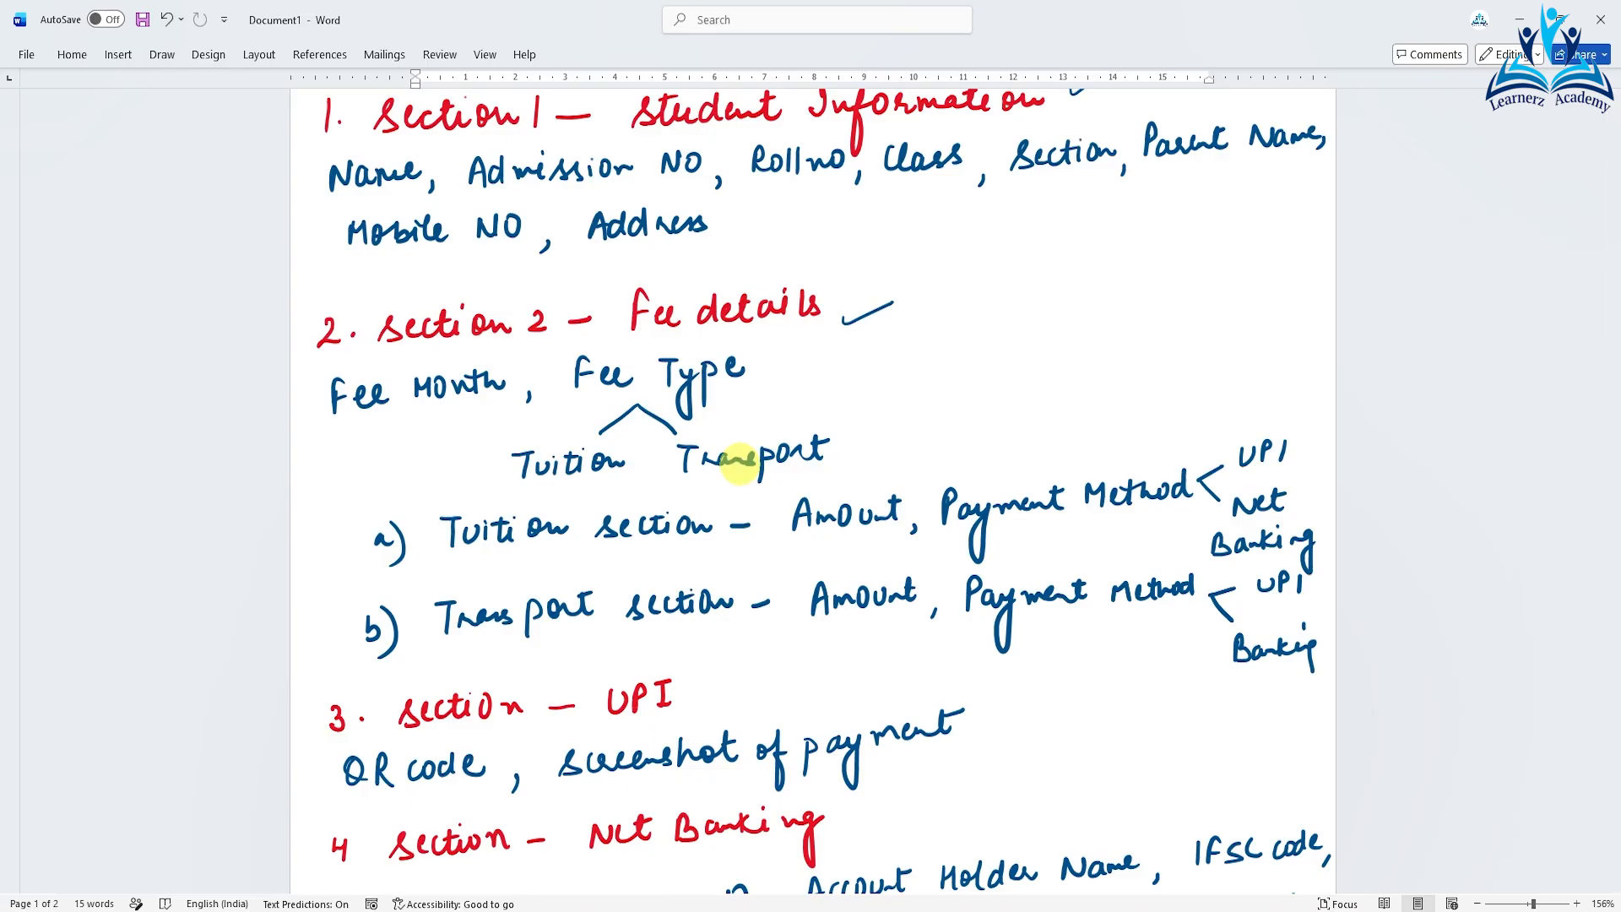
pyautogui.moveTo(432, 406); pyautogui.dragTo(485, 403)
pyautogui.moveTo(606, 391); pyautogui.dragTo(722, 394)
# - Underline "Amount" and "Payment Method" in the Tuition section line of the outline
pyautogui.scroll(-1, 739, 464)
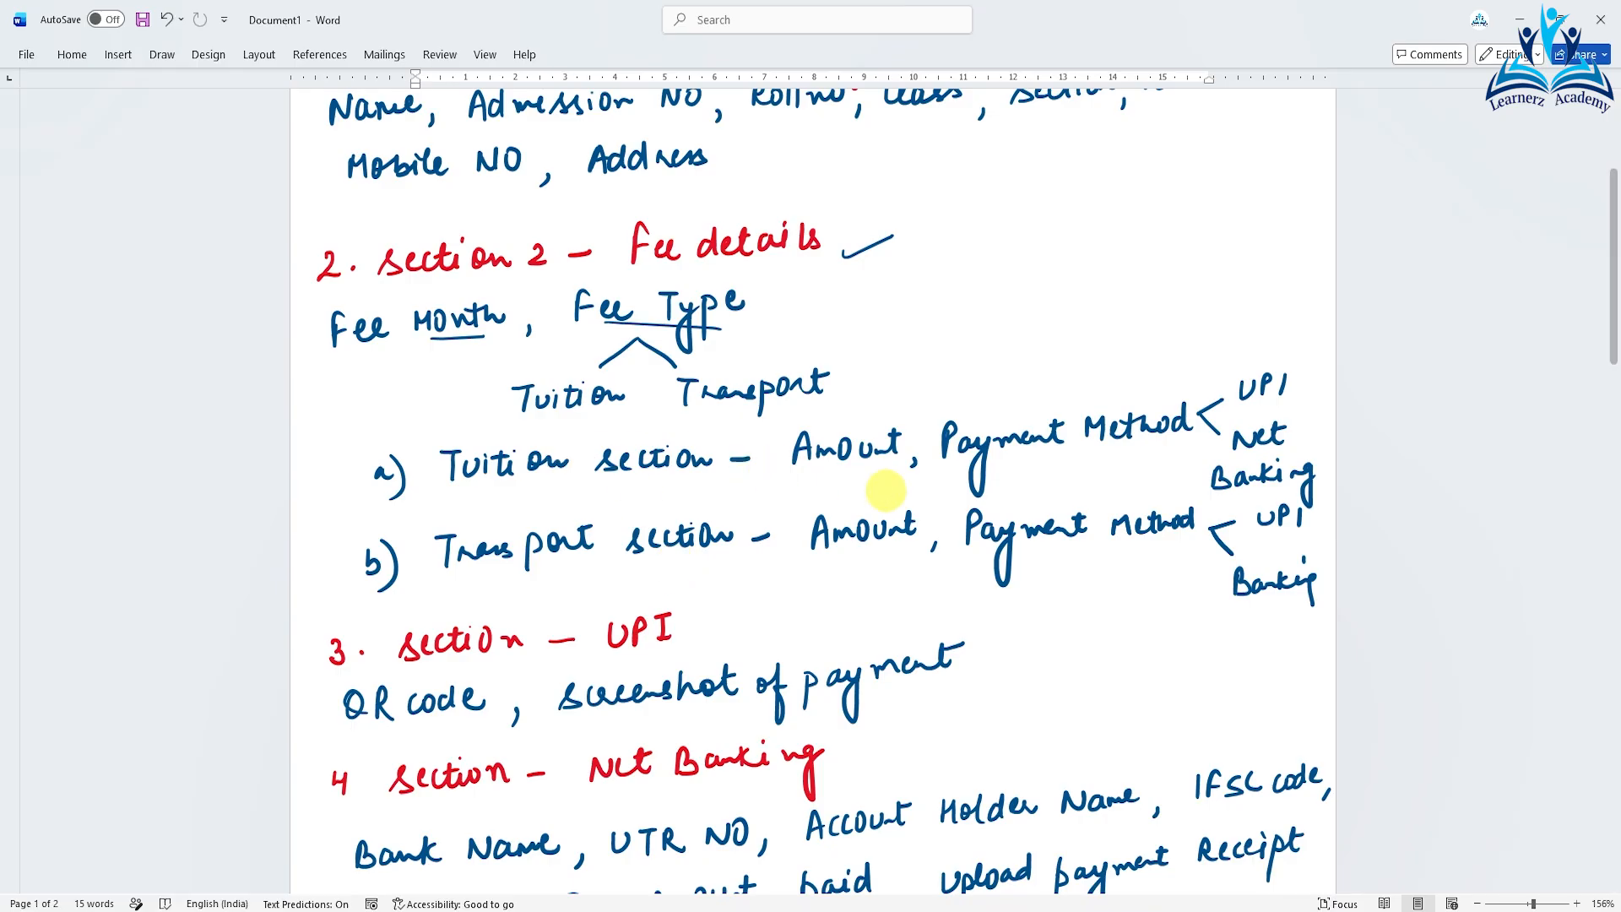
pyautogui.moveTo(820, 472); pyautogui.dragTo(884, 471)
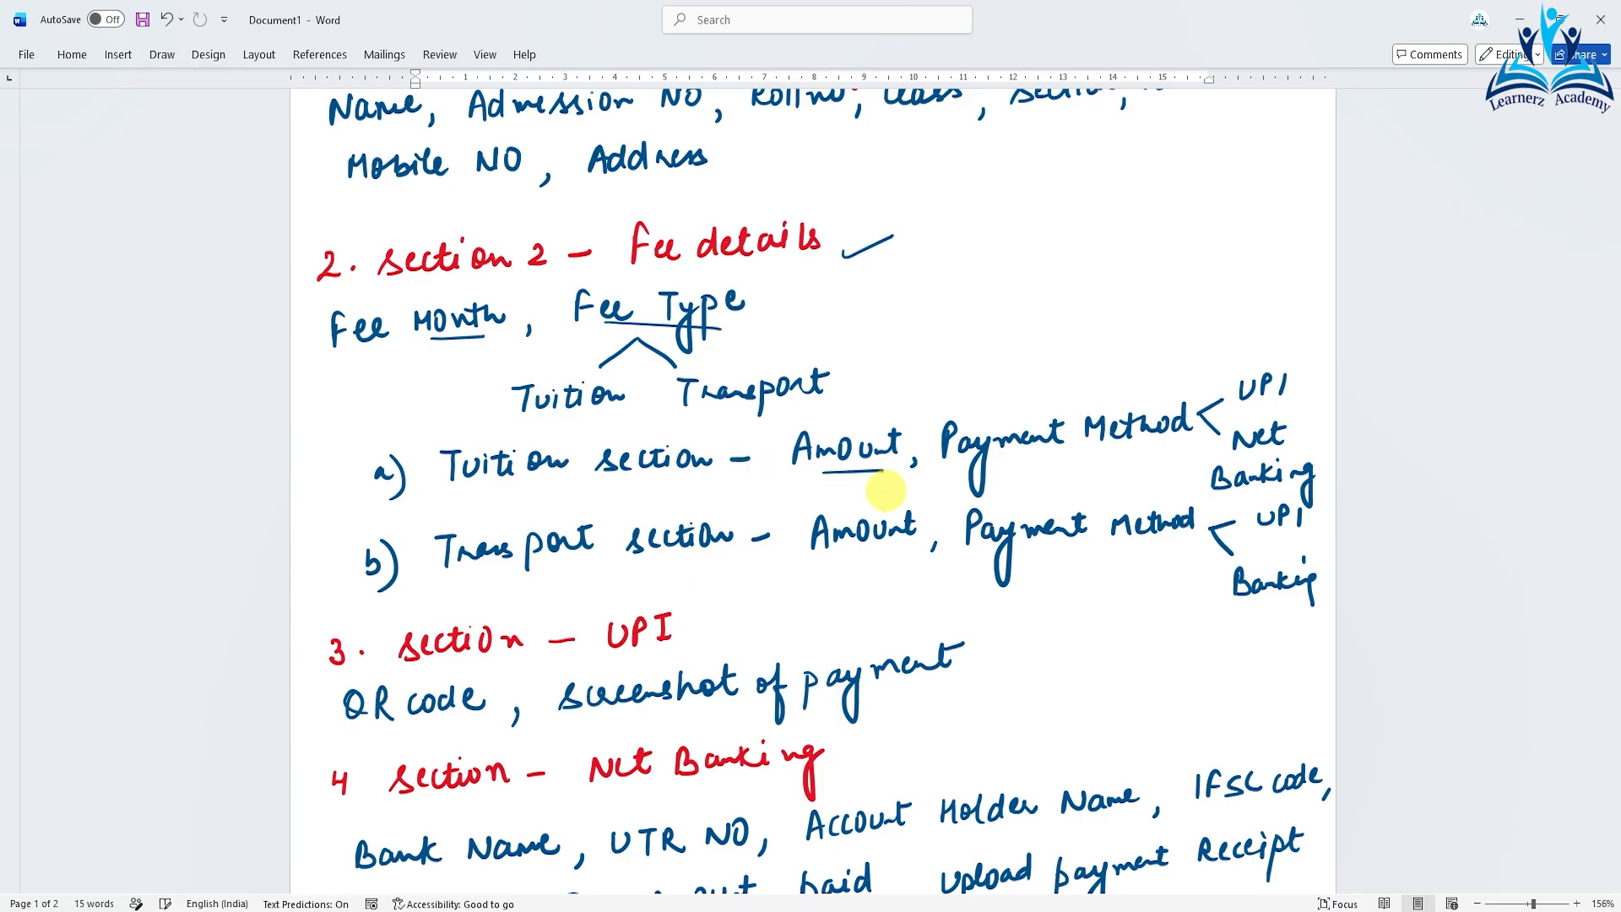
pyautogui.moveTo(1031, 459); pyautogui.dragTo(1132, 457)
# - Draw a downward arrow above the tuition Payment Method and circle its UPI and Net Banking options
pyautogui.moveTo(1084, 332); pyautogui.dragTo(1082, 385)
pyautogui.moveTo(1068, 371)
pyautogui.mouseDown()
pyautogui.moveTo(1081, 388)
pyautogui.moveTo(1095, 376)
pyautogui.mouseUp()
pyautogui.moveTo(1279, 346)
pyautogui.mouseDown()
pyautogui.moveTo(1234, 406)
pyautogui.moveTo(1309, 362)
pyautogui.moveTo(1271, 346)
pyautogui.mouseUp()
pyautogui.moveTo(1269, 409)
pyautogui.mouseDown()
pyautogui.moveTo(1224, 422)
pyautogui.moveTo(1241, 503)
pyautogui.moveTo(1334, 472)
pyautogui.moveTo(1283, 420)
pyautogui.mouseUp()
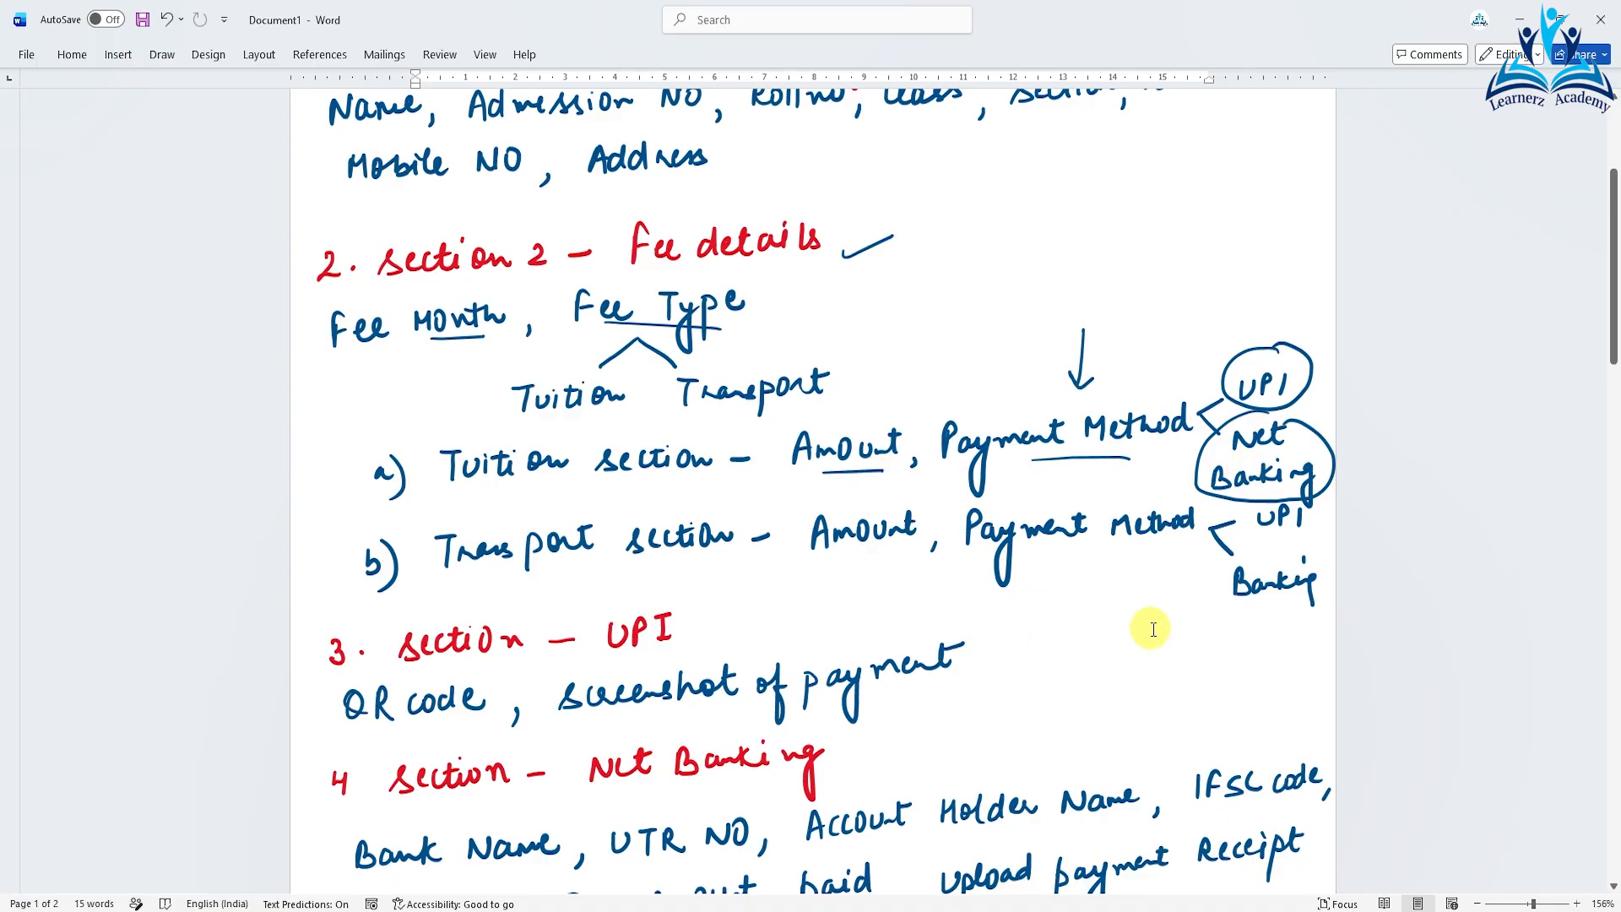
# - Look over the rest of the outline, switch back to Google Forms and title the form "Fee Collection"
pyautogui.scroll(-3, 1148, 633)
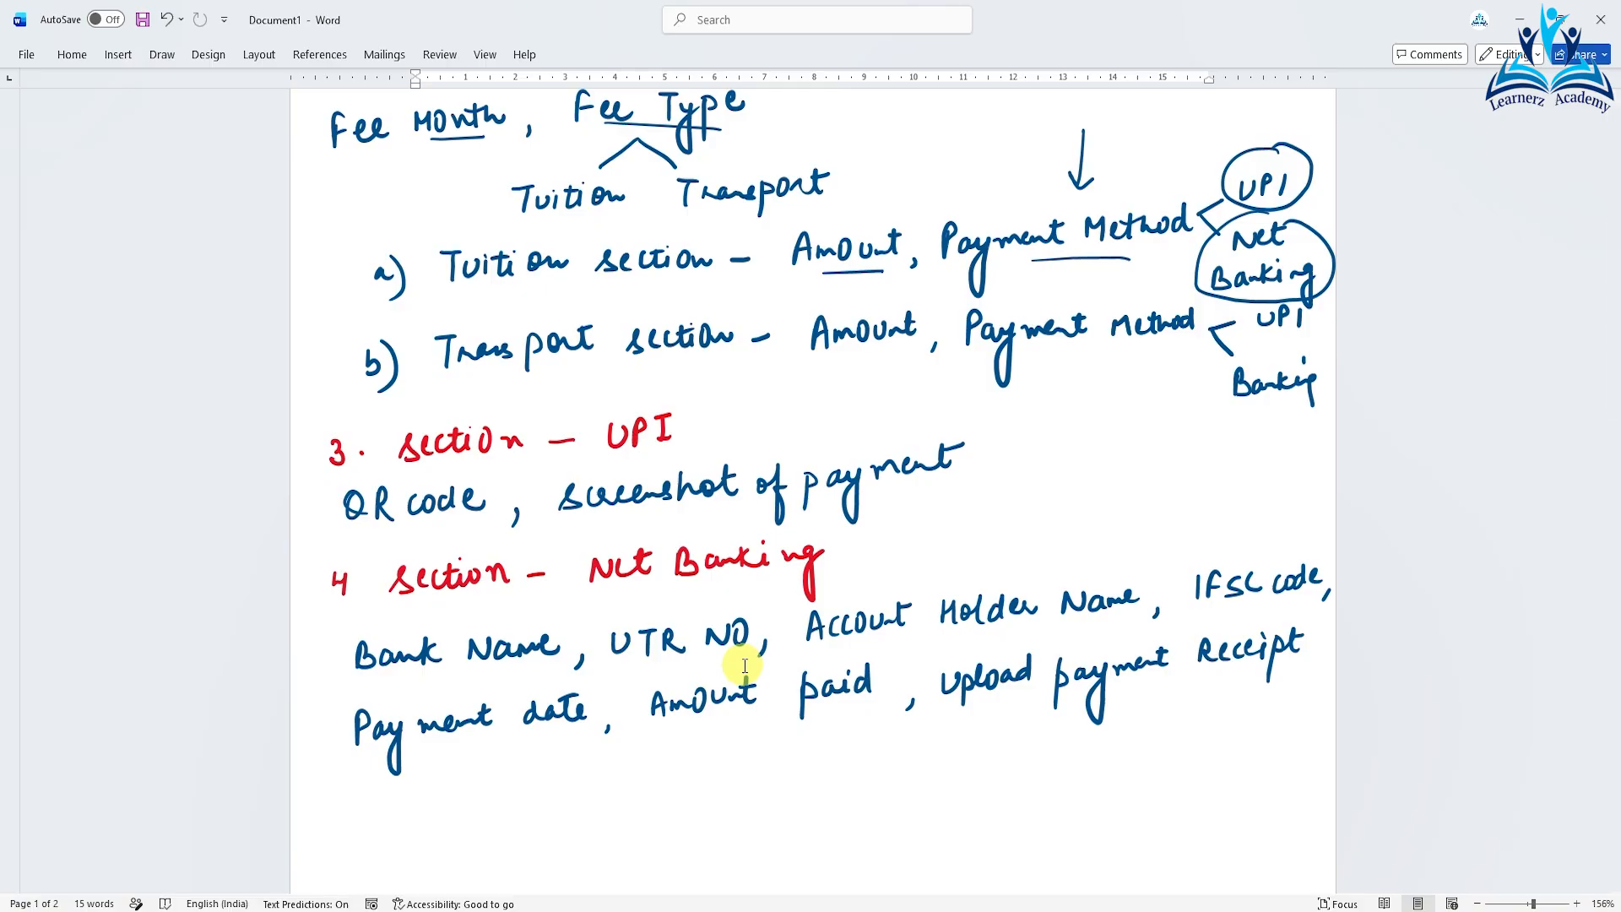
pyautogui.scroll(5, 745, 666)
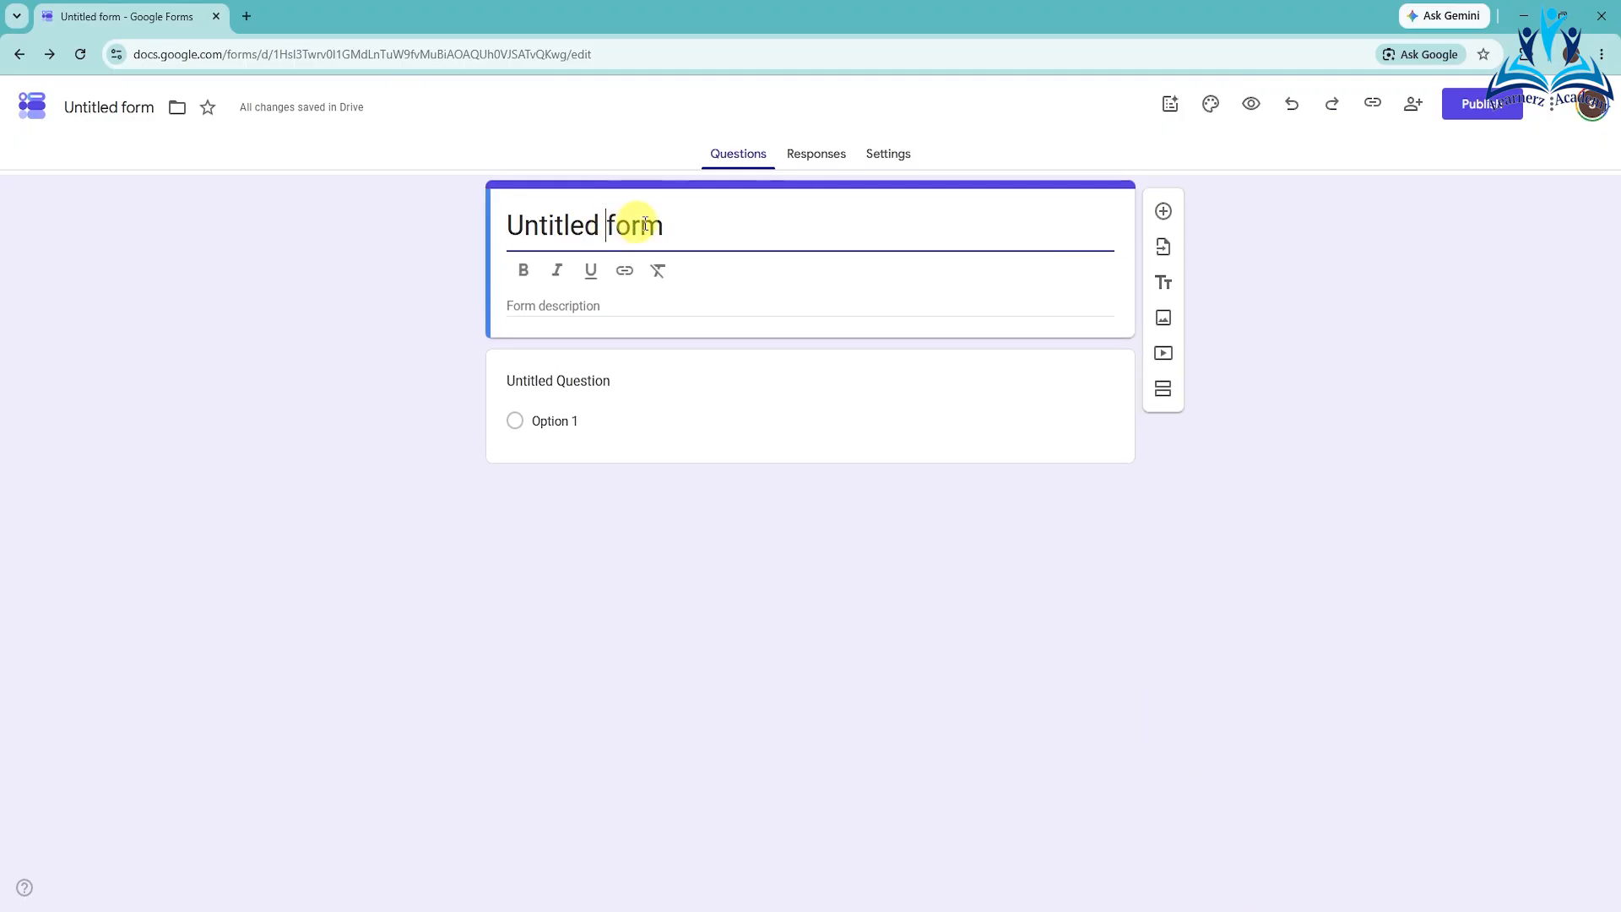
pyautogui.moveTo(663, 225); pyautogui.dragTo(494, 221)
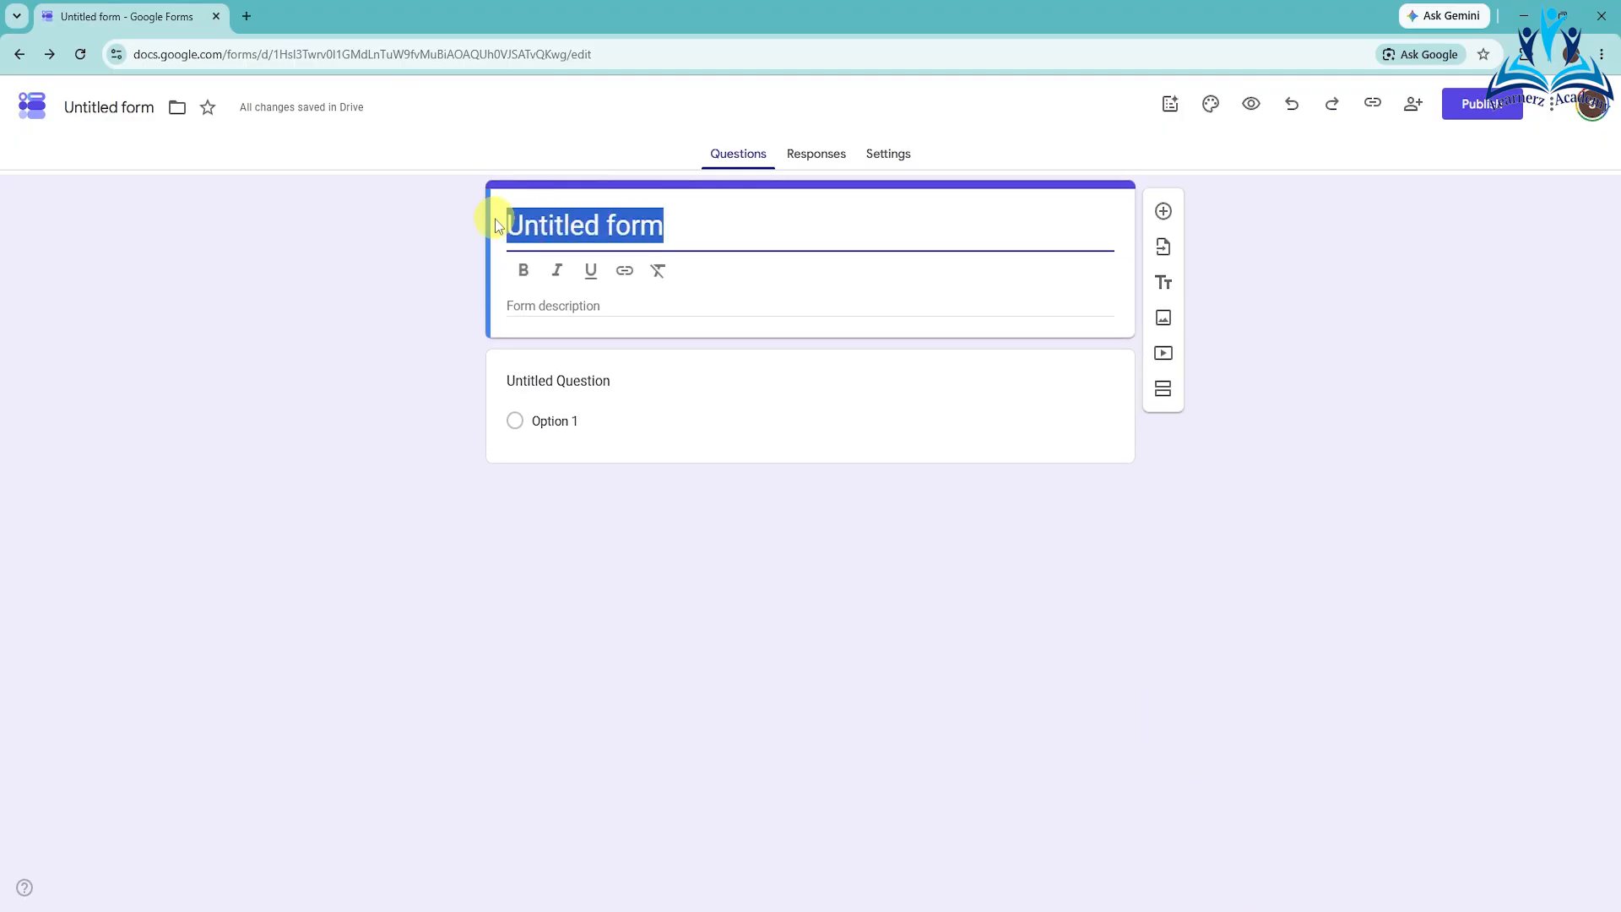
pyautogui.write('Fee')
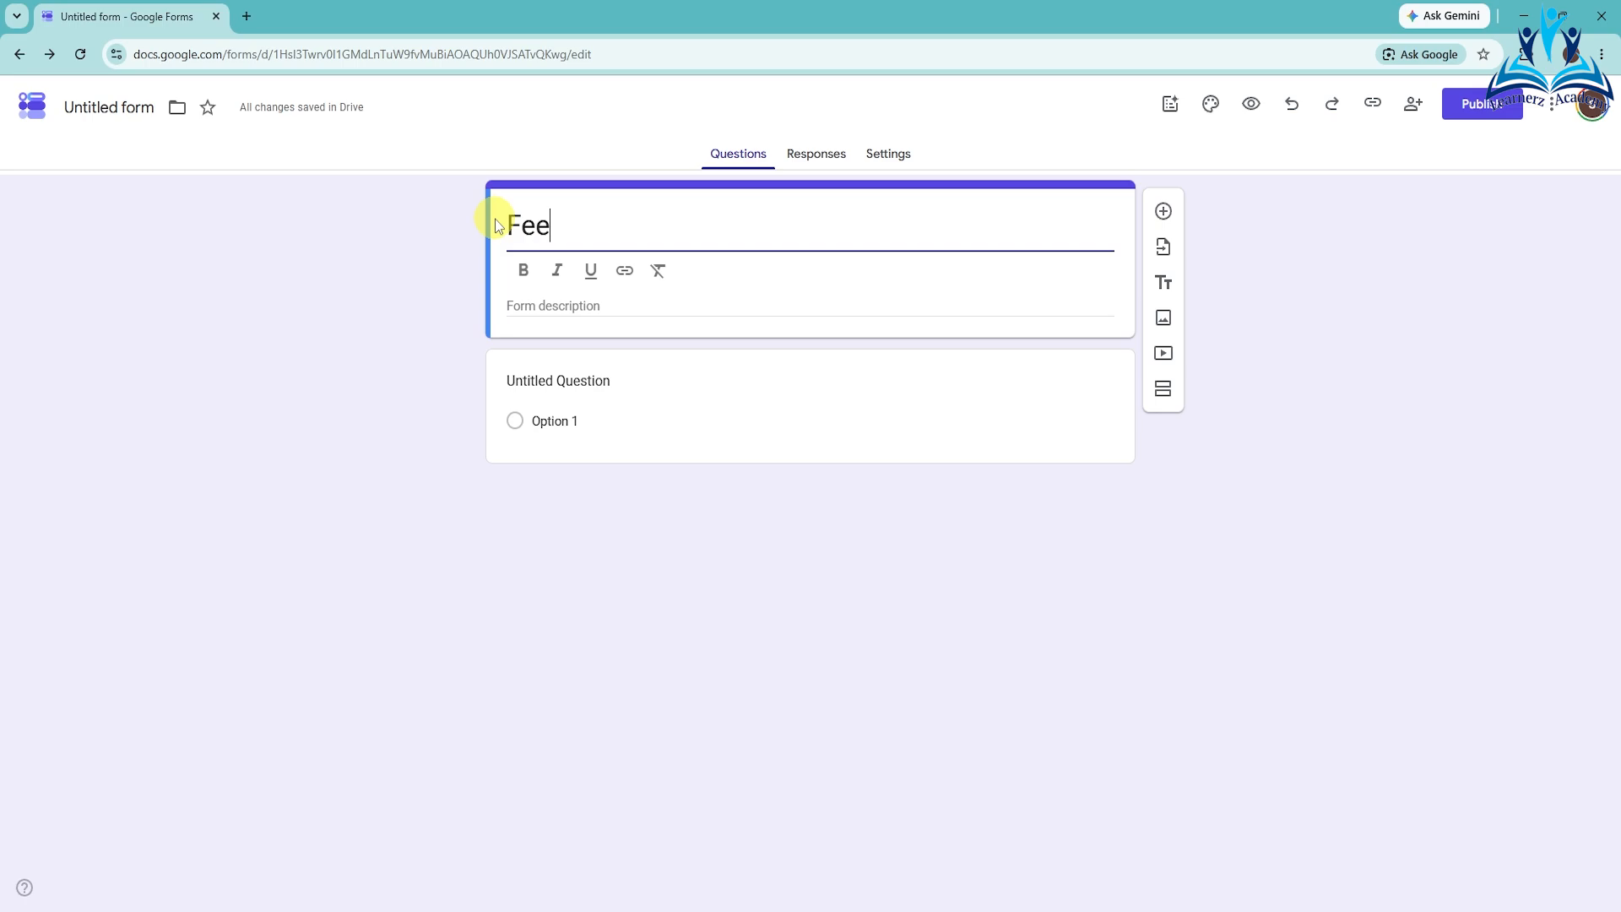
pyautogui.write(' Collection')
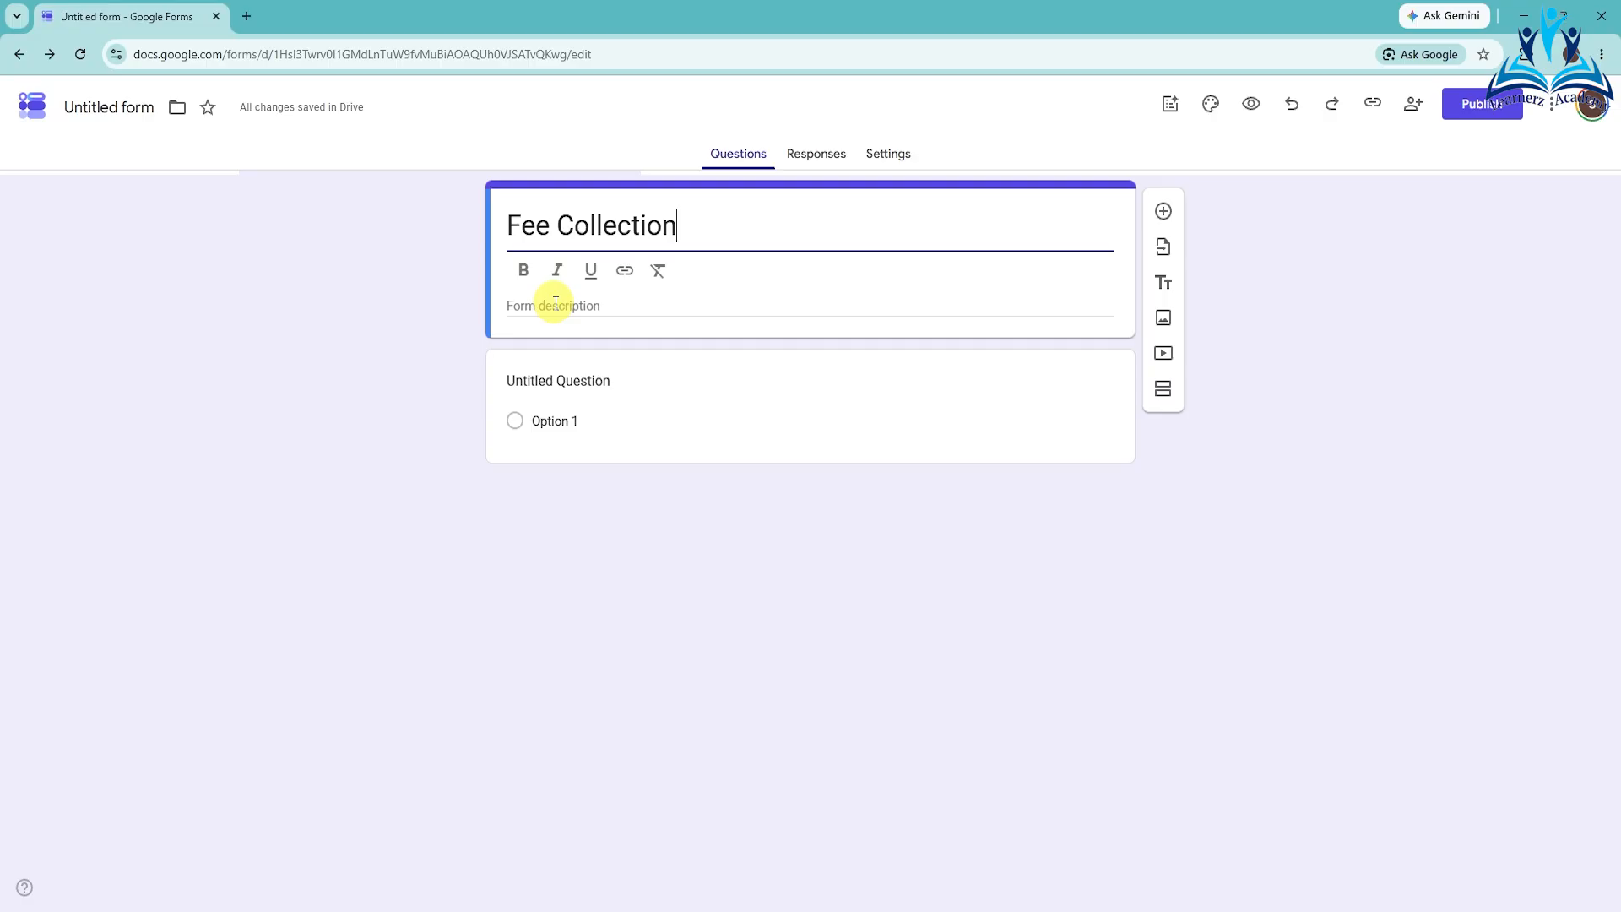
# - Title the first question "Name" and make it a required short-answer question
pyautogui.click(554, 384)
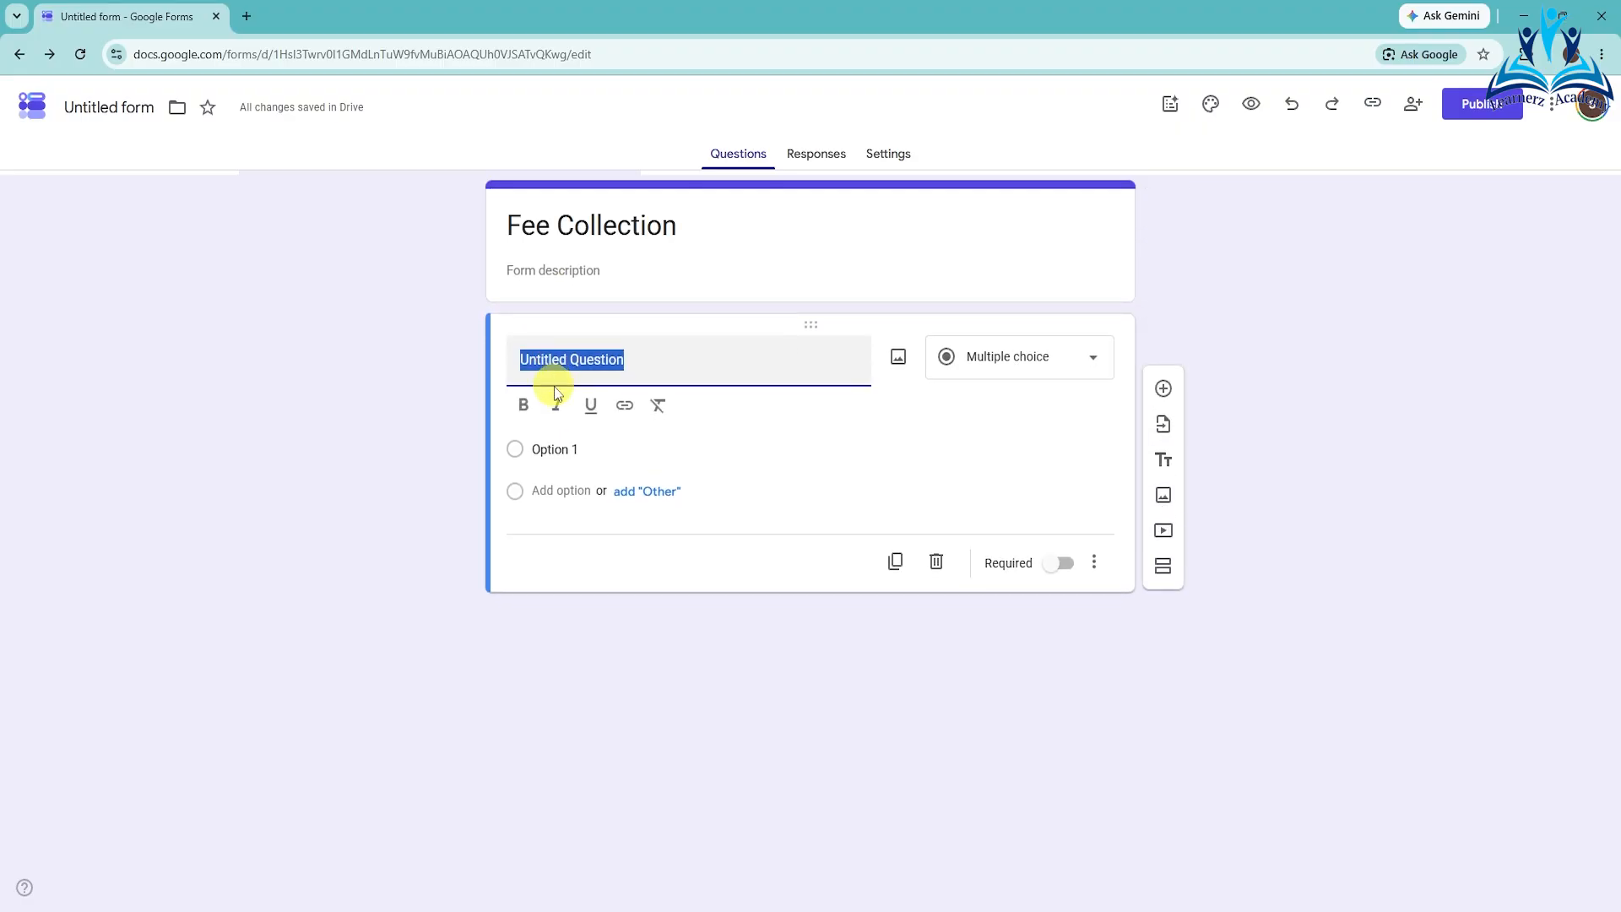
pyautogui.write('Name')
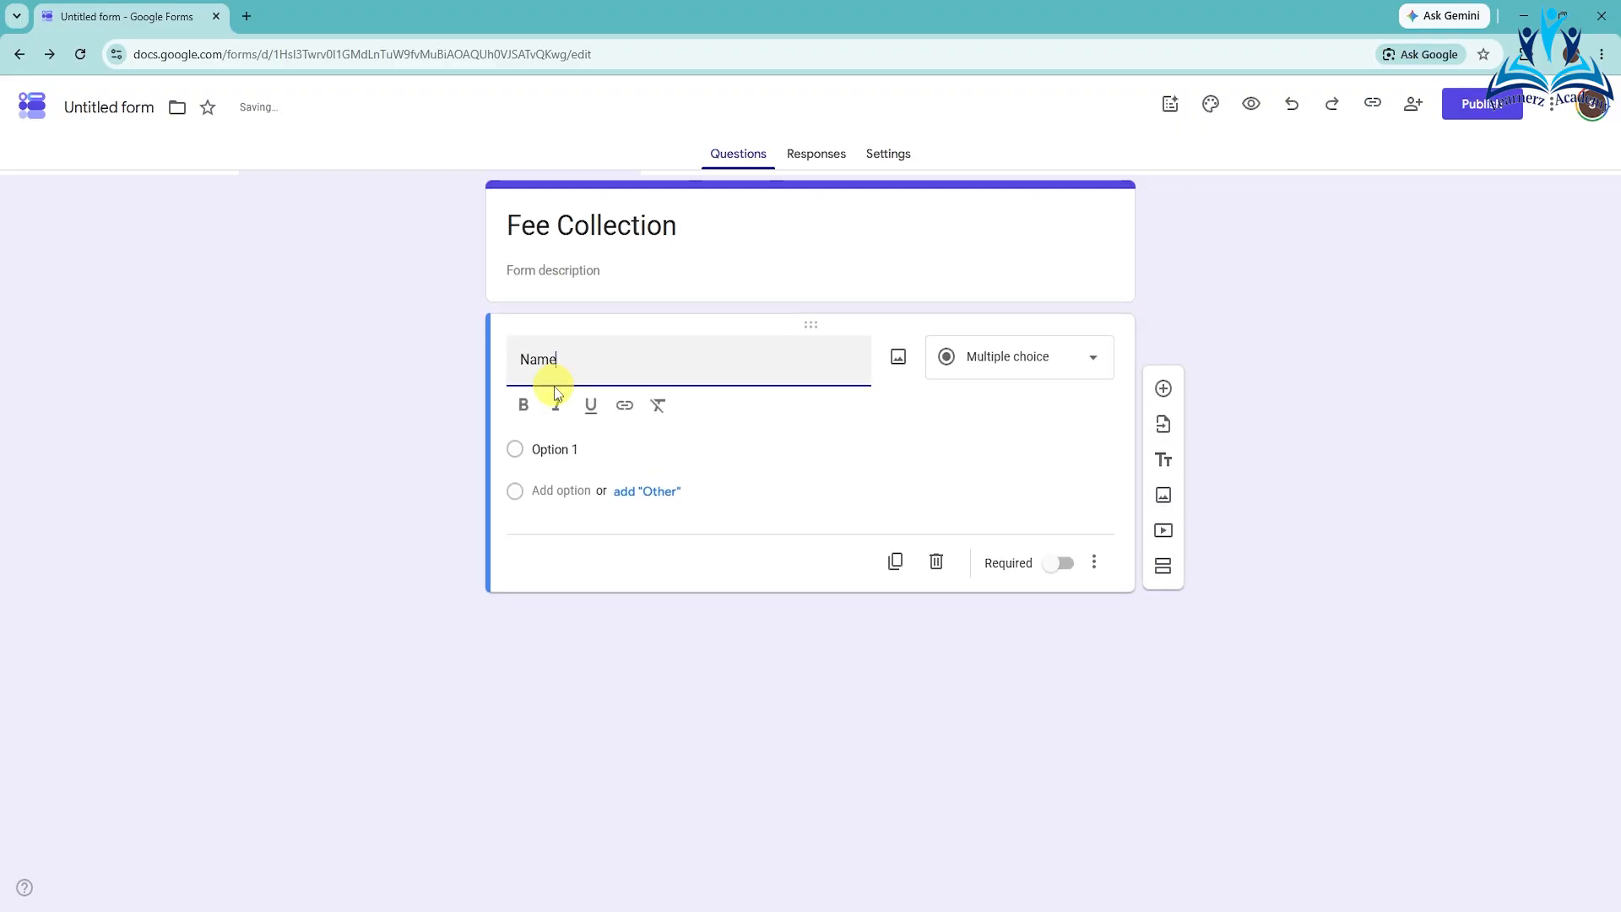
pyautogui.click(1046, 355)
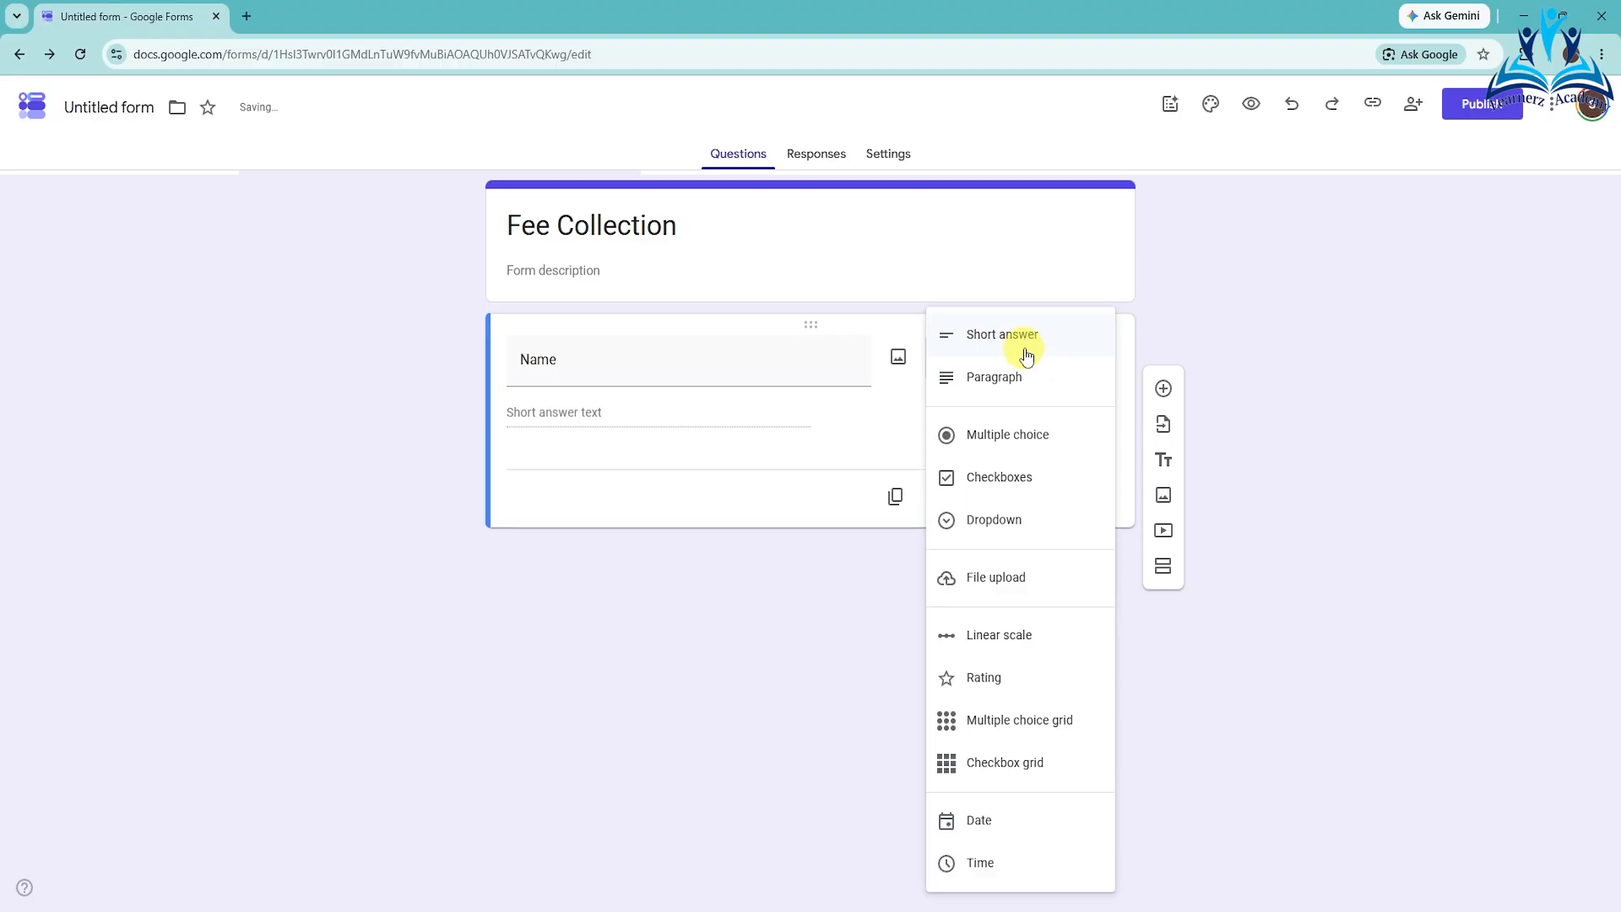
pyautogui.click(1026, 354)
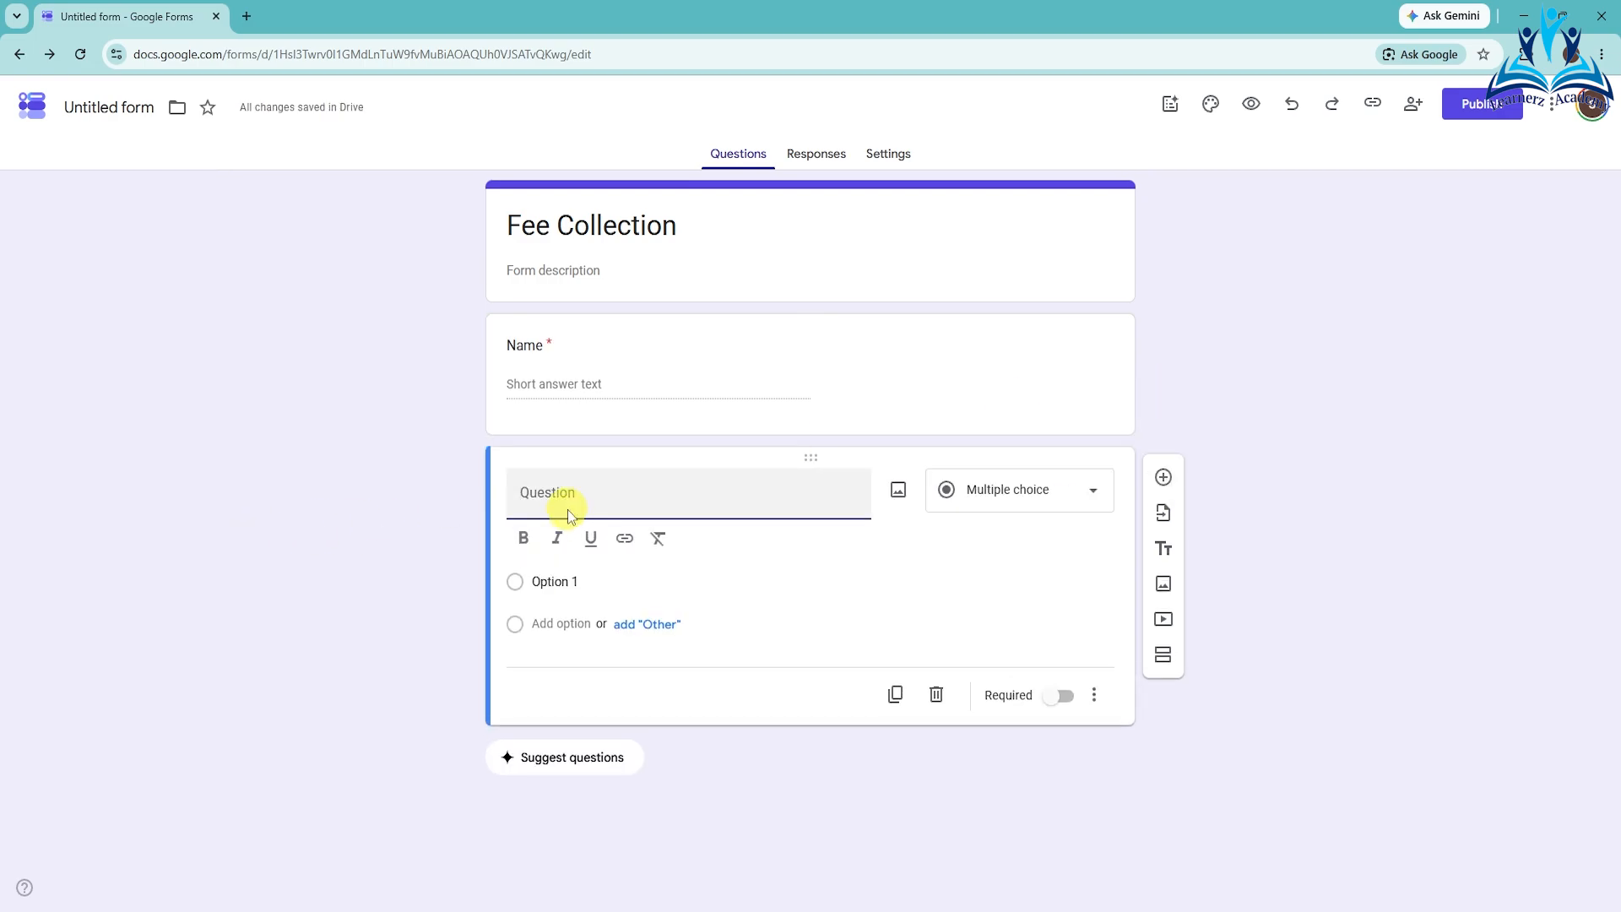
# - Title the new question "Admission No" and make it required
pyautogui.write('Admission')
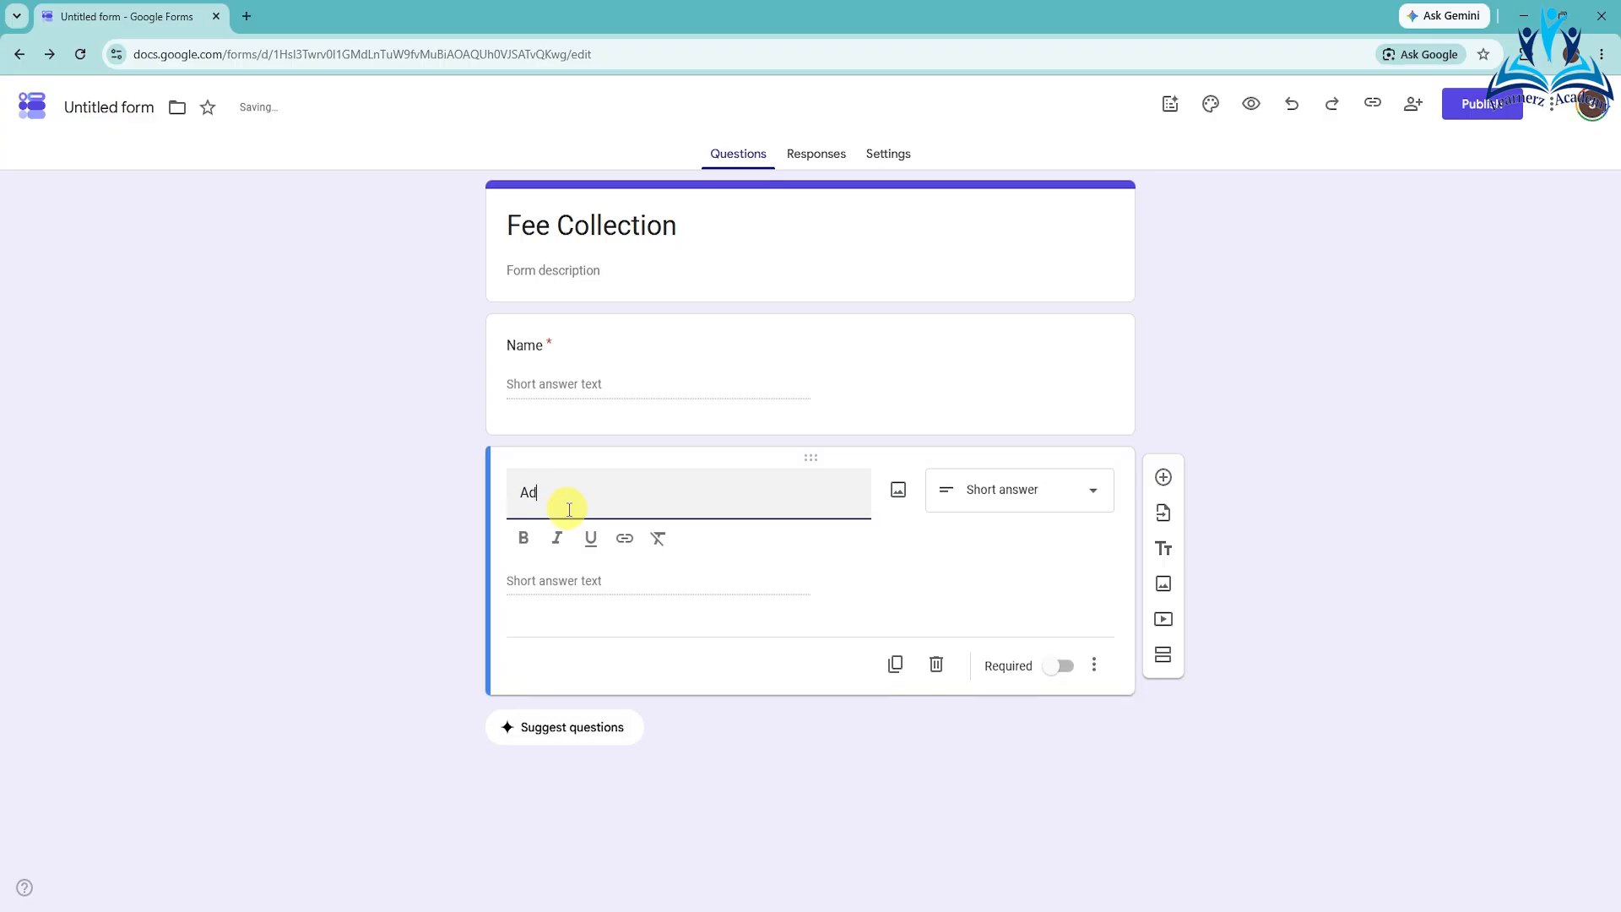
pyautogui.write('mission No')
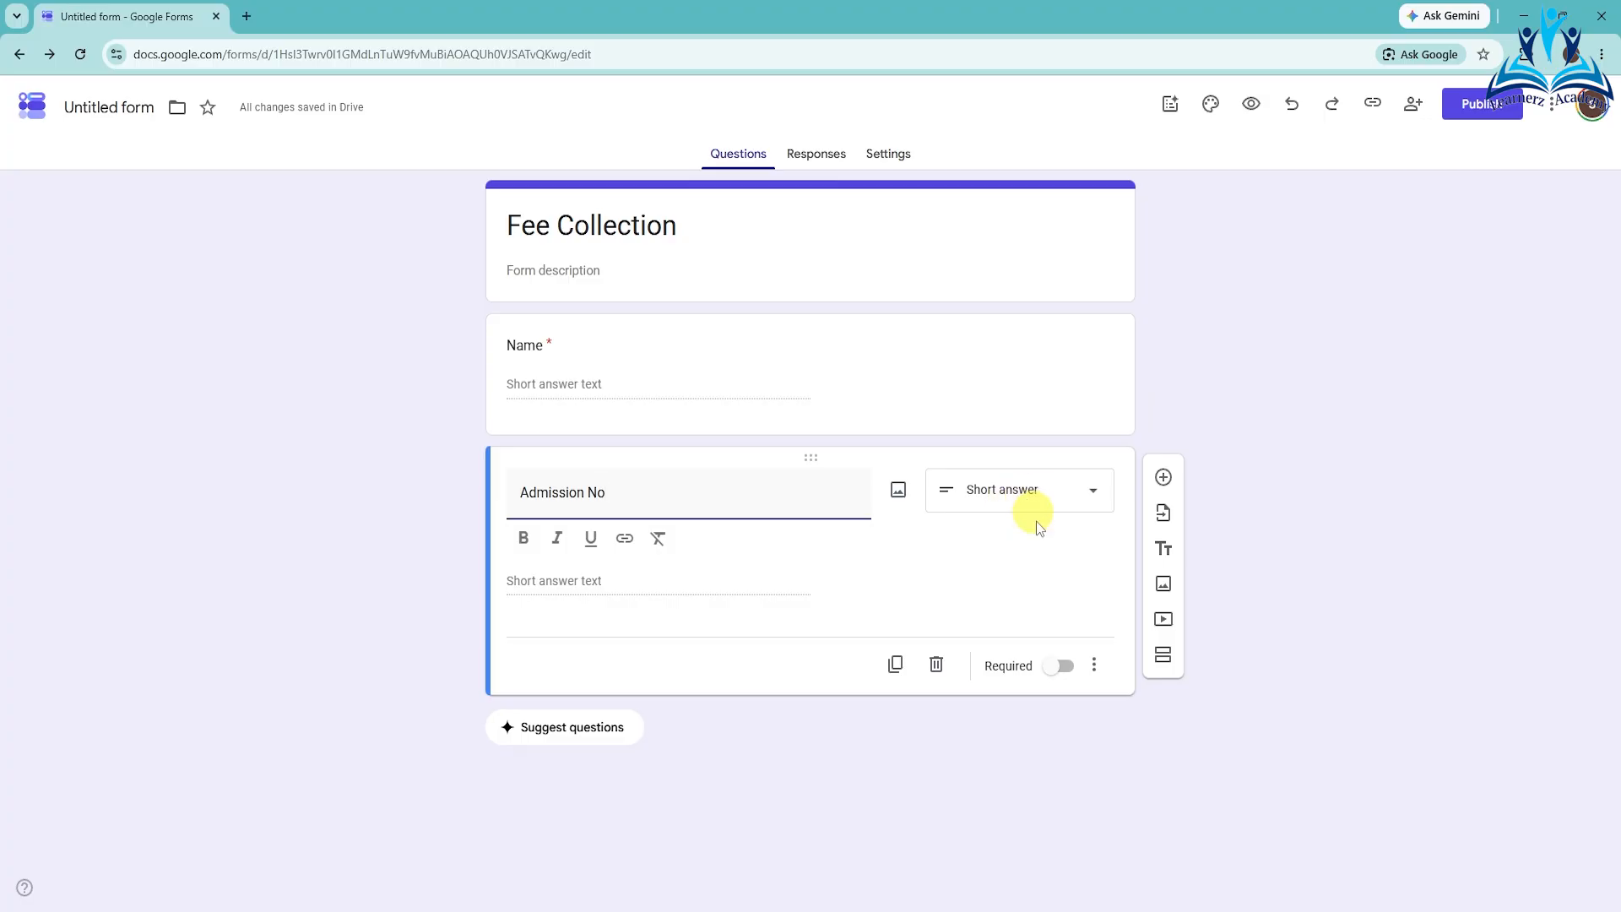
pyautogui.click(1060, 669)
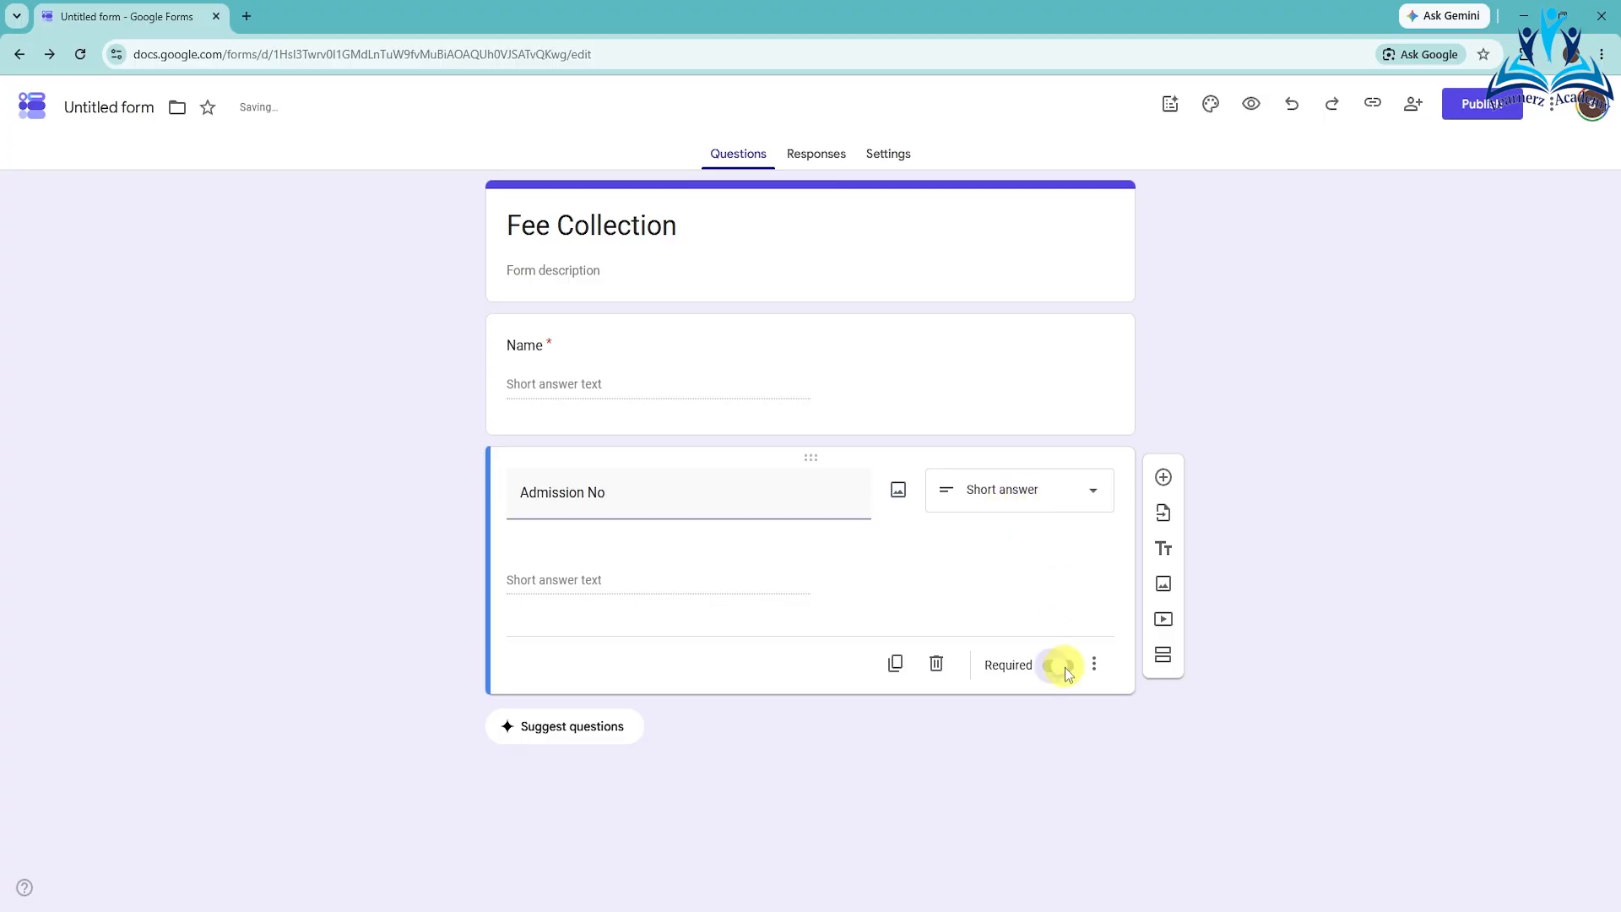
# - Add a required short-answer question titled "Roll No" after the Admission No question
pyautogui.click(1163, 479)
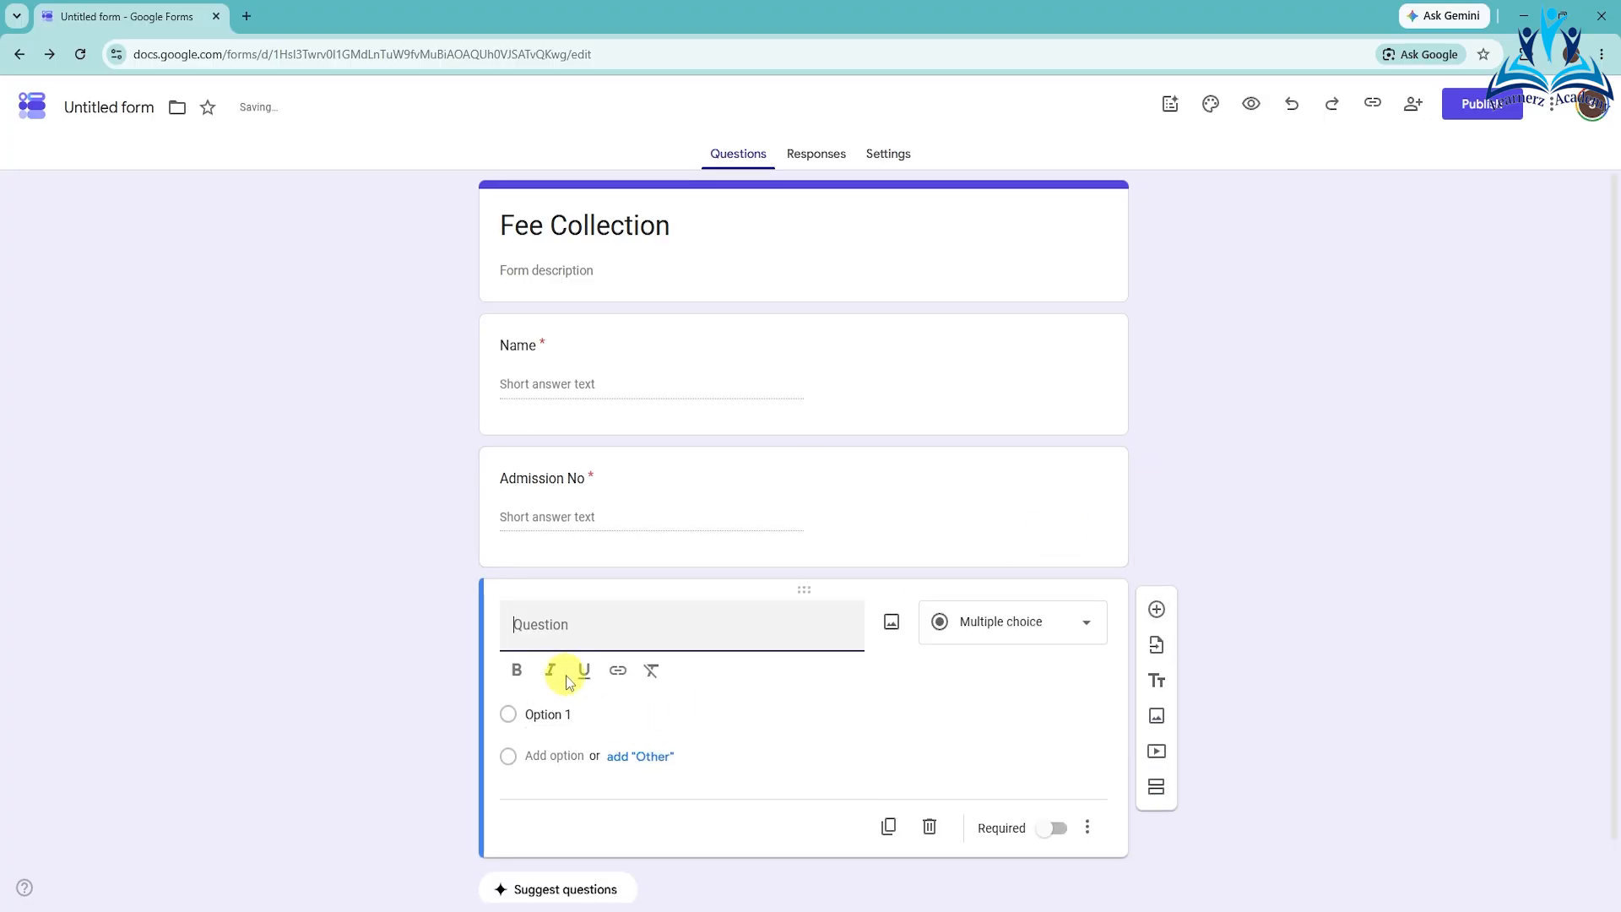
pyautogui.write('R')
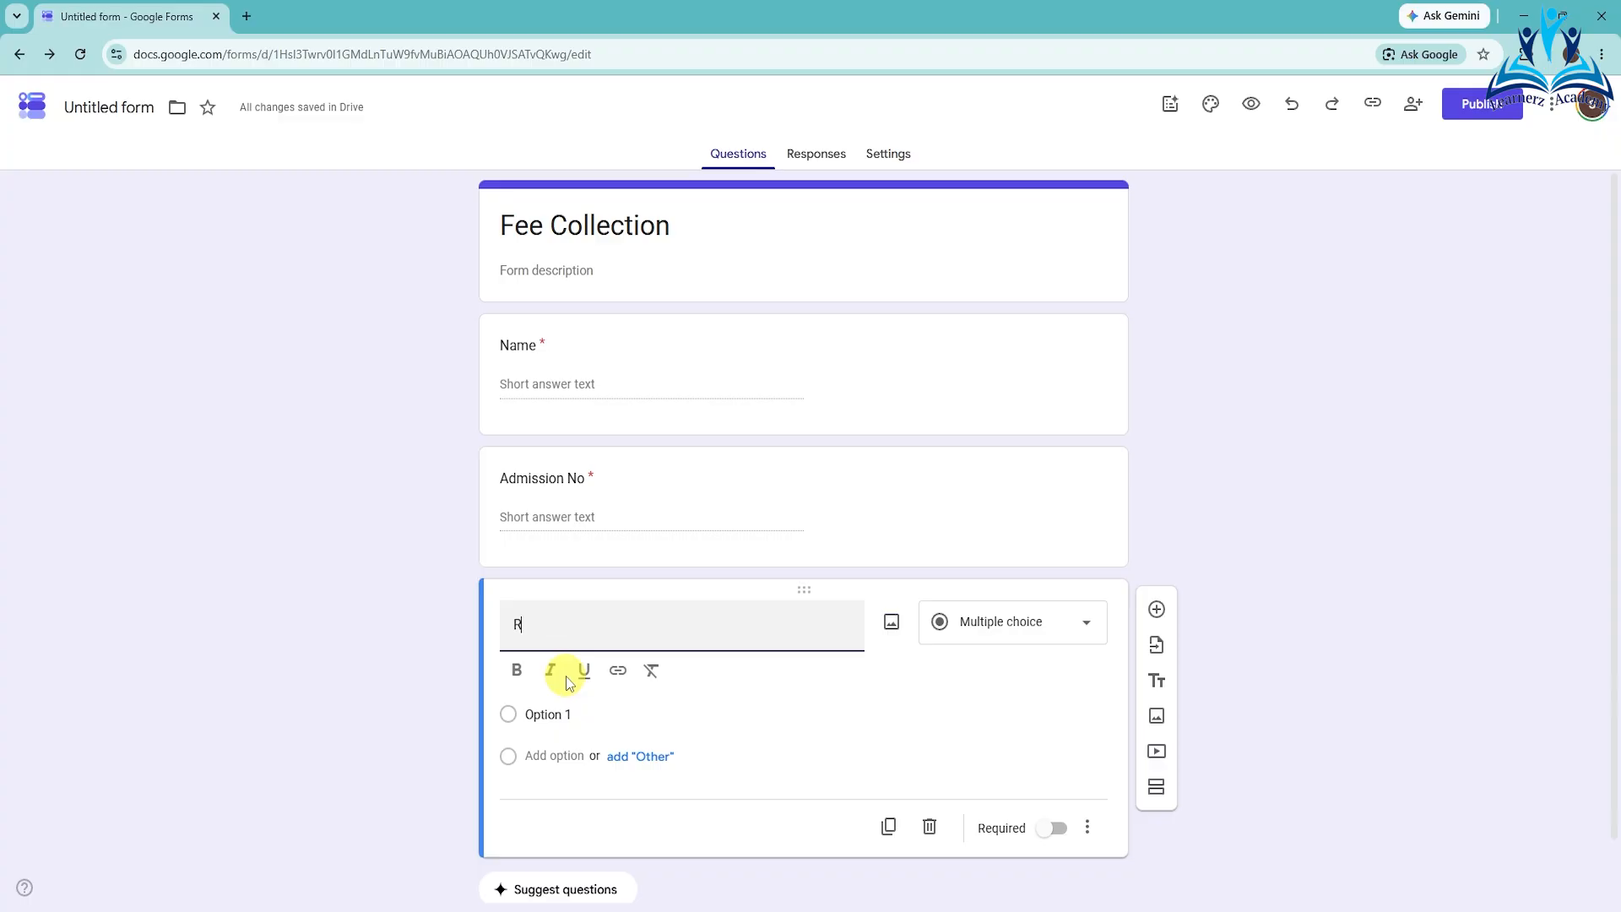
pyautogui.write('oll No')
pyautogui.click(1019, 629)
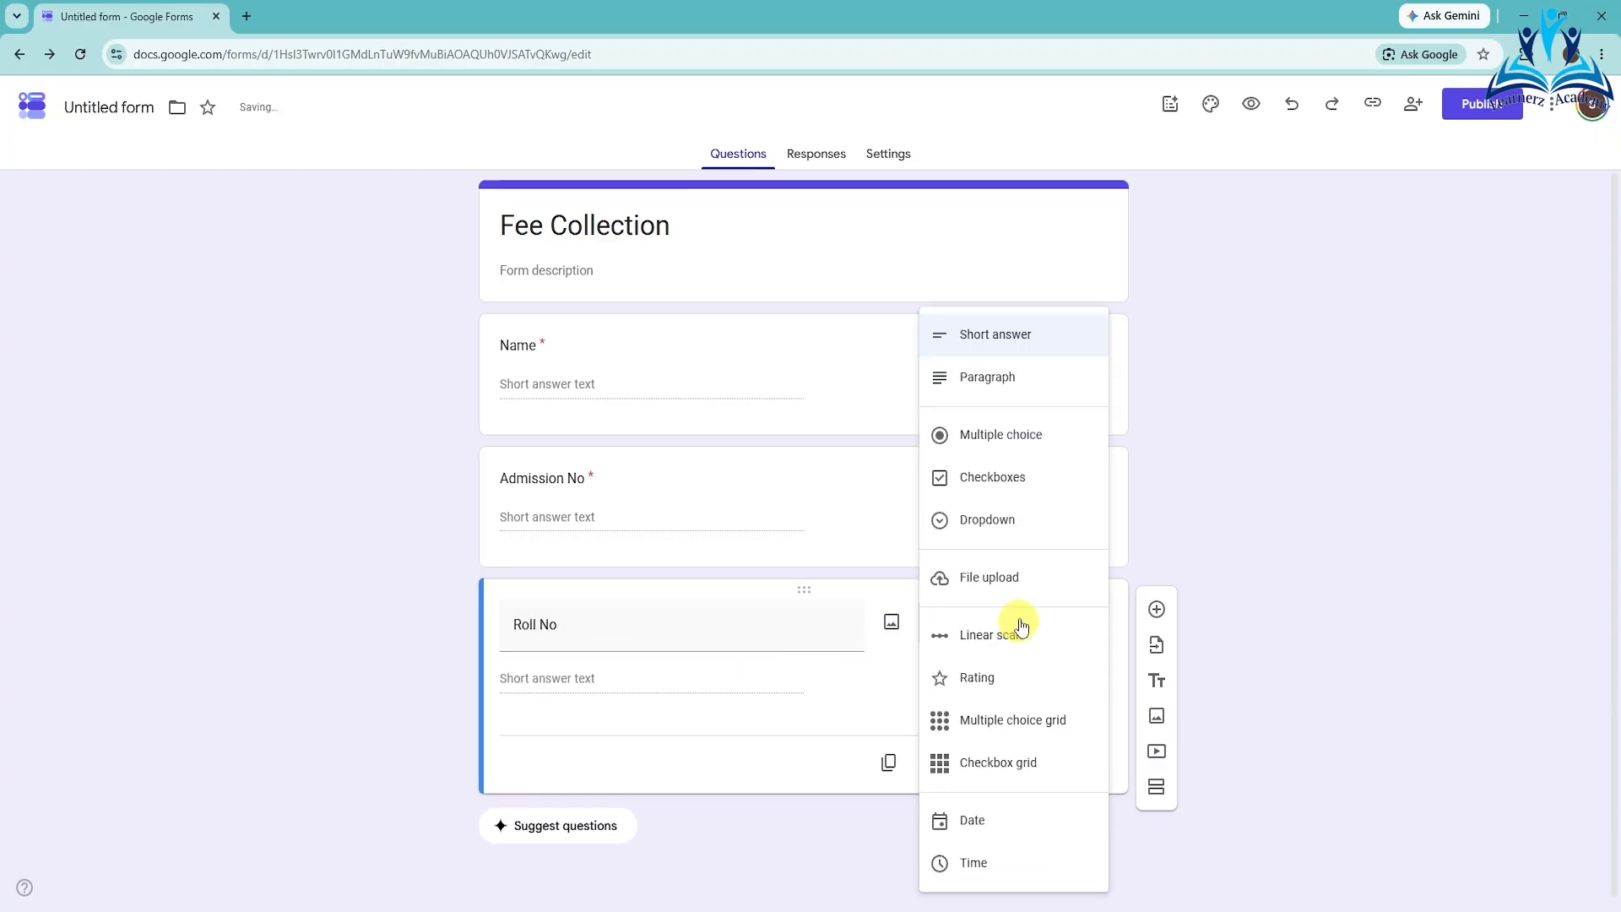
pyautogui.click(979, 344)
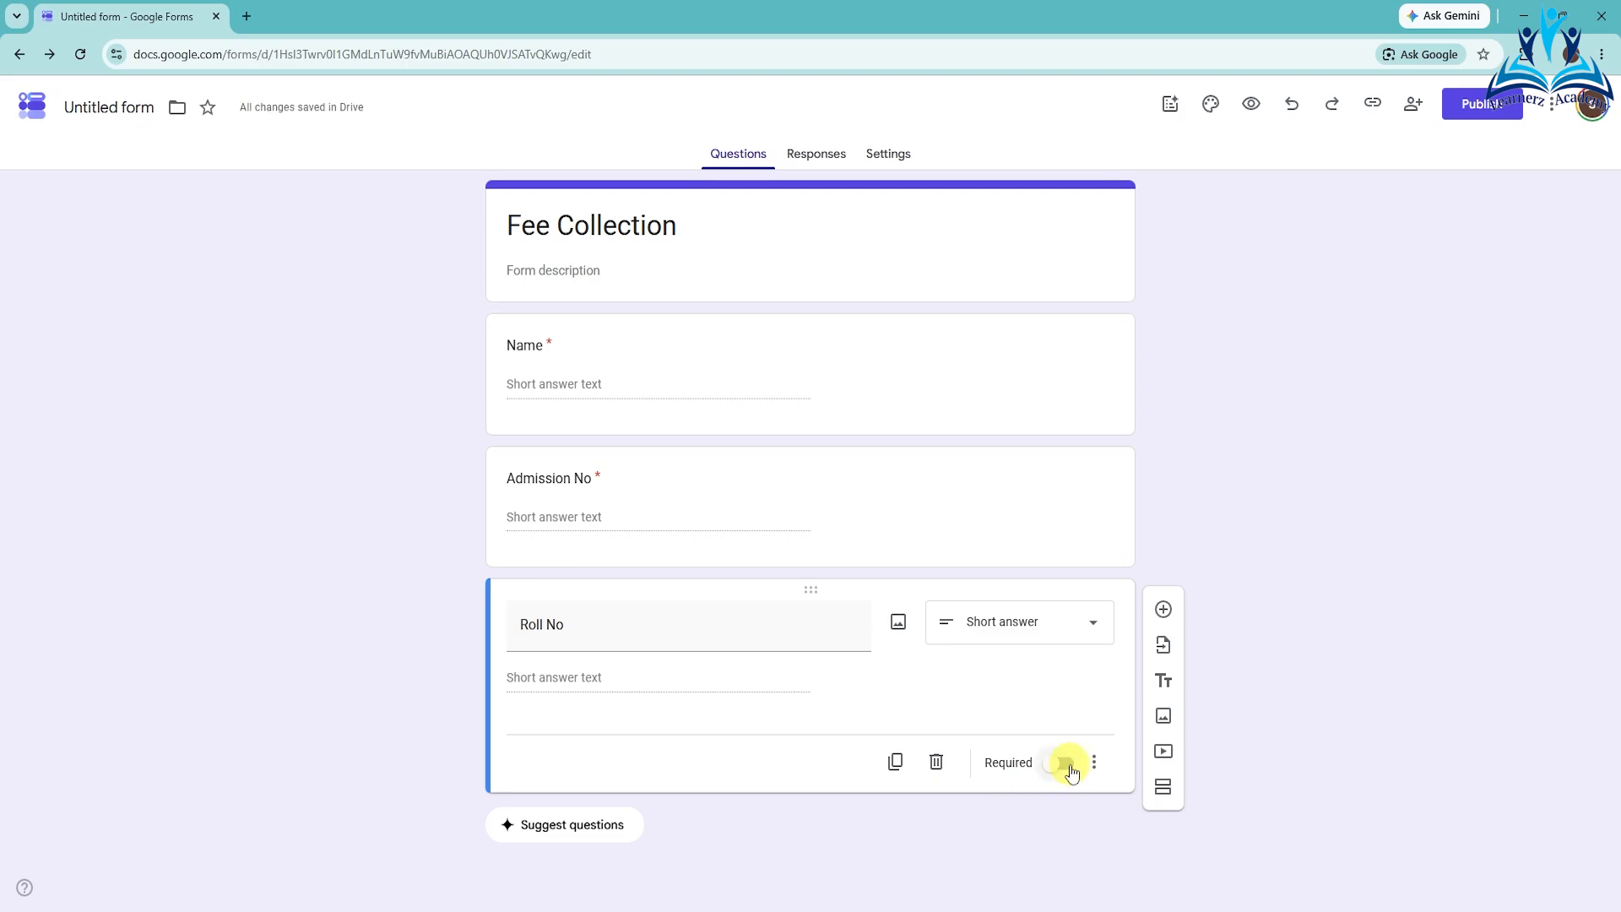
pyautogui.click(1064, 763)
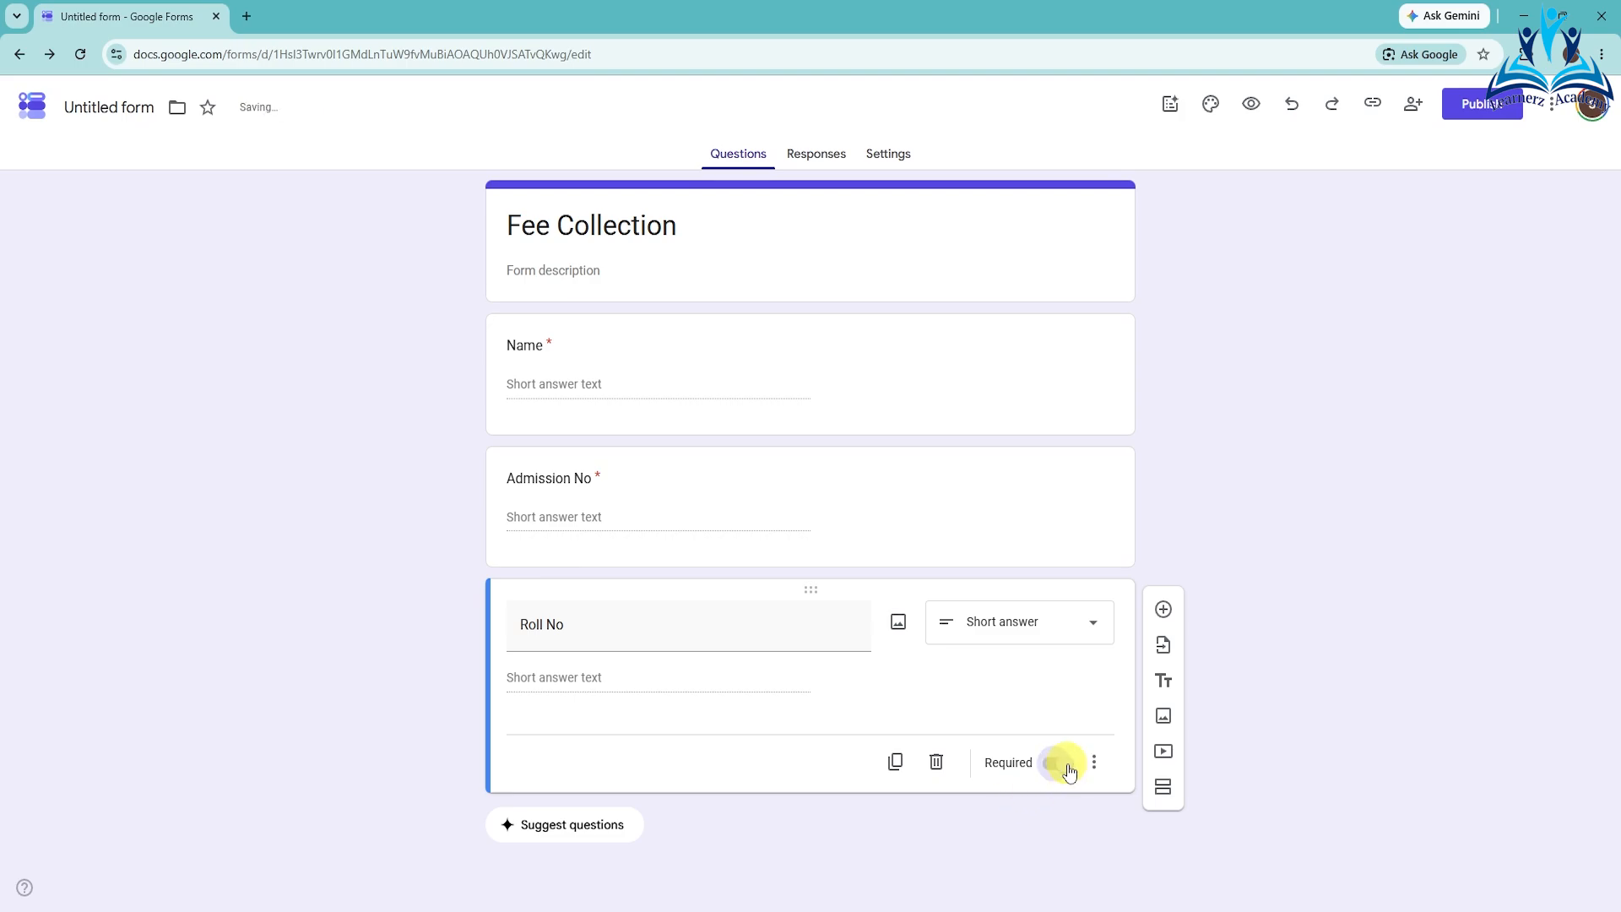
# - Add a question titled "Class" after Roll No and set its type to Dropdown
pyautogui.click(1163, 610)
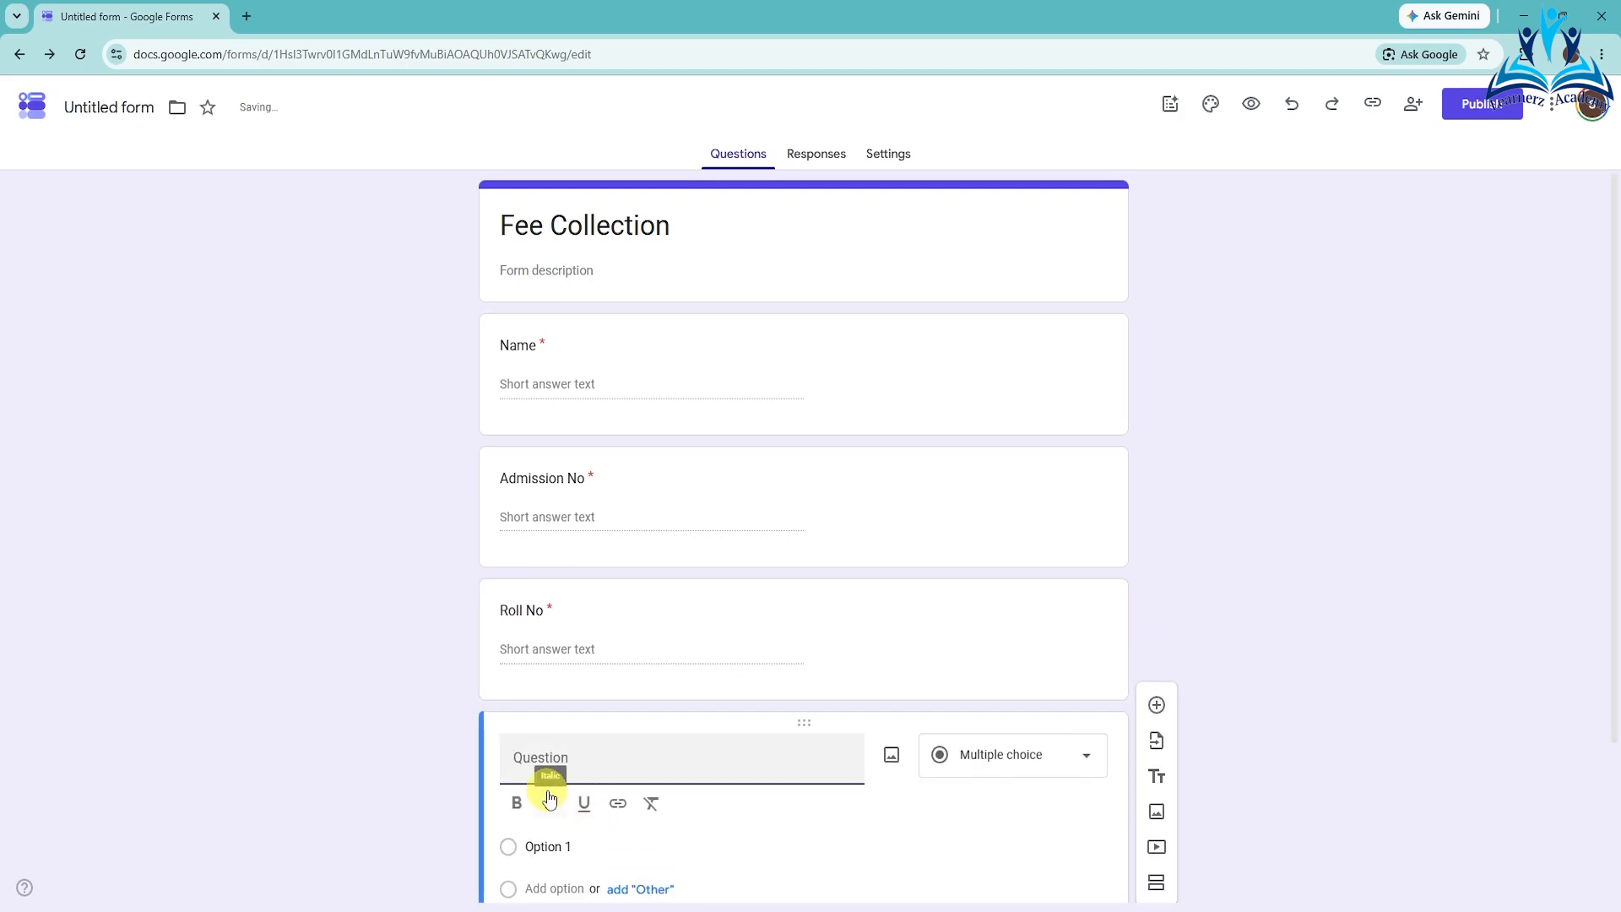
pyautogui.write('Class')
pyautogui.click(1010, 764)
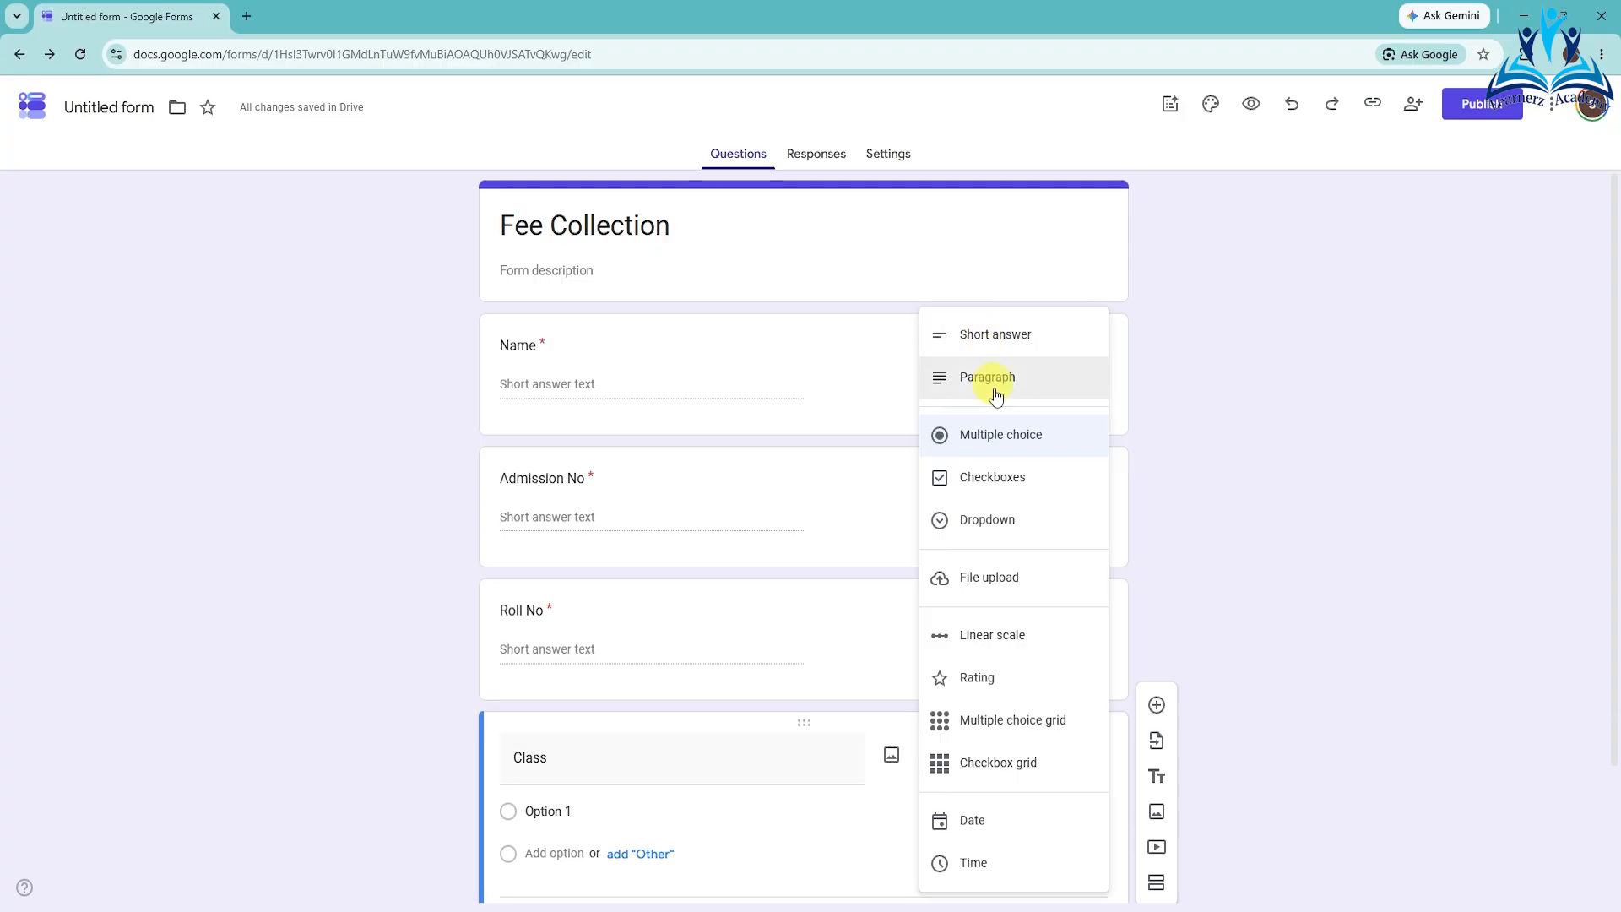
pyautogui.click(1007, 519)
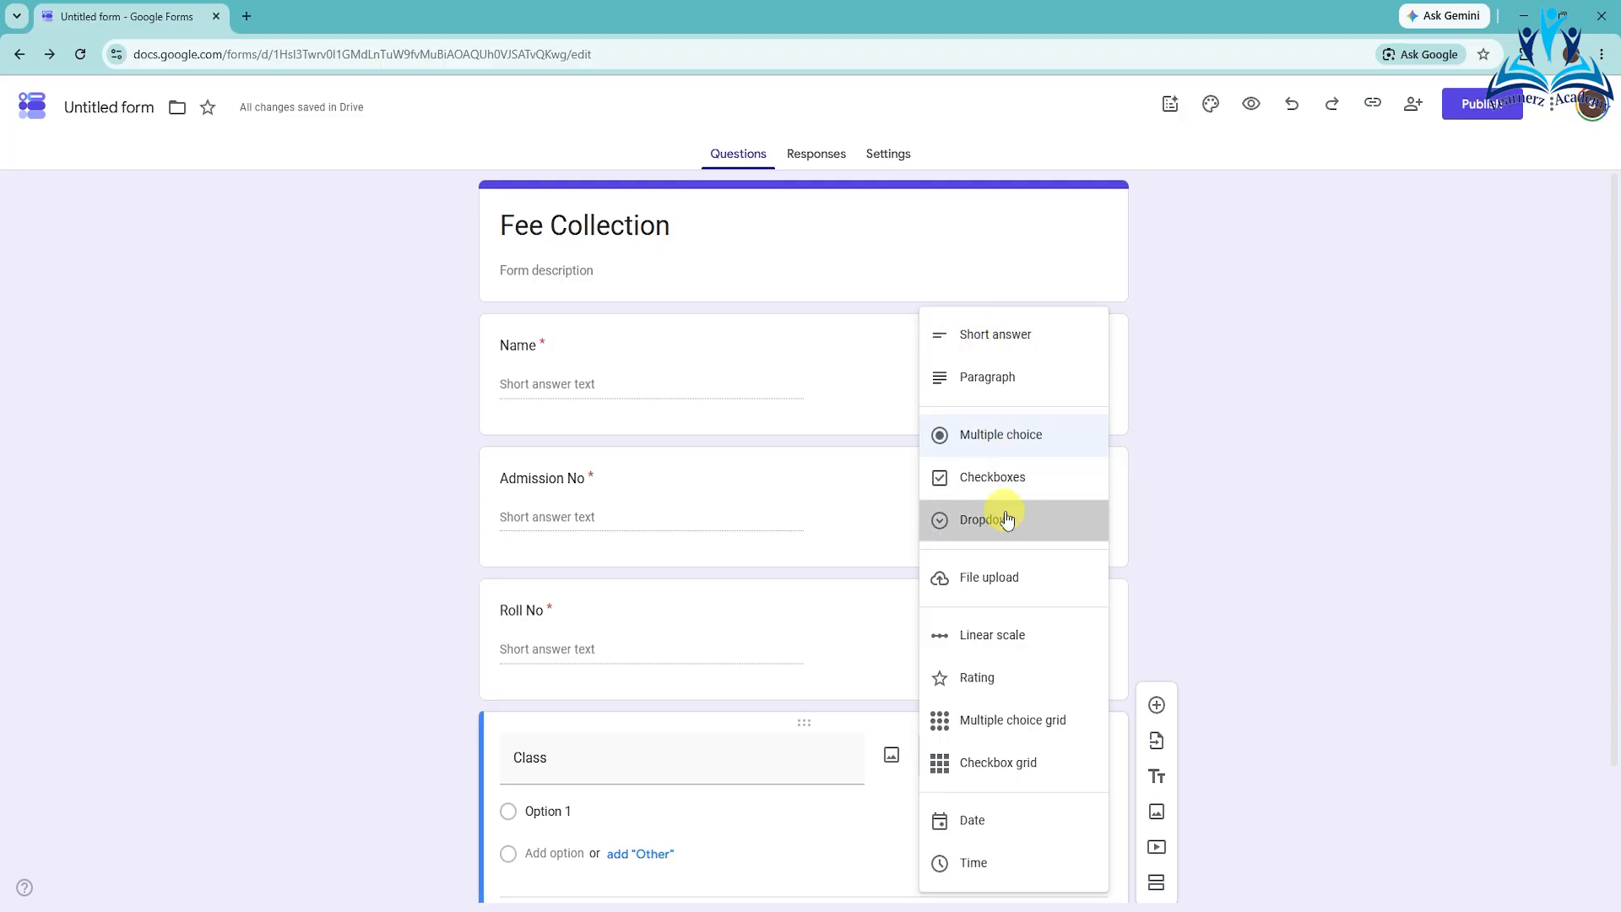
# - Give the Class dropdown the options 1, 2, 3, 4 and 5 and make the question required
pyautogui.click(547, 810)
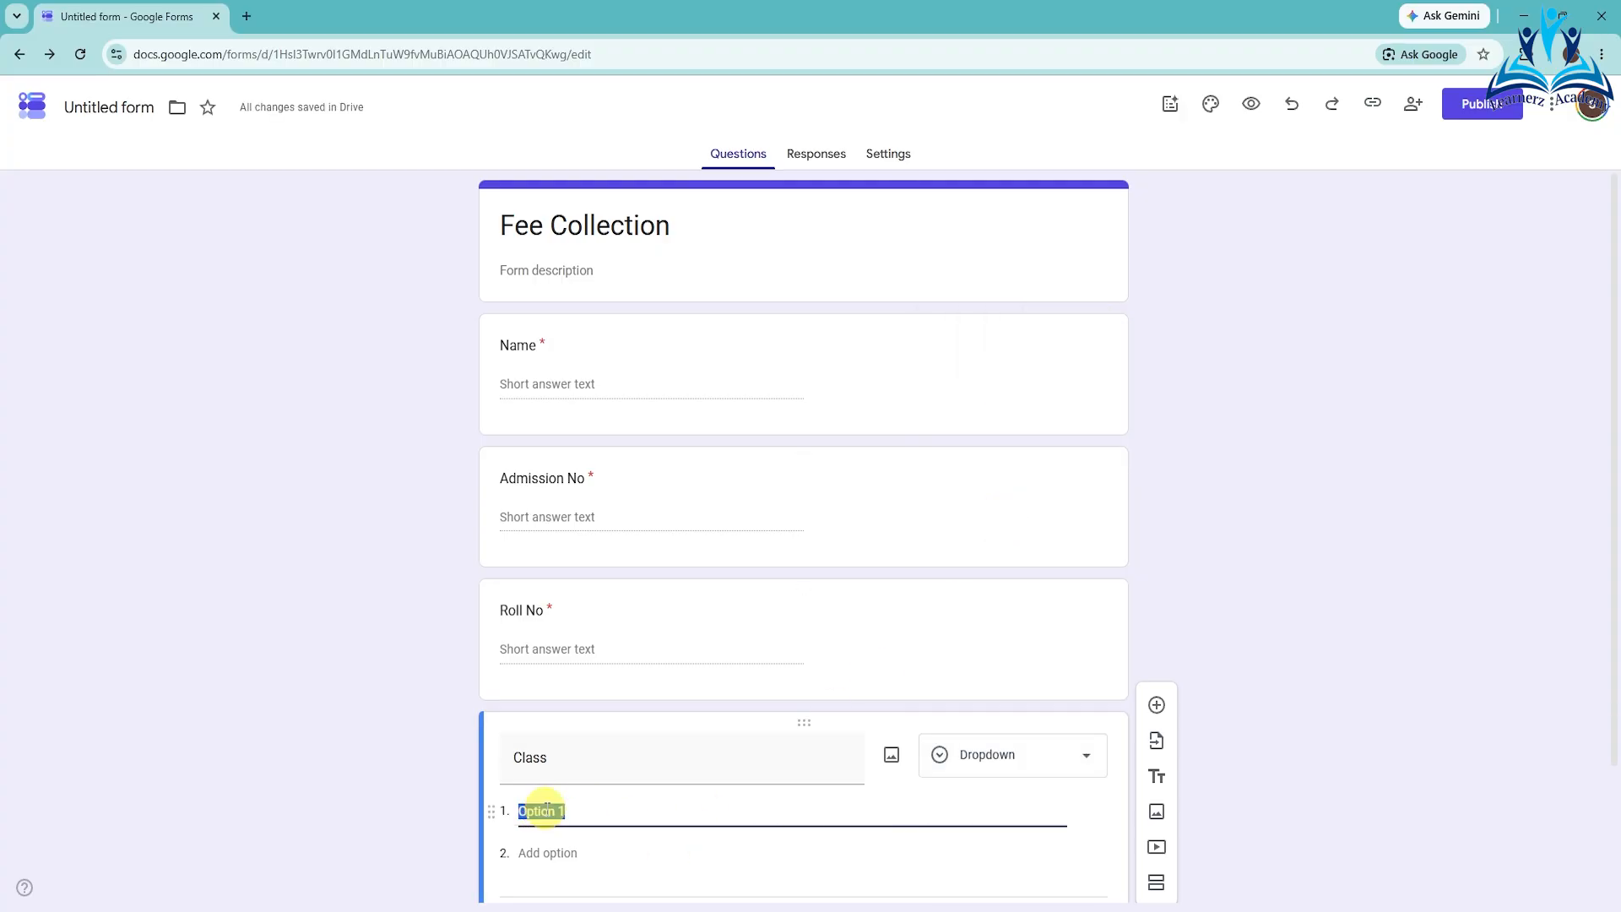
pyautogui.write('1')
pyautogui.click(557, 885)
pyautogui.write('2')
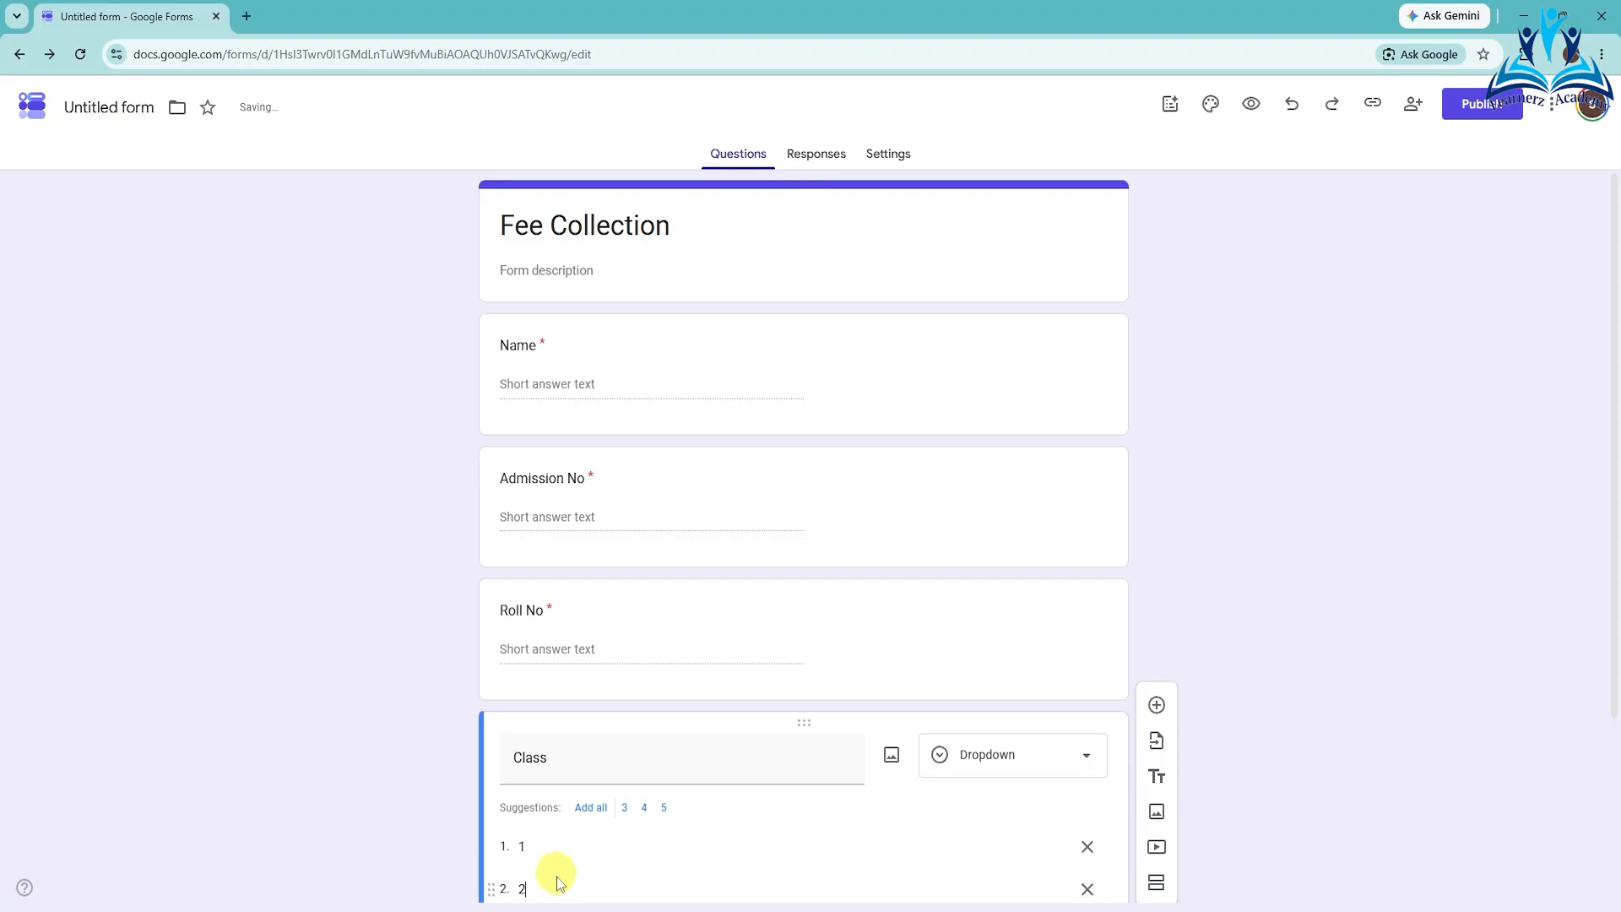
pyautogui.scroll(-3, 579, 840)
pyautogui.click(560, 689)
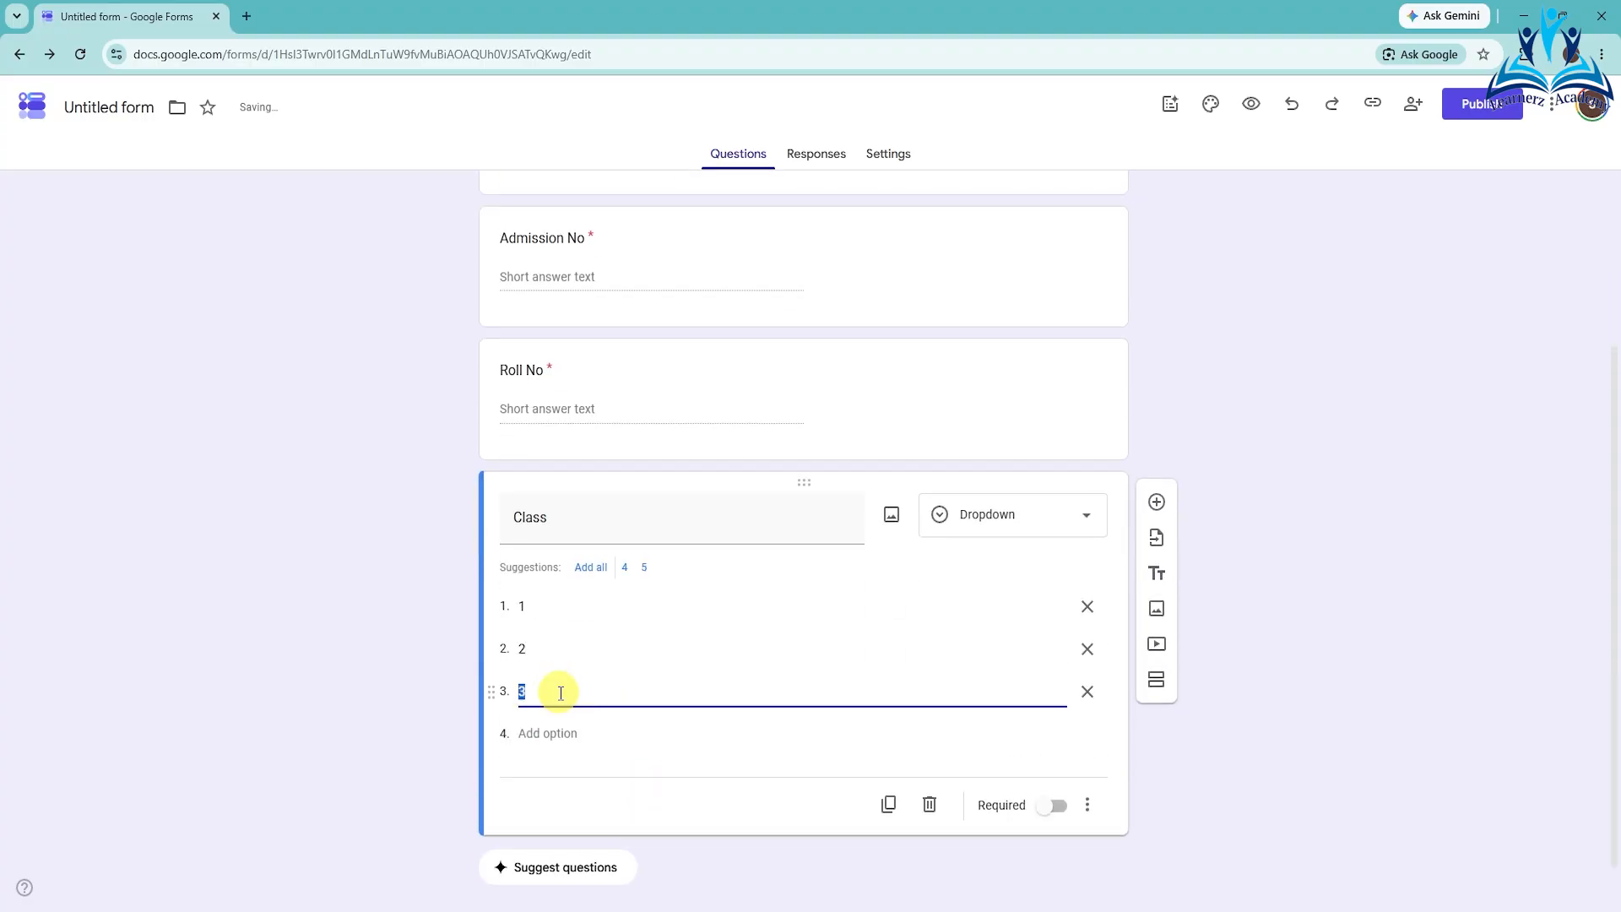
pyautogui.click(558, 733)
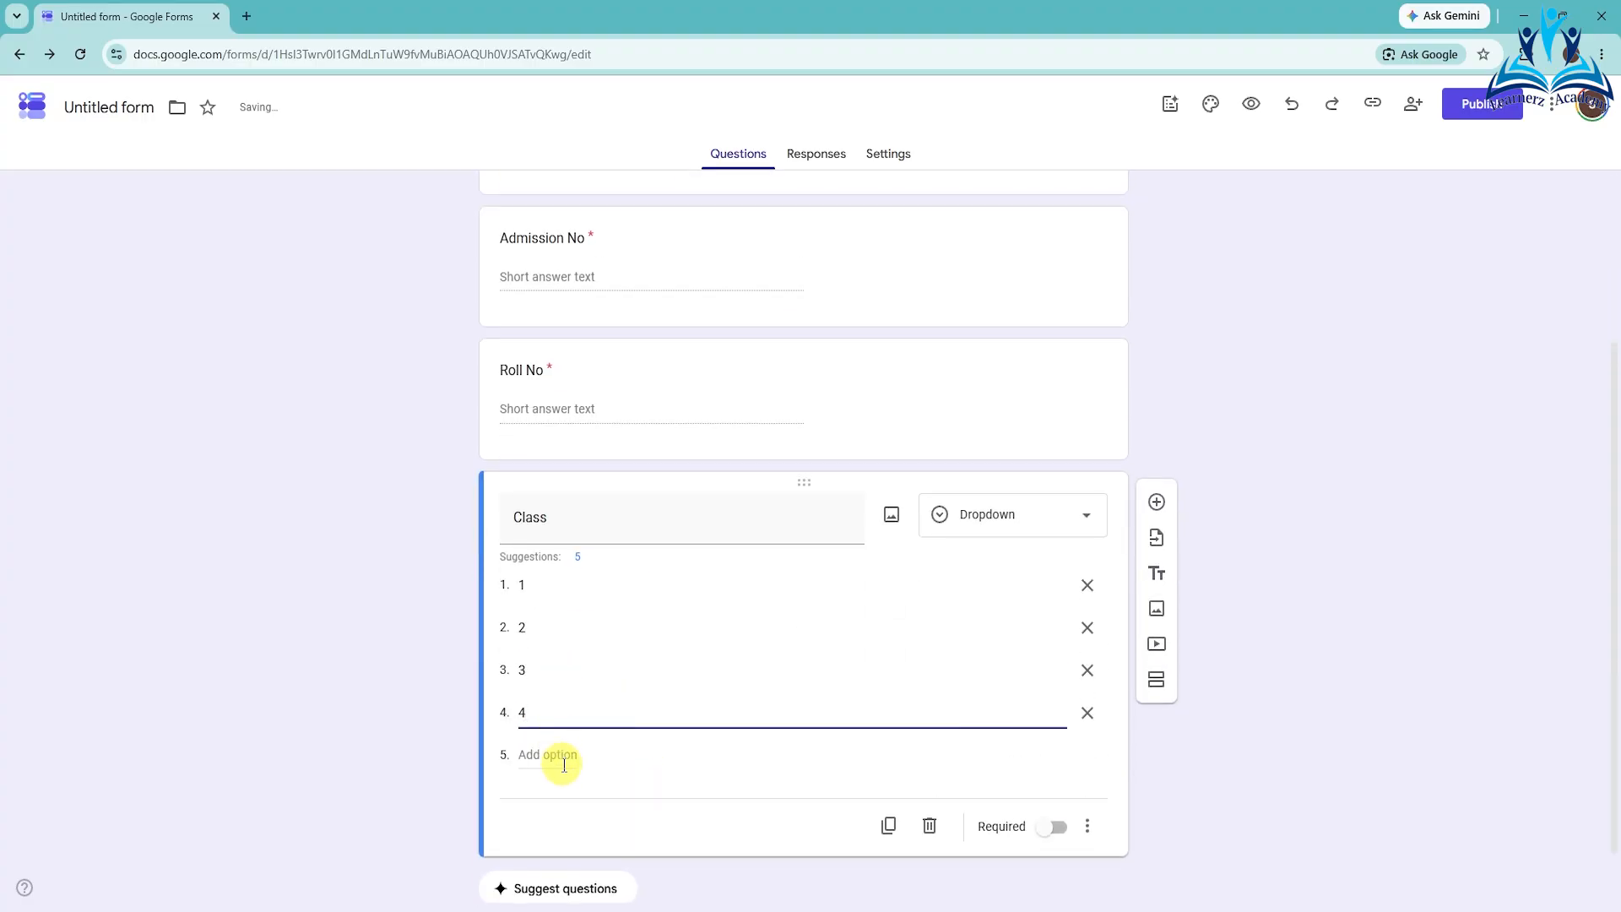
pyautogui.click(562, 757)
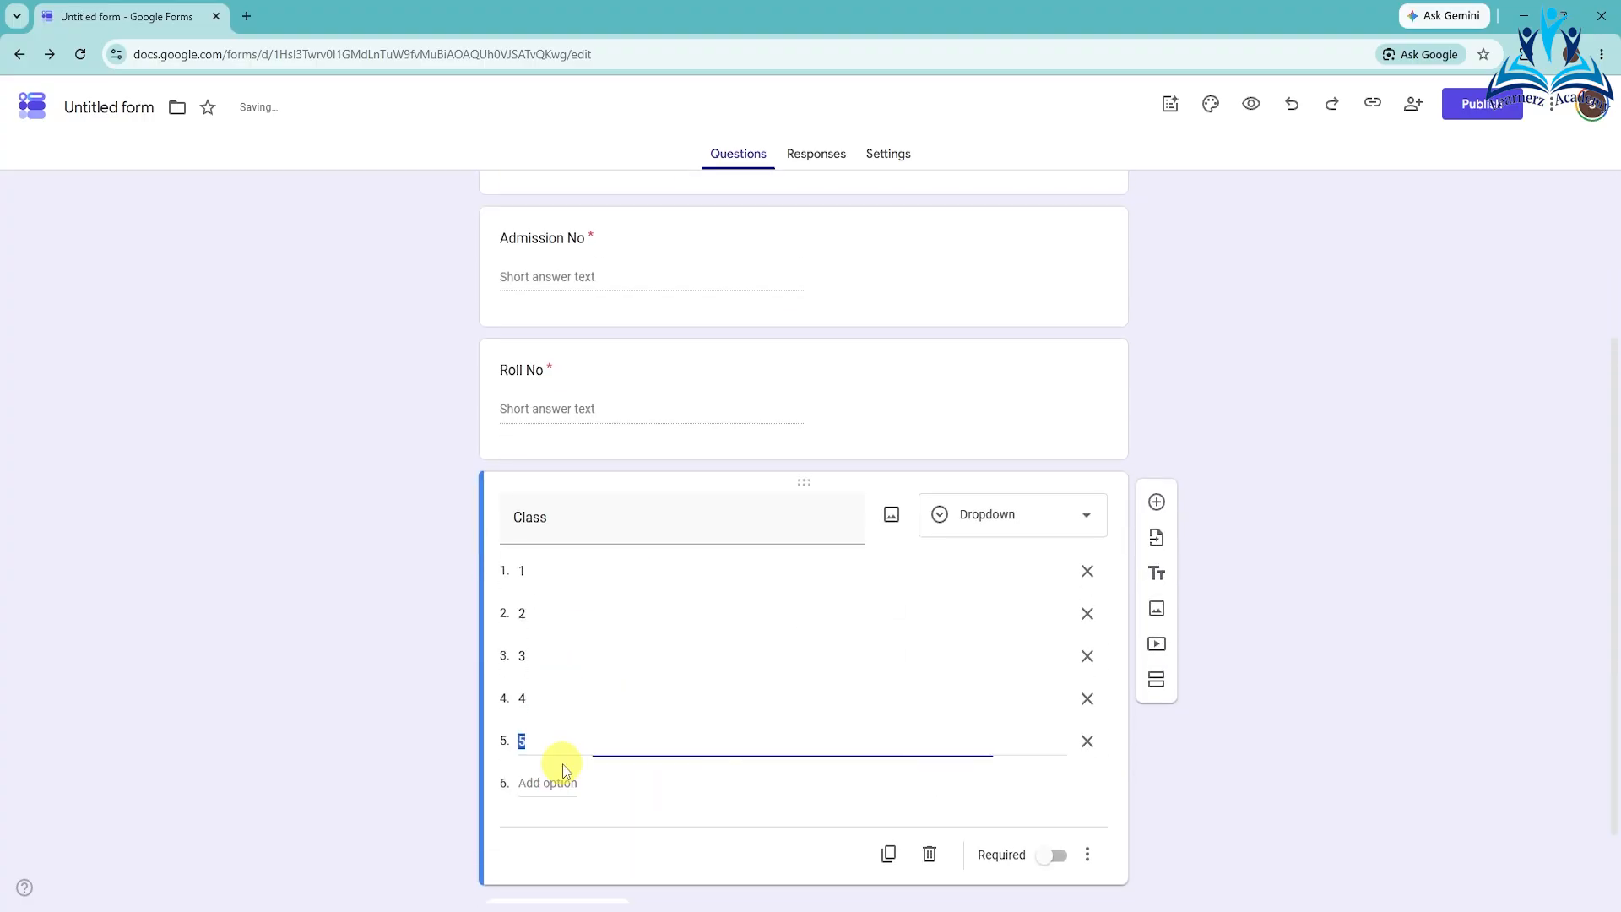
pyautogui.click(1052, 860)
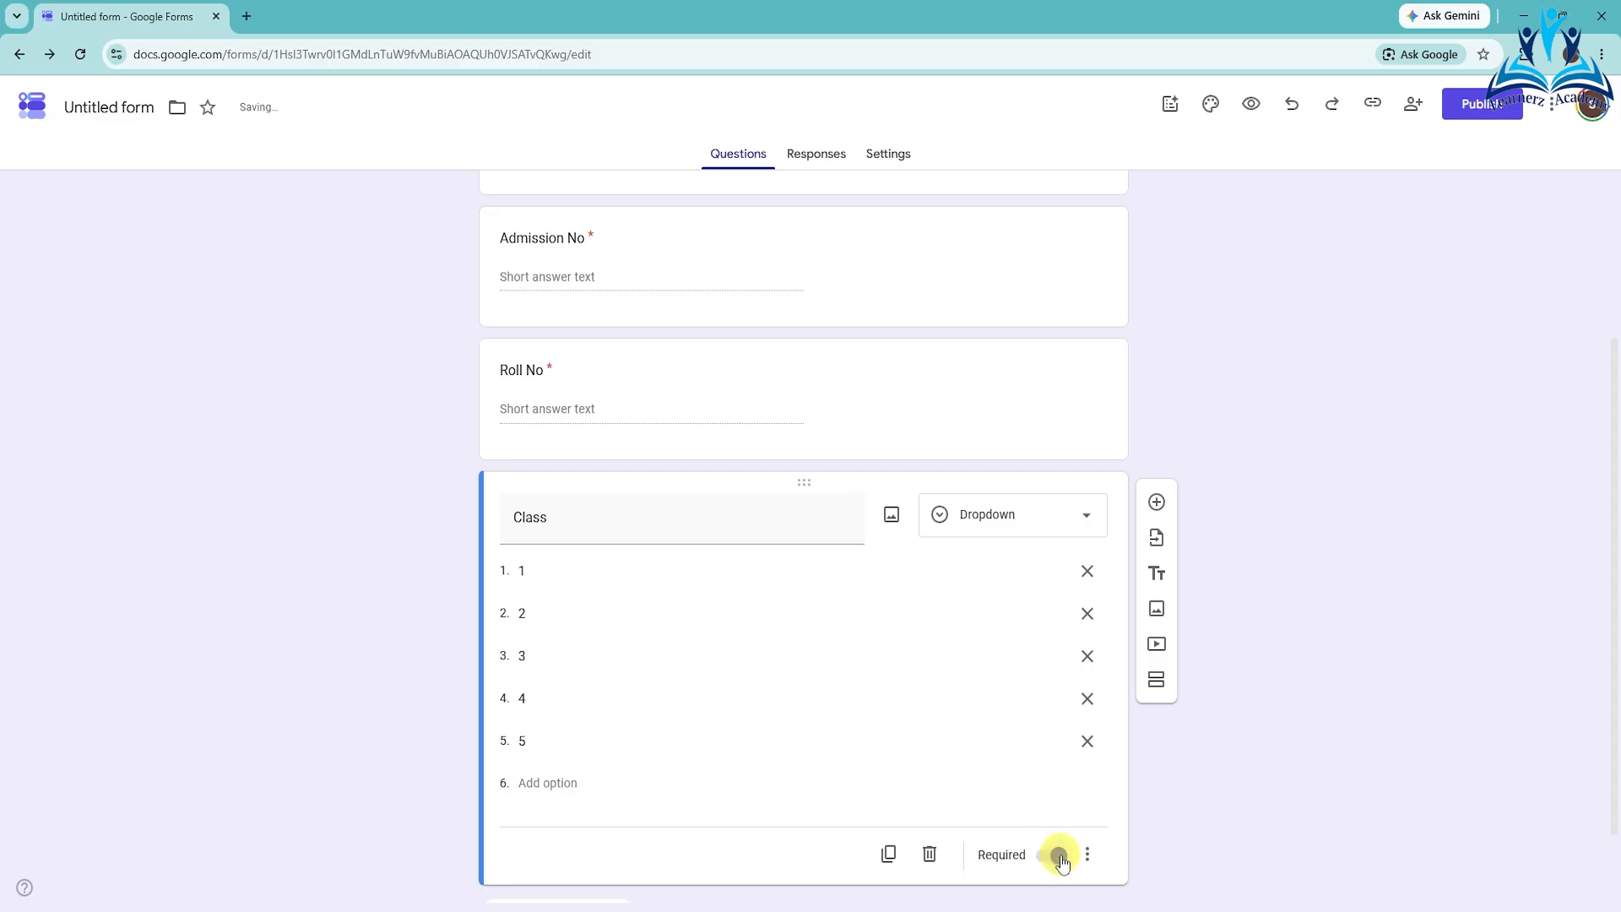
# - Add a question titled "Section" after the Class question and set its type to Dropdown
pyautogui.click(1156, 505)
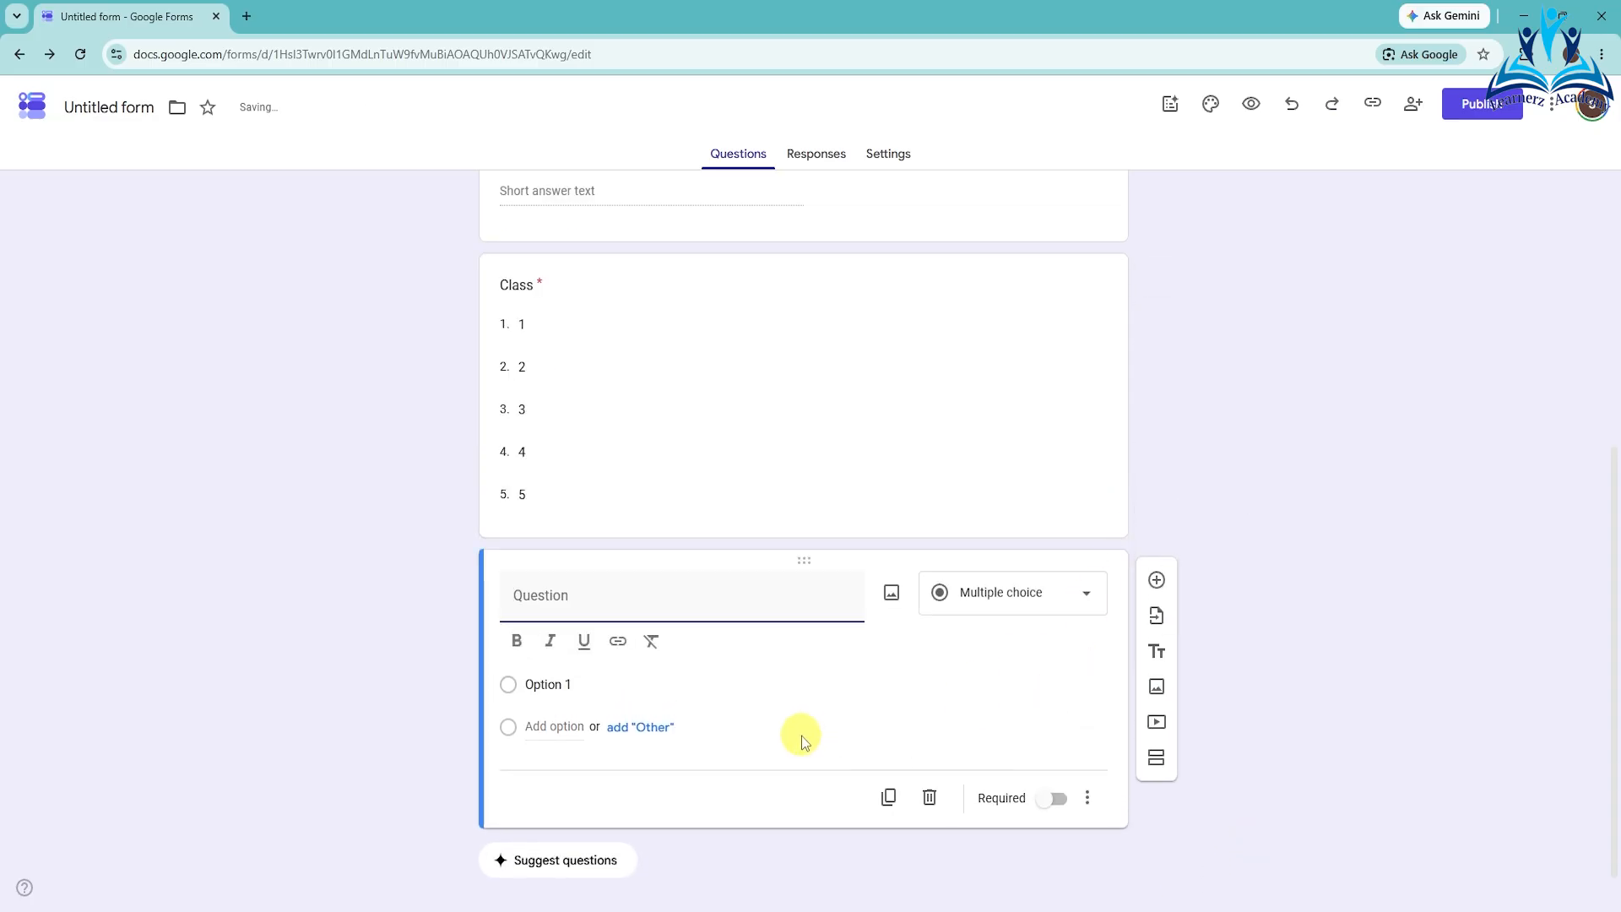
pyautogui.write('Se')
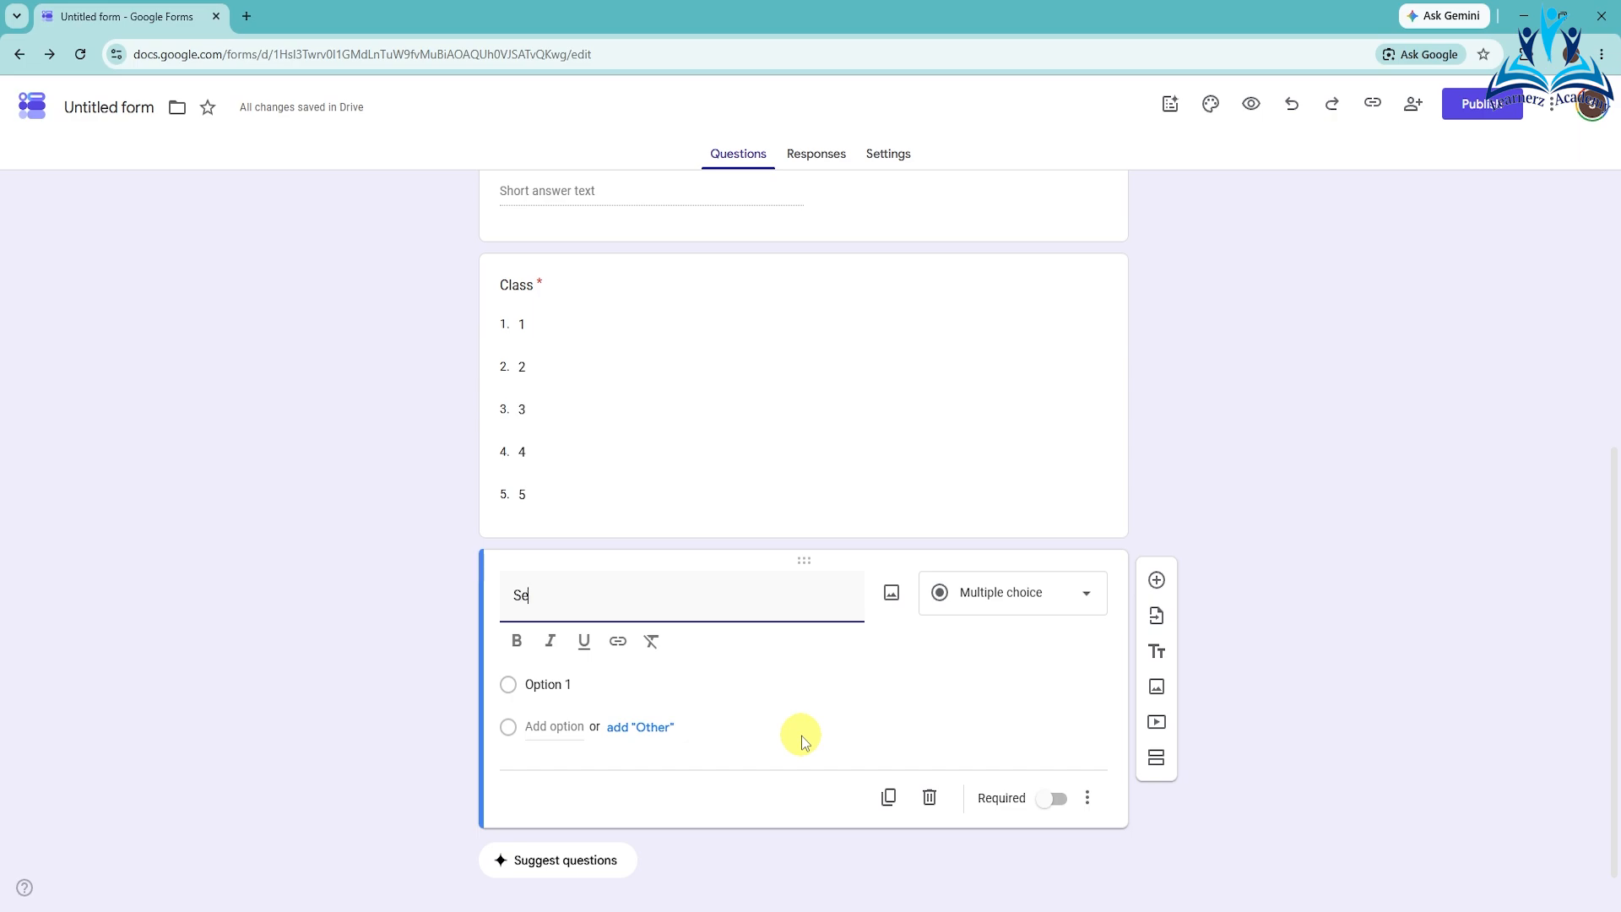
pyautogui.write('ction')
pyautogui.click(993, 609)
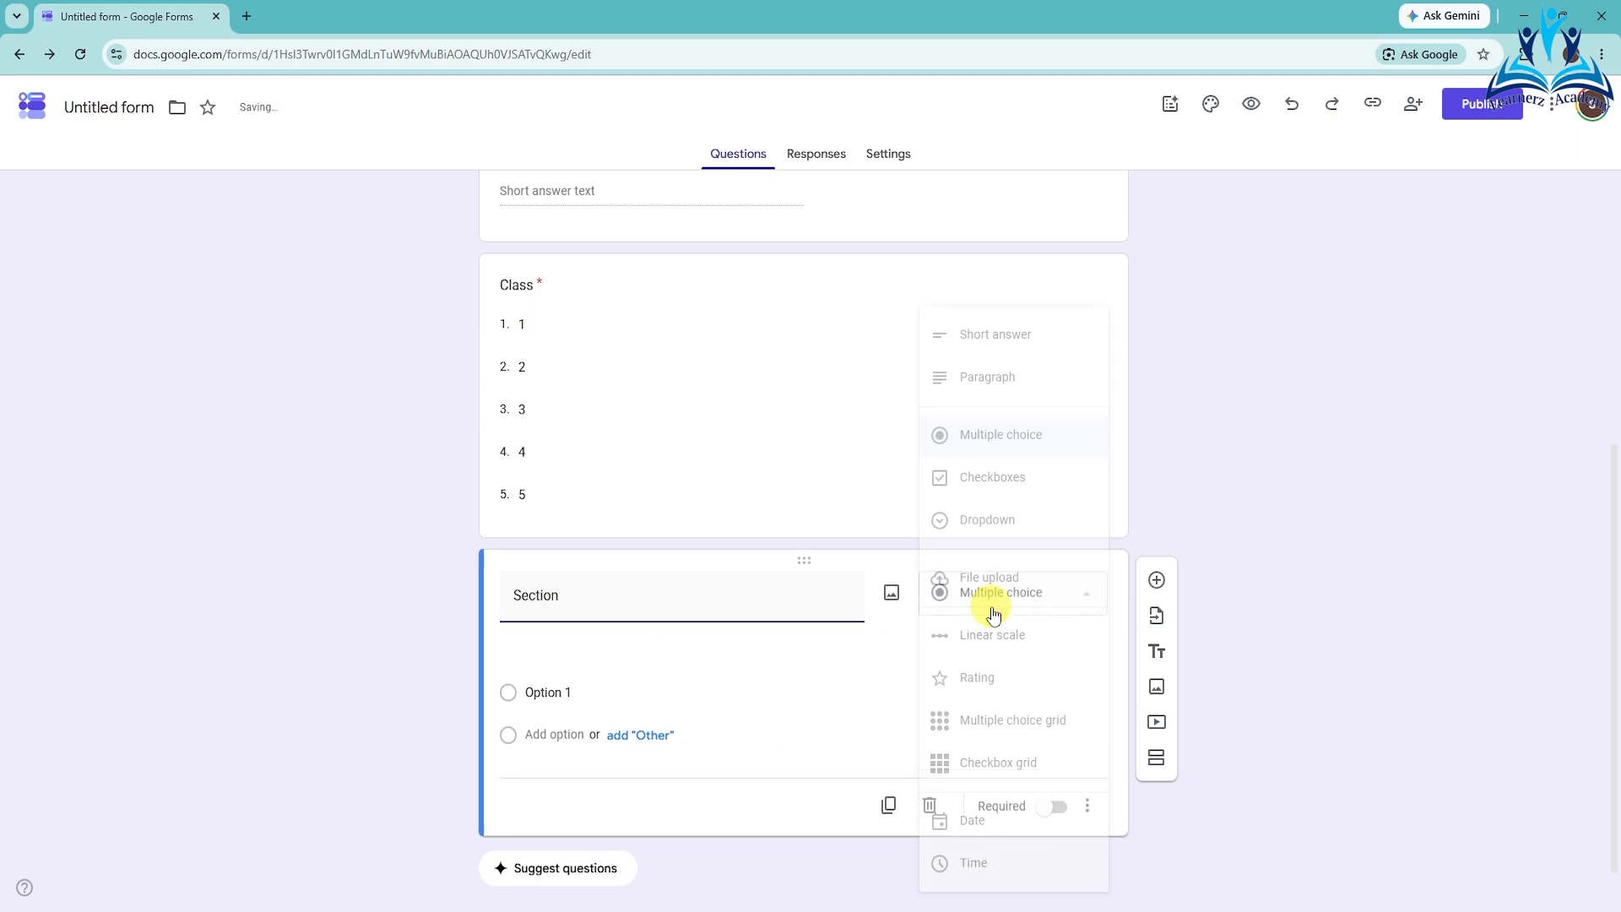
pyautogui.click(984, 519)
# - Give the Section dropdown the options A, B and C and make the question required
pyautogui.click(541, 650)
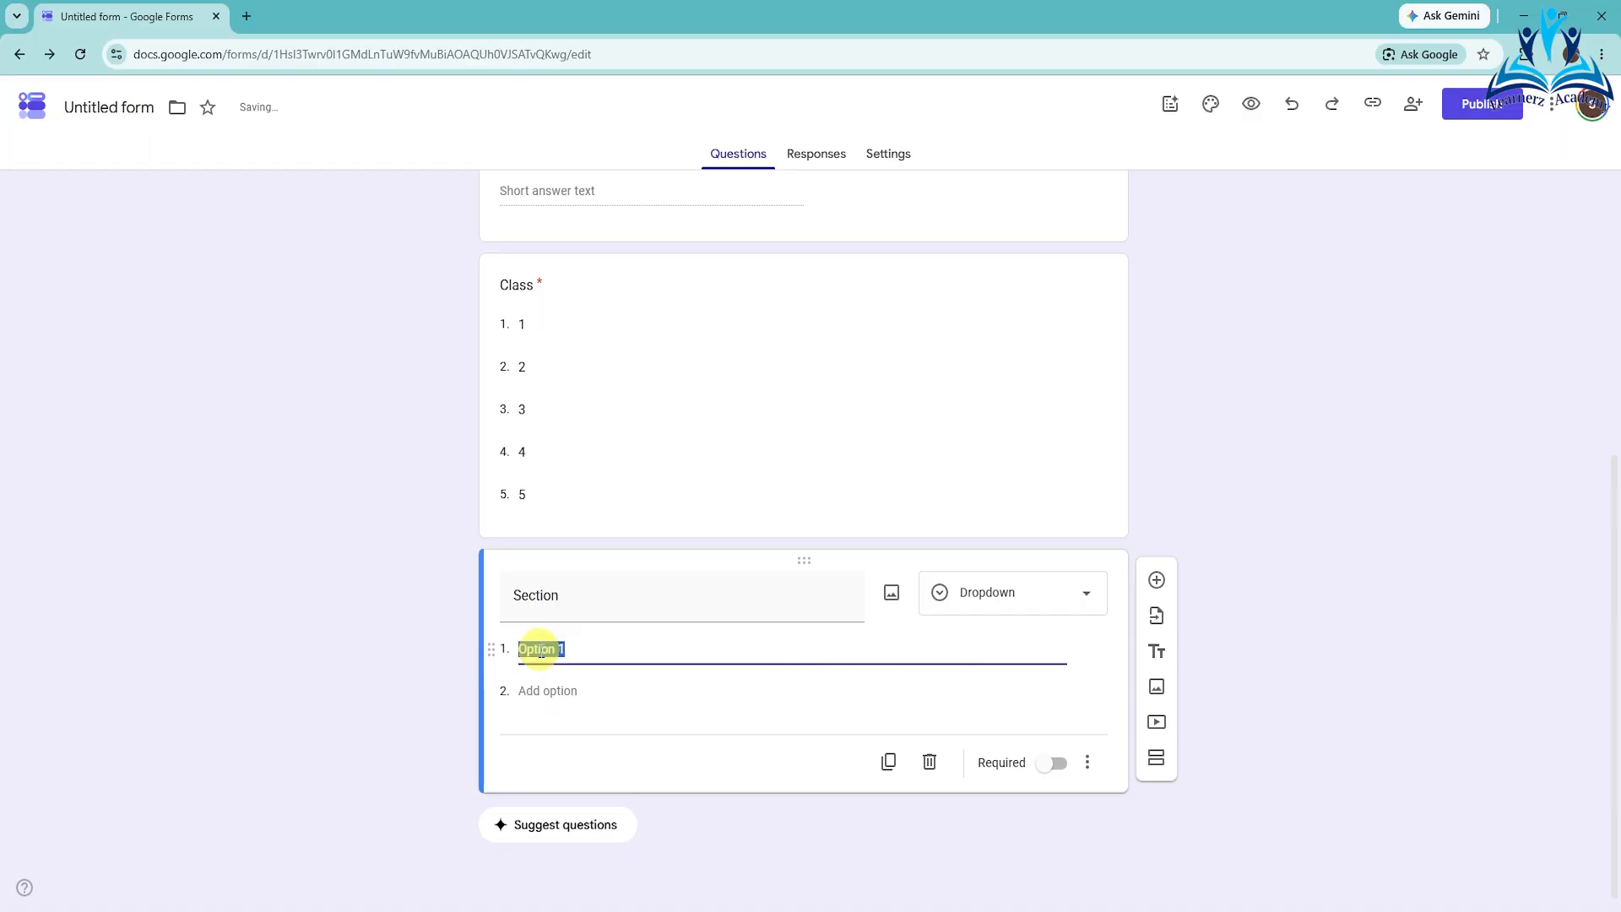
pyautogui.write('A')
pyautogui.click(536, 691)
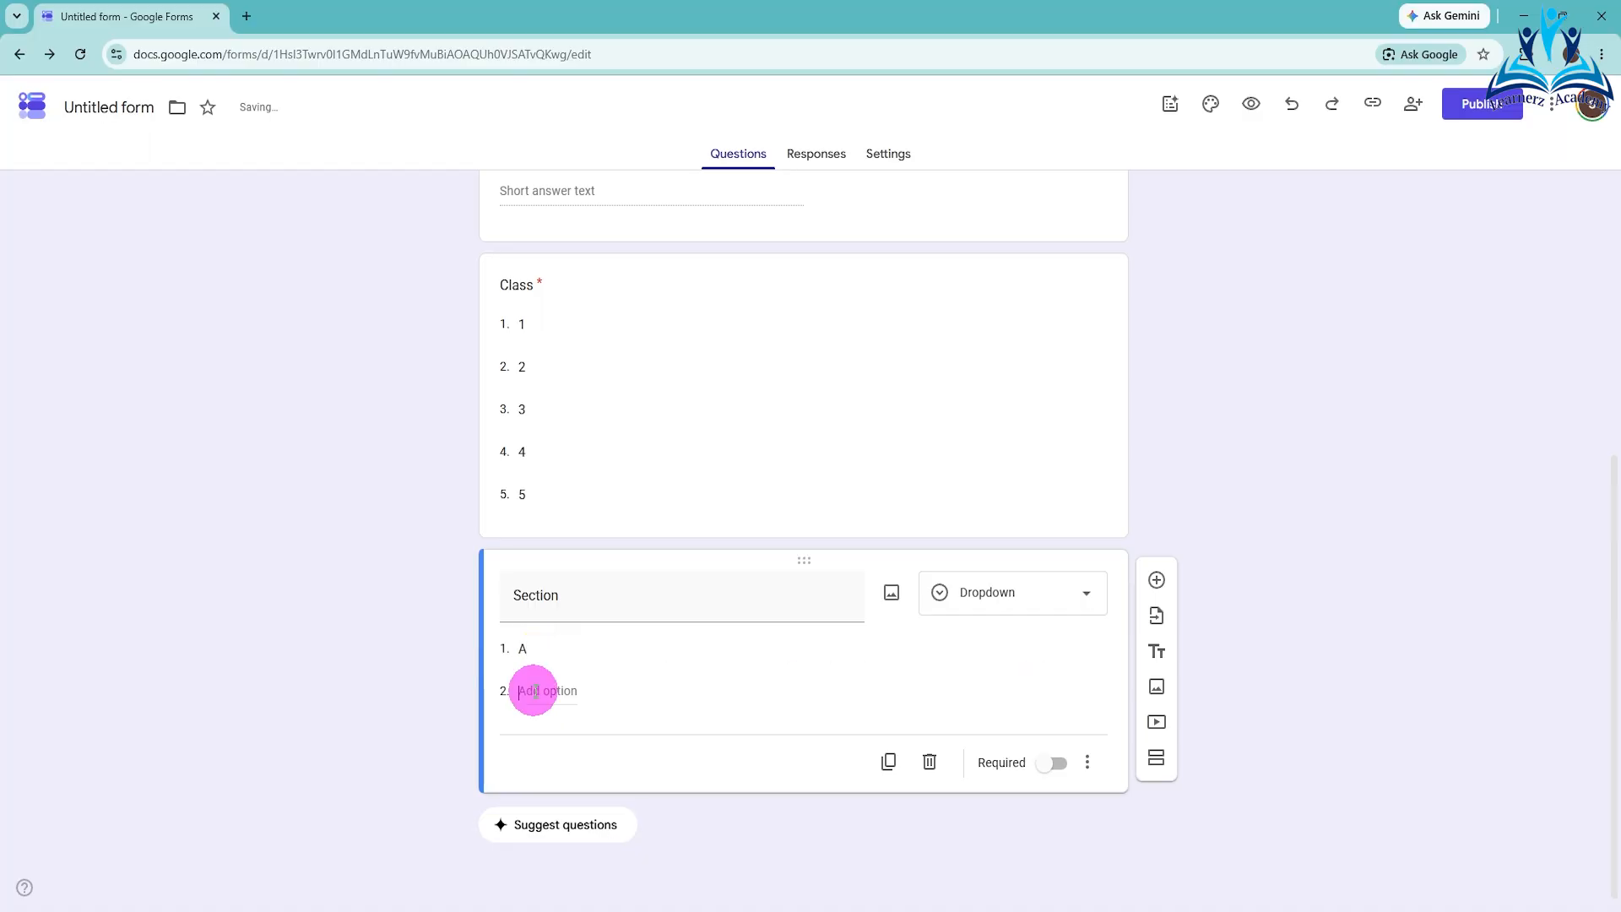
pyautogui.write('B')
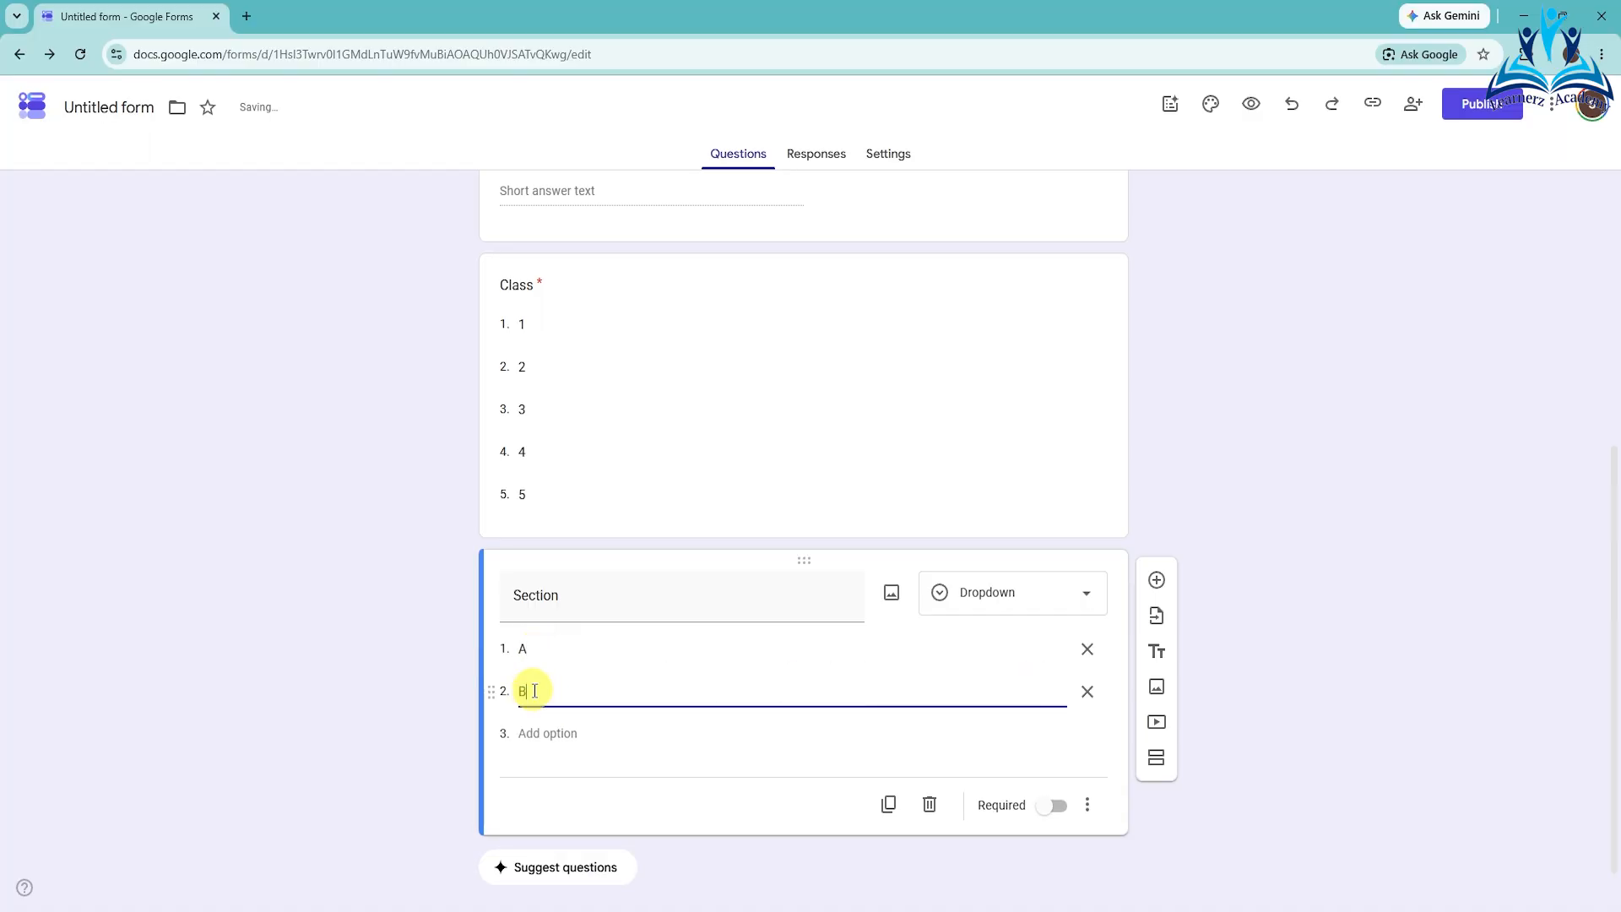
pyautogui.click(532, 733)
pyautogui.write('C')
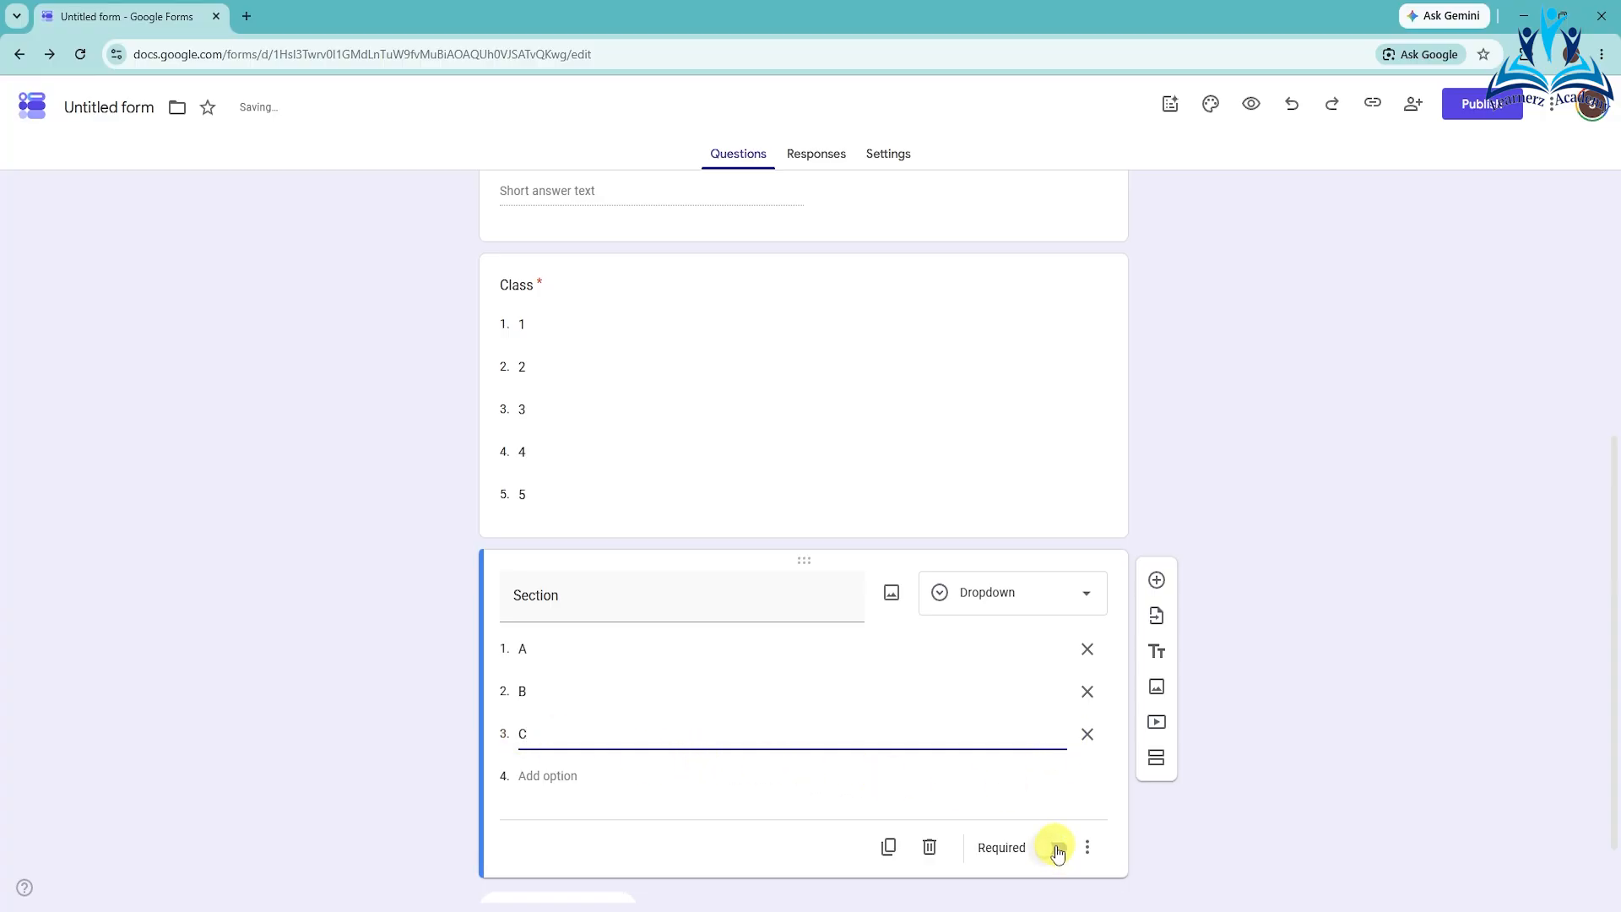
pyautogui.click(1055, 848)
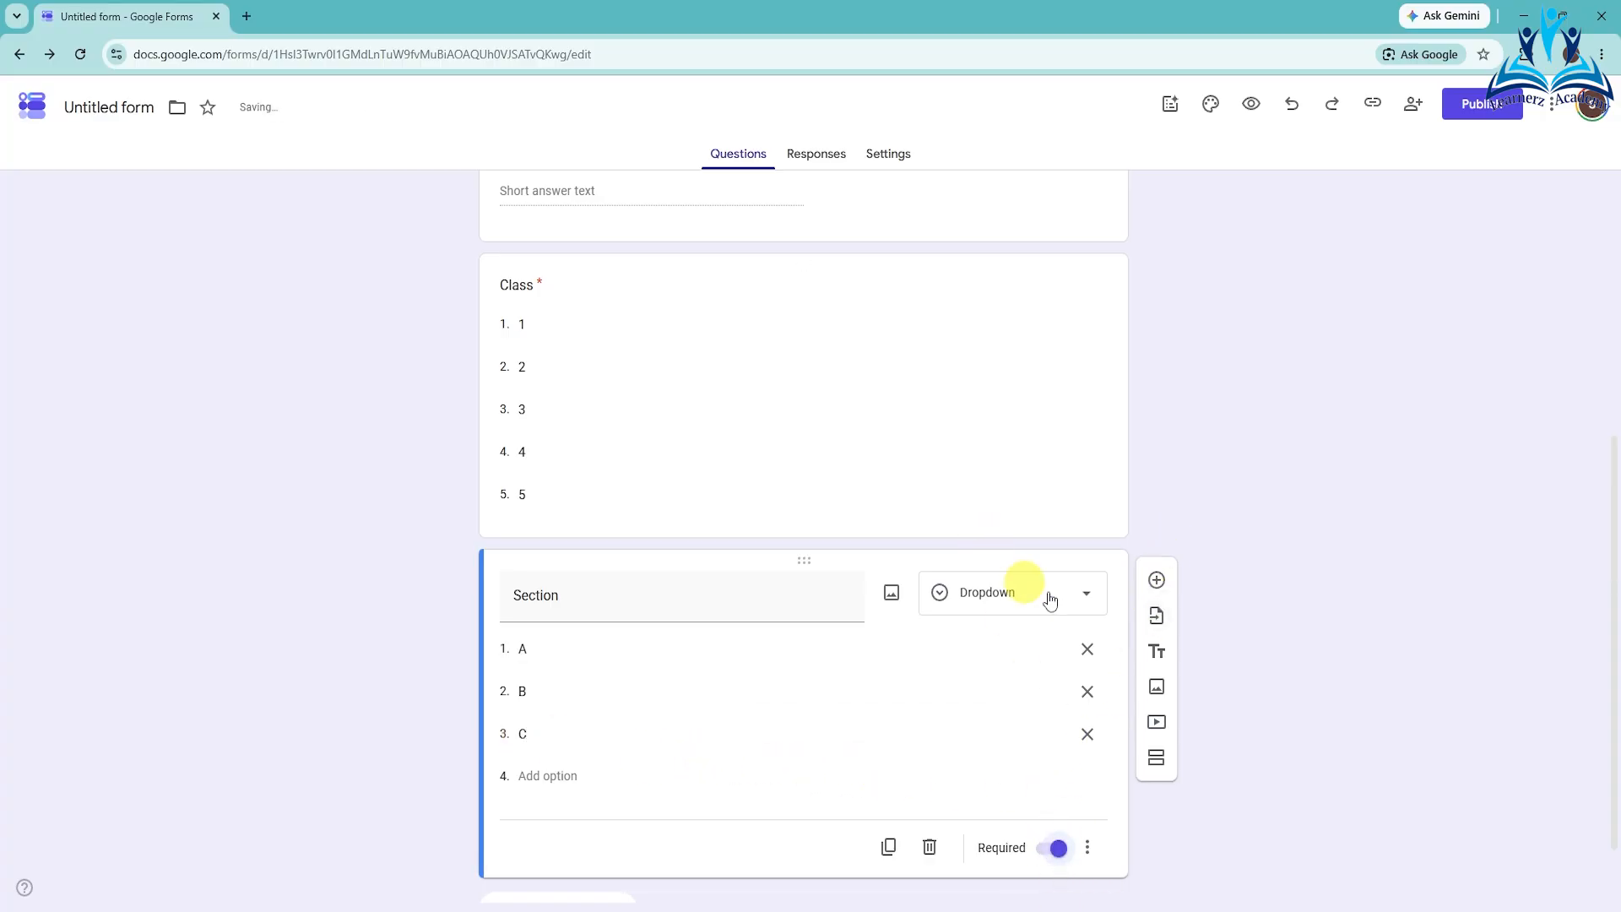
# - Add a required short-answer question titled "Parent/Guardian Name" after the Section question
pyautogui.click(1158, 582)
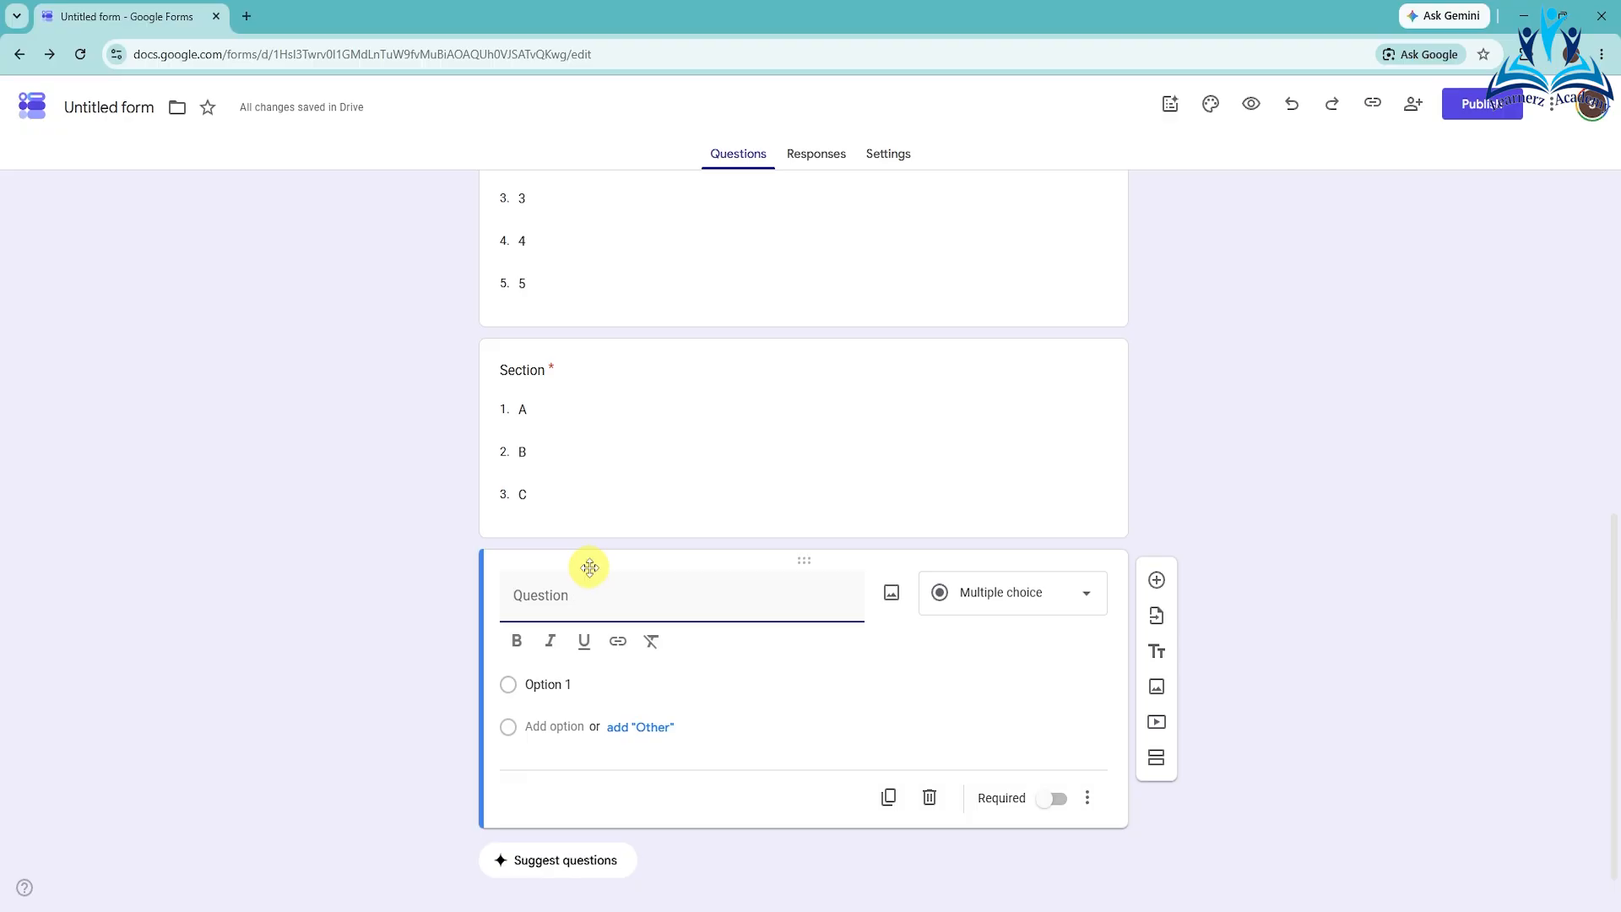
pyautogui.write('Parent')
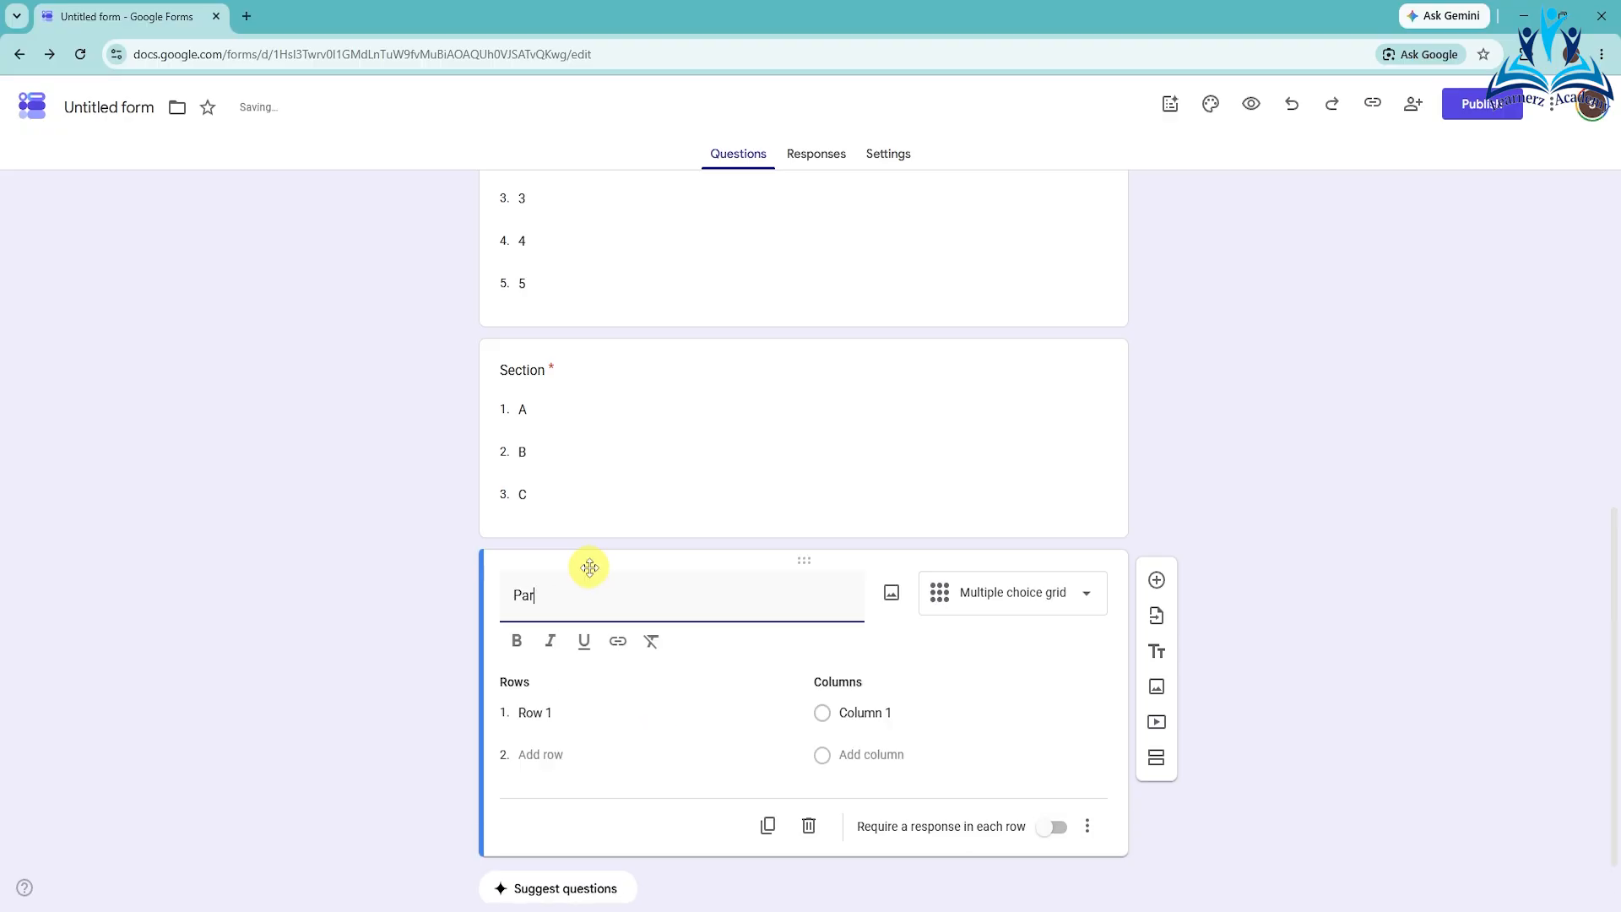
pyautogui.write('ent')
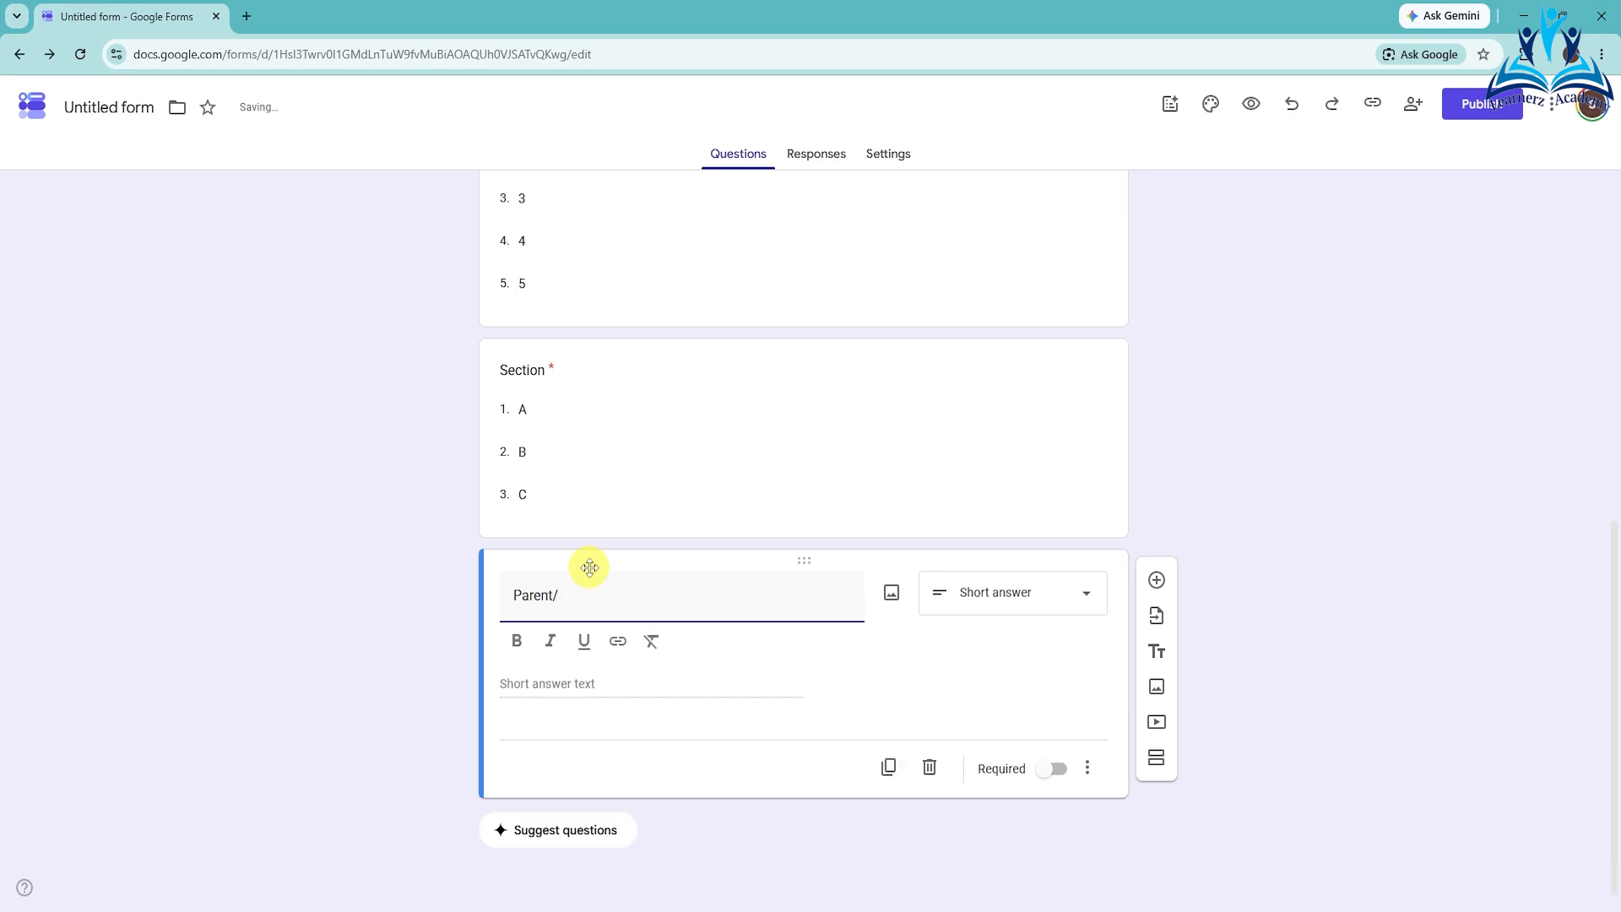
pyautogui.write('/Guardian Name')
pyautogui.click(1055, 767)
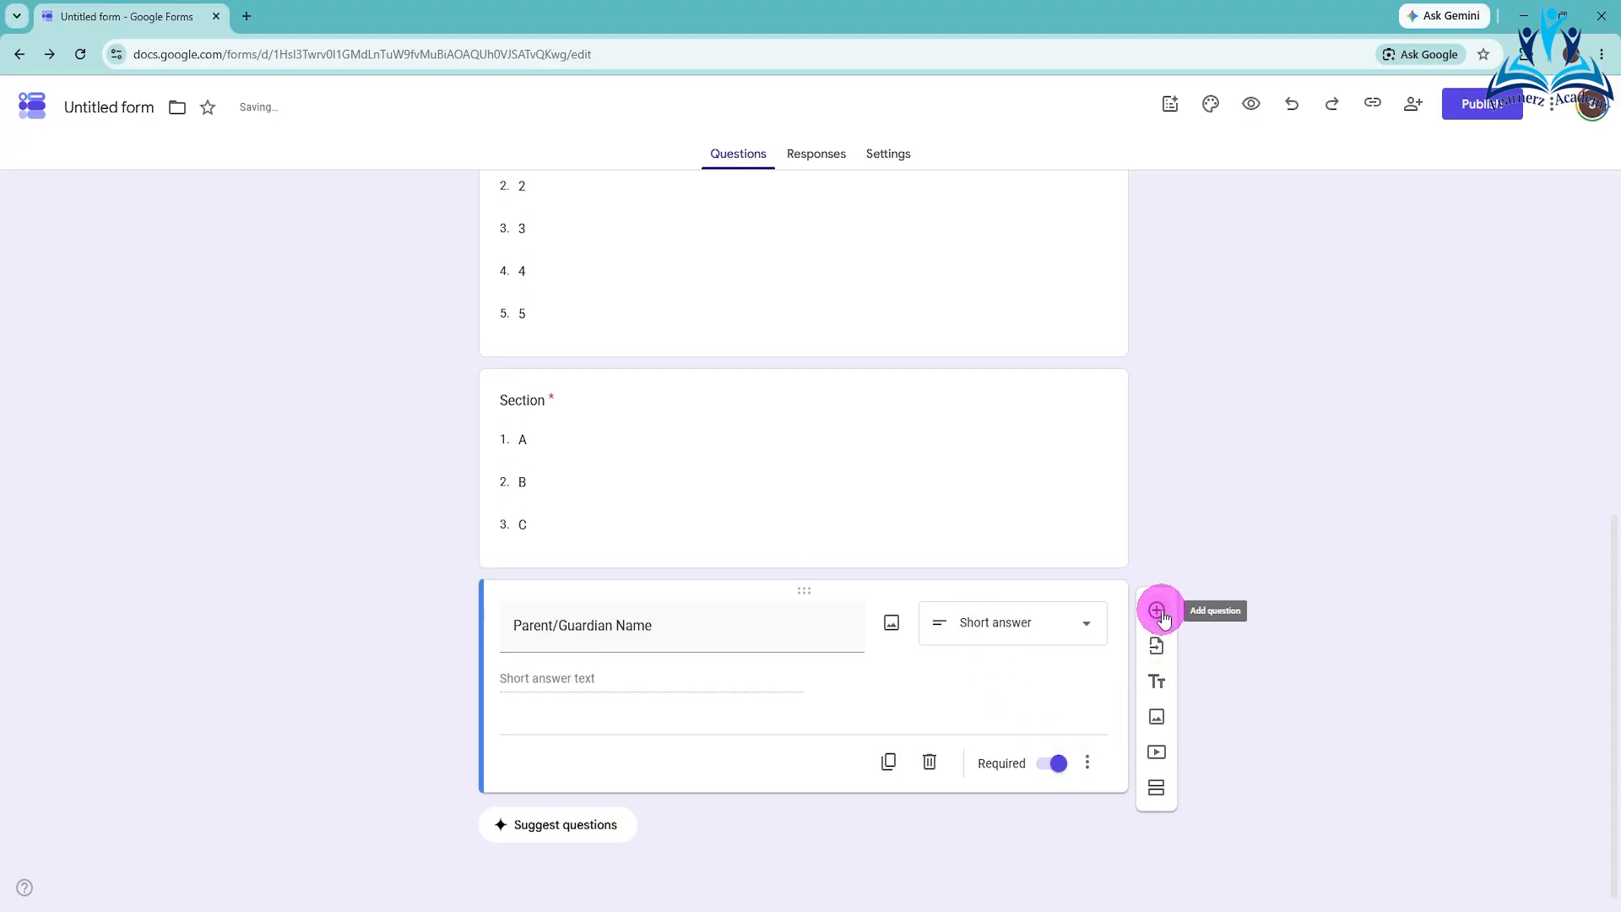
# - Add a required short-answer question titled "Mobile No" after Parent/Guardian Name, correcting the misspelled word in its title
pyautogui.click(1156, 610)
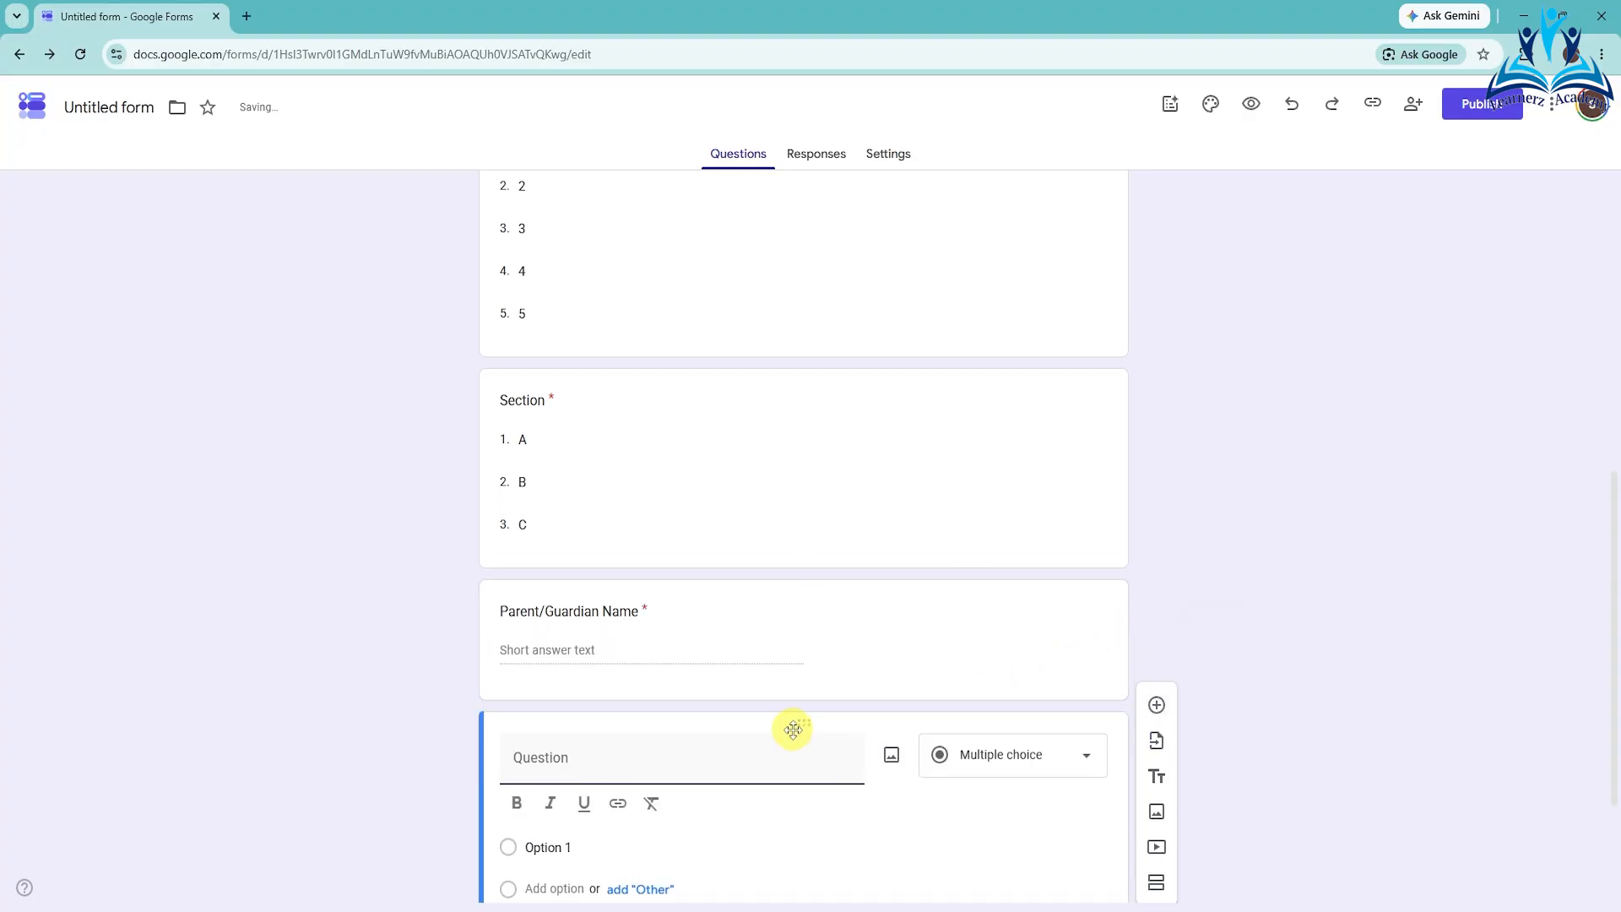
pyautogui.write('Mbile No')
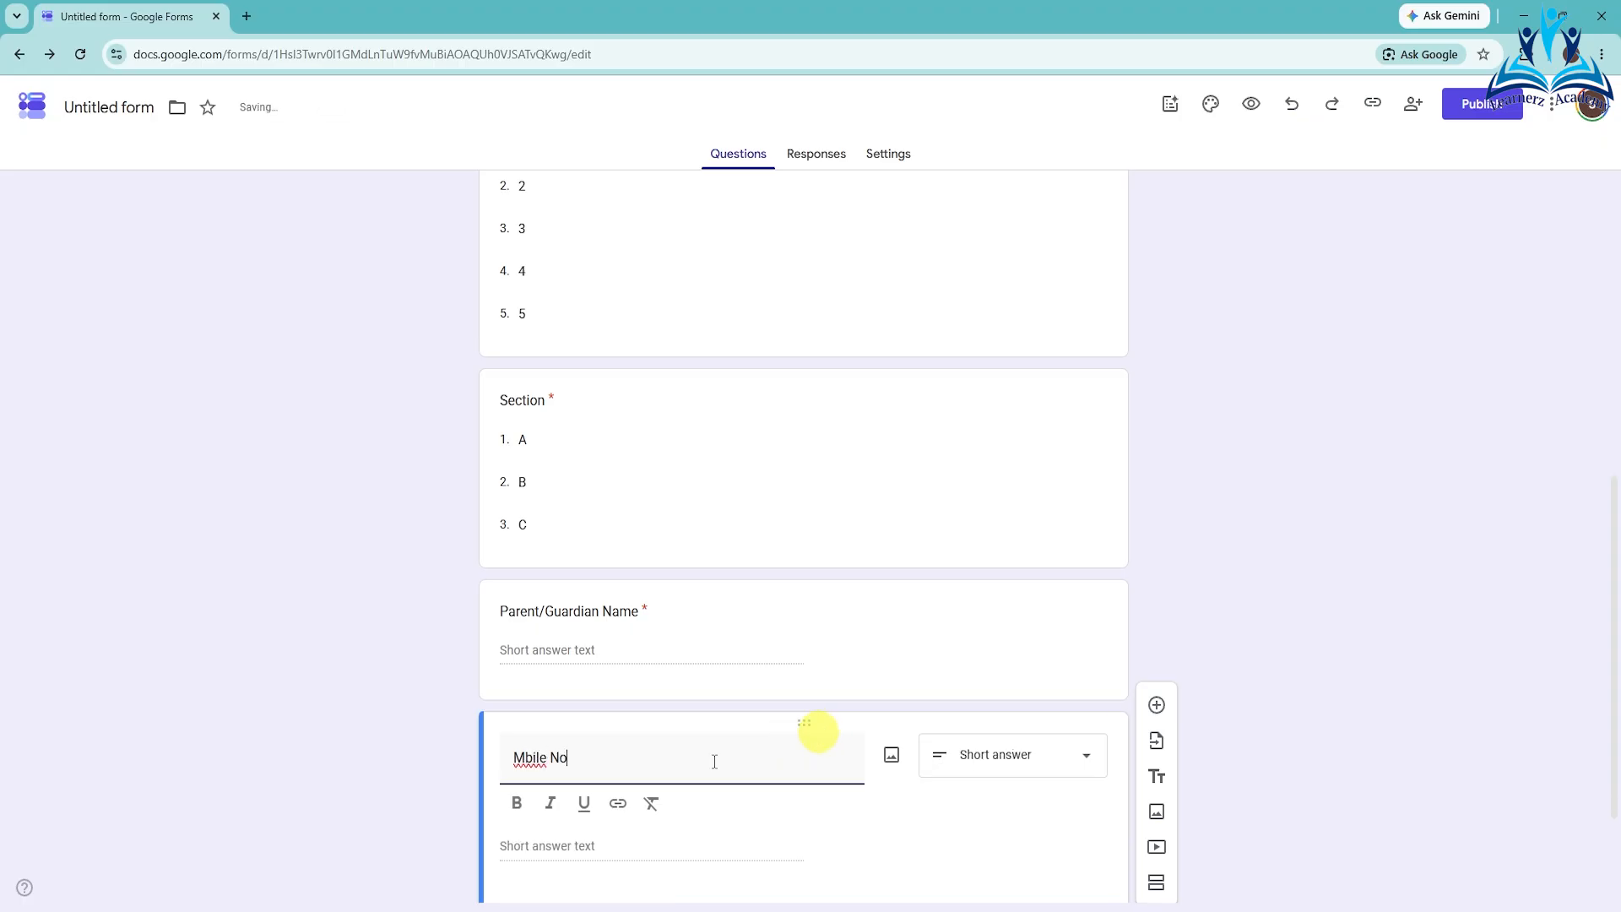
pyautogui.rightClick(526, 757)
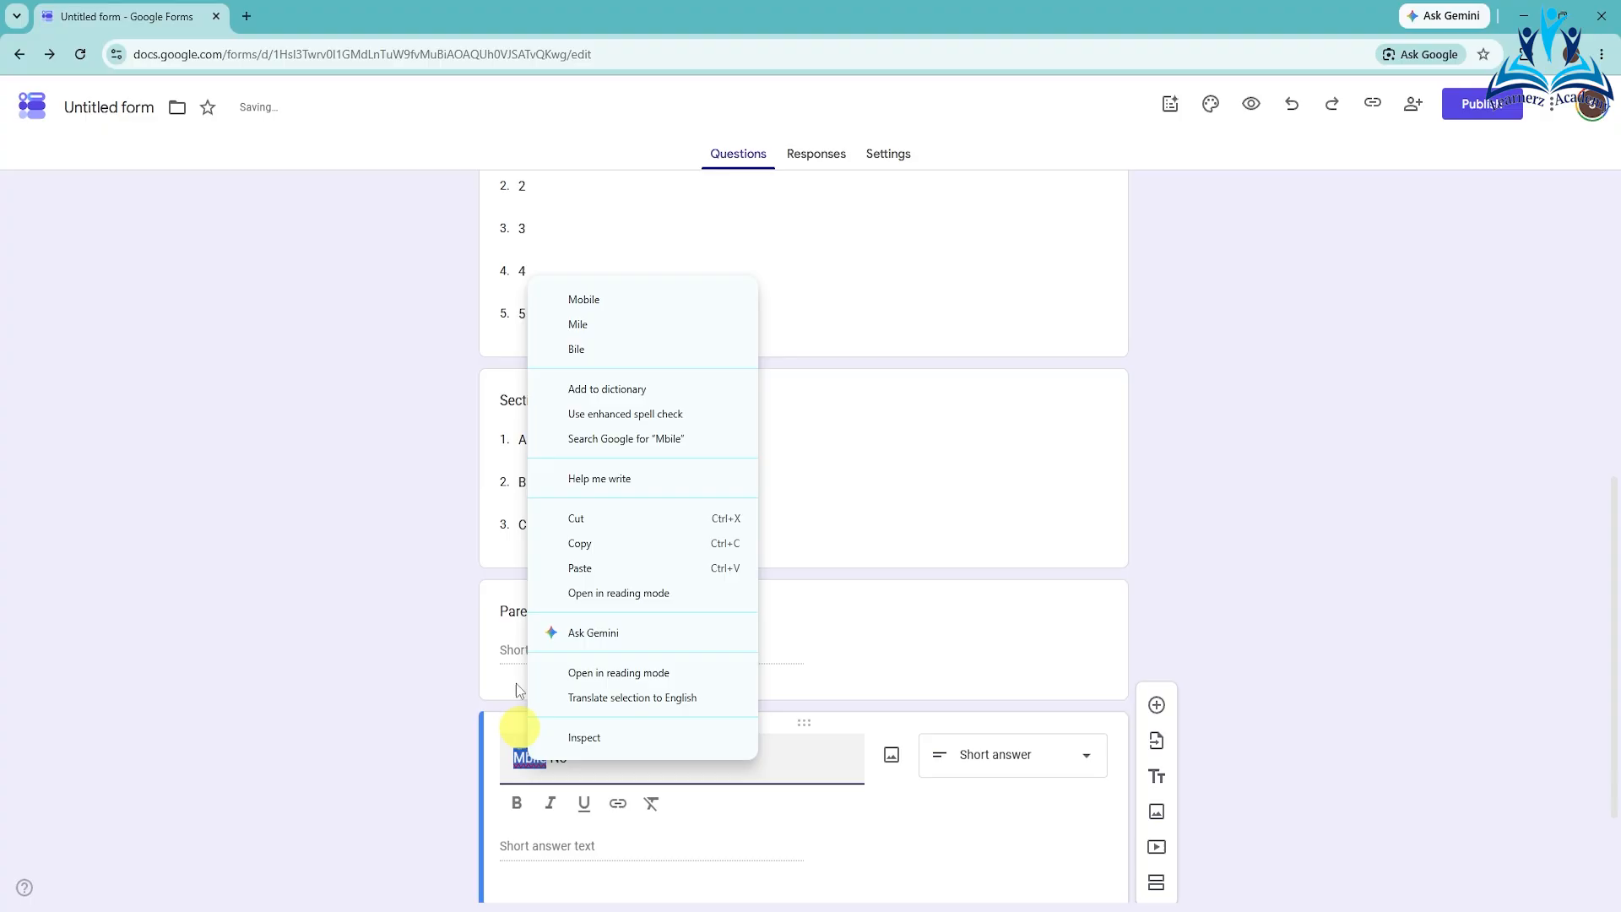
pyautogui.click(591, 303)
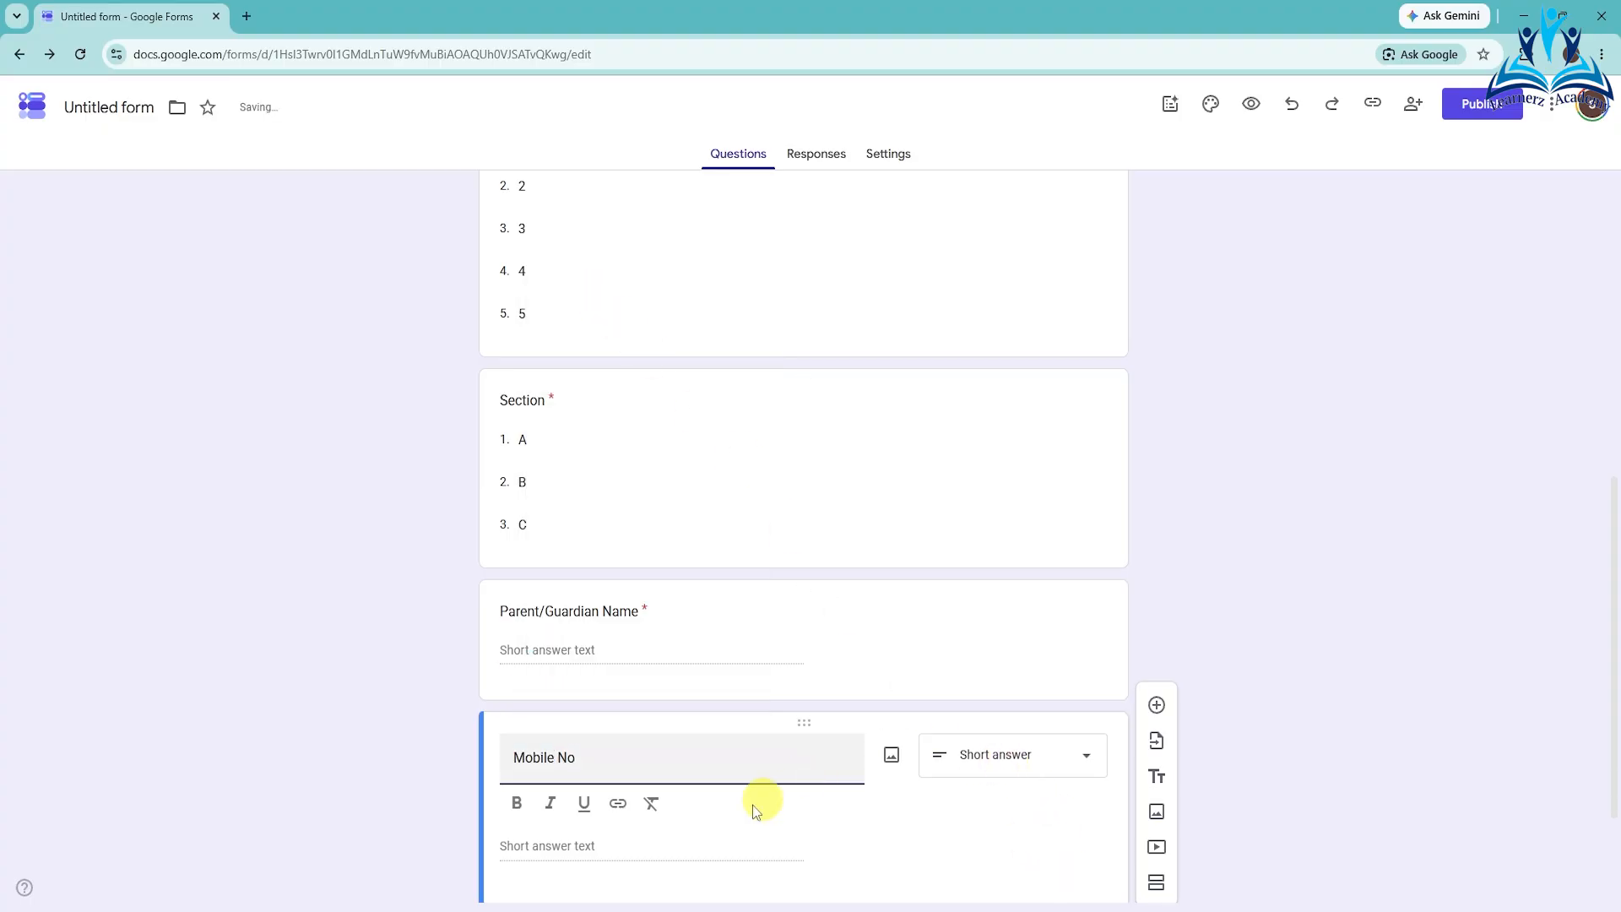
pyautogui.scroll(-2, 756, 806)
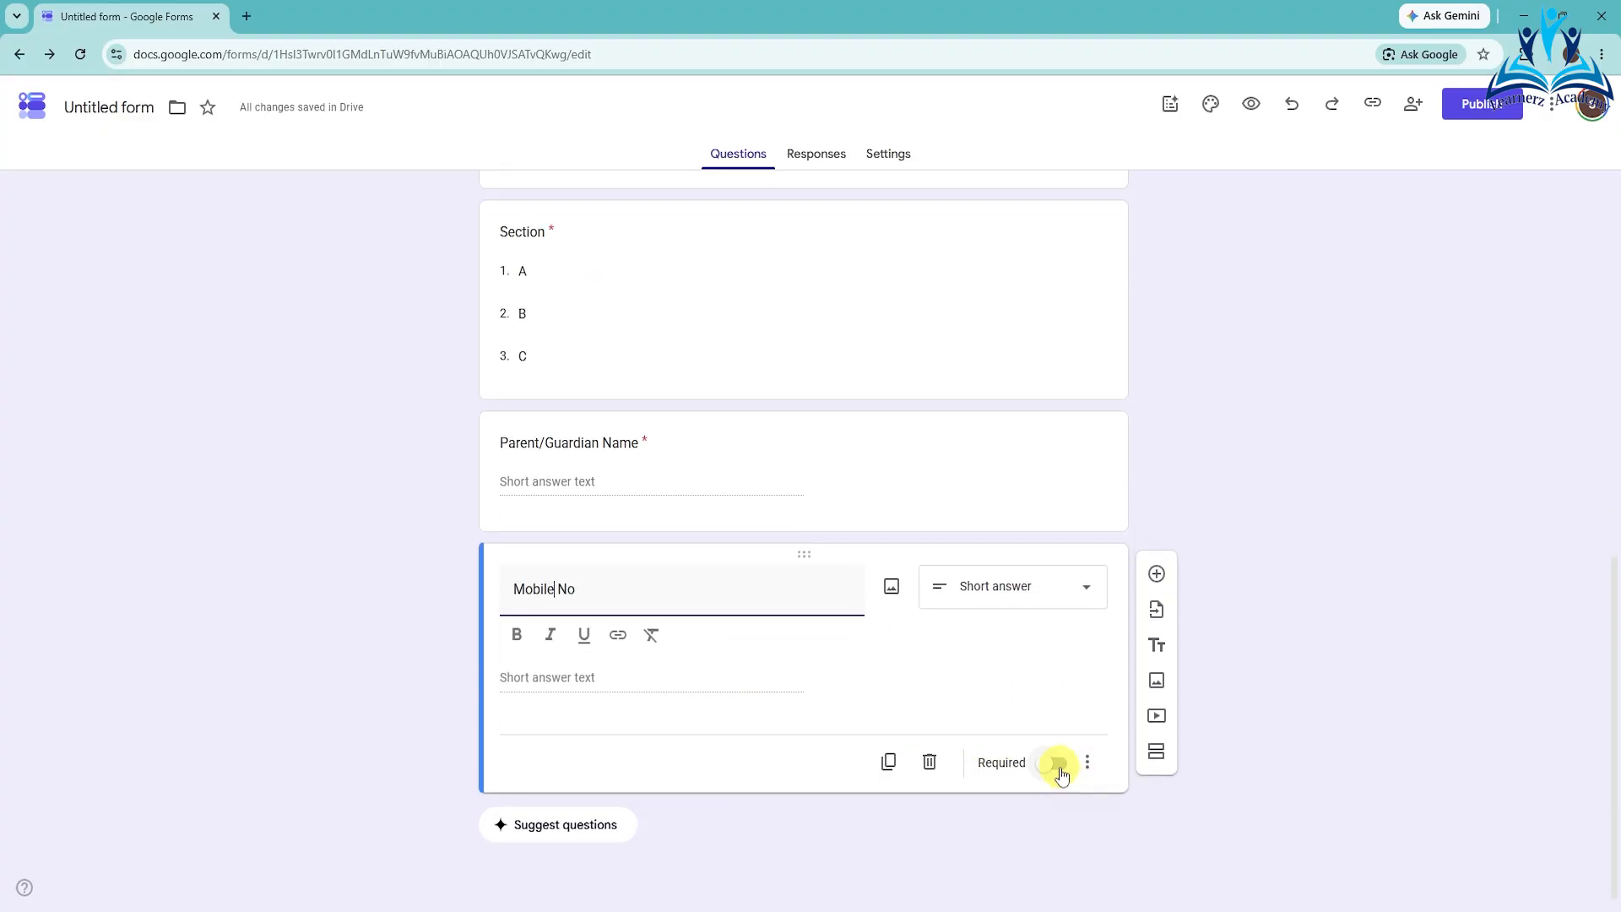
pyautogui.click(1056, 763)
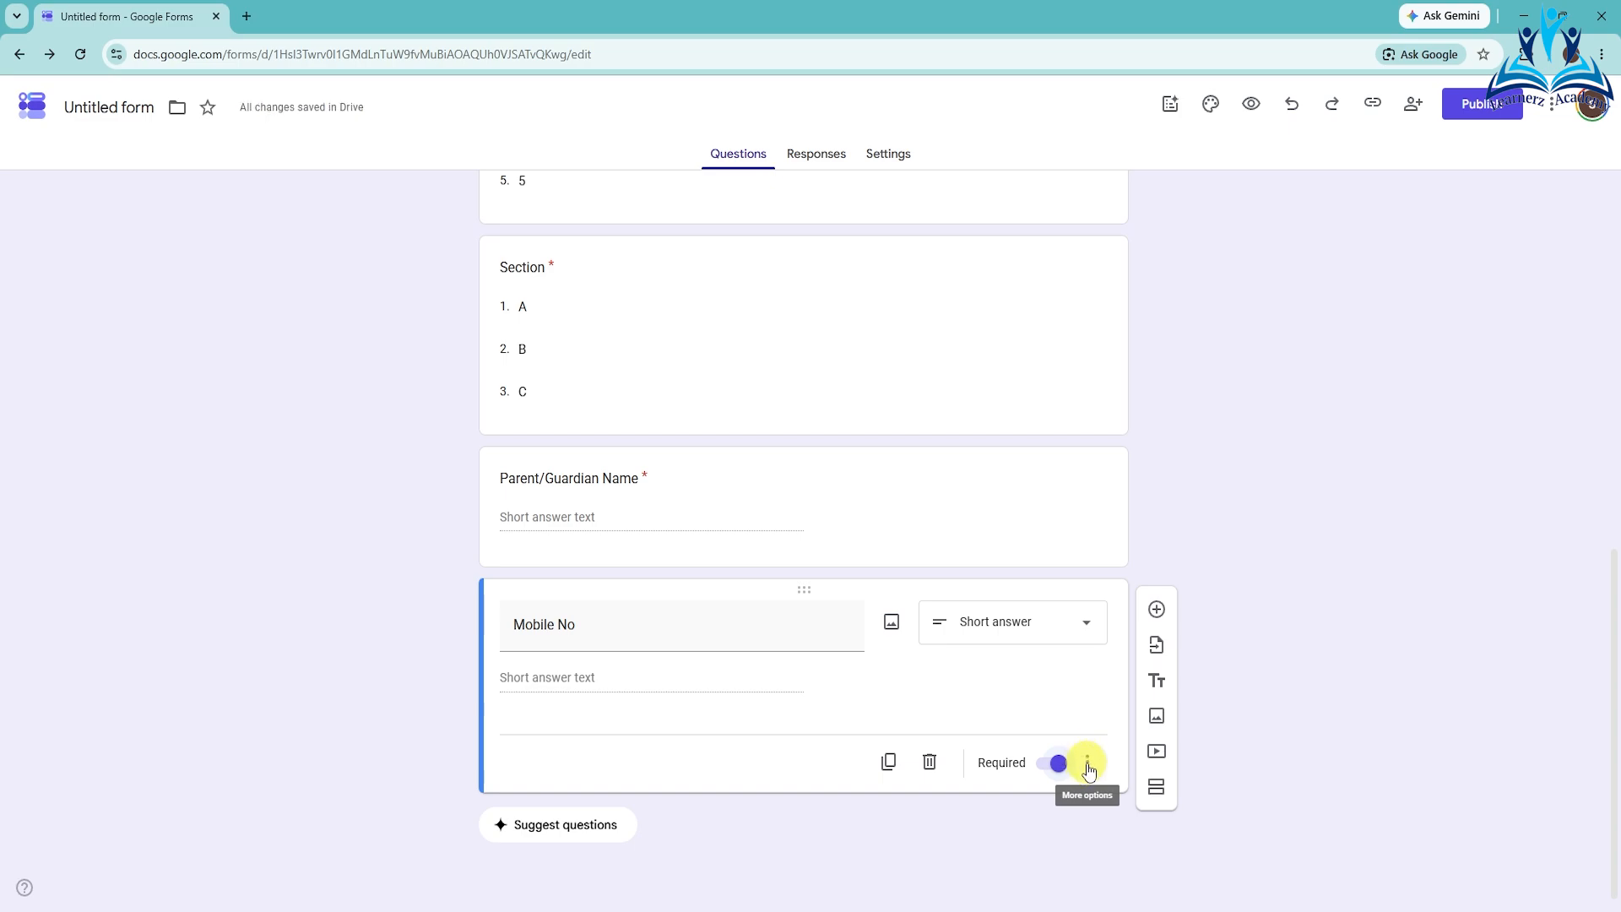
# - Add response validation to Mobile No requiring a number between a minimum starting with 60000 and a maximum starting with 99999
pyautogui.click(1088, 770)
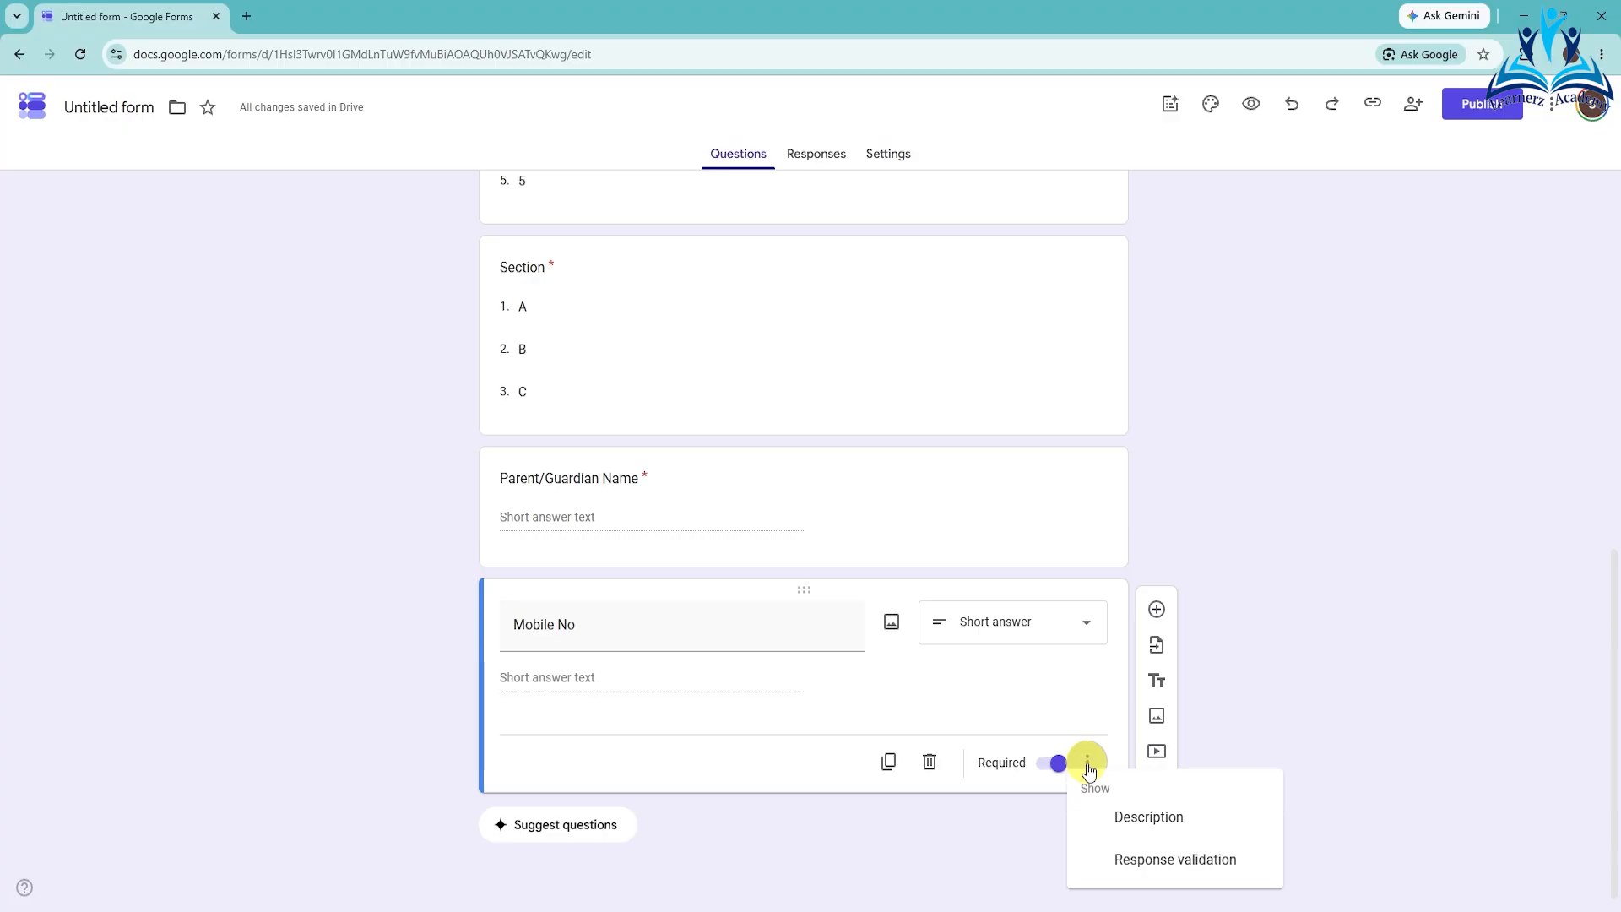
pyautogui.click(1173, 869)
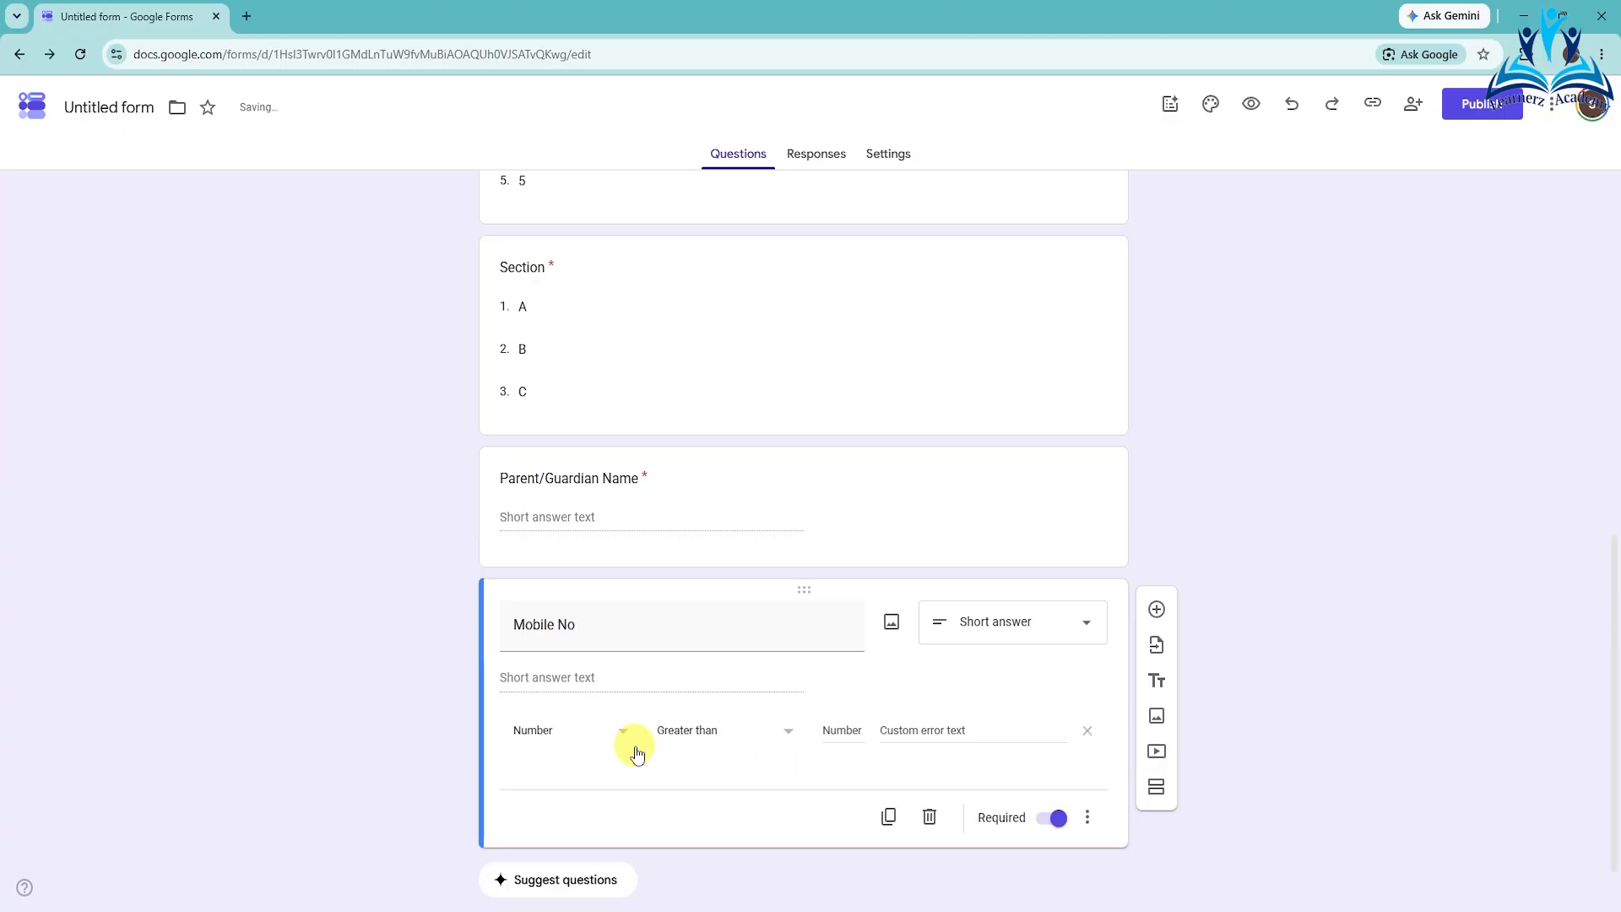
pyautogui.click(766, 733)
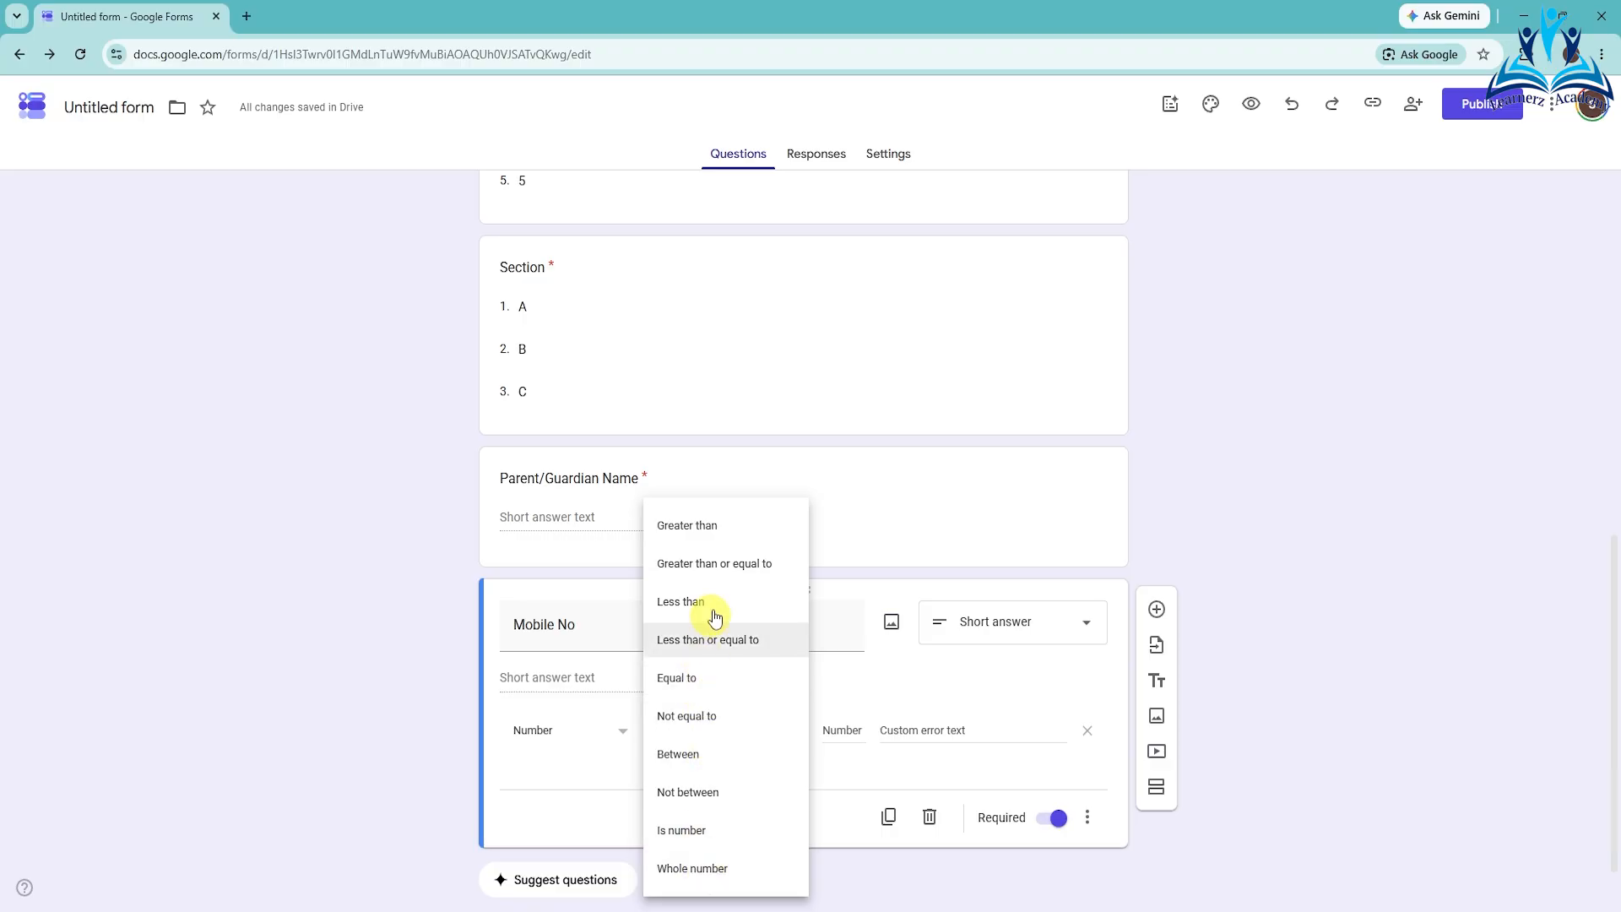
pyautogui.click(697, 753)
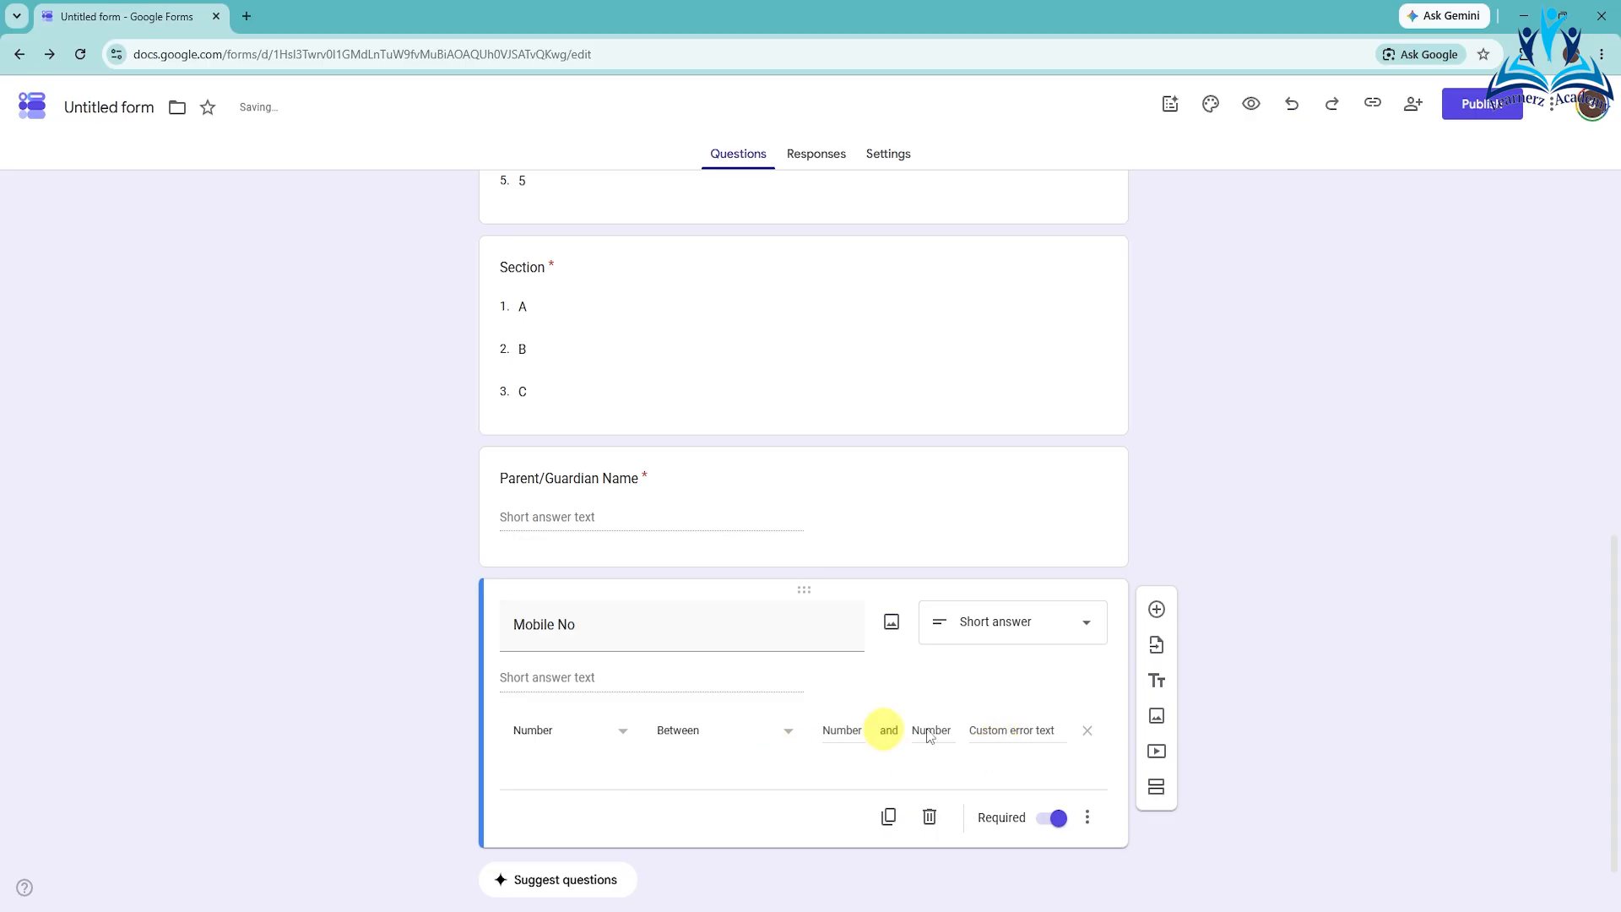
pyautogui.click(839, 730)
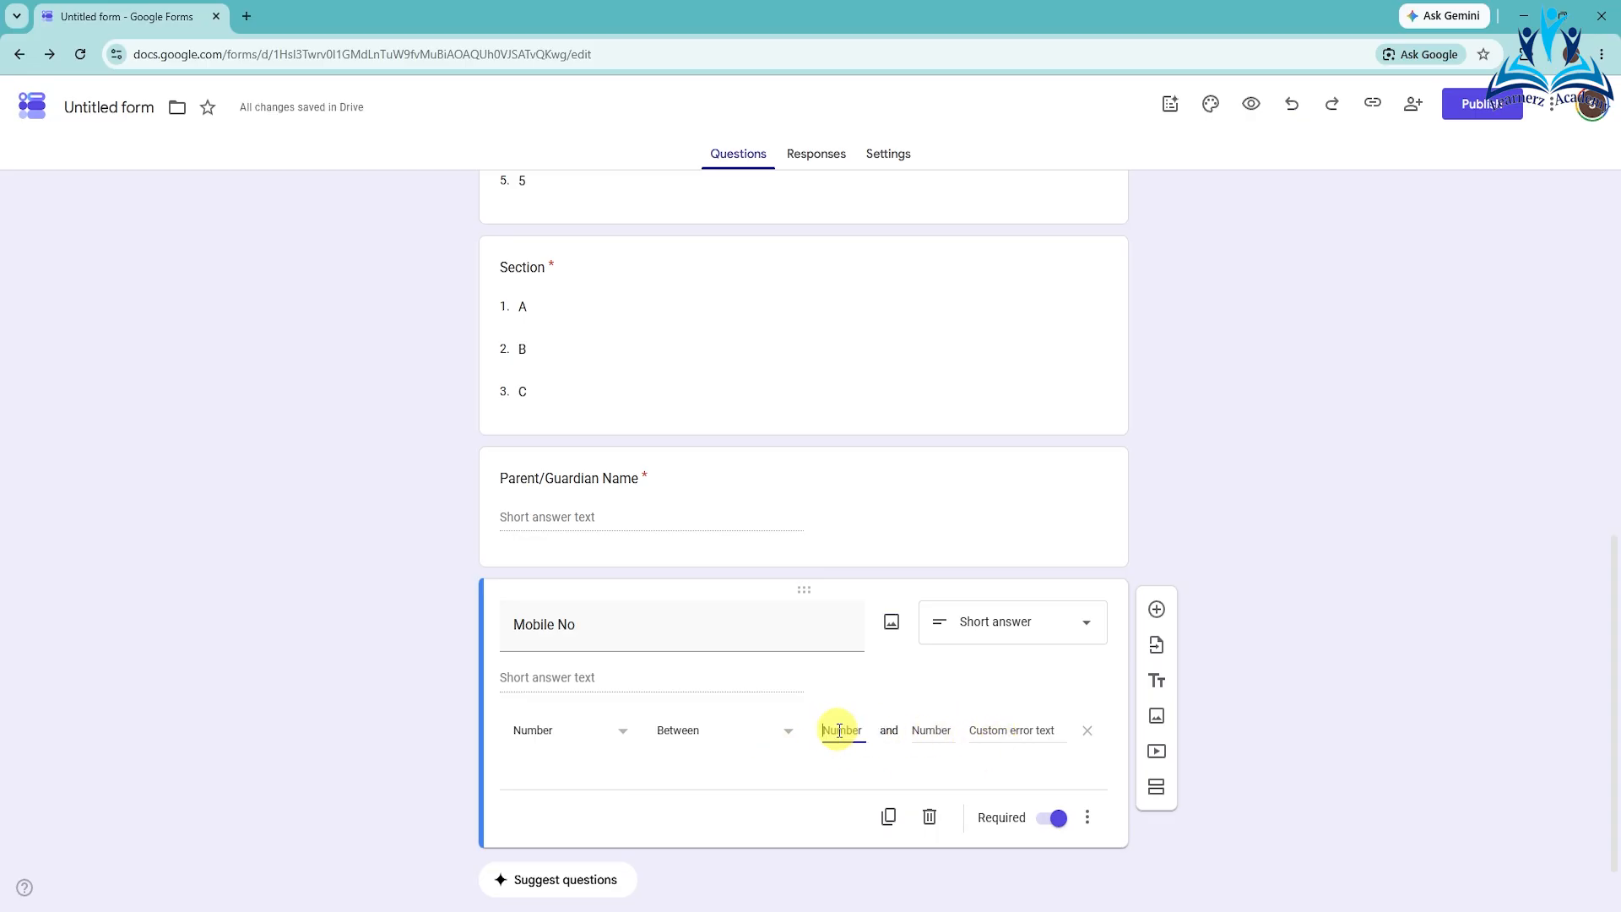
pyautogui.write('6')
pyautogui.write('0000')
pyautogui.write('000')
pyautogui.click(924, 727)
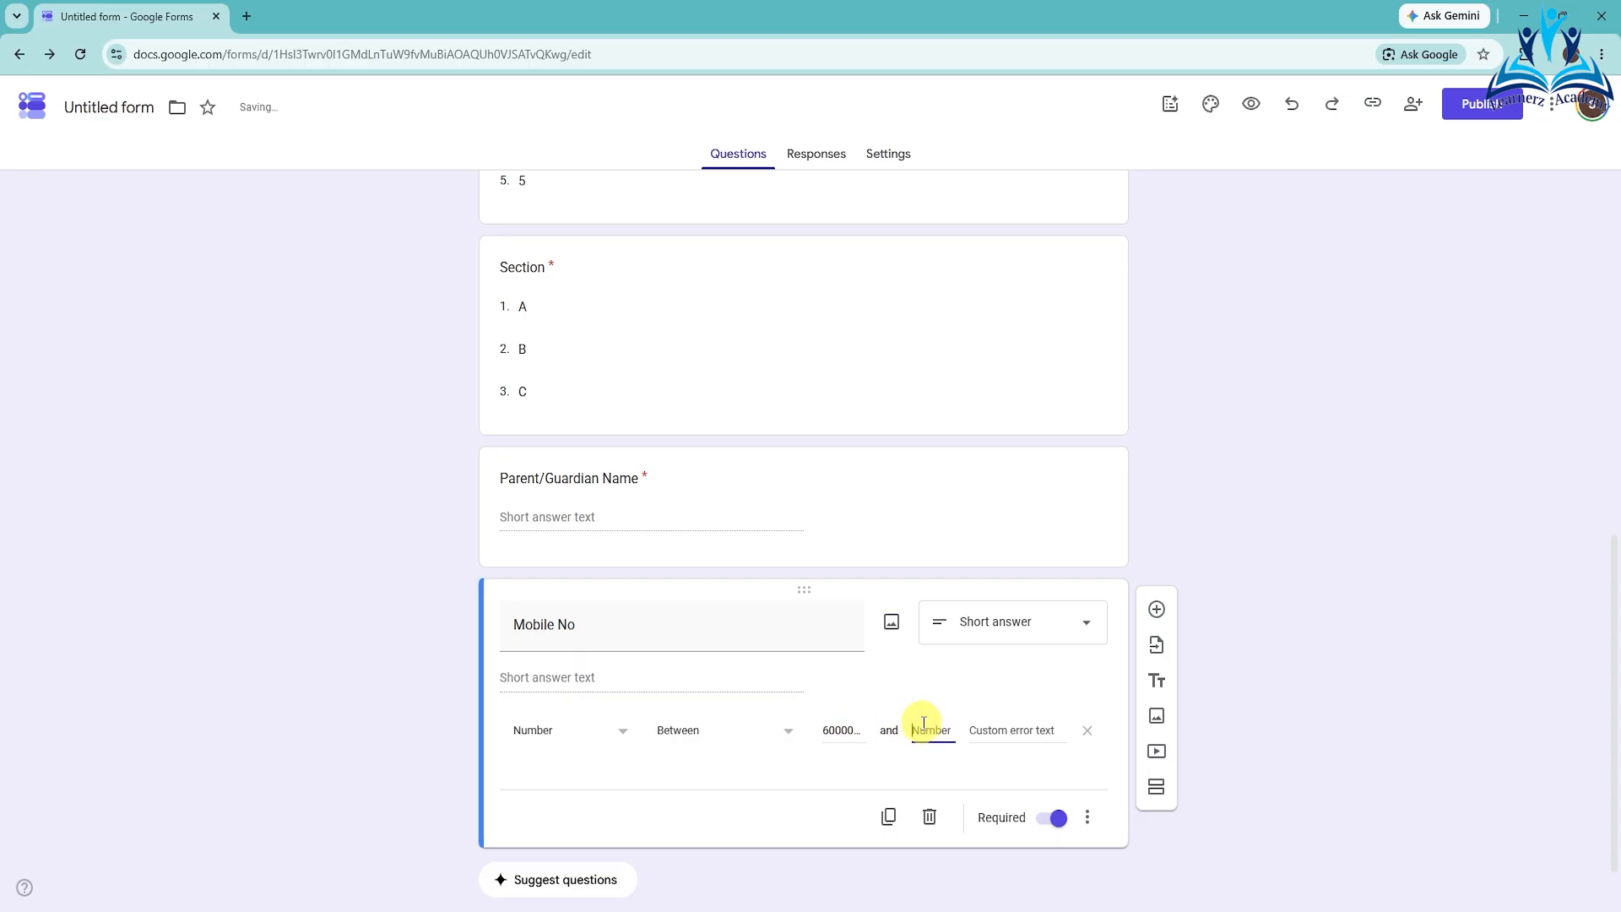
pyautogui.write('9999999')
# - Set the custom error text of the Mobile No validation to "Enter Valid Mobile No"
pyautogui.click(976, 730)
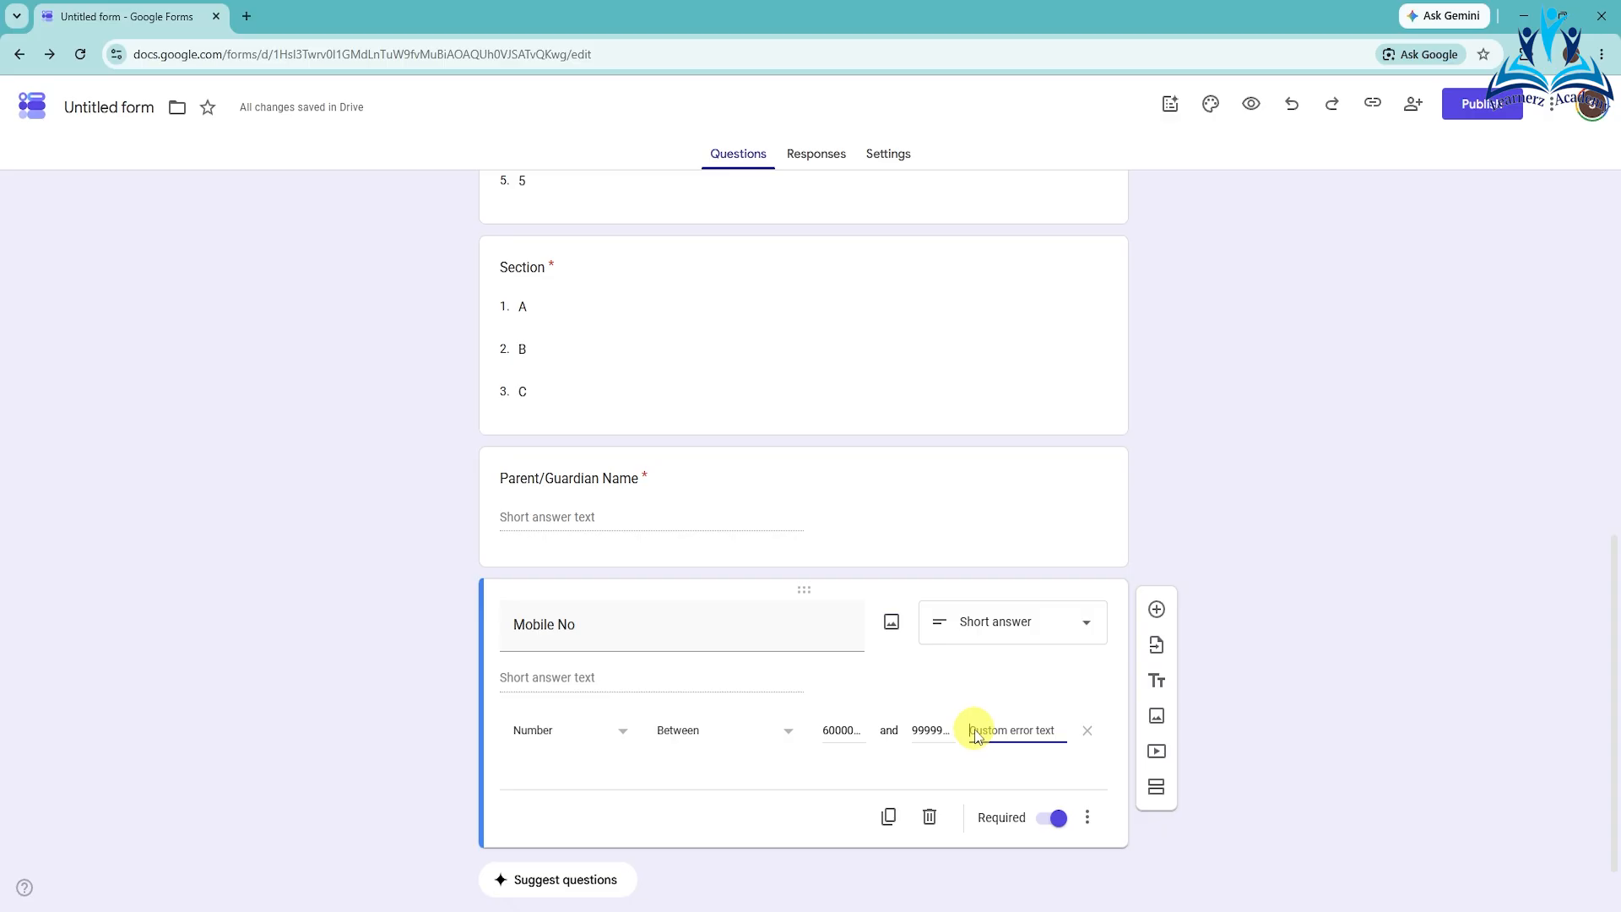
pyautogui.write('Enter Val')
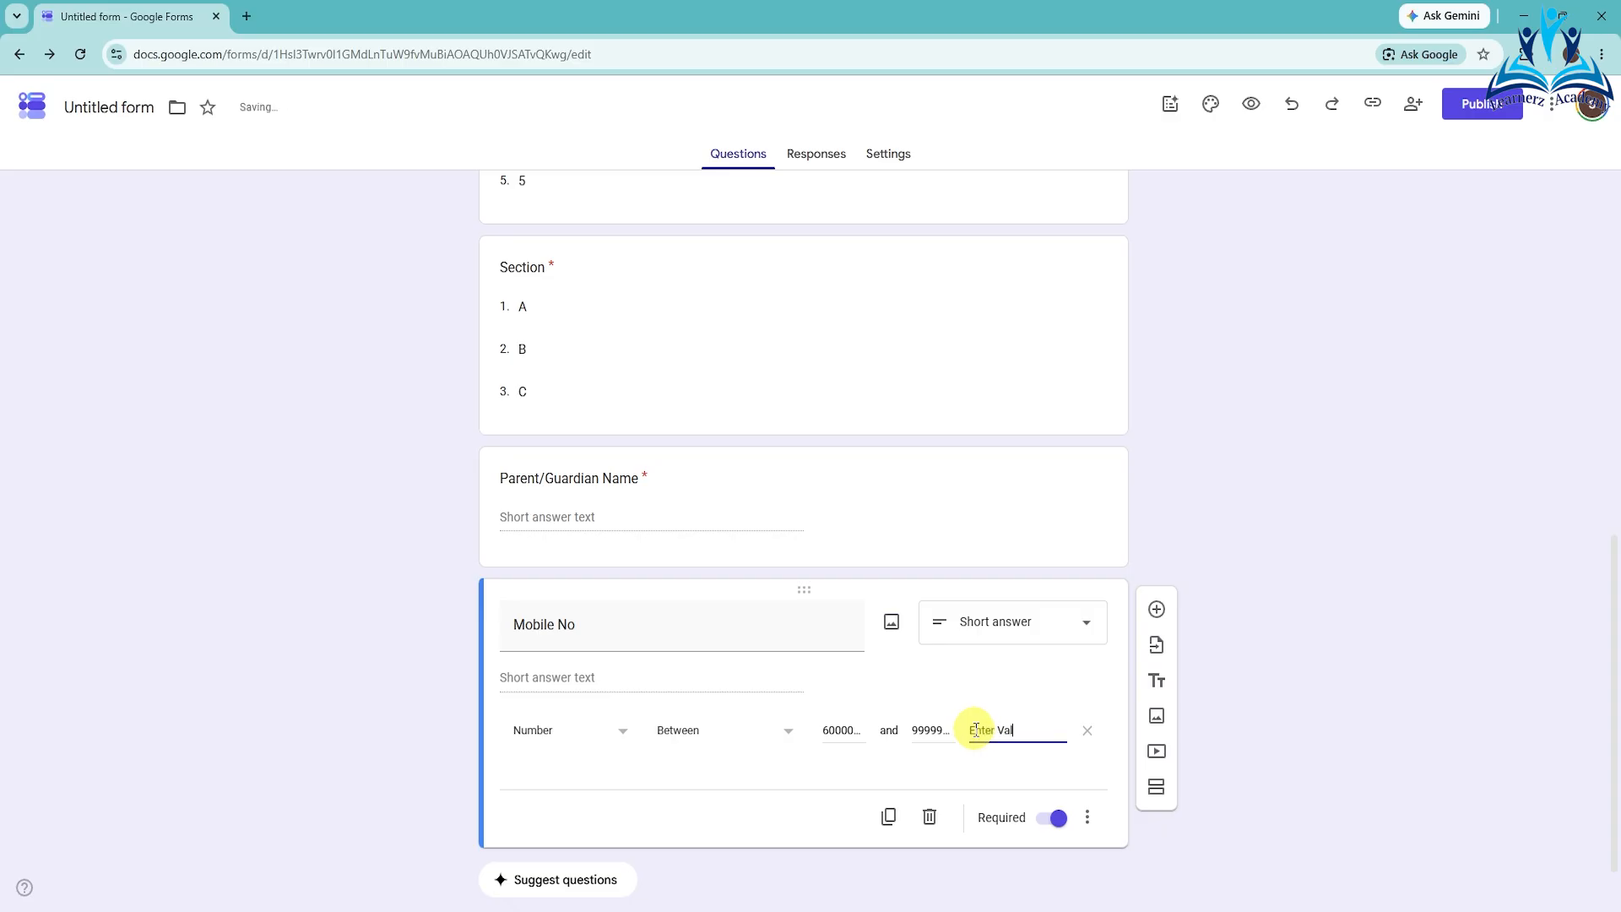
pyautogui.write('id Mobile No')
# - Add a required question titled "Address" after Mobile No, with Paragraph as its answer type
pyautogui.scroll(-1, 975, 729)
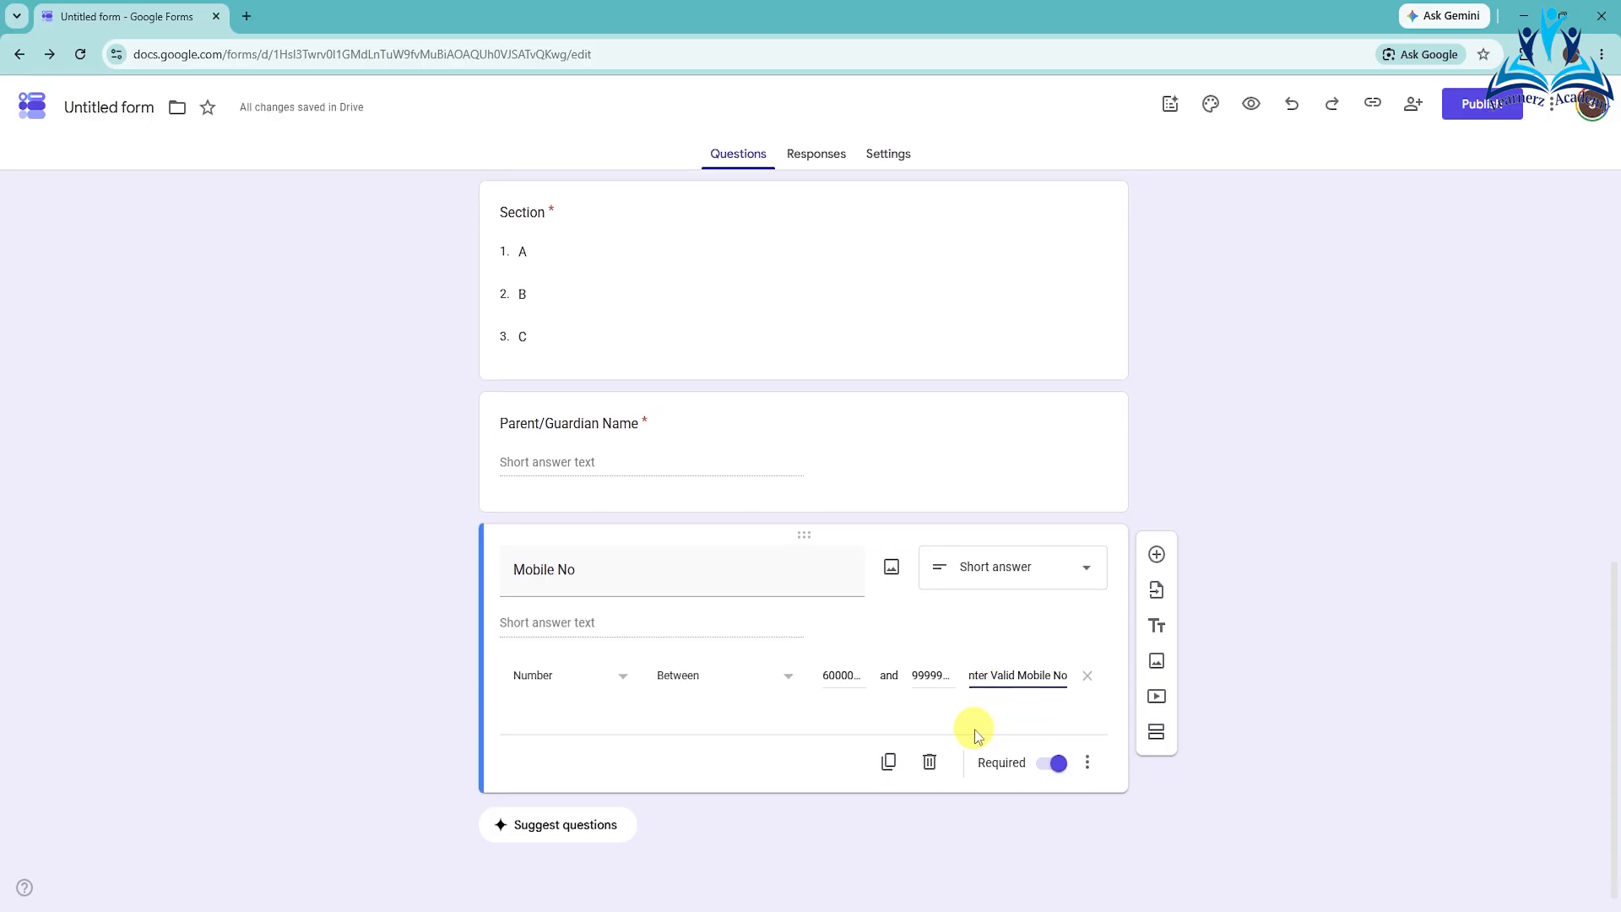
pyautogui.click(1155, 557)
pyautogui.click(561, 714)
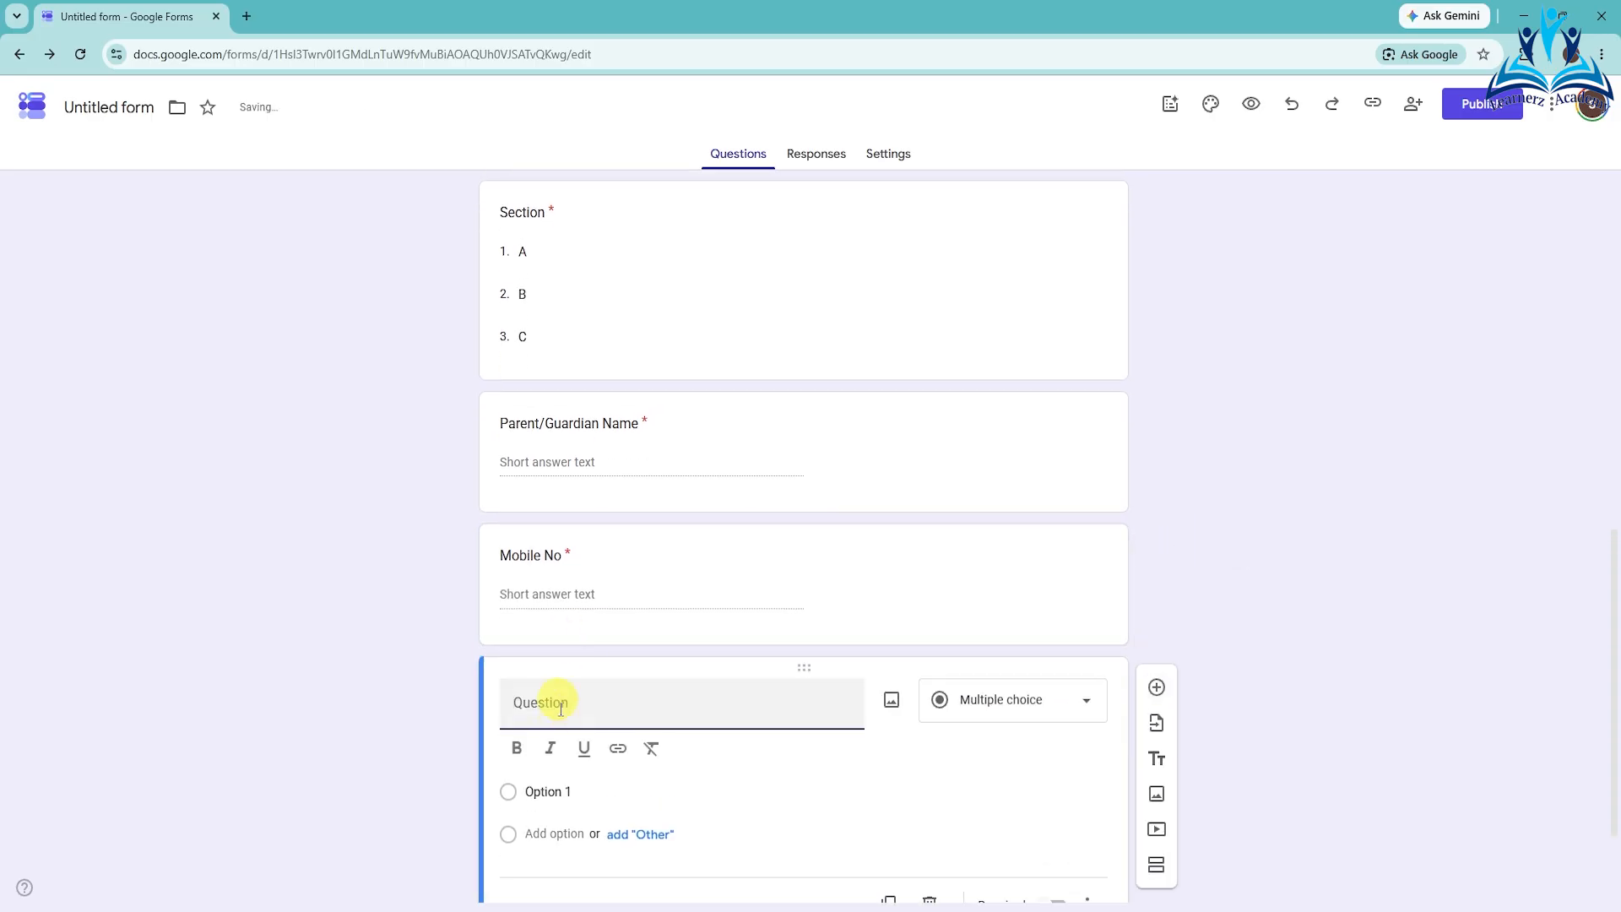
pyautogui.write('Address')
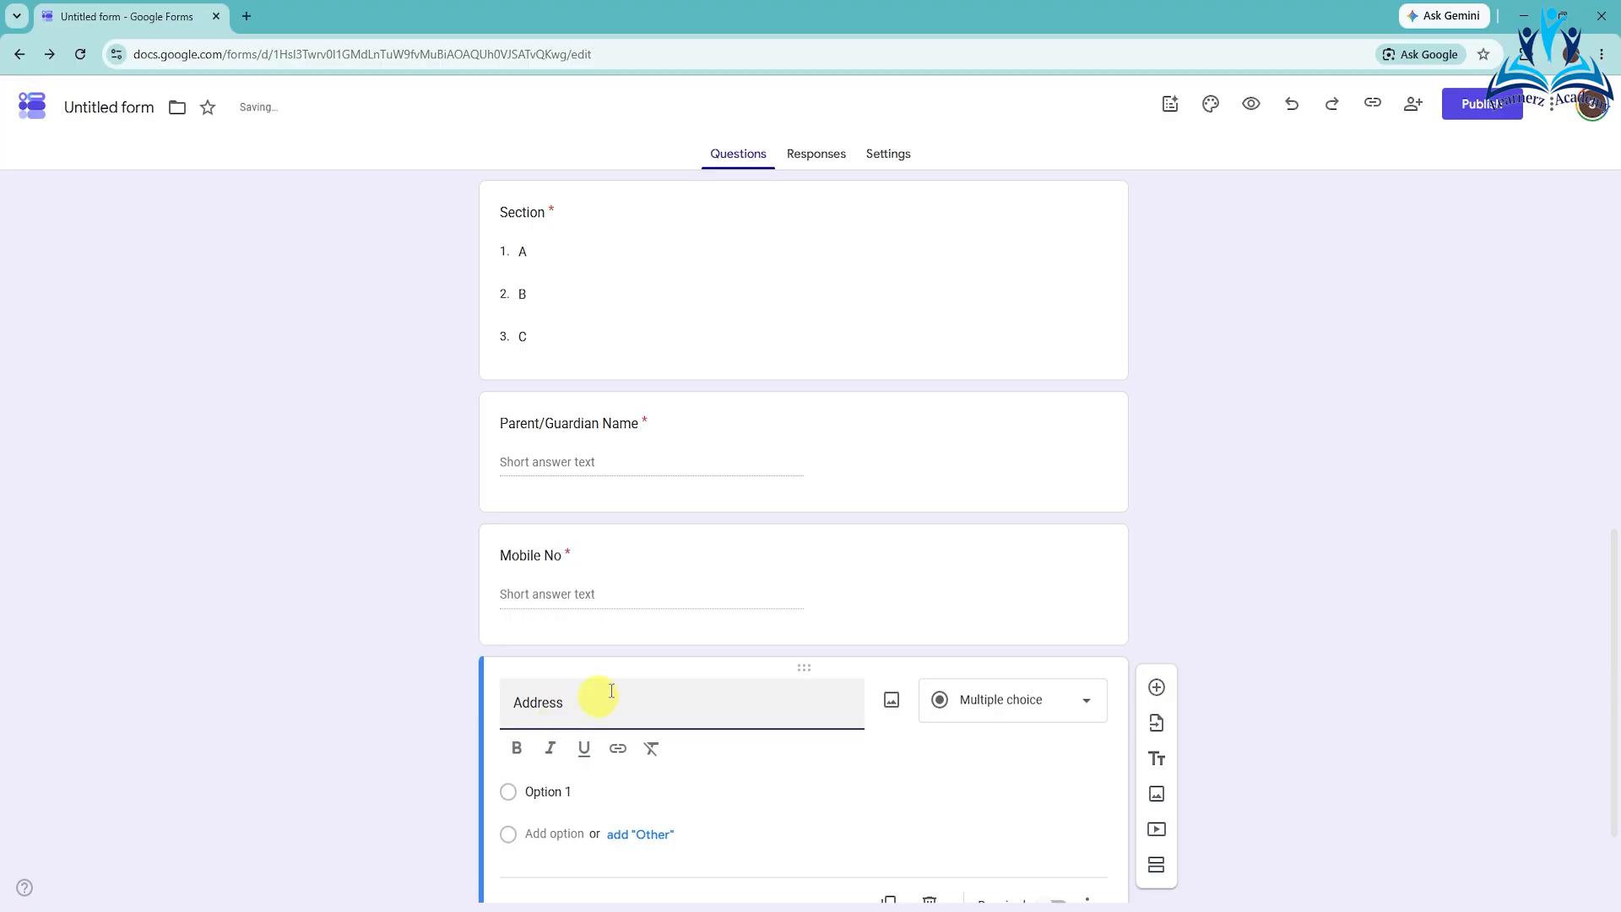
pyautogui.click(997, 717)
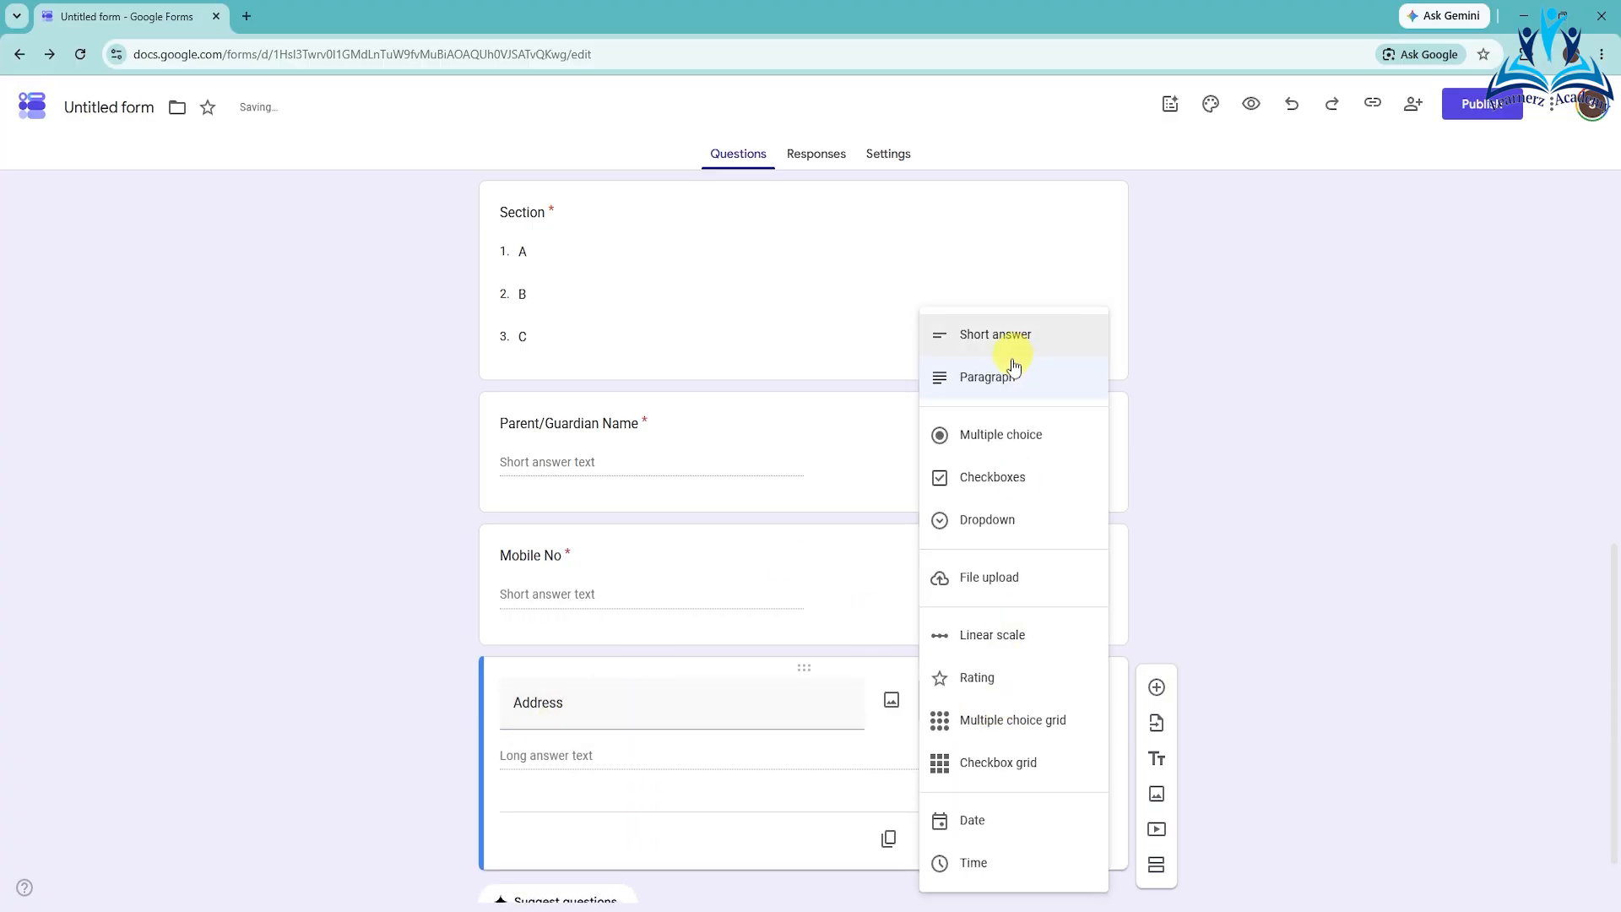
pyautogui.scroll(-1, 1271, 523)
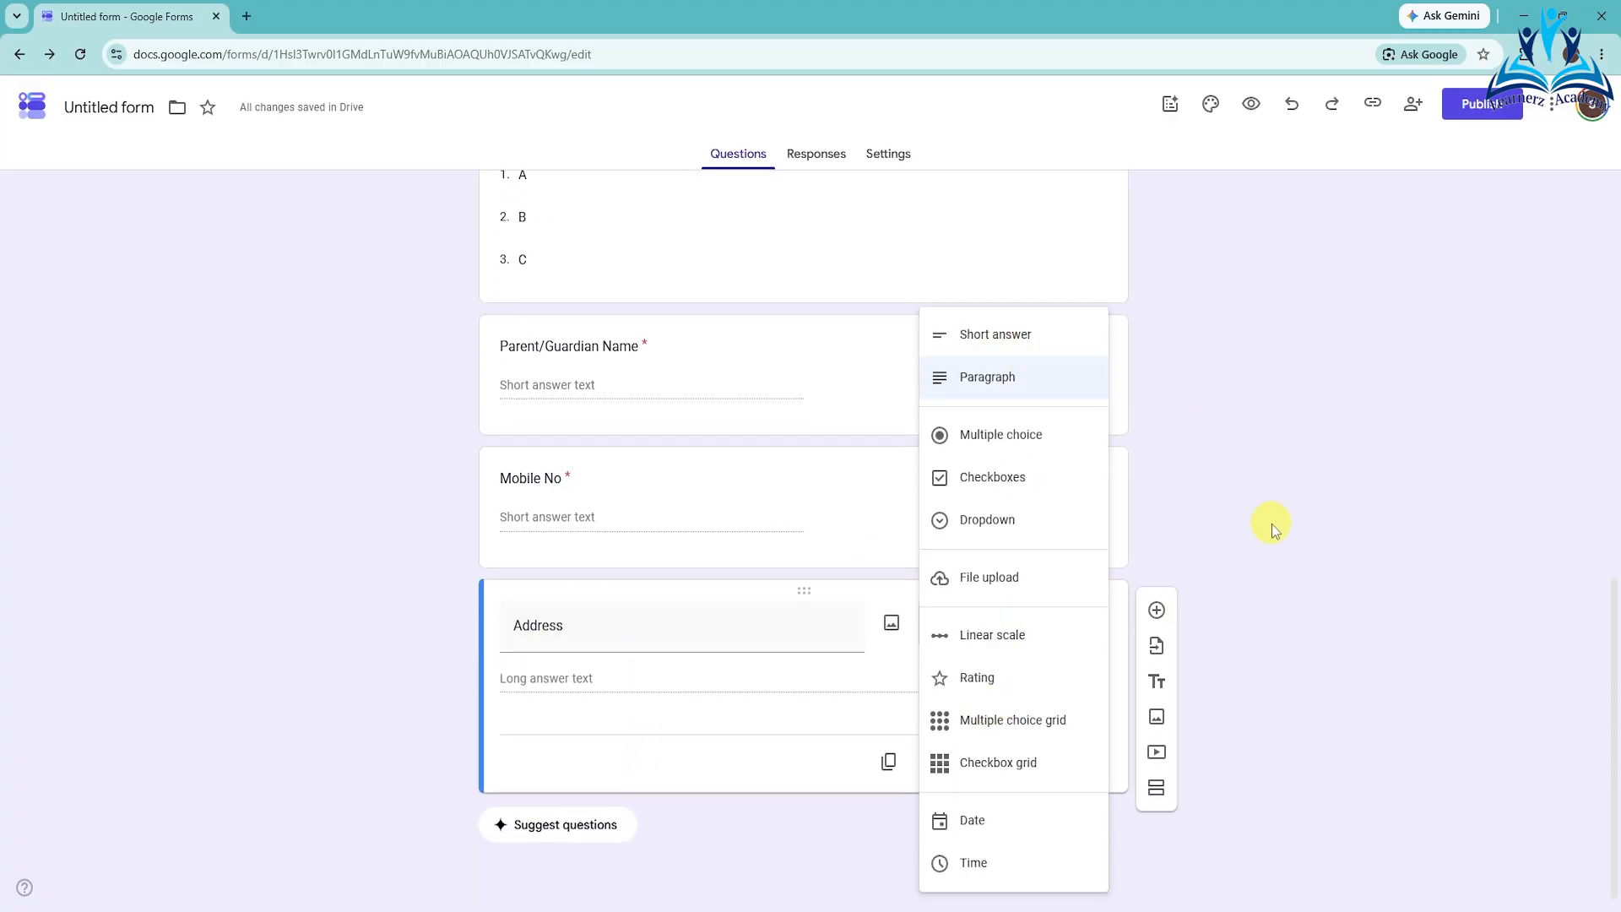
pyautogui.click(1258, 528)
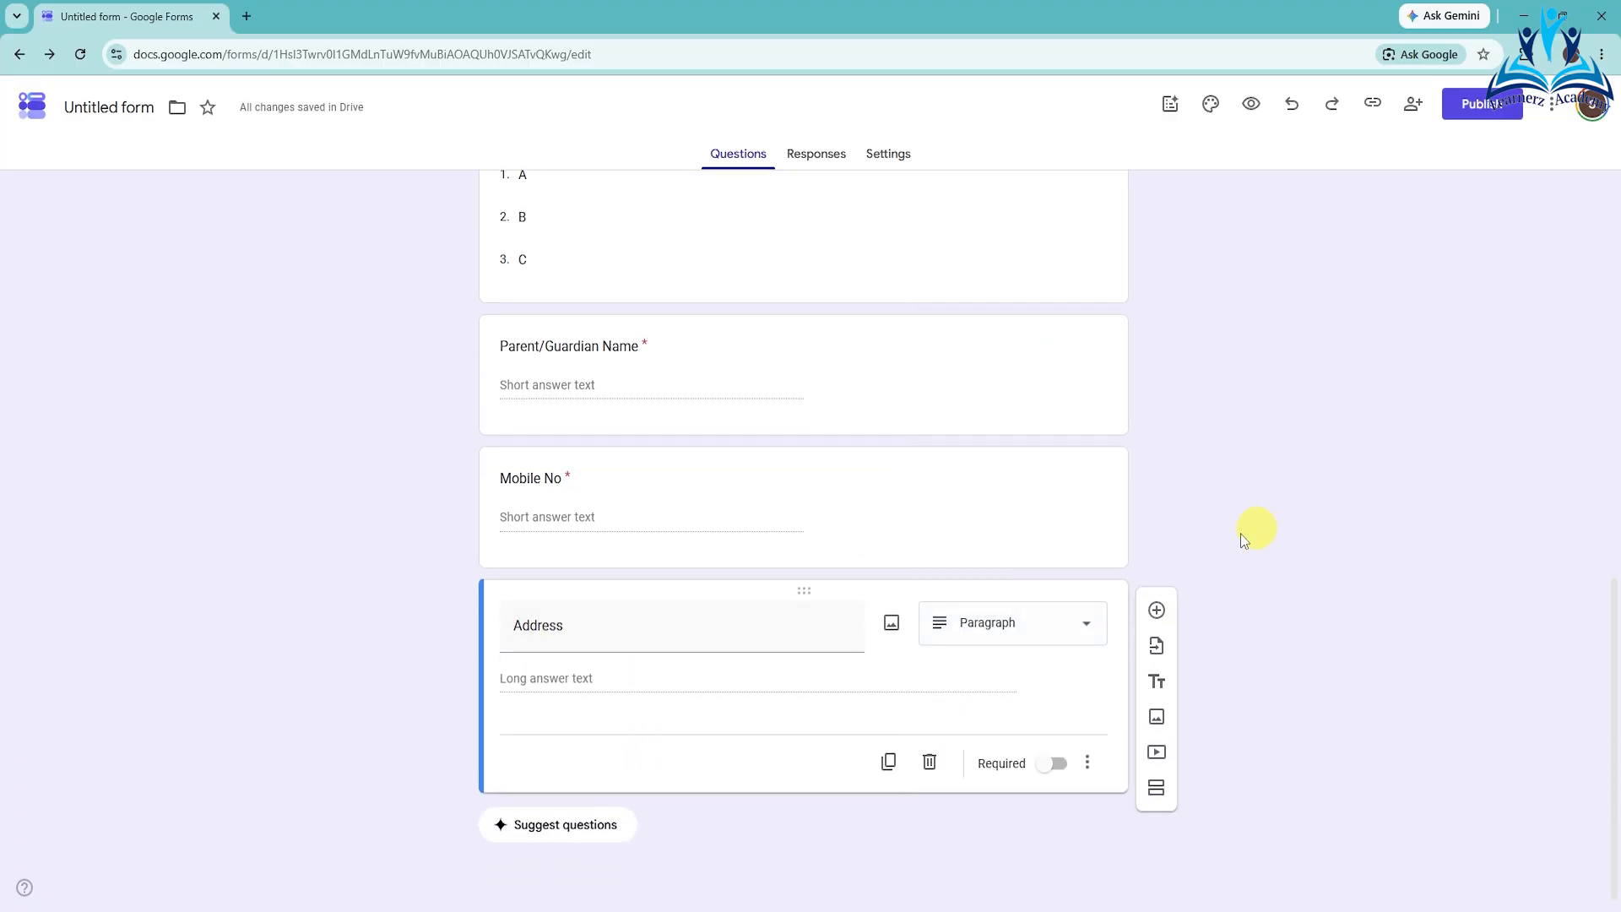
pyautogui.click(1059, 765)
# - Add a new section after the Address question and title it "Fee Details"
pyautogui.click(1157, 789)
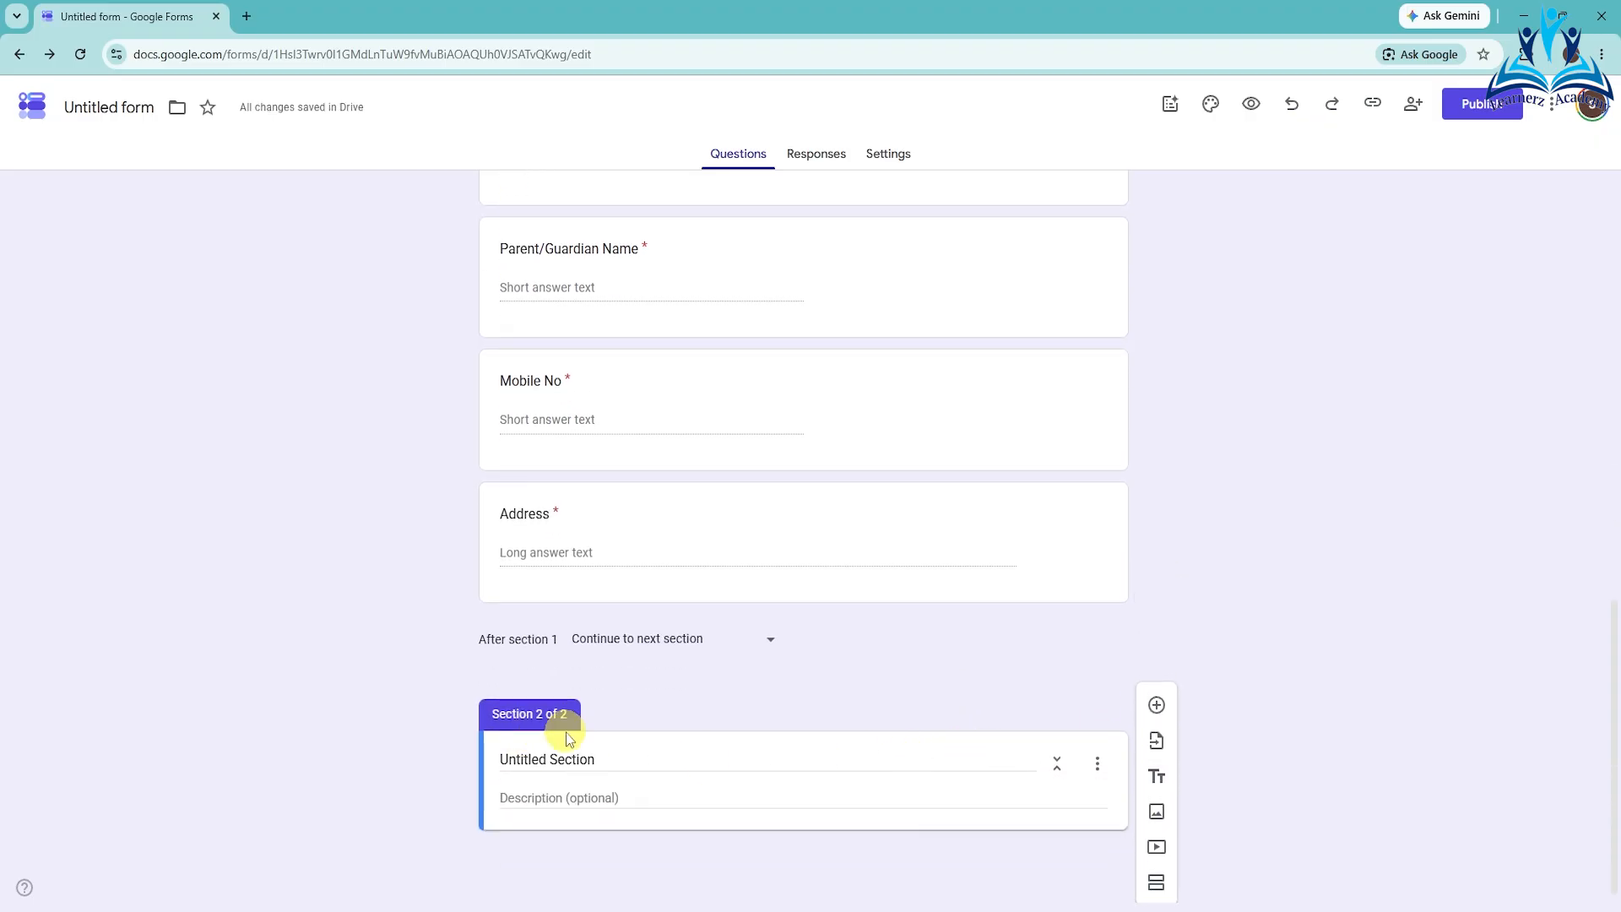
pyautogui.moveTo(605, 757); pyautogui.dragTo(497, 766)
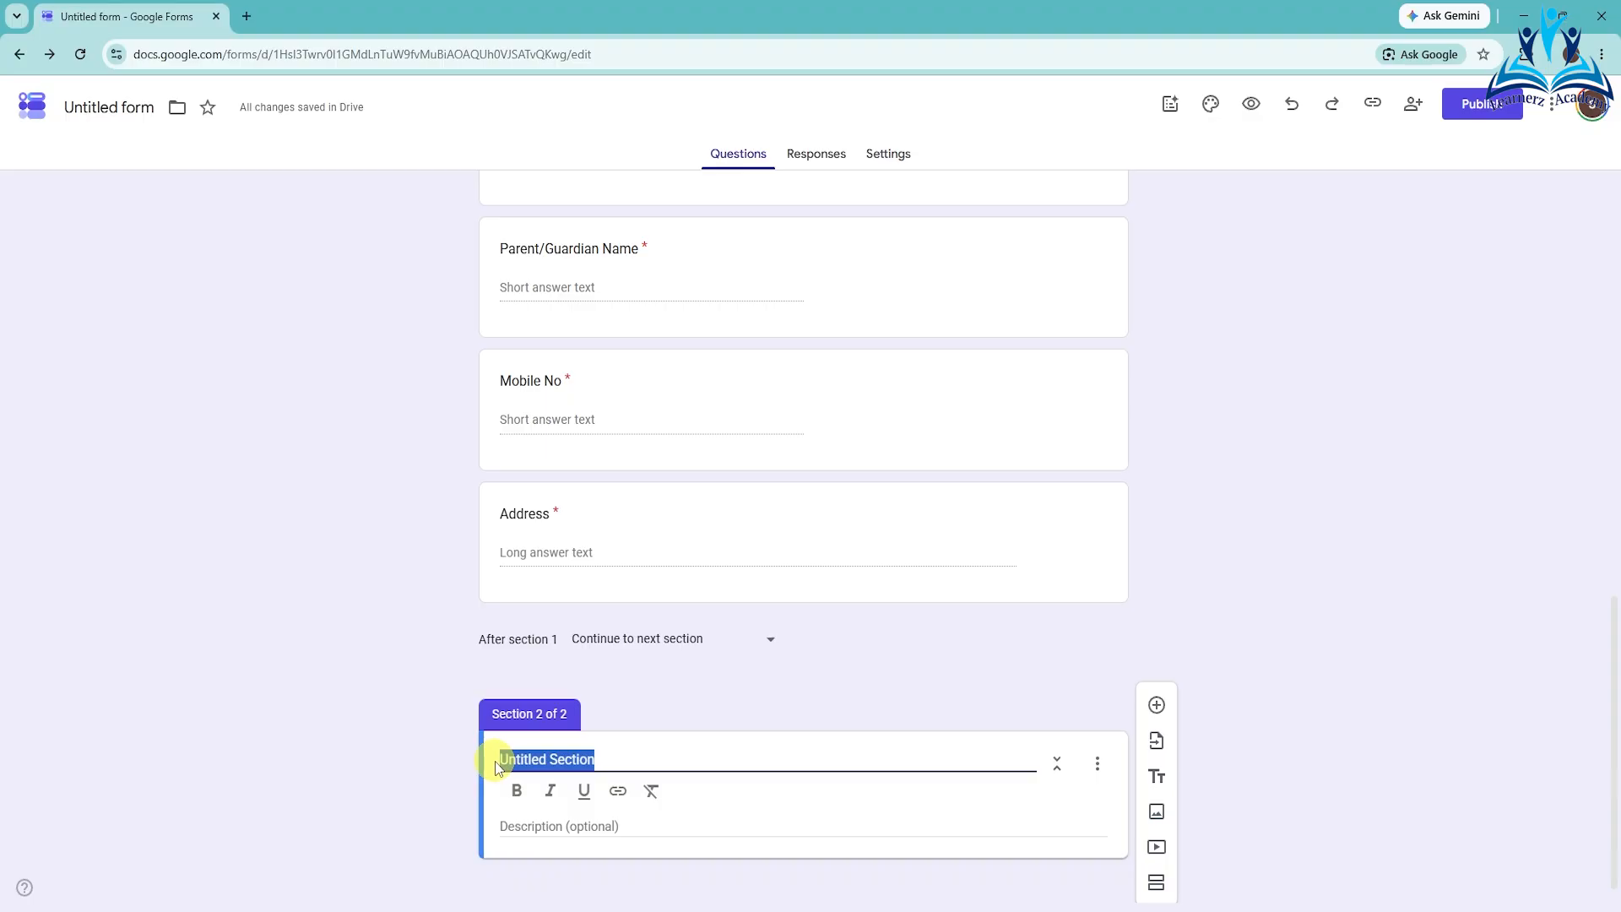
pyautogui.write('Fee')
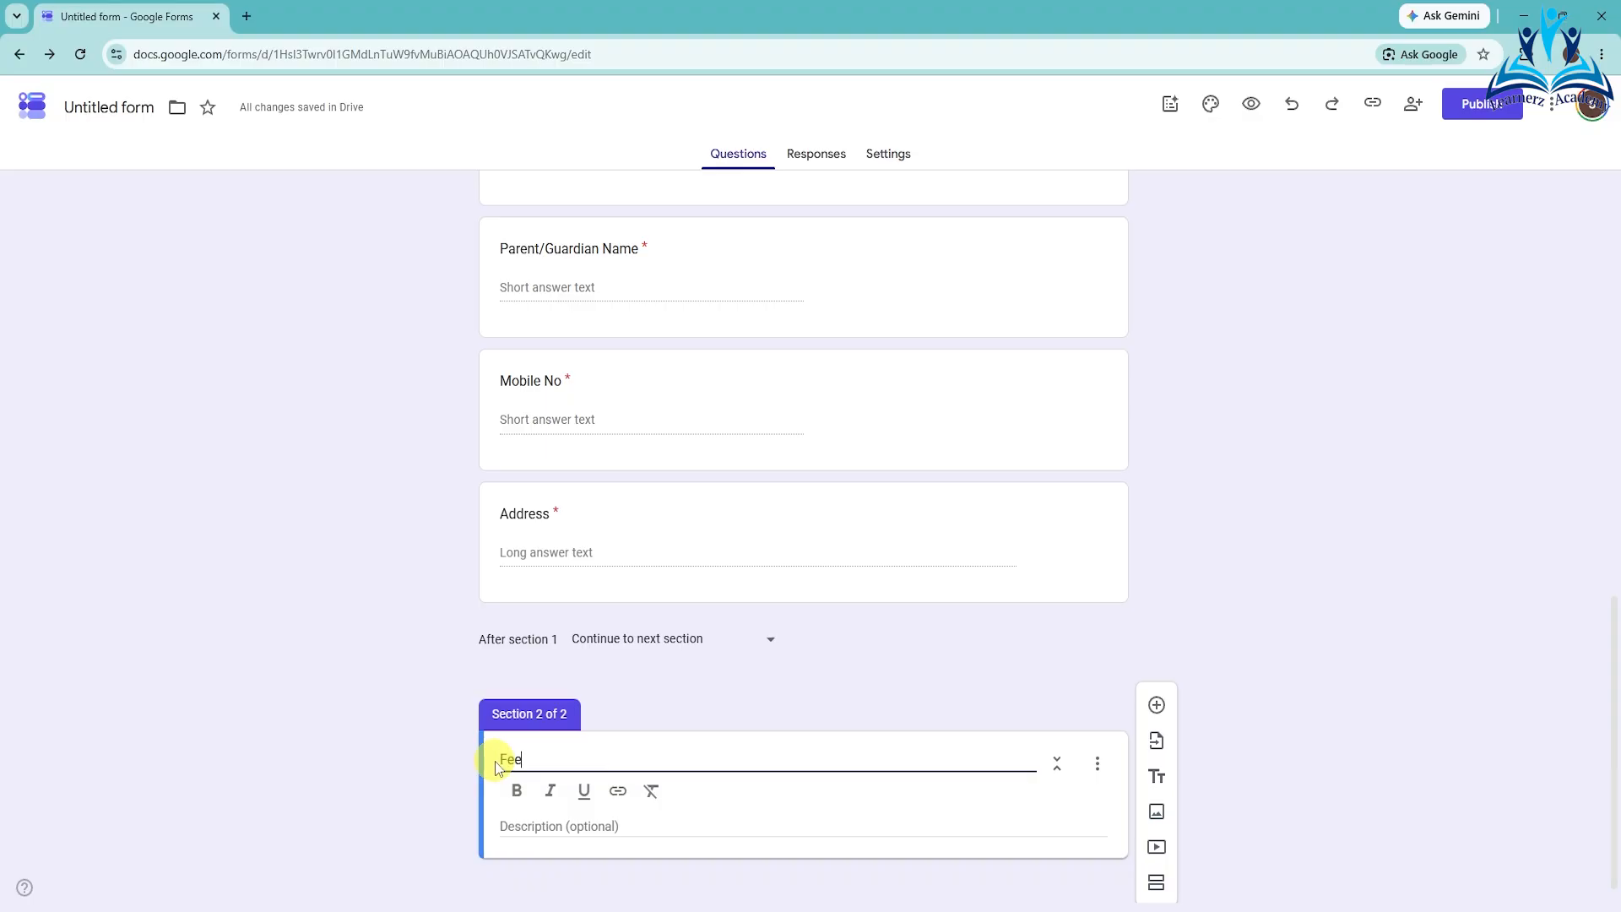
pyautogui.write(' Details')
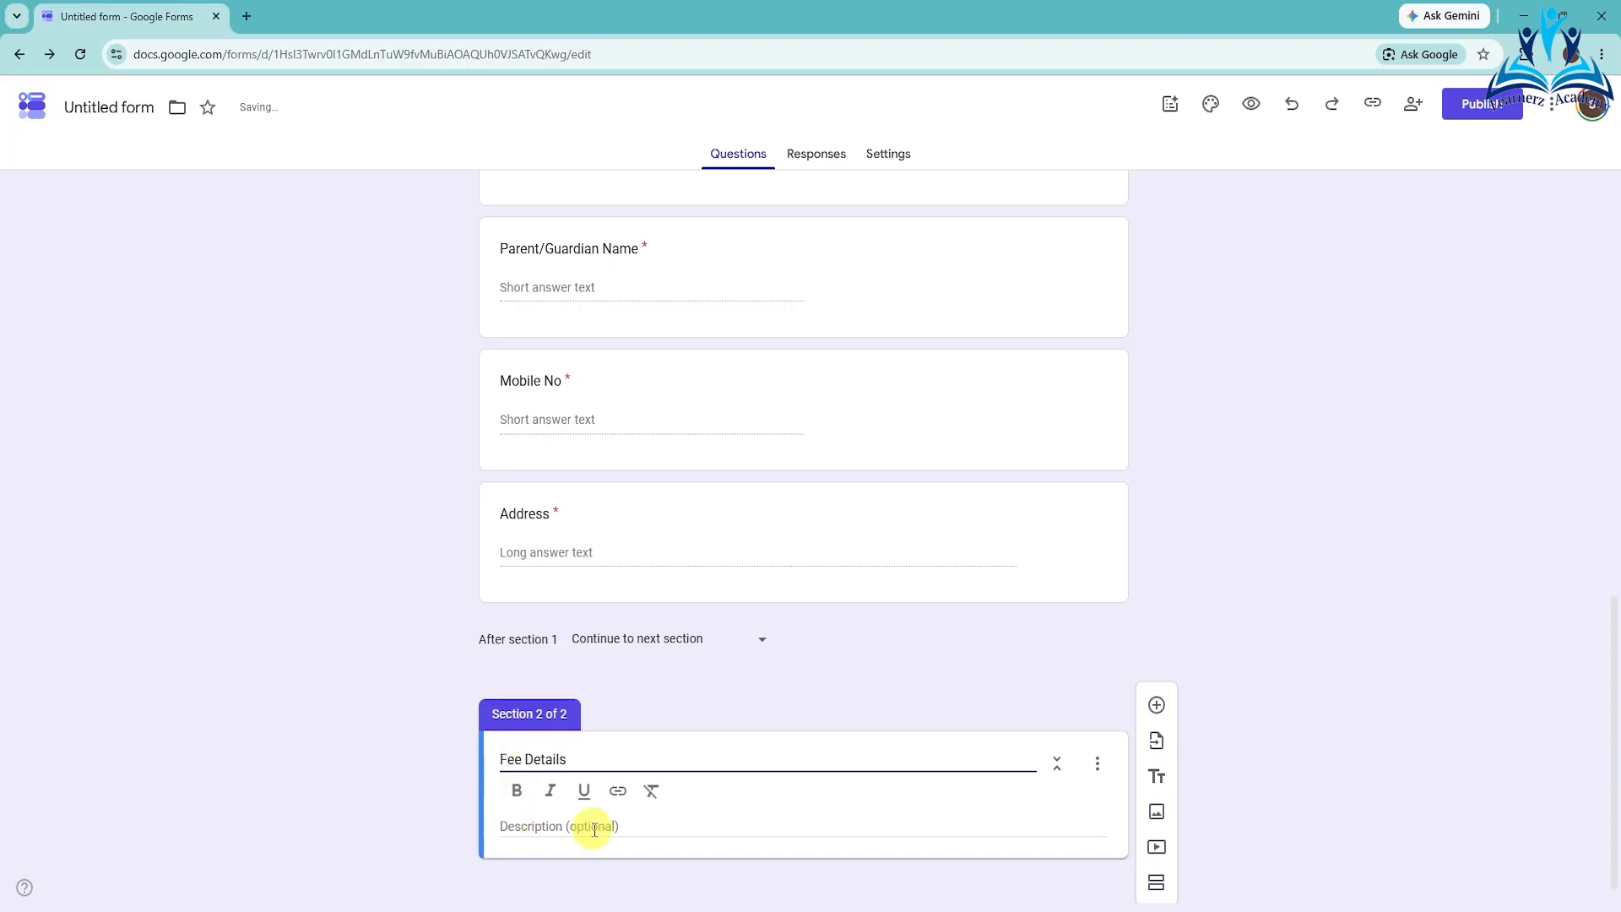
# - Add a question titled "Fee Month" to the Fee Details section, using all the suggested months January to December as options
pyautogui.scroll(-1, 594, 830)
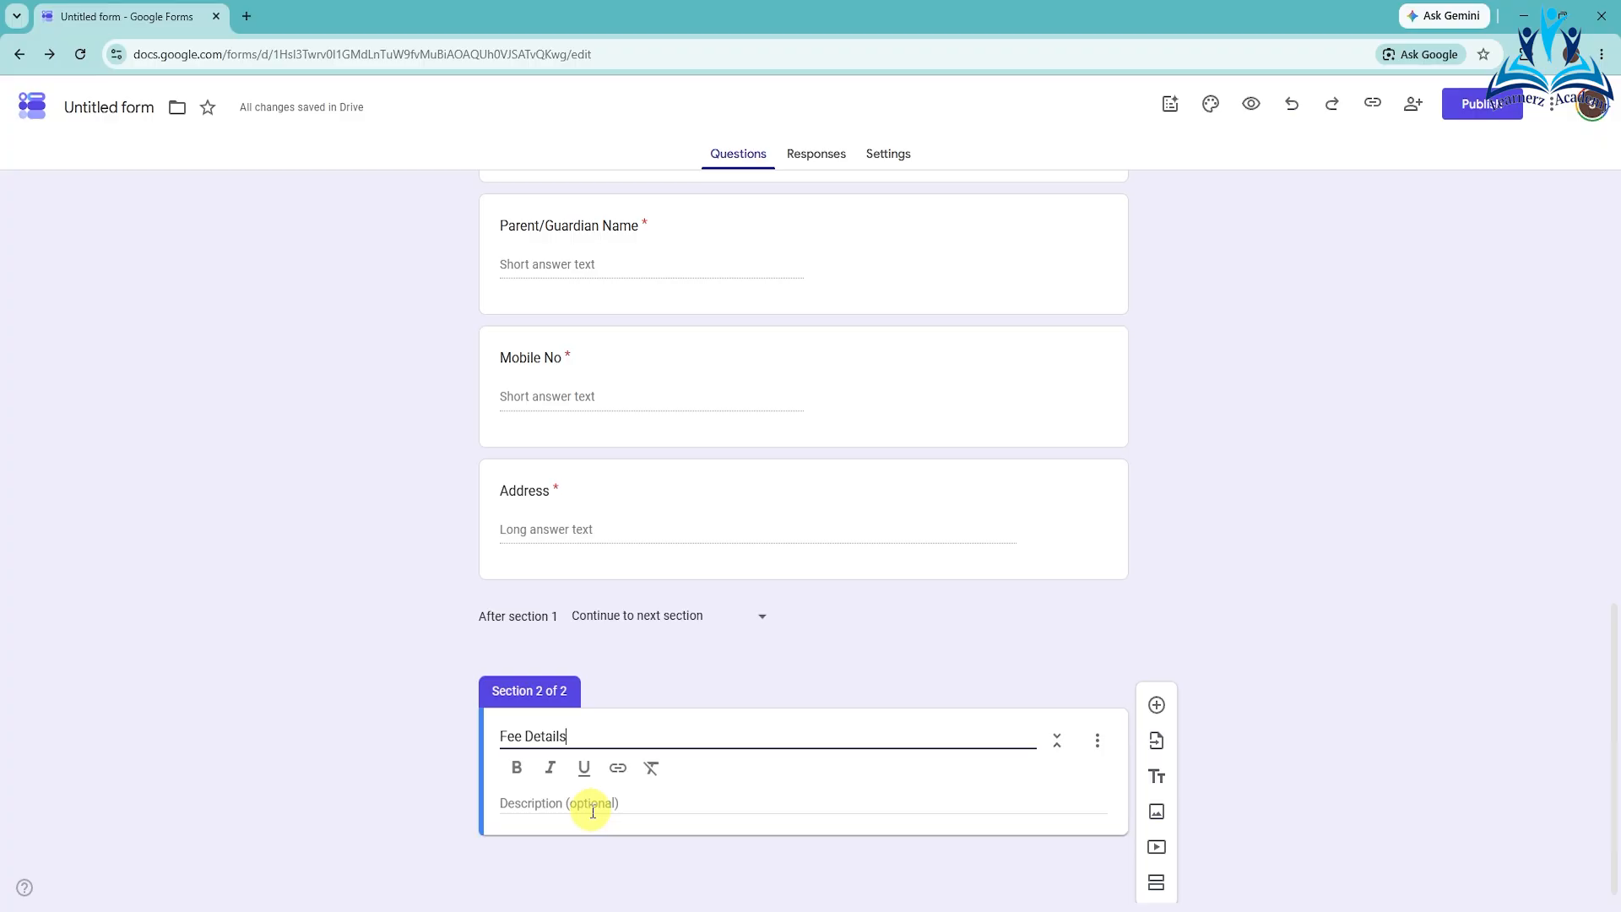
pyautogui.click(1156, 708)
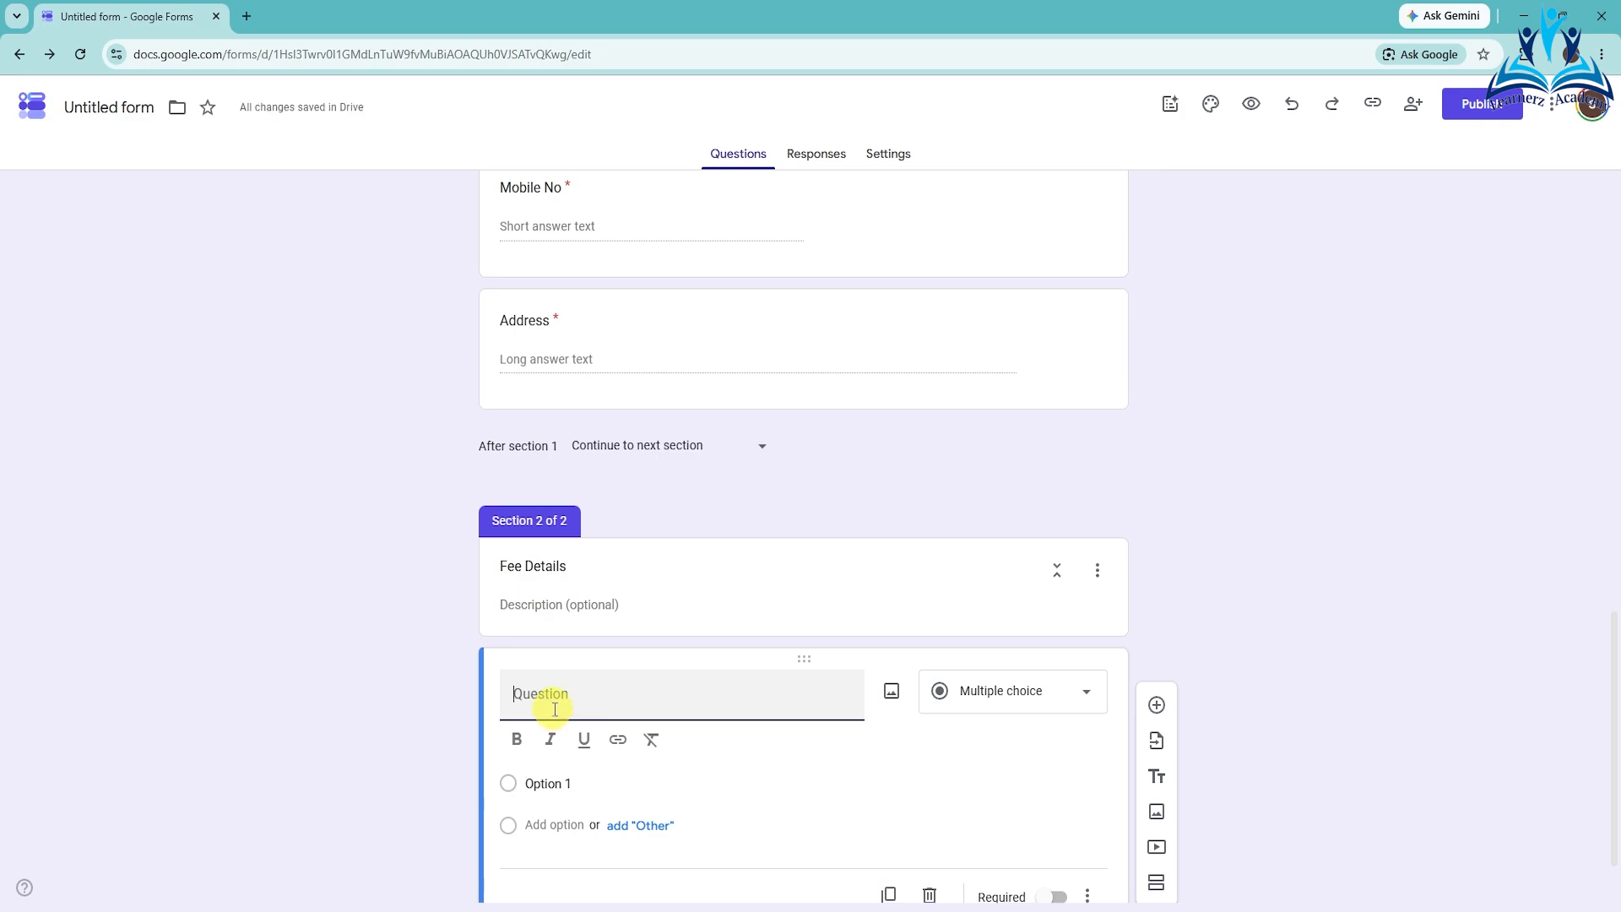
pyautogui.write('Fee Month')
pyautogui.click(962, 694)
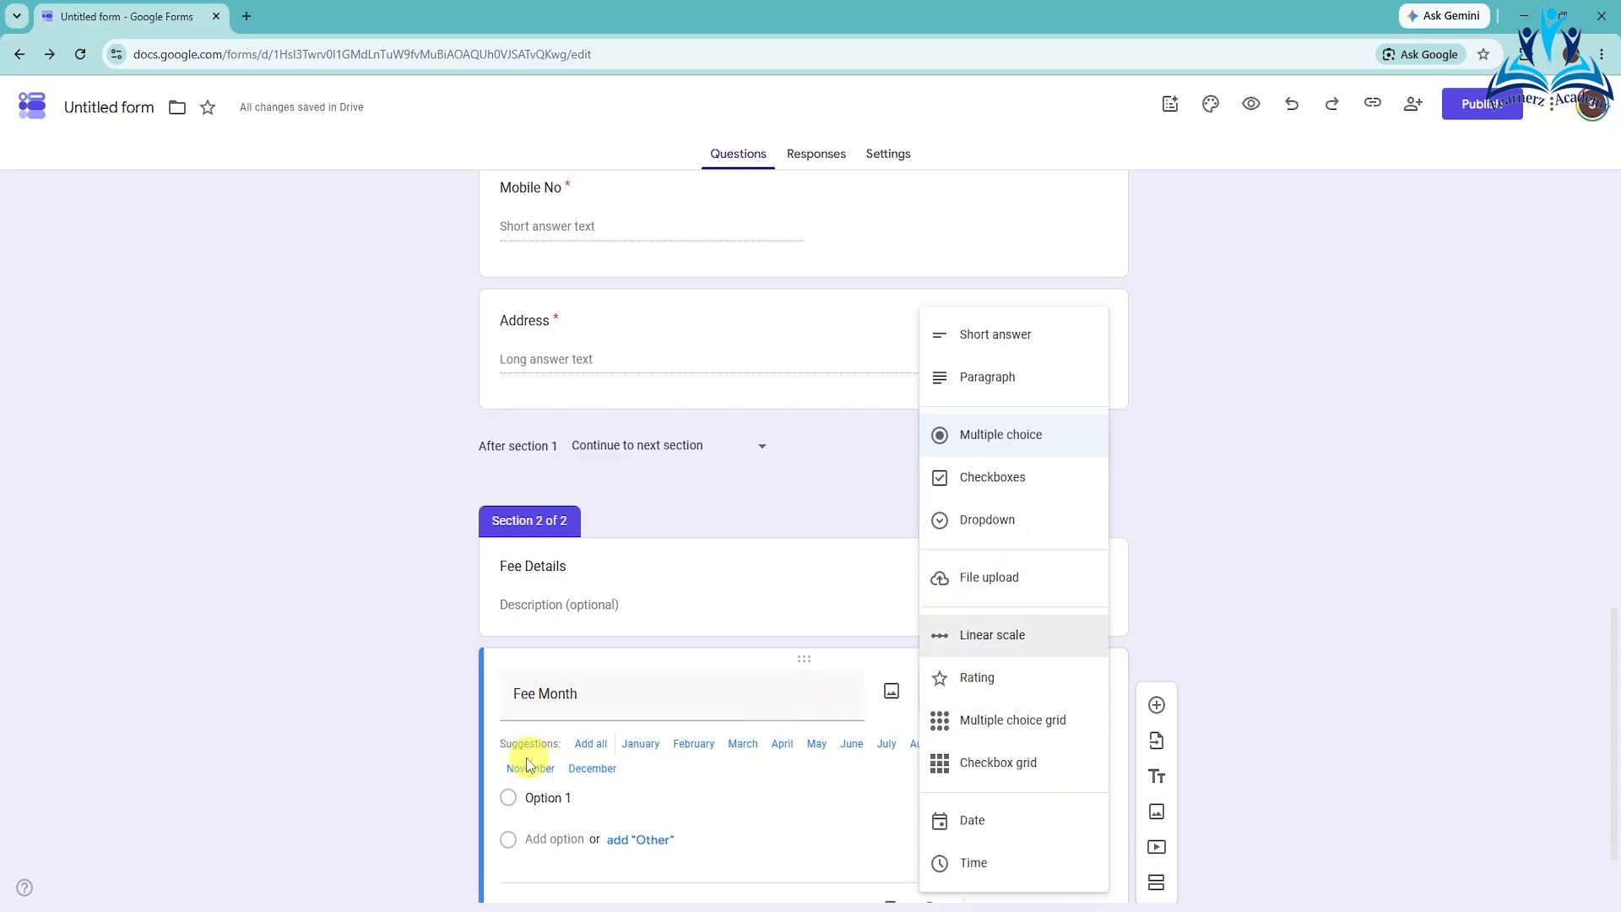
pyautogui.click(596, 748)
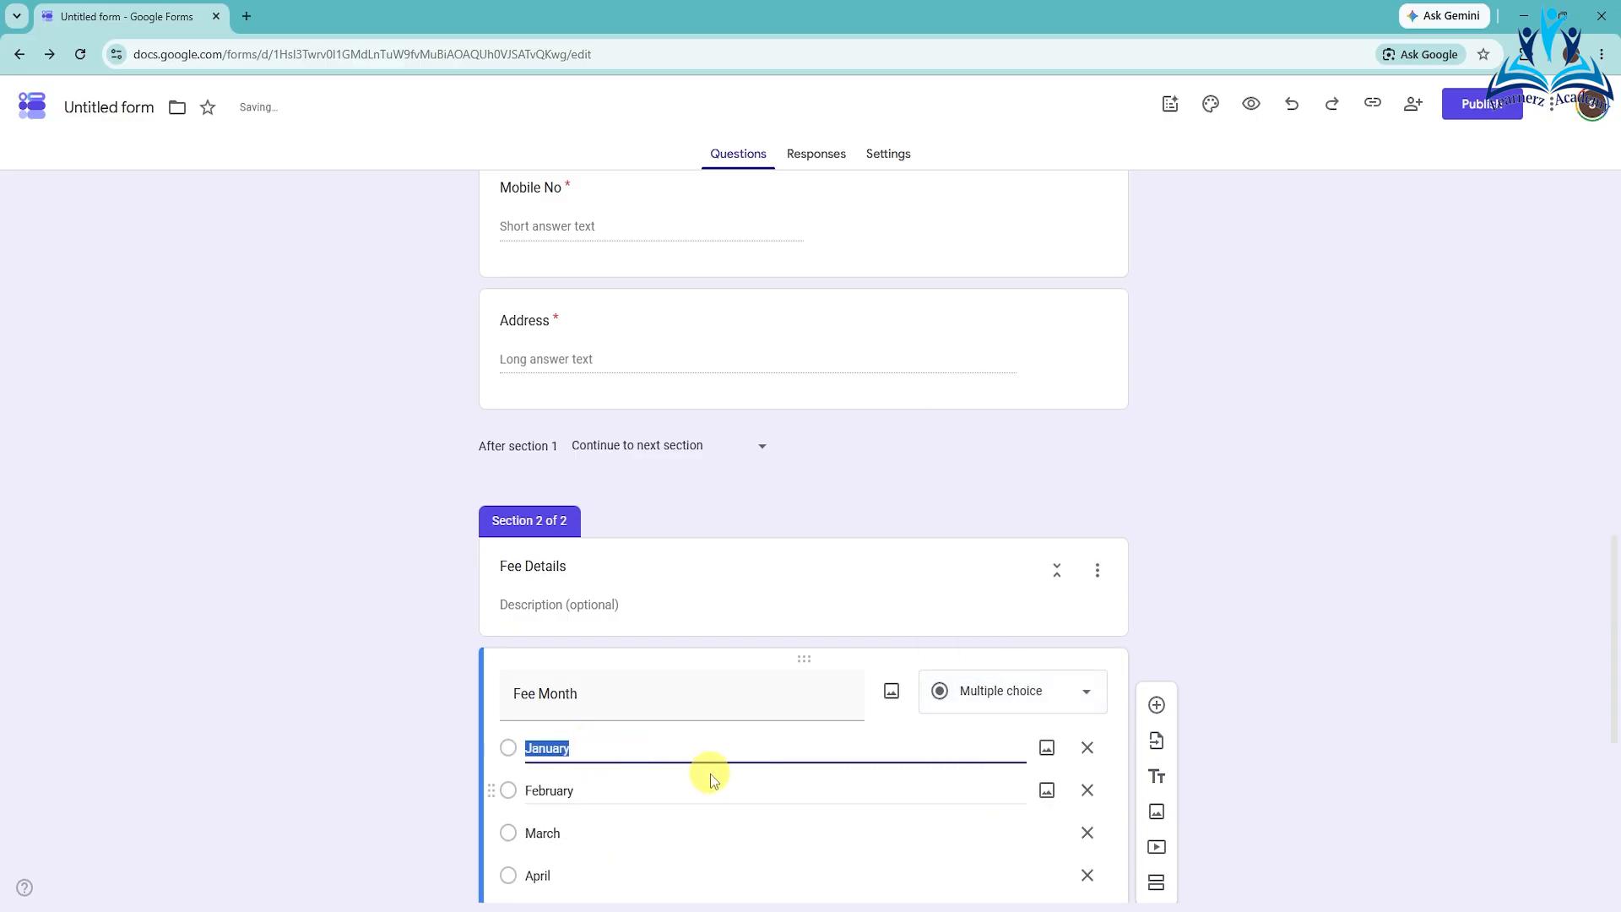
# - Change the Fee Month question's answer type to Dropdown and make it required
pyautogui.scroll(-1, 709, 777)
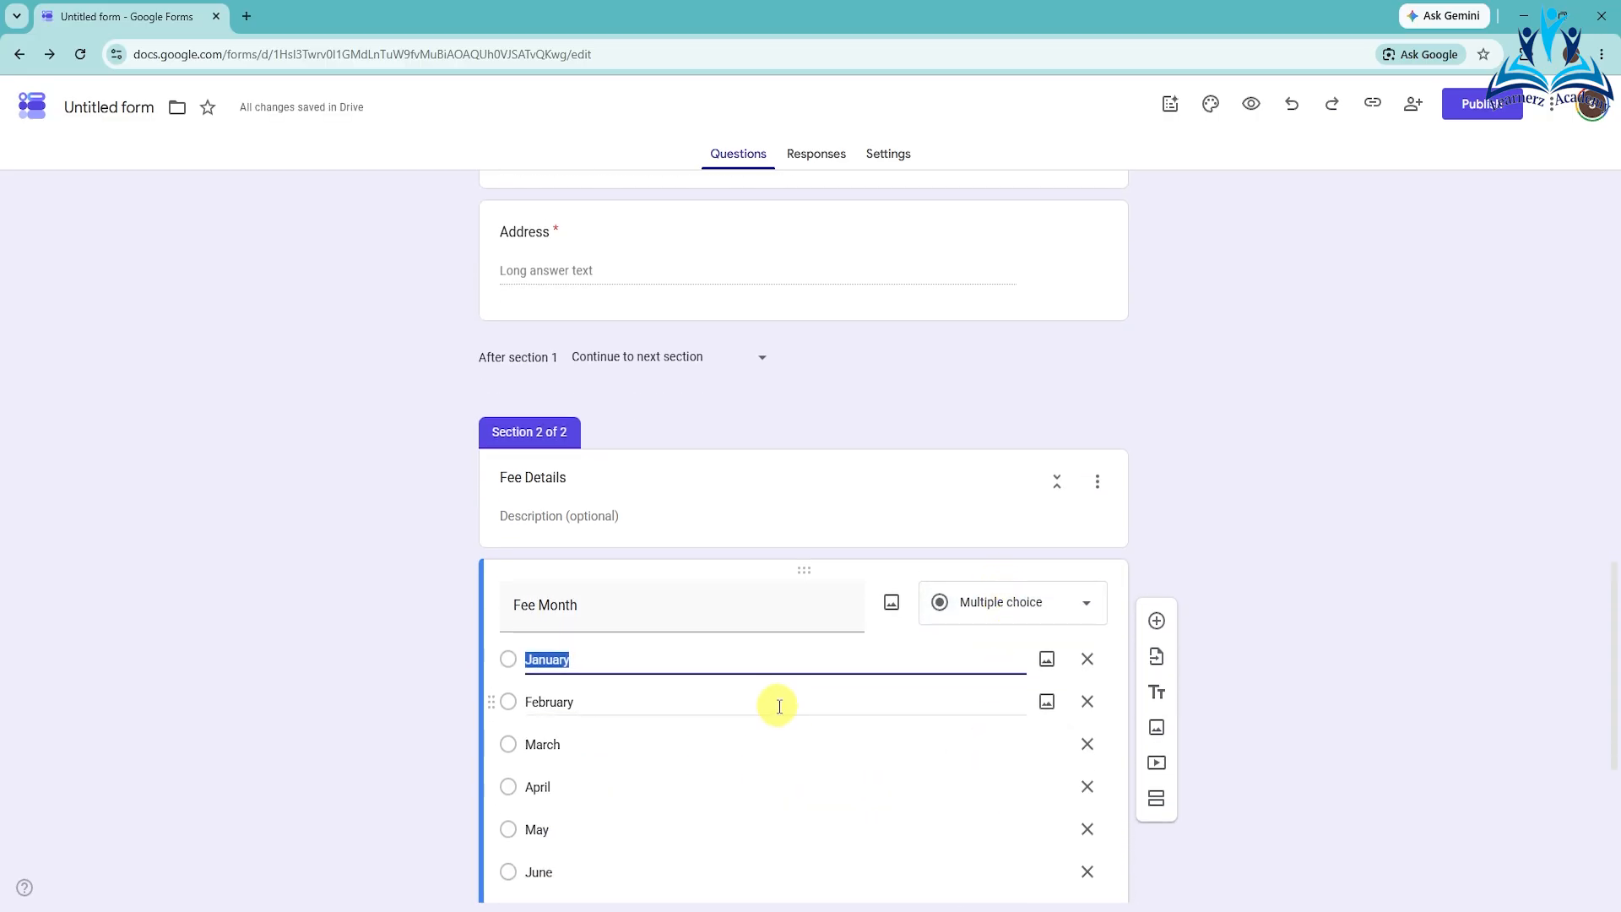
pyautogui.scroll(-1, 779, 706)
pyautogui.click(986, 520)
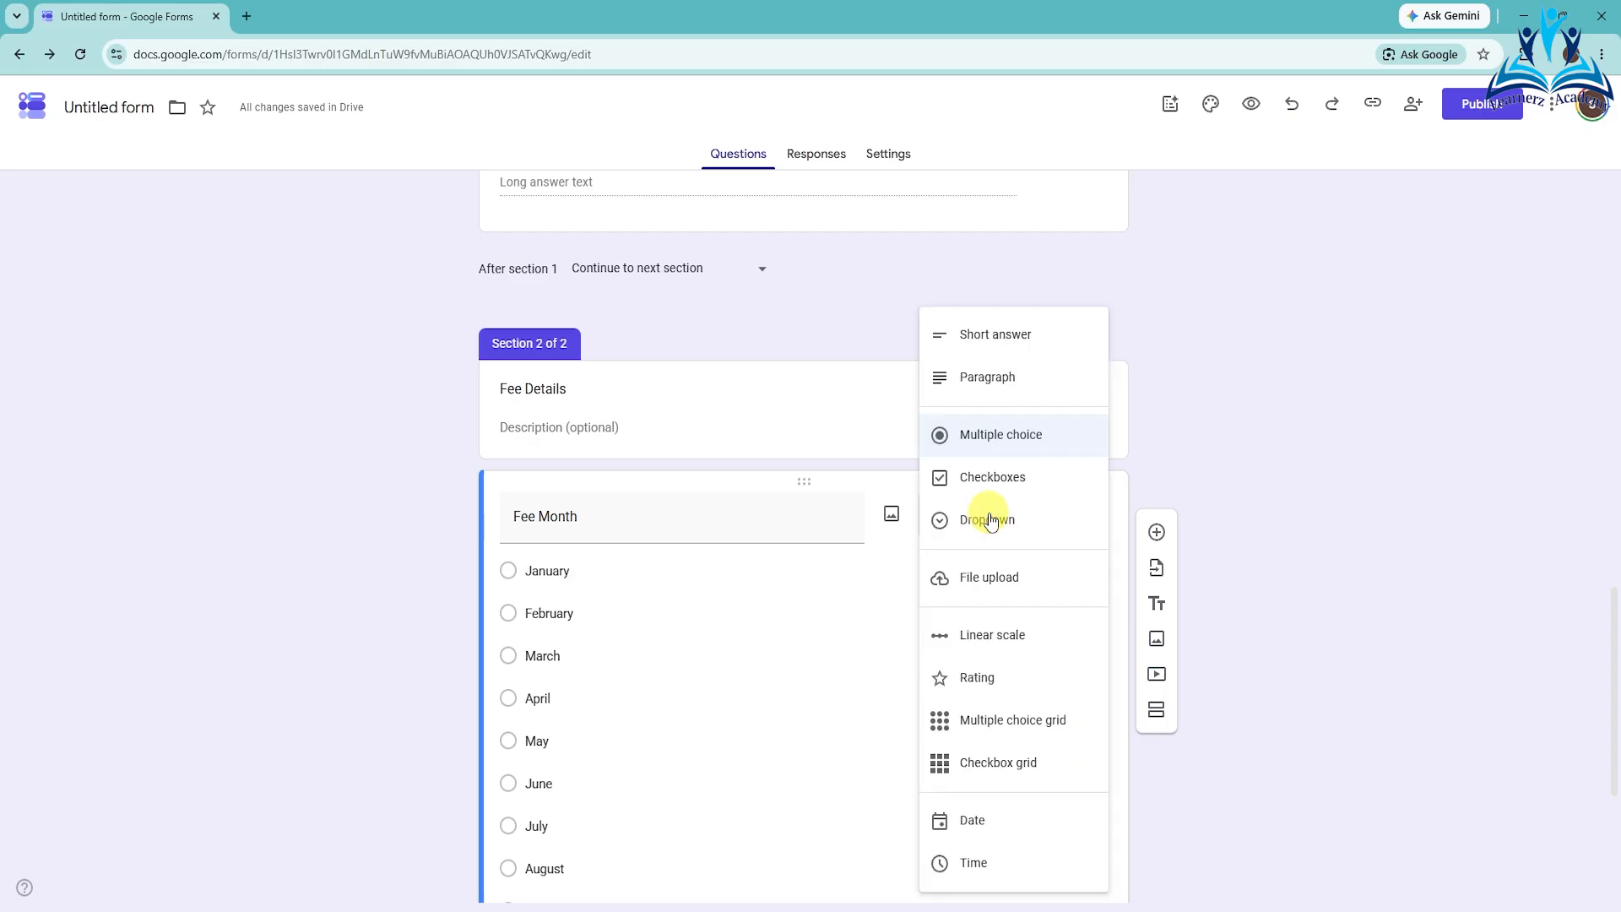
pyautogui.click(995, 518)
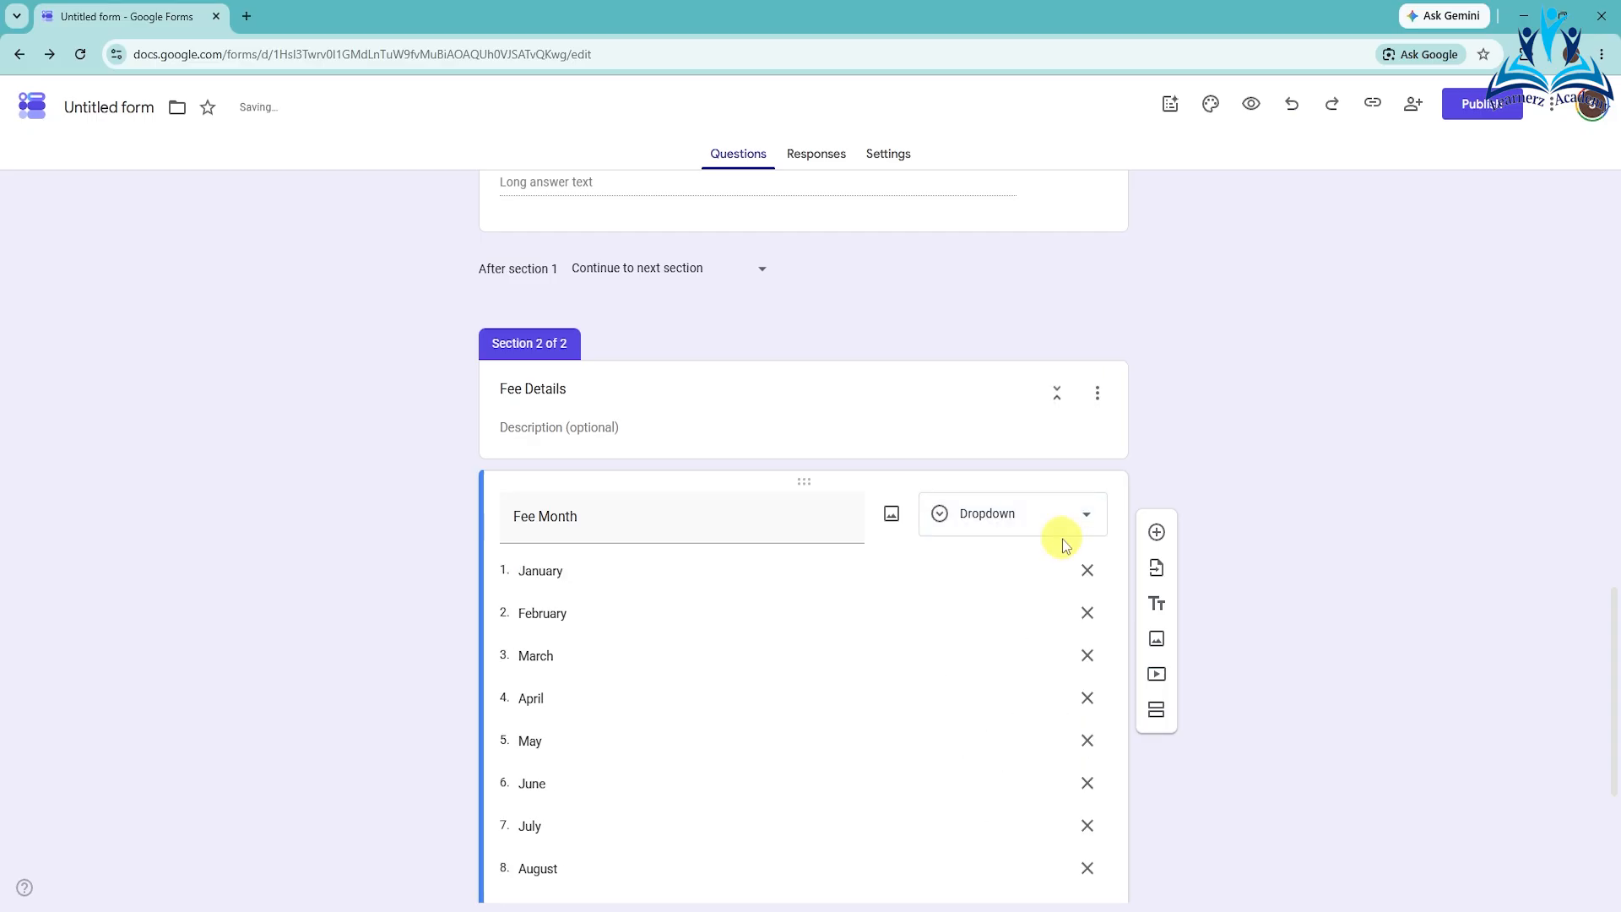
pyautogui.scroll(-2, 560, 604)
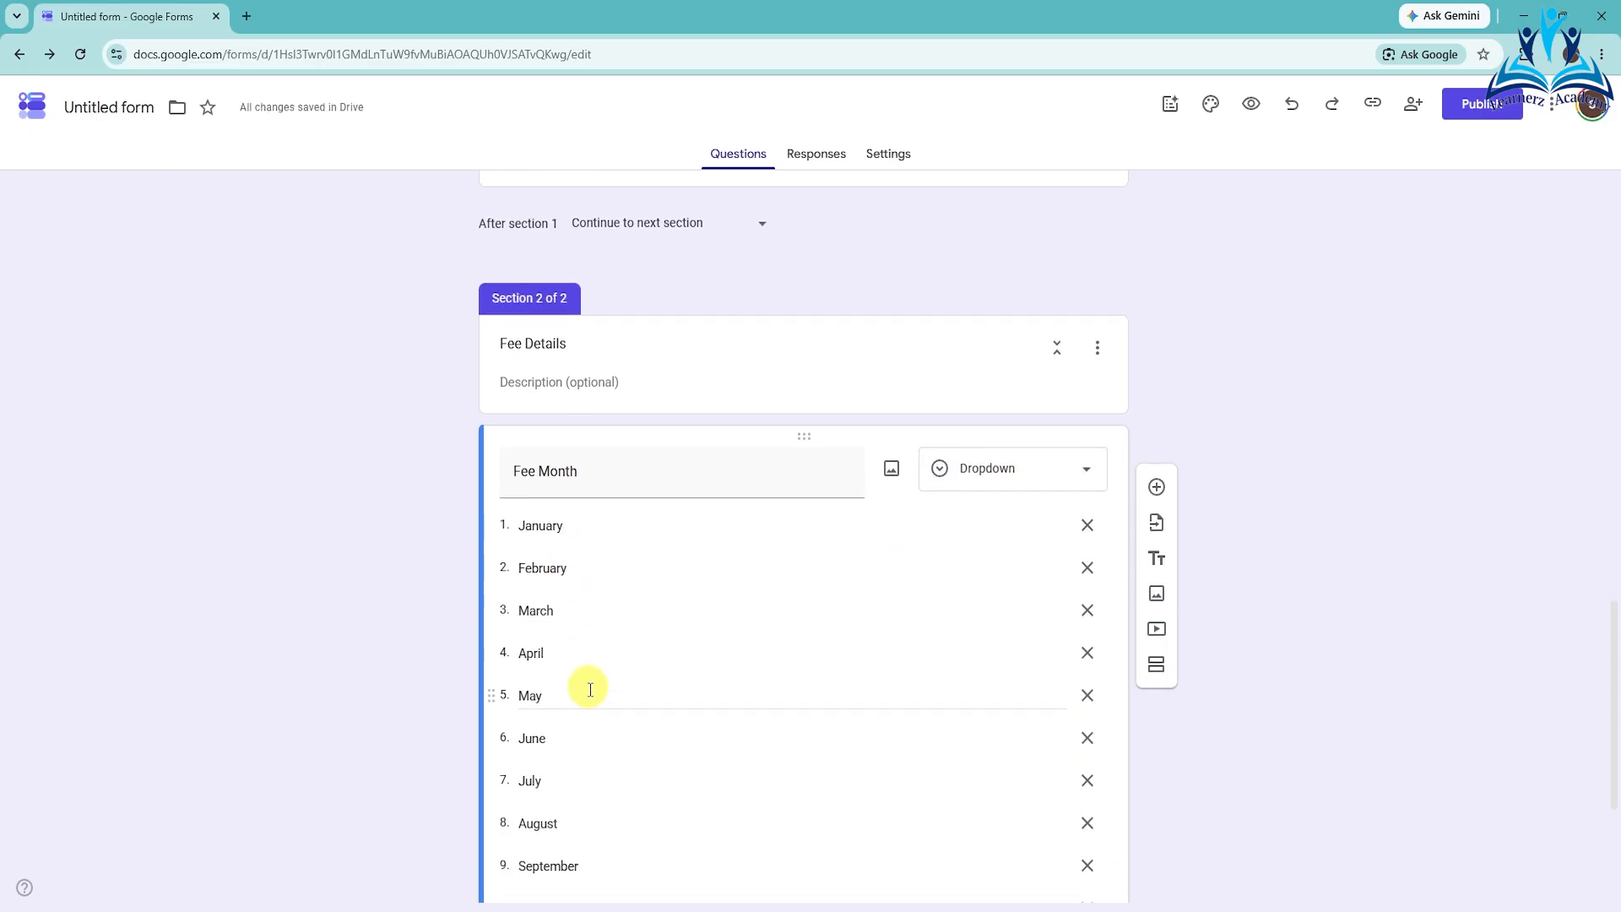
pyautogui.scroll(-2, 595, 747)
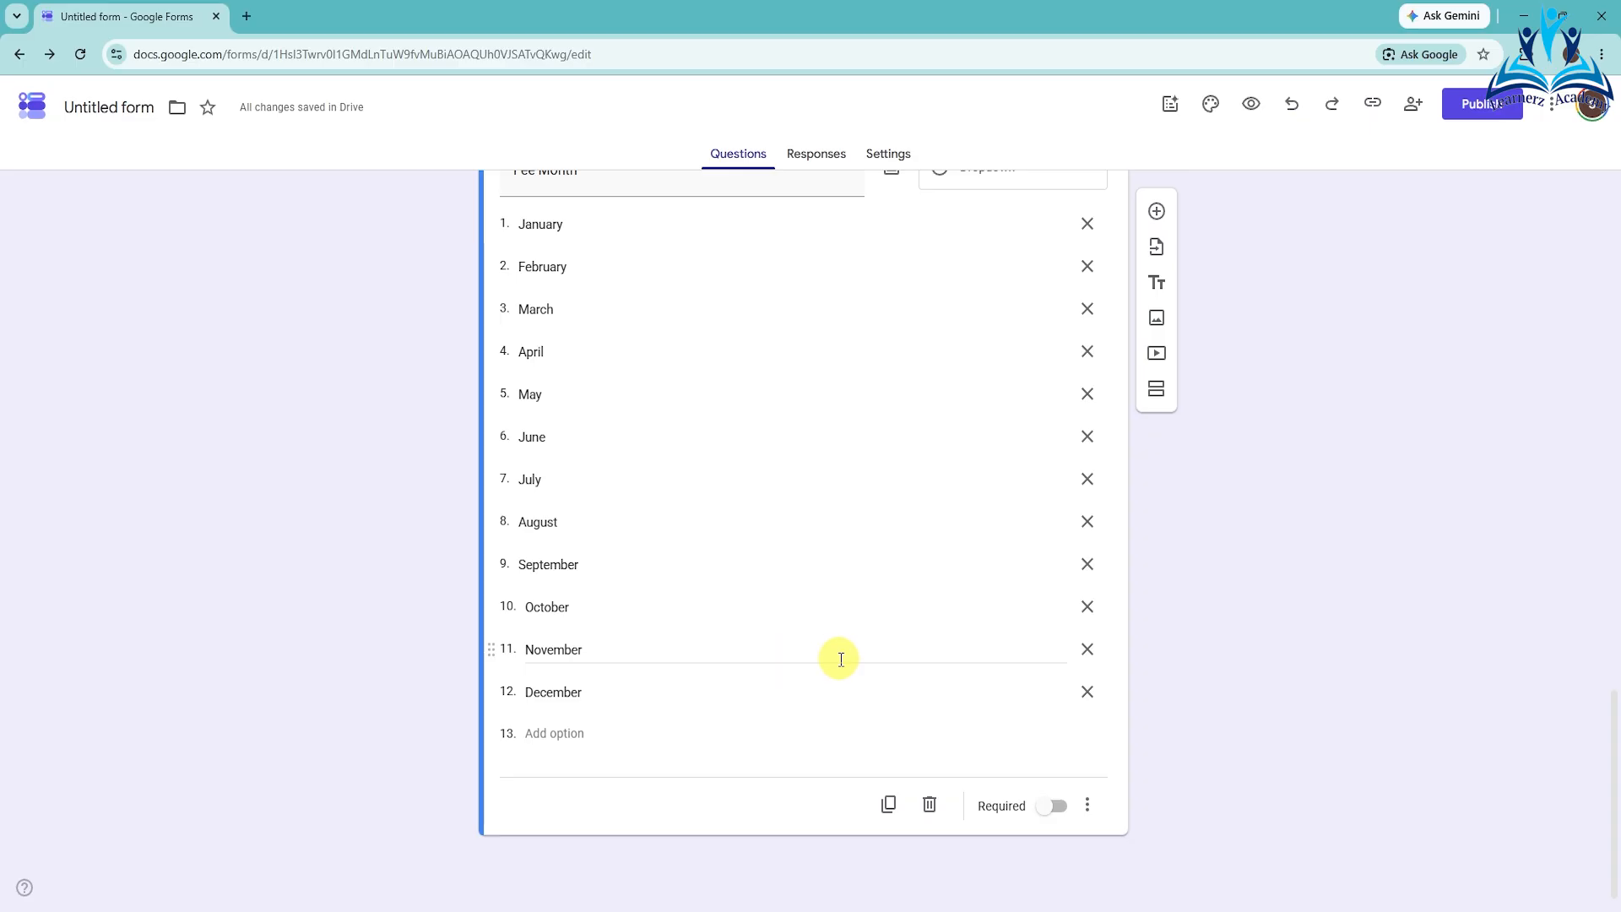
pyautogui.click(1061, 809)
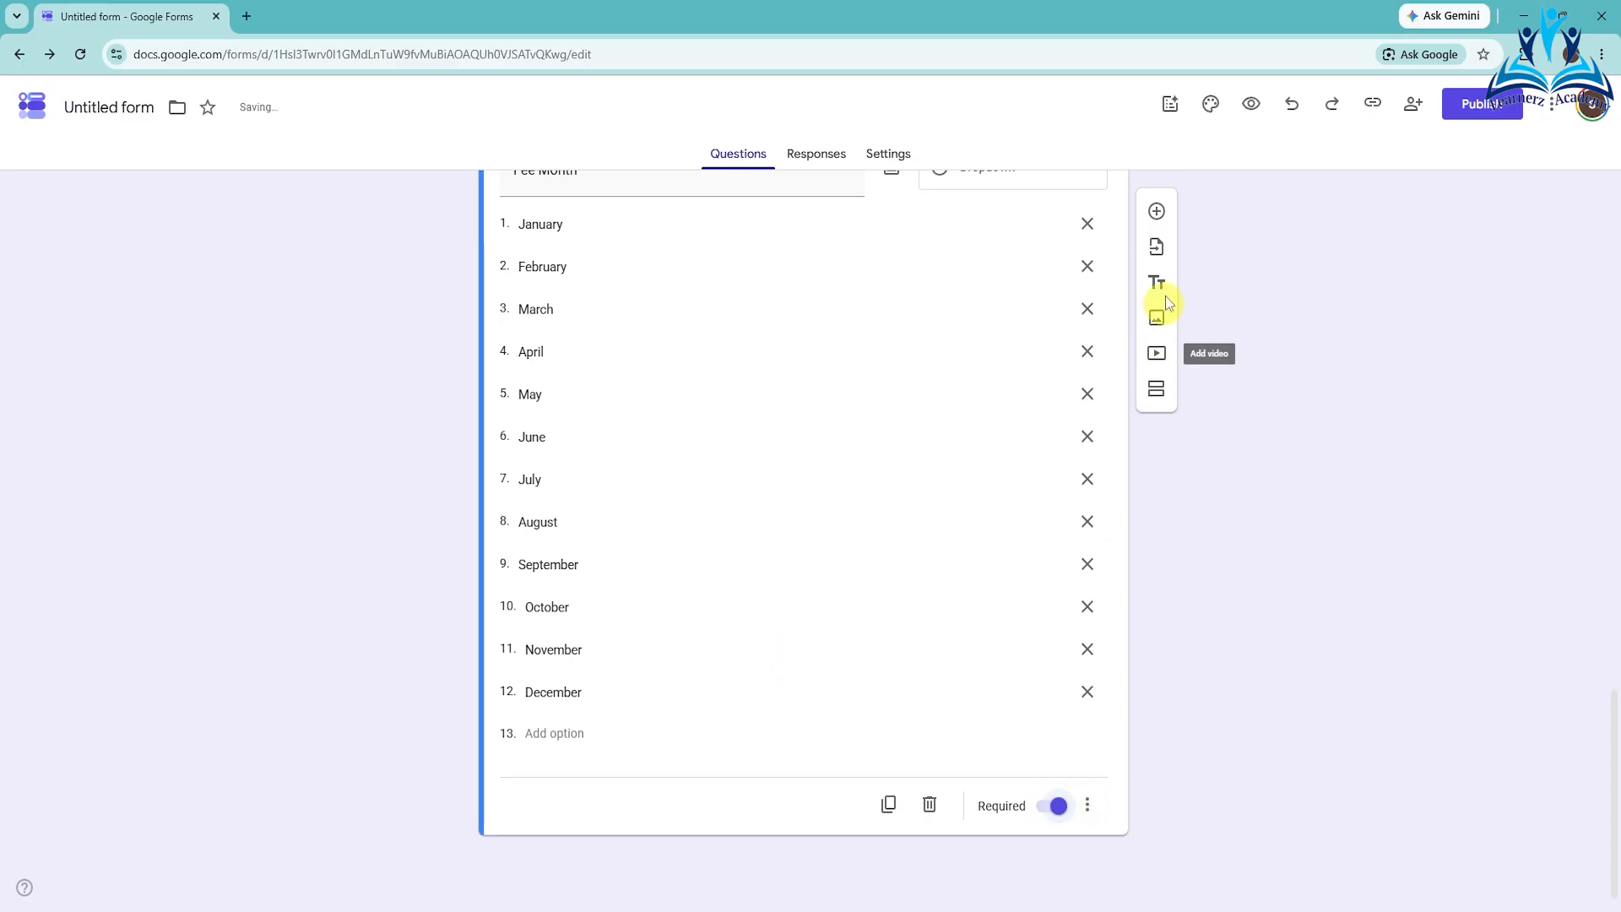
# - Add a question titled "Fee Type" after Fee Month, with Dropdown as its answer type
pyautogui.click(1158, 213)
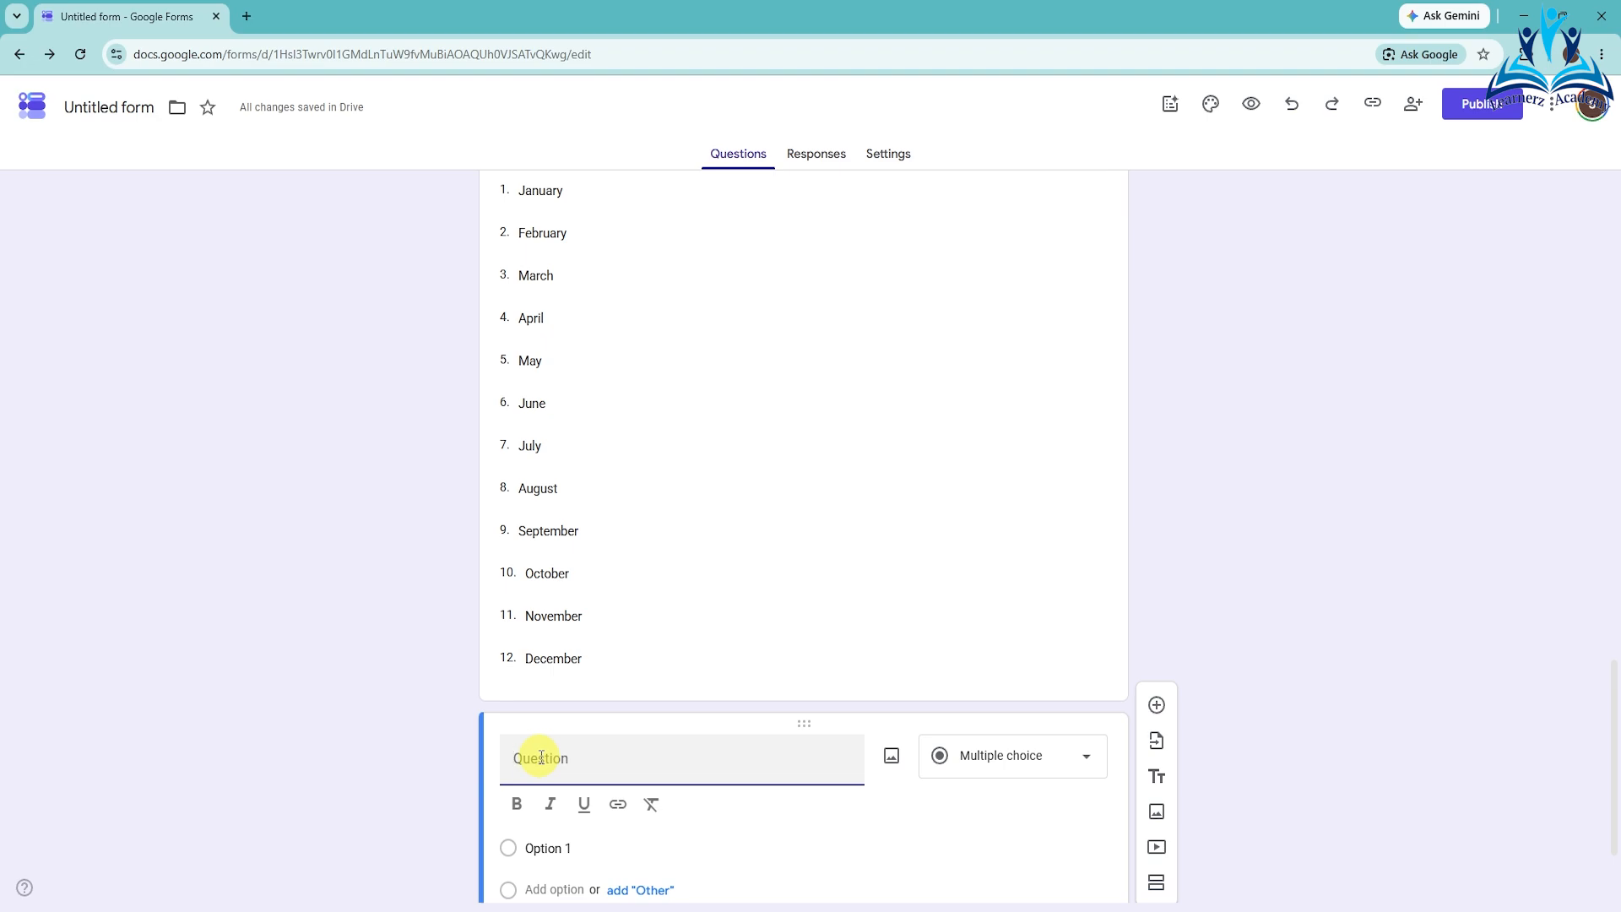
pyautogui.write('Fee Type')
pyautogui.click(947, 759)
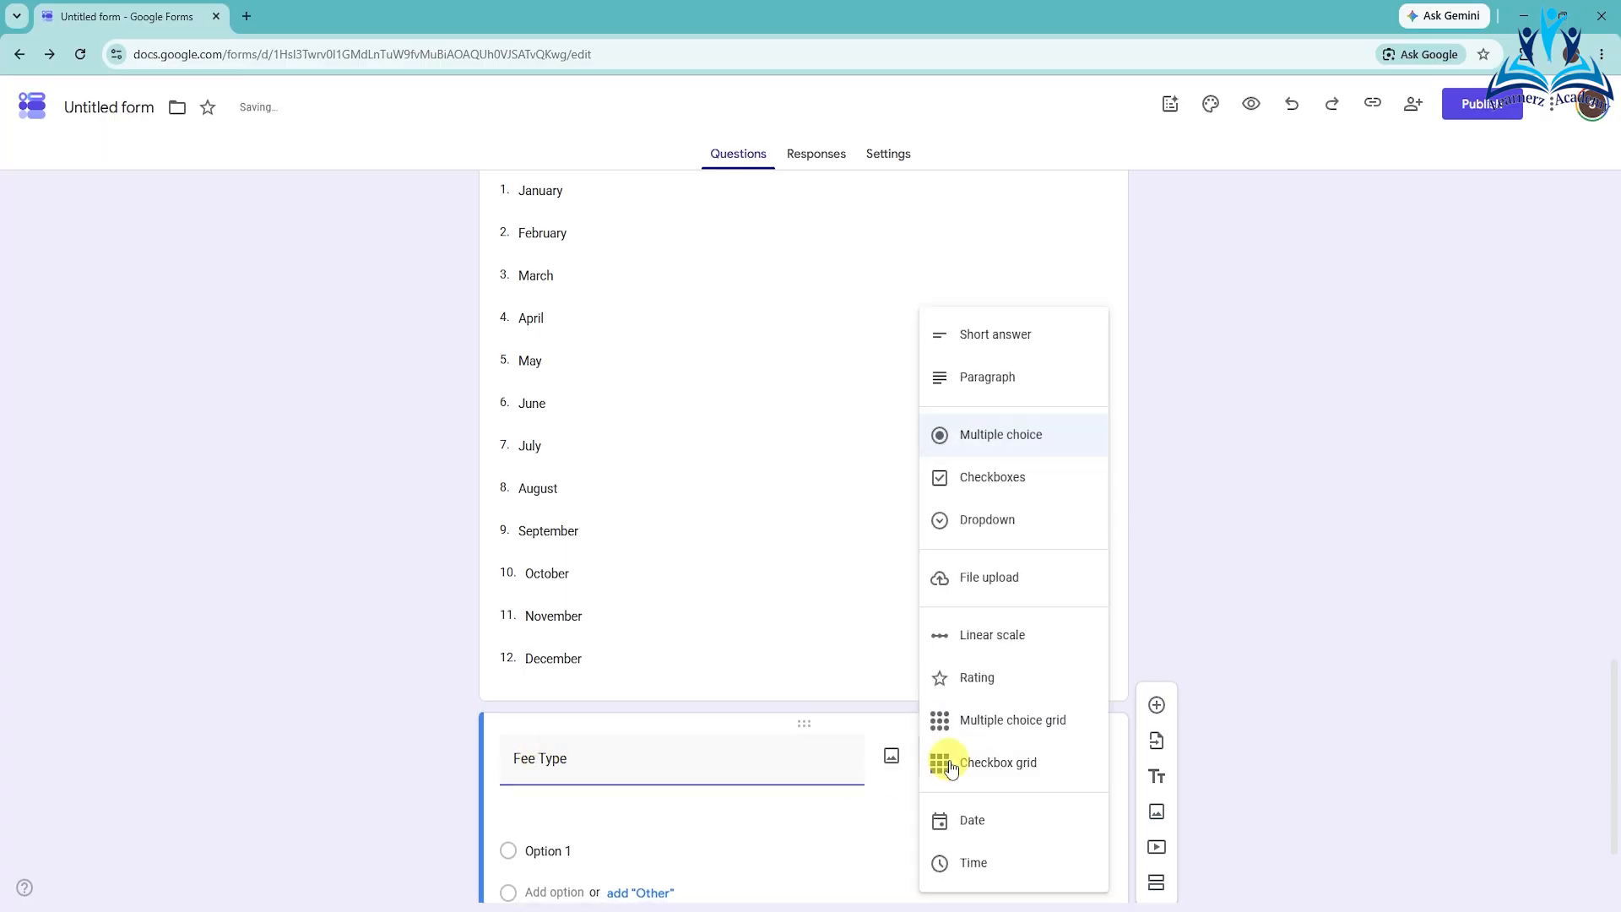
pyautogui.click(993, 523)
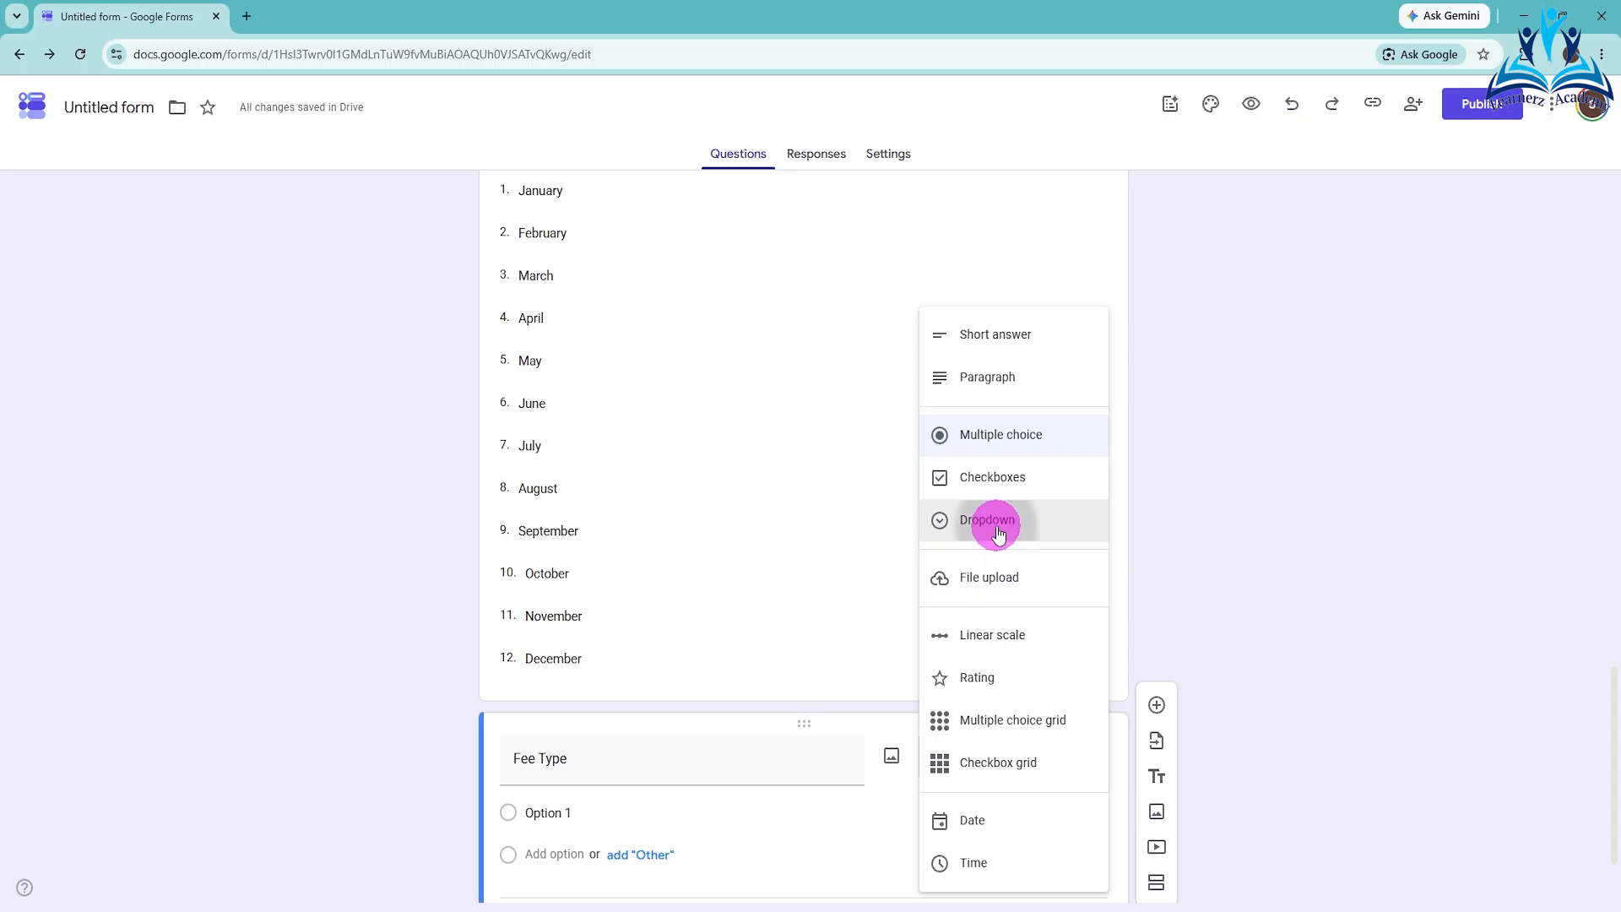
# - Enter "Tuition Fee" and "Transport Fee" as the two options of the Fee Type dropdown
pyautogui.click(518, 813)
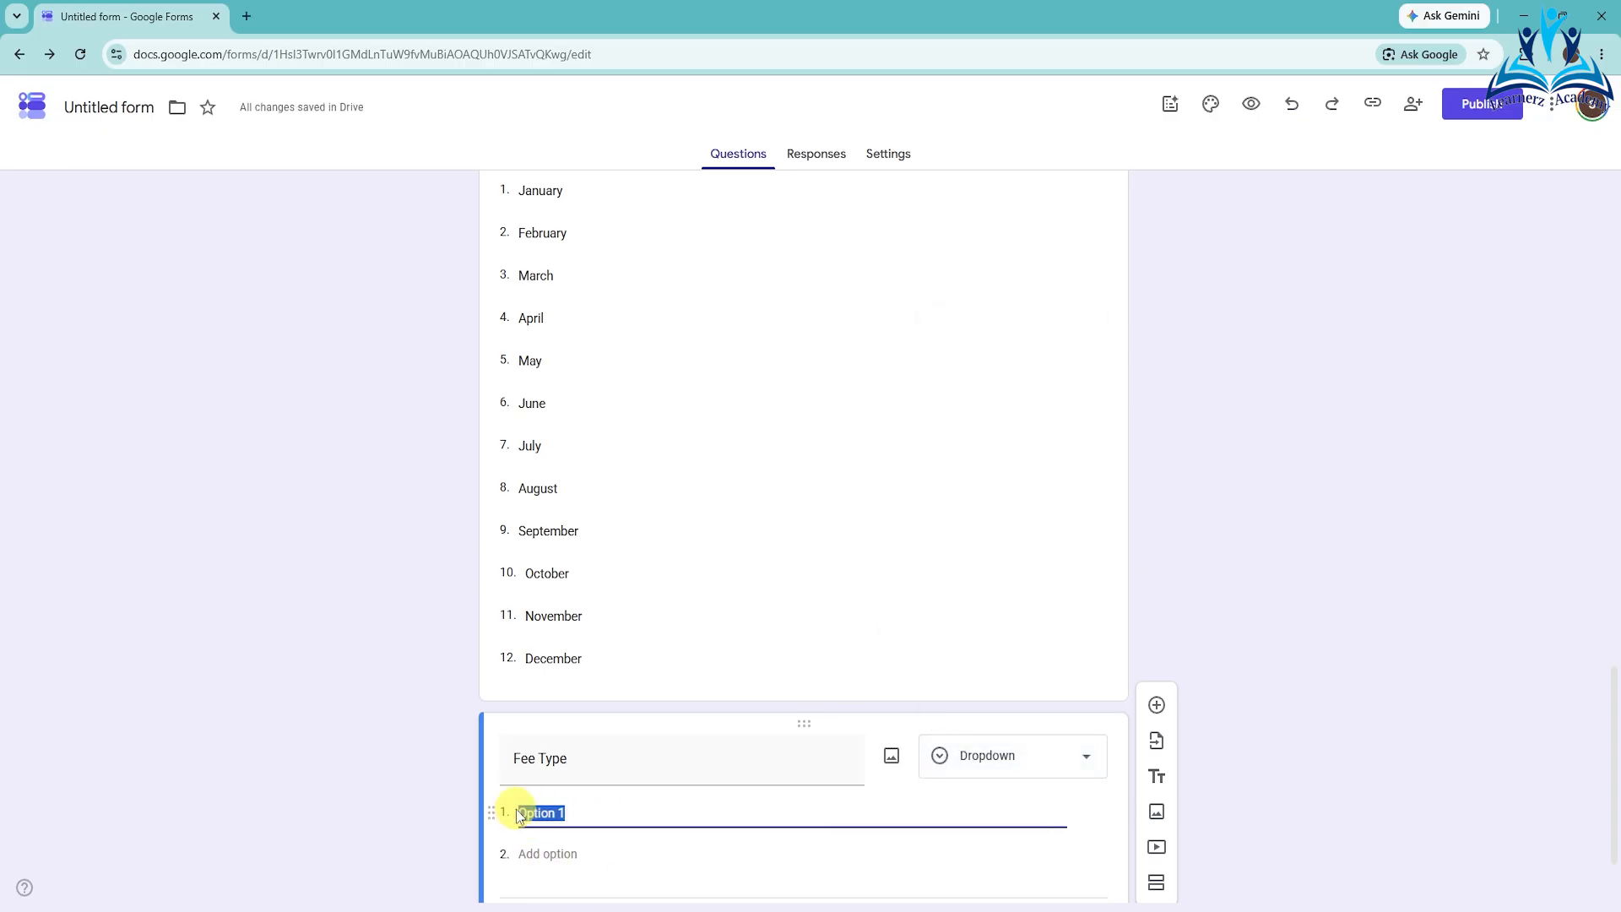
pyautogui.write('Tuition Fee')
pyautogui.click(522, 849)
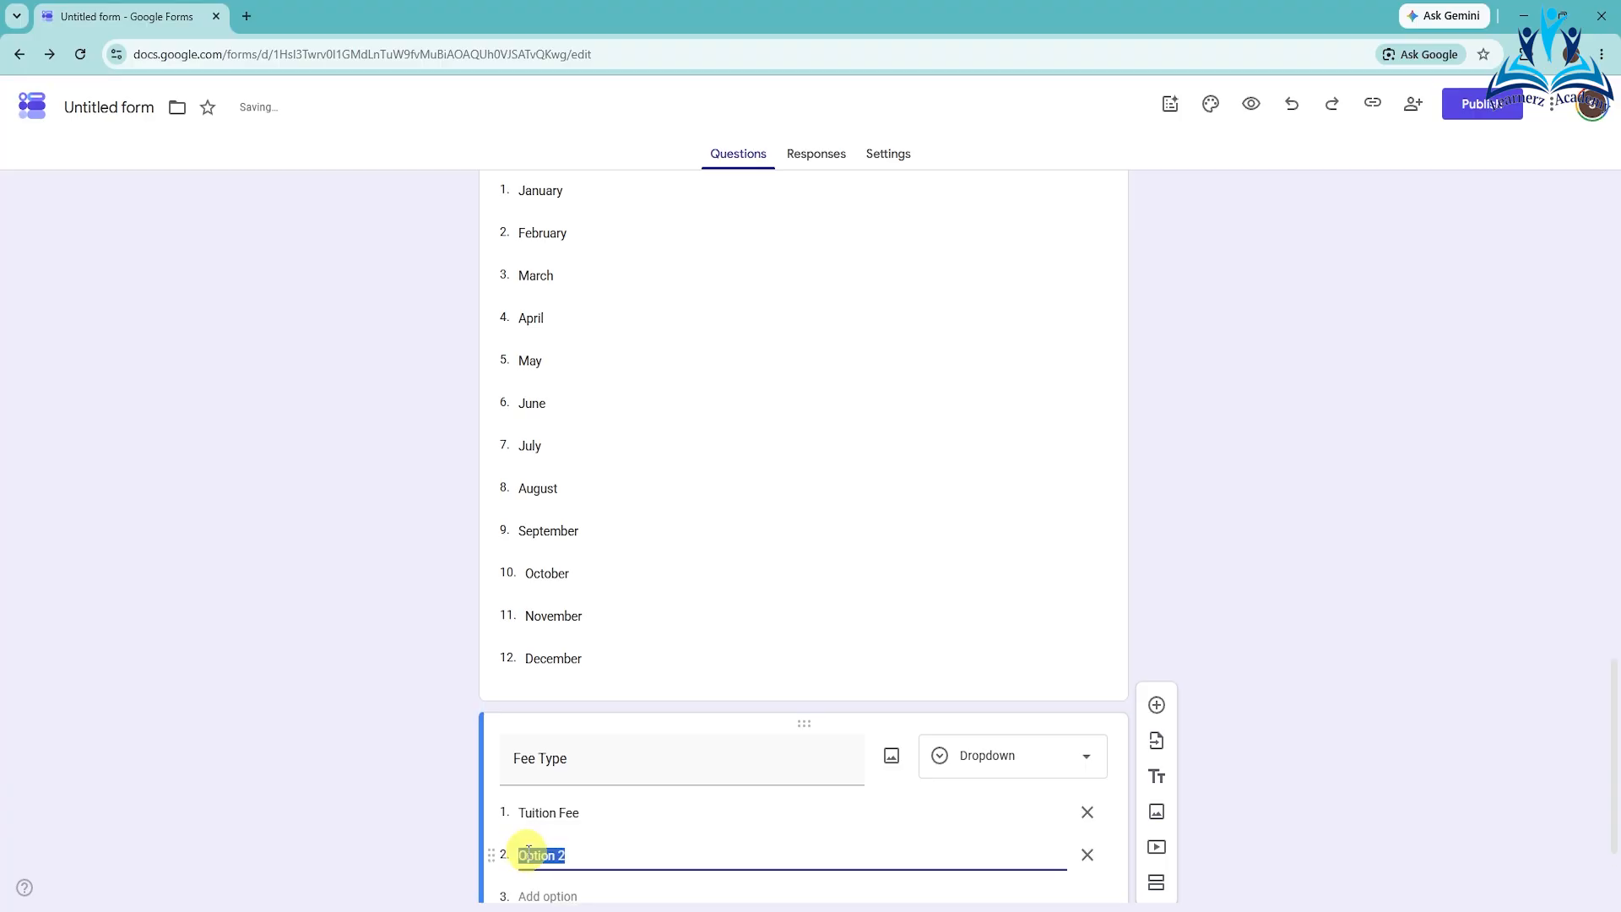
pyautogui.write('Transpor')
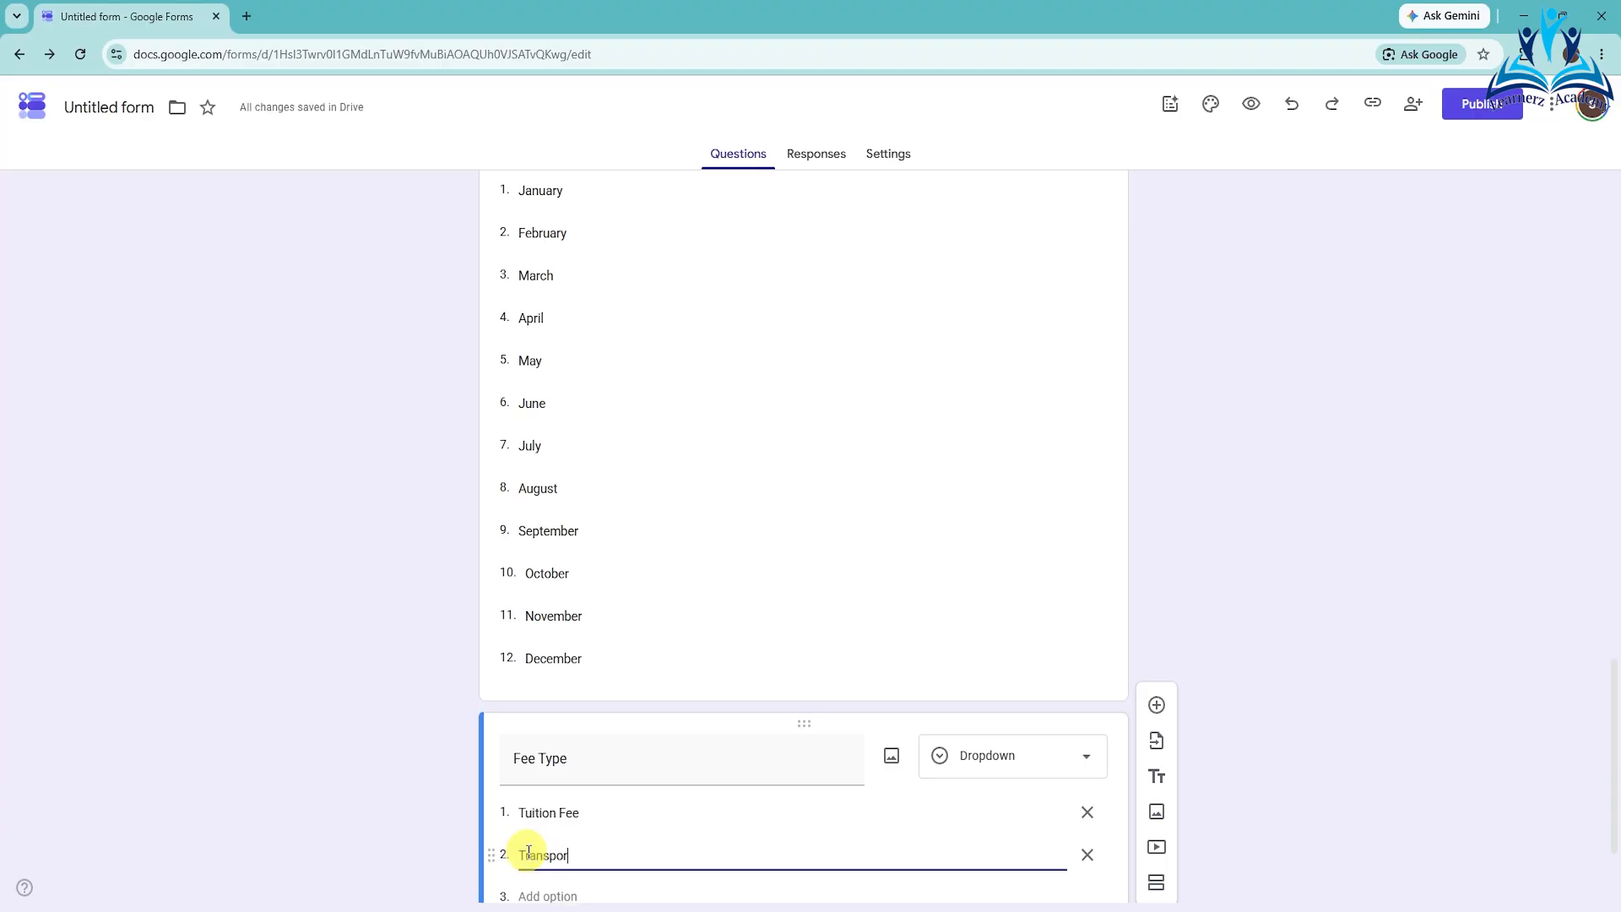
pyautogui.write('t Fee')
# - Make Fee Type required and enable going to a section based on its answer
pyautogui.scroll(-1, 597, 814)
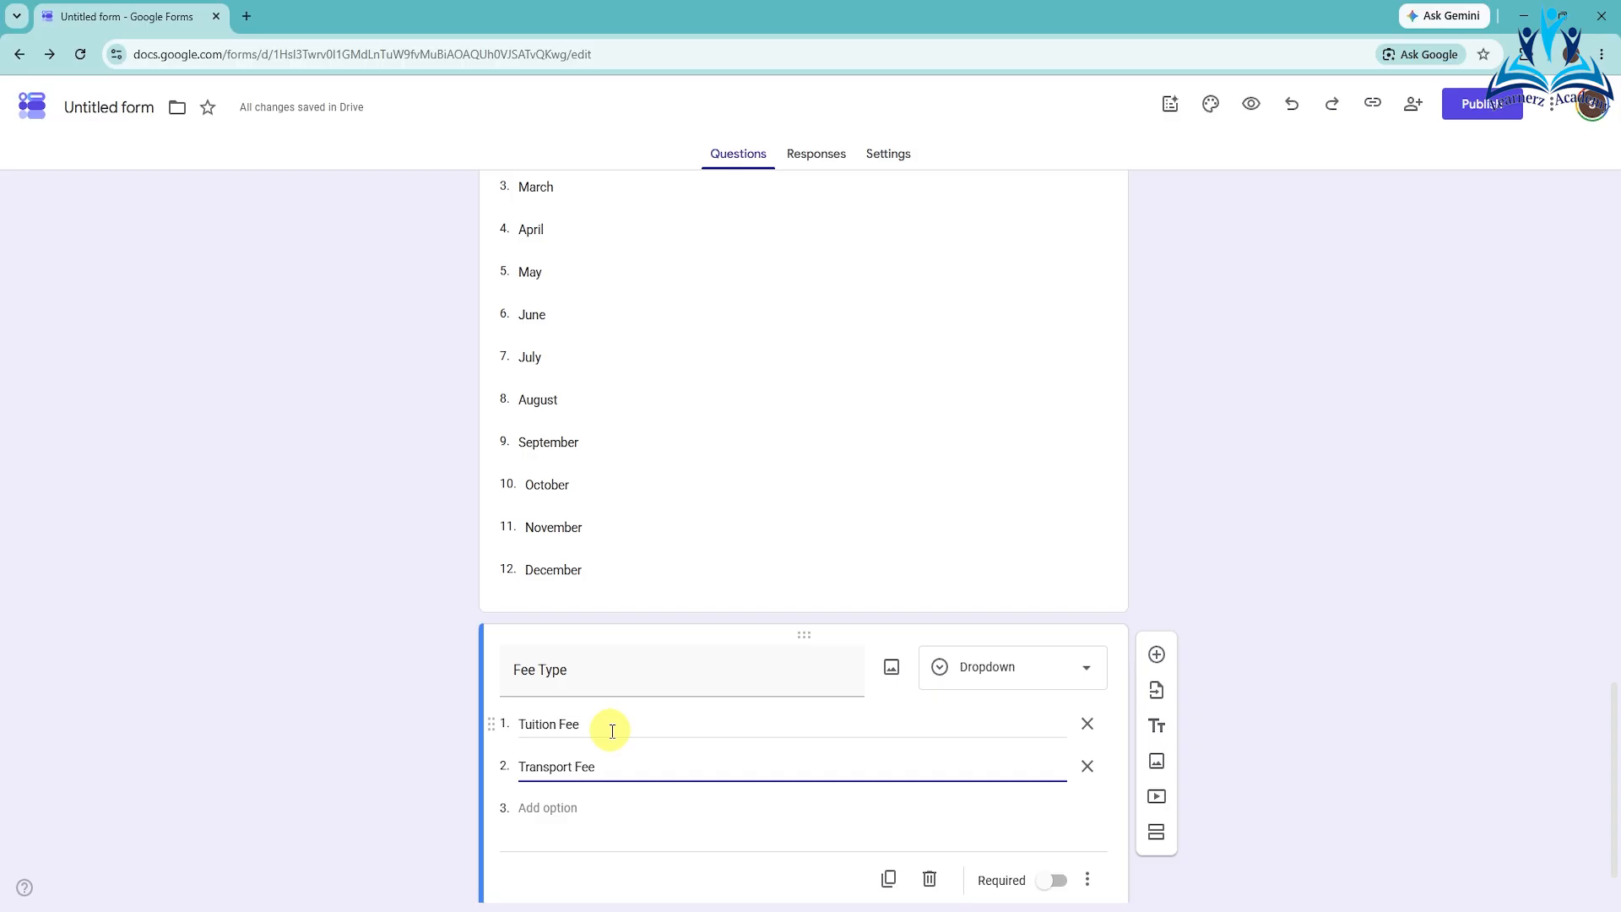
pyautogui.scroll(-1, 617, 731)
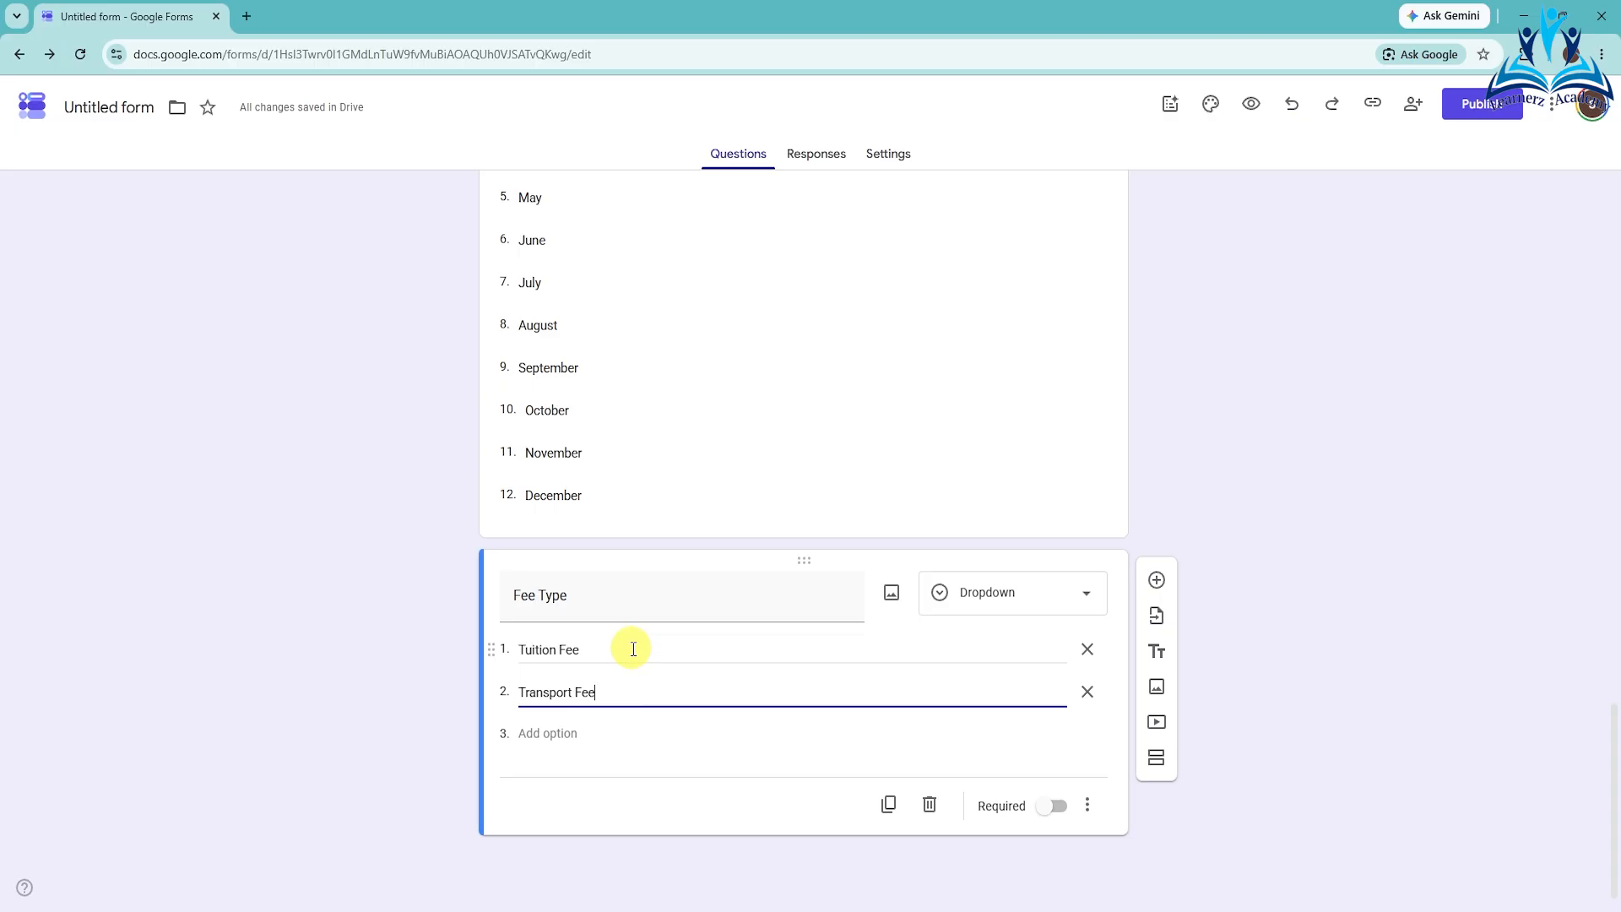
pyautogui.click(882, 646)
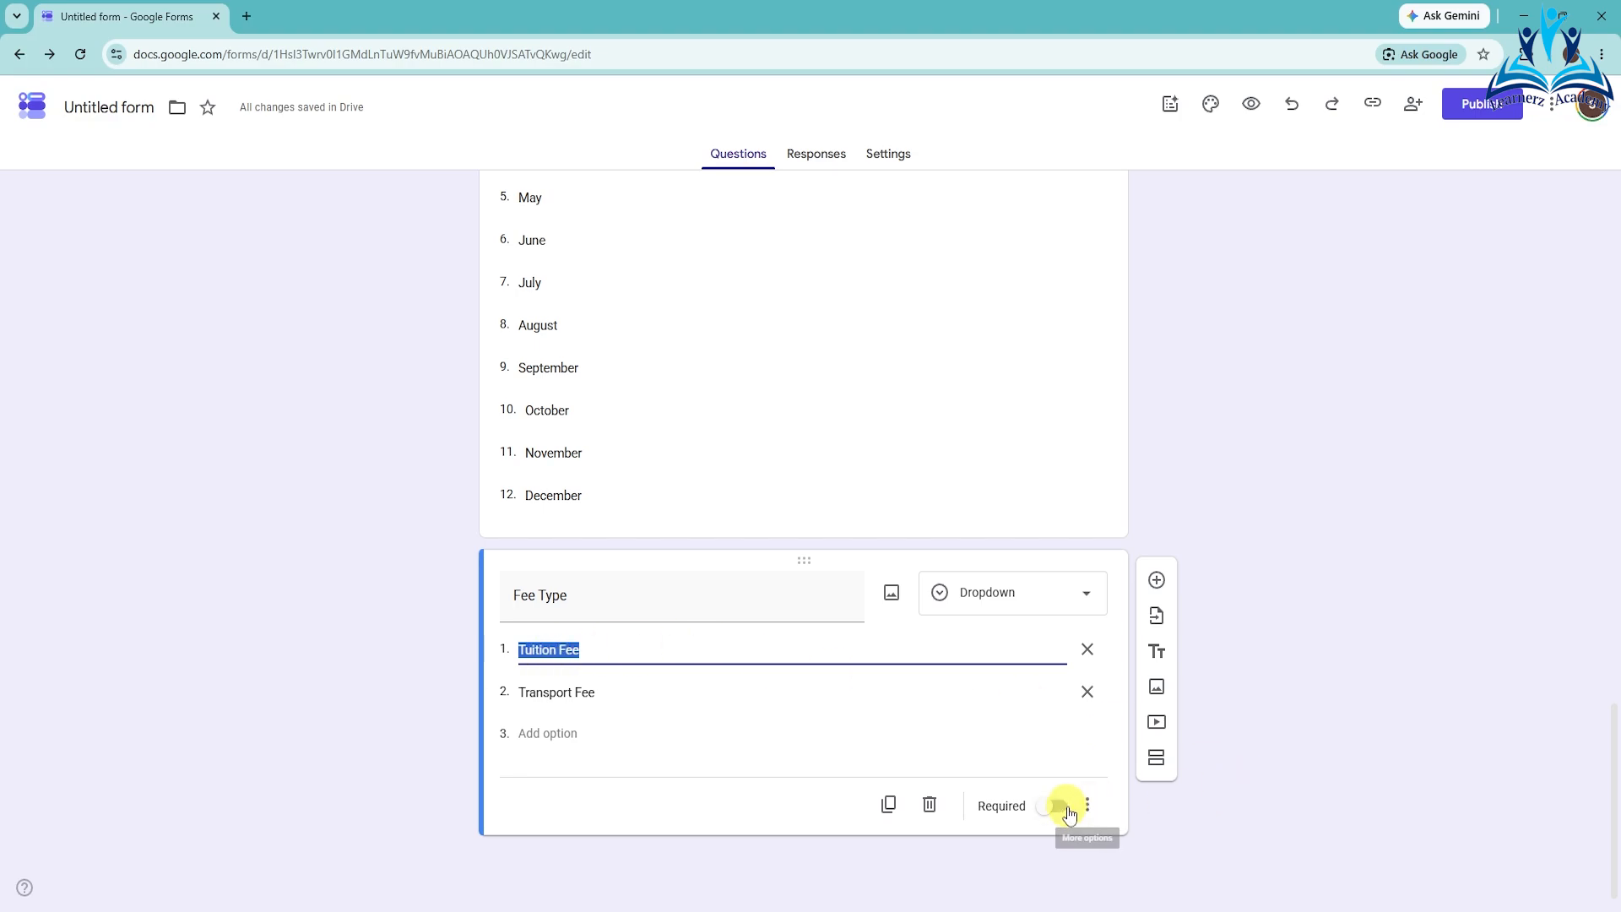
pyautogui.click(1063, 808)
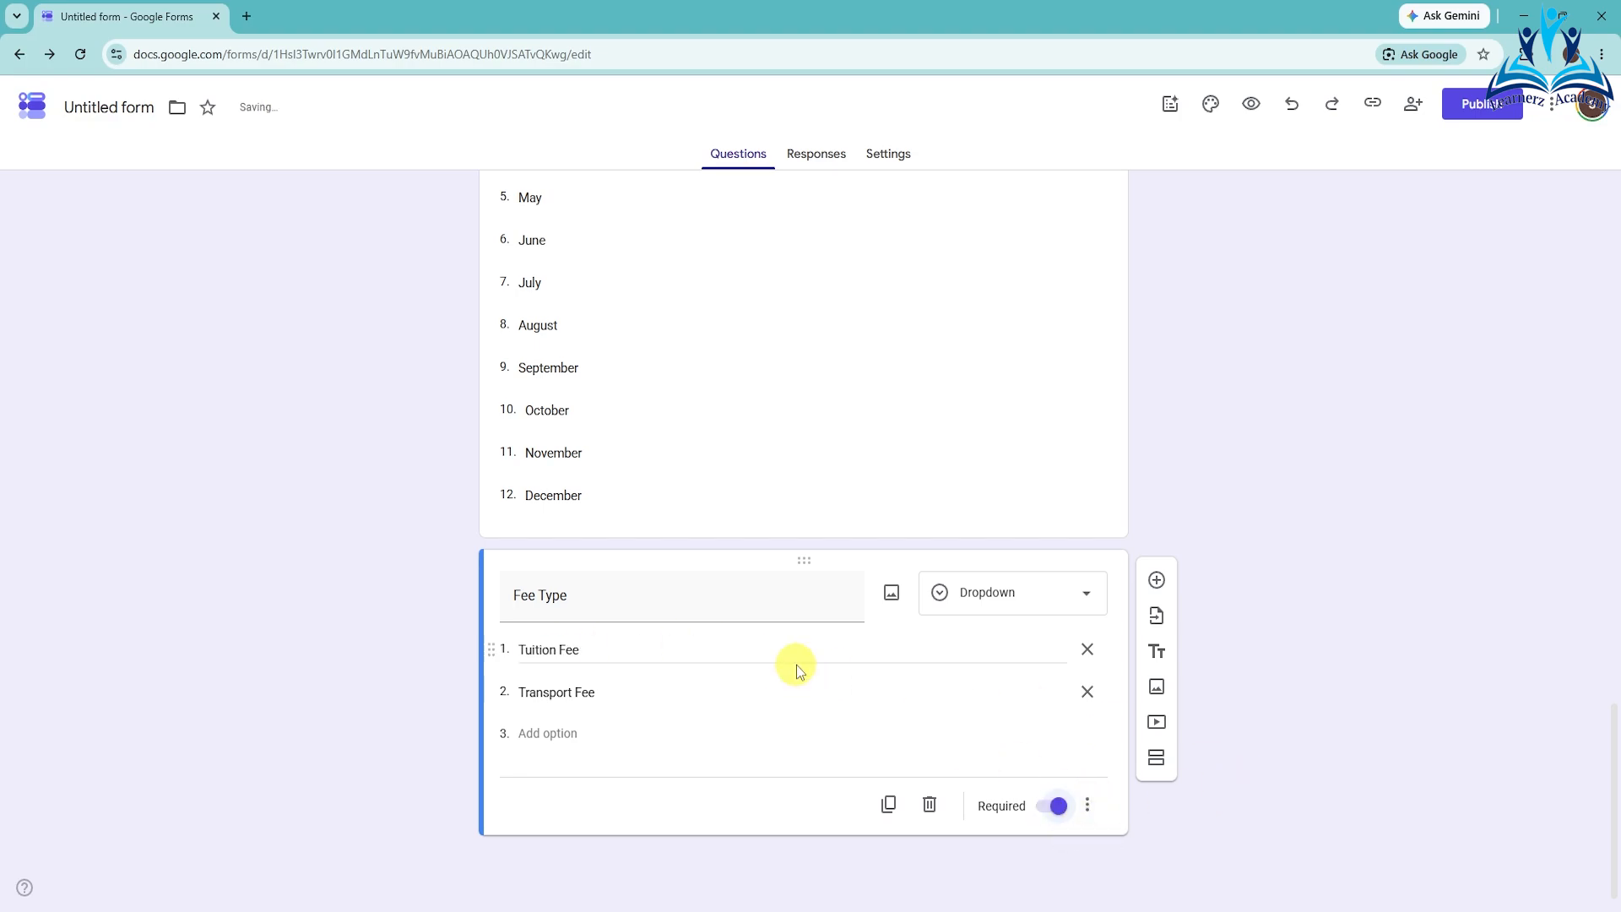
pyautogui.click(1087, 808)
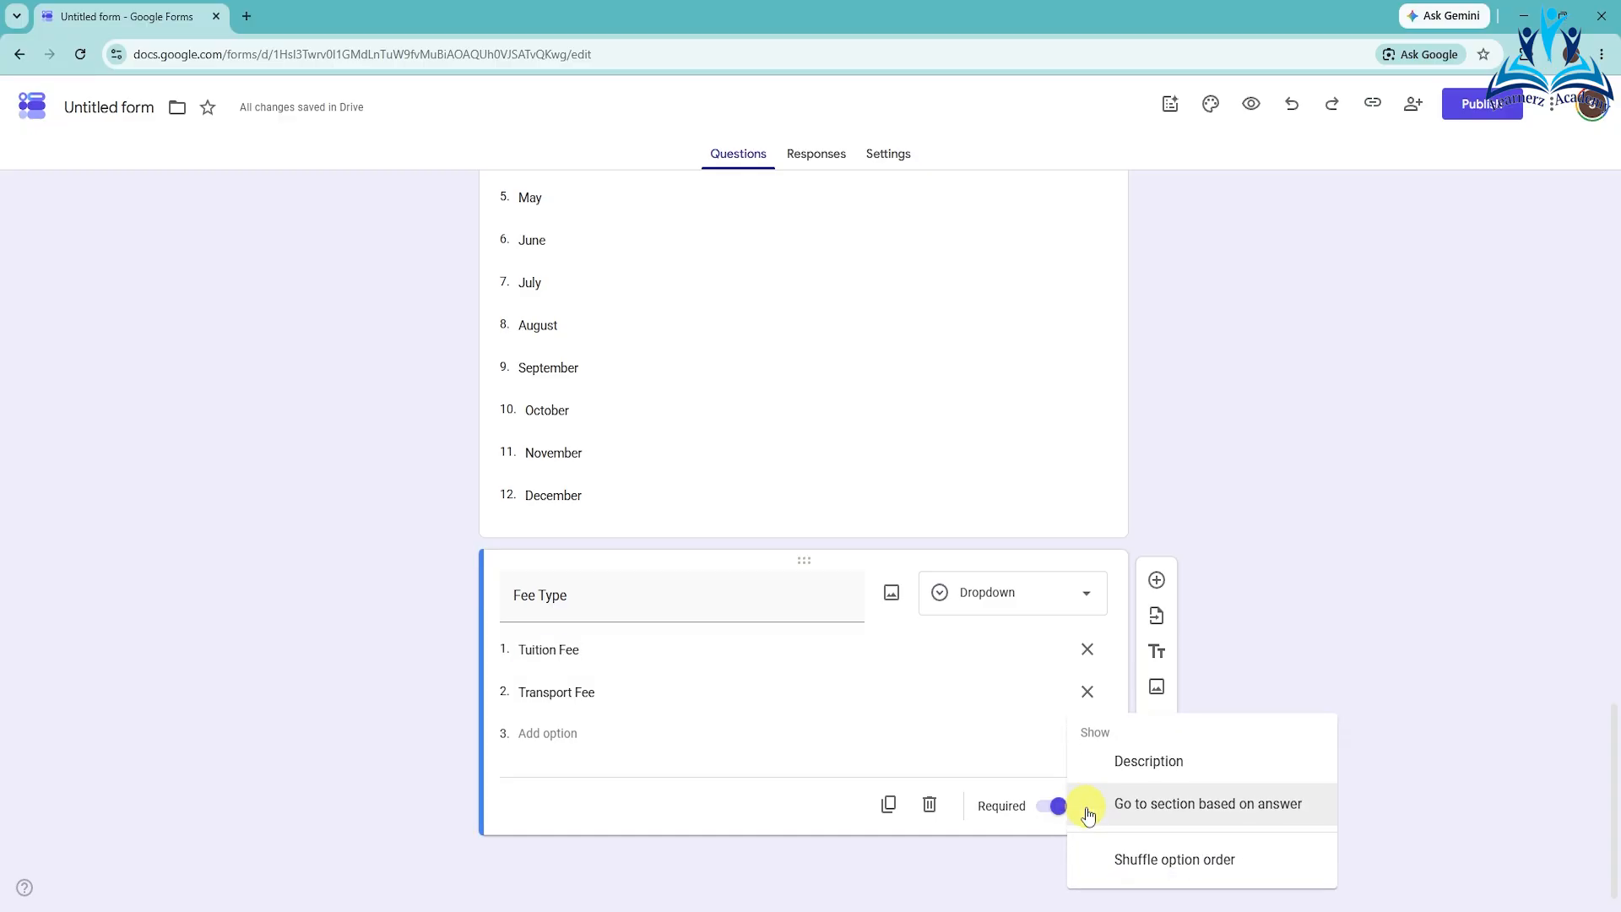
pyautogui.click(1232, 814)
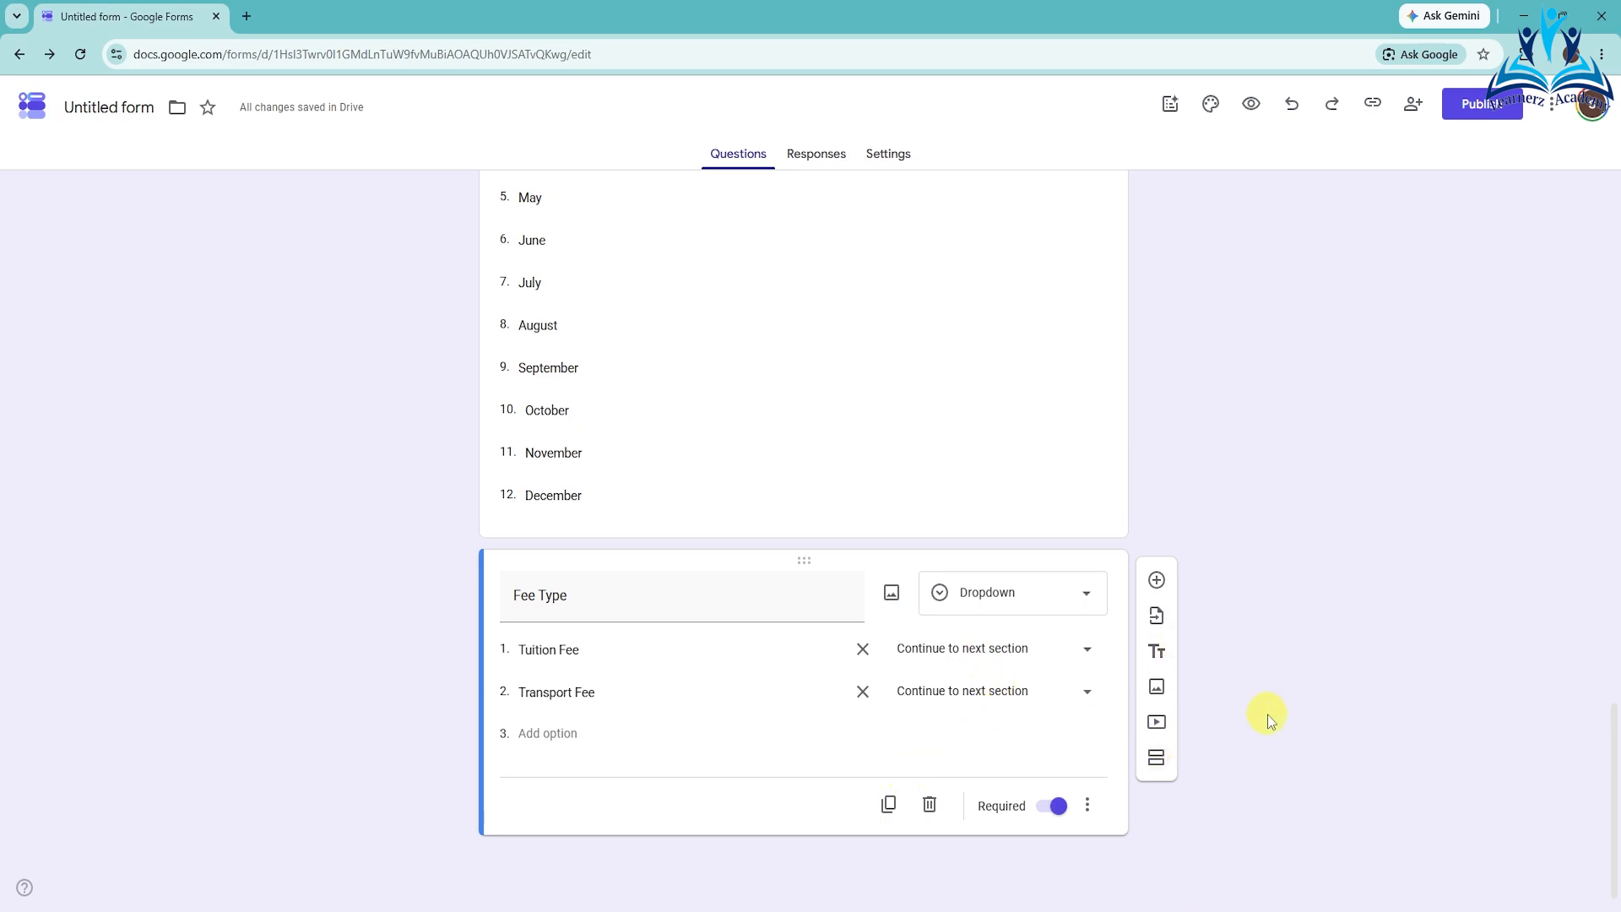
# - Add a third section after the Fee Type question and title it "Tuition Fee"
pyautogui.click(1155, 758)
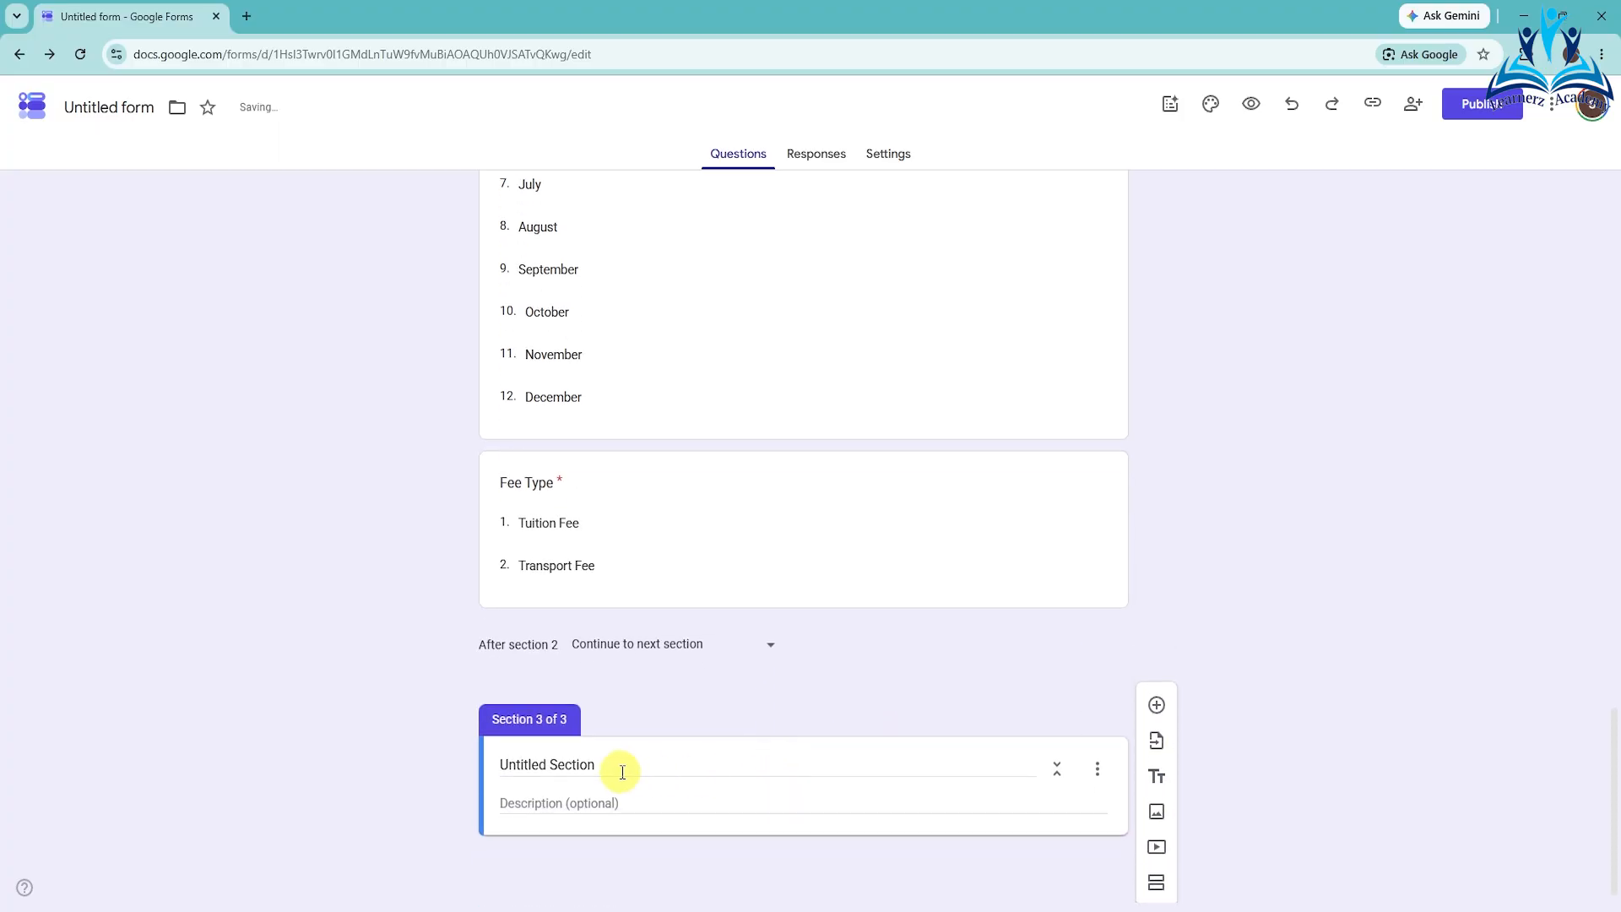
pyautogui.click(590, 764)
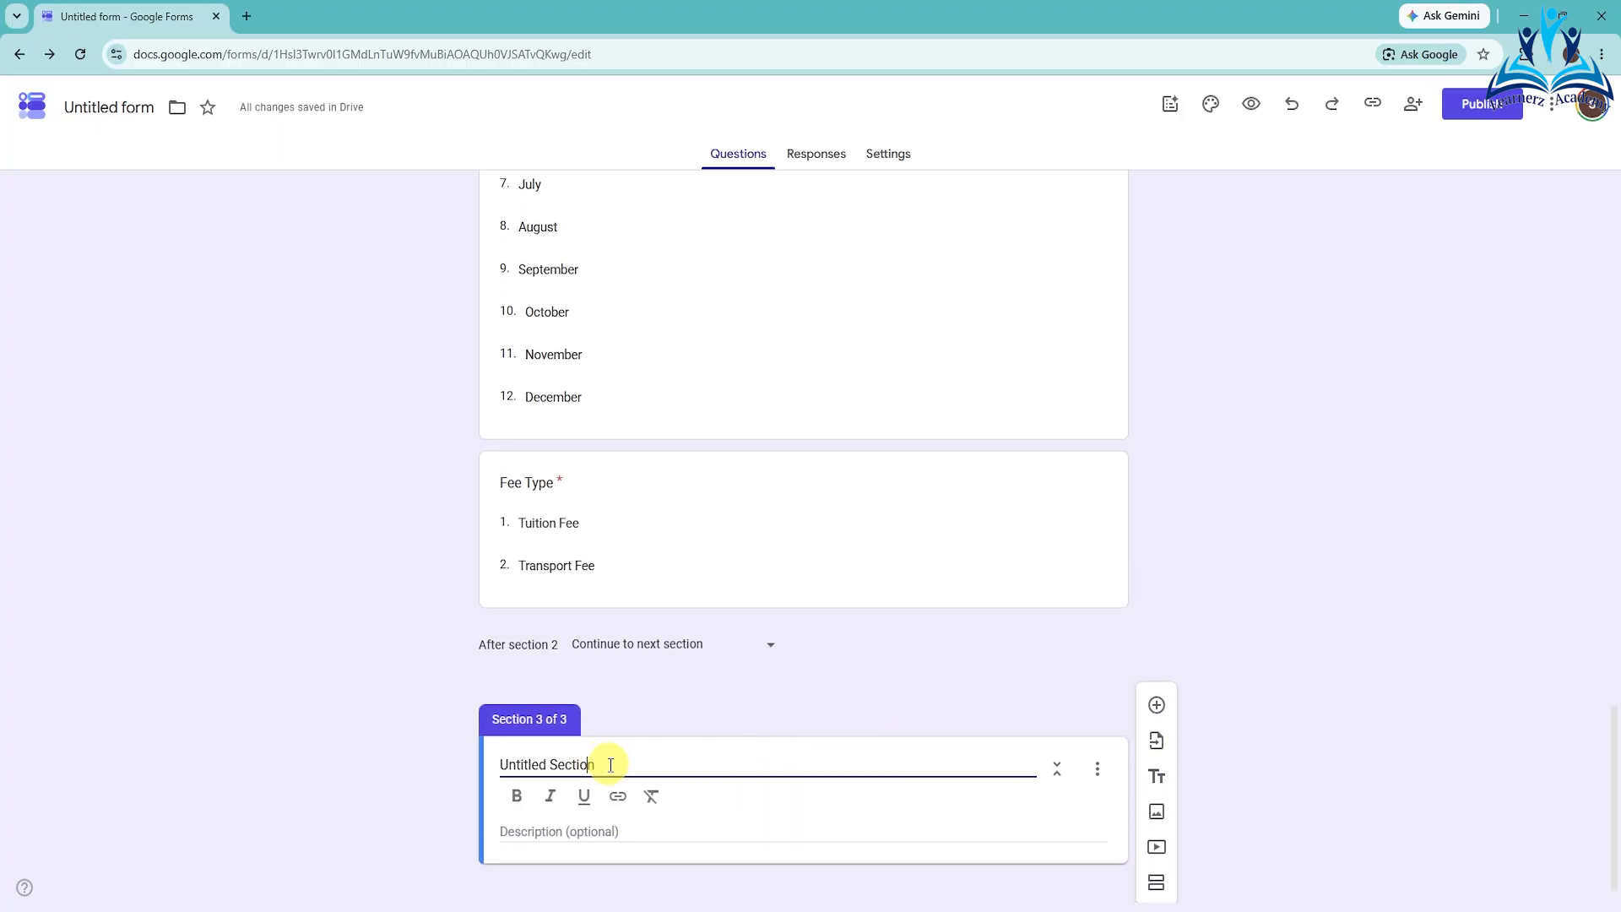
pyautogui.moveTo(592, 763); pyautogui.dragTo(498, 761)
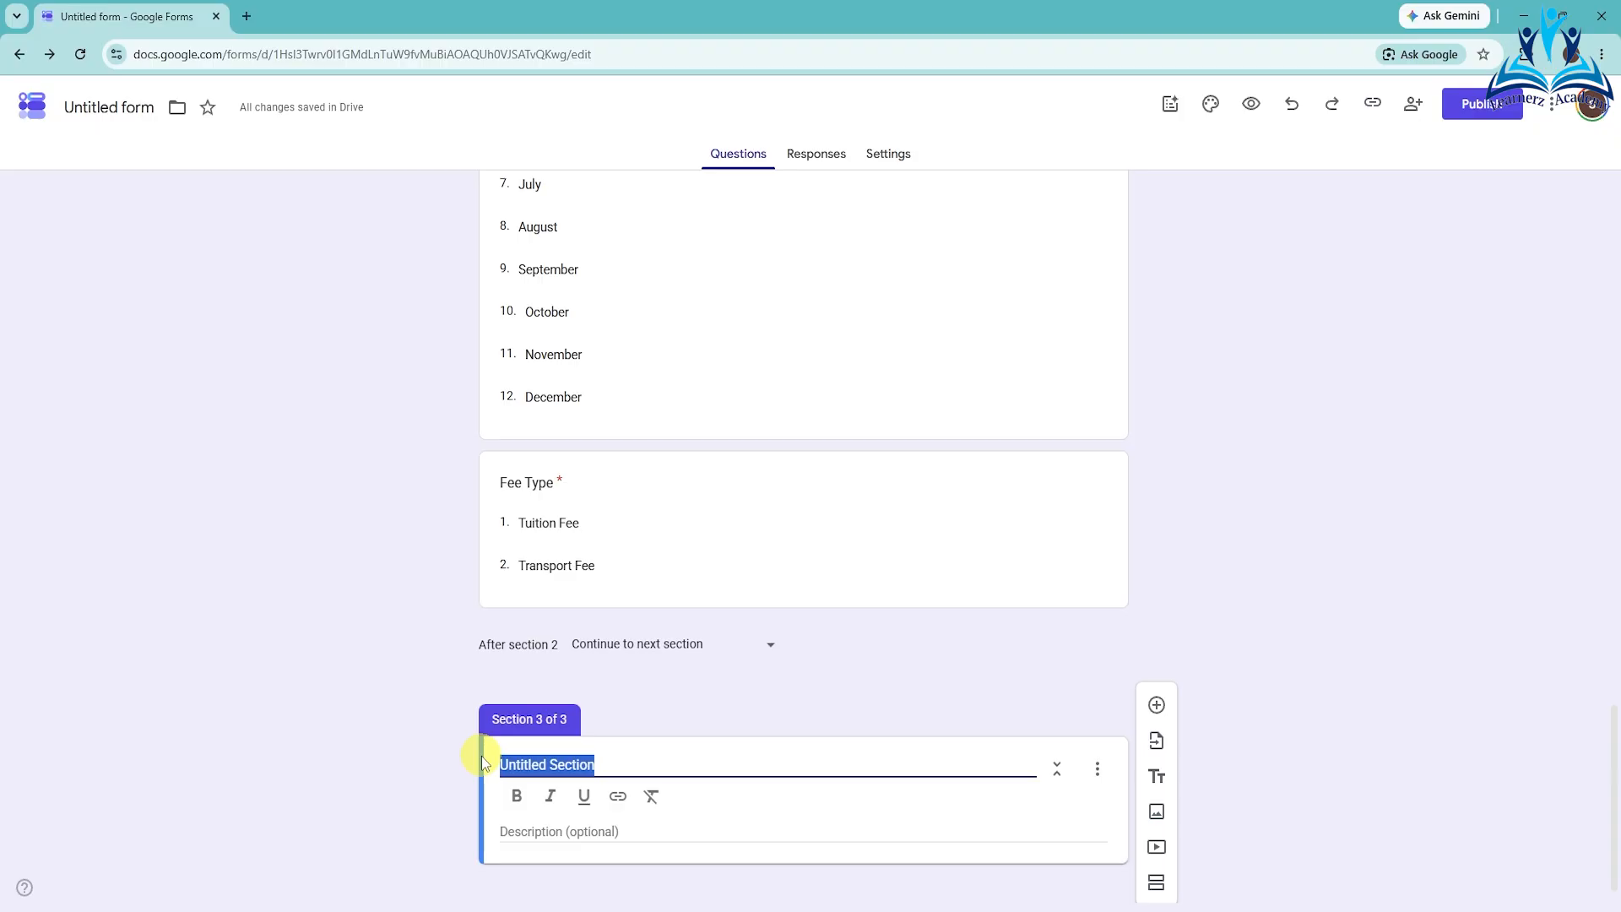
pyautogui.write('Tuit')
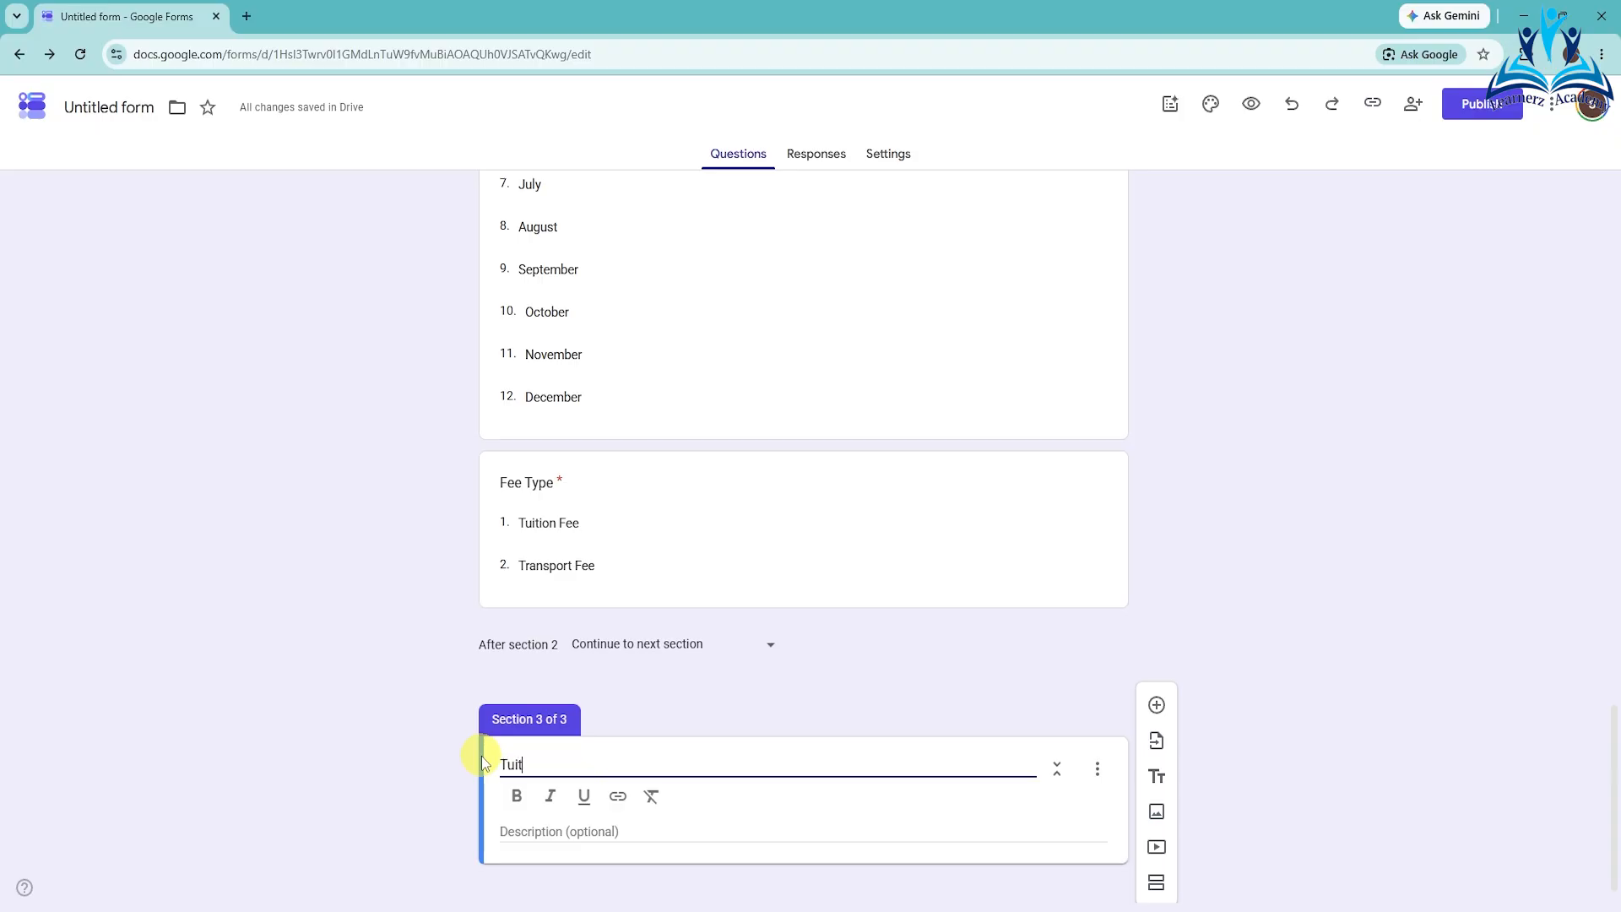
pyautogui.write('ion Fee')
# - Add a short-answer question titled "Amount payable" to the Tuition Fee section, fixing the missing letter in its title
pyautogui.click(1156, 706)
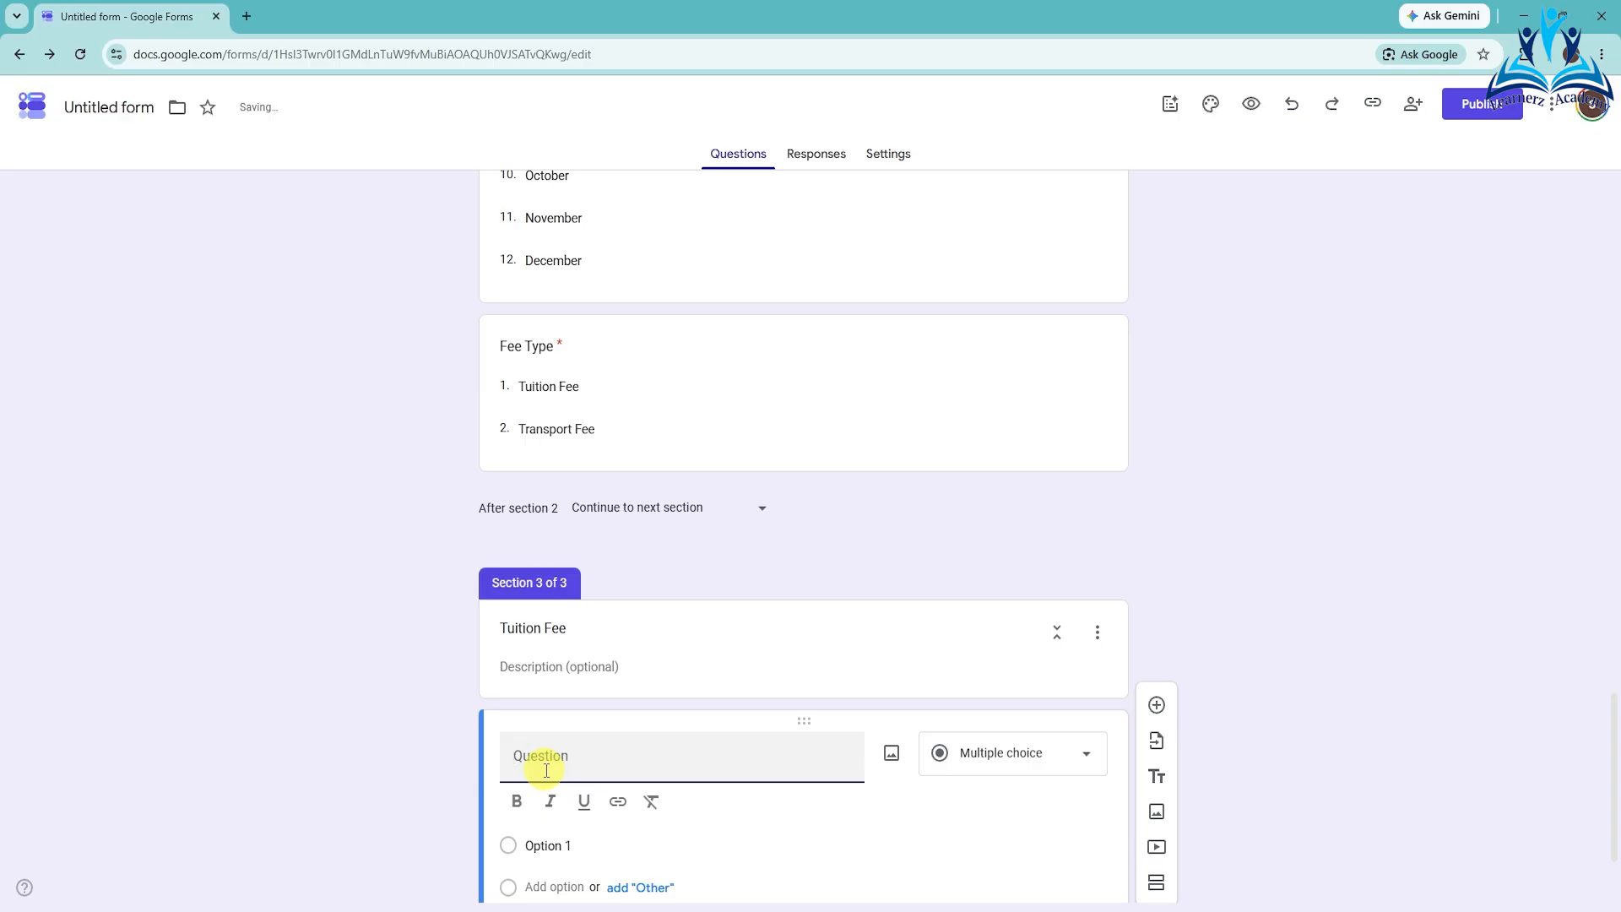
pyautogui.write('Amou')
pyautogui.write('nt P')
pyautogui.write('ayabl')
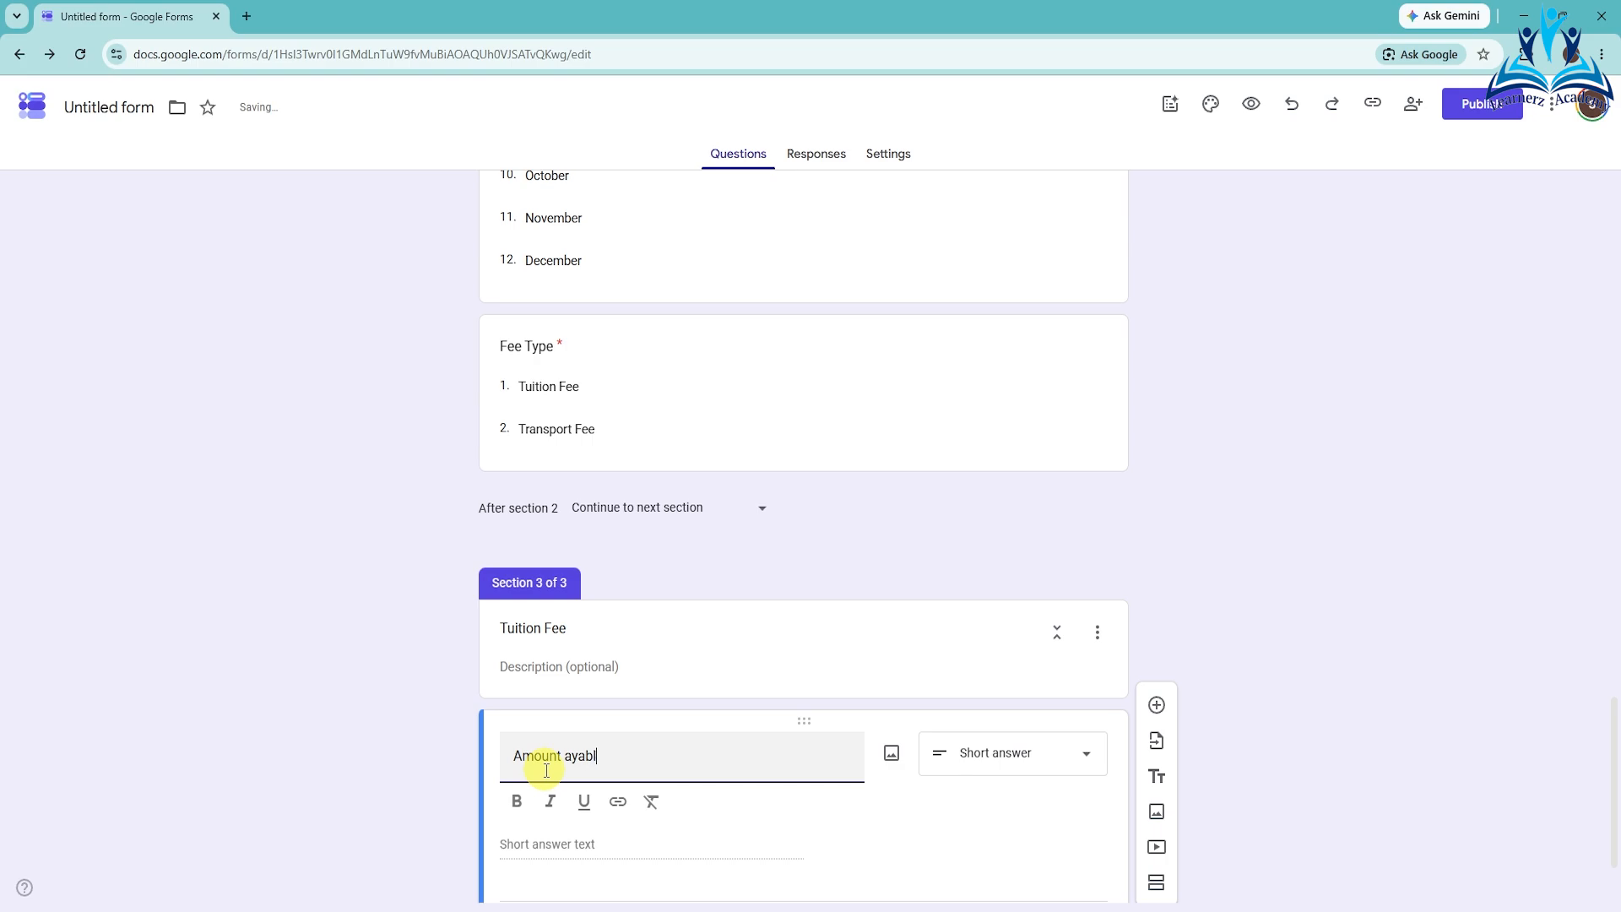
pyautogui.write('e')
pyautogui.click(566, 754)
pyautogui.write('p')
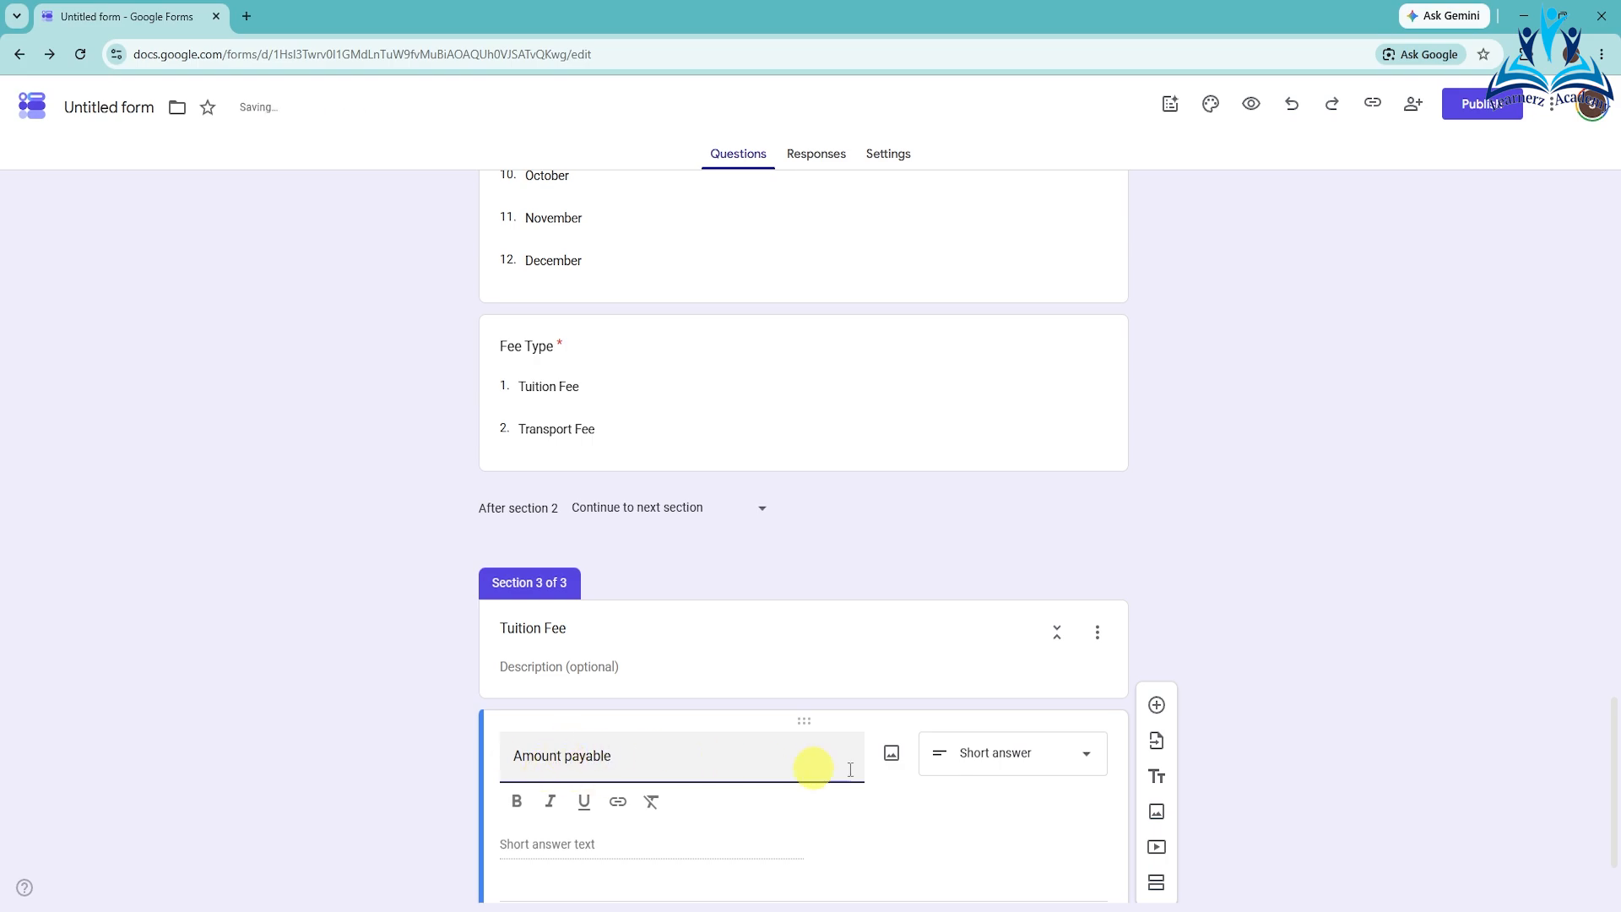
pyautogui.scroll(-2, 1000, 762)
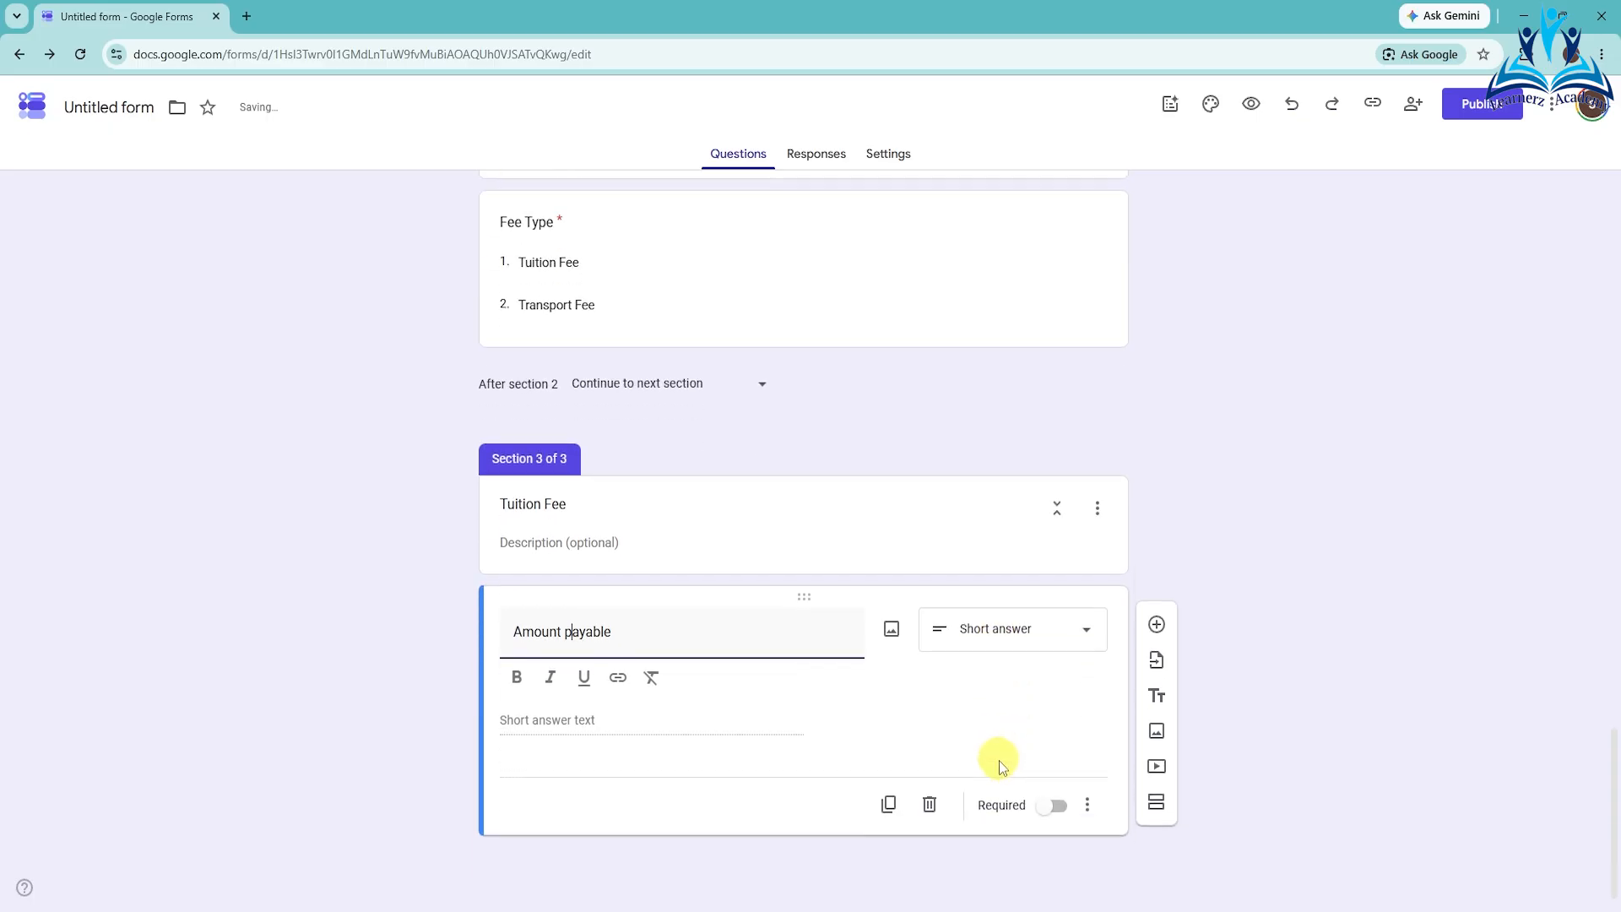
pyautogui.click(1056, 806)
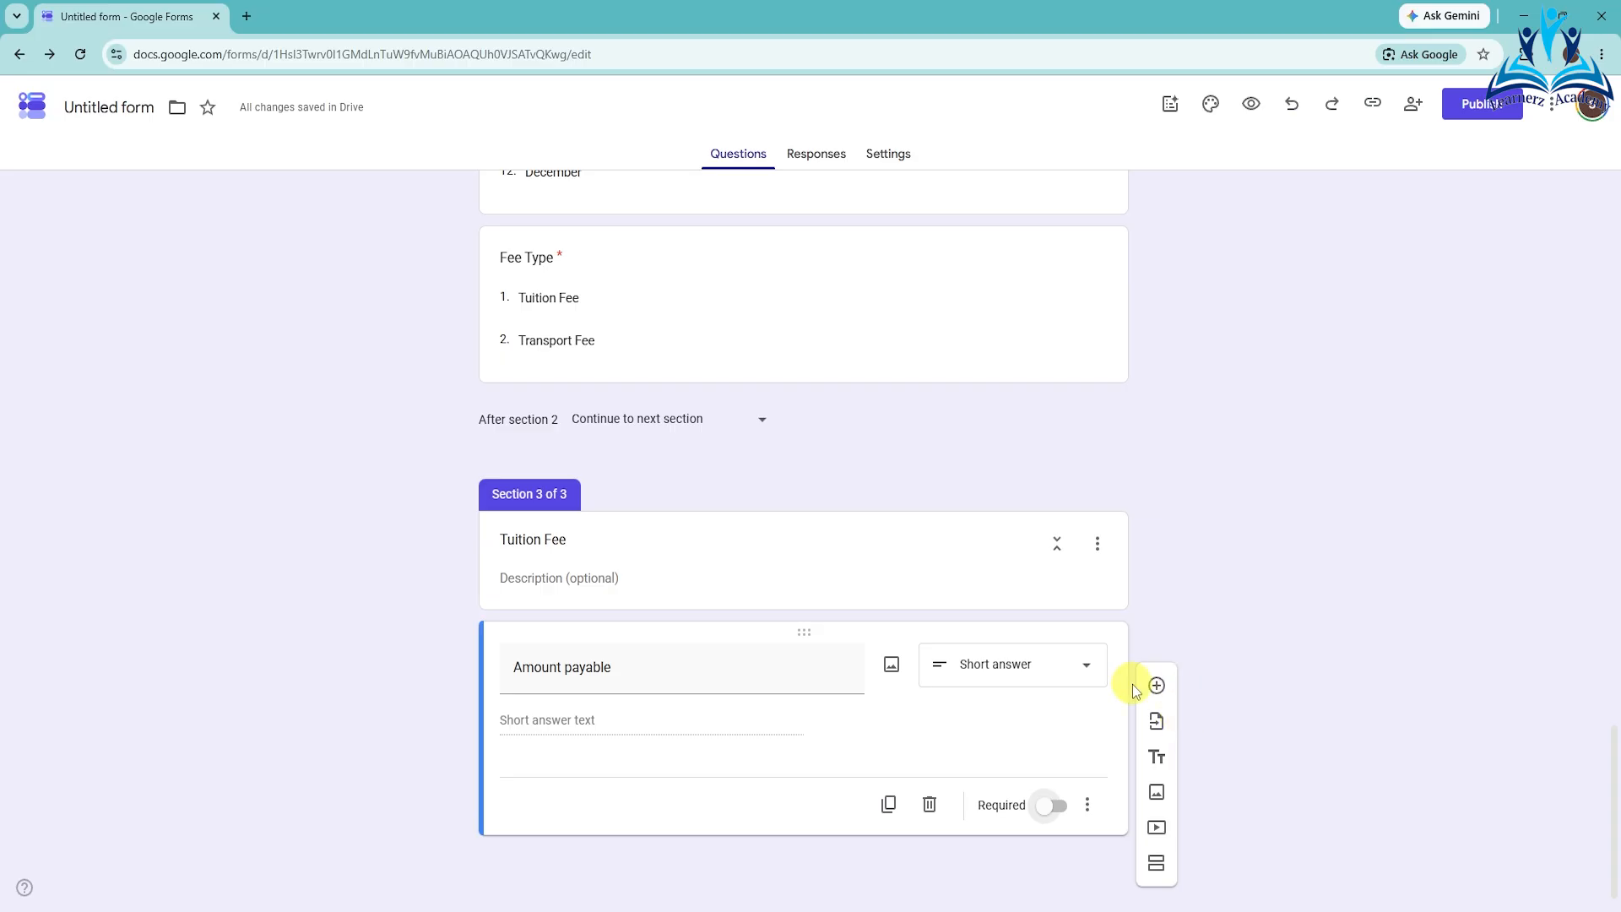
# - Add a dropdown question titled "Payment Method" below Amount payable in the Tuition Fee section
pyautogui.click(1156, 685)
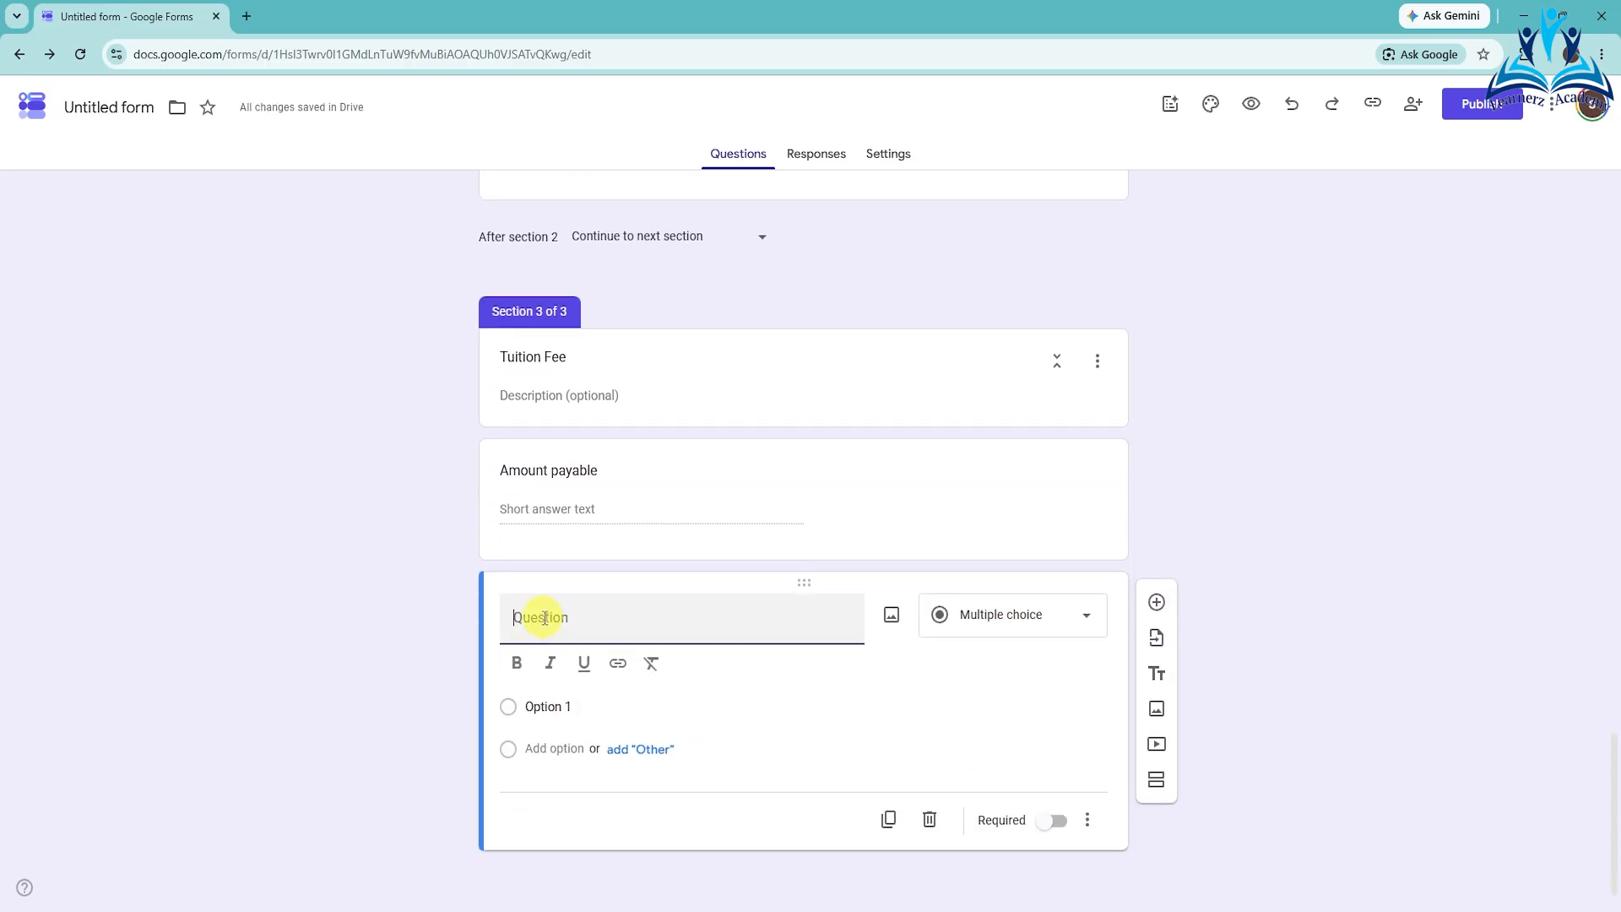
pyautogui.write('Payment Method')
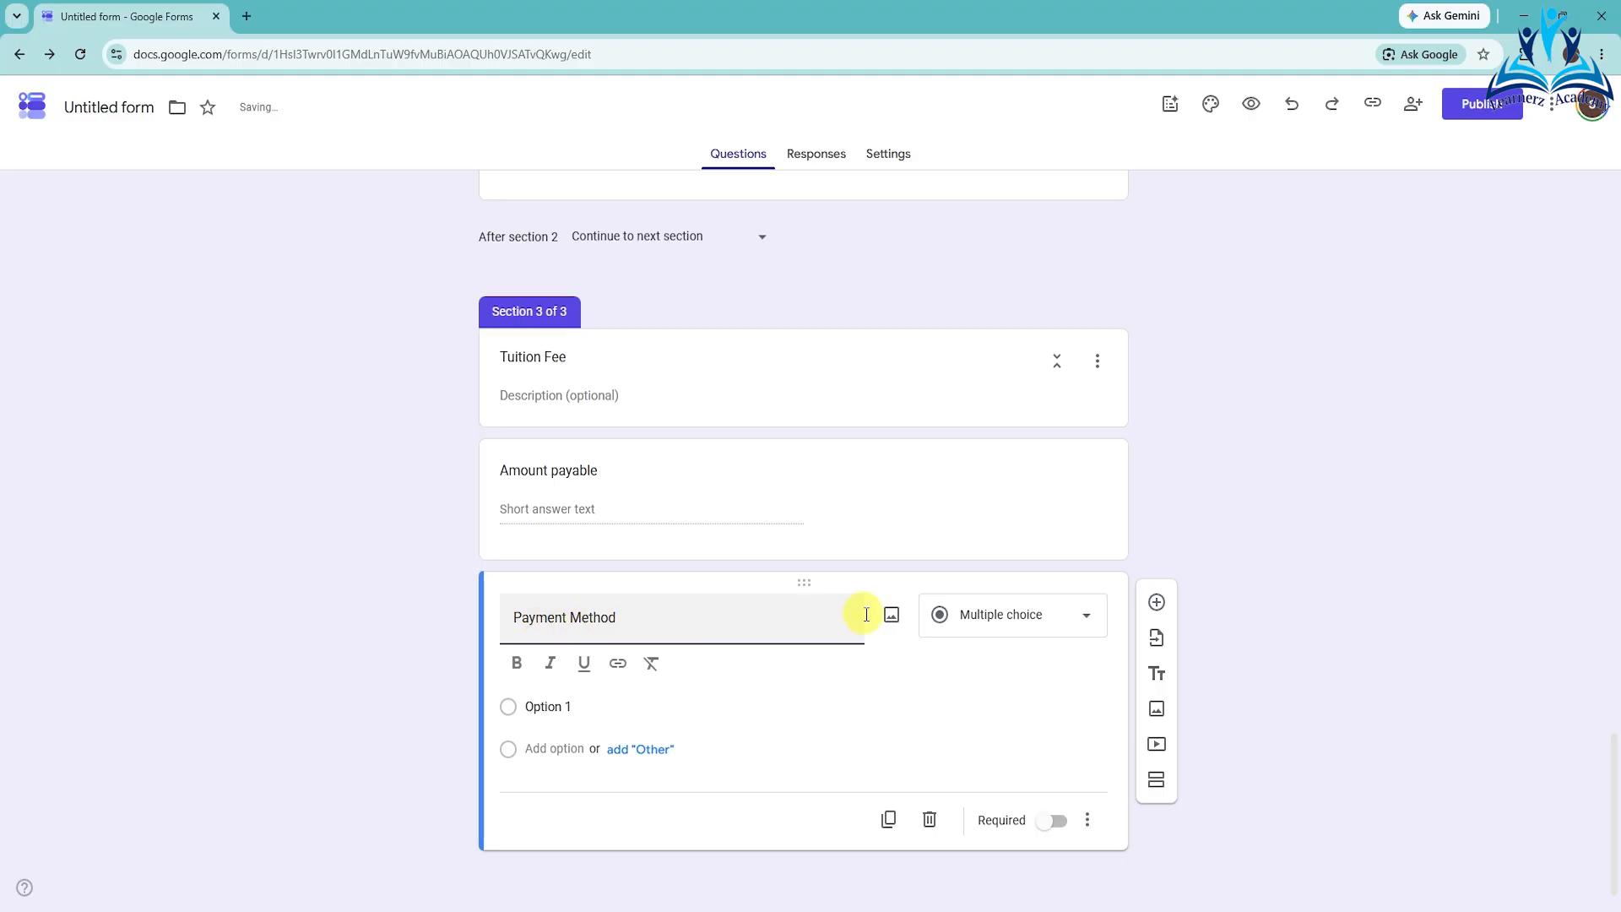
pyautogui.click(1001, 625)
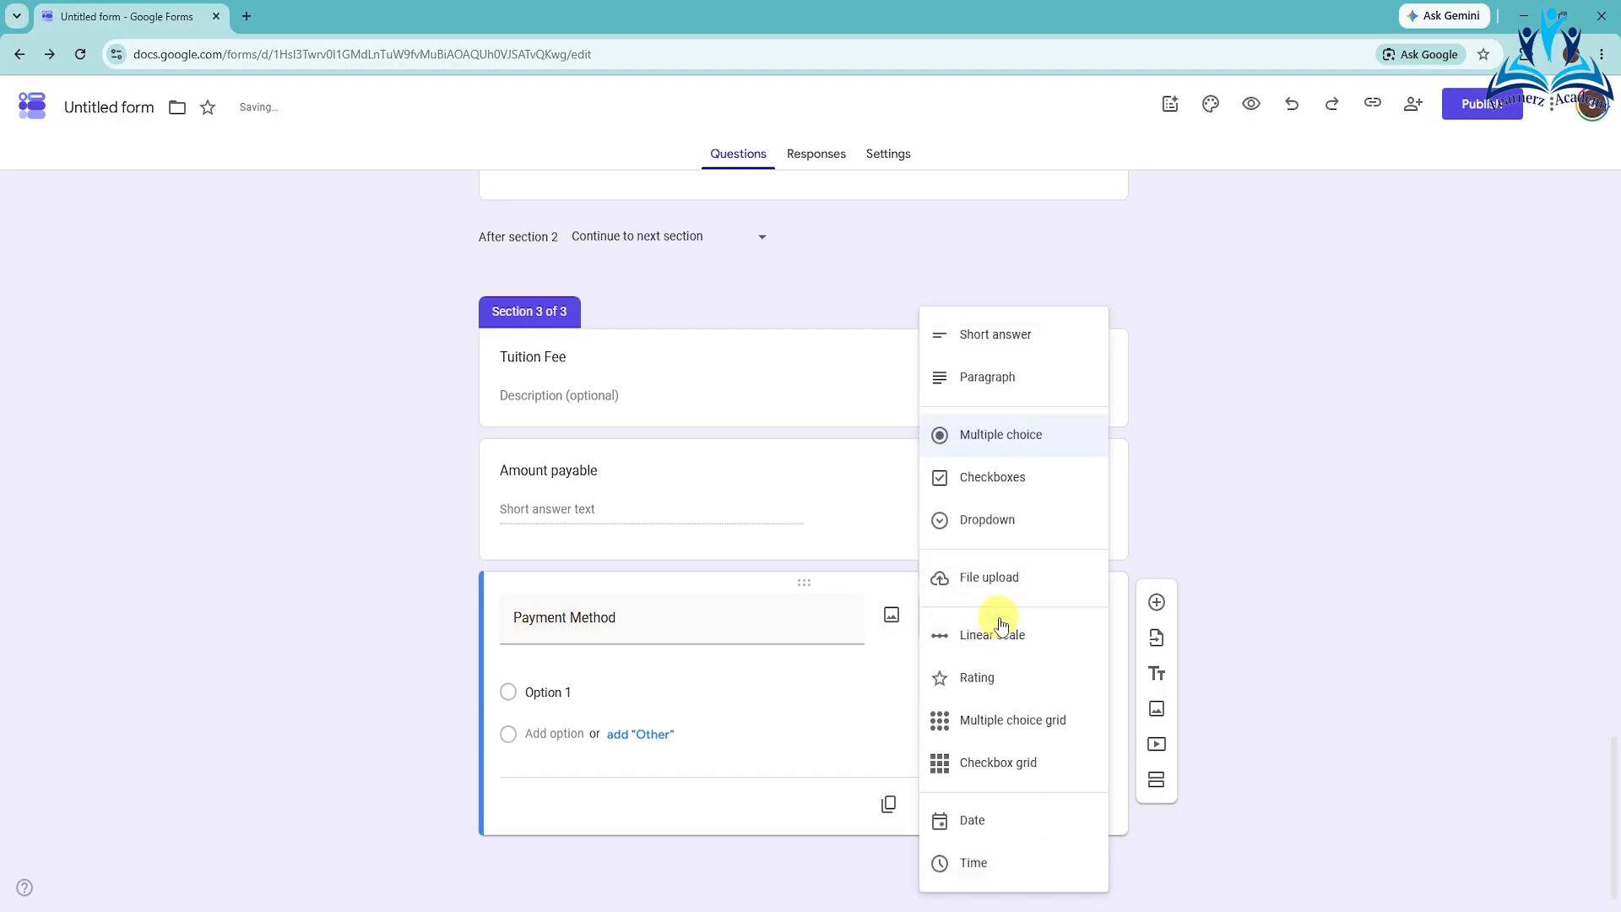
pyautogui.click(1003, 525)
# - Enter "UPI" and "Net Banking" as the two options of the Payment Method dropdown
pyautogui.click(512, 692)
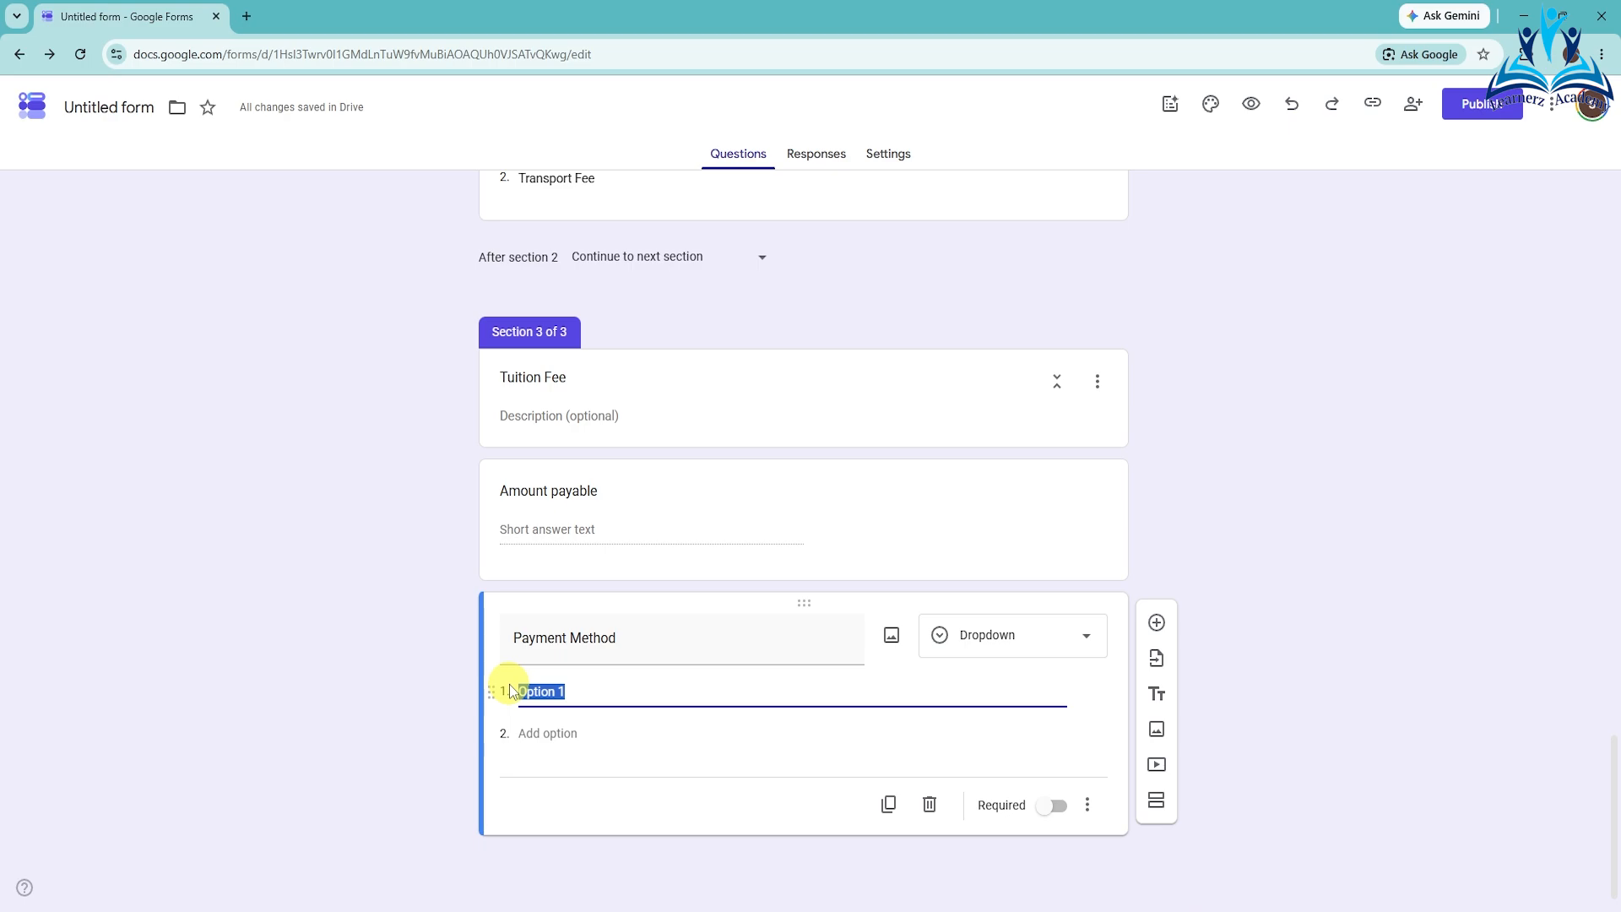
pyautogui.write('UPI')
pyautogui.click(567, 735)
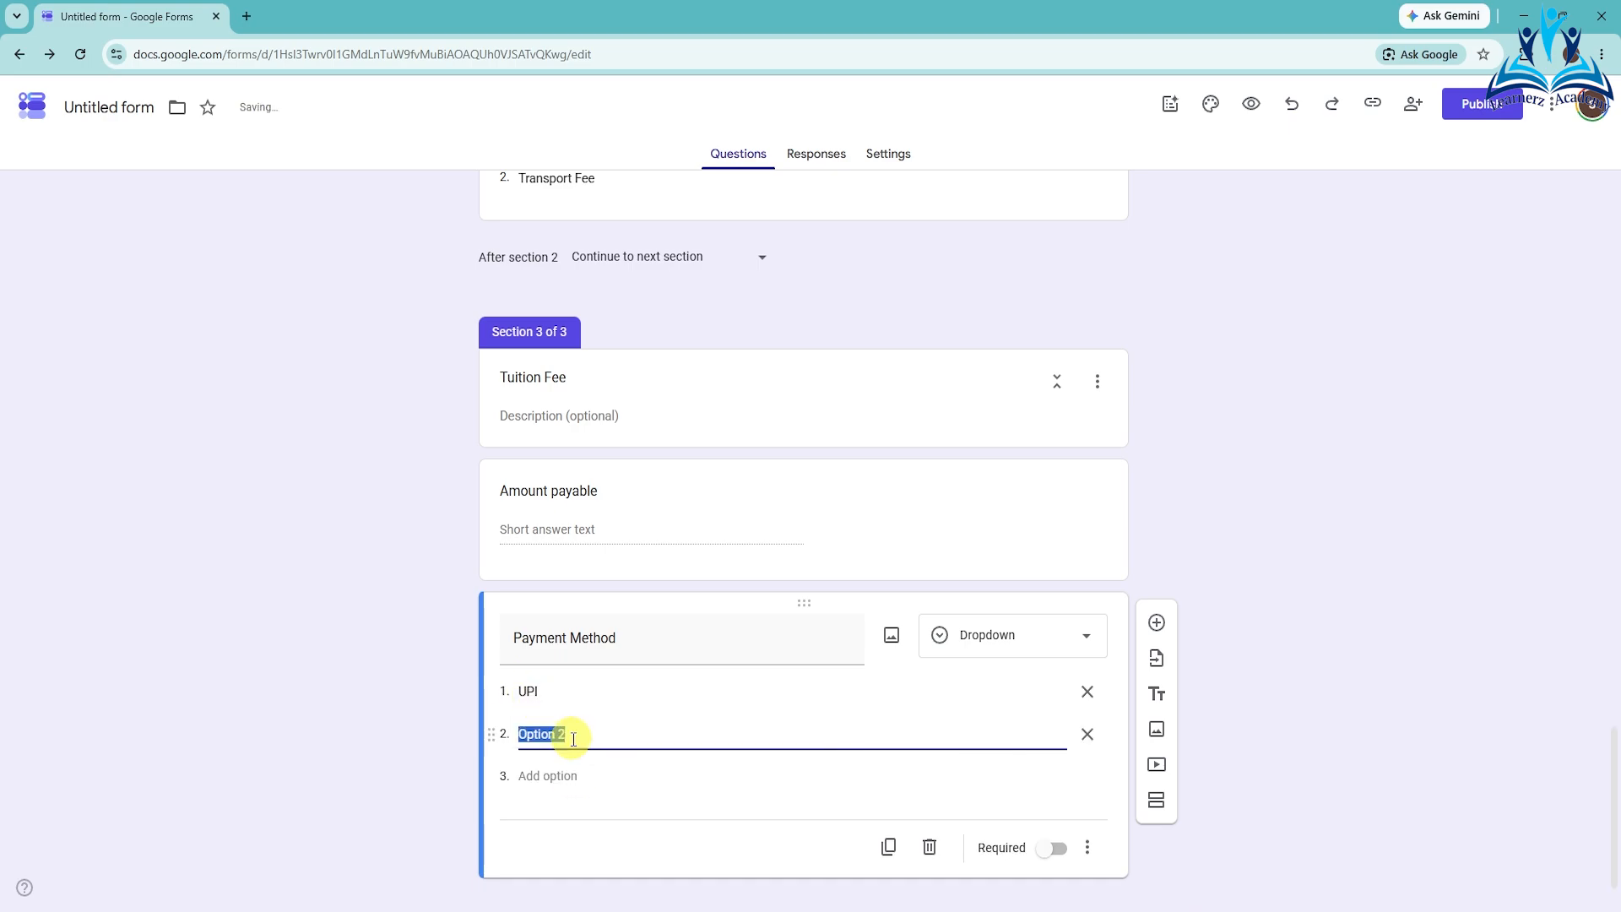
pyautogui.write('Net Banking')
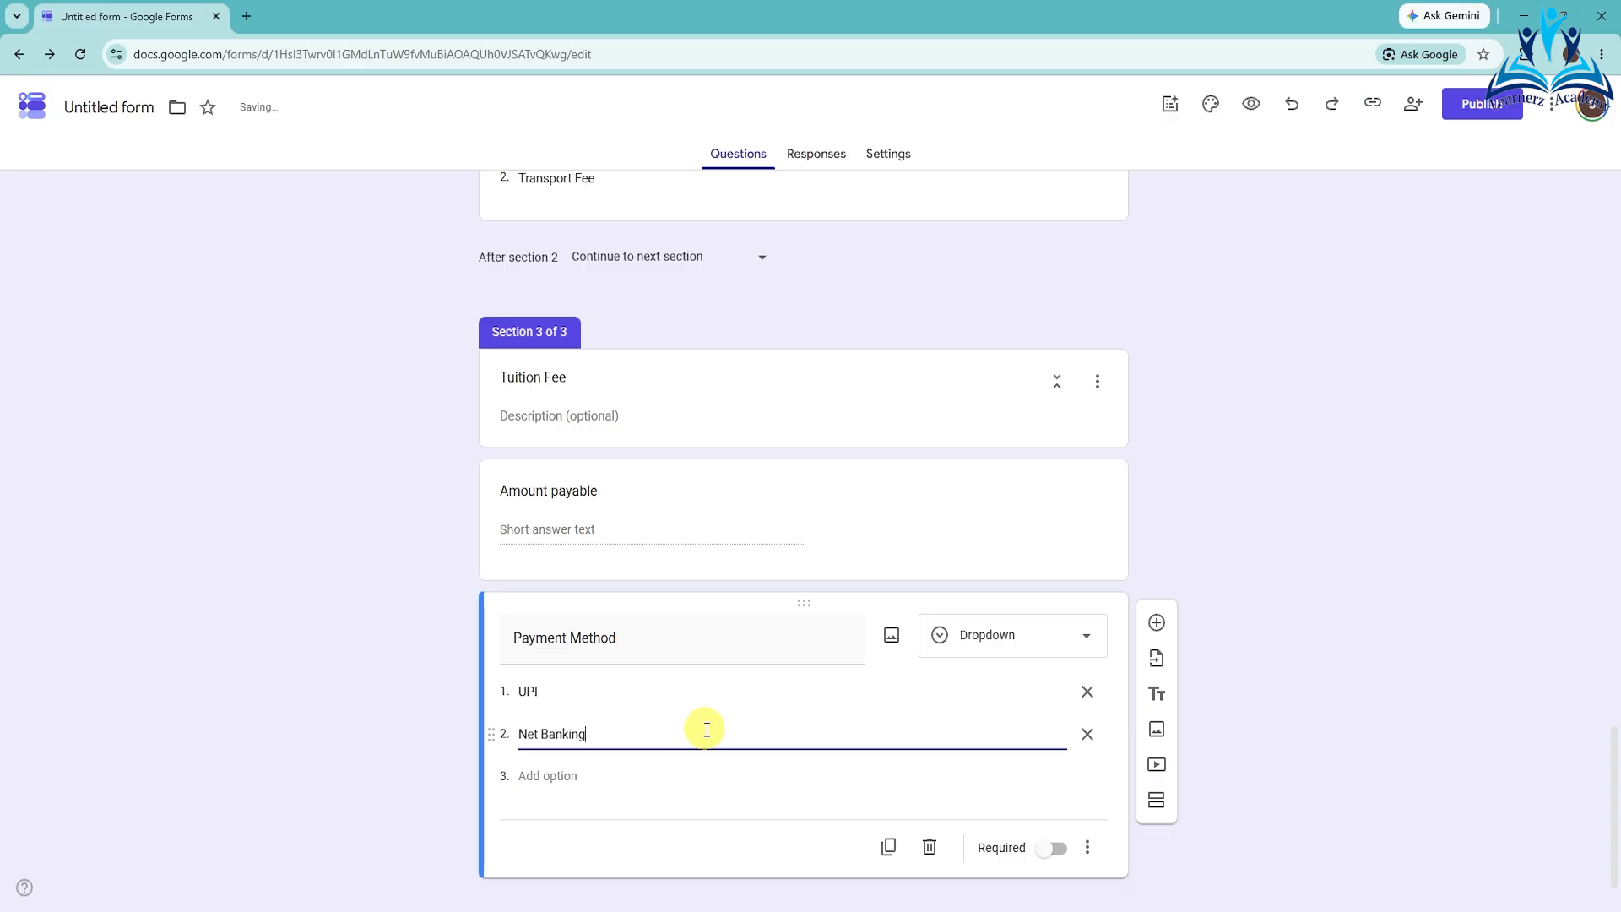
pyautogui.scroll(-1, 707, 730)
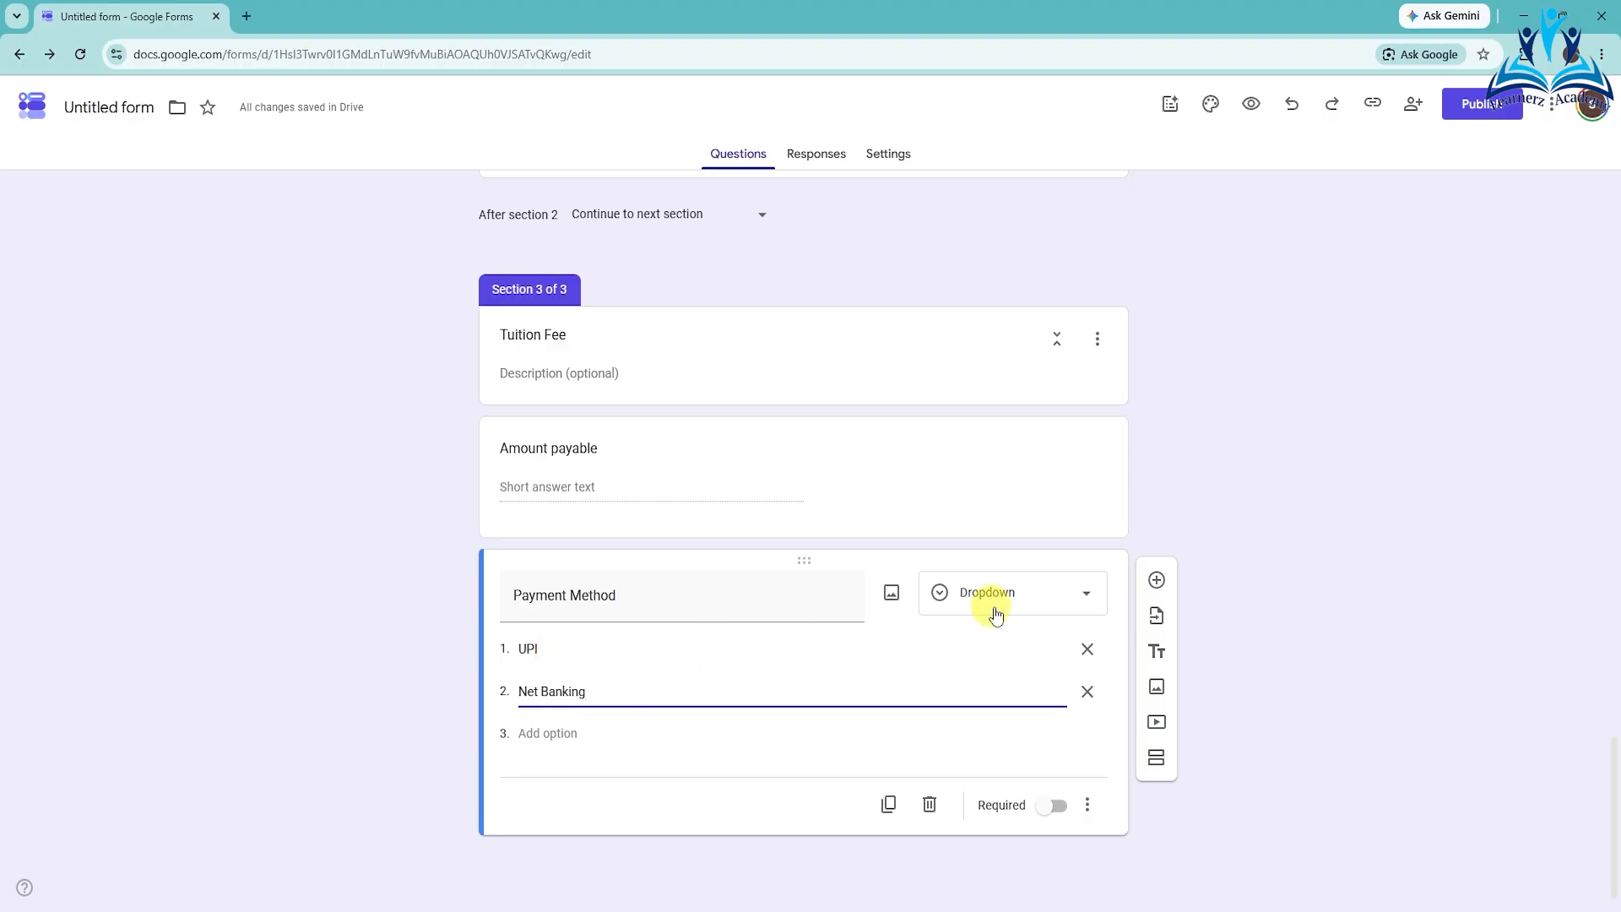
# - Make Payment Method required and enable going to a section based on its answer
pyautogui.click(1053, 804)
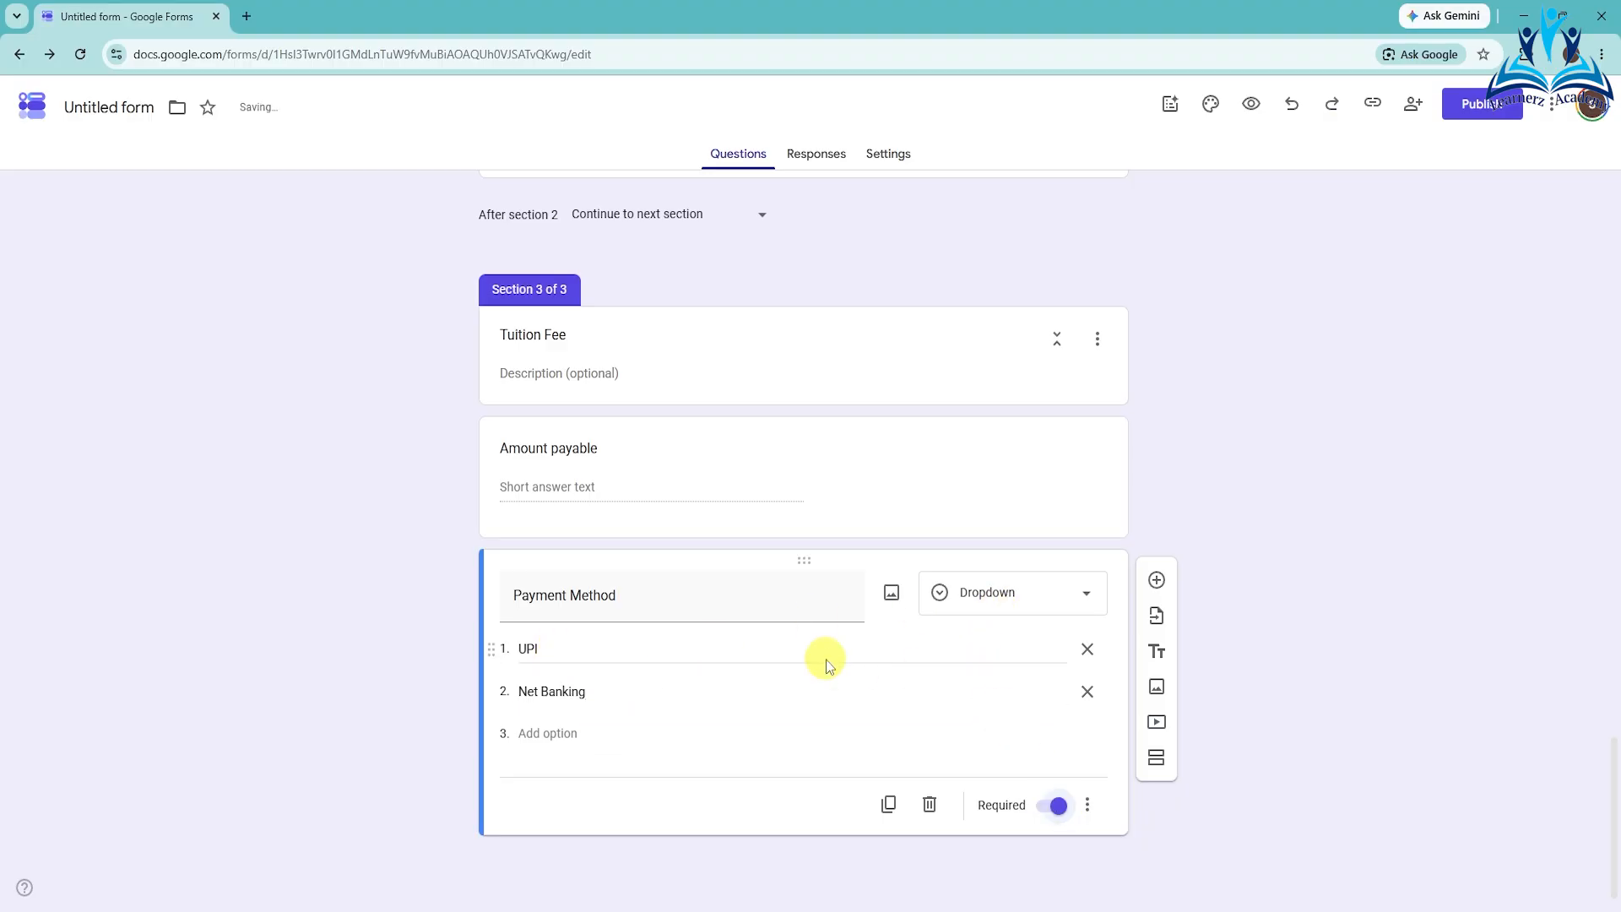
pyautogui.click(826, 651)
pyautogui.click(1087, 804)
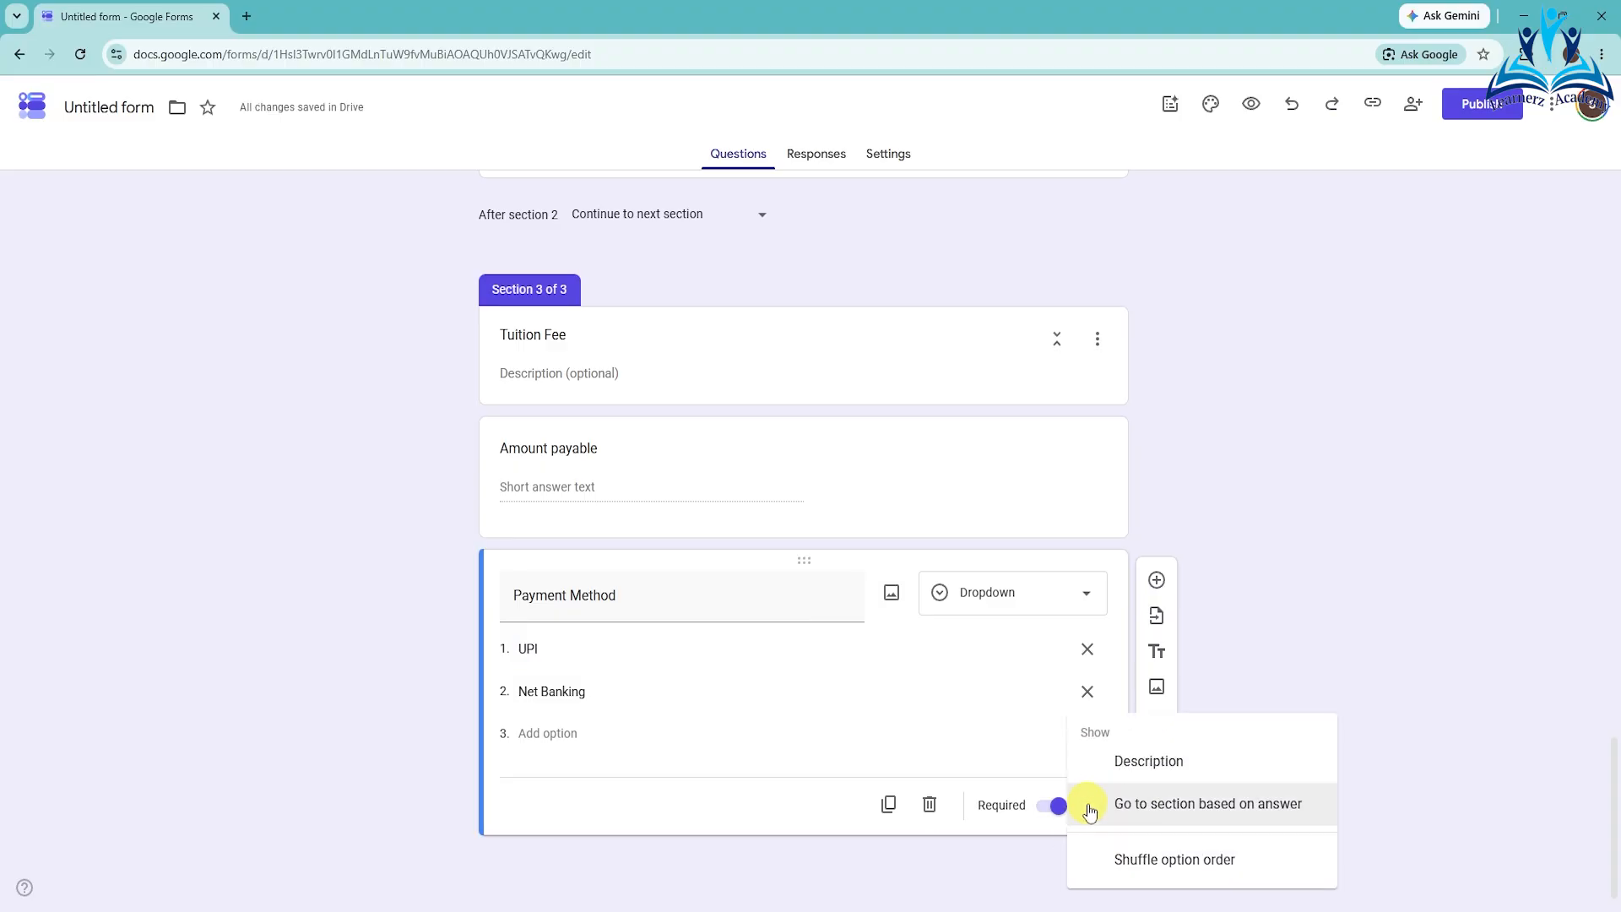
pyautogui.click(1180, 804)
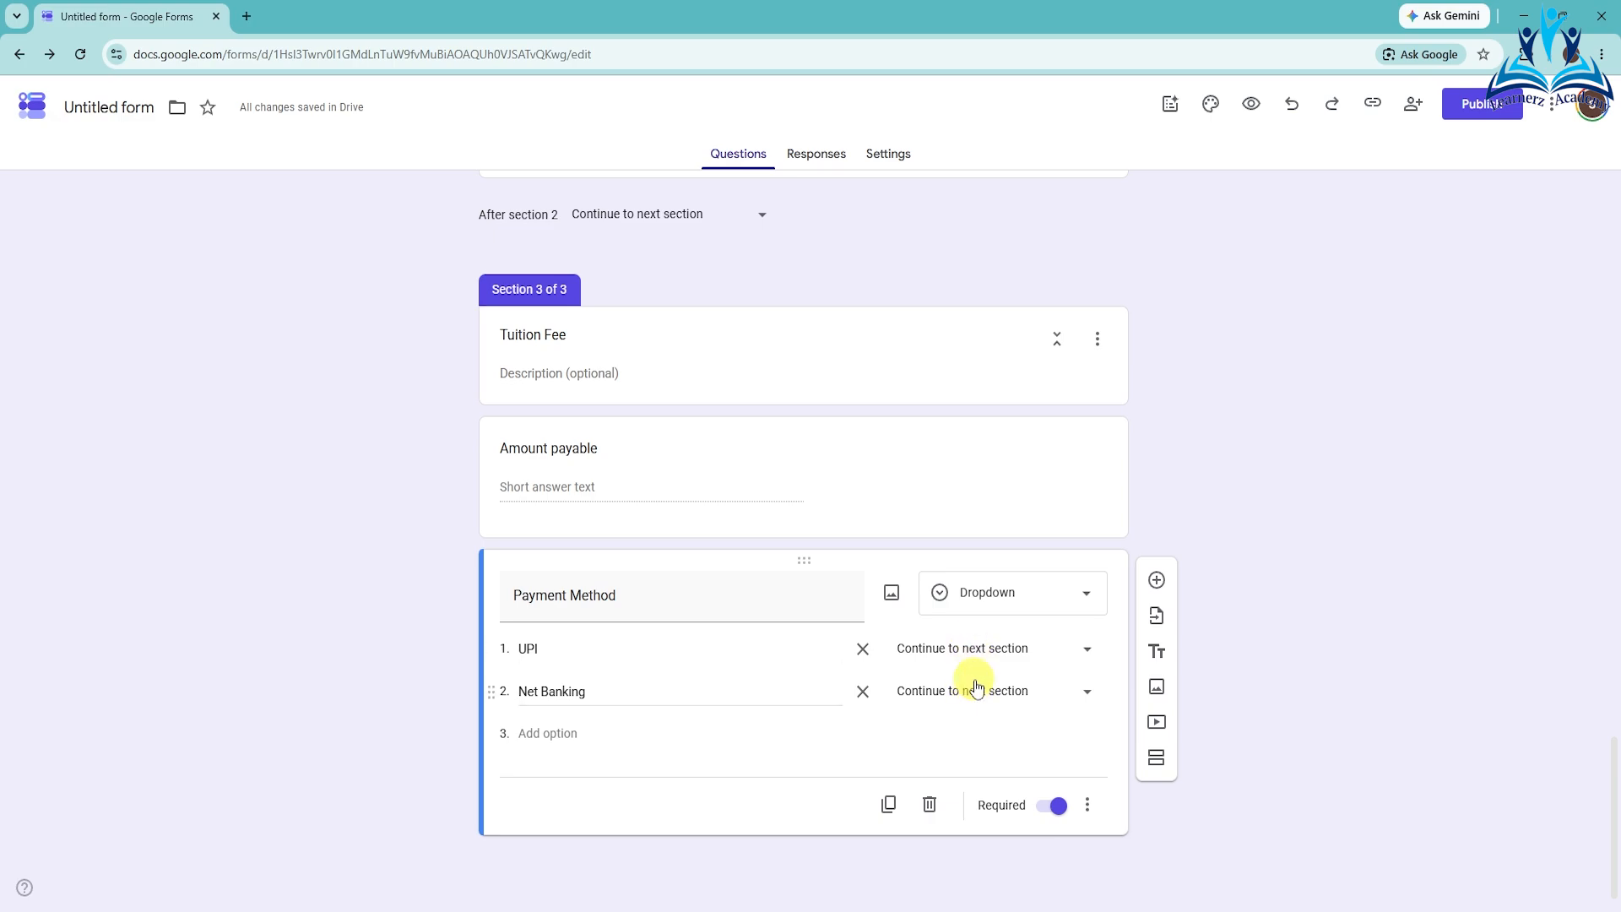
pyautogui.scroll(9, 975, 688)
pyautogui.scroll(-3, 960, 706)
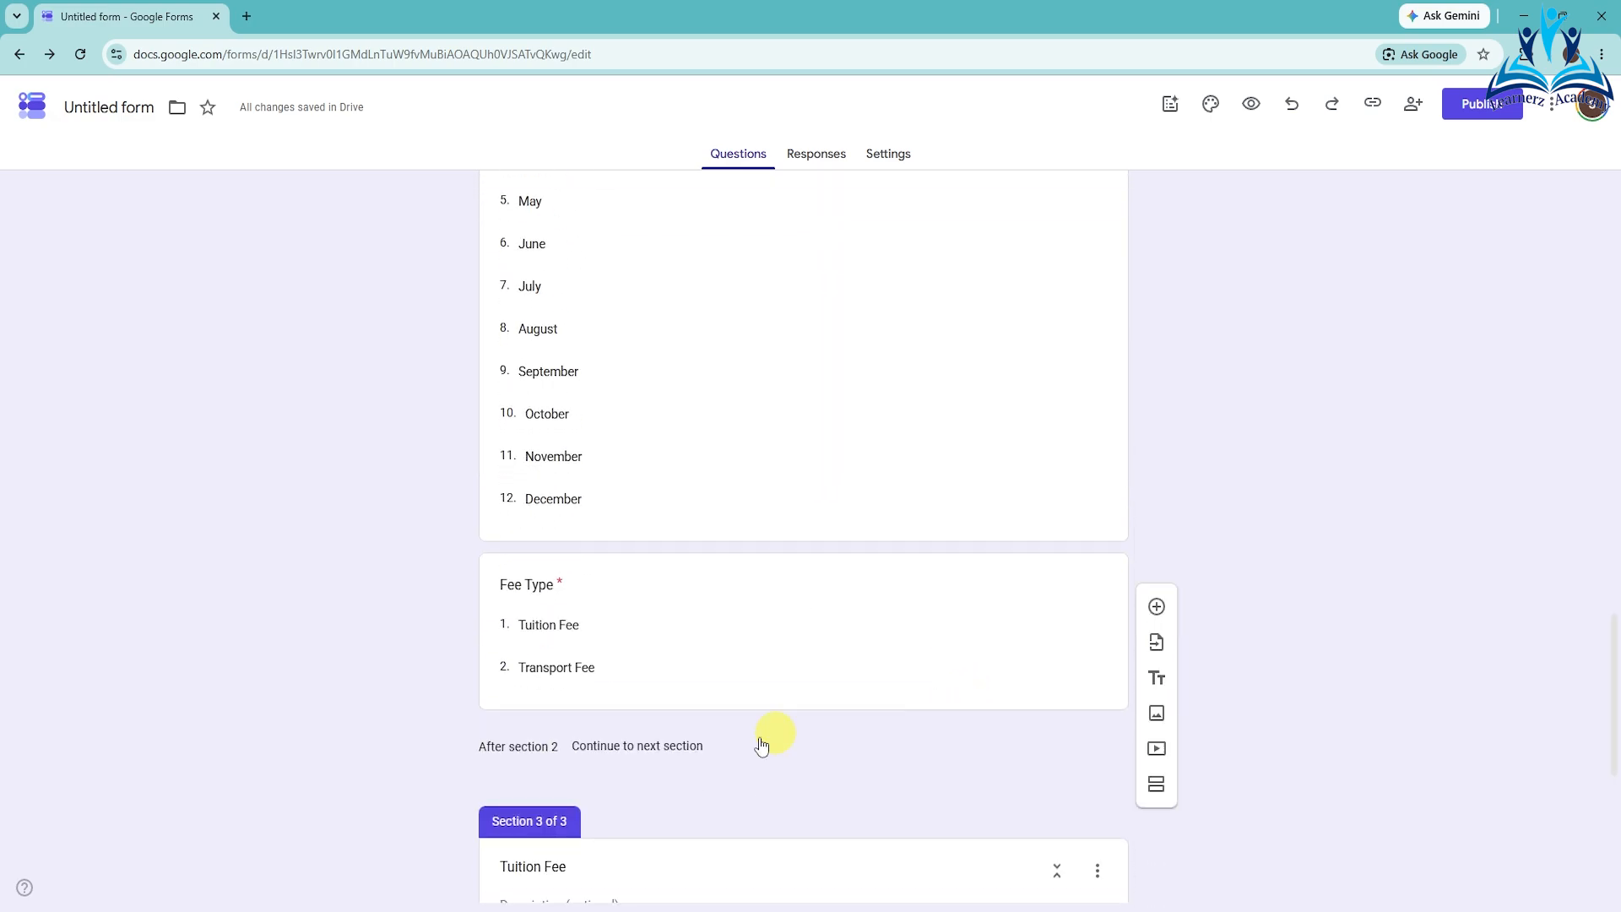
pyautogui.scroll(-6, 980, 671)
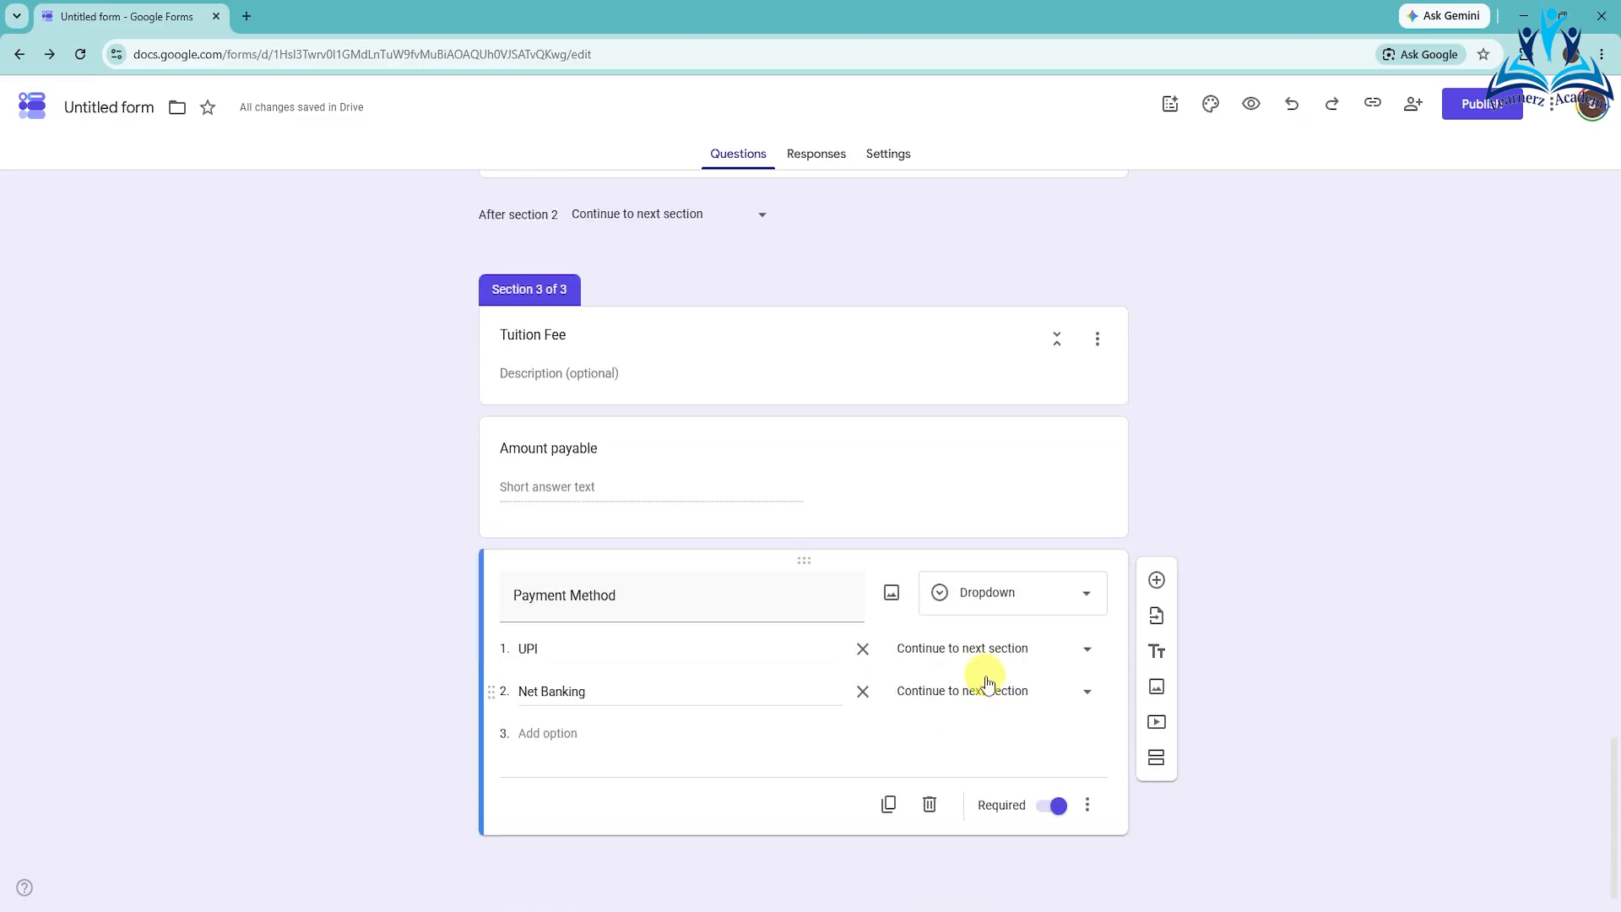
# - Duplicate the Tuition Fee section together with its Amount payable and Payment Method questions
pyautogui.click(510, 542)
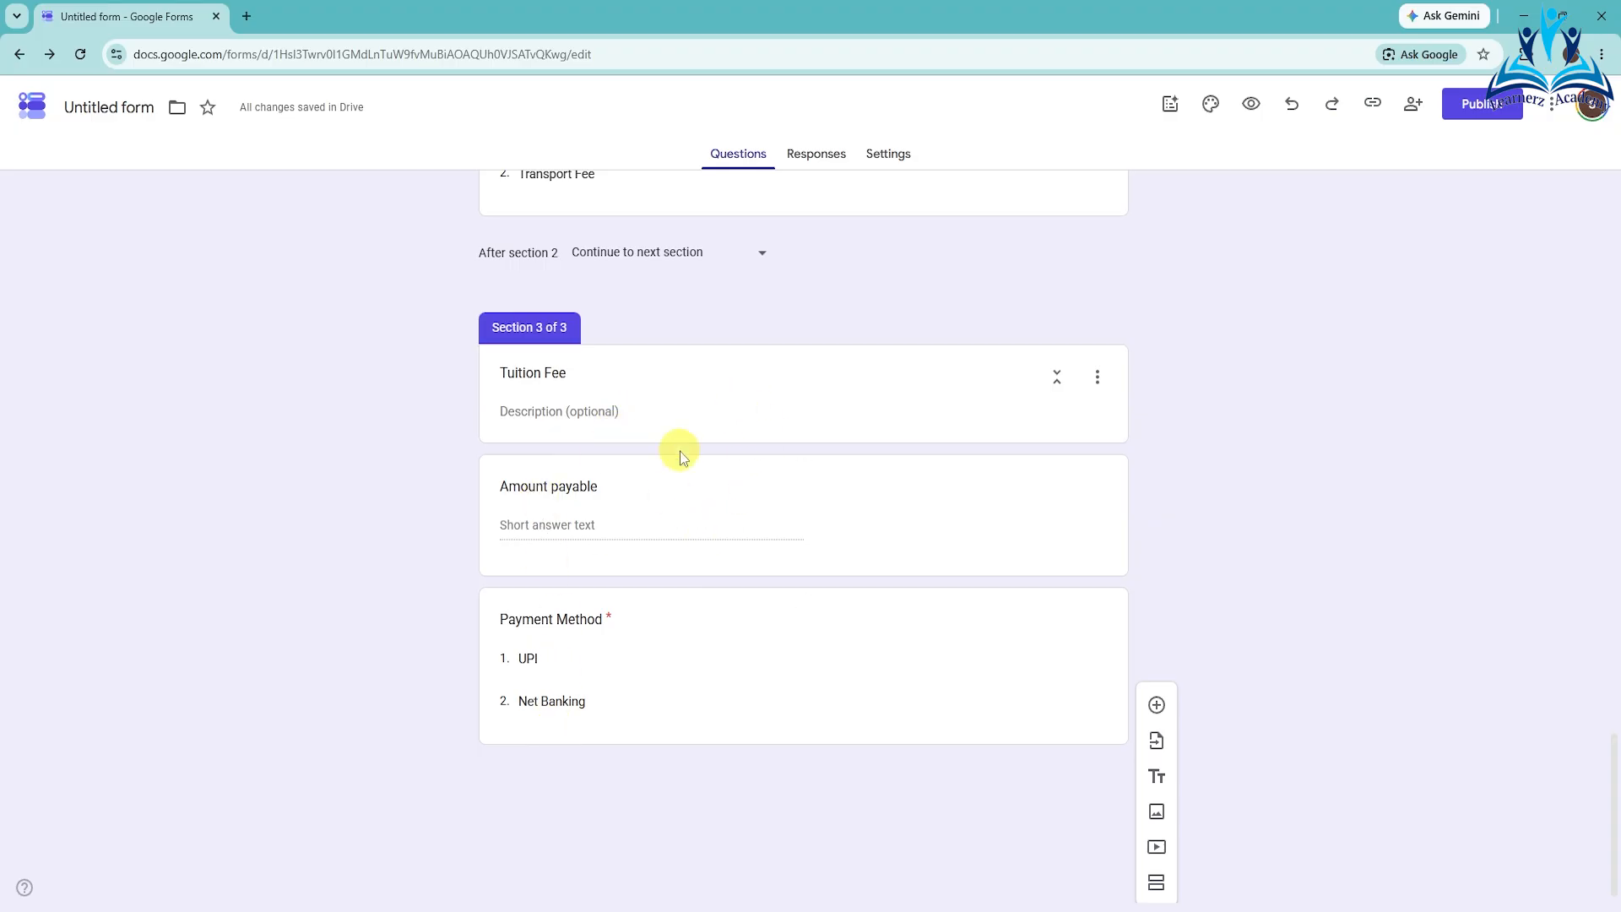
pyautogui.click(1101, 384)
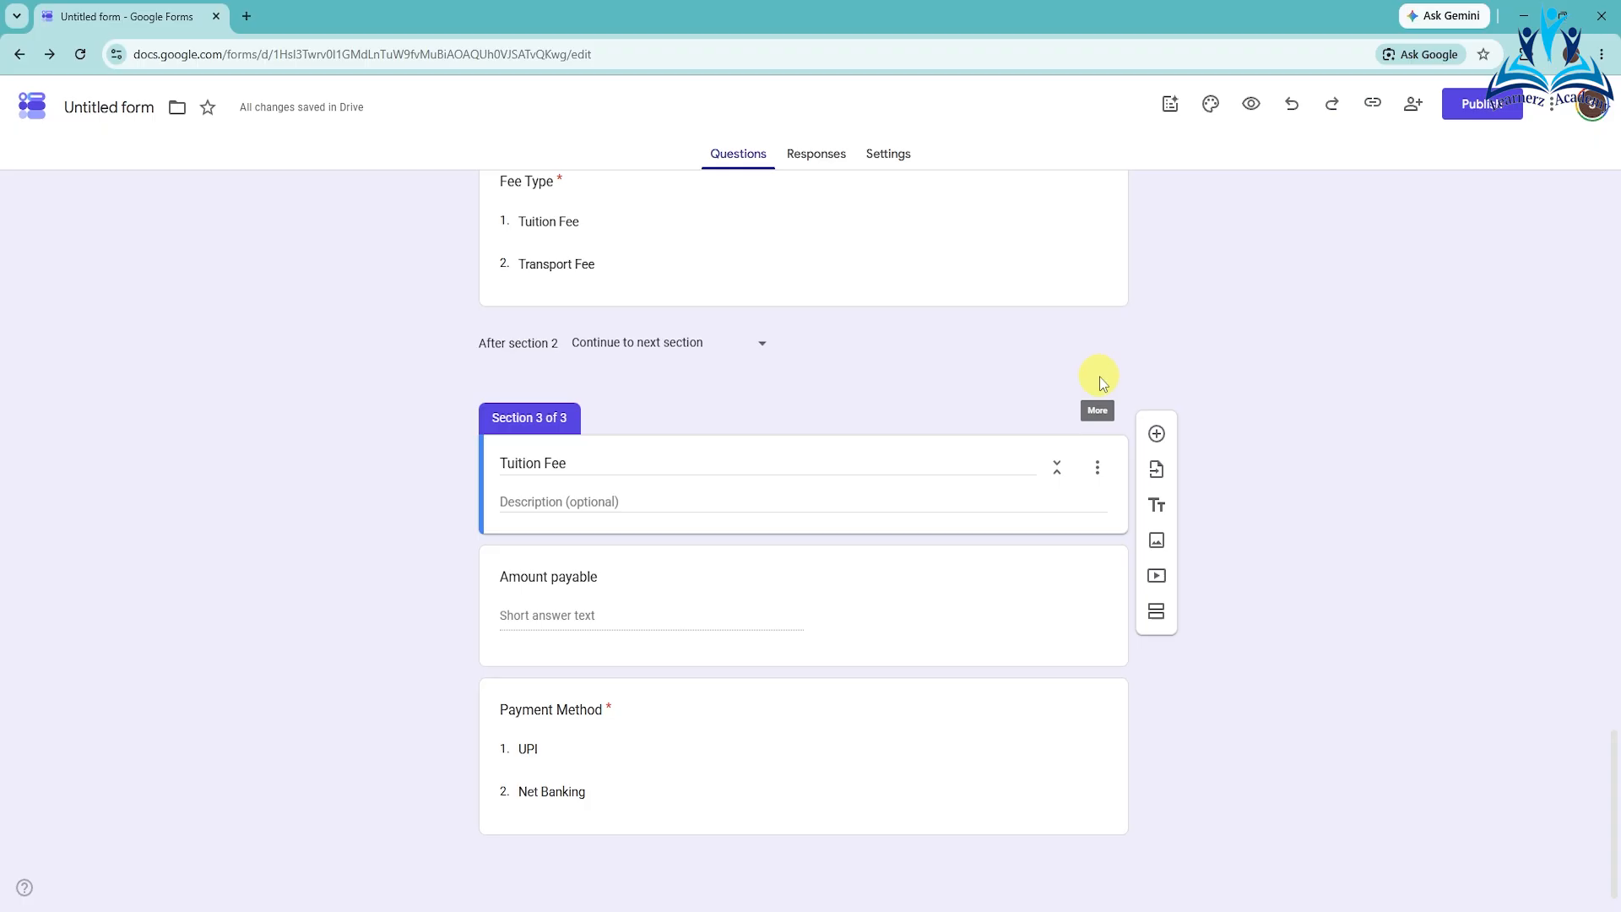
pyautogui.click(1097, 476)
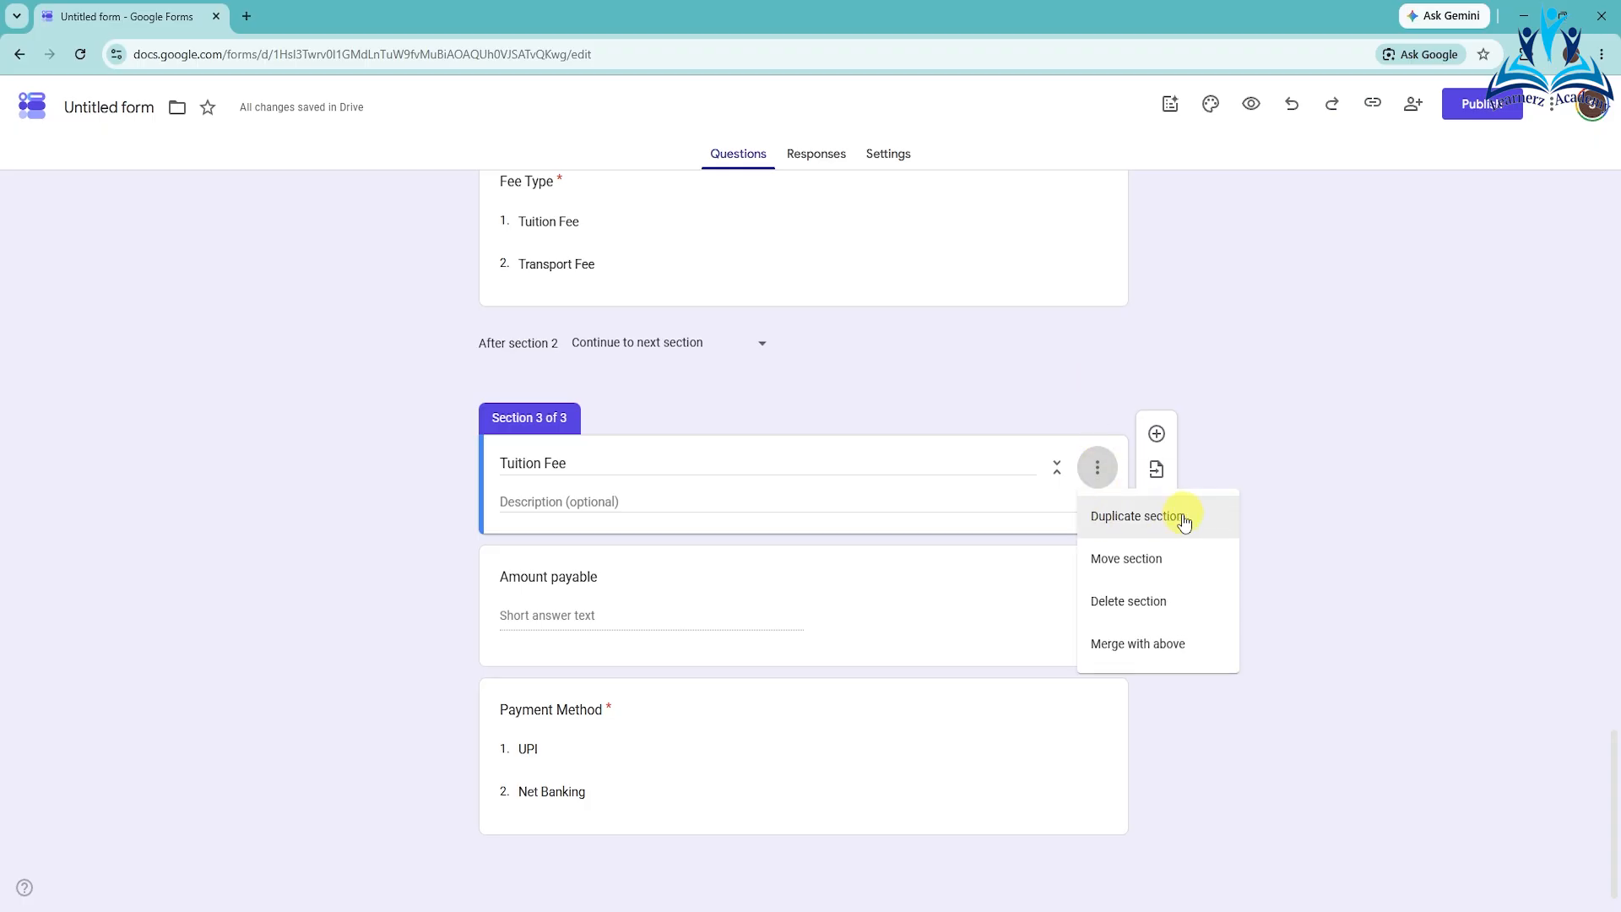
pyautogui.click(1149, 525)
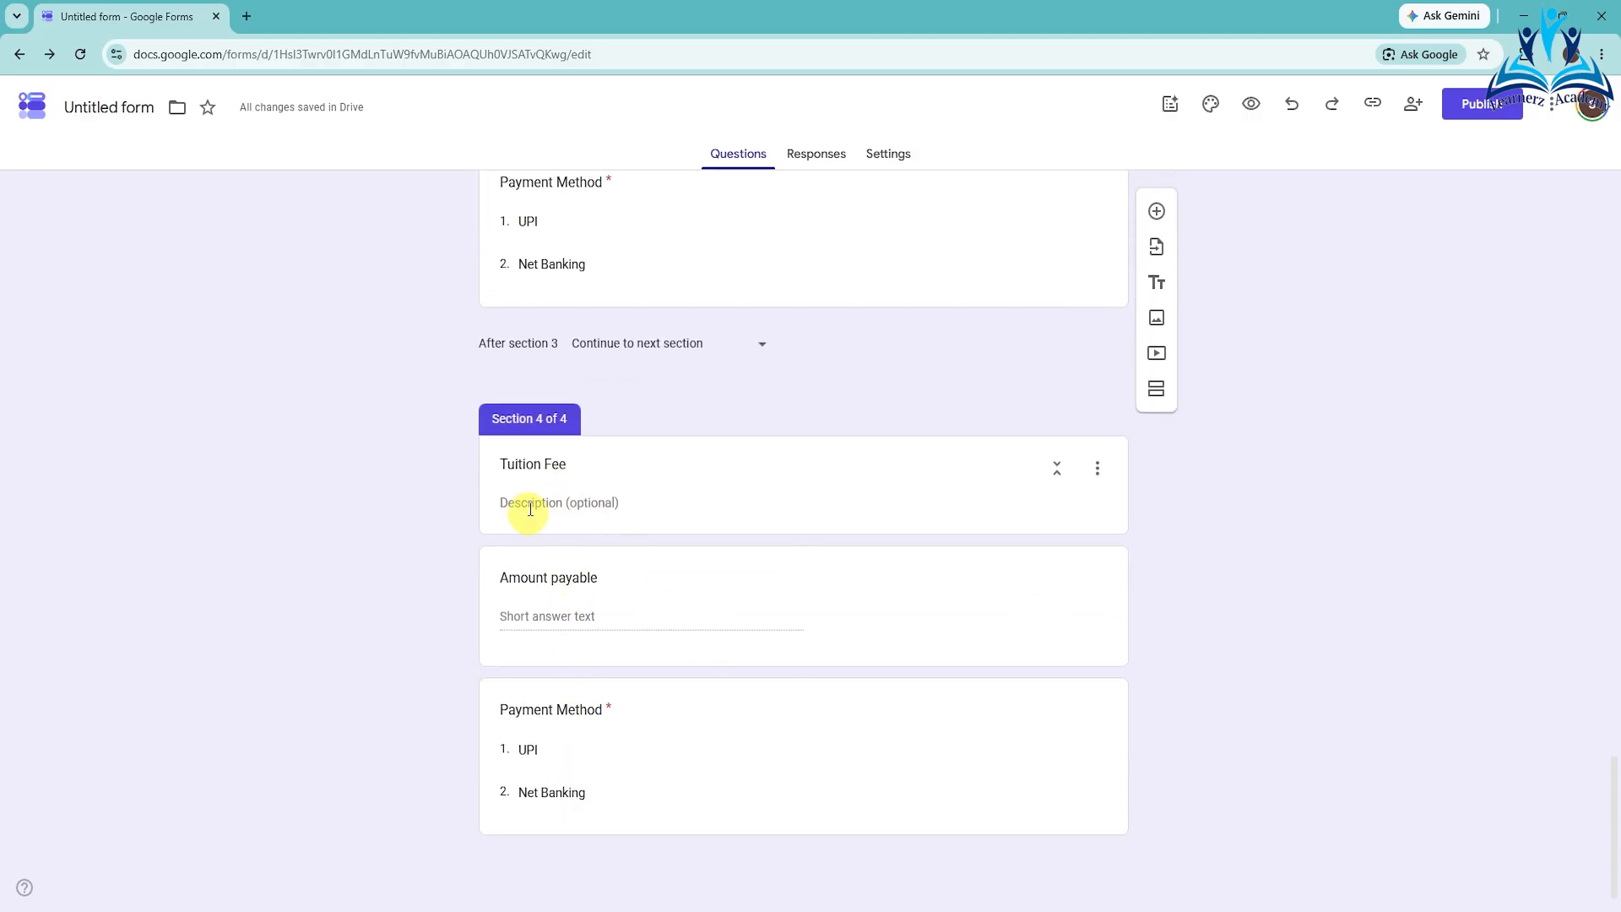
# - Rename the duplicated fourth section to "Transport Fee"
pyautogui.click(540, 465)
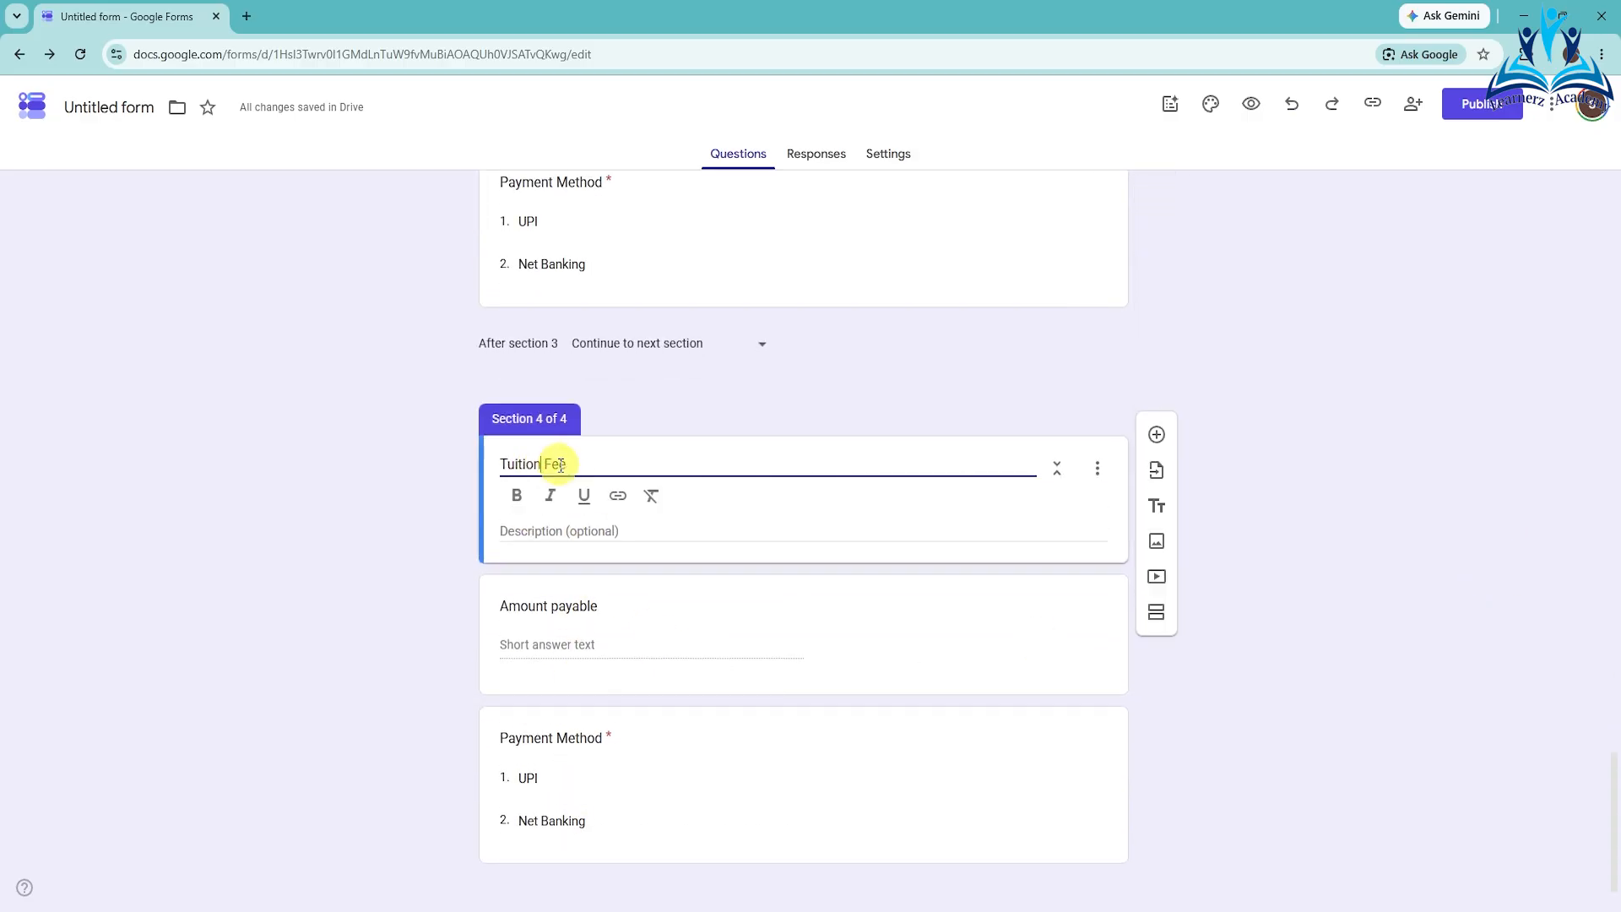
pyautogui.press('BackSpace')
pyautogui.press('BackSpace')
pyautogui.press('BackSpace')
pyautogui.press('BackSpace')
pyautogui.press('BackSpace')
pyautogui.write('ransport')
pyautogui.click(1332, 479)
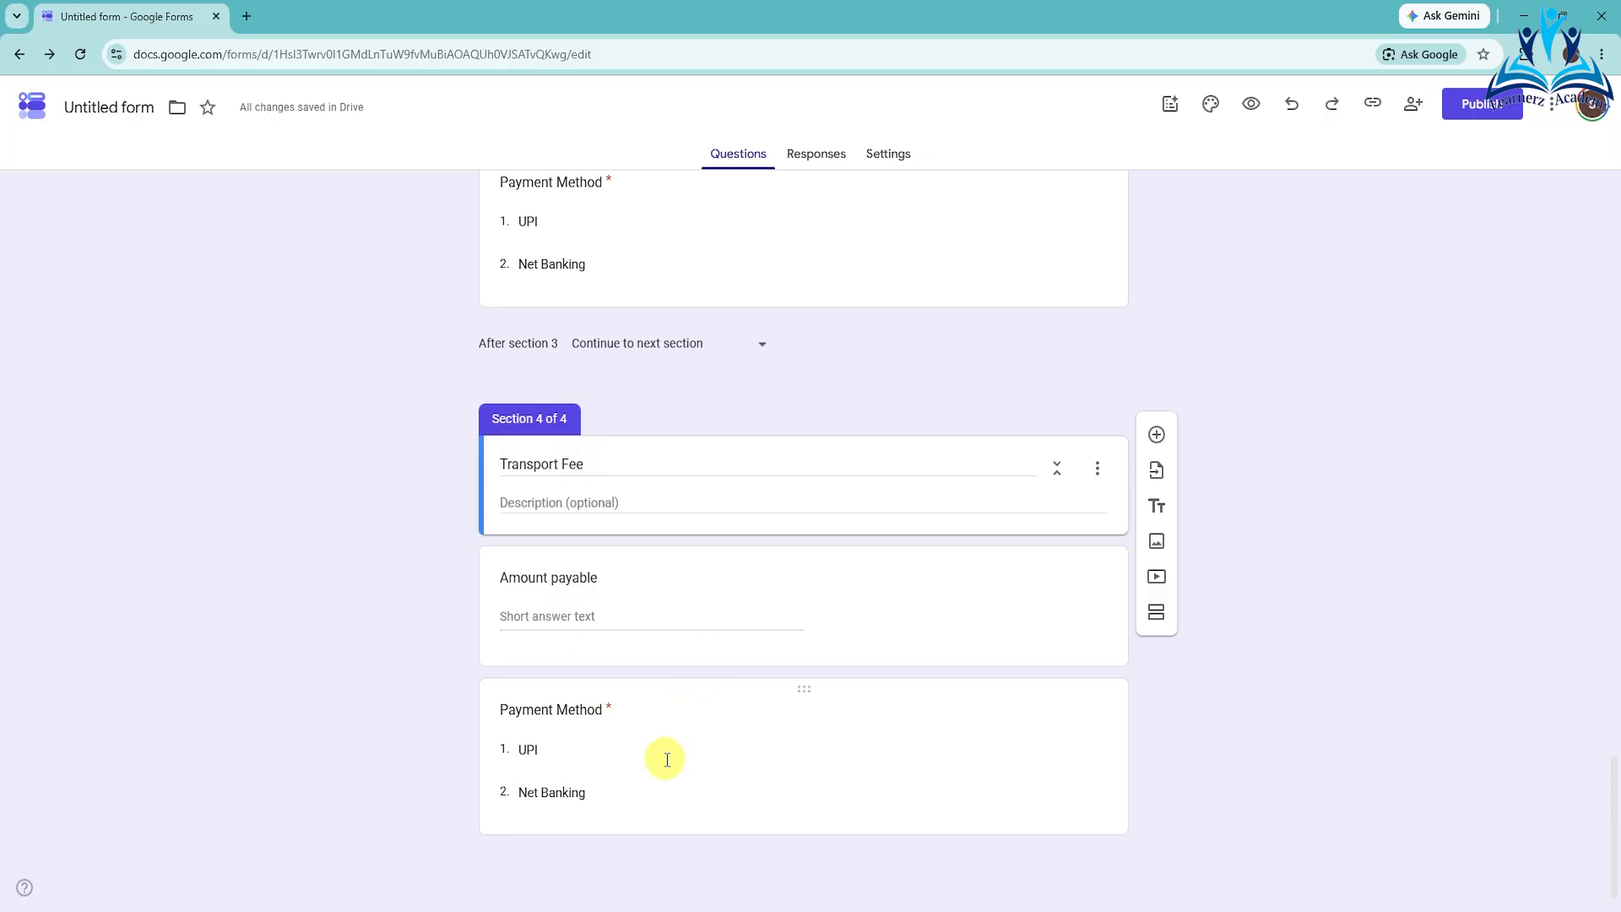
# - Add a fifth section after the Transport Fee section's Payment Method question and title it "UPI"
pyautogui.click(950, 805)
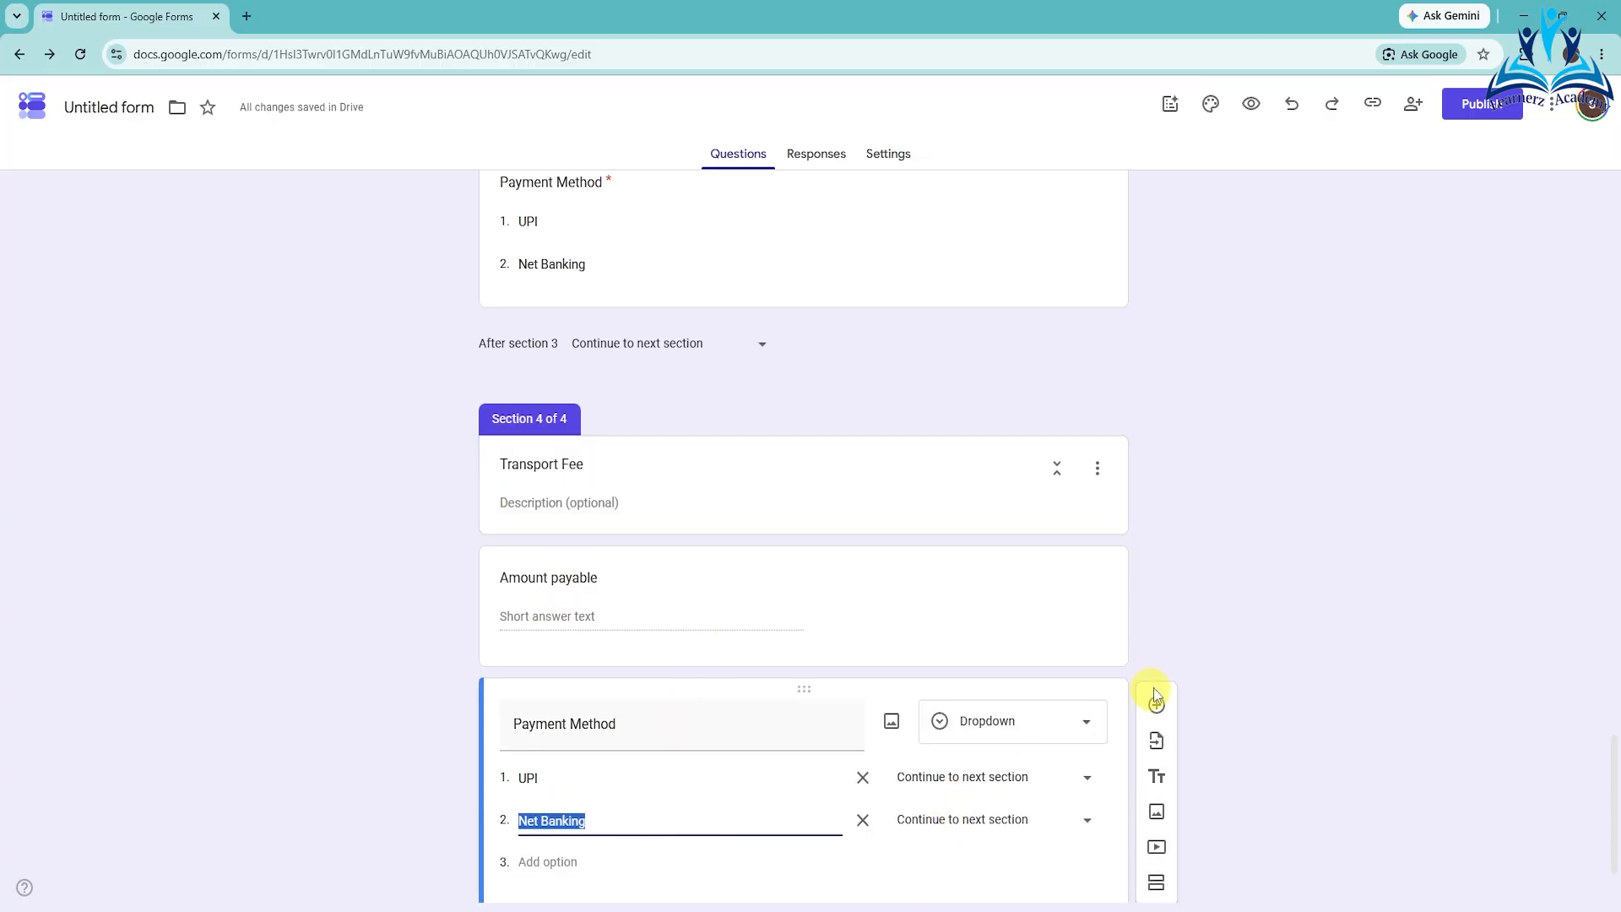
pyautogui.scroll(-2, 1305, 556)
pyautogui.click(1294, 701)
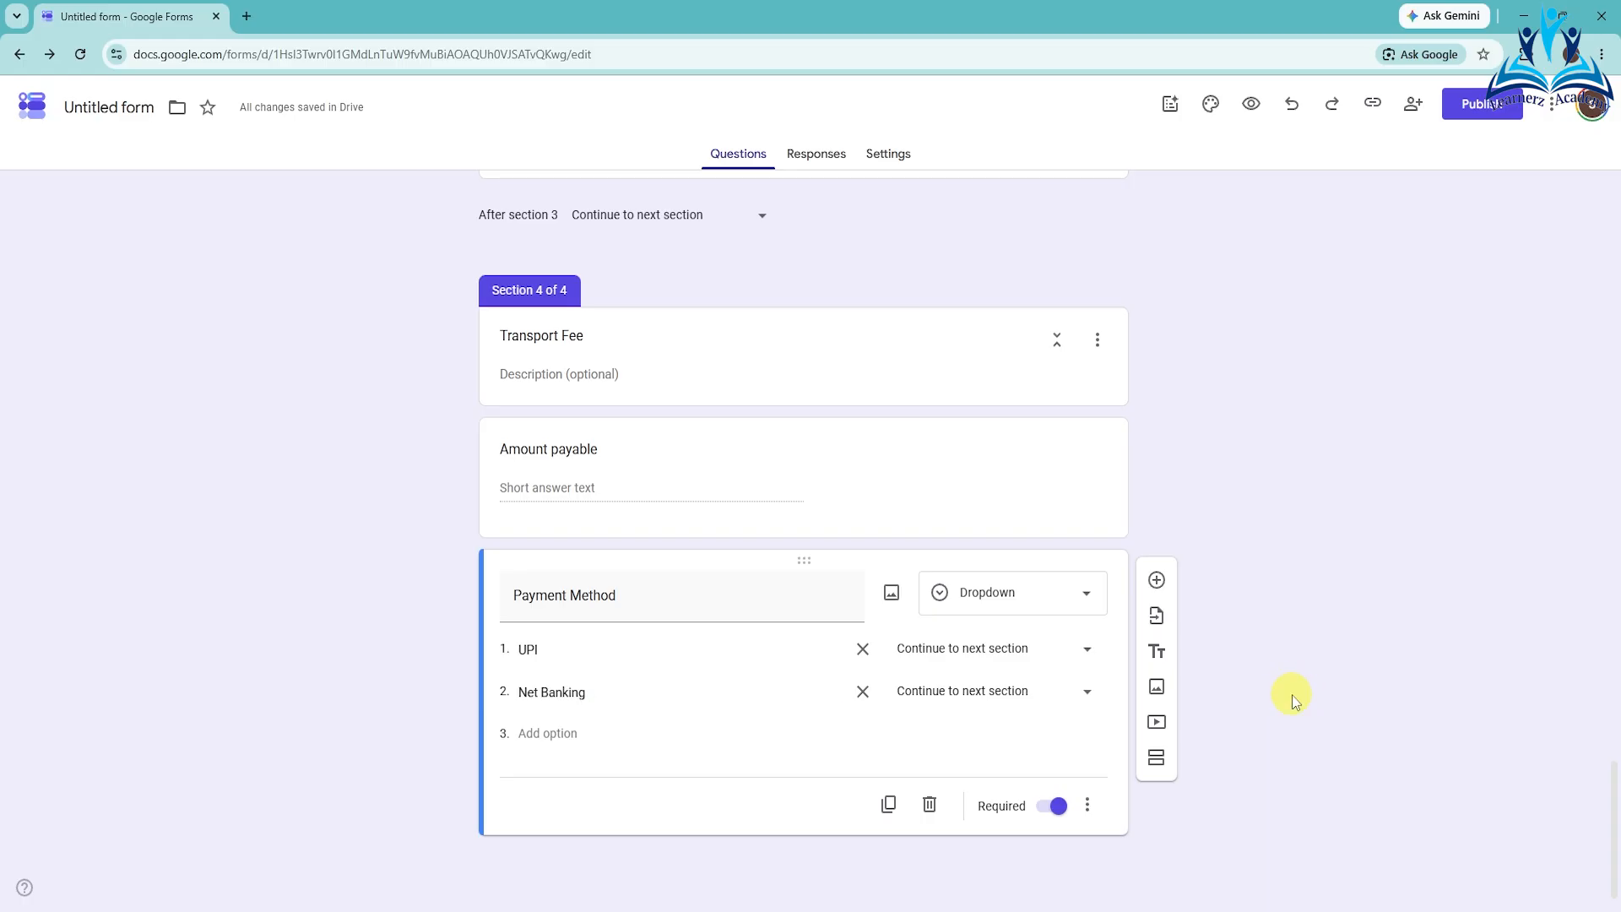
pyautogui.click(1158, 769)
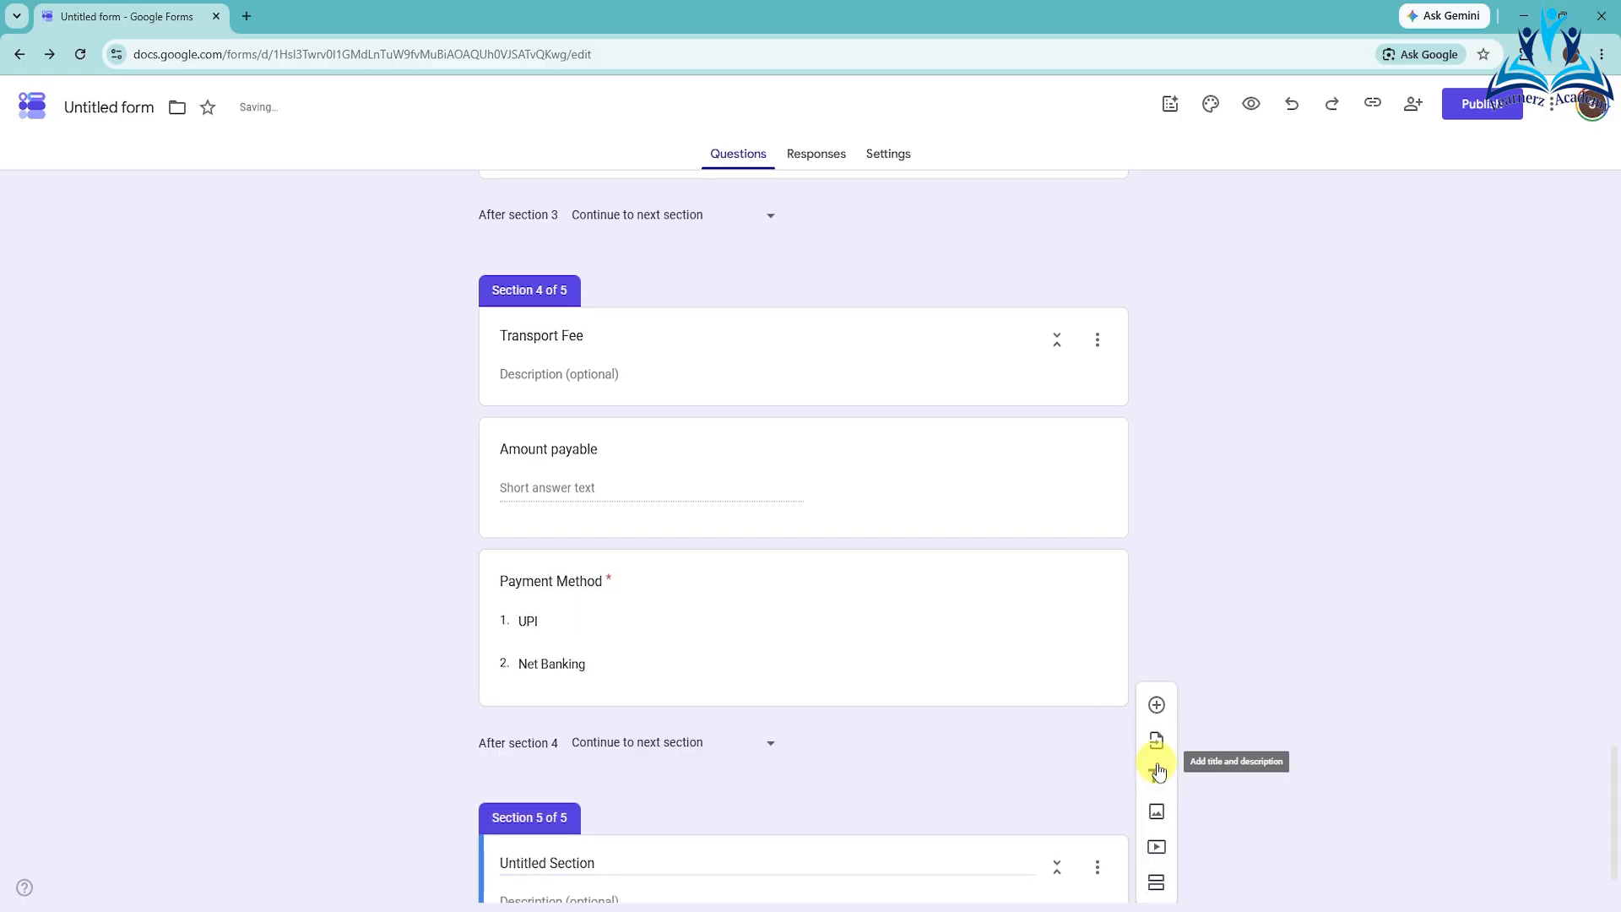
pyautogui.scroll(-1, 1273, 486)
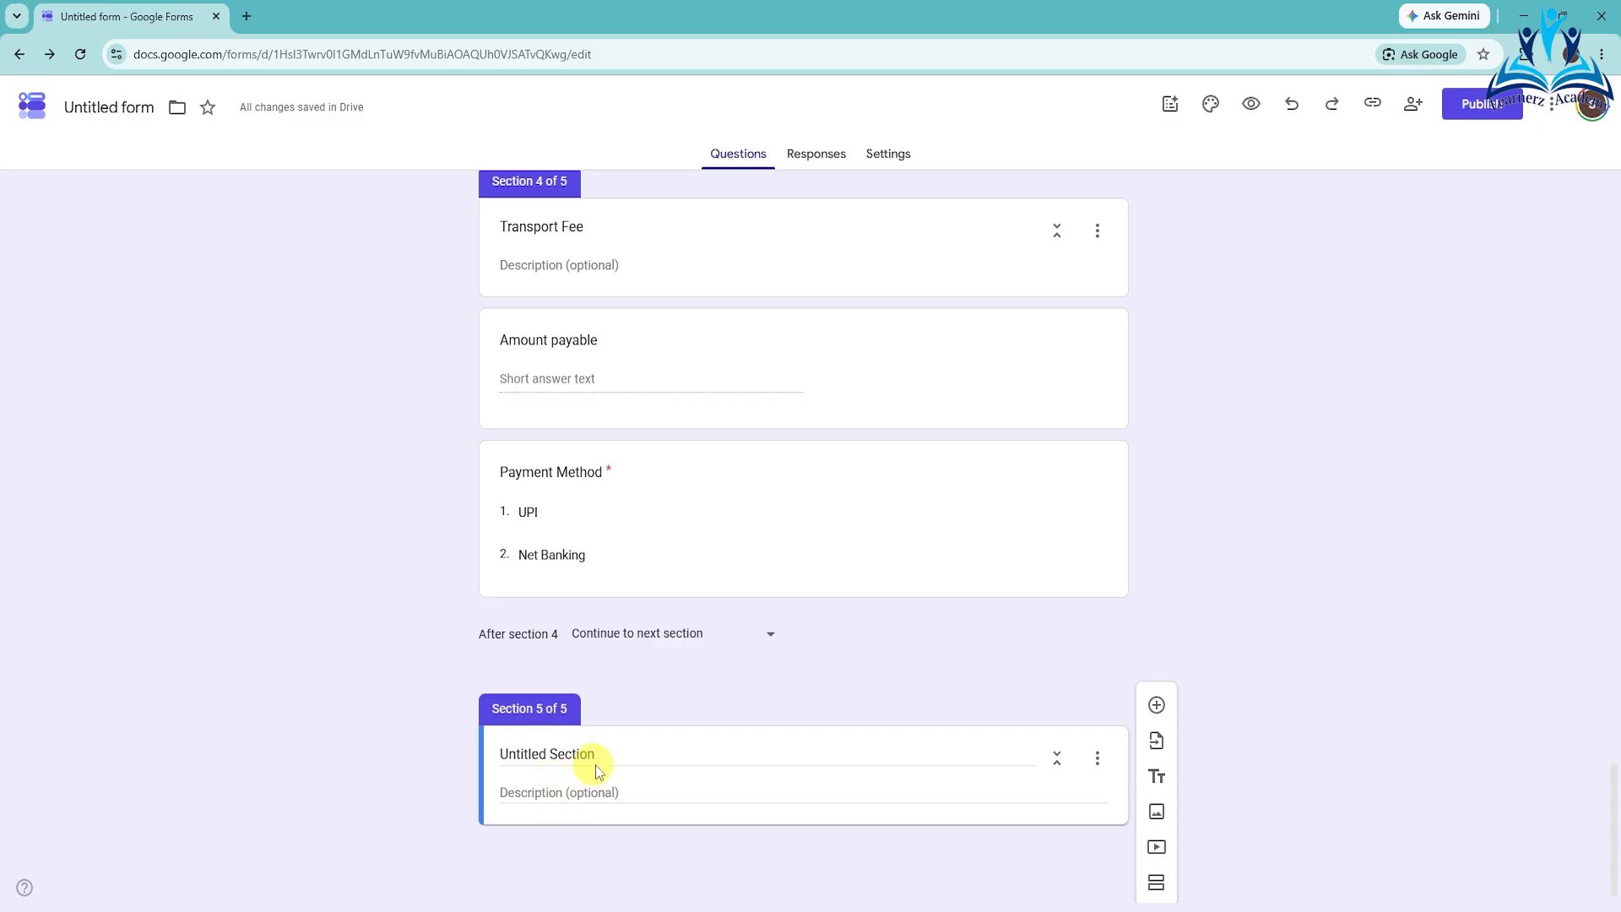
pyautogui.moveTo(596, 756); pyautogui.dragTo(478, 758)
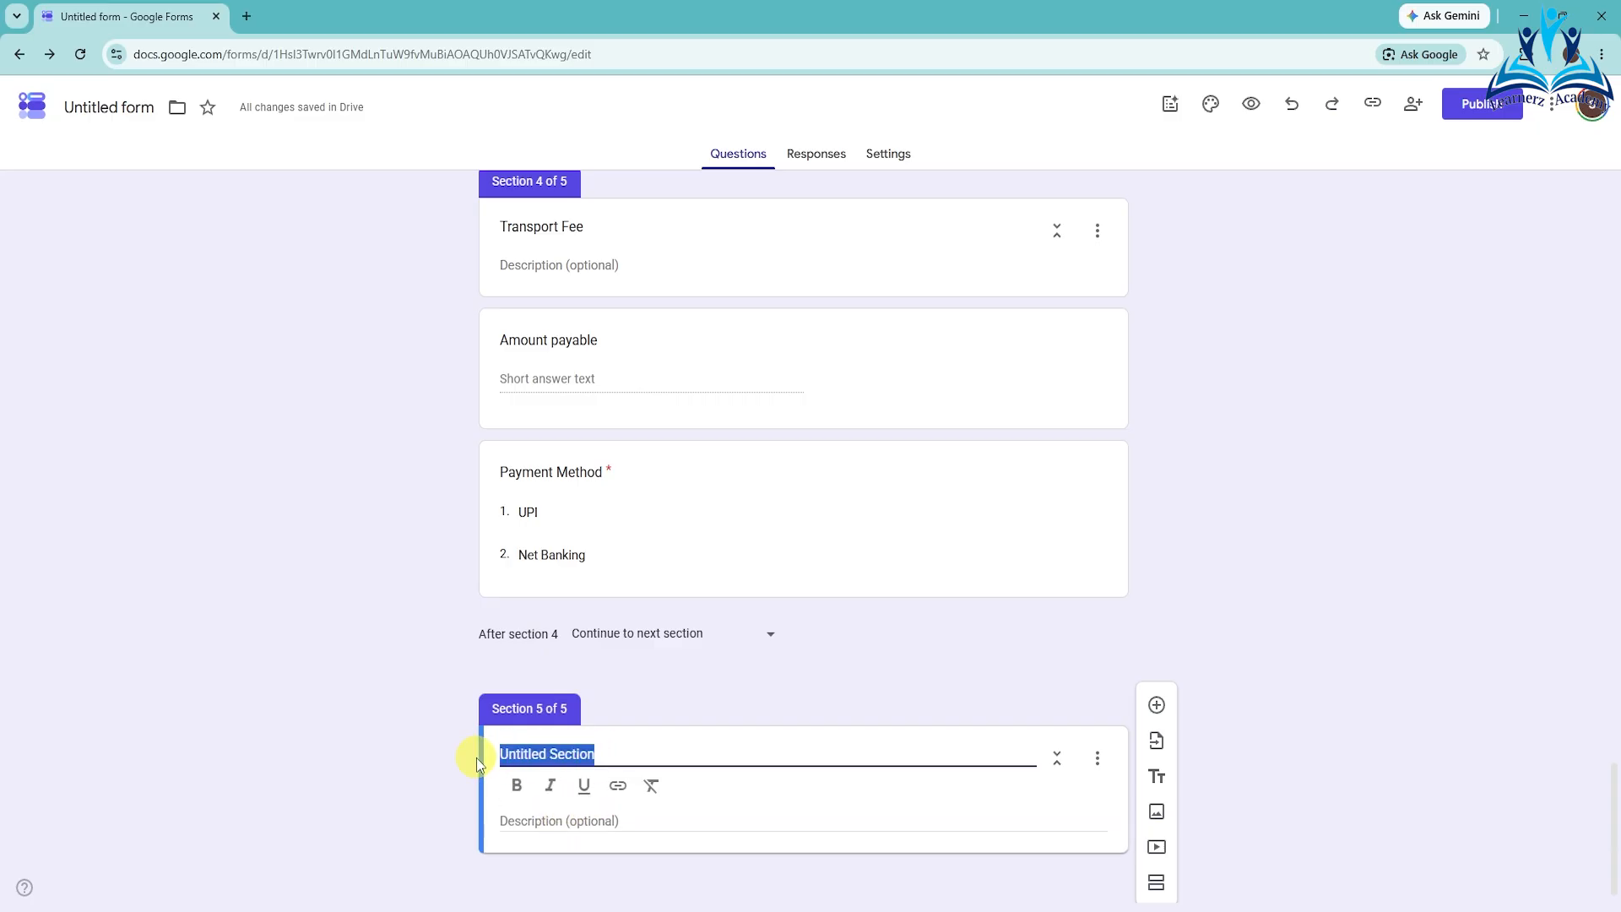
pyautogui.write('UPI')
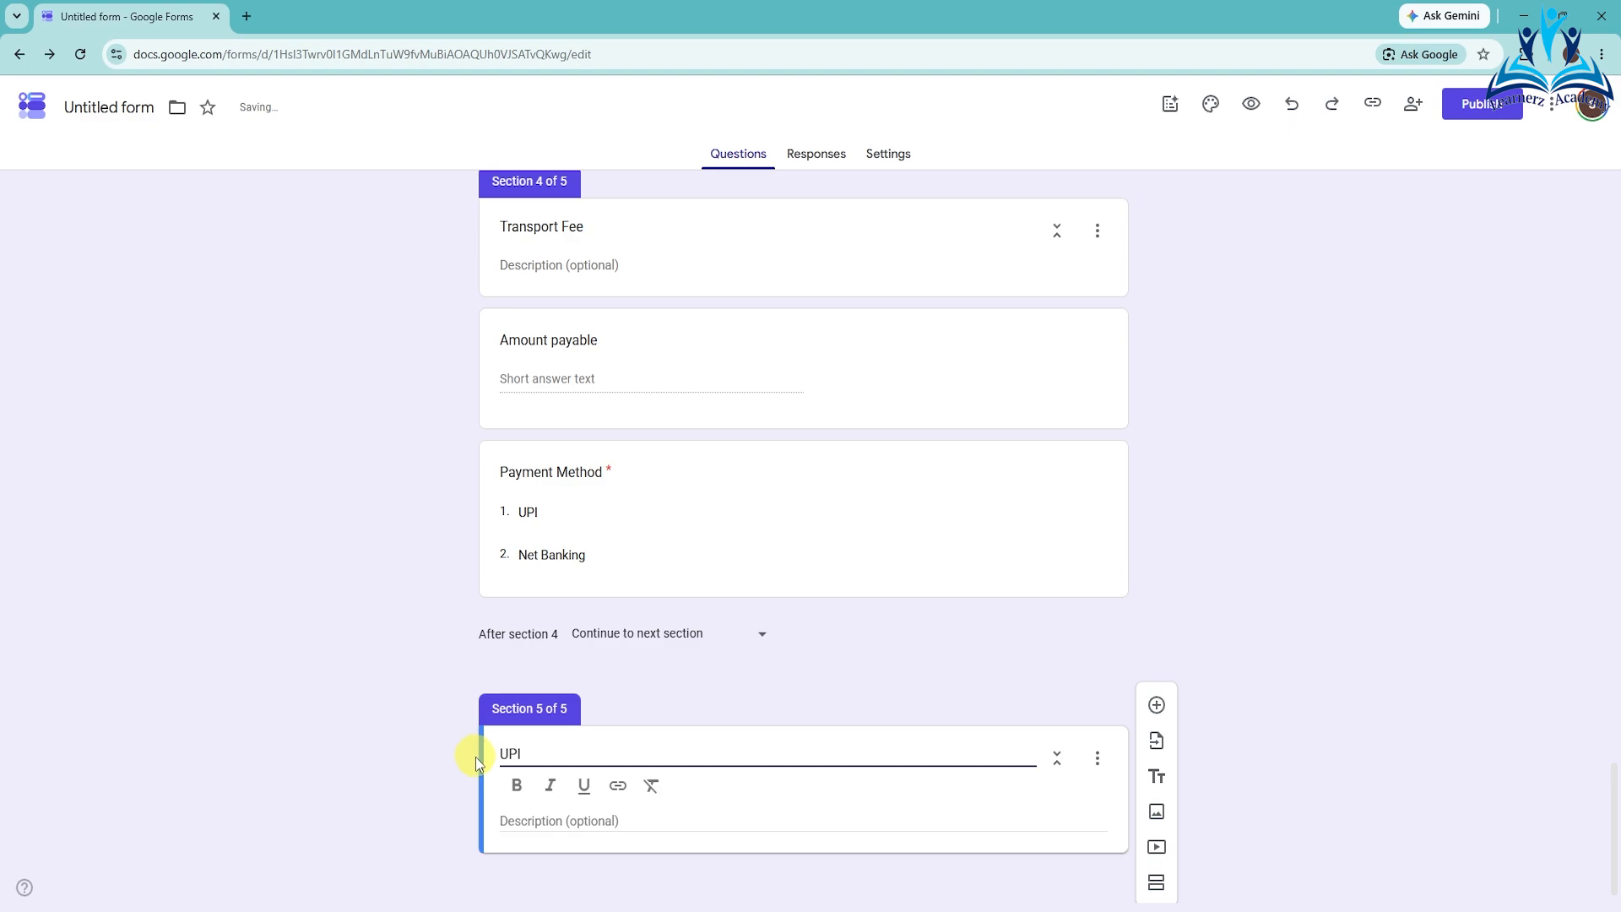
# - Add a question titled "QR Code" to the UPI section
pyautogui.click(1157, 706)
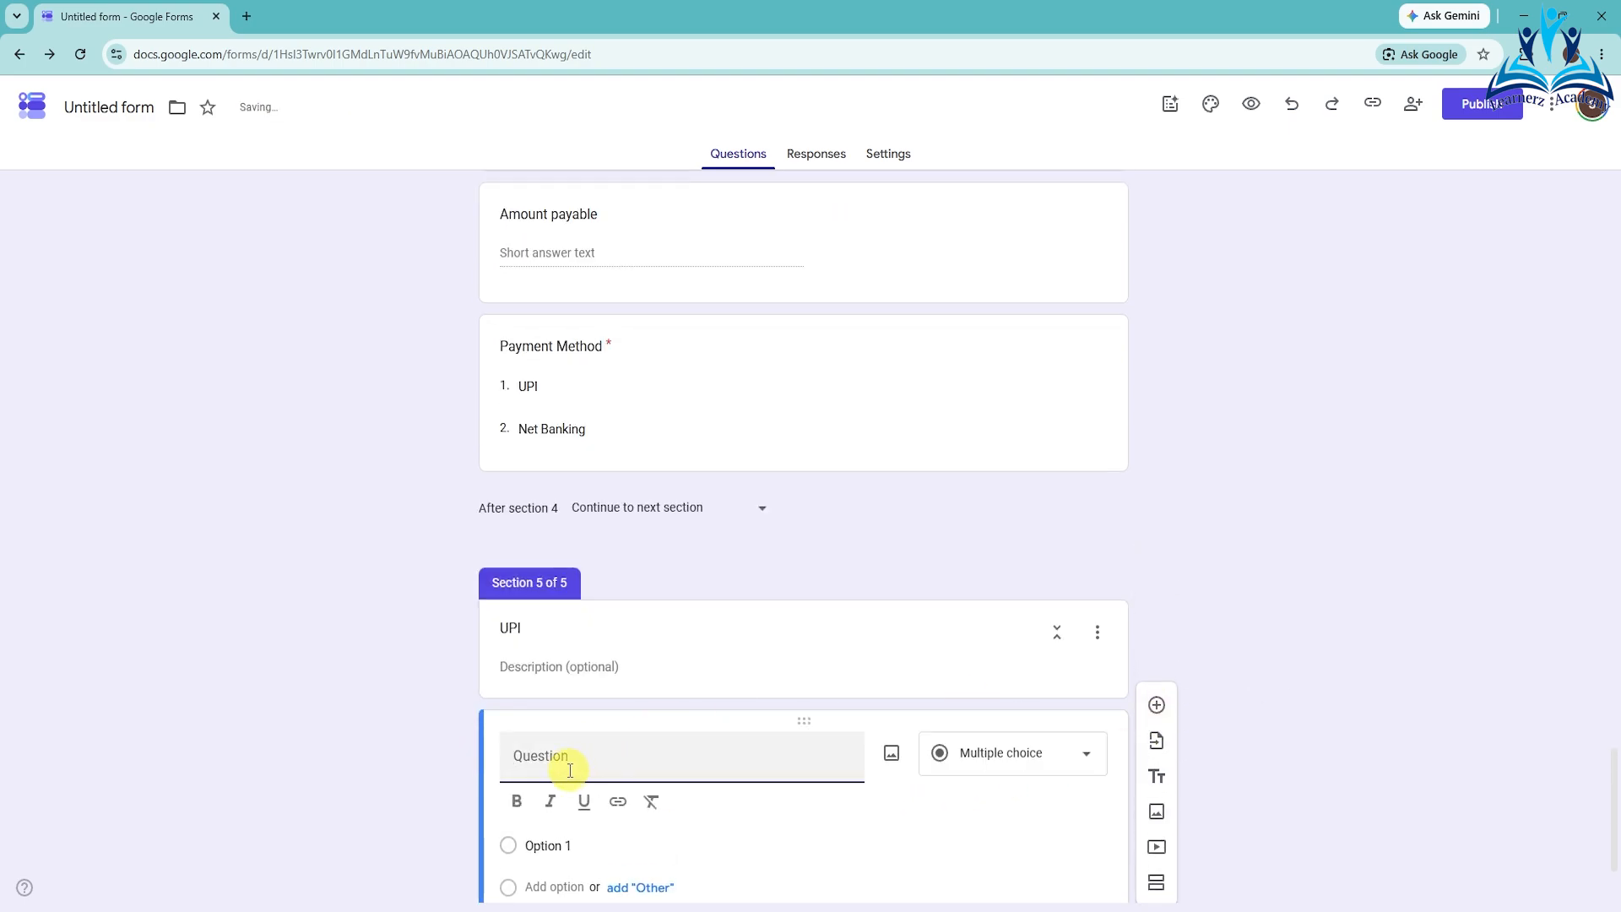
pyautogui.write('QR Code')
pyautogui.scroll(-1, 822, 805)
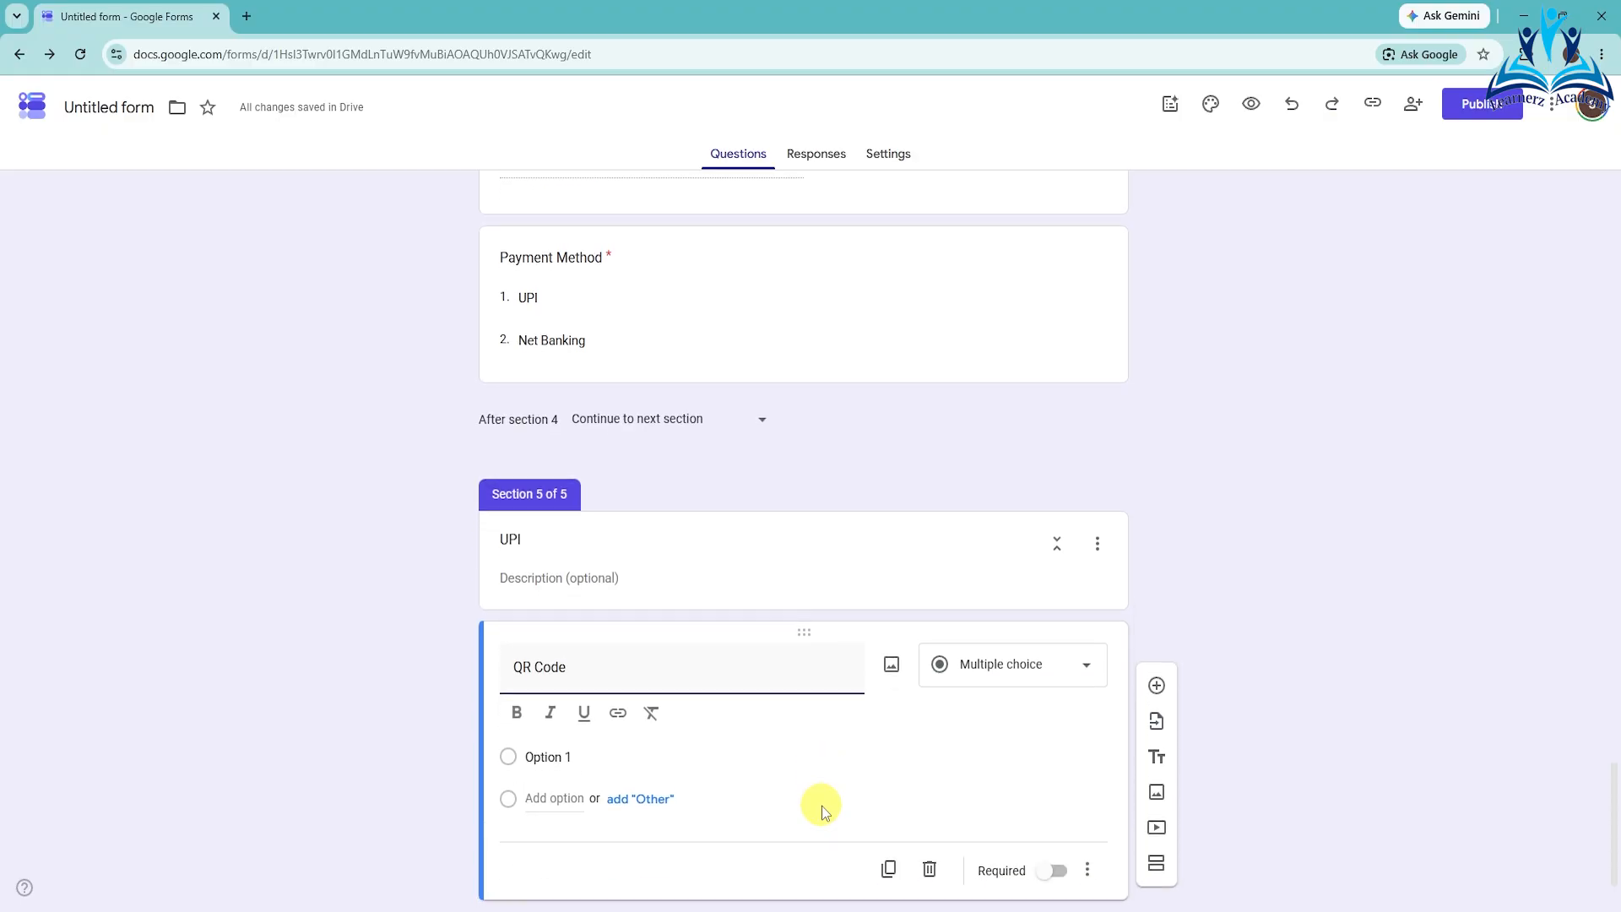
# - Insert the image "QR code.jpg" from the Desktop folder into the QR Code question
pyautogui.click(892, 666)
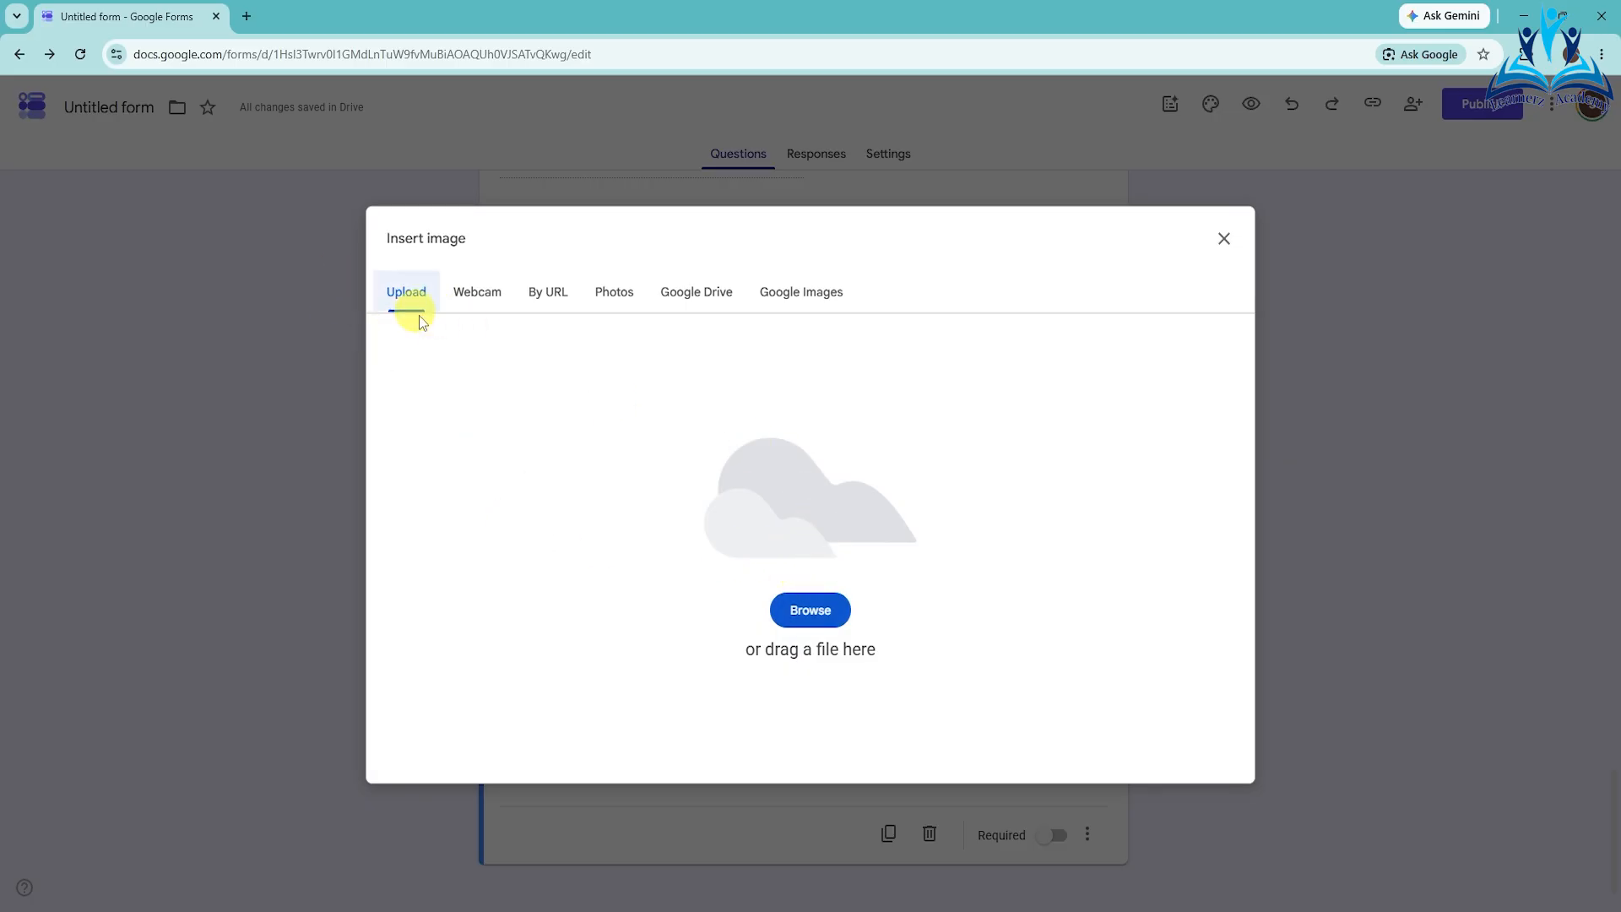
pyautogui.click(812, 608)
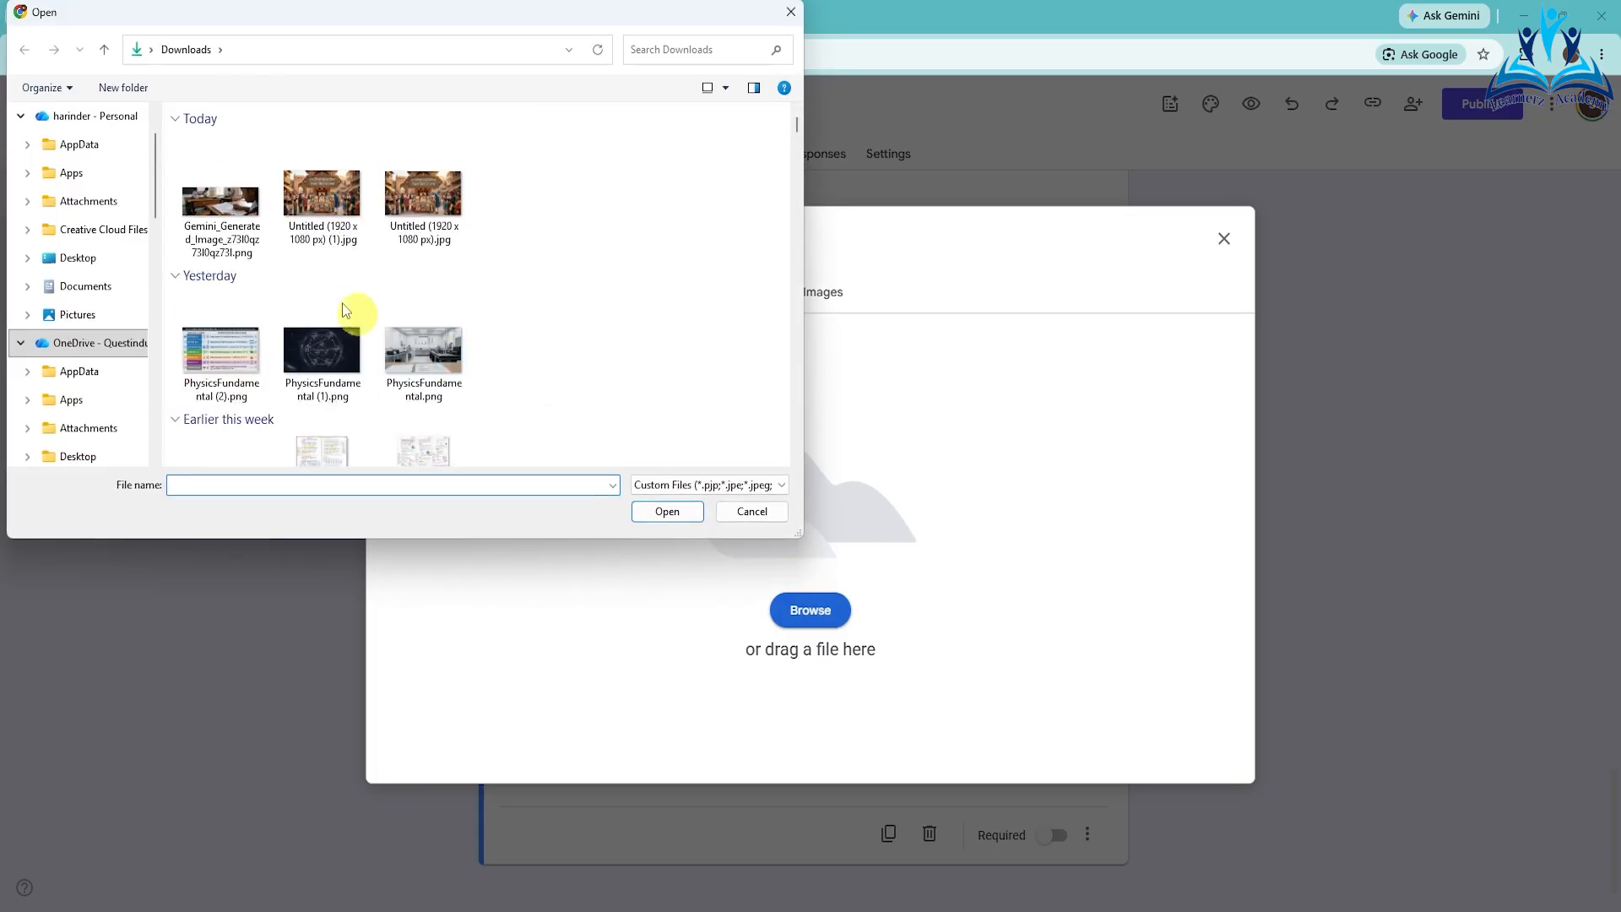
pyautogui.click(97, 262)
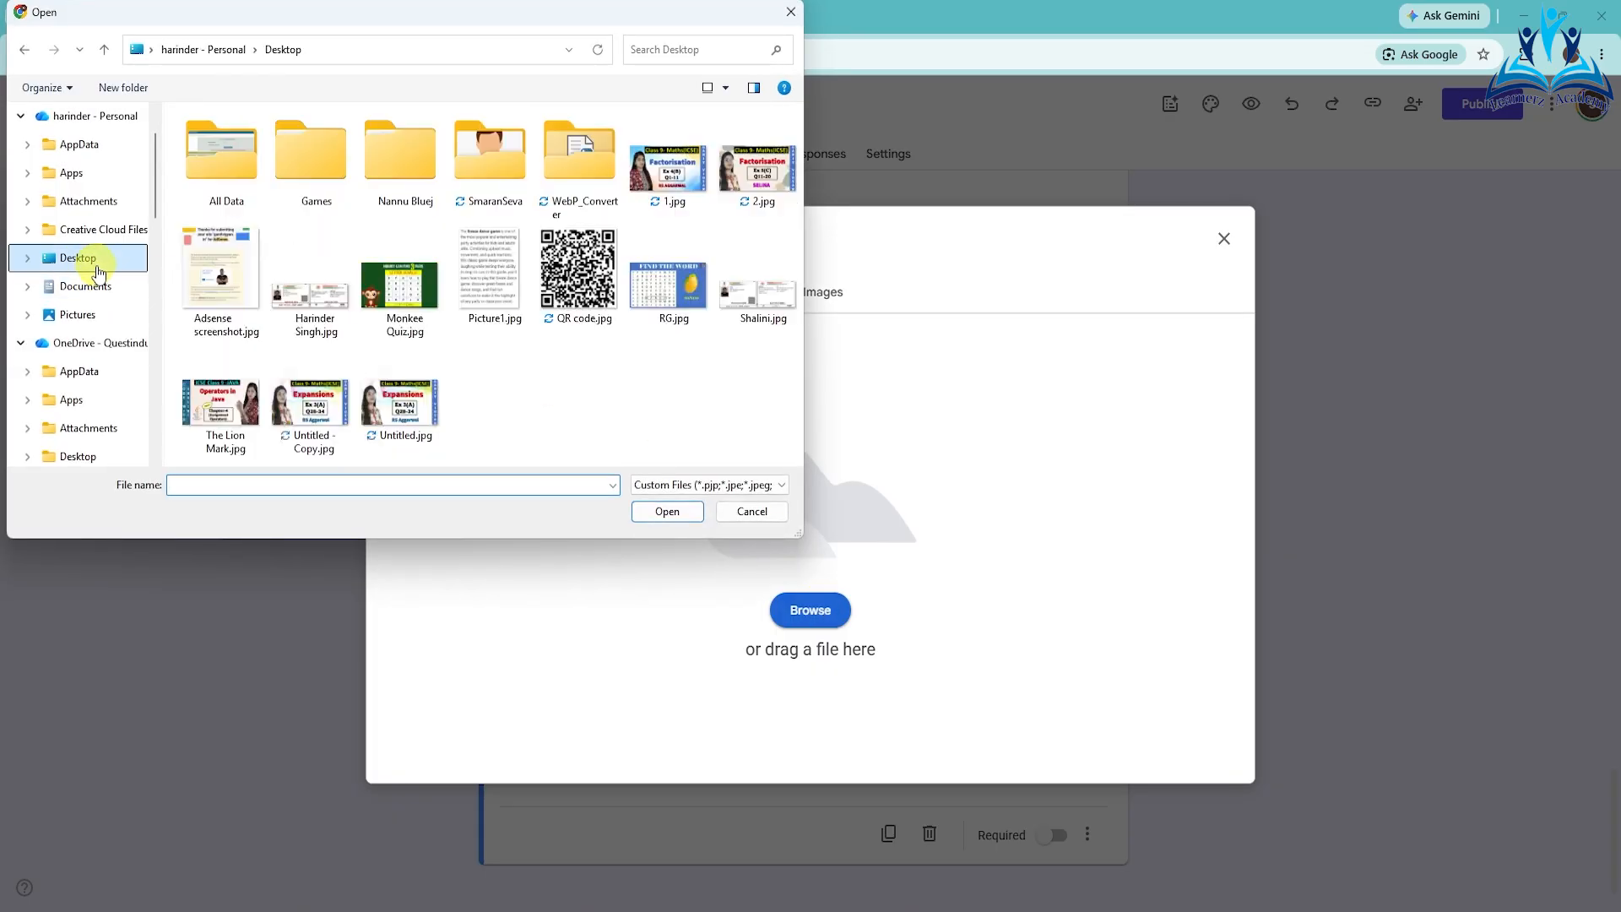
pyautogui.click(578, 269)
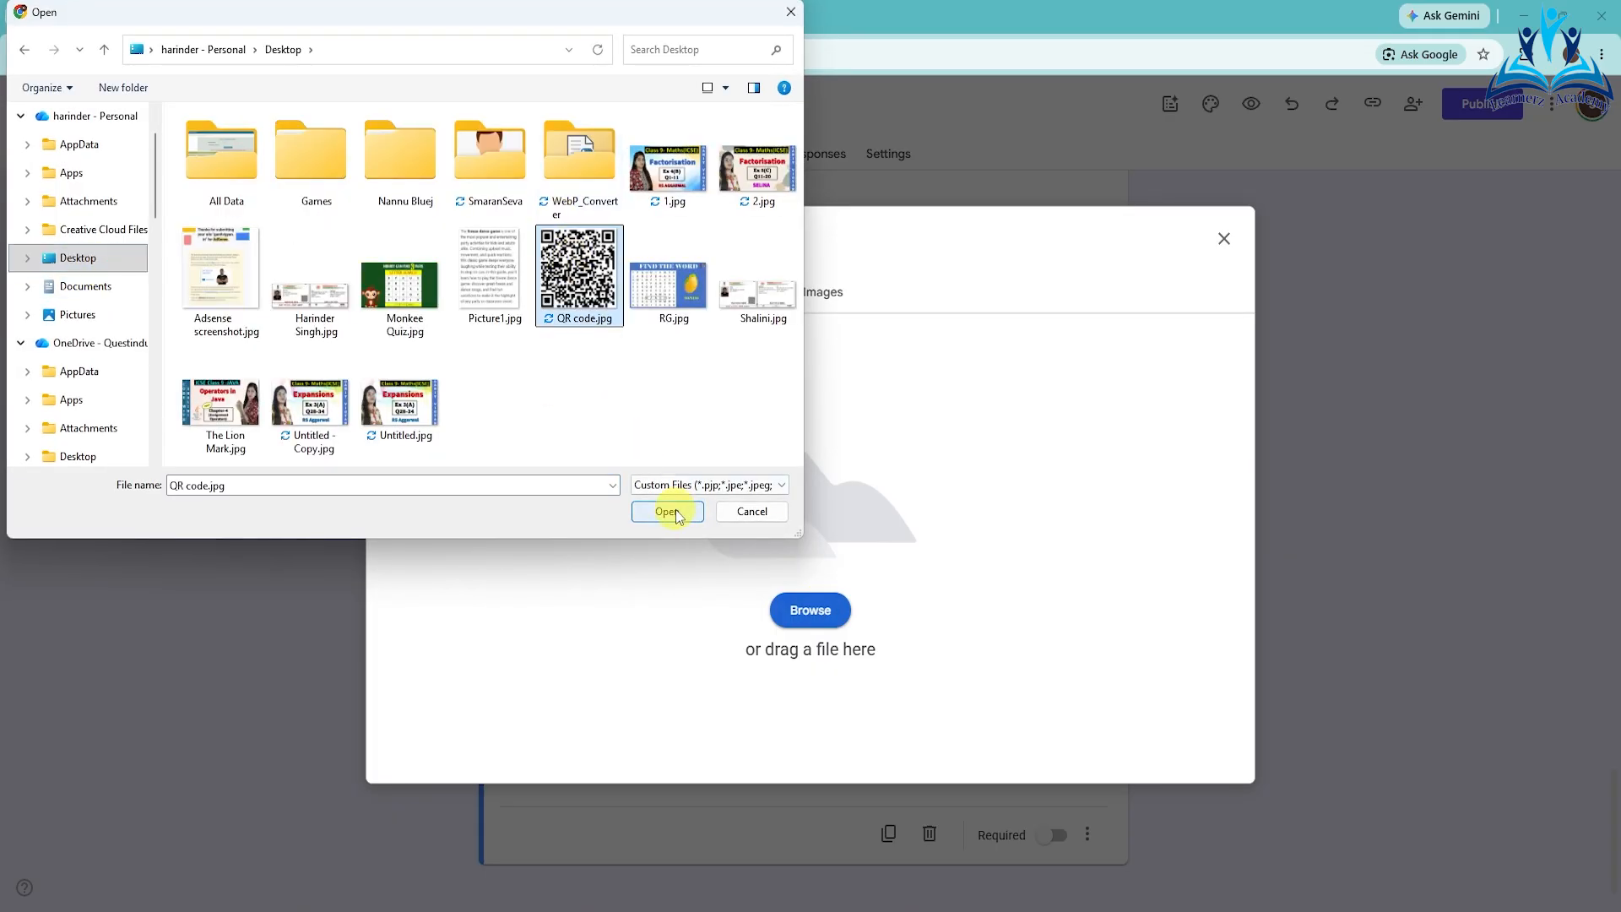
pyautogui.click(667, 512)
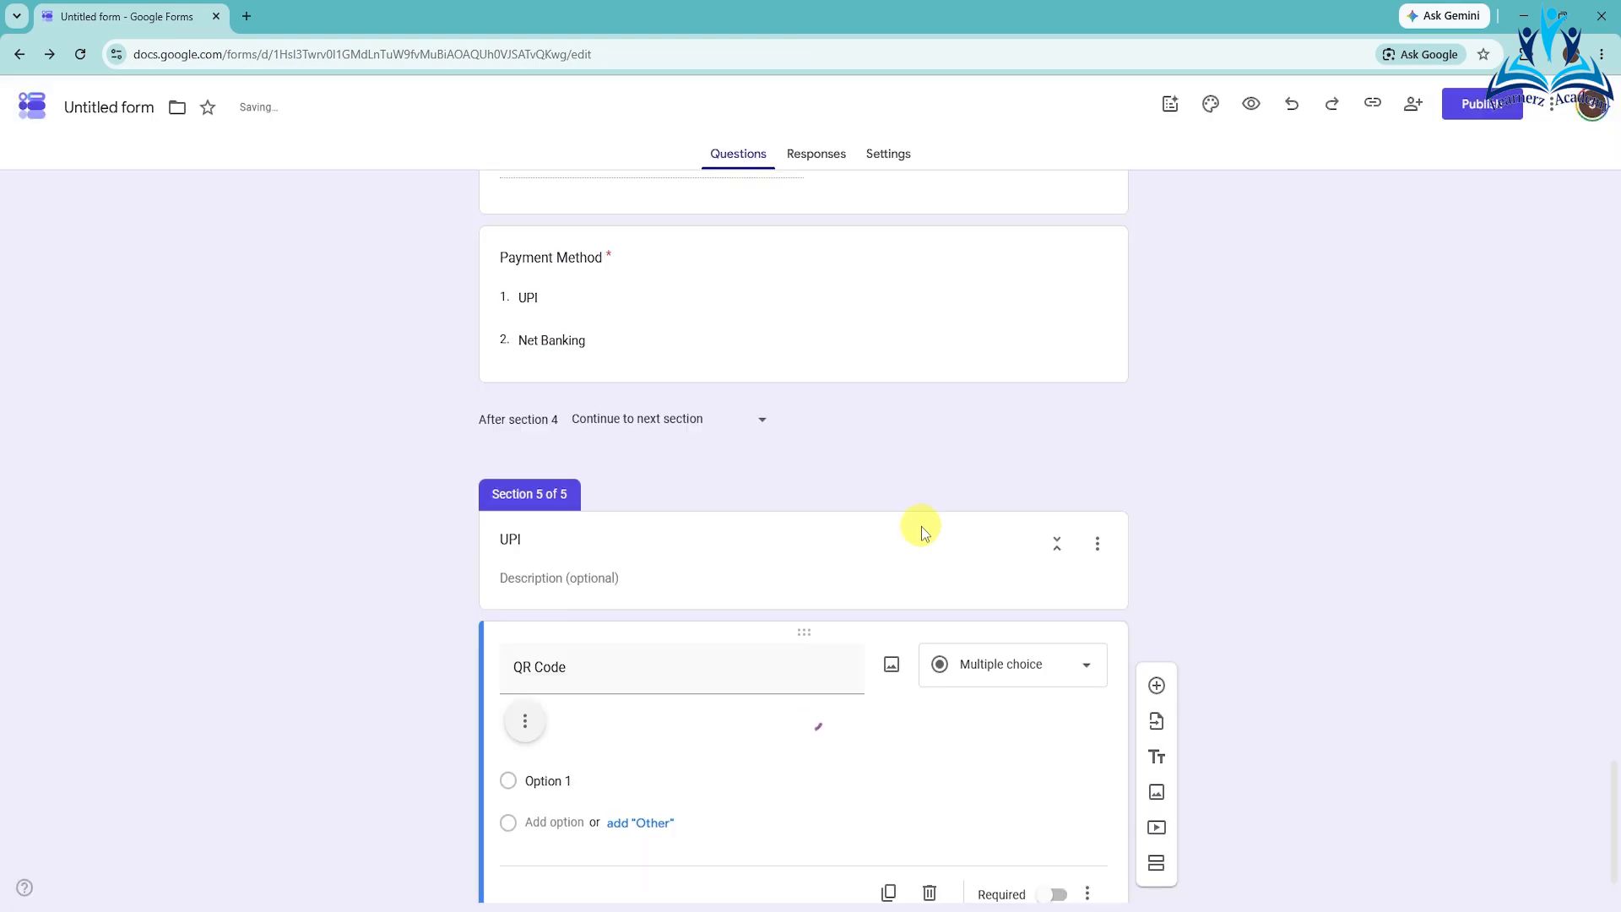
pyautogui.scroll(-3, 886, 671)
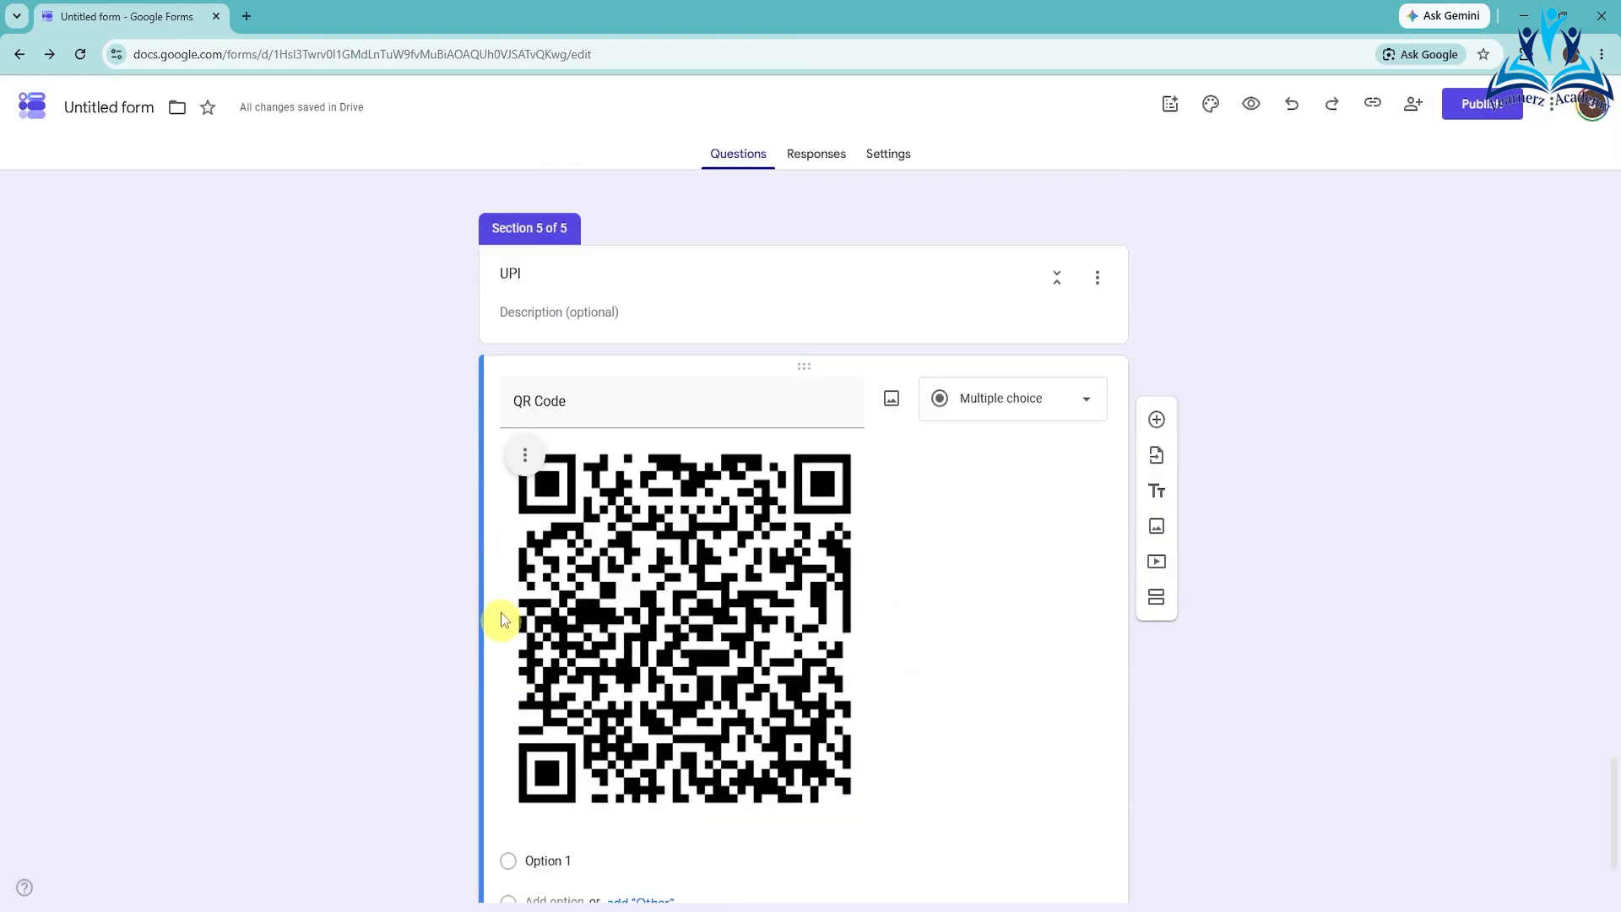
# - Center-align the QR code image in the QR Code question and shrink it to about three quarters of its size
pyautogui.click(527, 464)
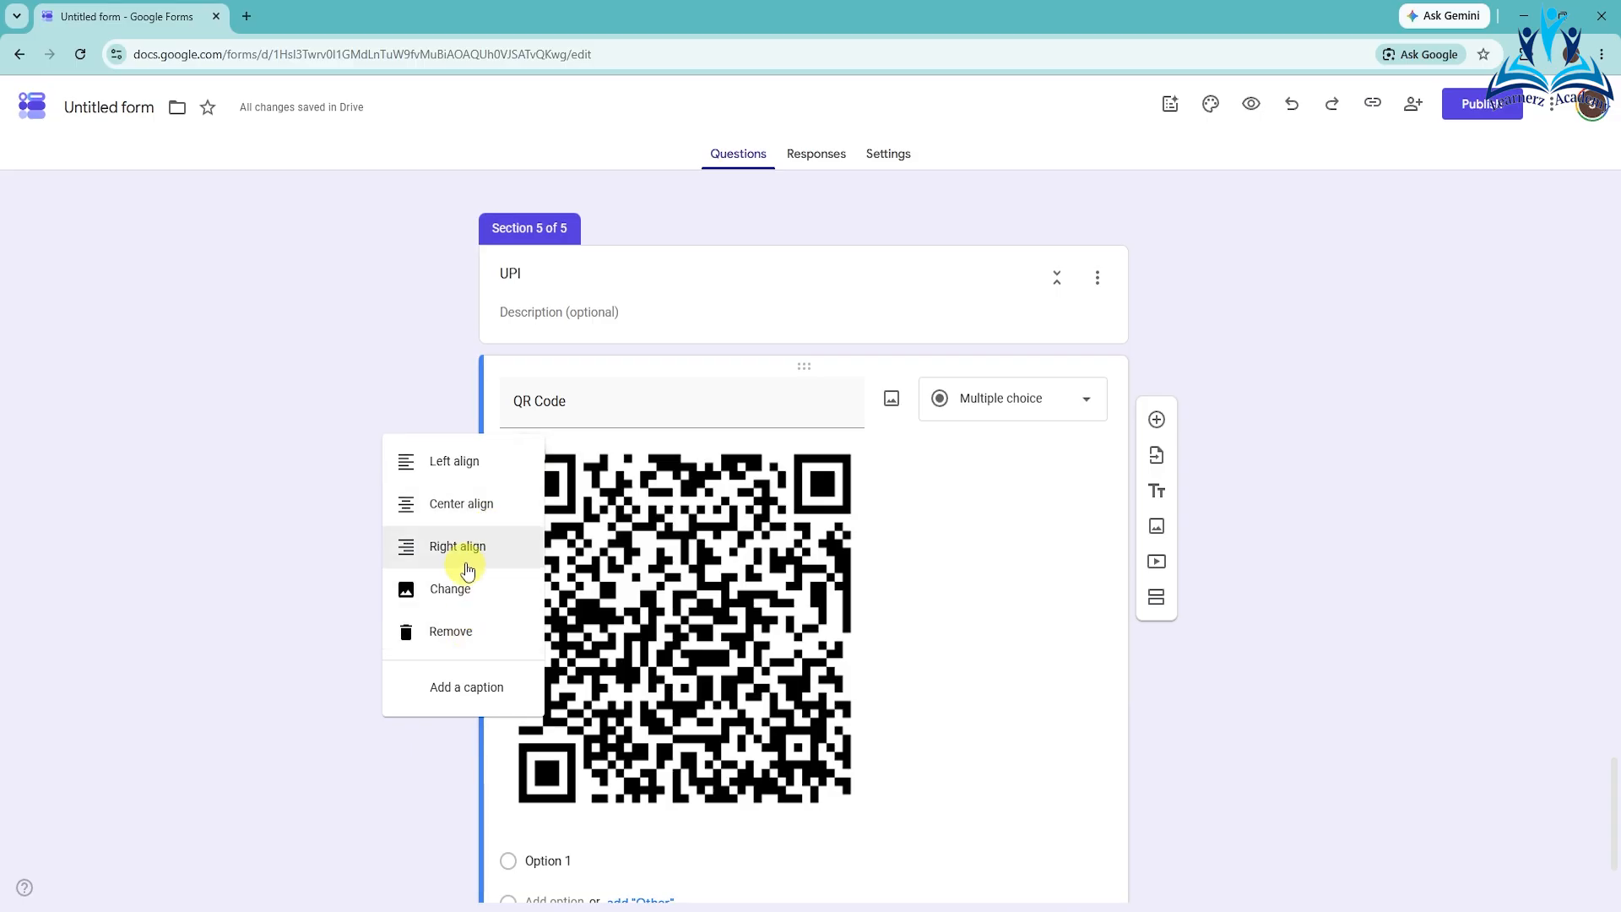
pyautogui.click(472, 522)
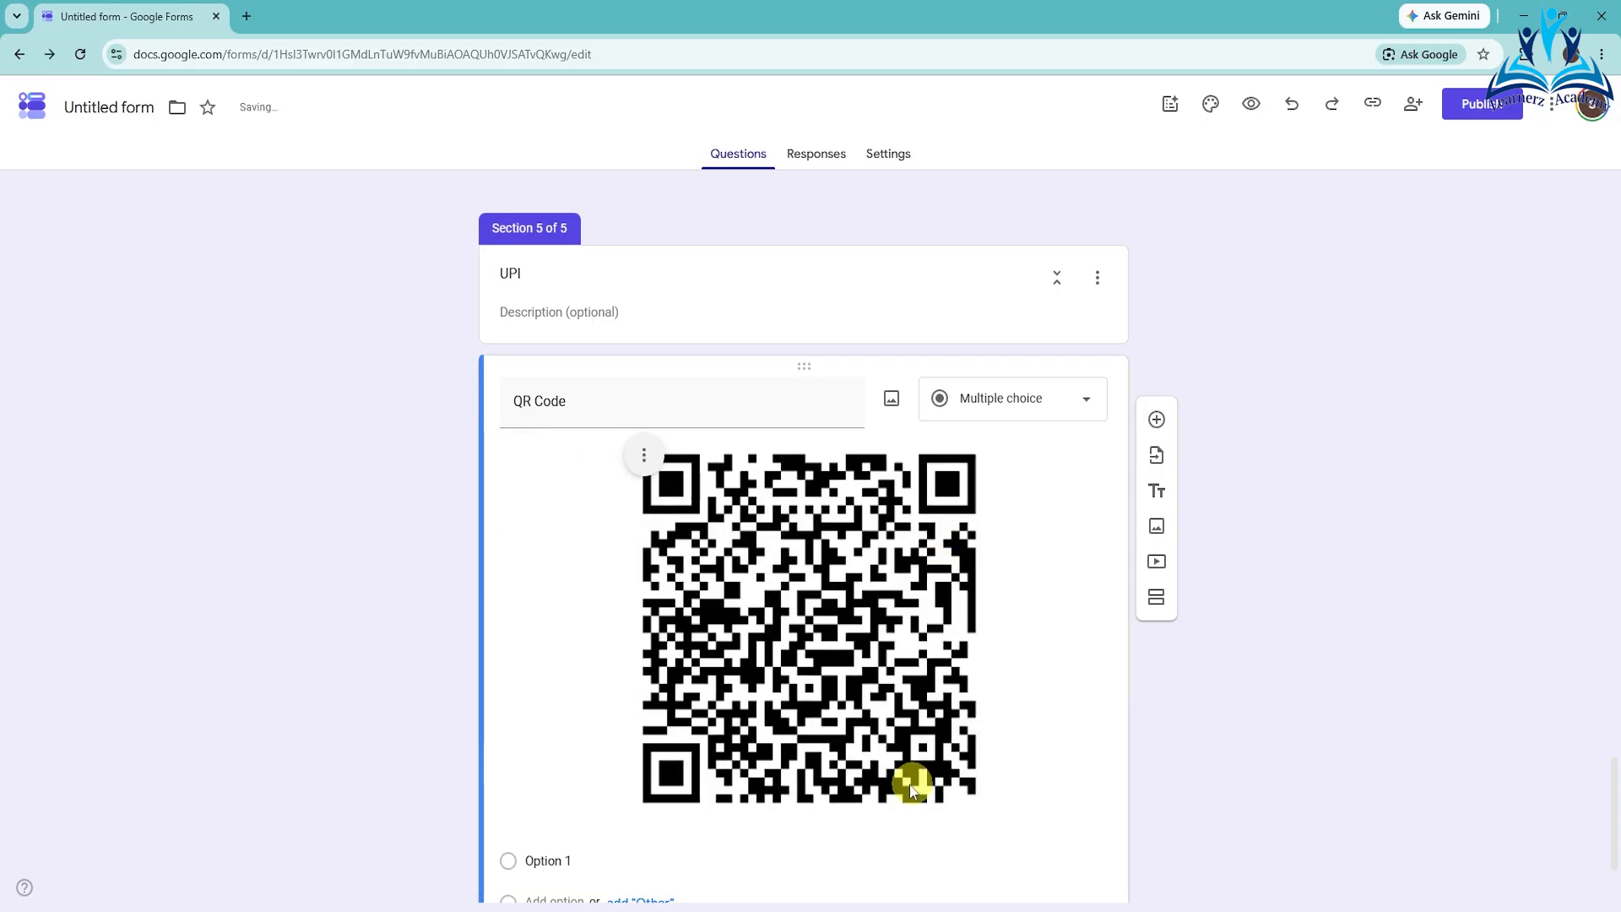
pyautogui.click(897, 736)
pyautogui.click(978, 803)
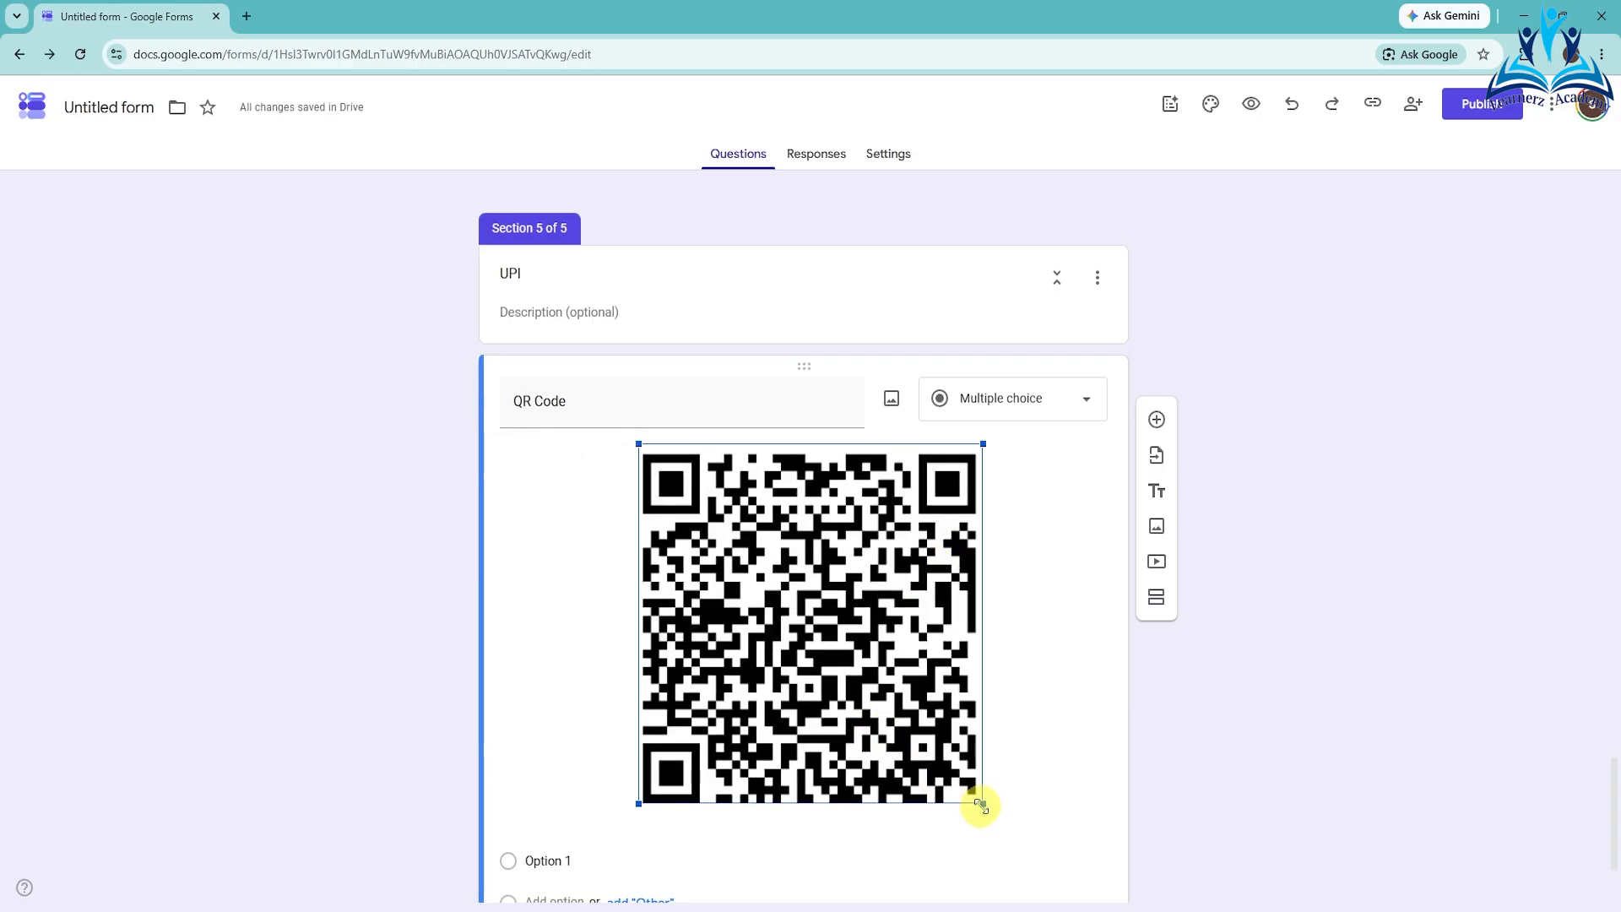
pyautogui.moveTo(980, 805); pyautogui.dragTo(906, 697)
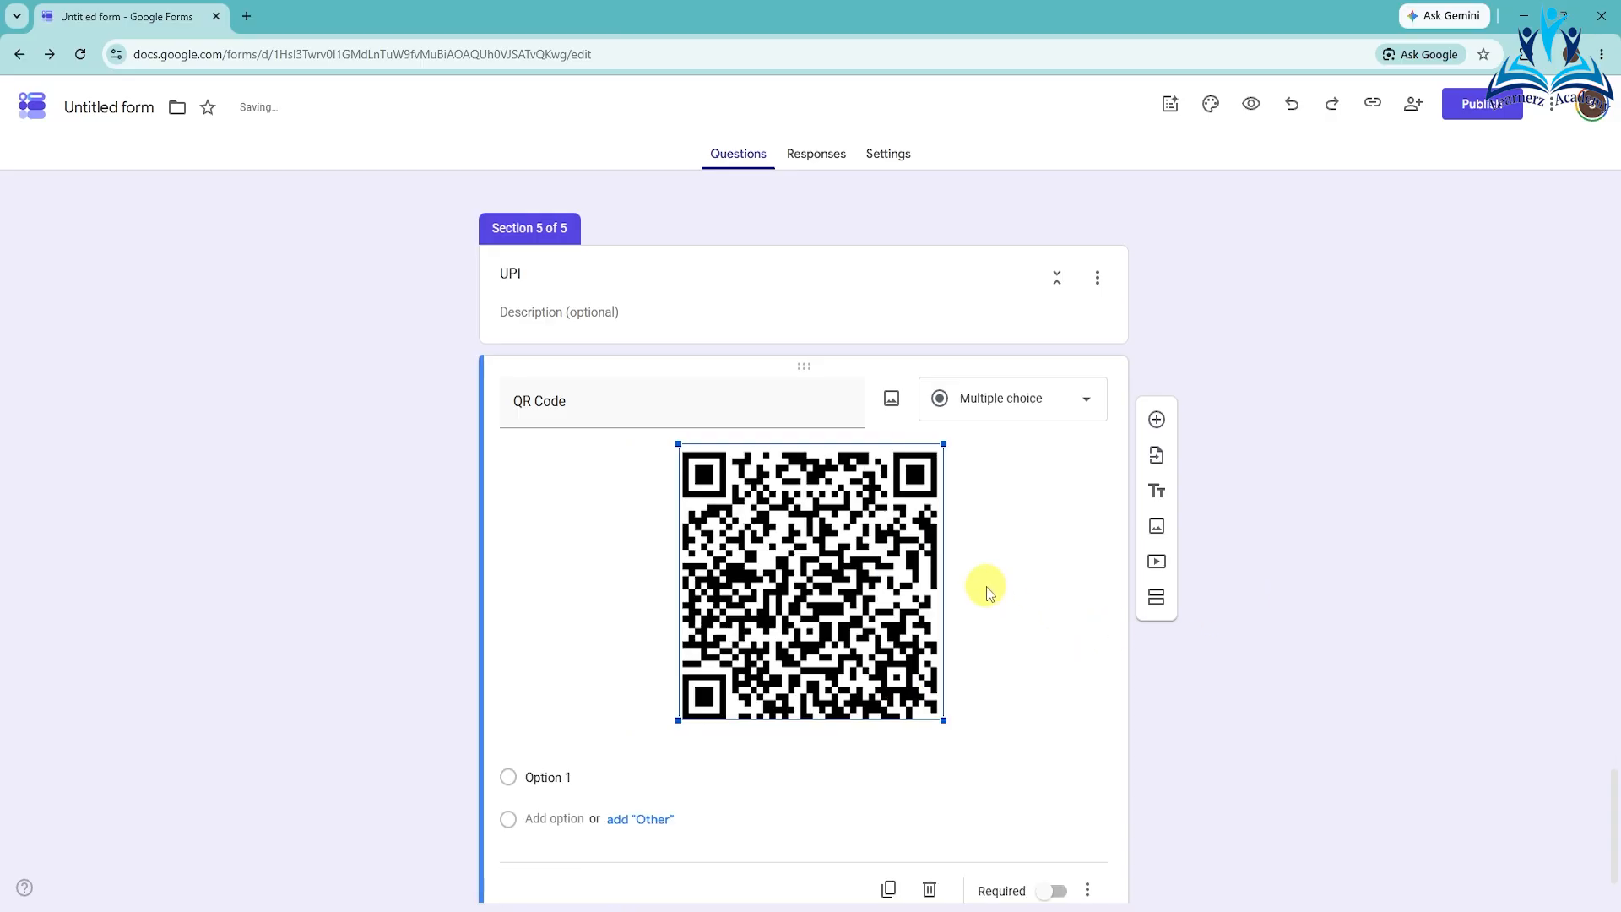
# - Change the QR Code question to the Short answer type and make it required
pyautogui.click(1016, 406)
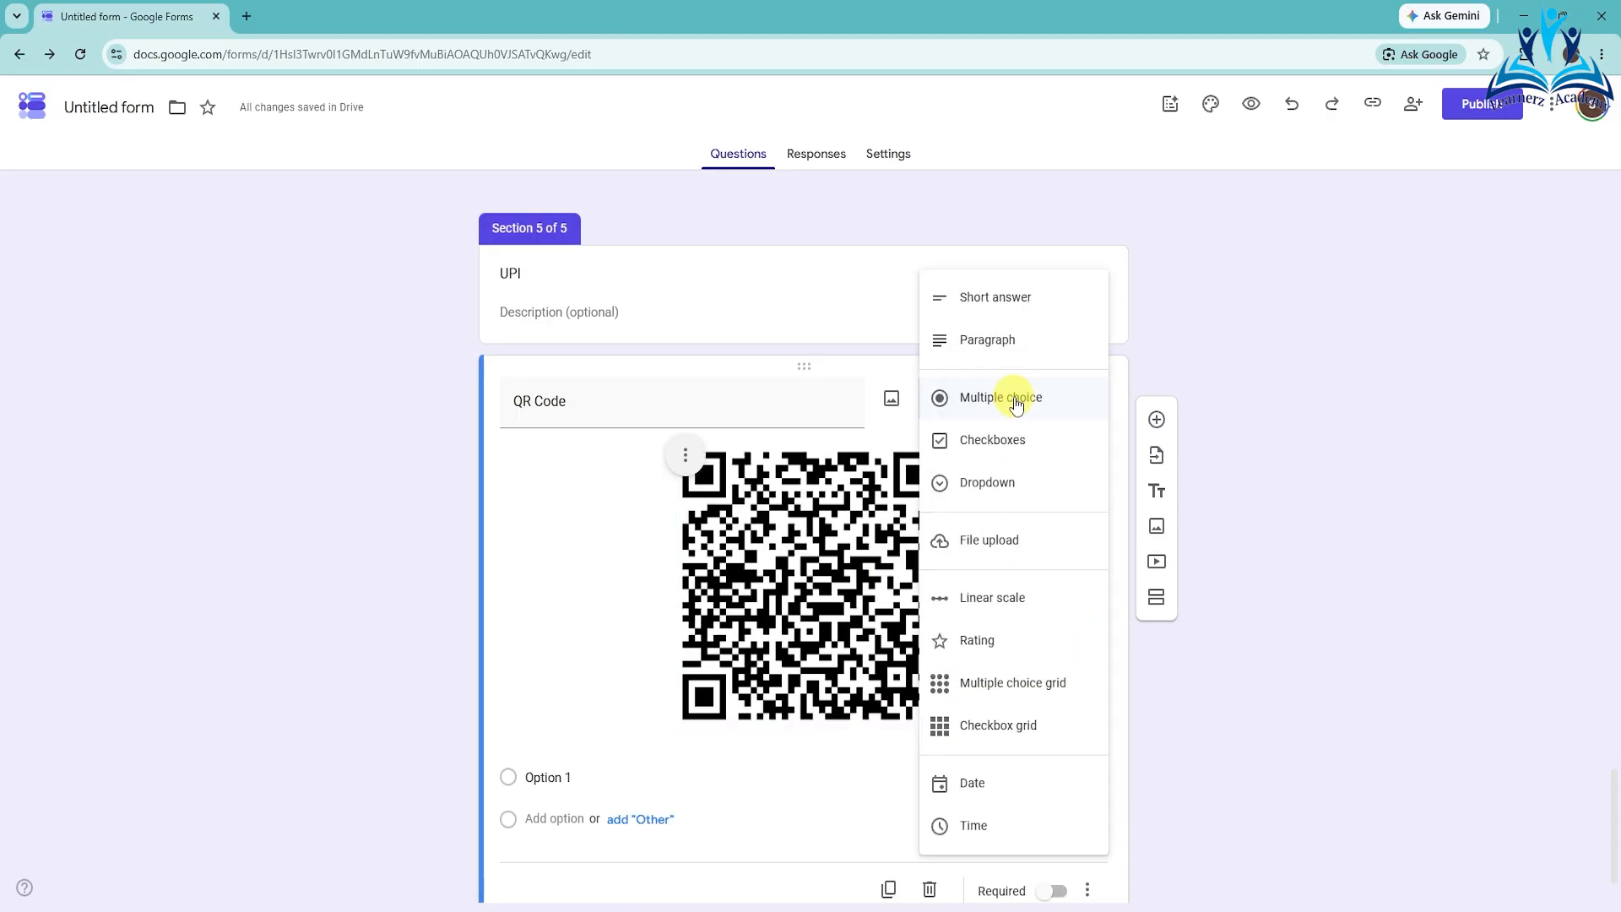
pyautogui.click(1006, 304)
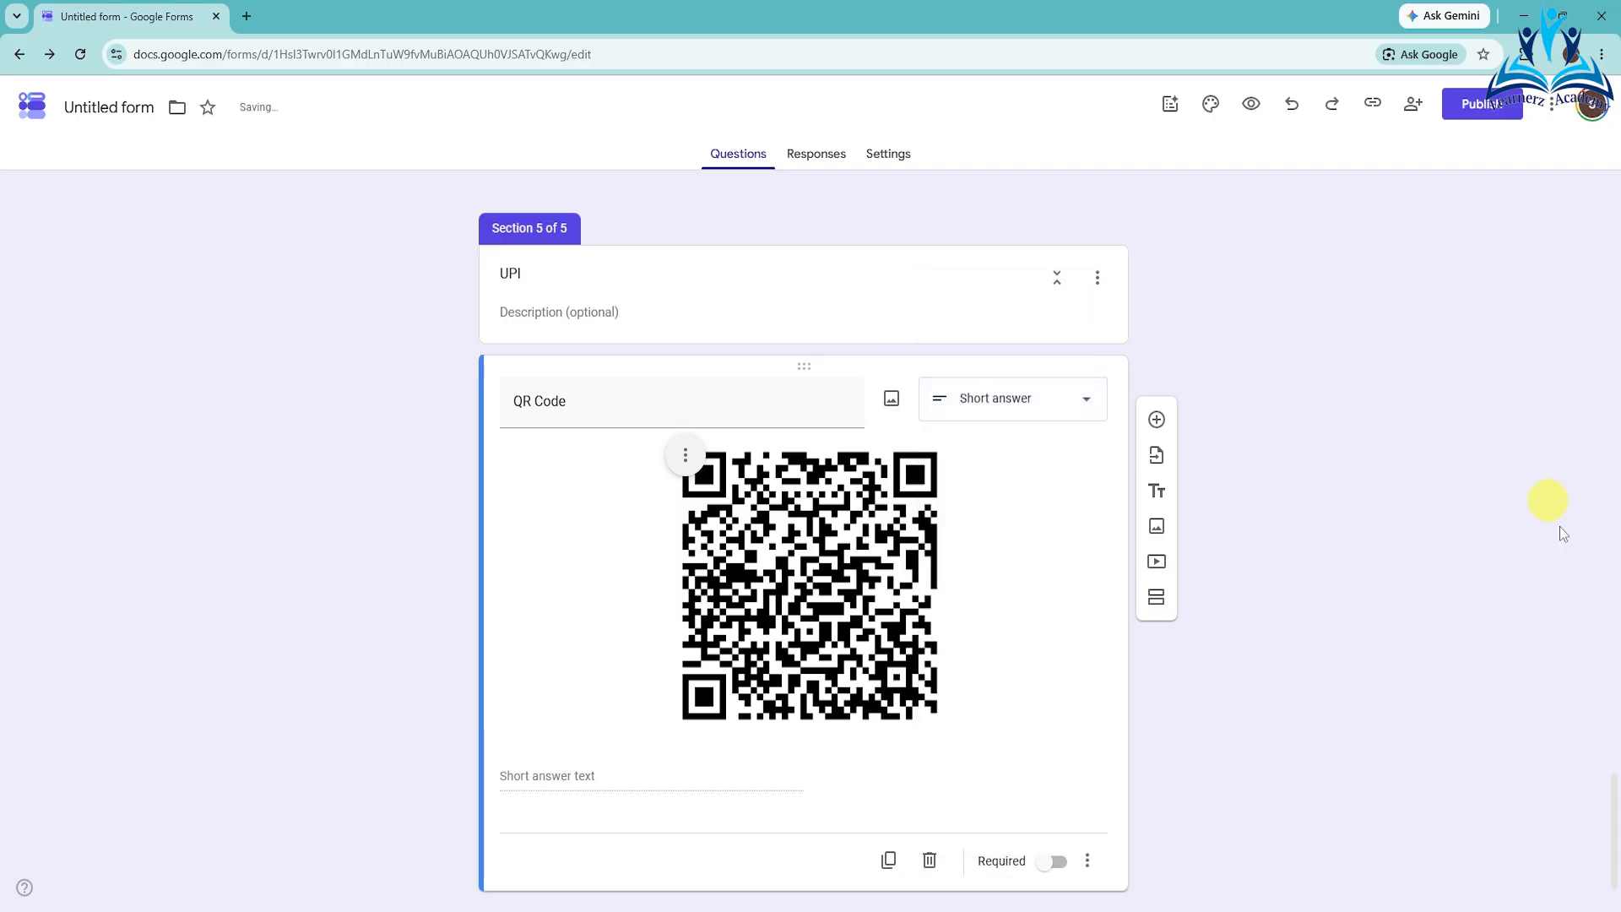
pyautogui.scroll(-1, 1293, 653)
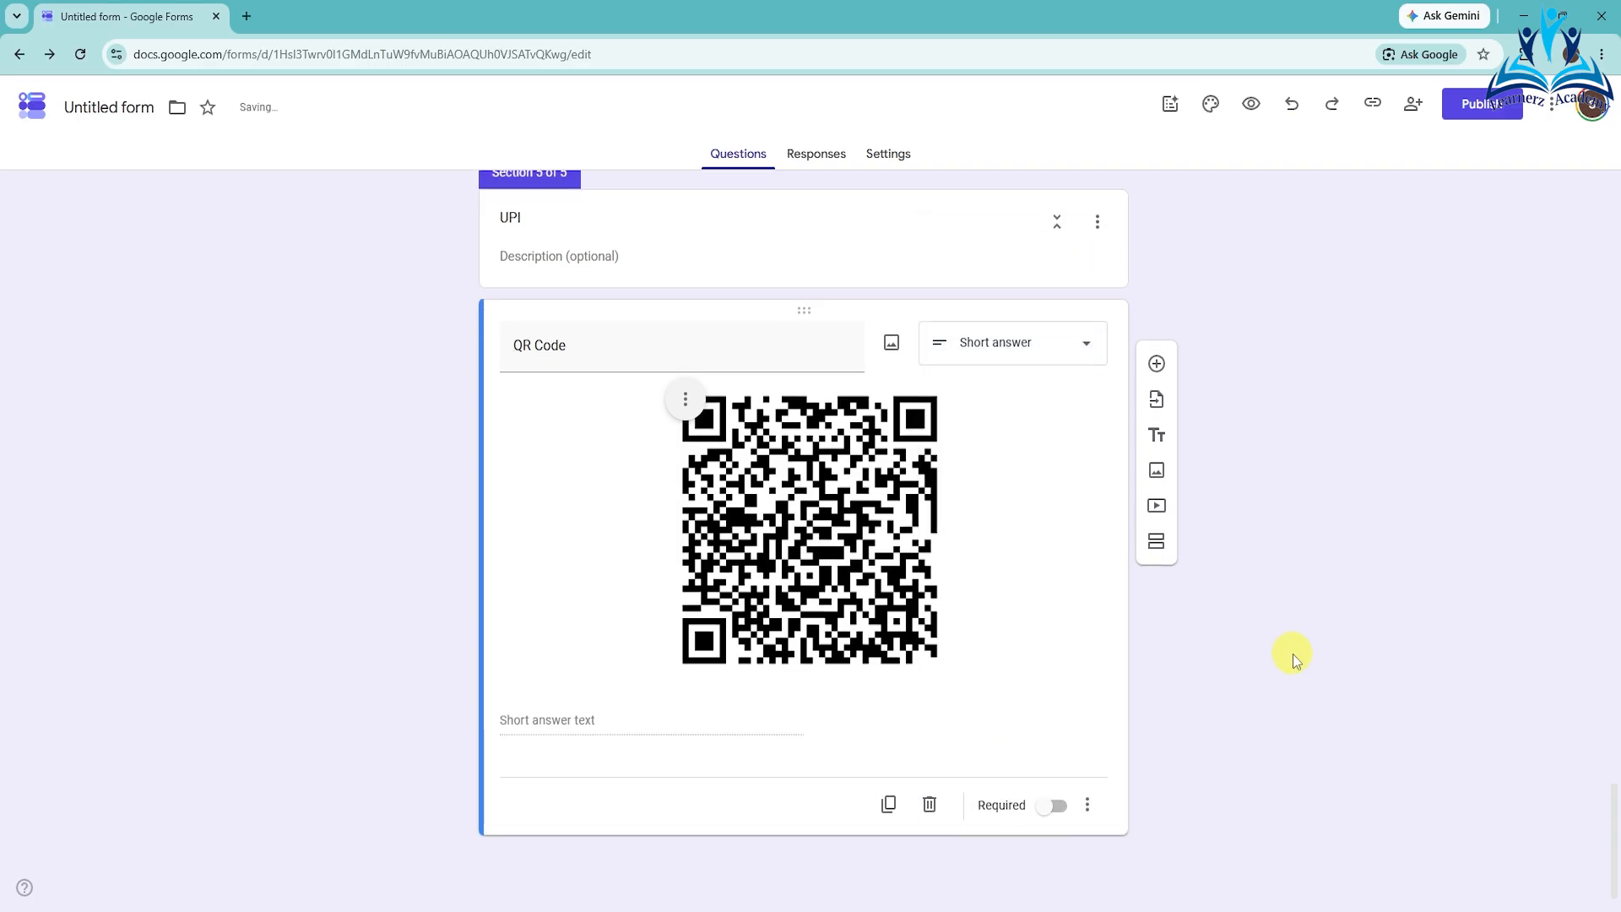
pyautogui.click(1054, 807)
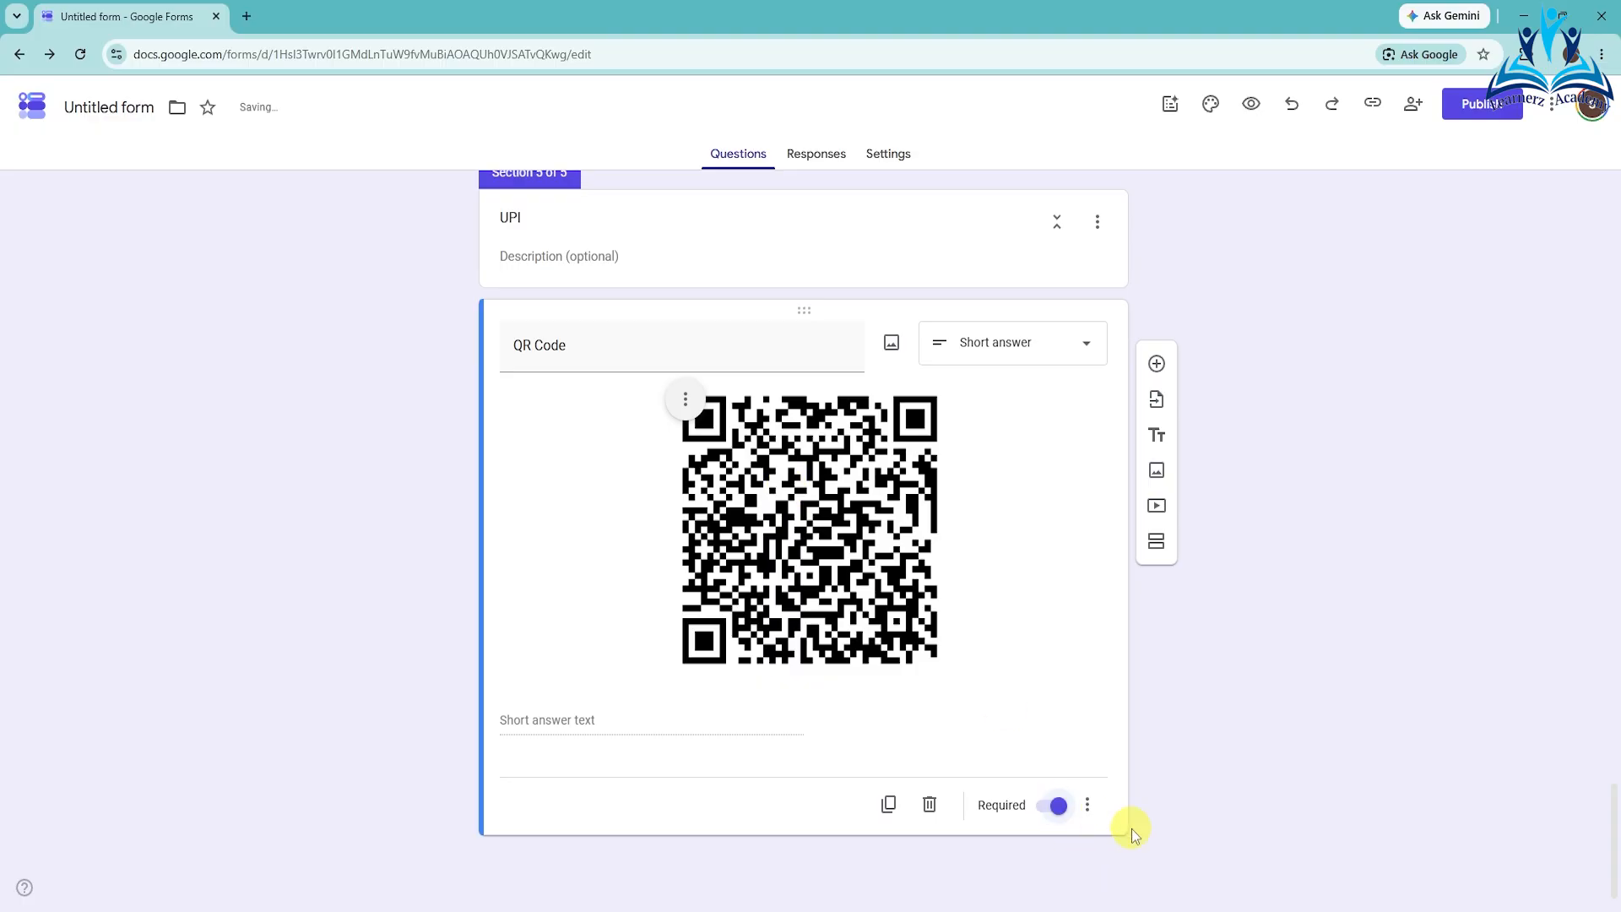
# - Add a question titled "Upload Payment Receipt" below the QR Code question and make it a File upload question
pyautogui.click(1157, 363)
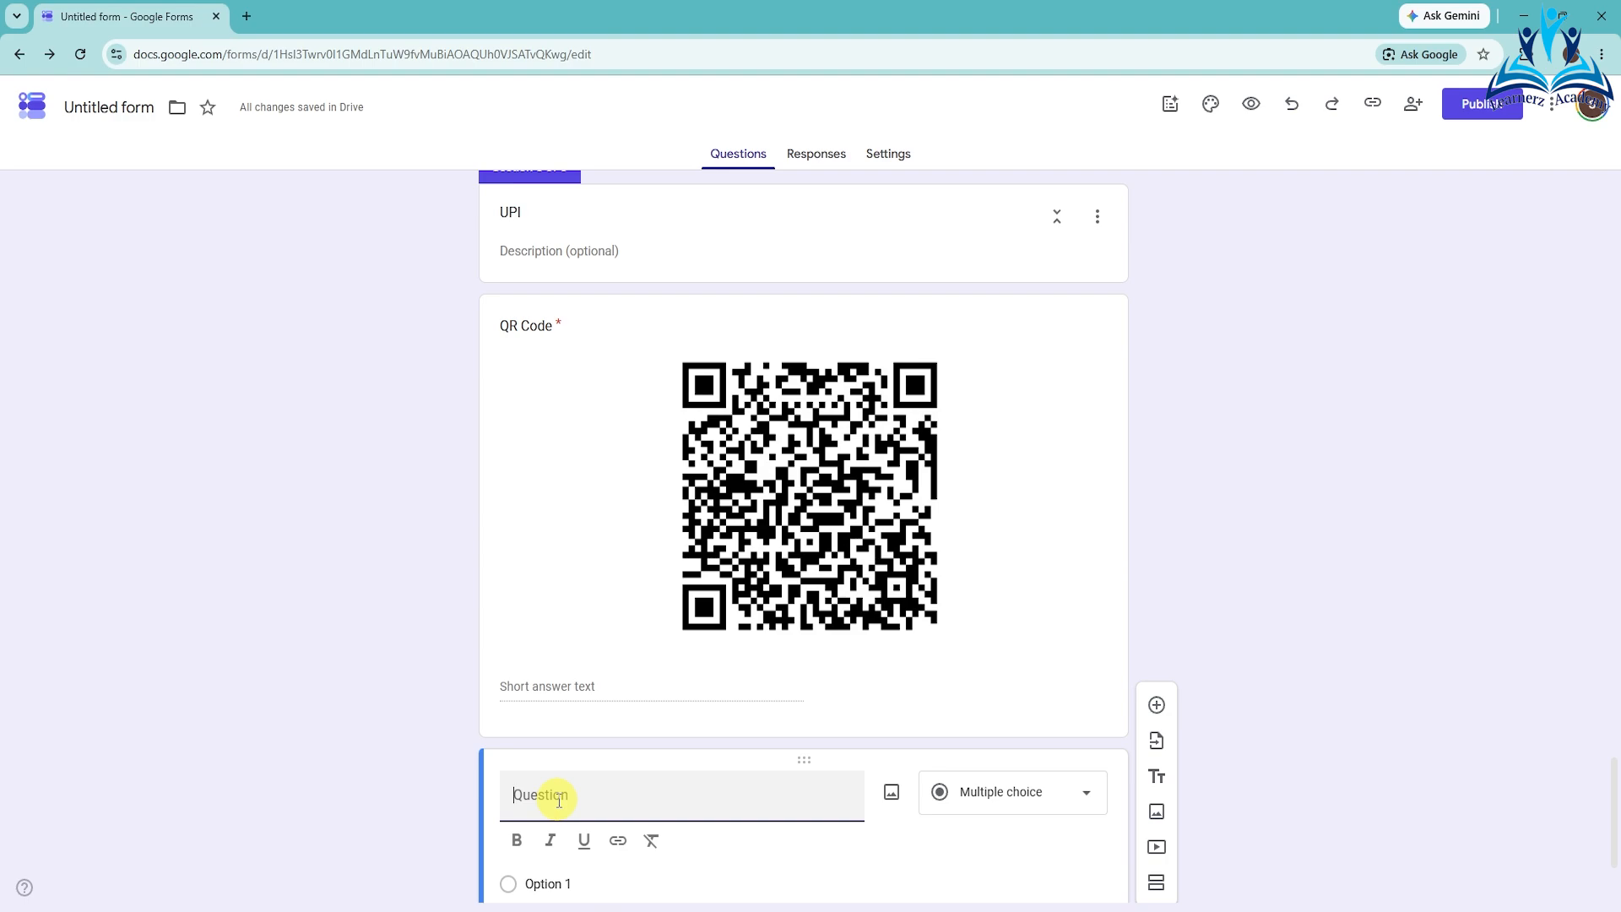
pyautogui.write('Upload Payment')
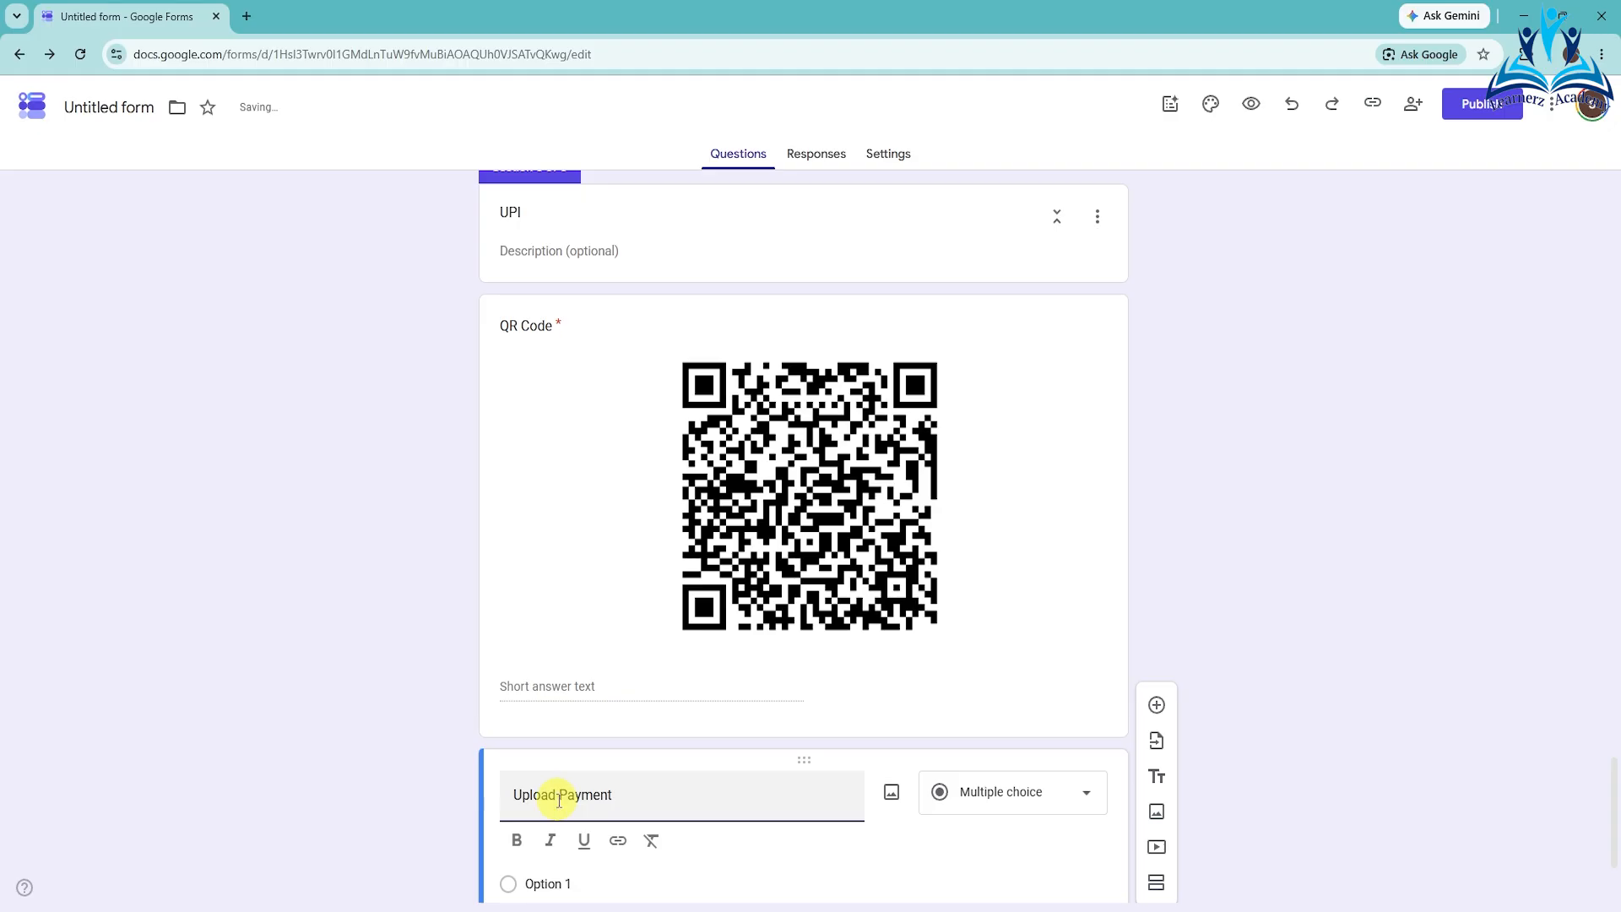
pyautogui.write('ceipt')
pyautogui.scroll(-1, 872, 763)
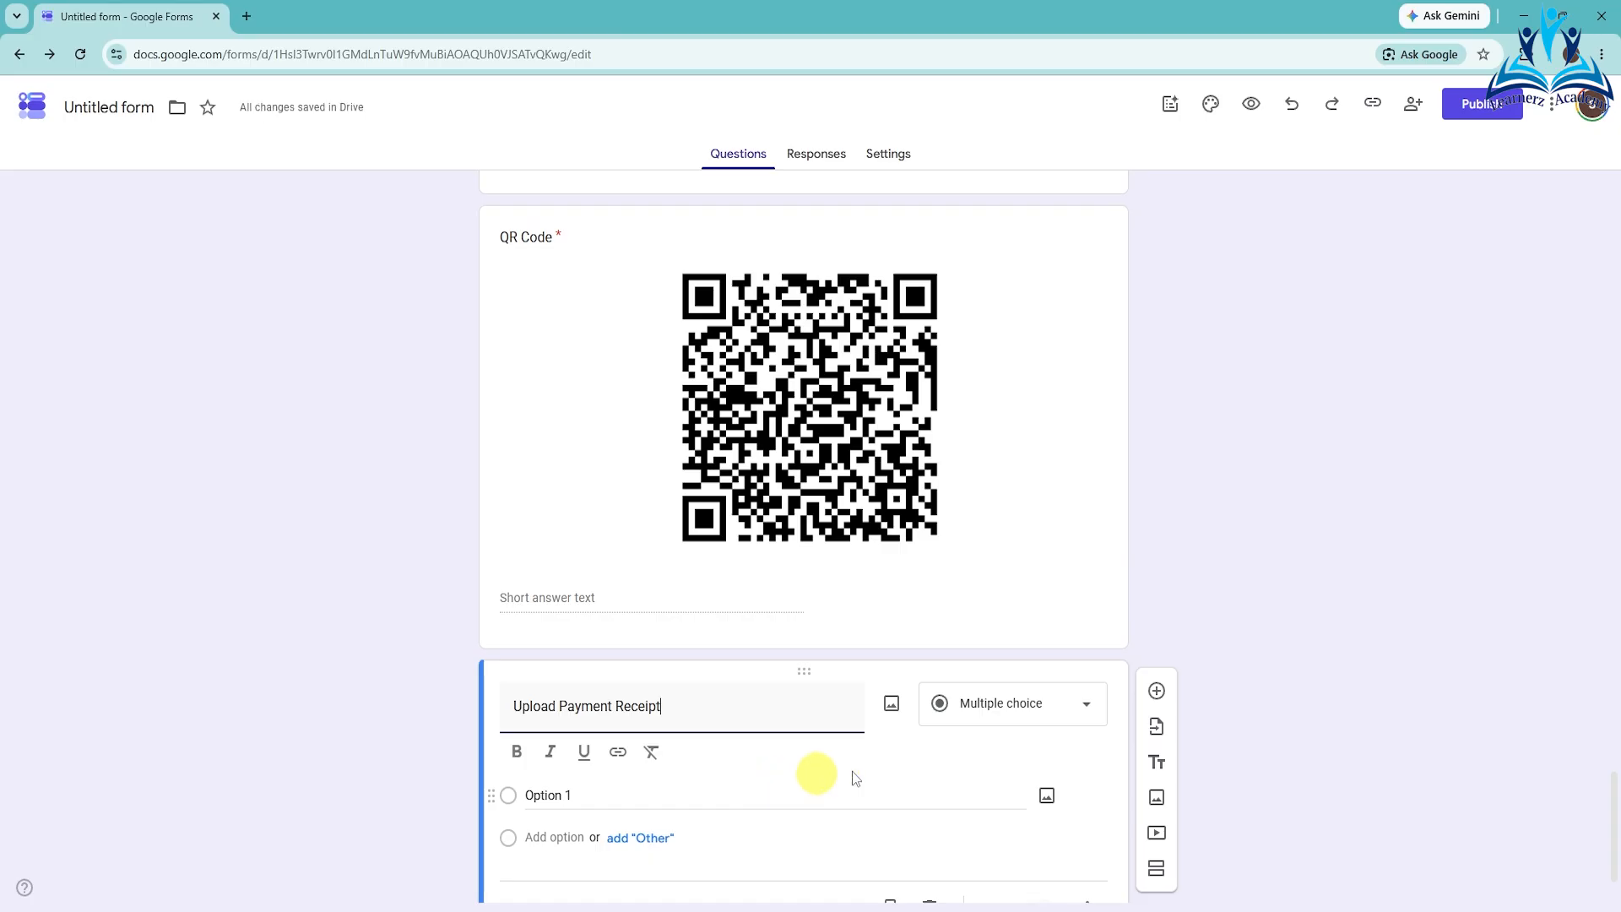
pyautogui.click(1013, 716)
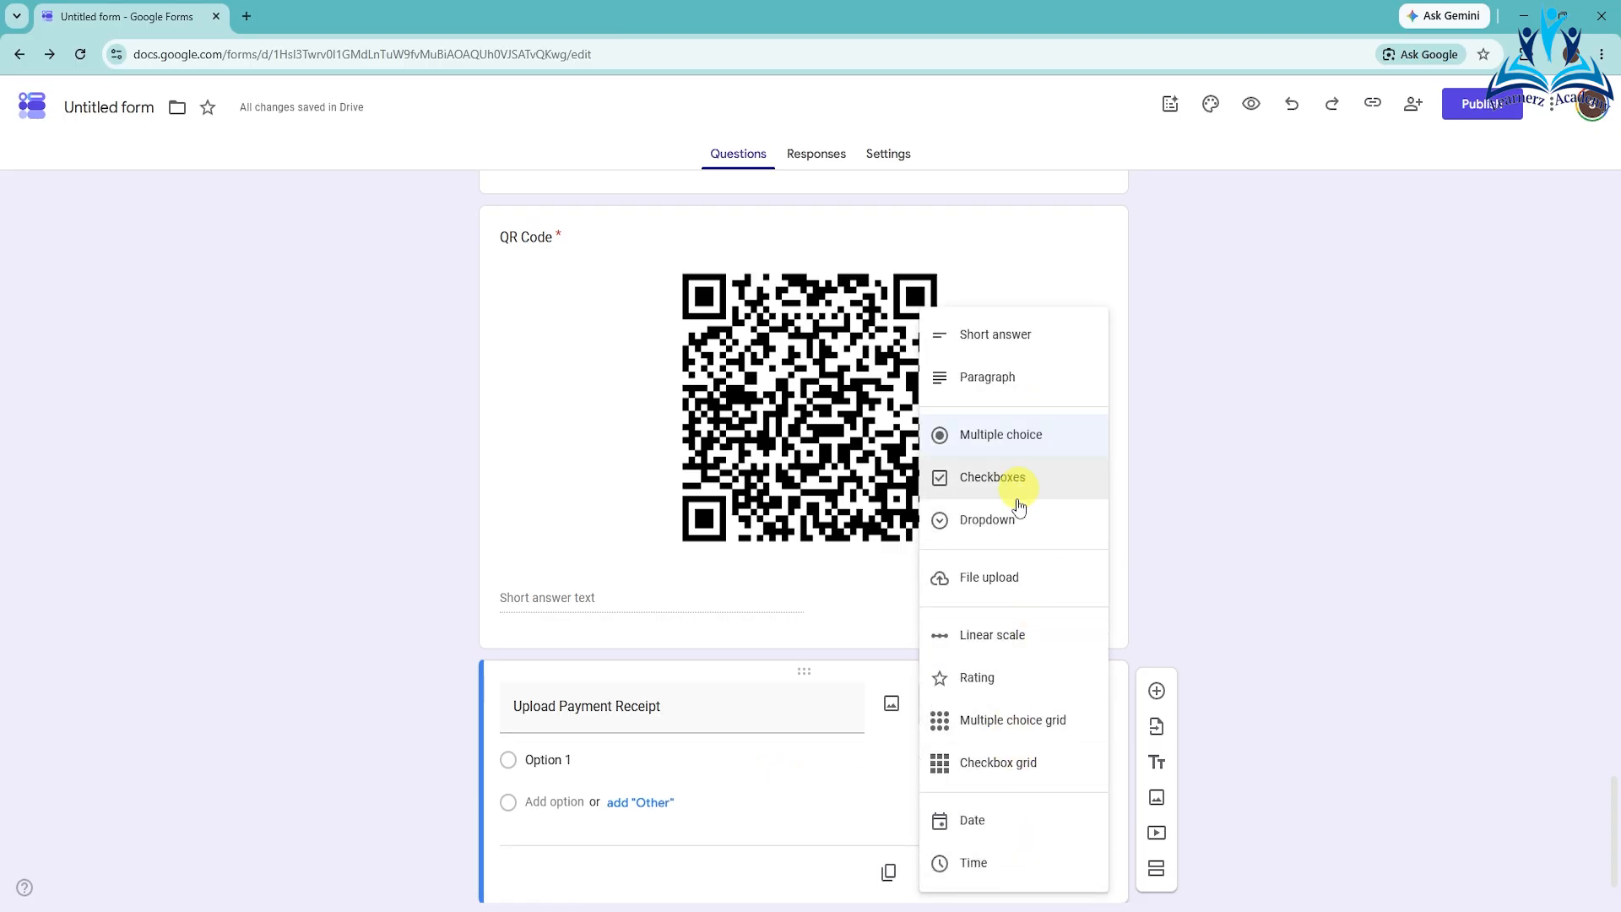
pyautogui.click(1014, 590)
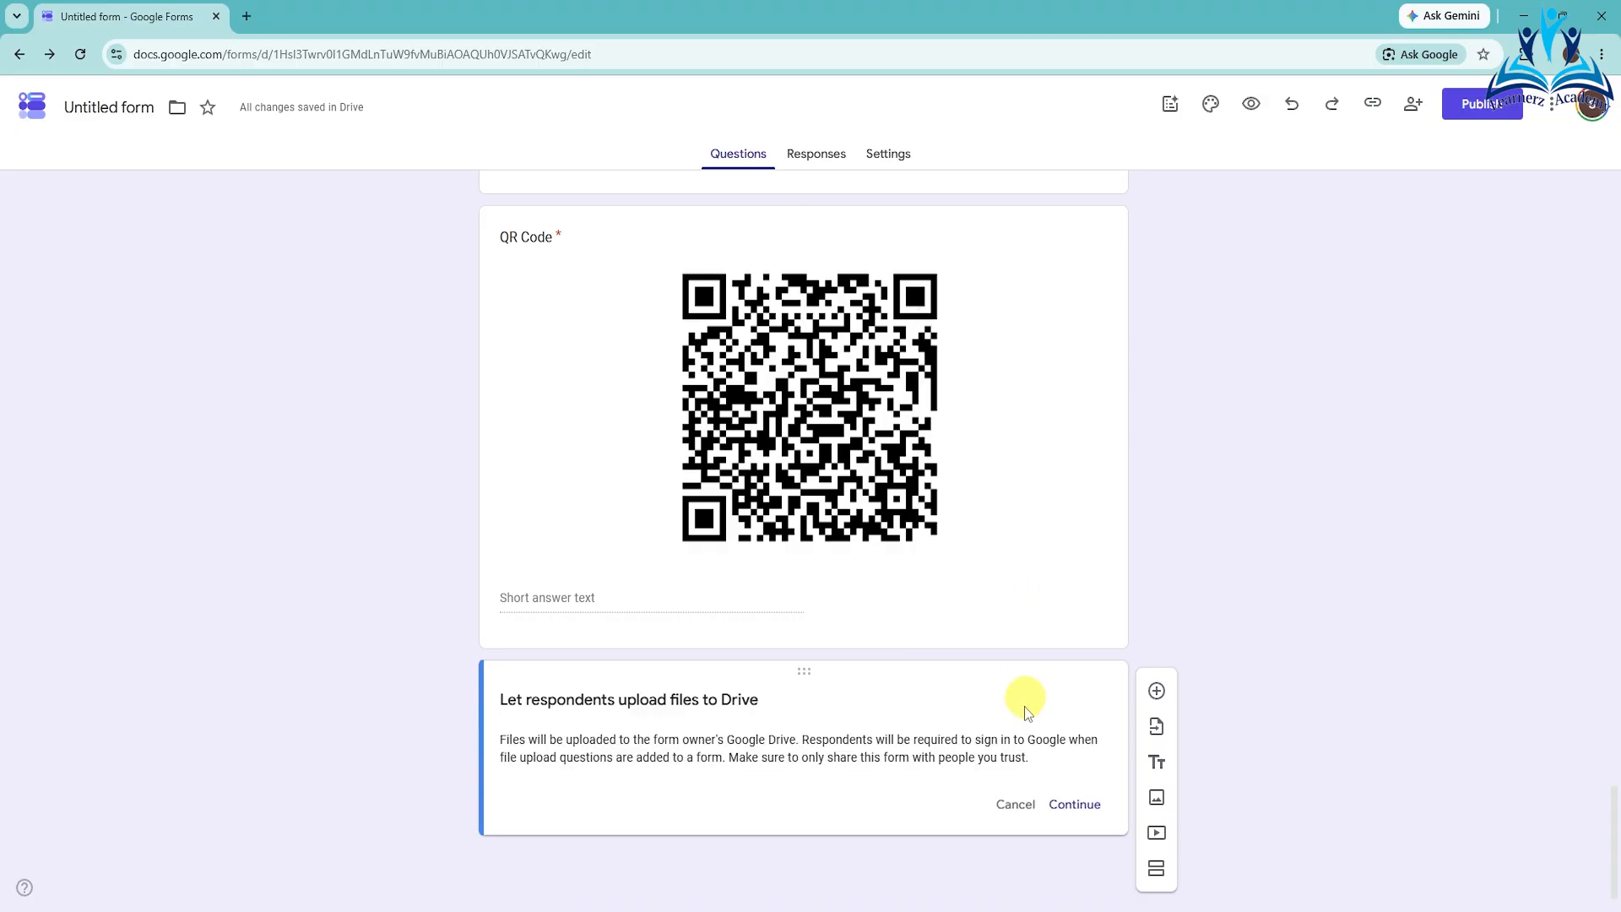
pyautogui.click(1074, 804)
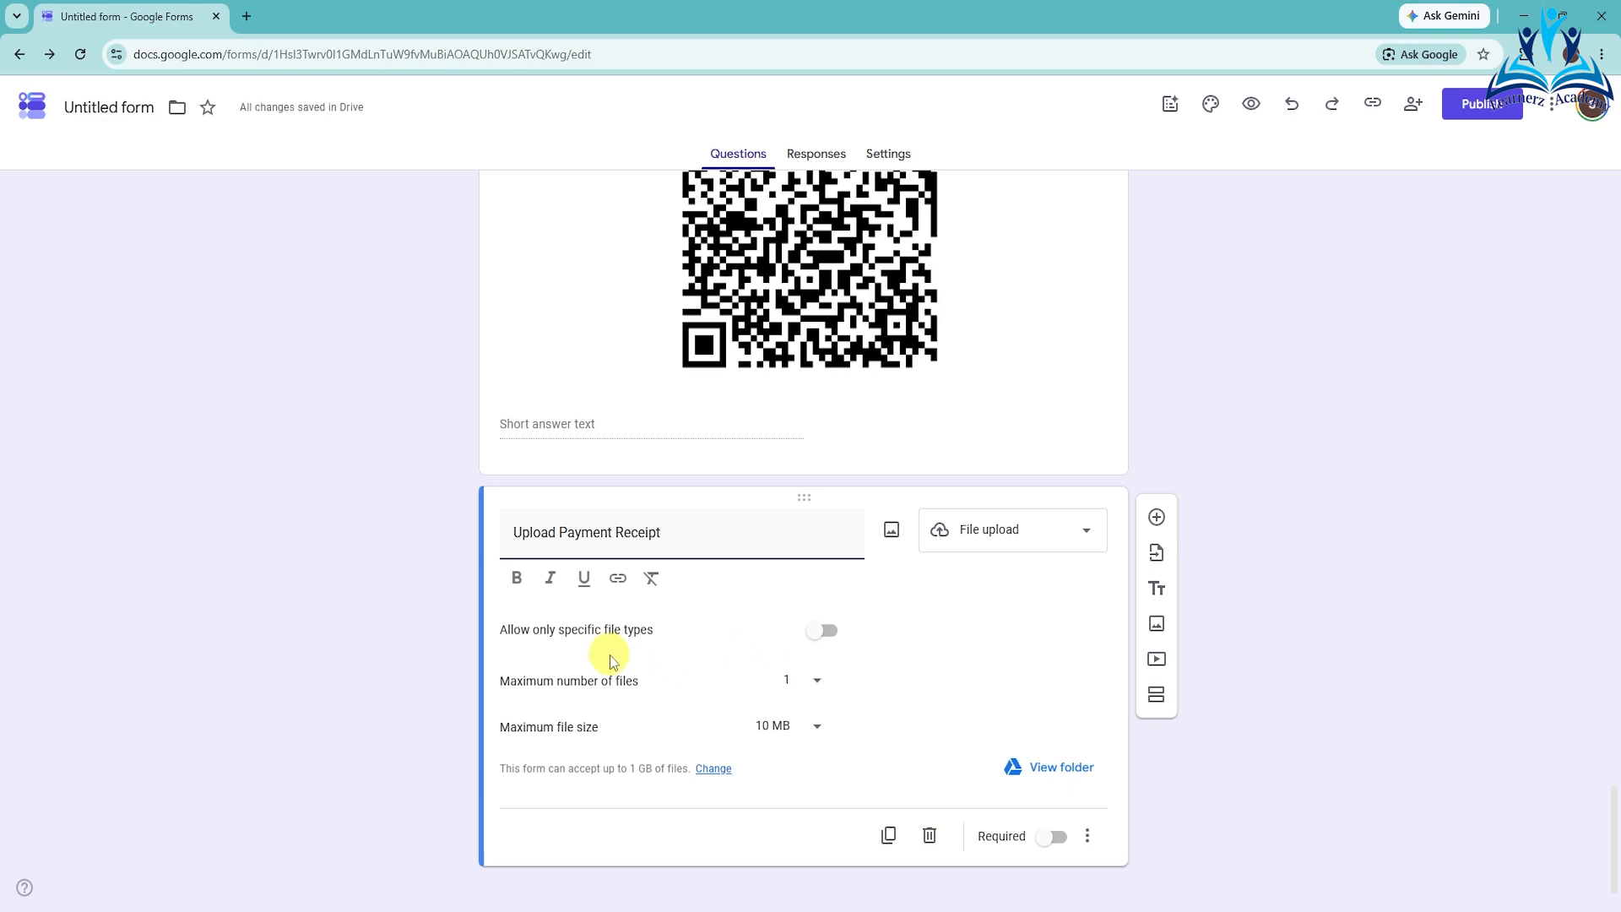
# - Allow only image files in the Upload Payment Receipt question and make the question required
pyautogui.click(832, 635)
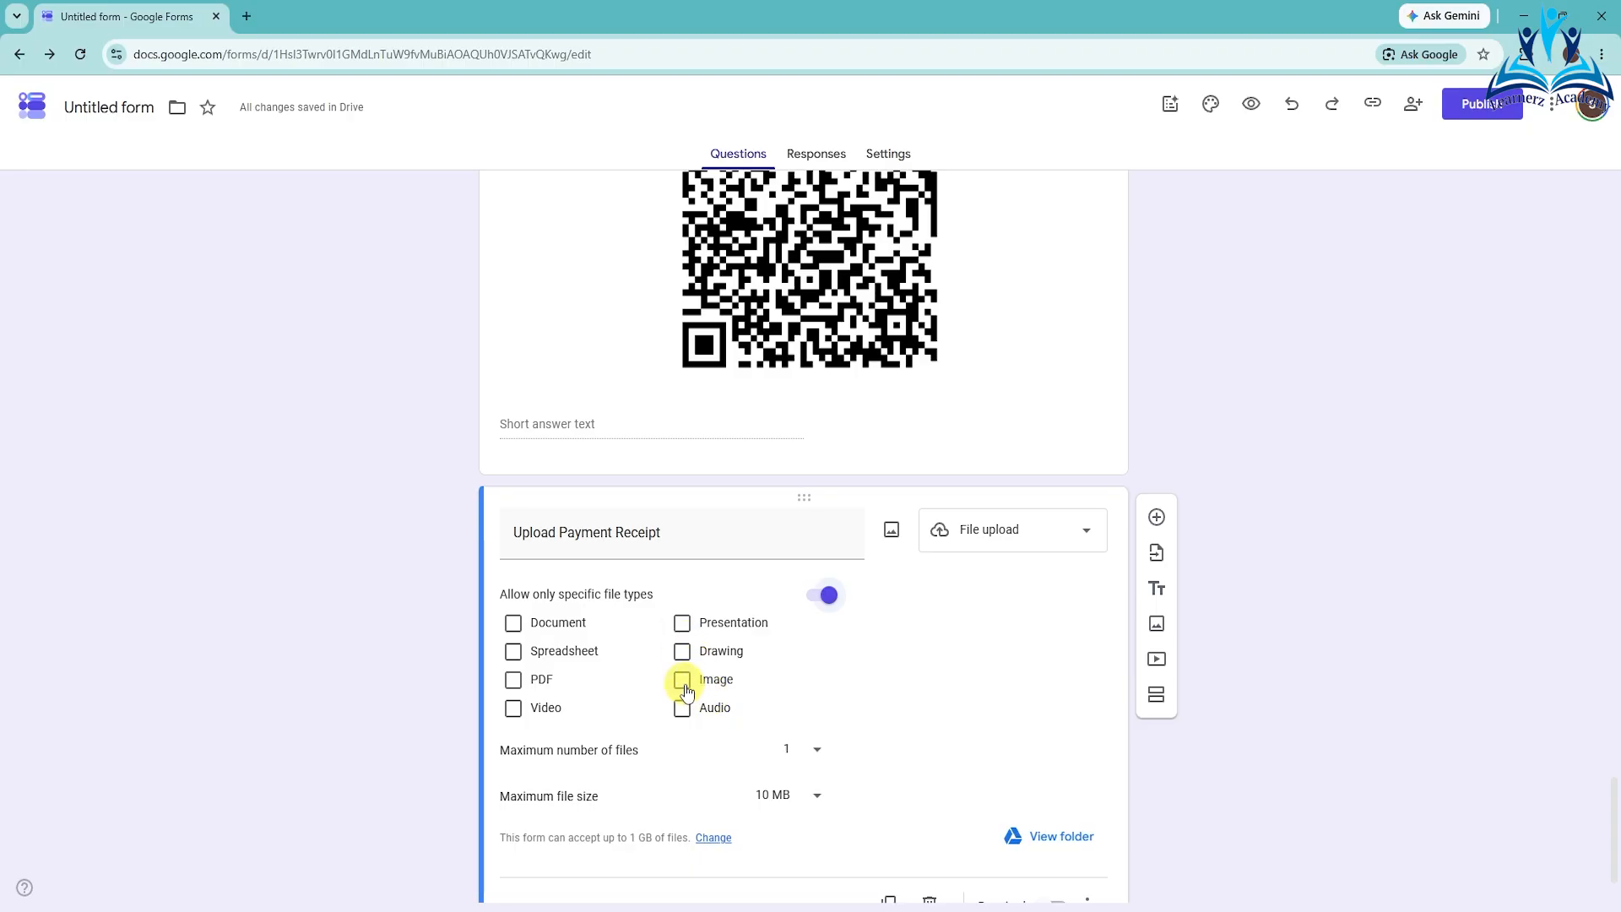
pyautogui.click(684, 686)
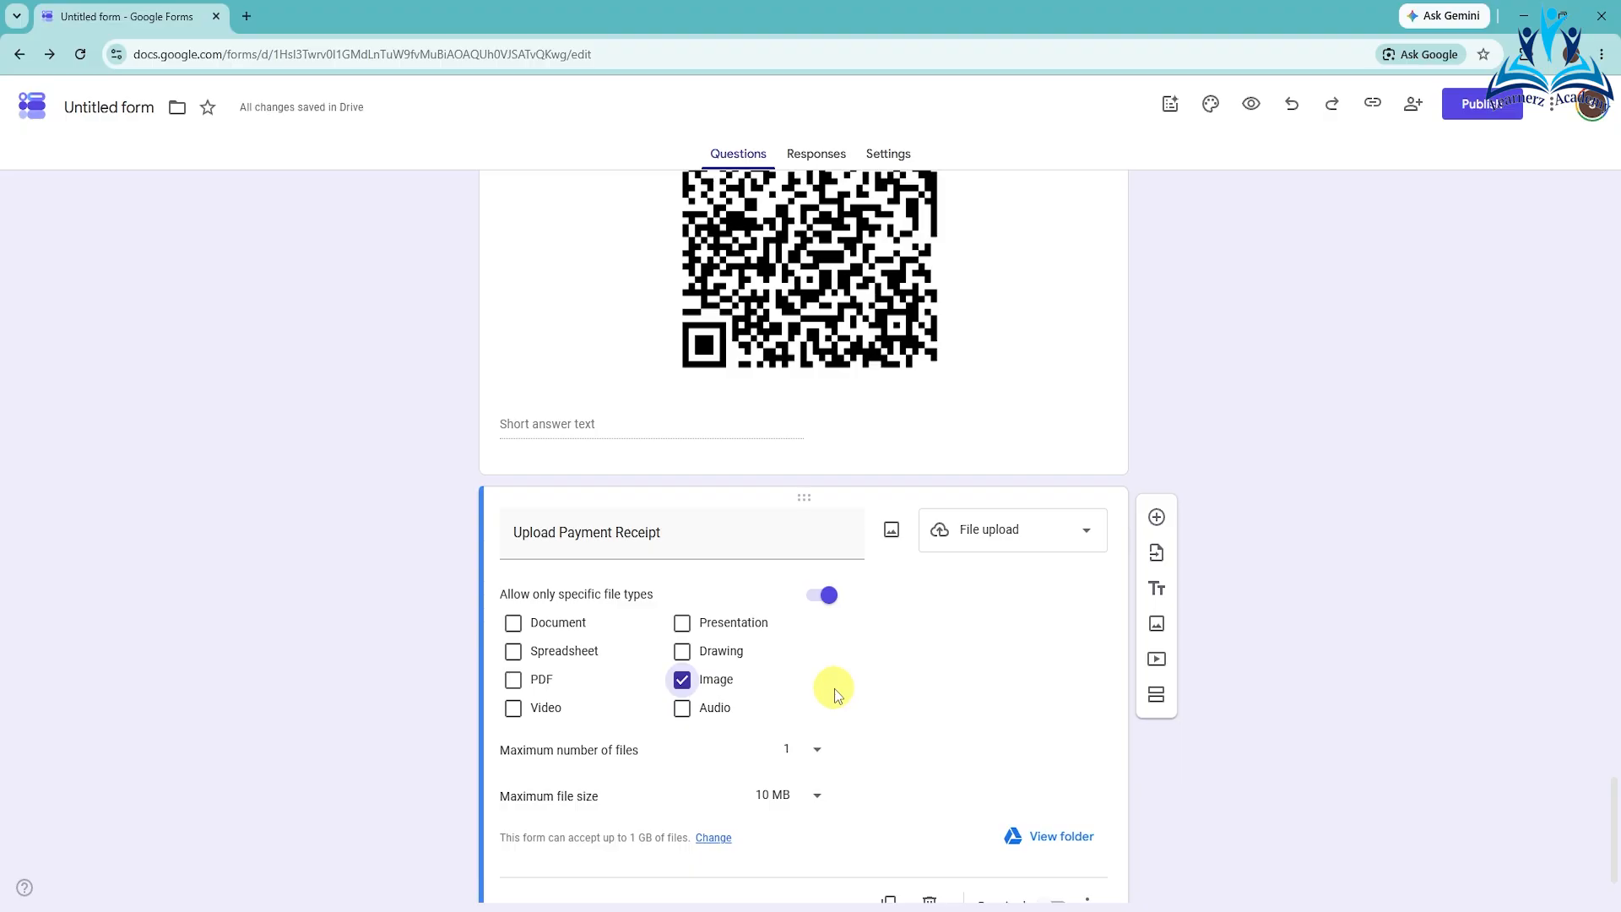
pyautogui.scroll(-1, 835, 694)
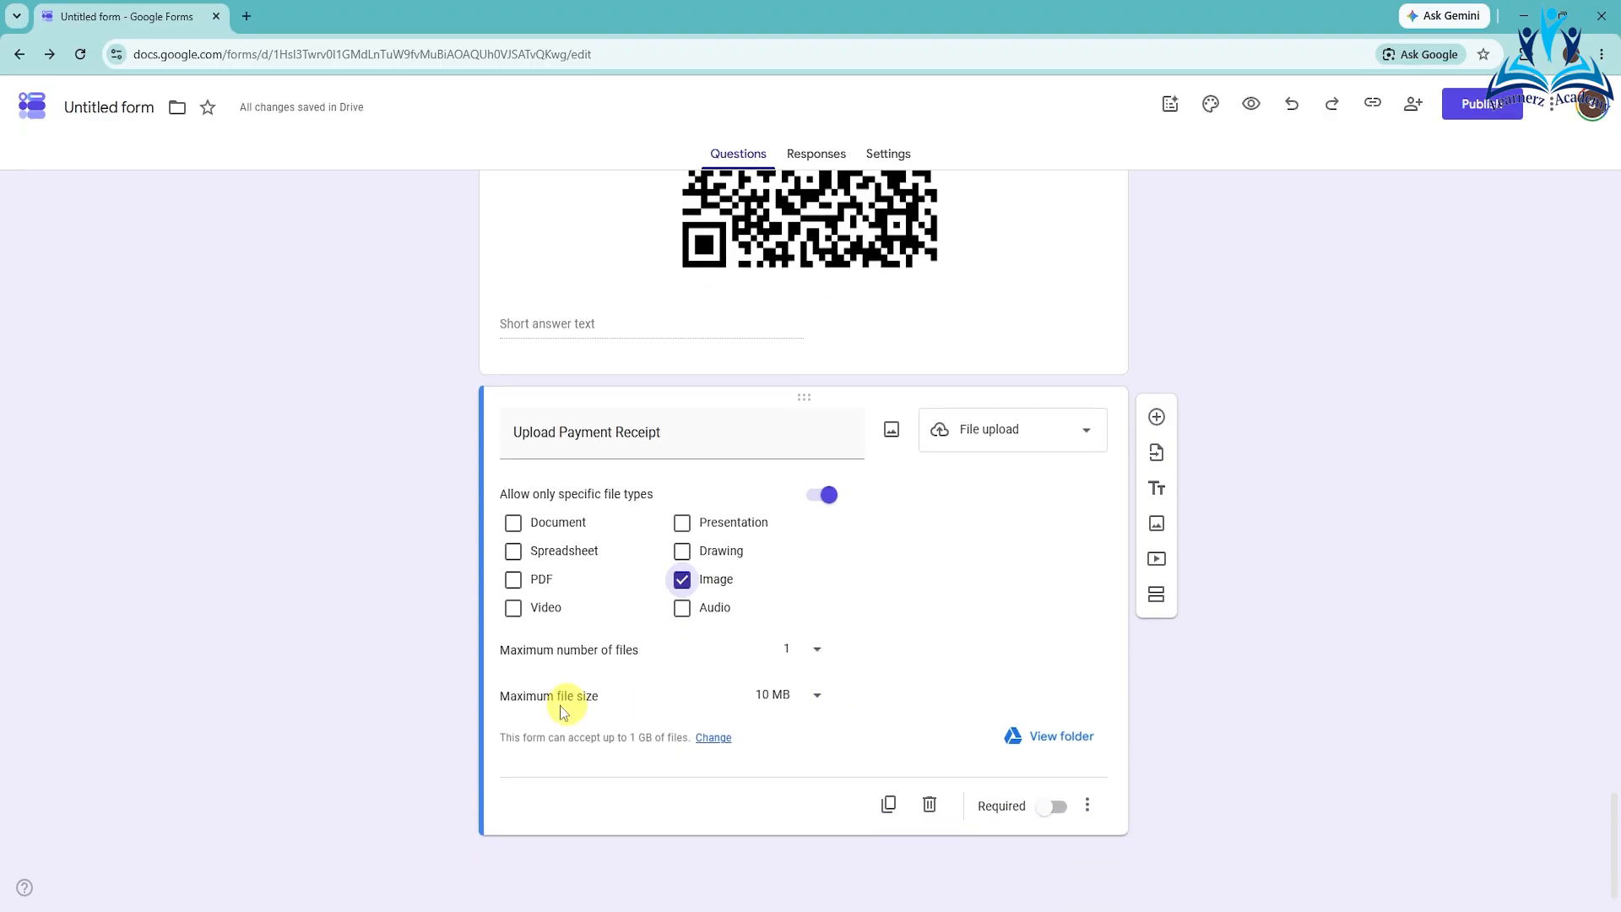
pyautogui.click(798, 667)
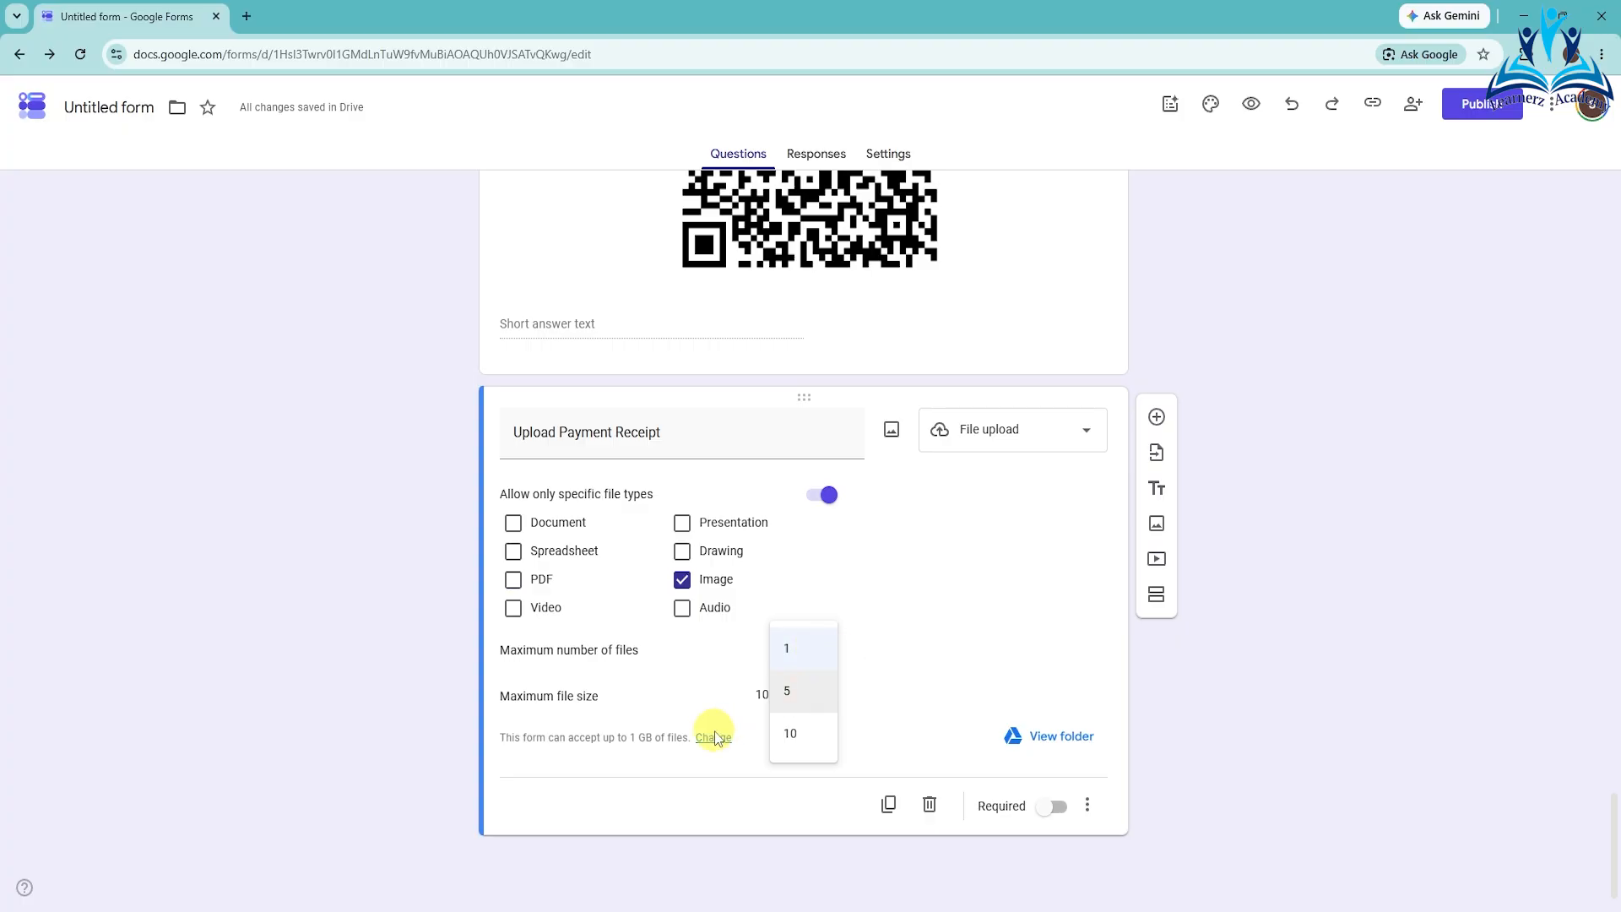
pyautogui.click(932, 671)
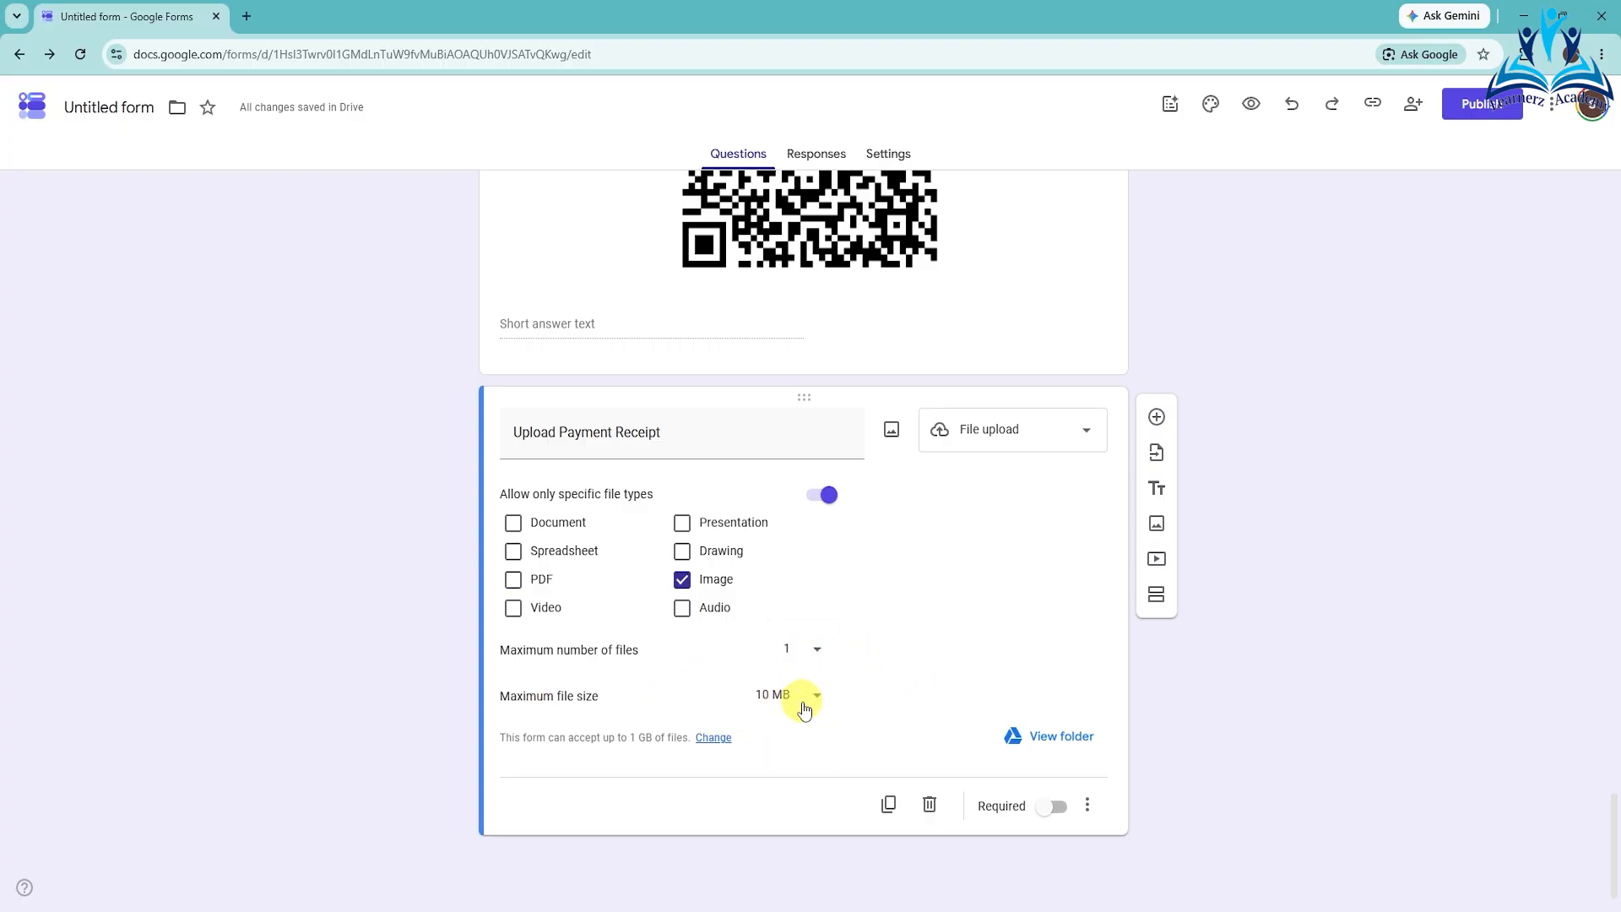
pyautogui.click(1055, 807)
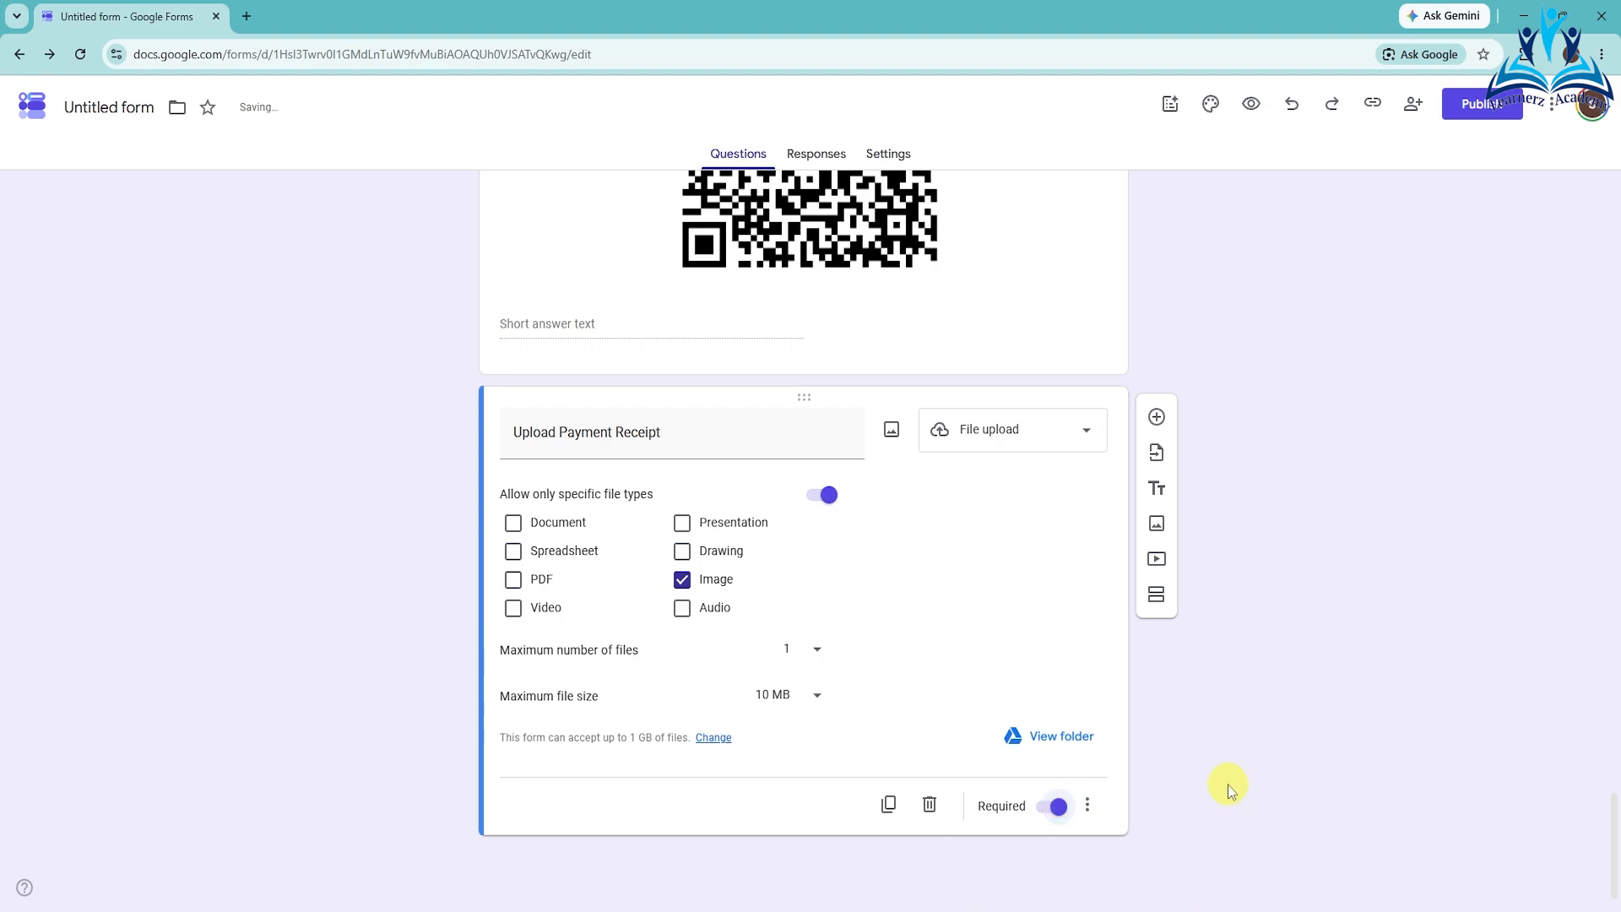
# - Add a sixth section after the Upload Payment Receipt question and title it "Net Banking"
pyautogui.scroll(4, 952, 717)
pyautogui.scroll(2, 951, 706)
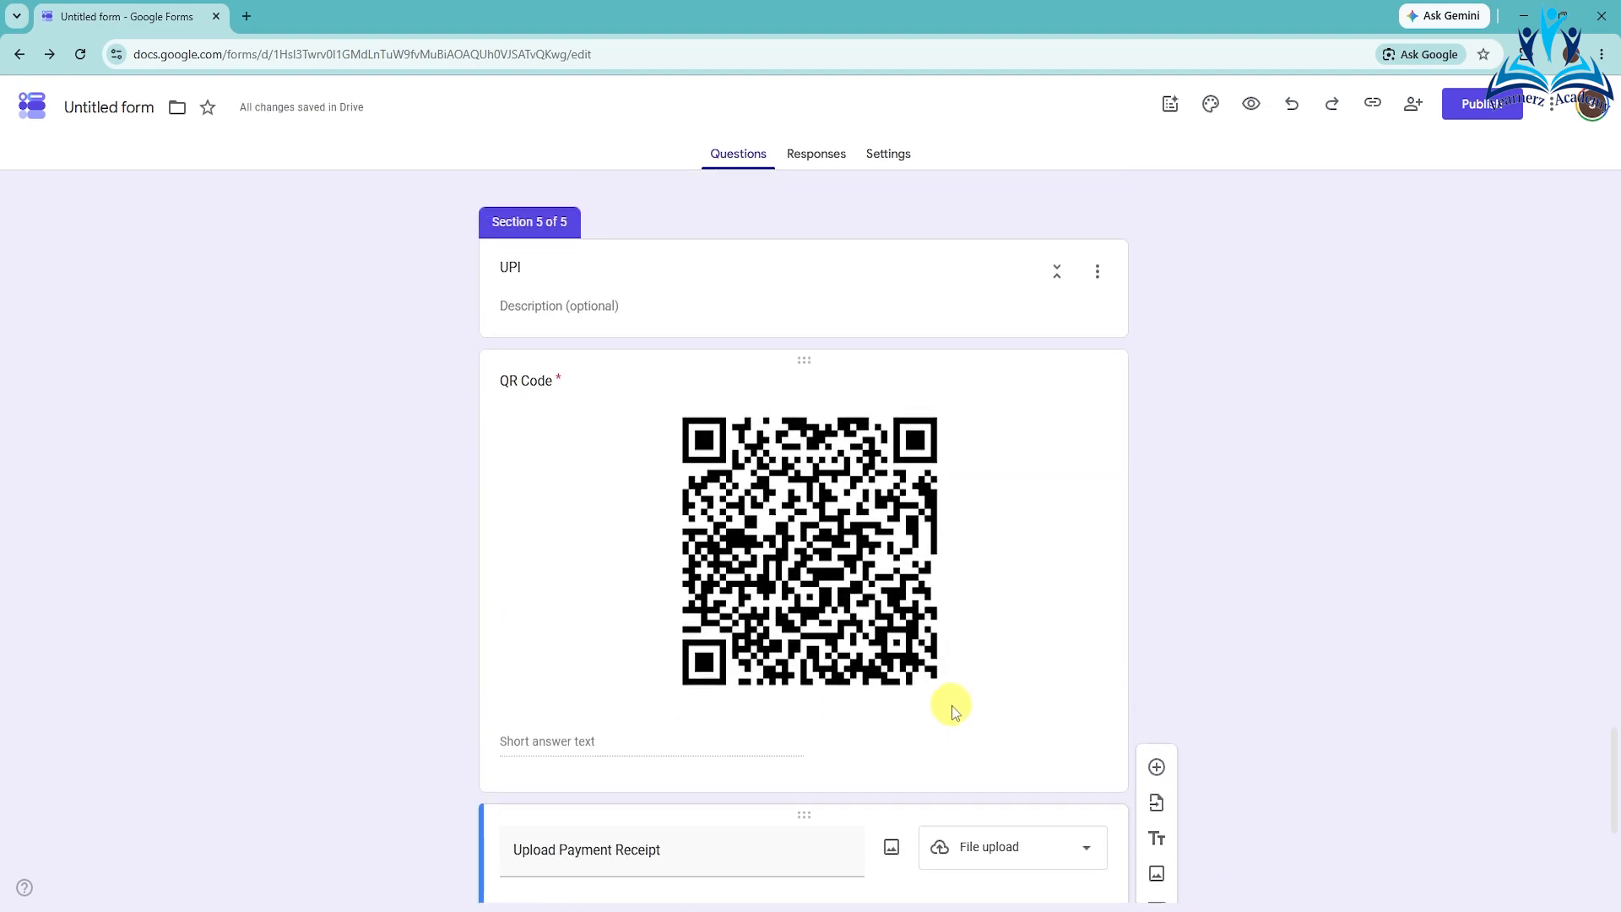
pyautogui.scroll(-6, 951, 706)
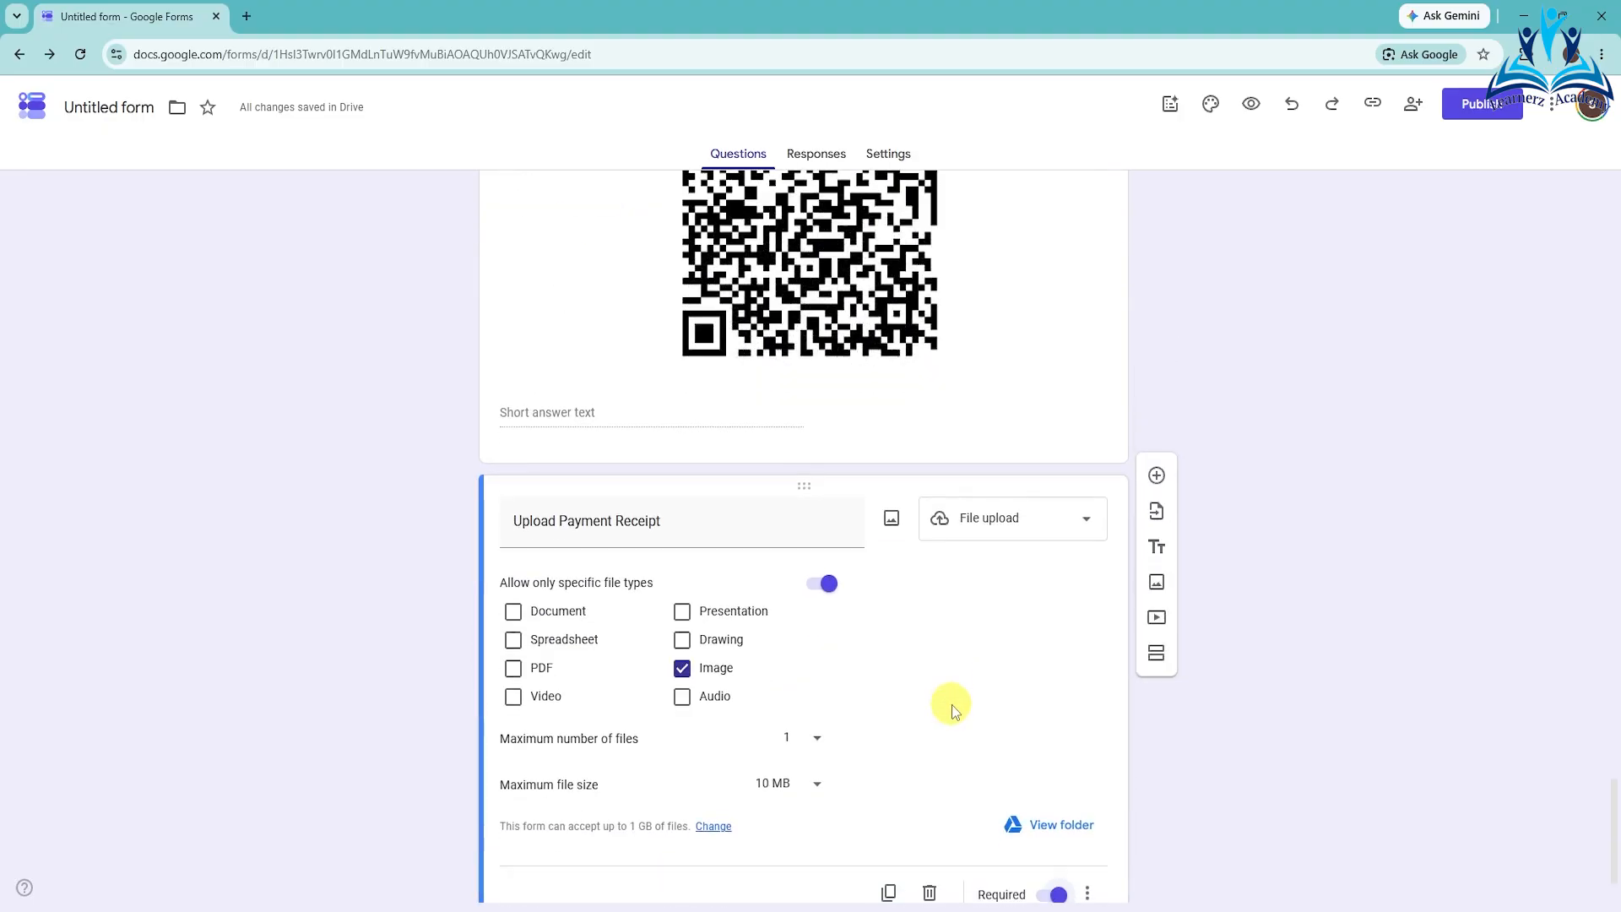
pyautogui.click(1158, 597)
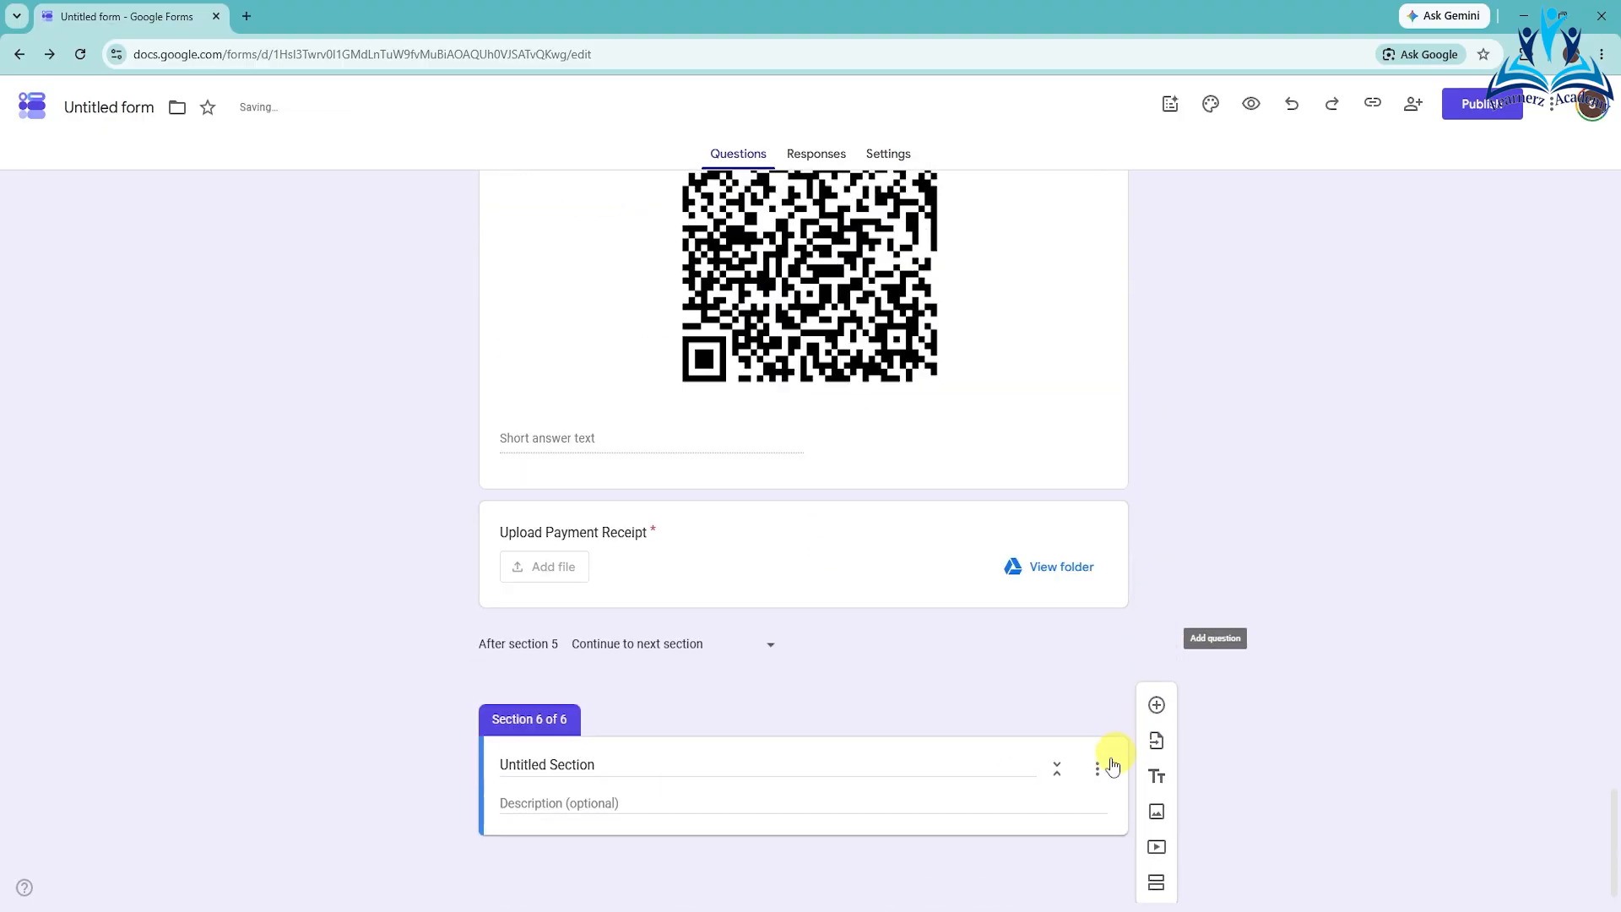
pyautogui.moveTo(614, 766); pyautogui.dragTo(470, 766)
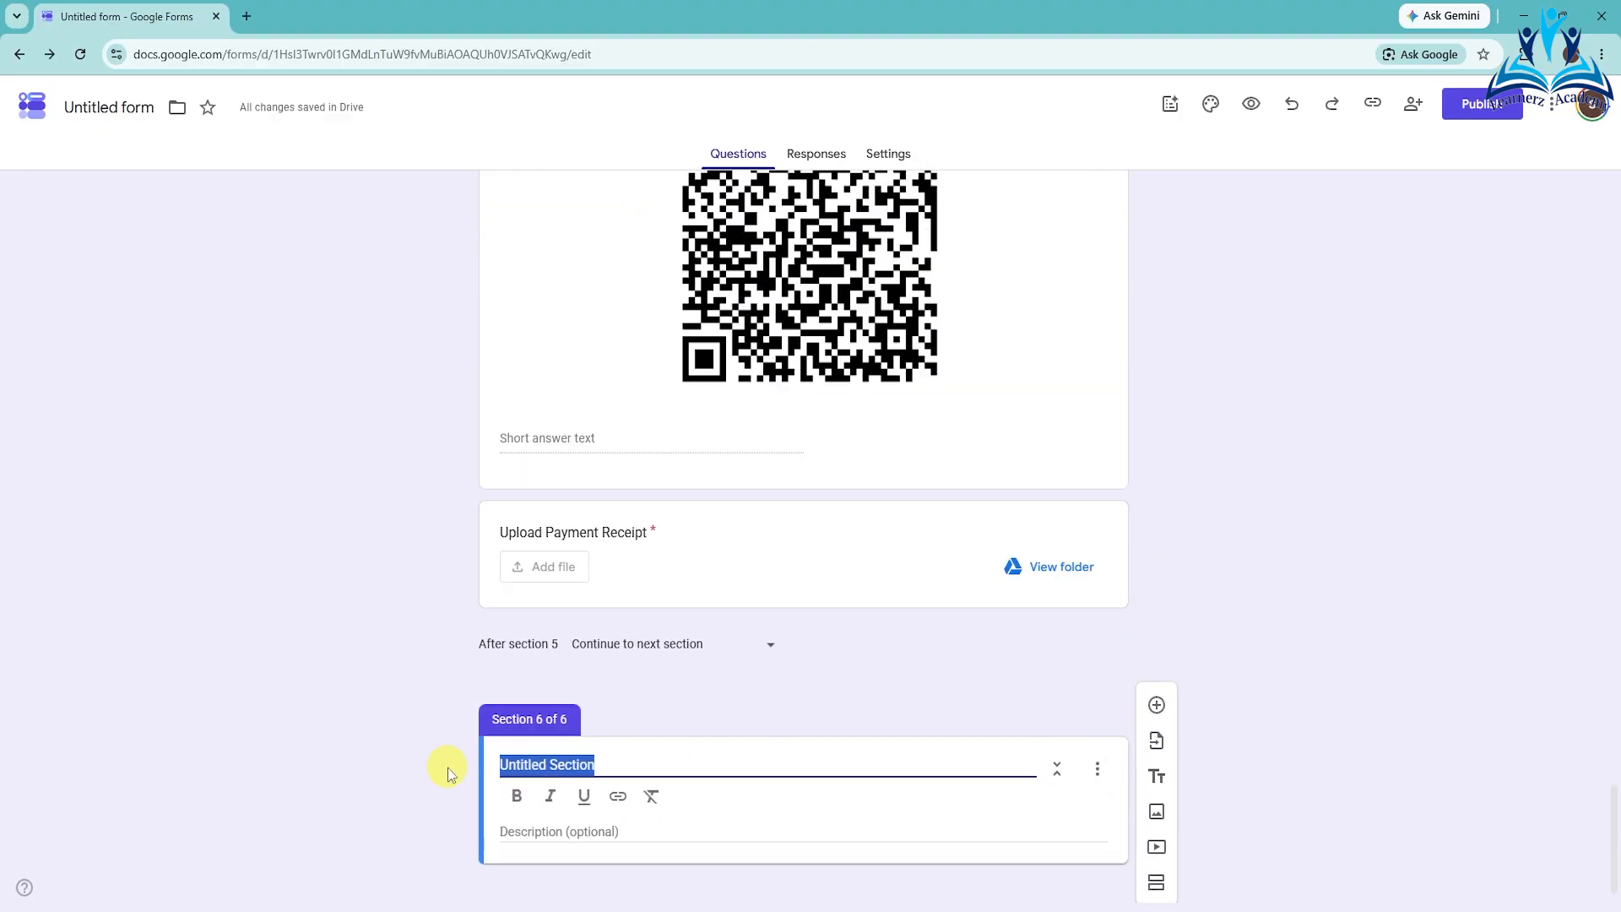
pyautogui.write('Ne')
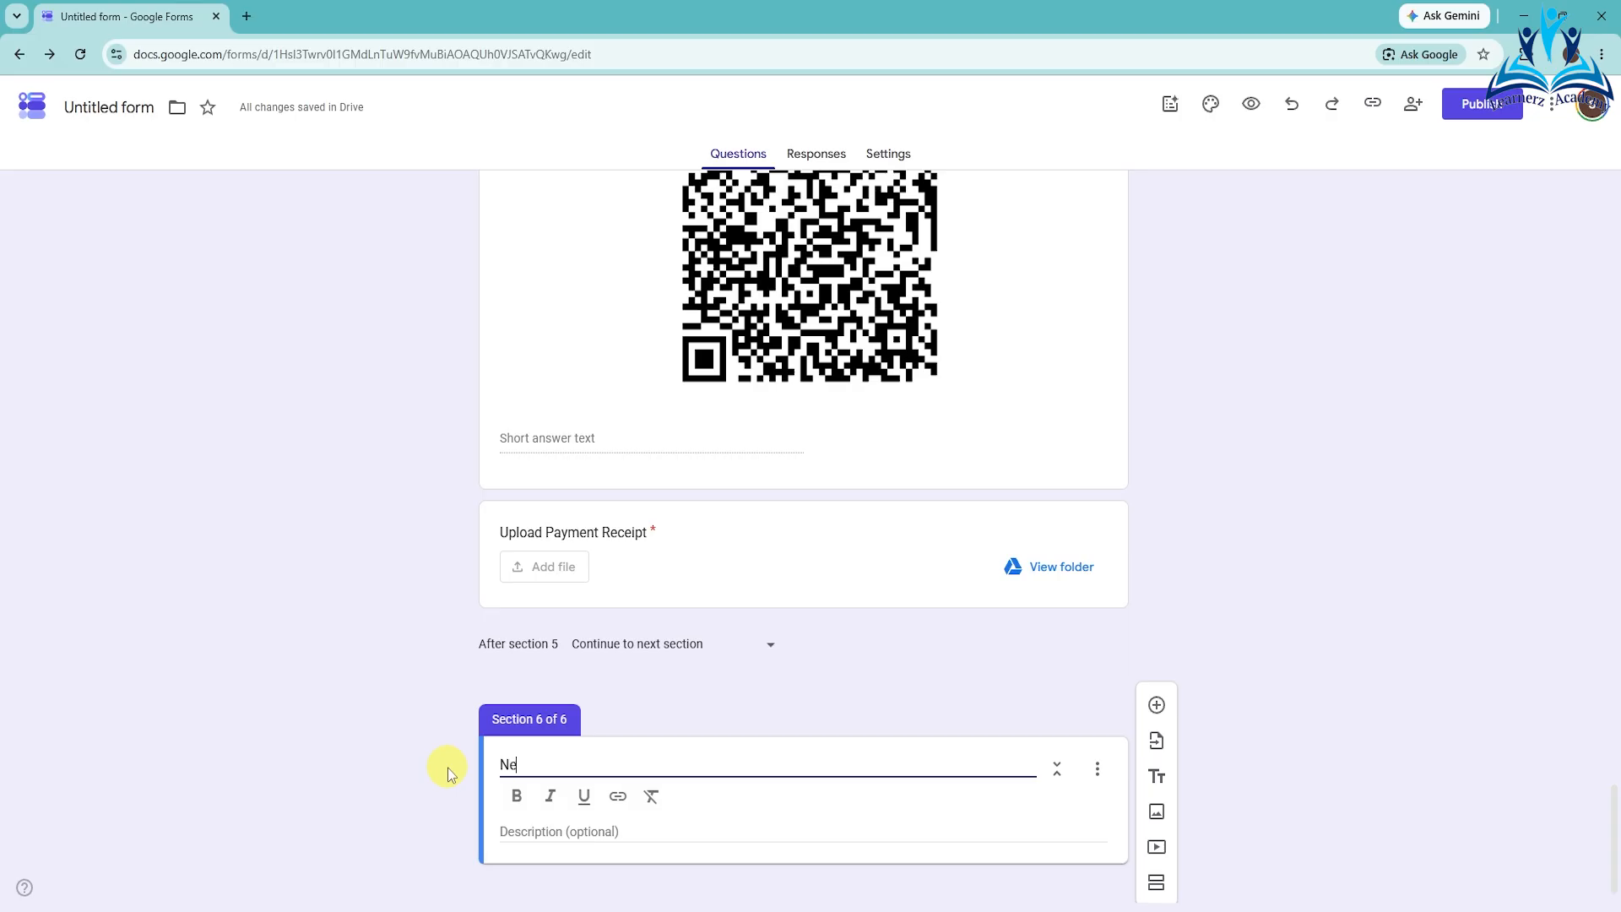
pyautogui.write('t Banking')
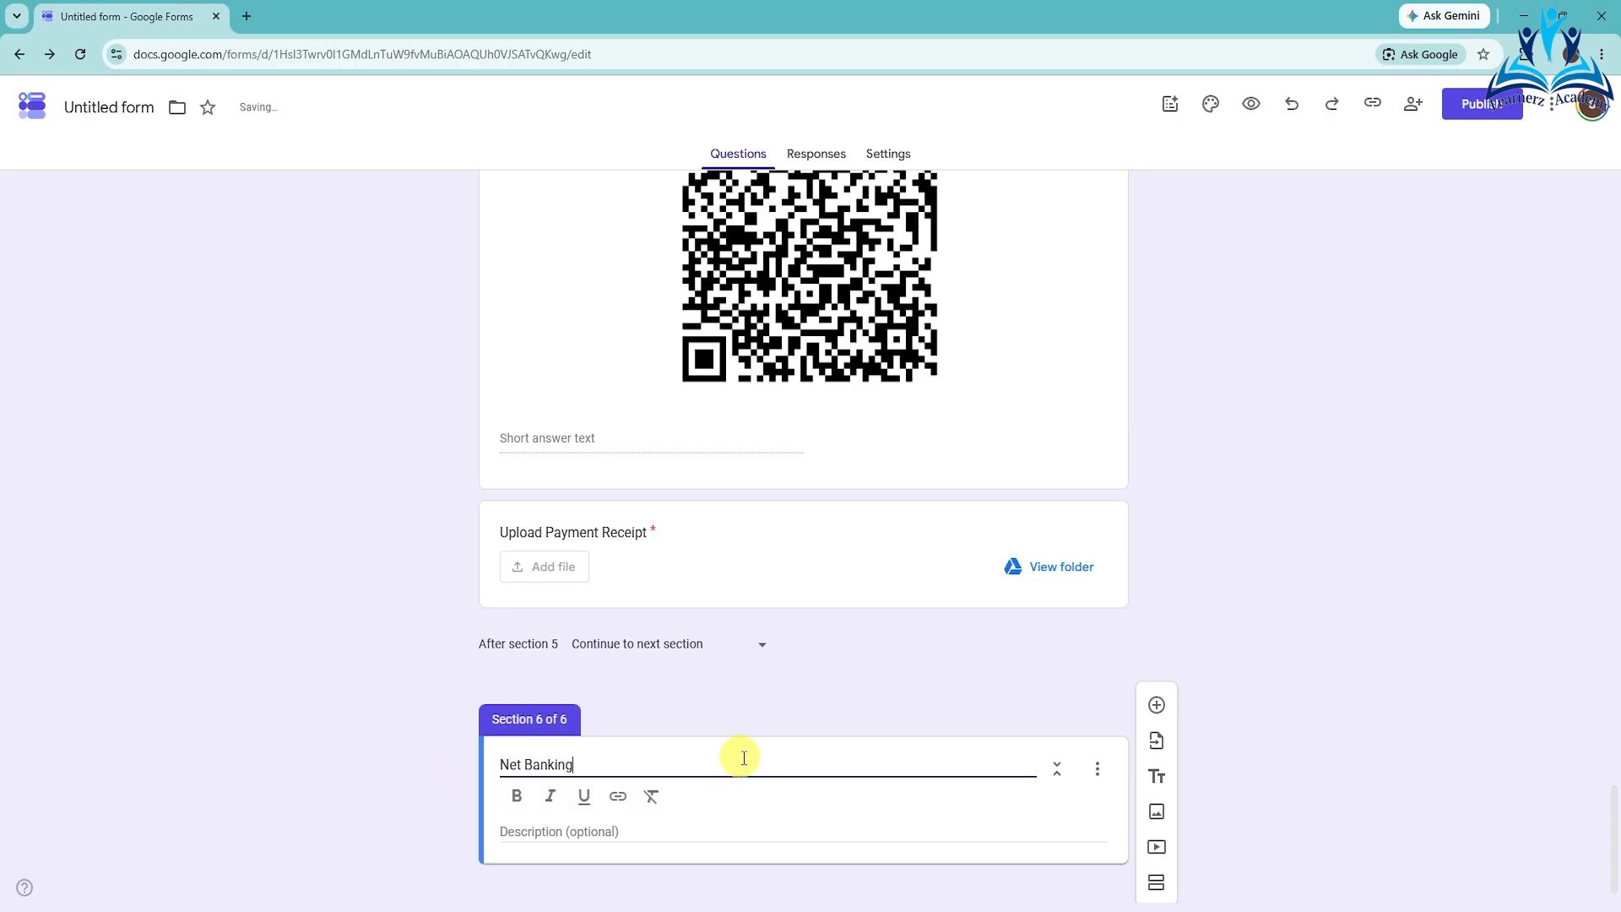
# - Add a required short-answer question titled "Bank Name" to the Net Banking section
pyautogui.click(1158, 708)
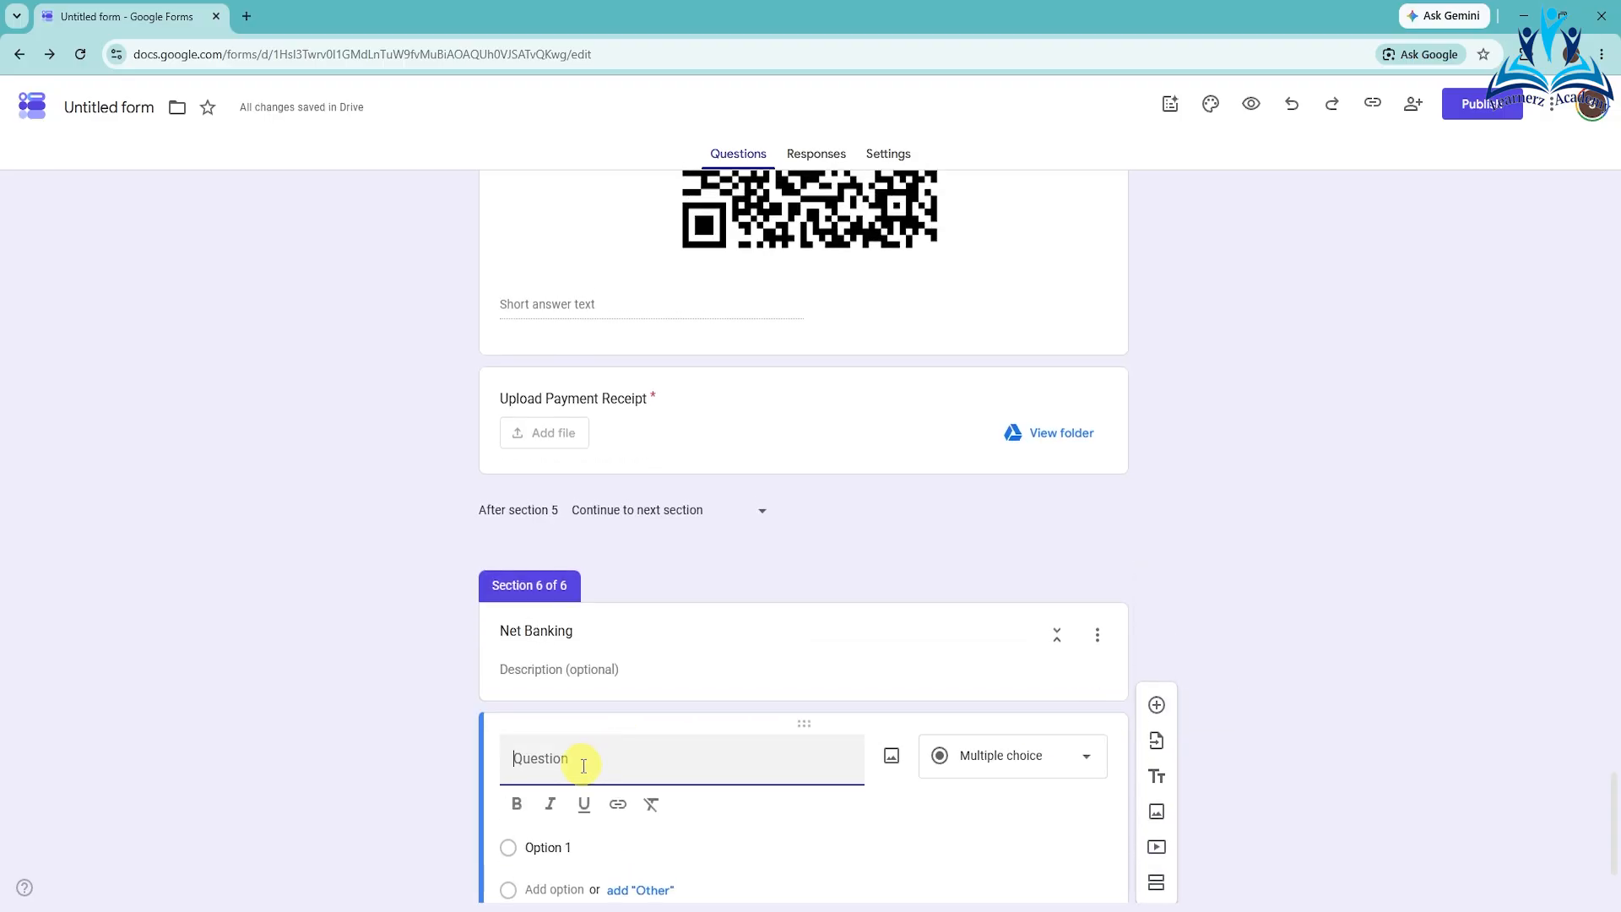
pyautogui.write('Bank Name')
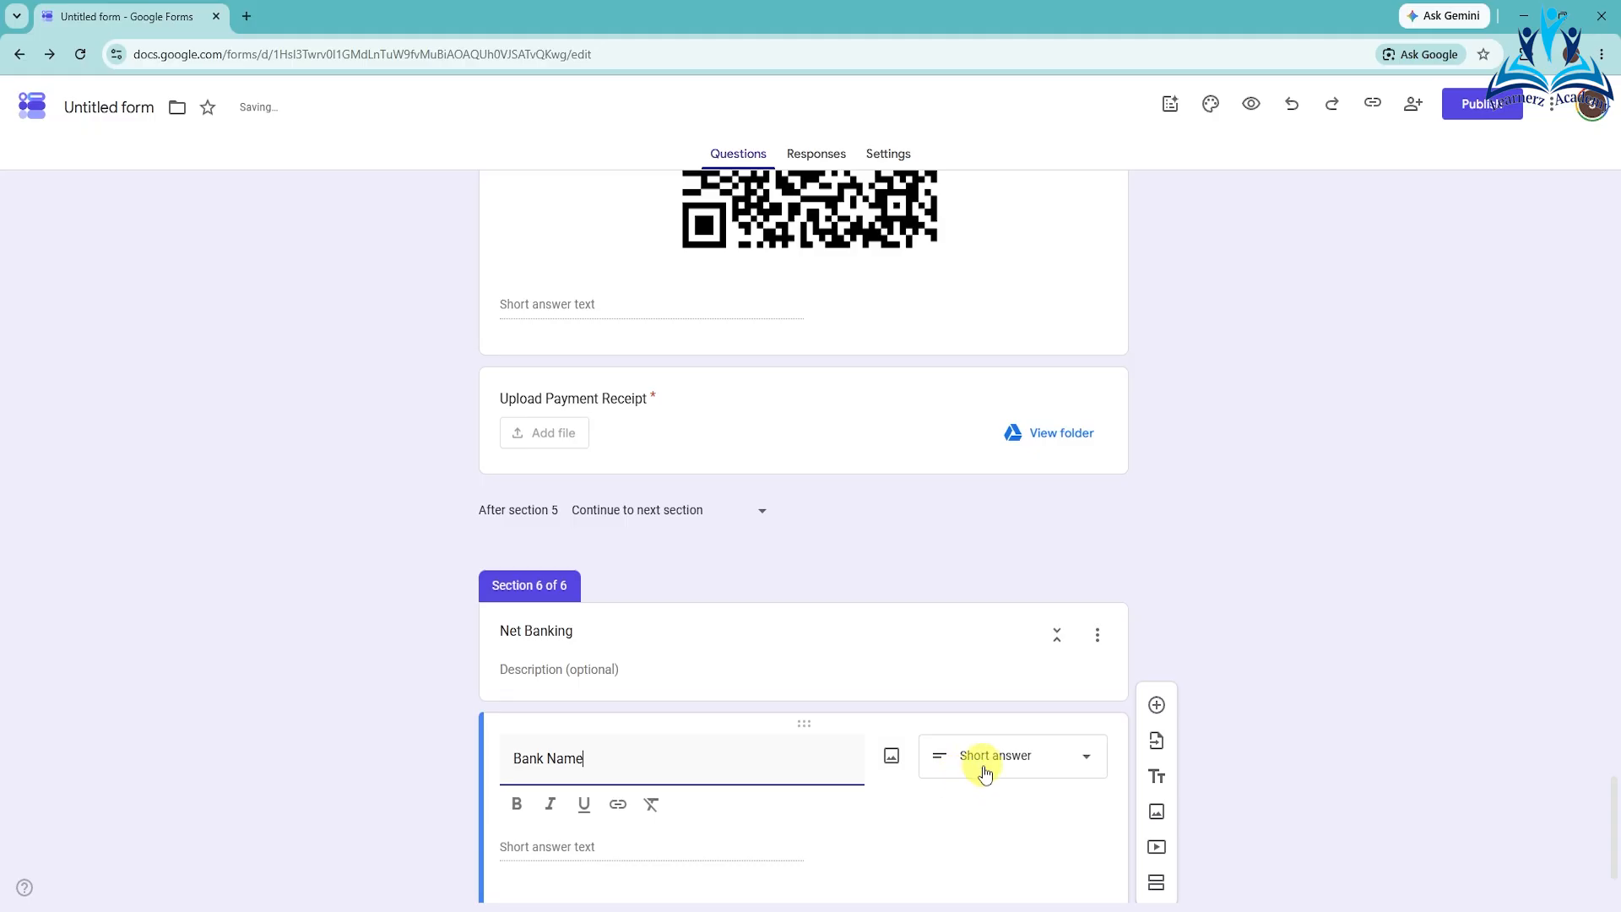
pyautogui.scroll(-1, 996, 779)
pyautogui.click(1061, 803)
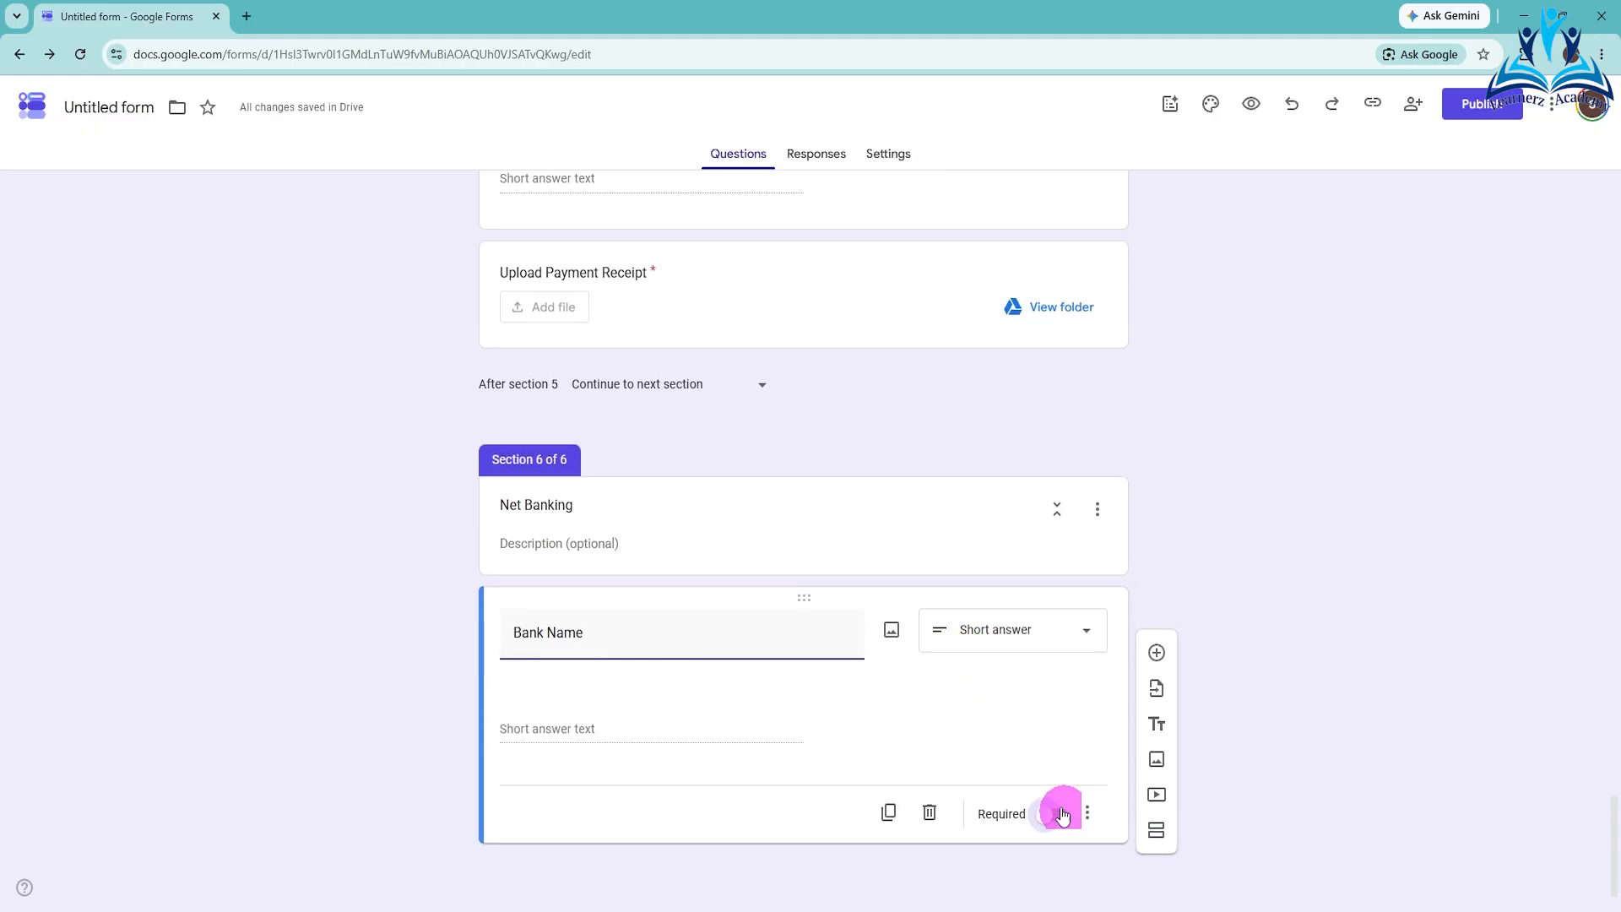
# - Add a required short-answer question titled "UTR No" below the Bank Name question
pyautogui.click(1156, 688)
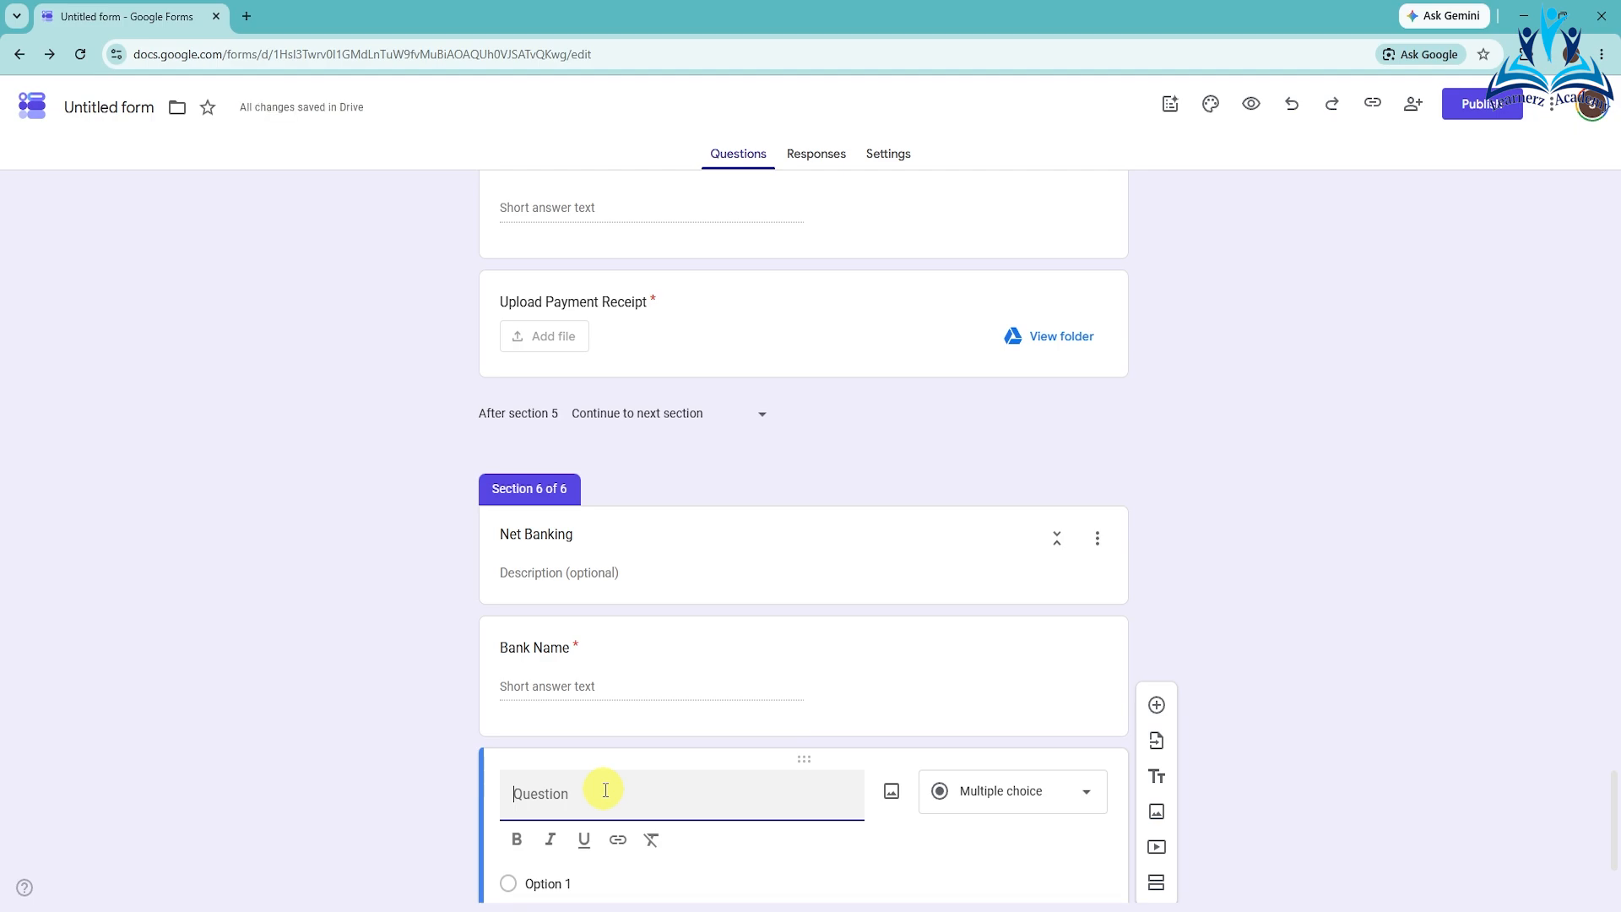
pyautogui.write('UTR No')
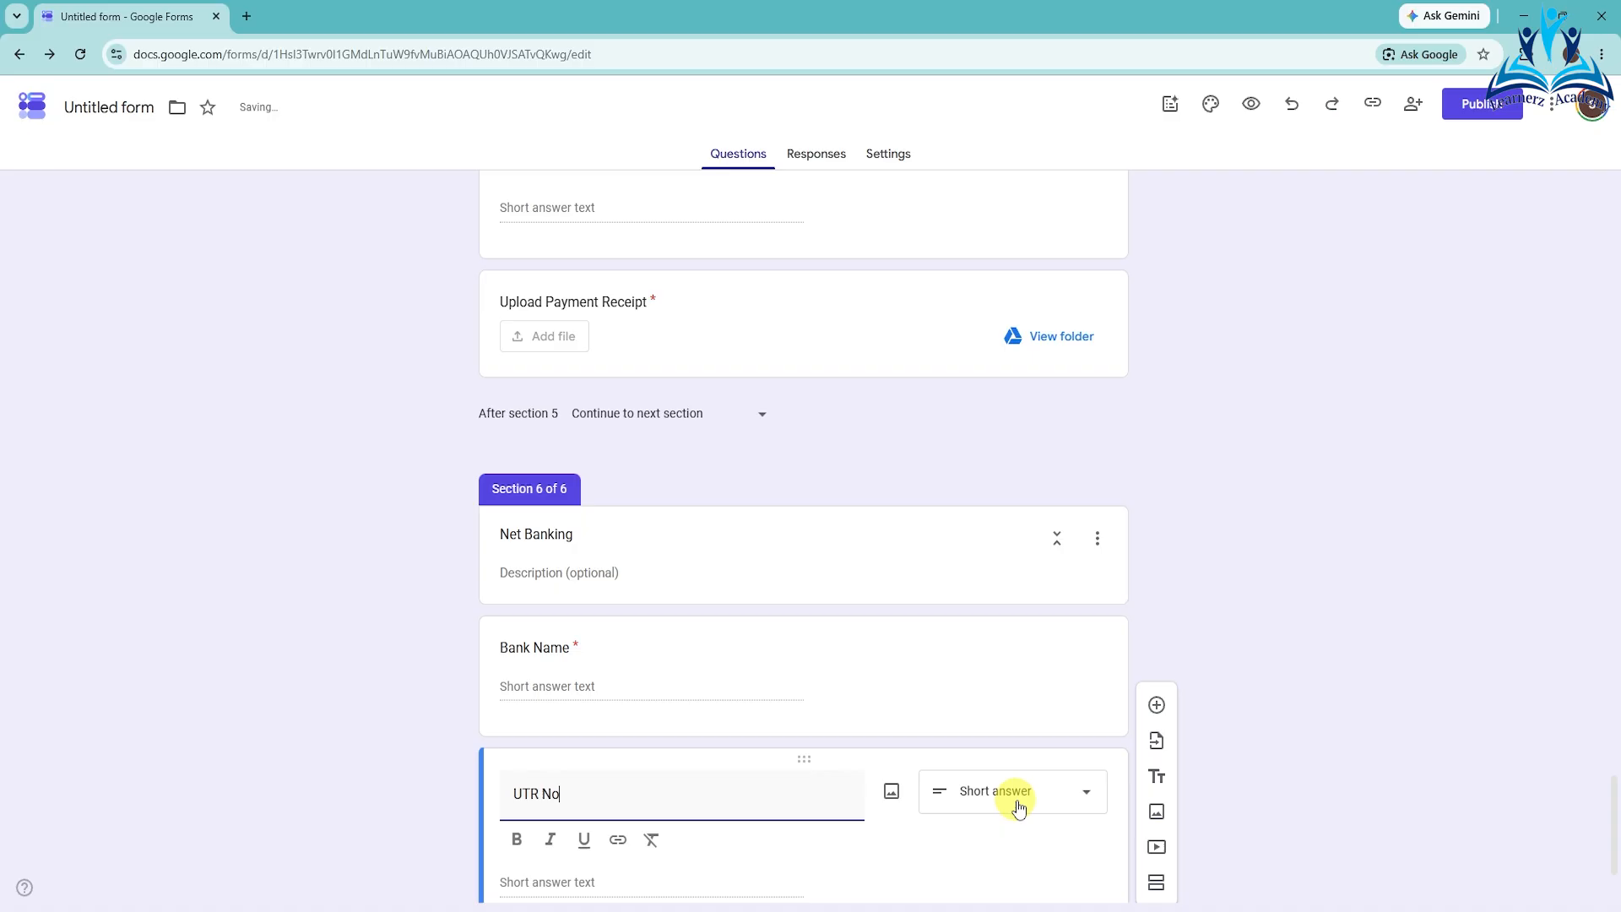
pyautogui.scroll(-2, 1050, 796)
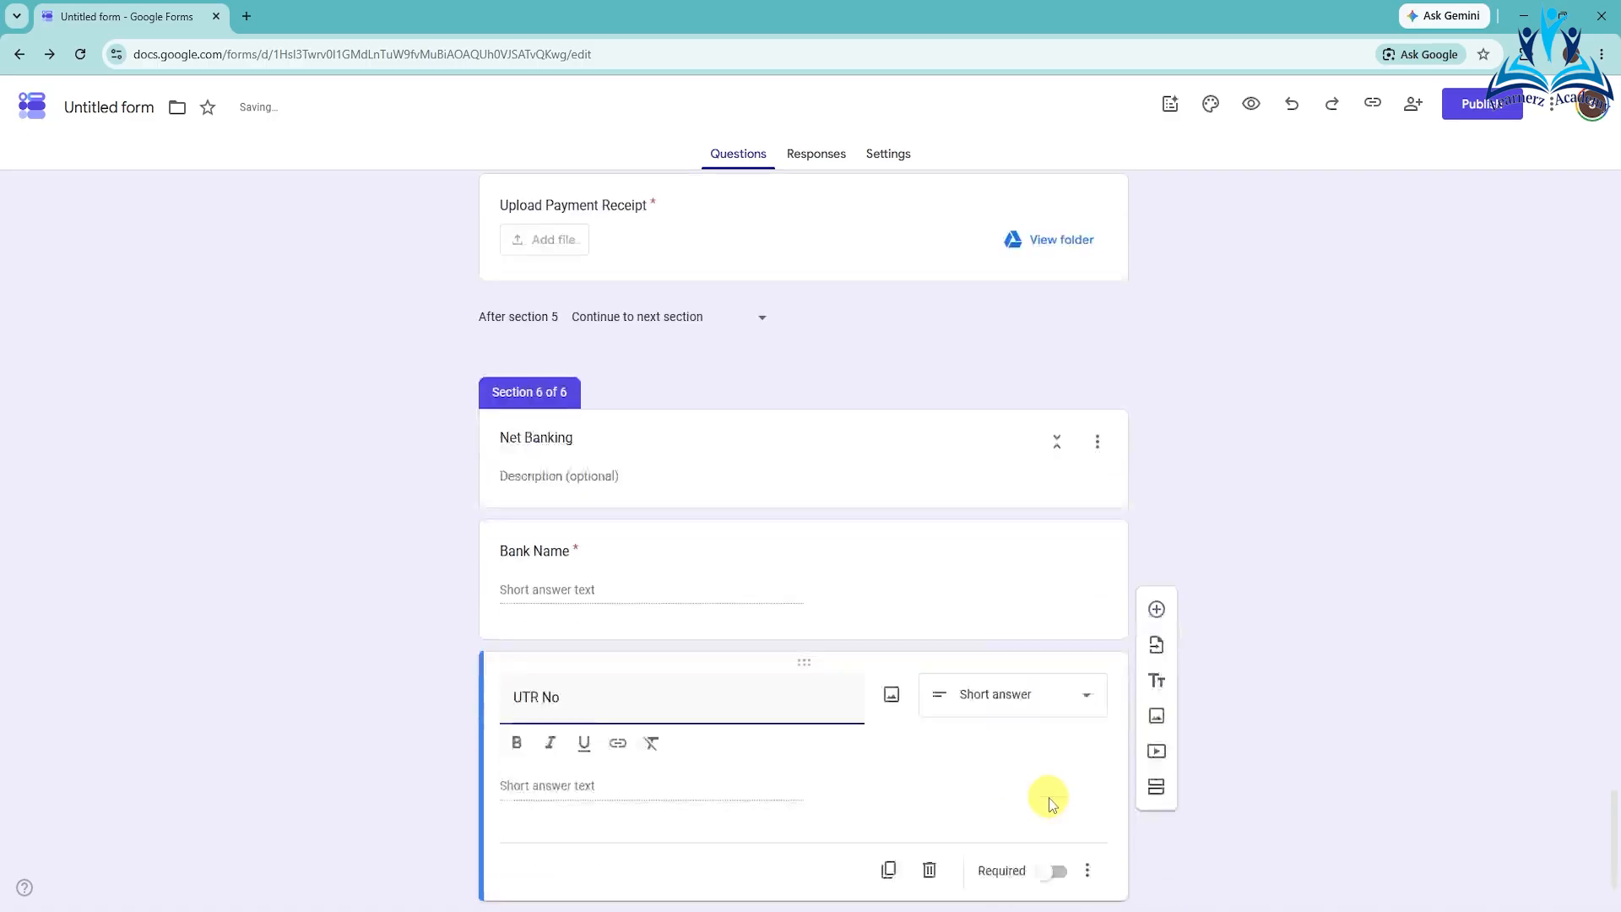
pyautogui.click(1061, 813)
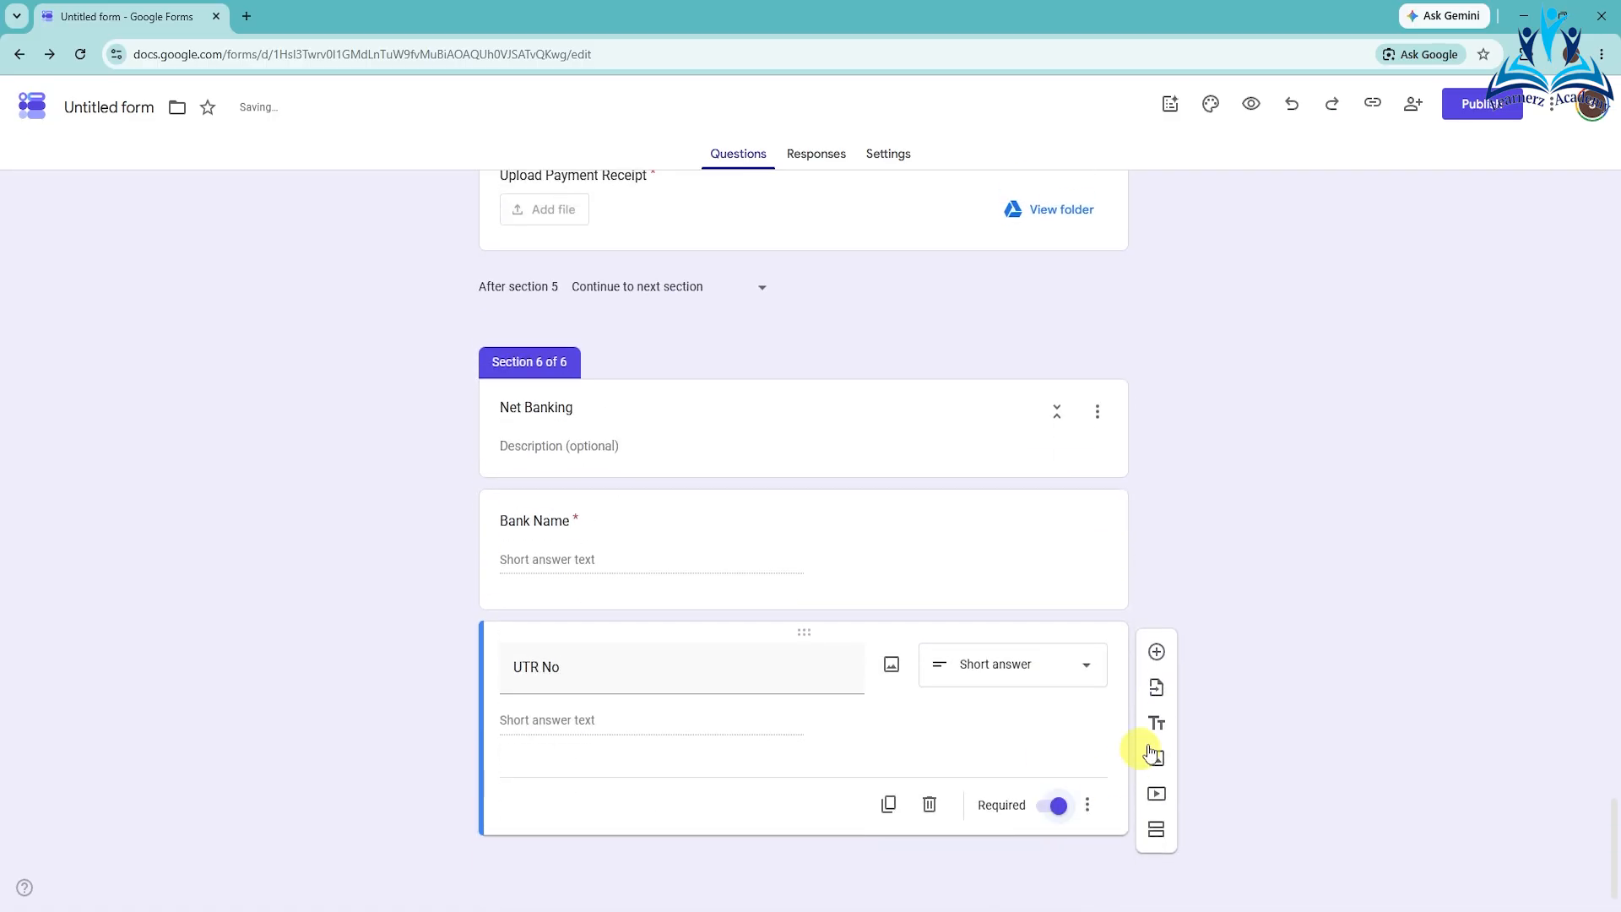
# - Add a required short-answer question titled "Account Holder Name" below the UTR No question
pyautogui.click(1157, 650)
pyautogui.click(567, 798)
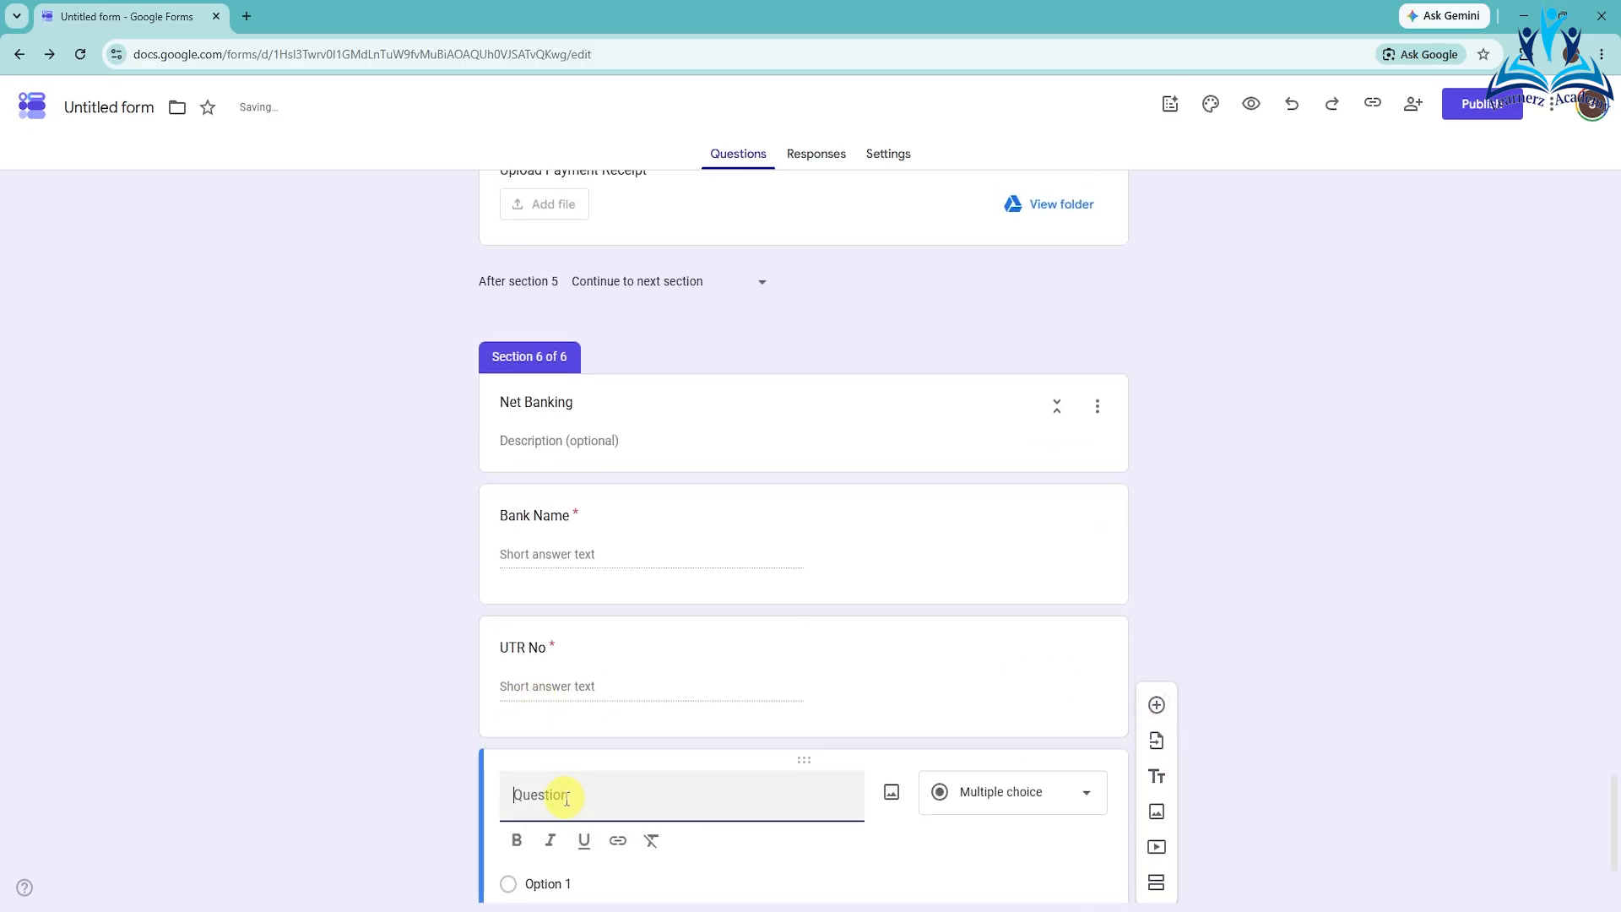
pyautogui.write('Account Holde')
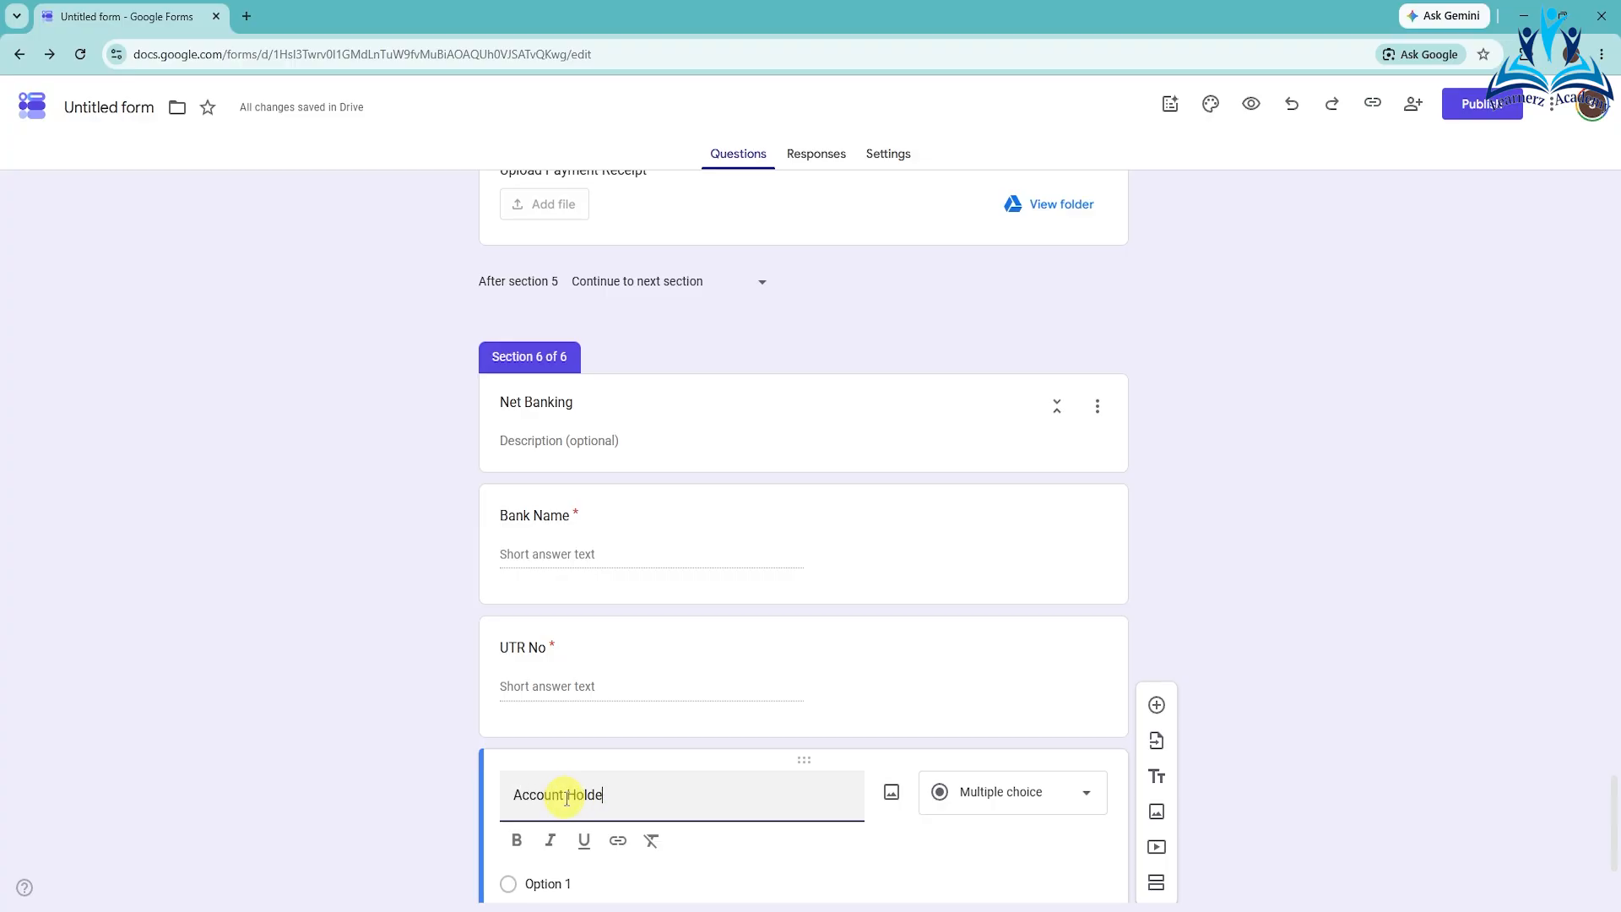
pyautogui.write('r Name')
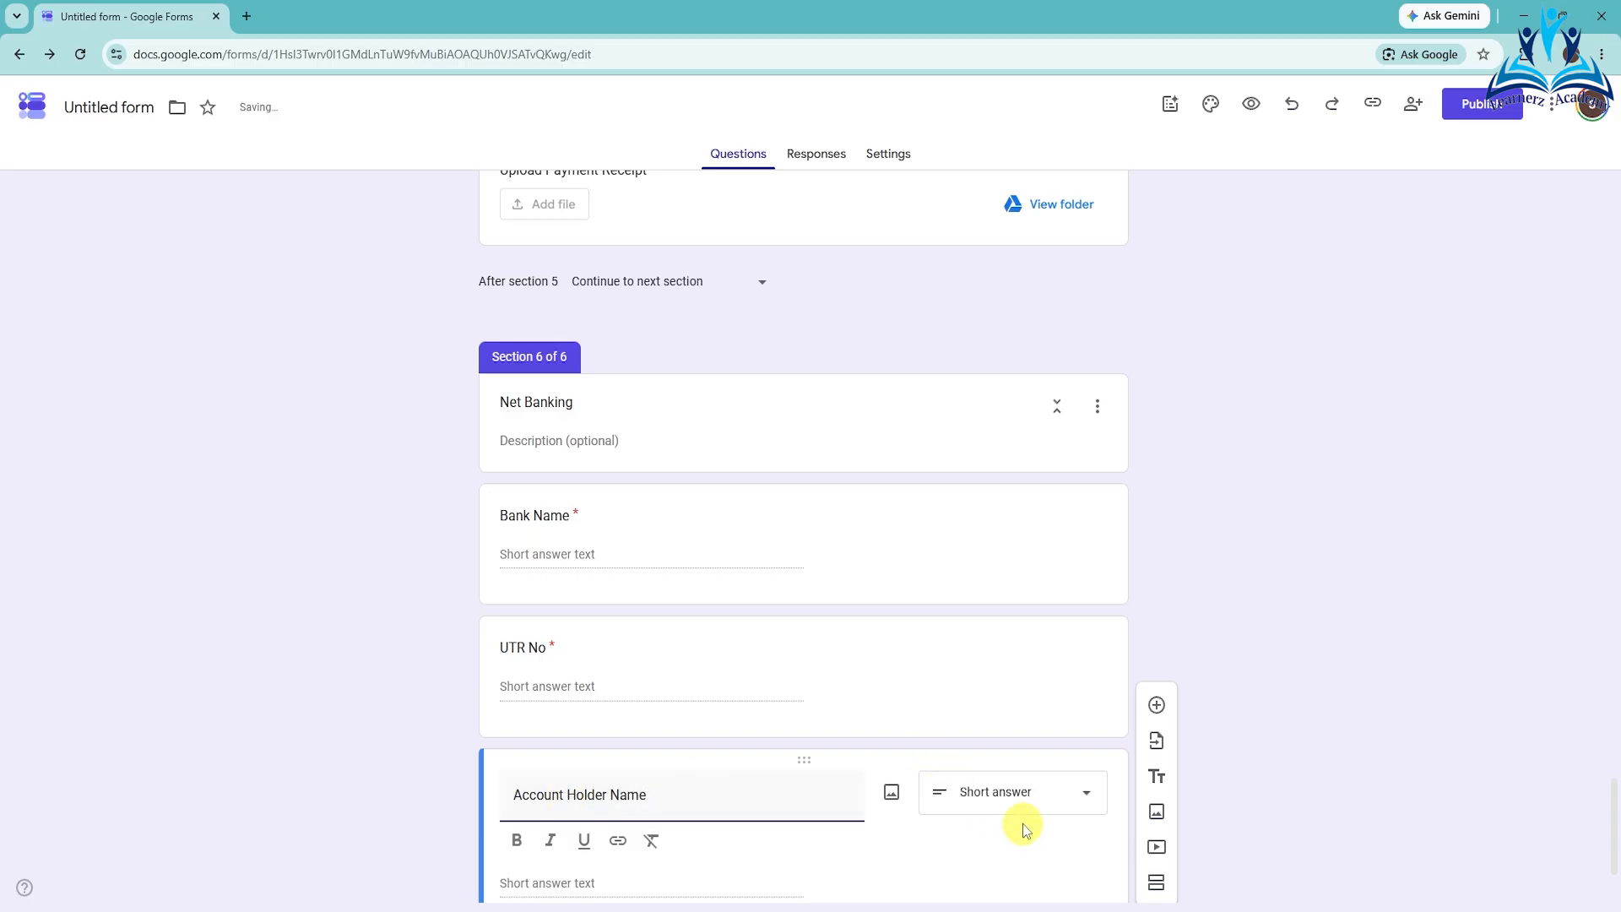
pyautogui.scroll(-2, 1021, 823)
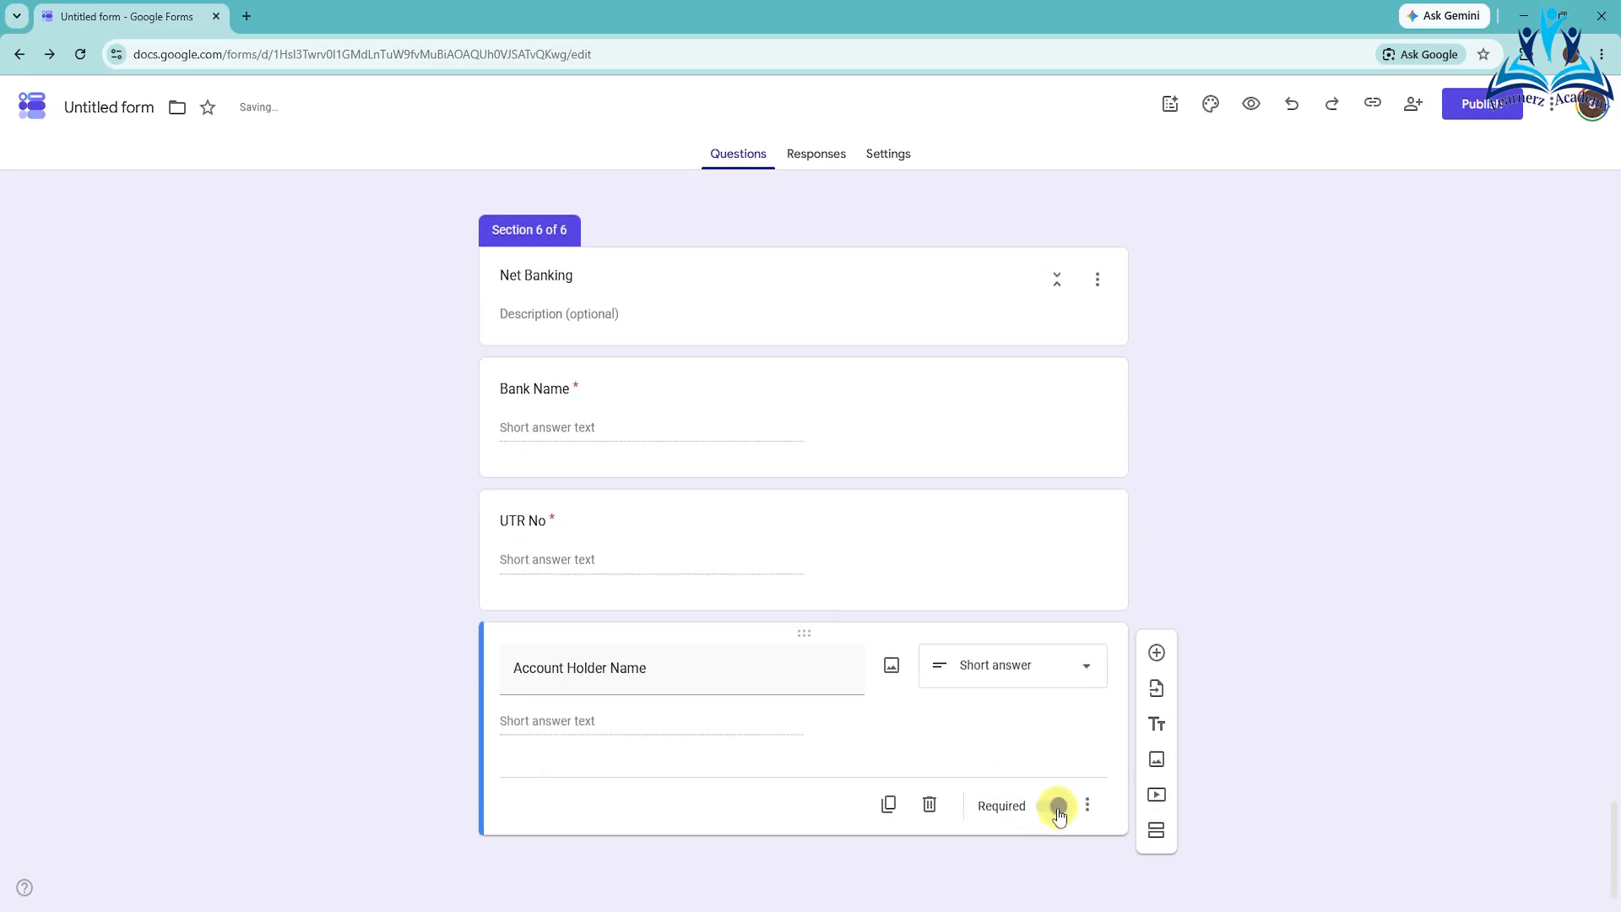
pyautogui.click(1057, 808)
# - Add a required date question titled "Payment Date" below the Account Holder Name question
pyautogui.click(1157, 659)
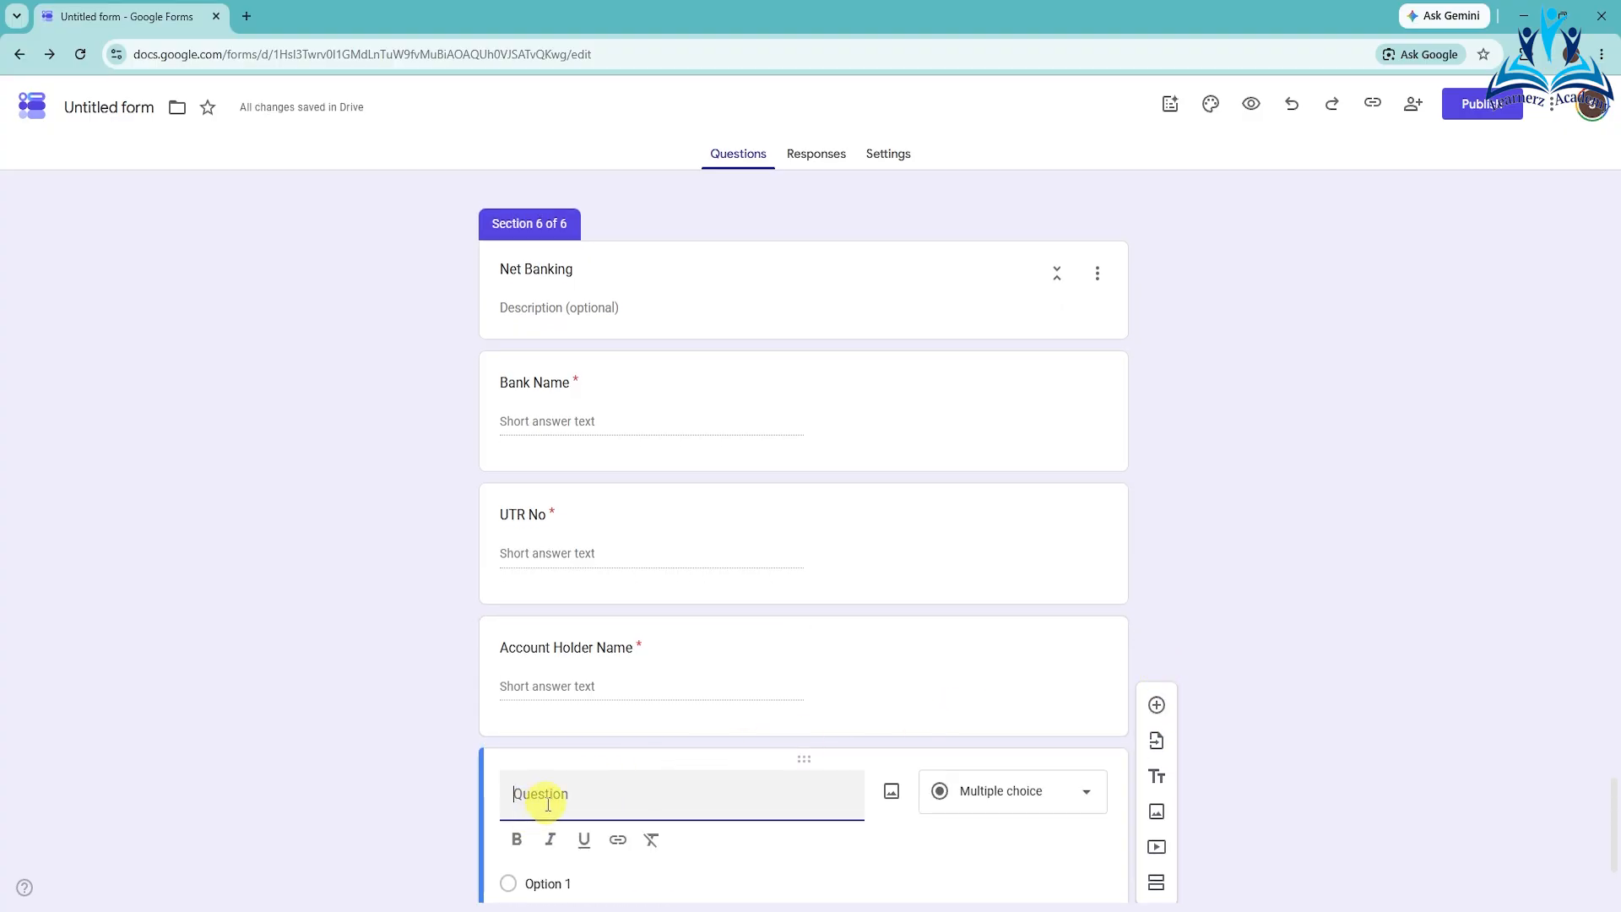
pyautogui.write('Payment Date')
pyautogui.click(1001, 806)
pyautogui.click(995, 806)
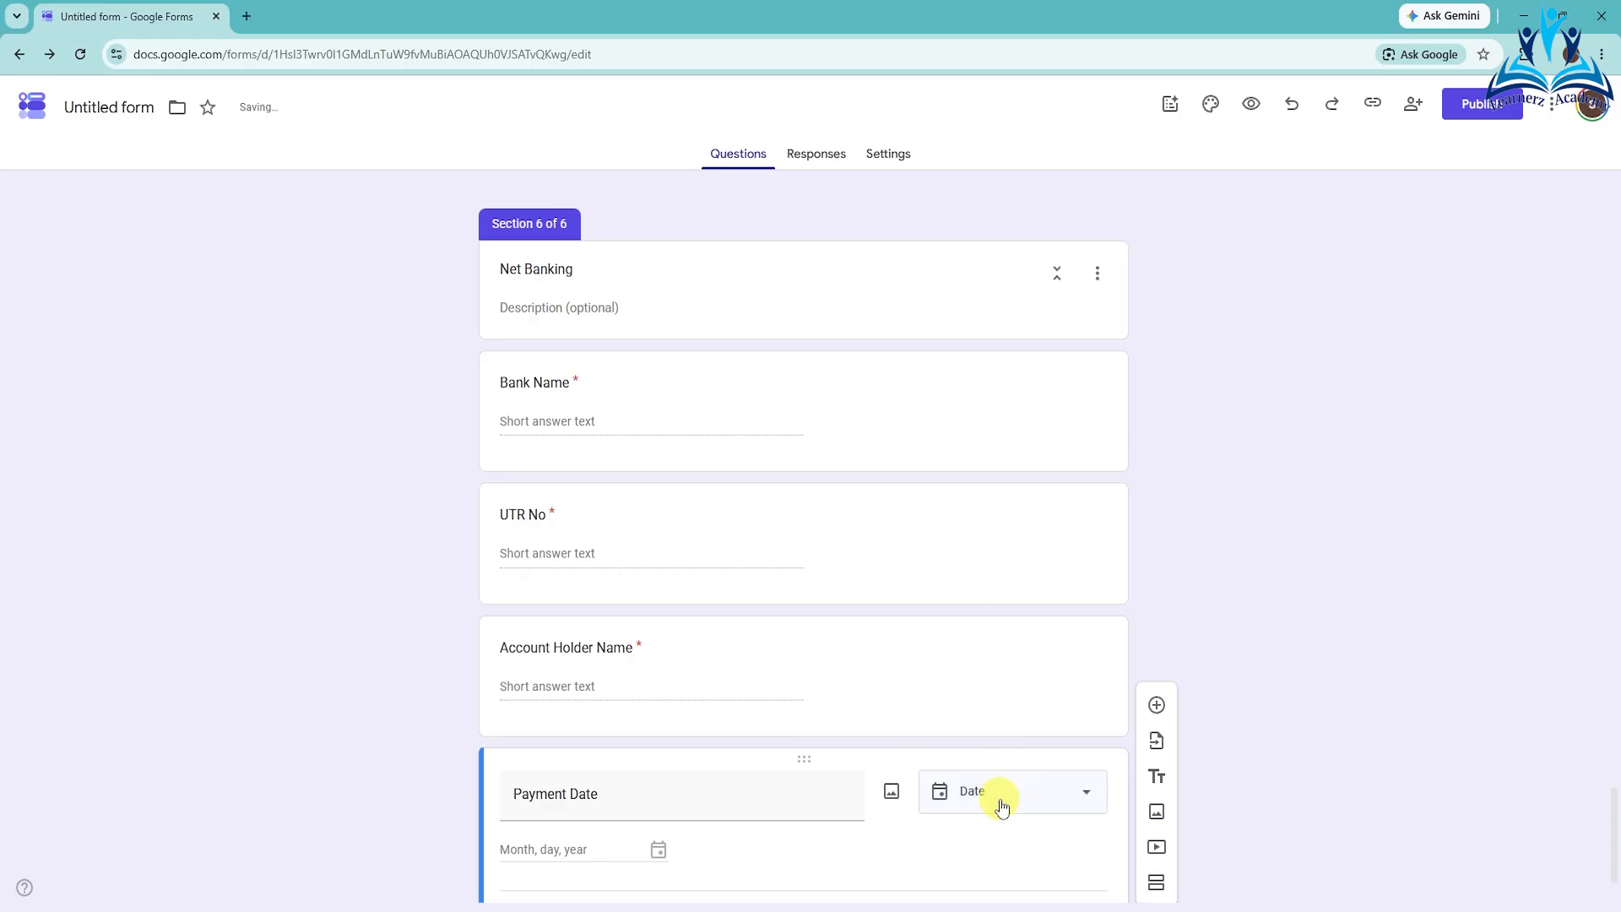
pyautogui.scroll(-2, 1050, 836)
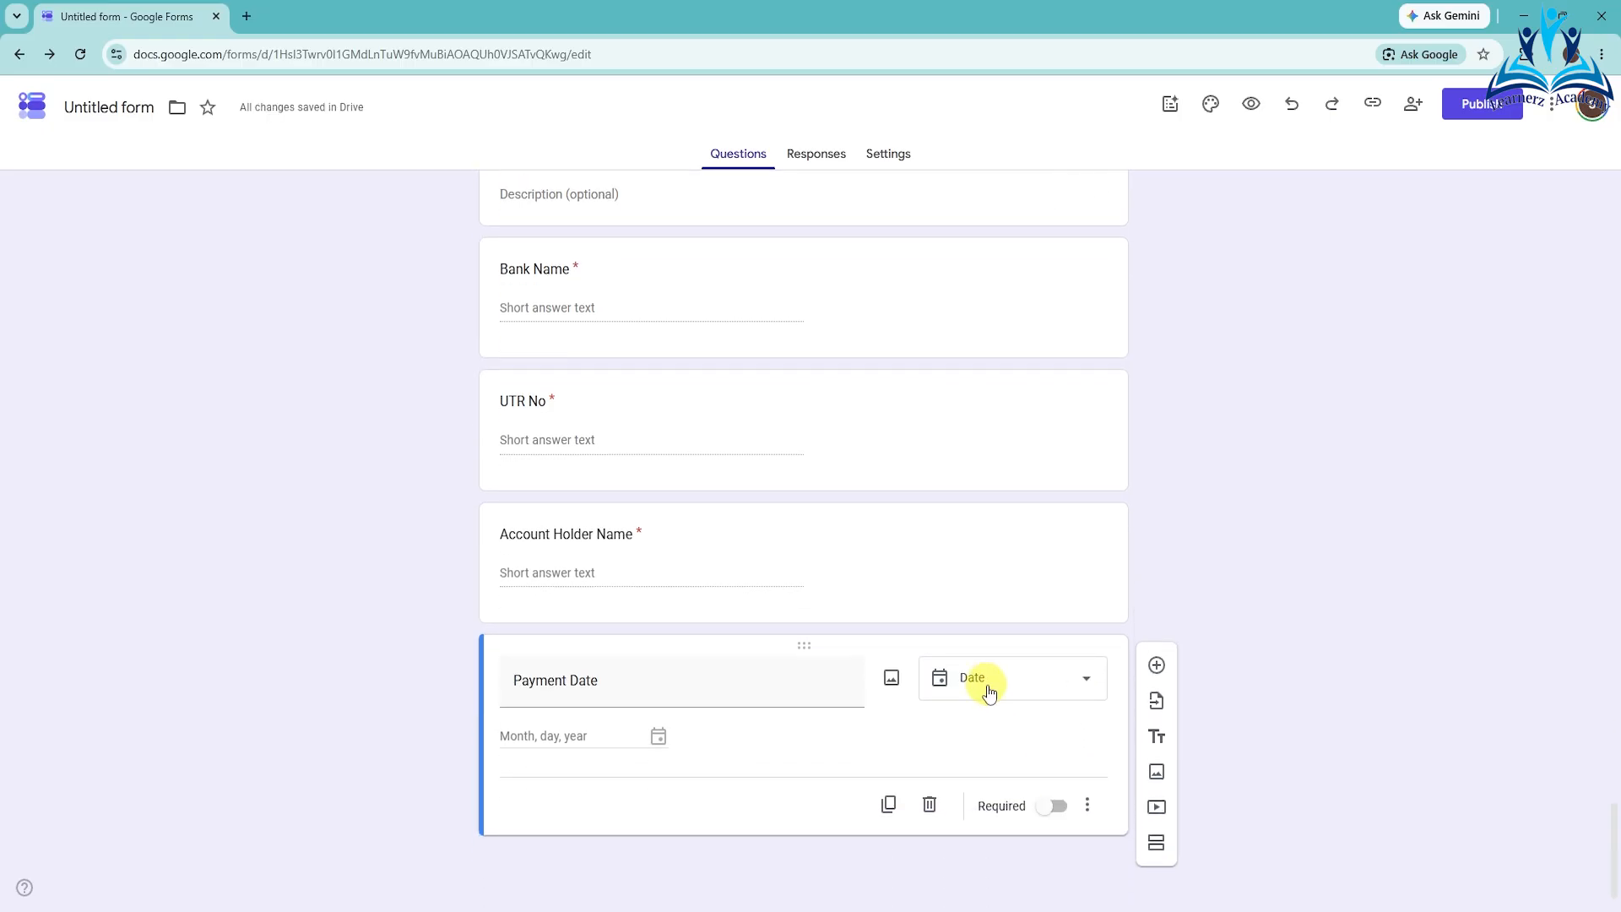
pyautogui.click(1059, 808)
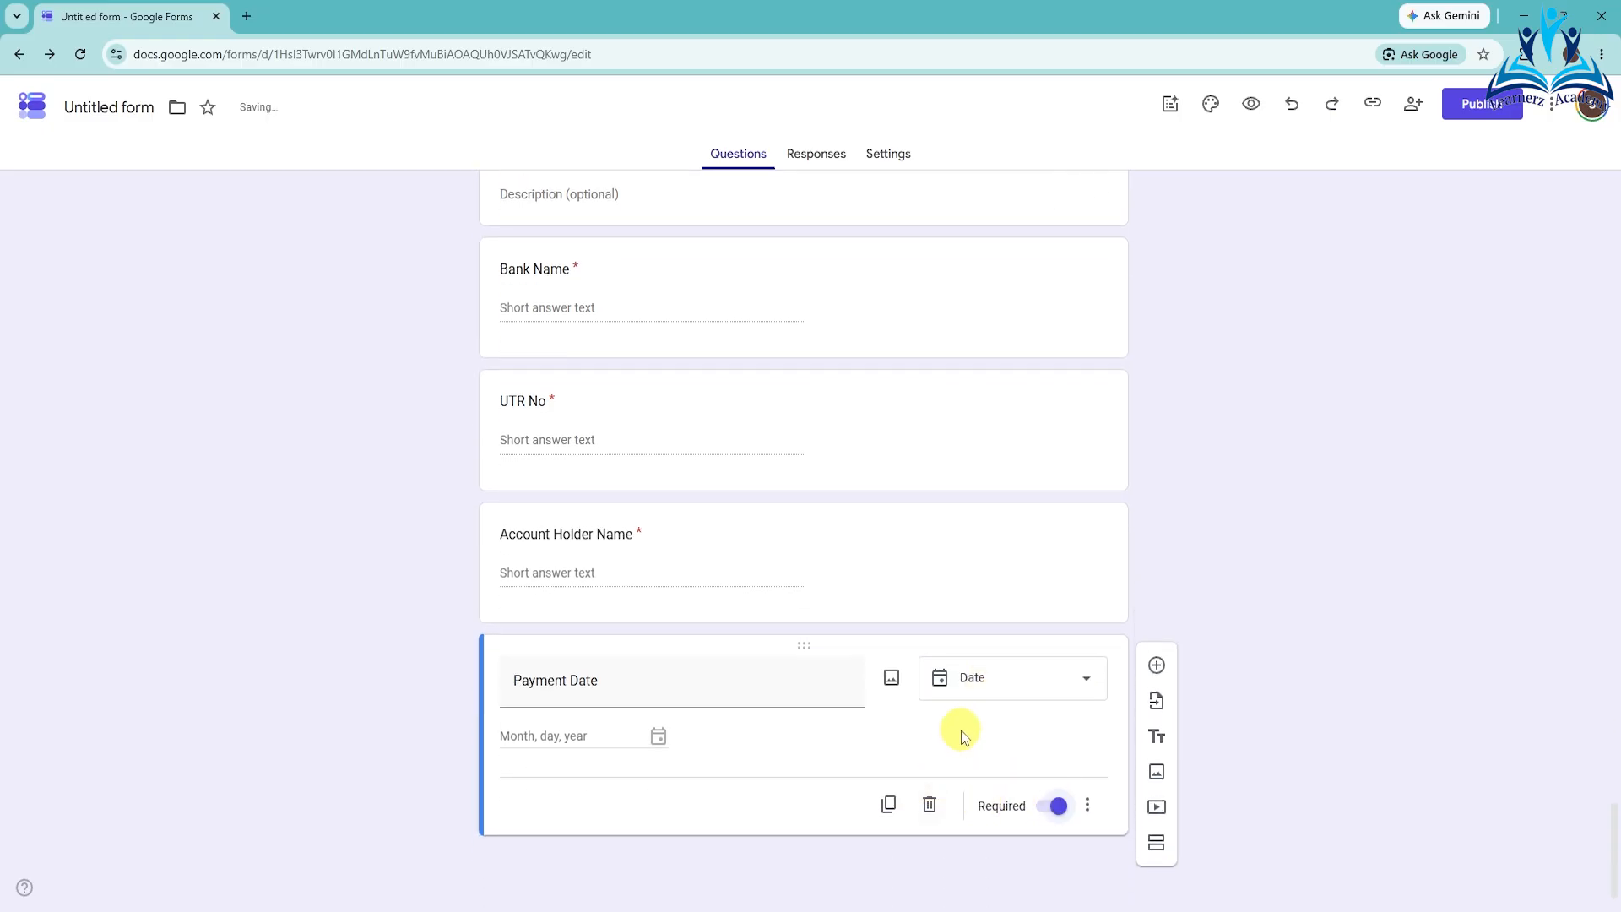
# - Add a required short-answer question titled "Amount Paid" below the Payment Date question
pyautogui.click(1157, 666)
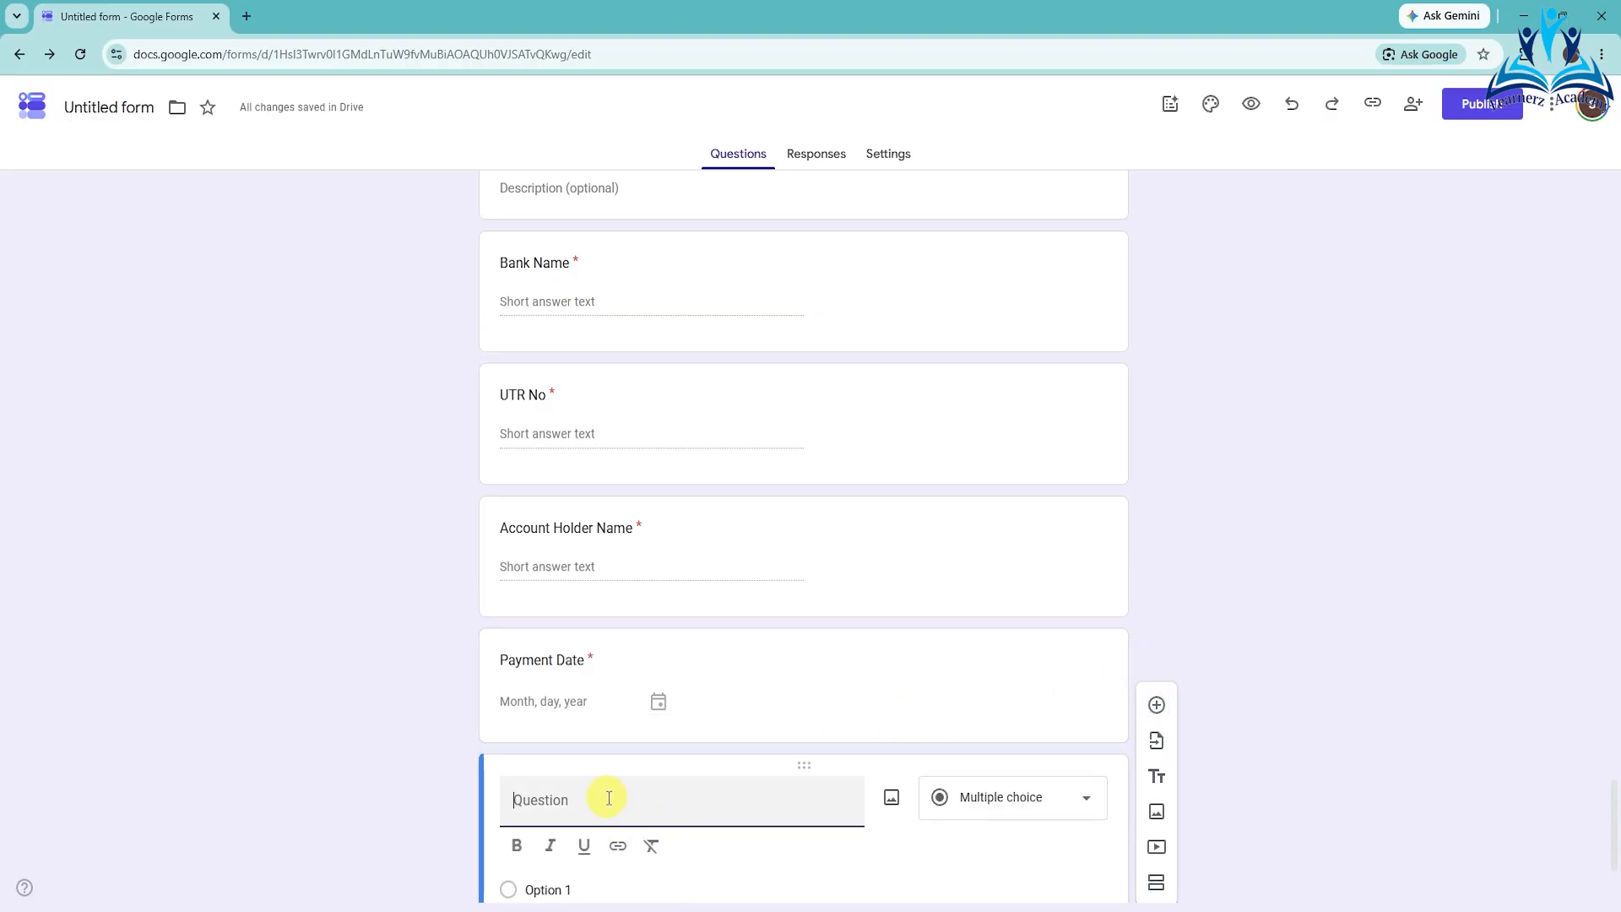
pyautogui.write('Amount Paid')
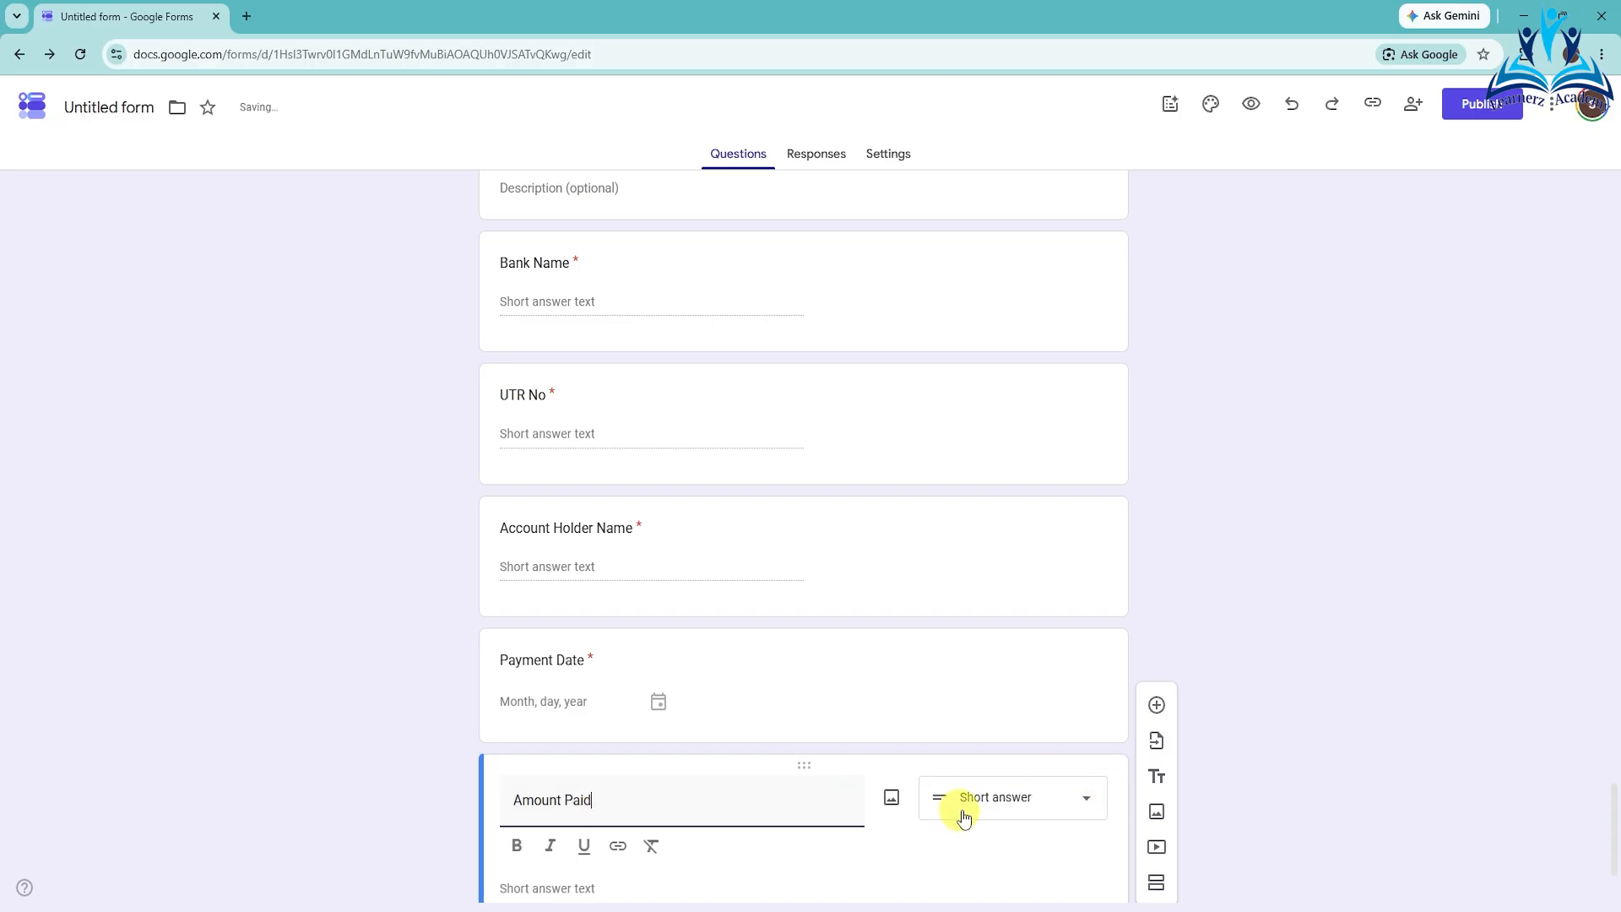
pyautogui.scroll(-2, 981, 808)
pyautogui.click(1058, 811)
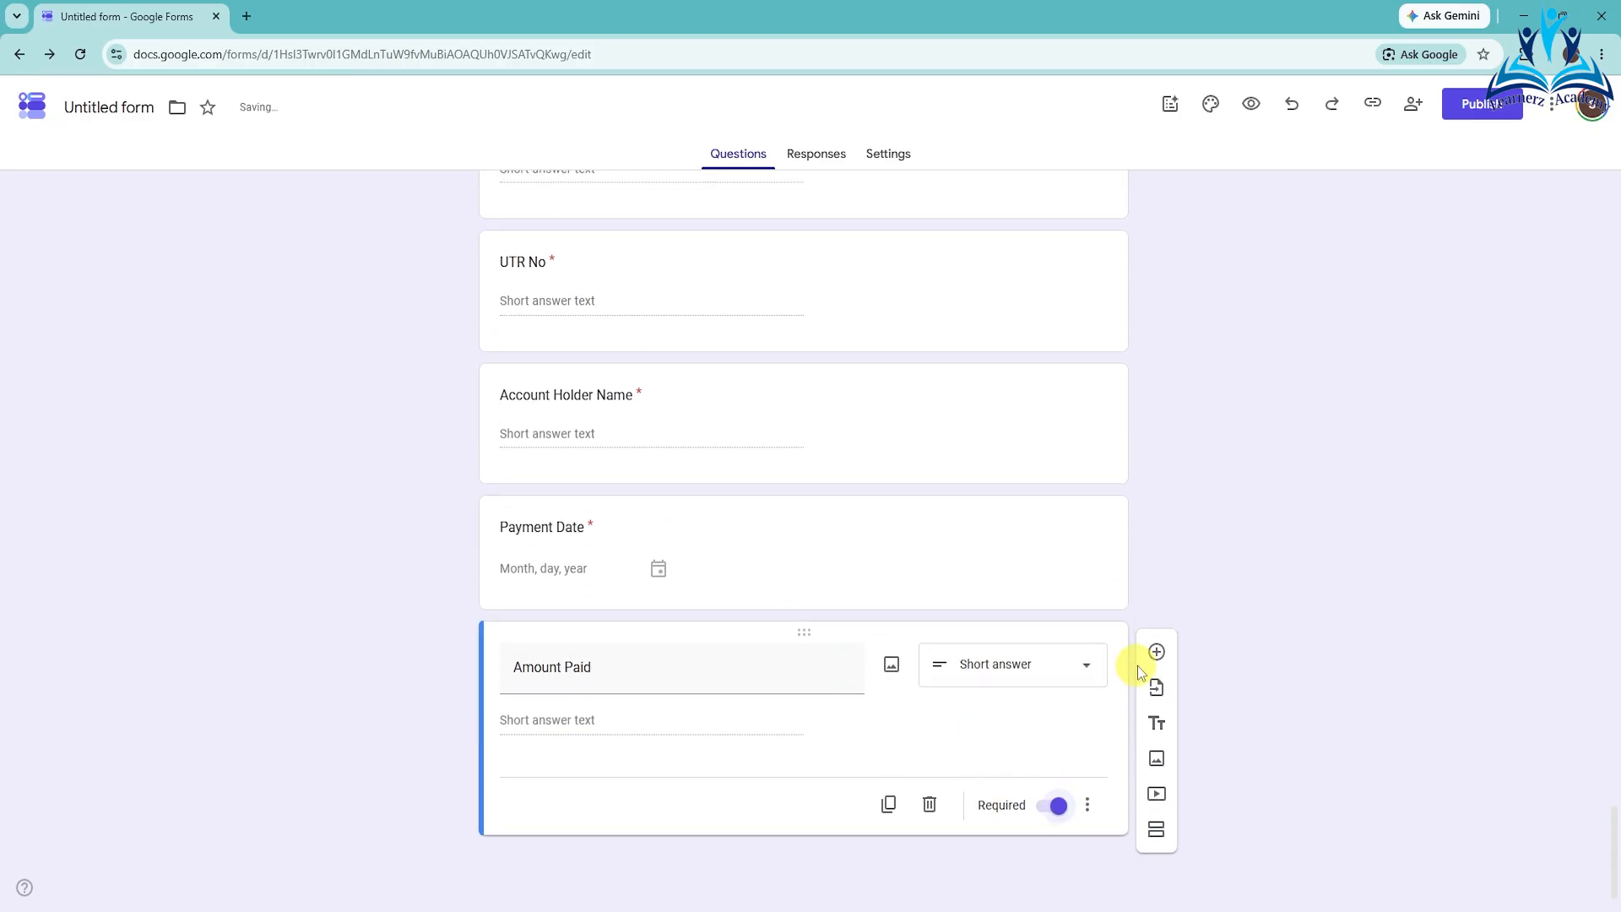
# - Add a file upload question titled "Upload Payment Receipt" at the end of the Net Banking section
pyautogui.click(1156, 654)
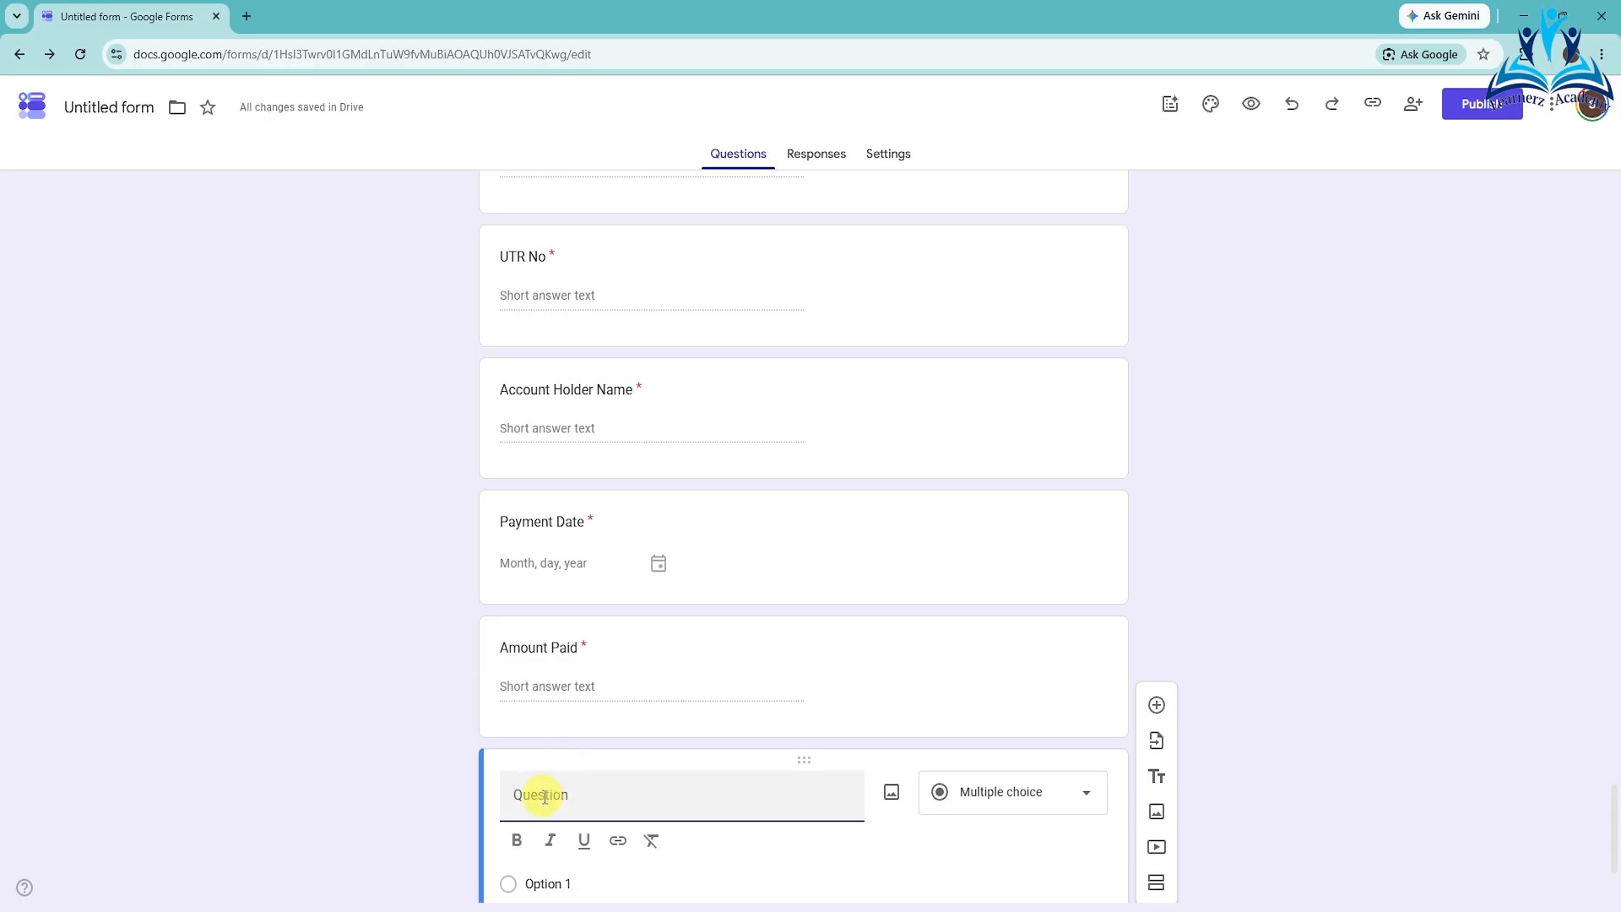
pyautogui.write('Upload ')
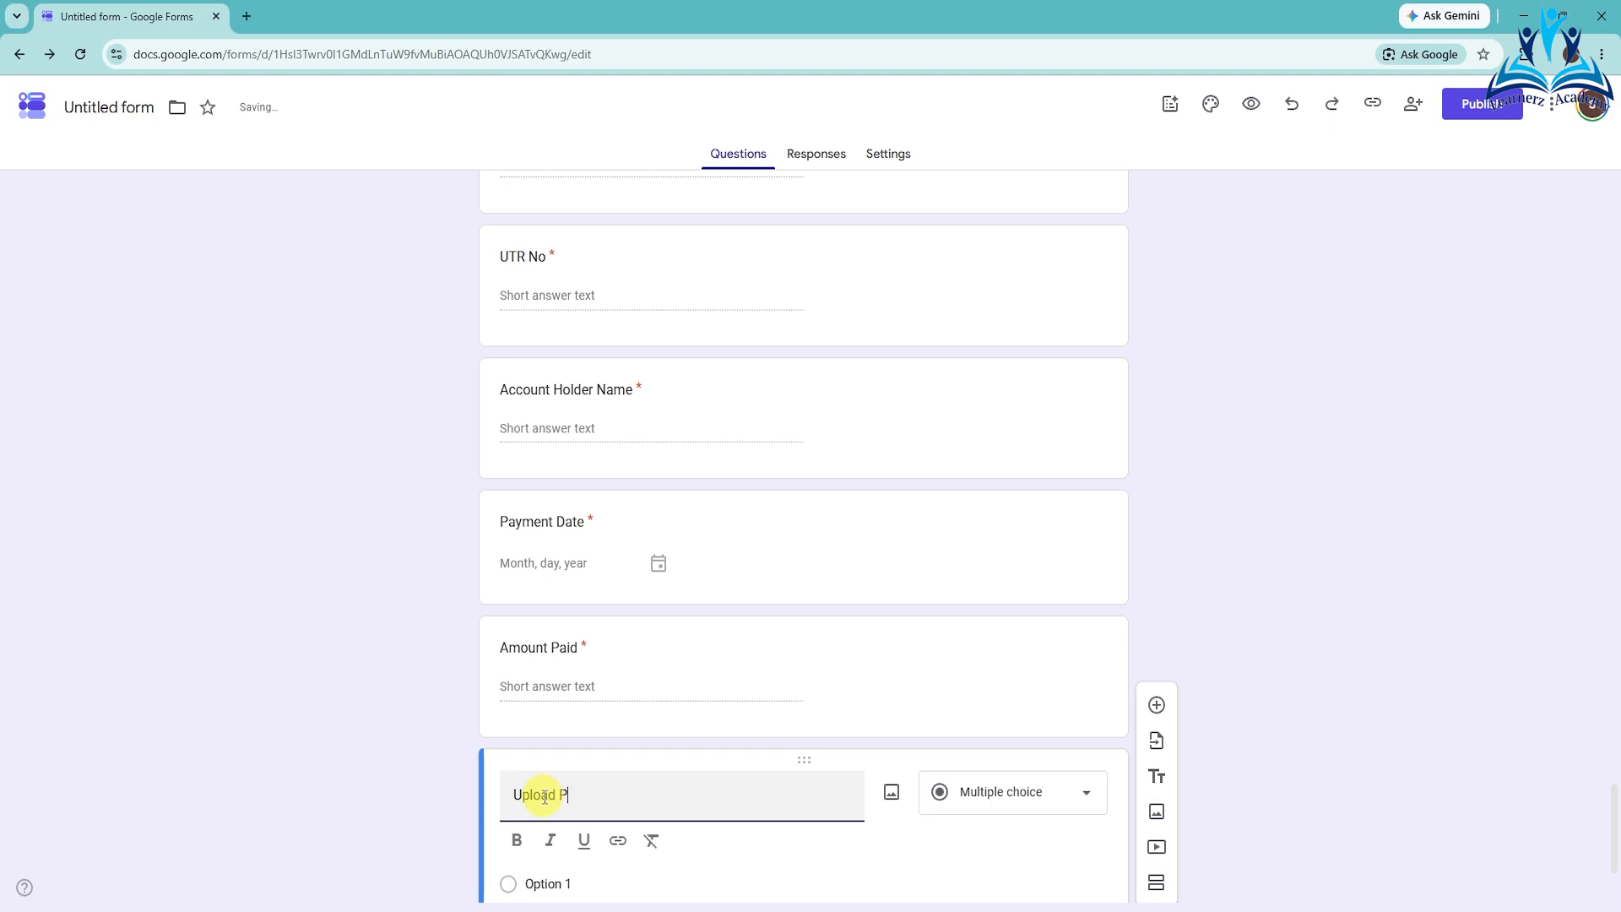
pyautogui.write('Payment Receipt')
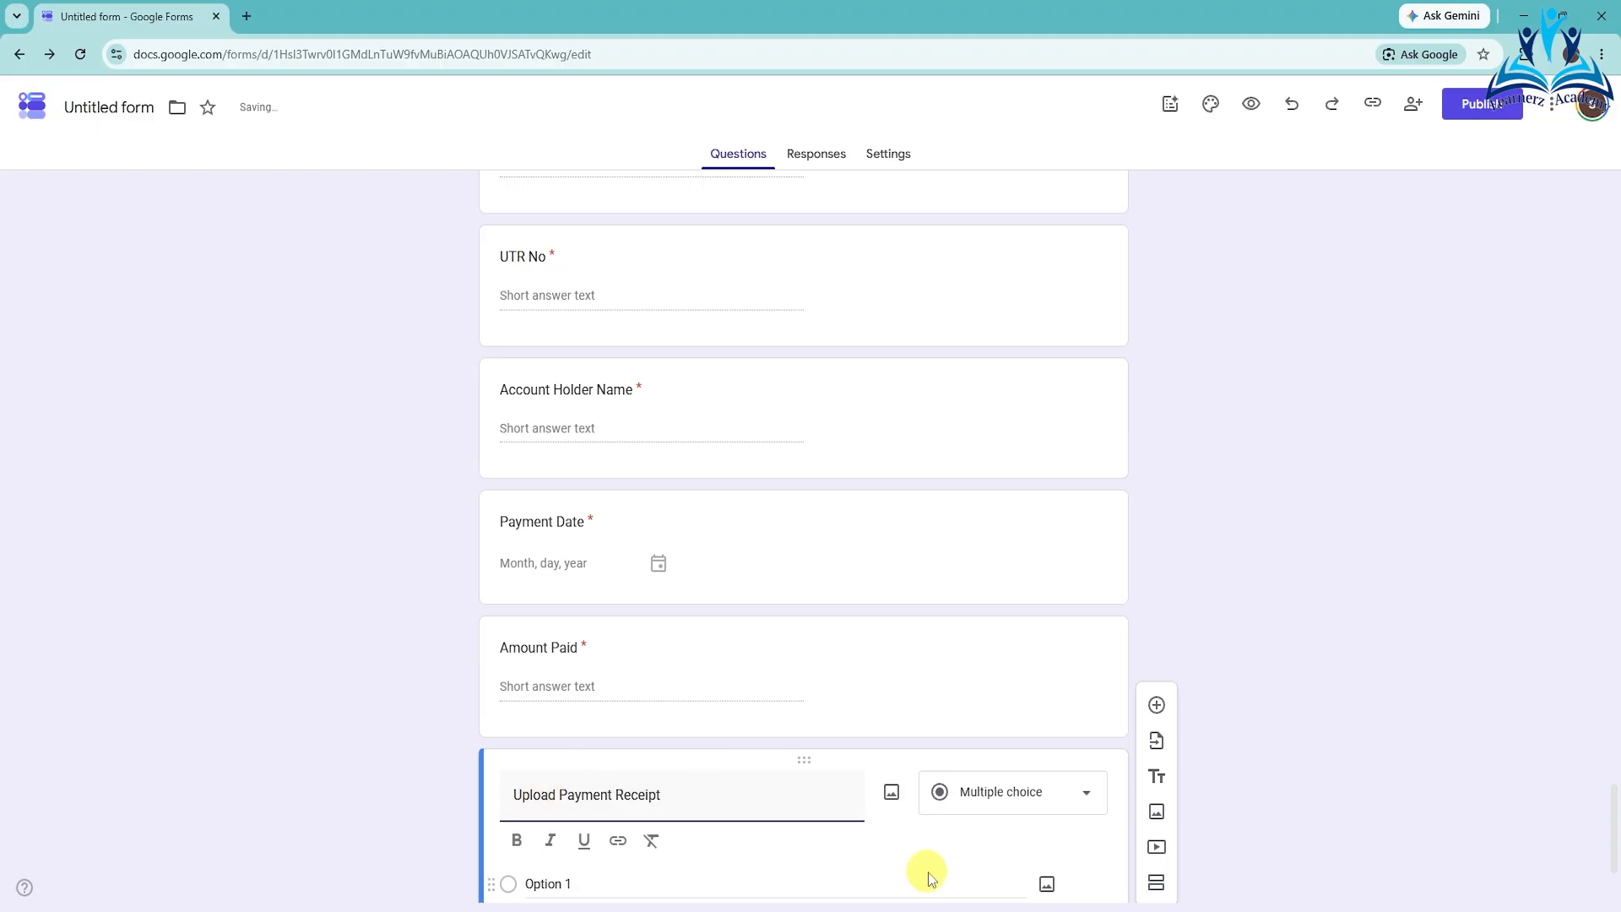
pyautogui.click(1000, 792)
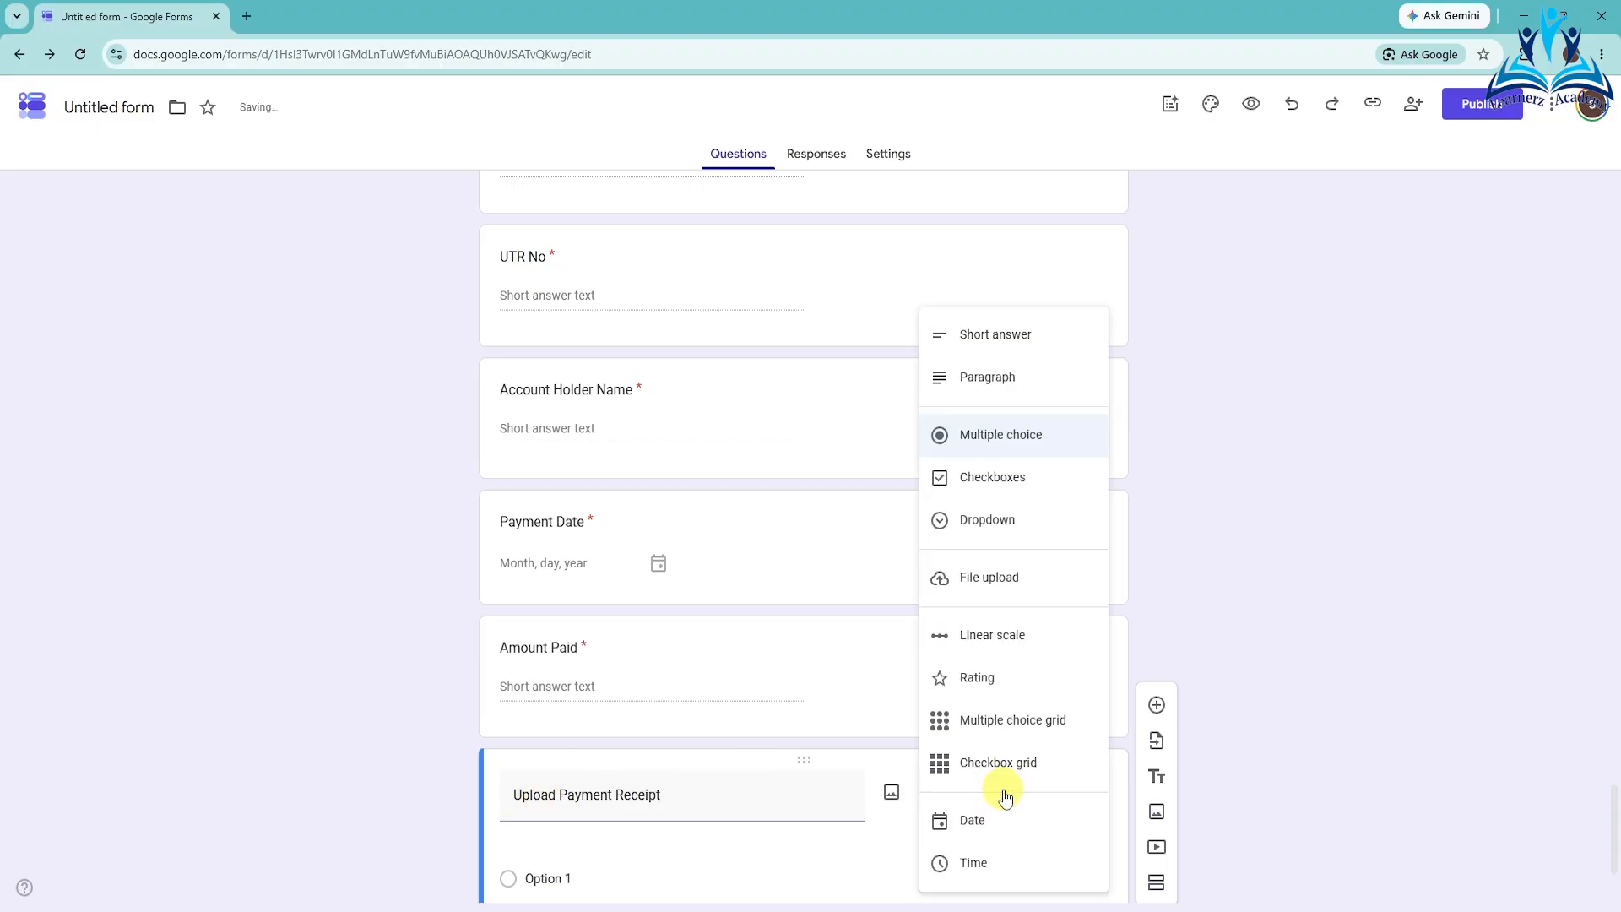
pyautogui.click(979, 579)
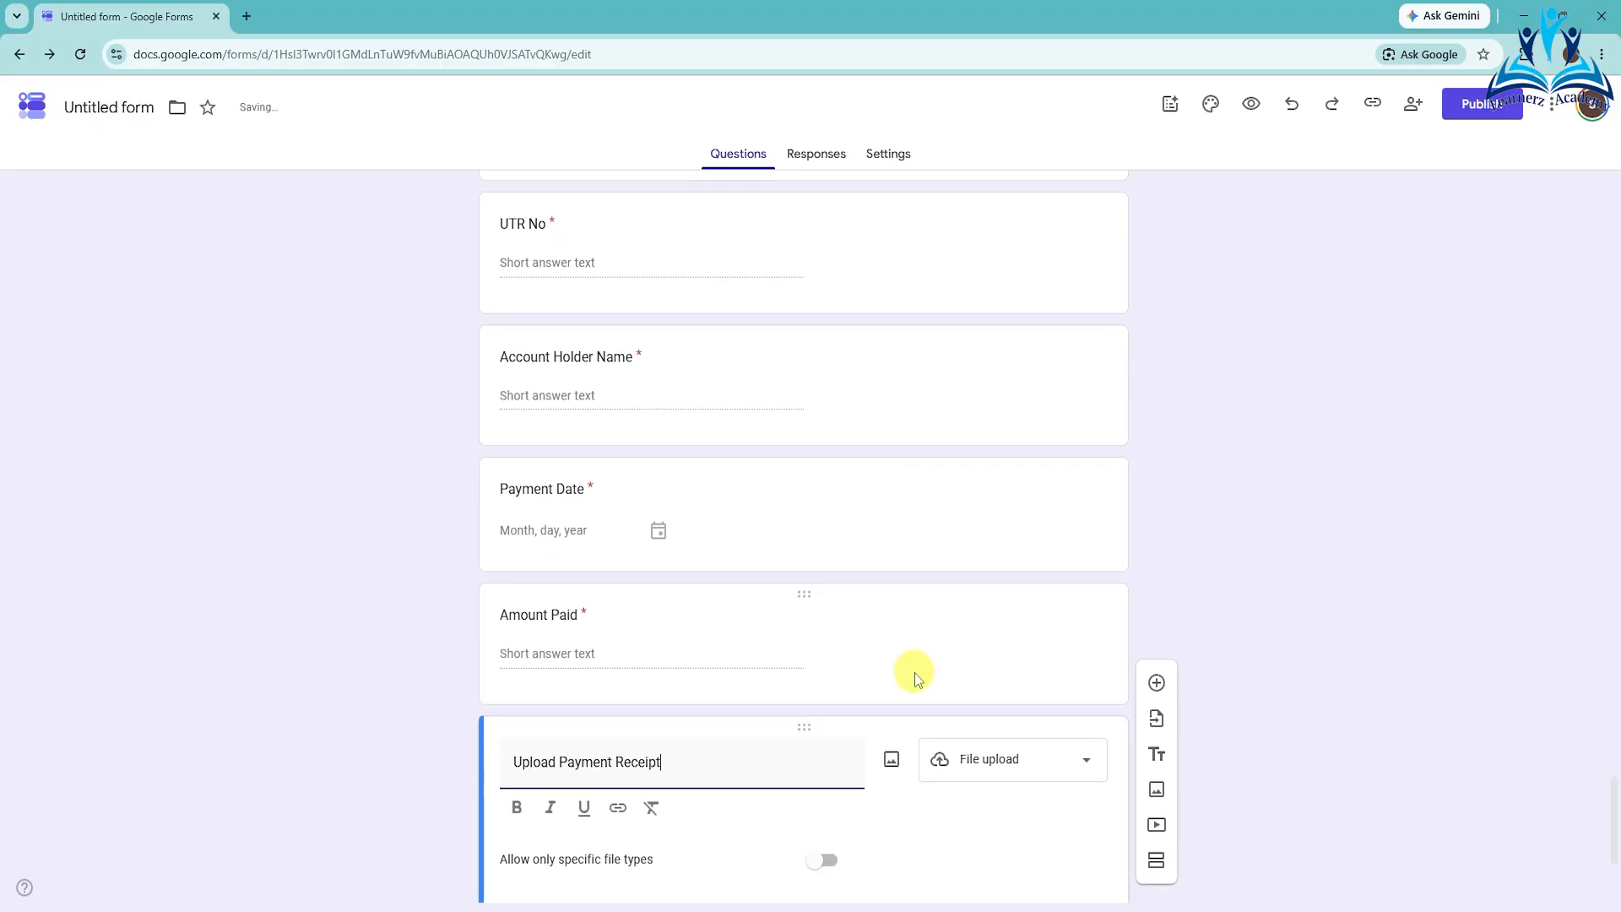
# - Restrict the Net Banking section's Upload Payment Receipt question to image files and make it required
pyautogui.click(835, 624)
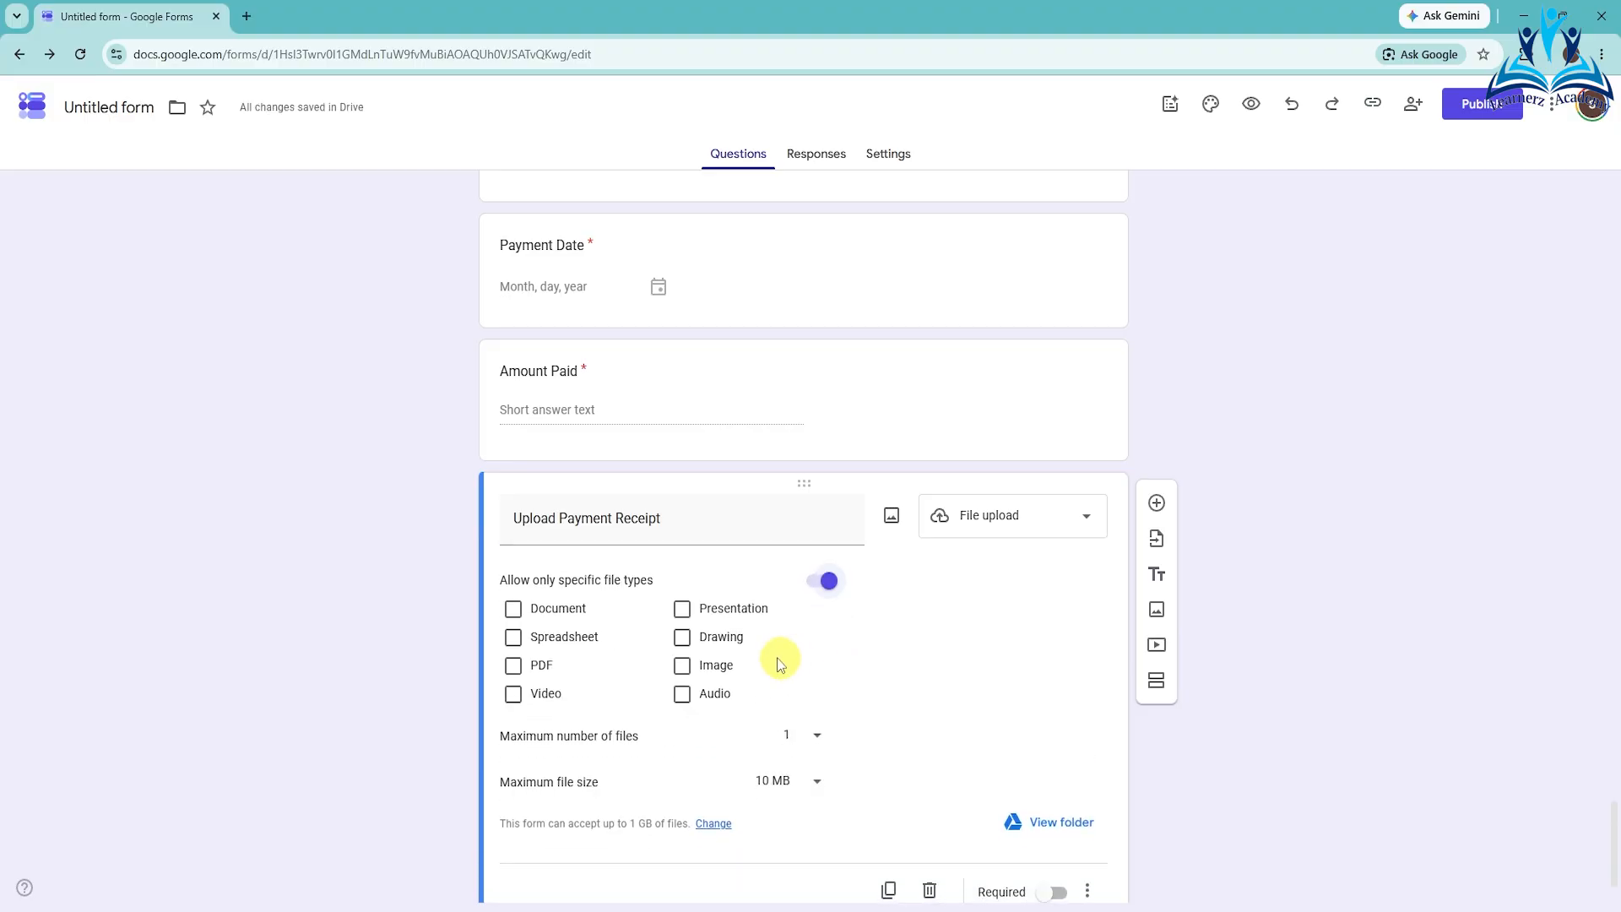
pyautogui.click(712, 667)
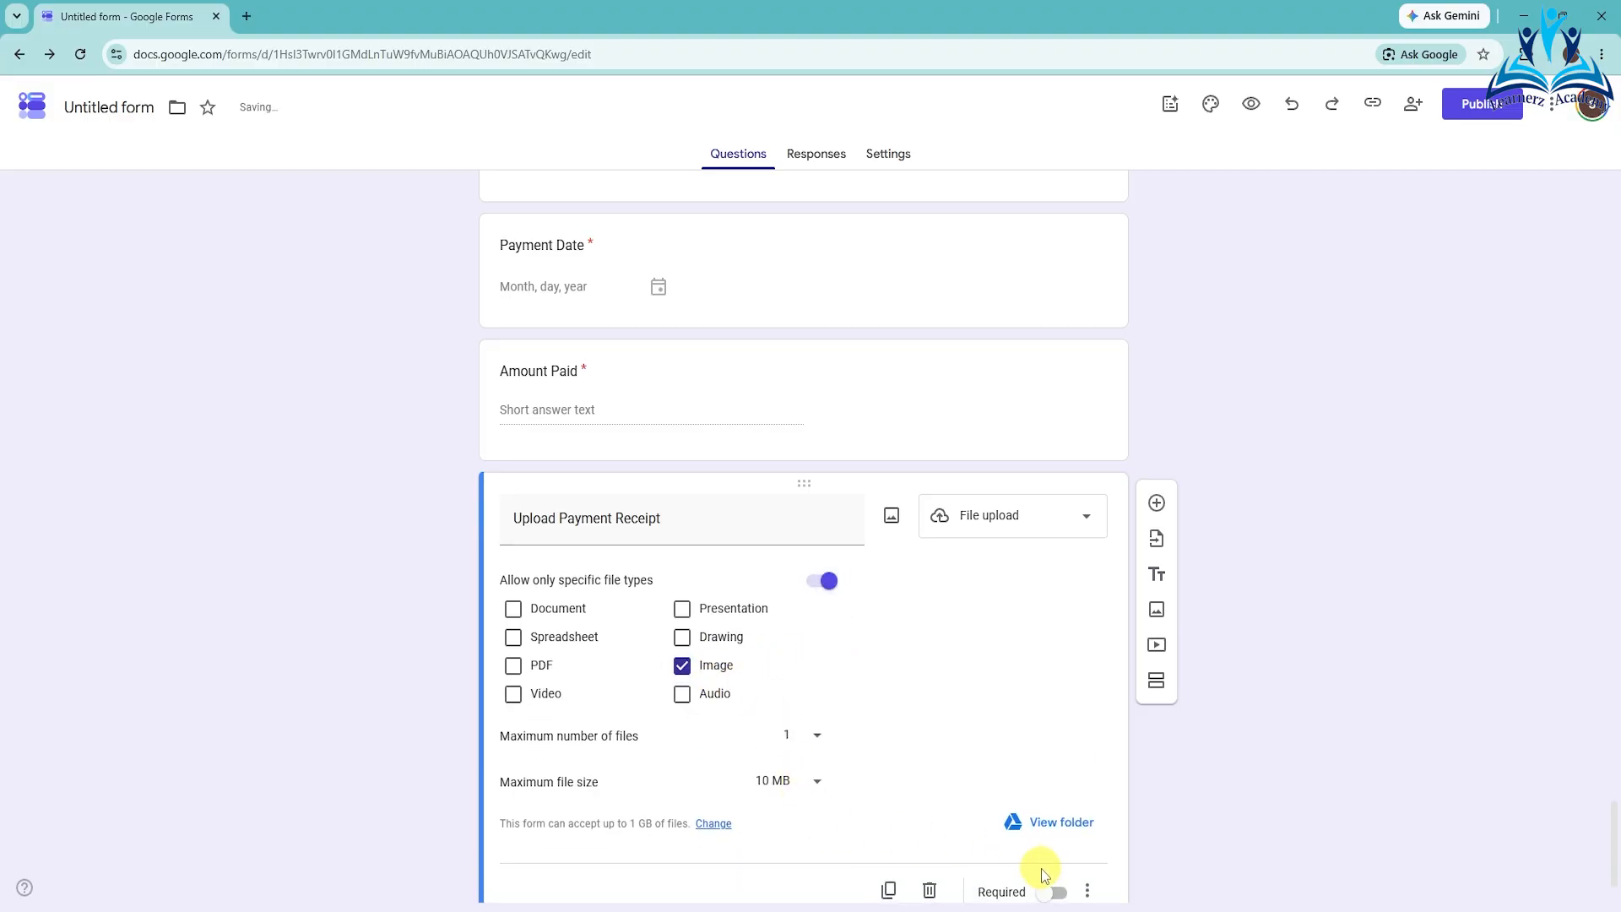
pyautogui.scroll(-1, 1041, 868)
pyautogui.click(1055, 809)
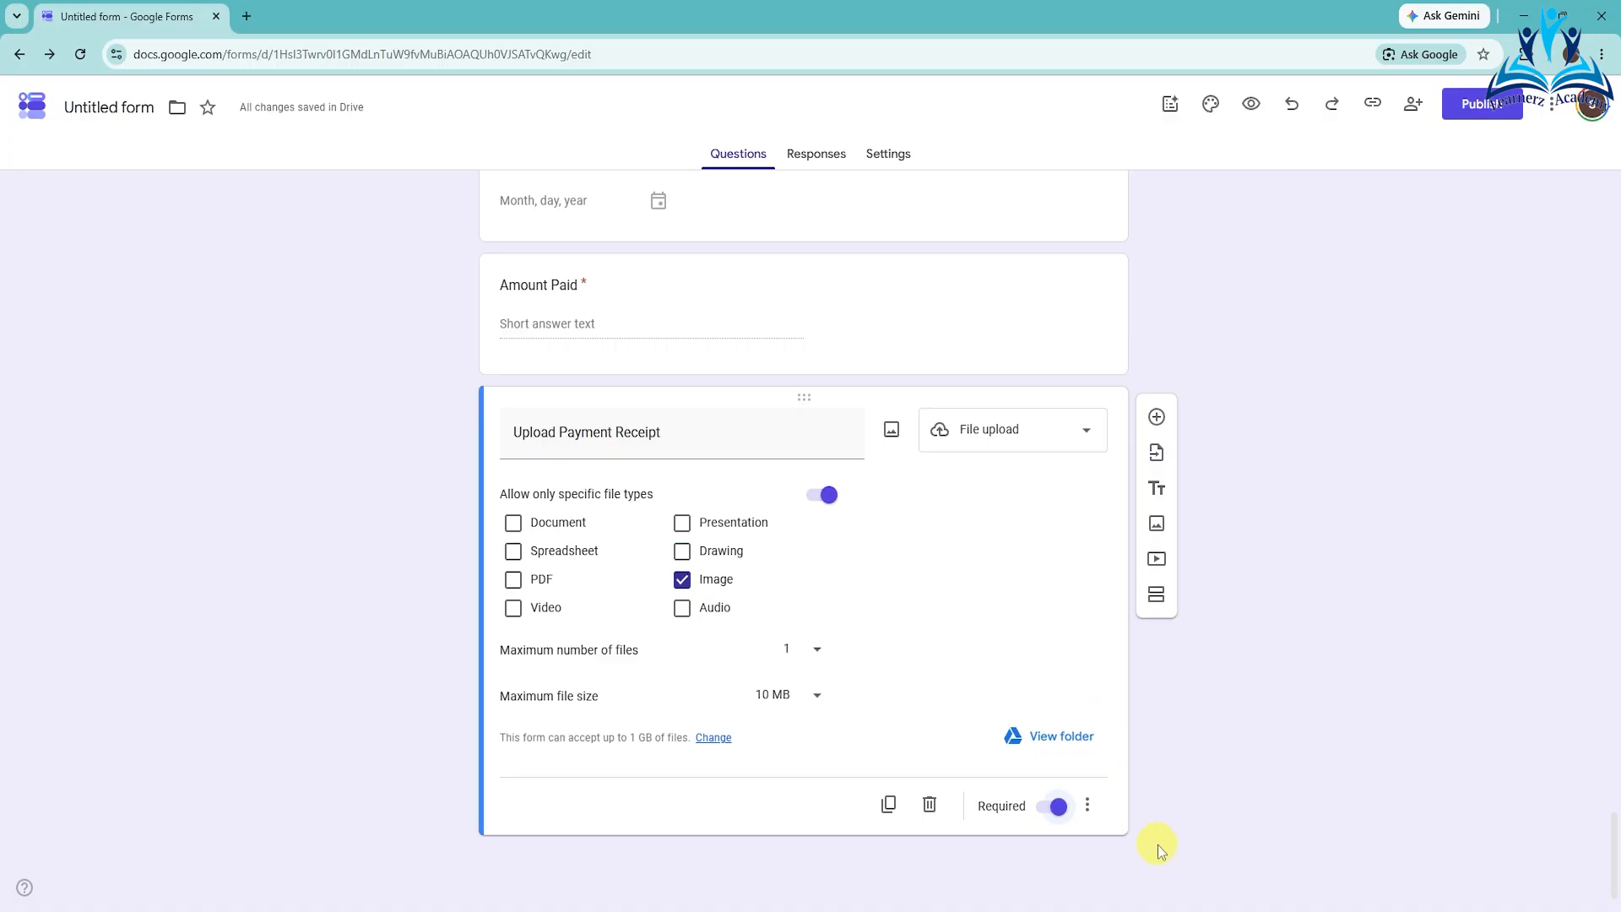
# - In the Fee Type question, route Tuition Fee to section 3 (Tuition Fee) and Transport Fee to section 4 (Transport Fee)
pyautogui.scroll(15, 1158, 844)
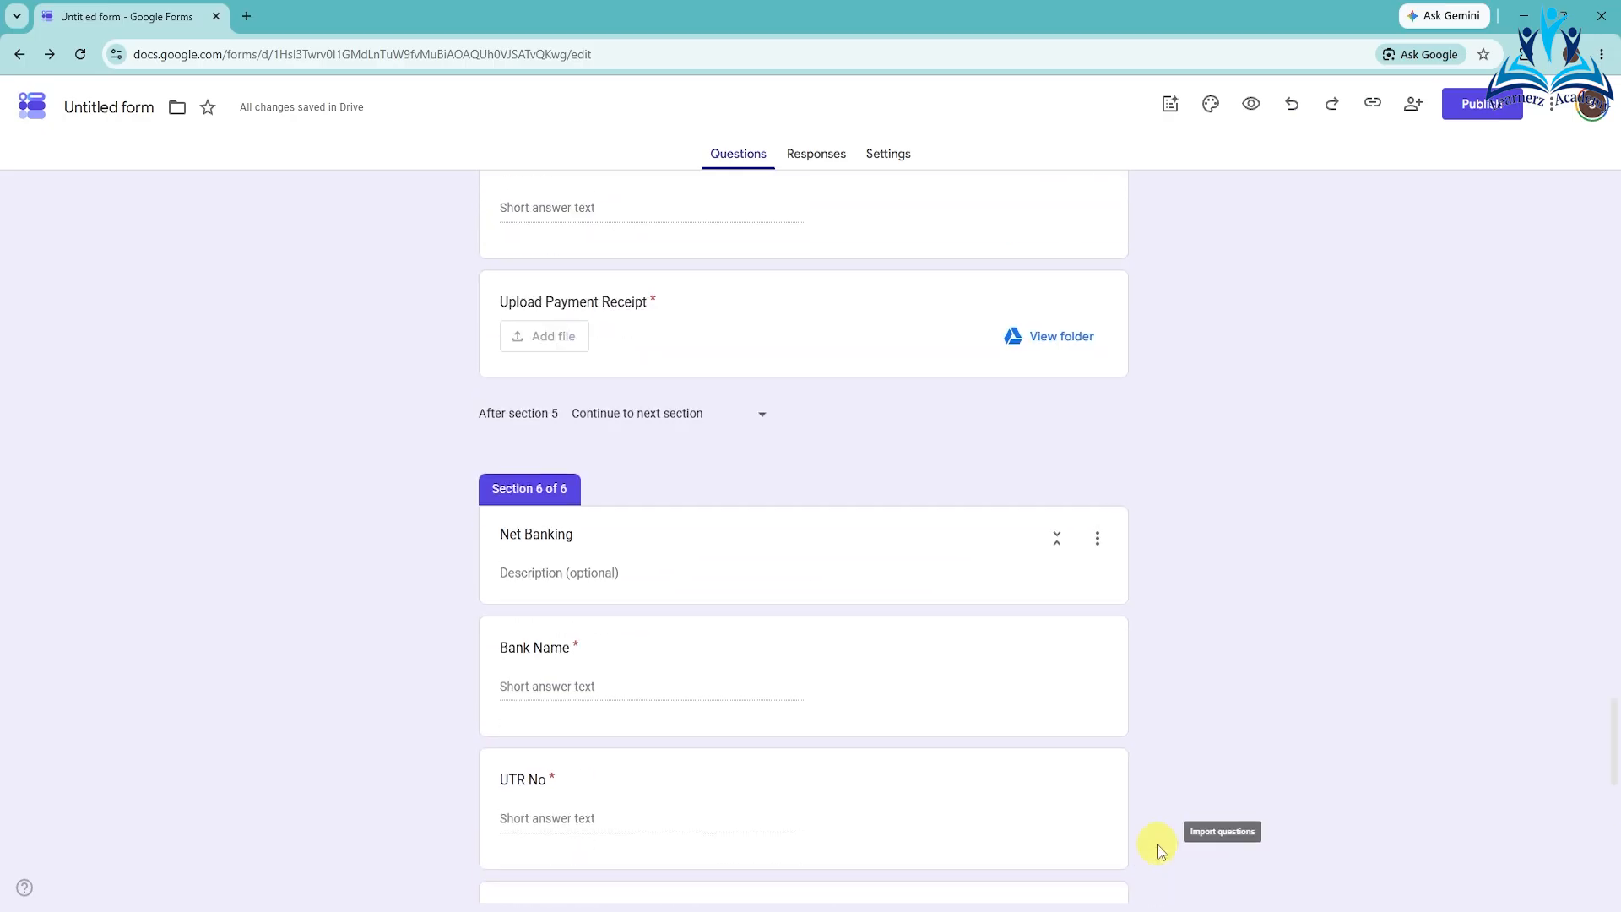
pyautogui.scroll(10, 1157, 839)
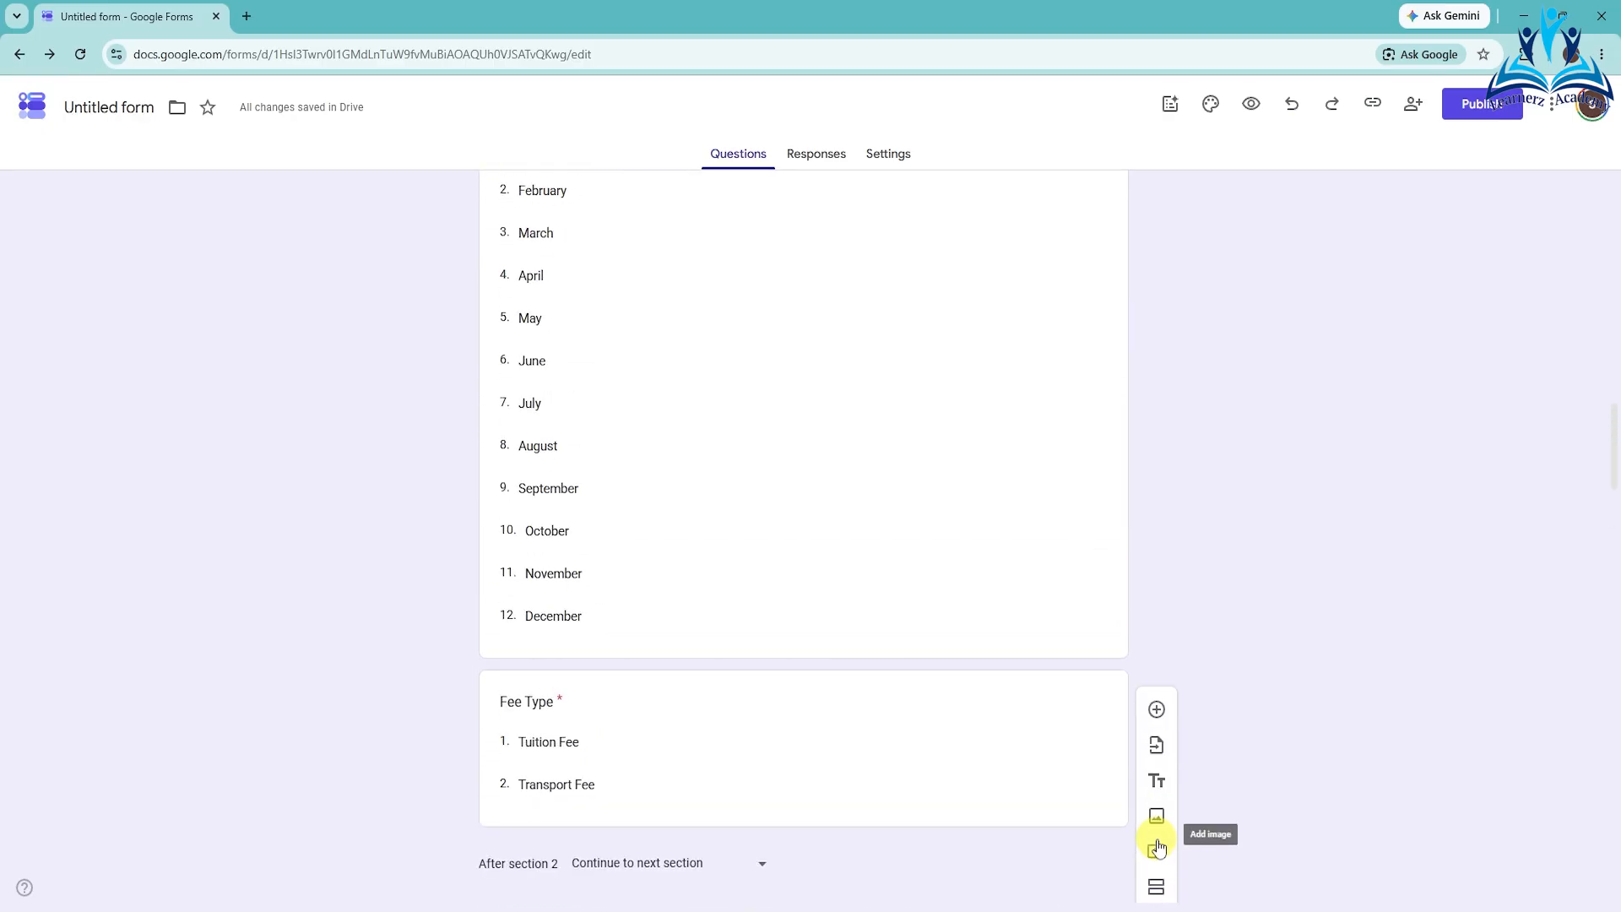
pyautogui.scroll(4, 892, 436)
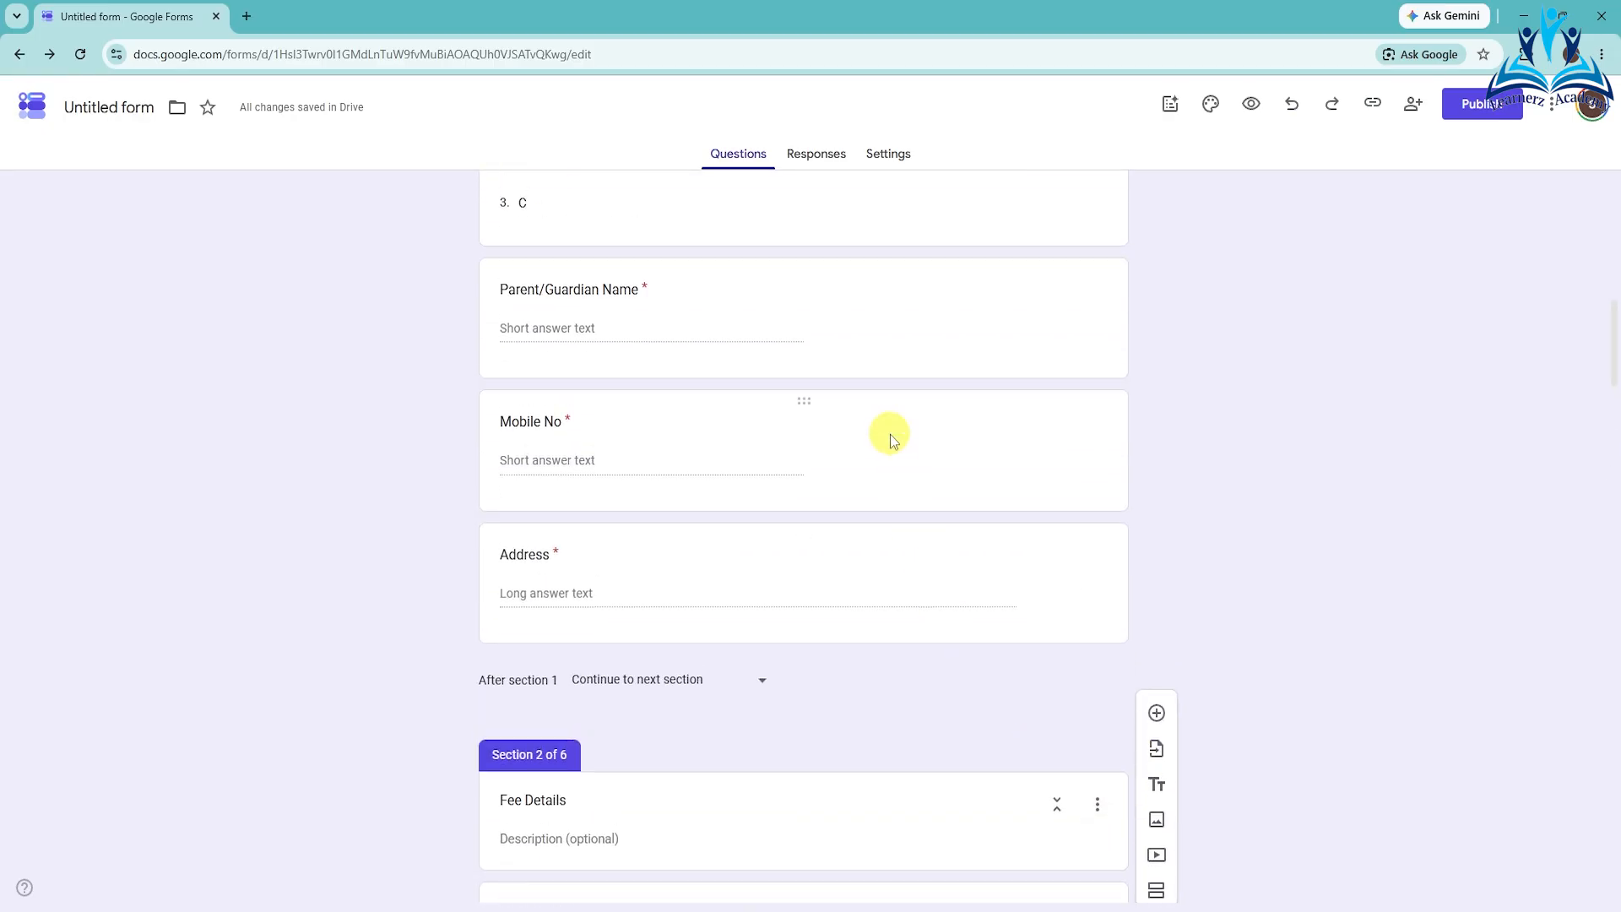
pyautogui.scroll(-4, 892, 436)
pyautogui.scroll(-5, 890, 434)
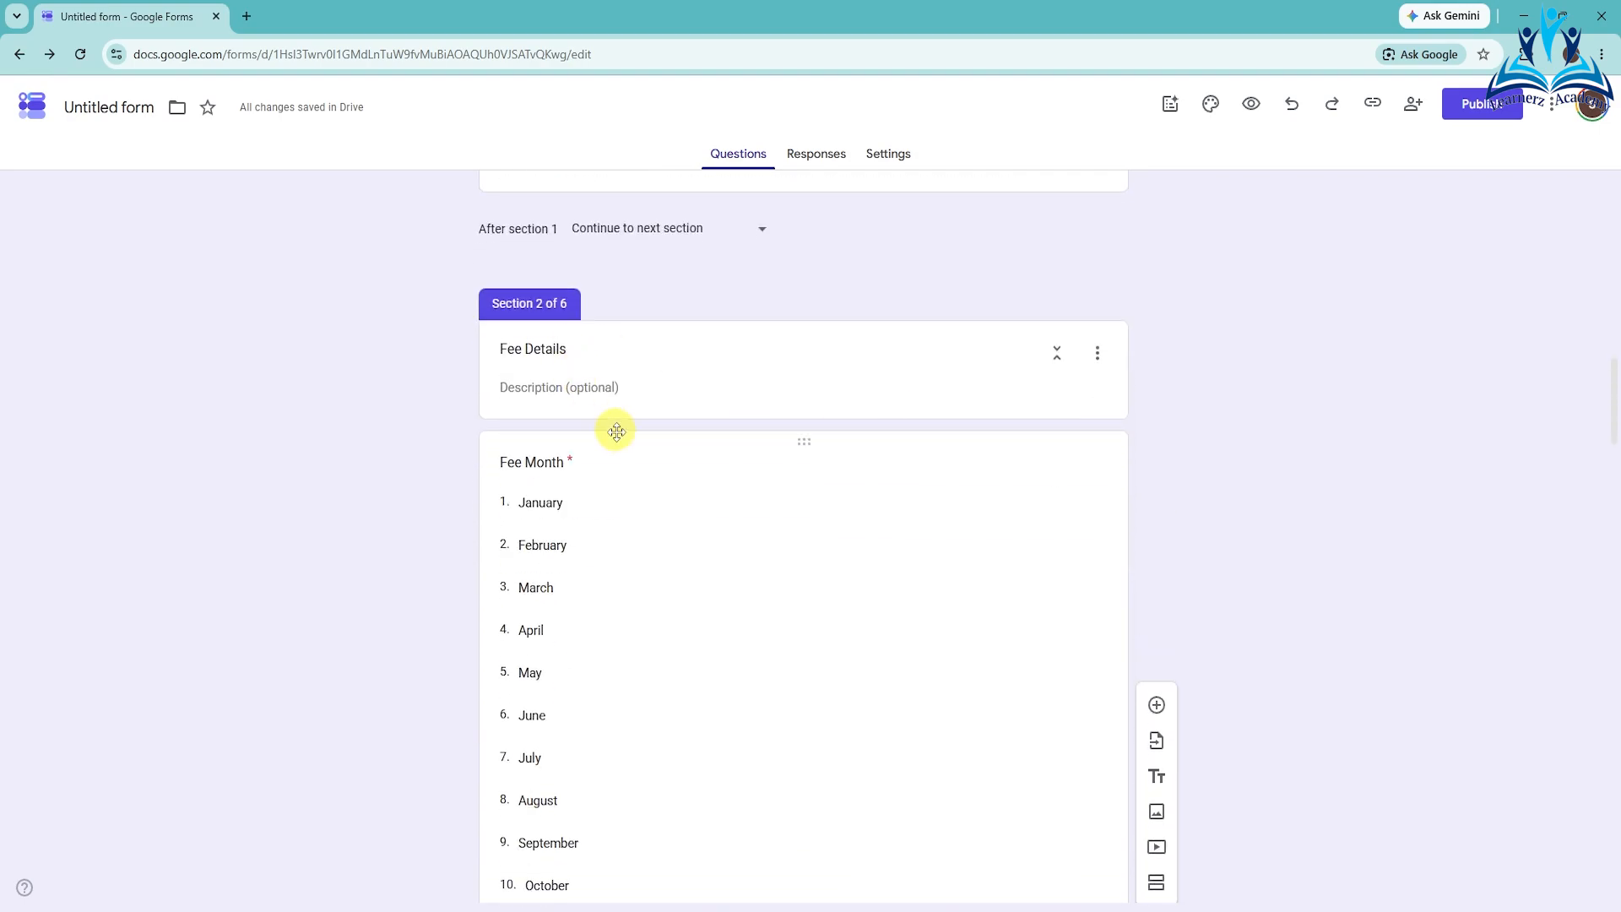
pyautogui.scroll(-2, 617, 434)
pyautogui.scroll(-4, 644, 554)
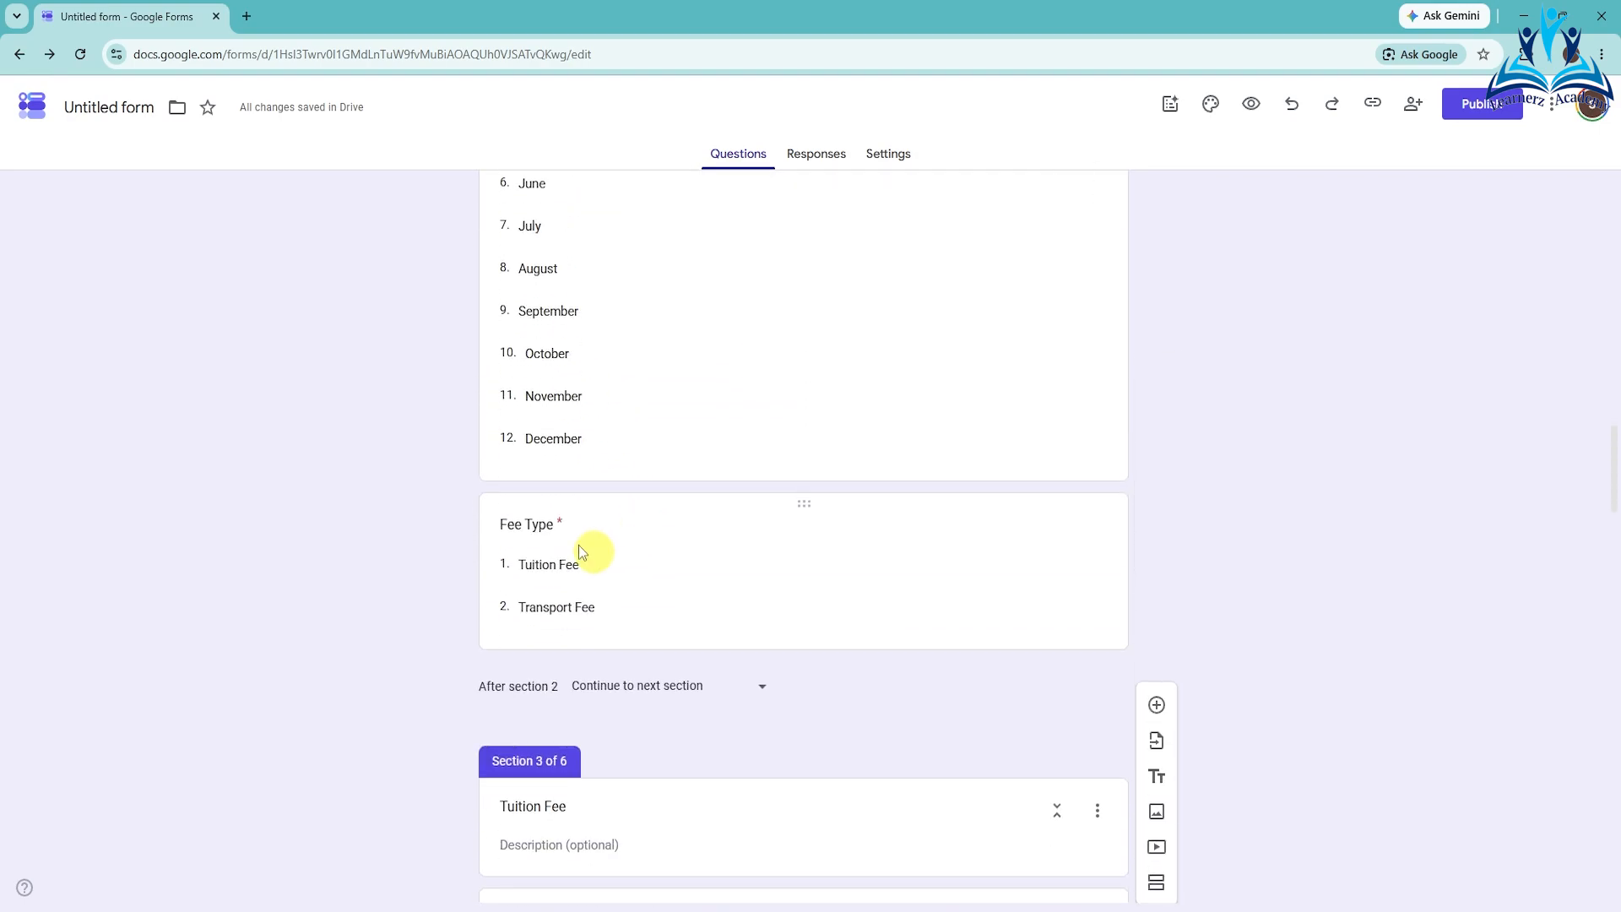
pyautogui.click(649, 562)
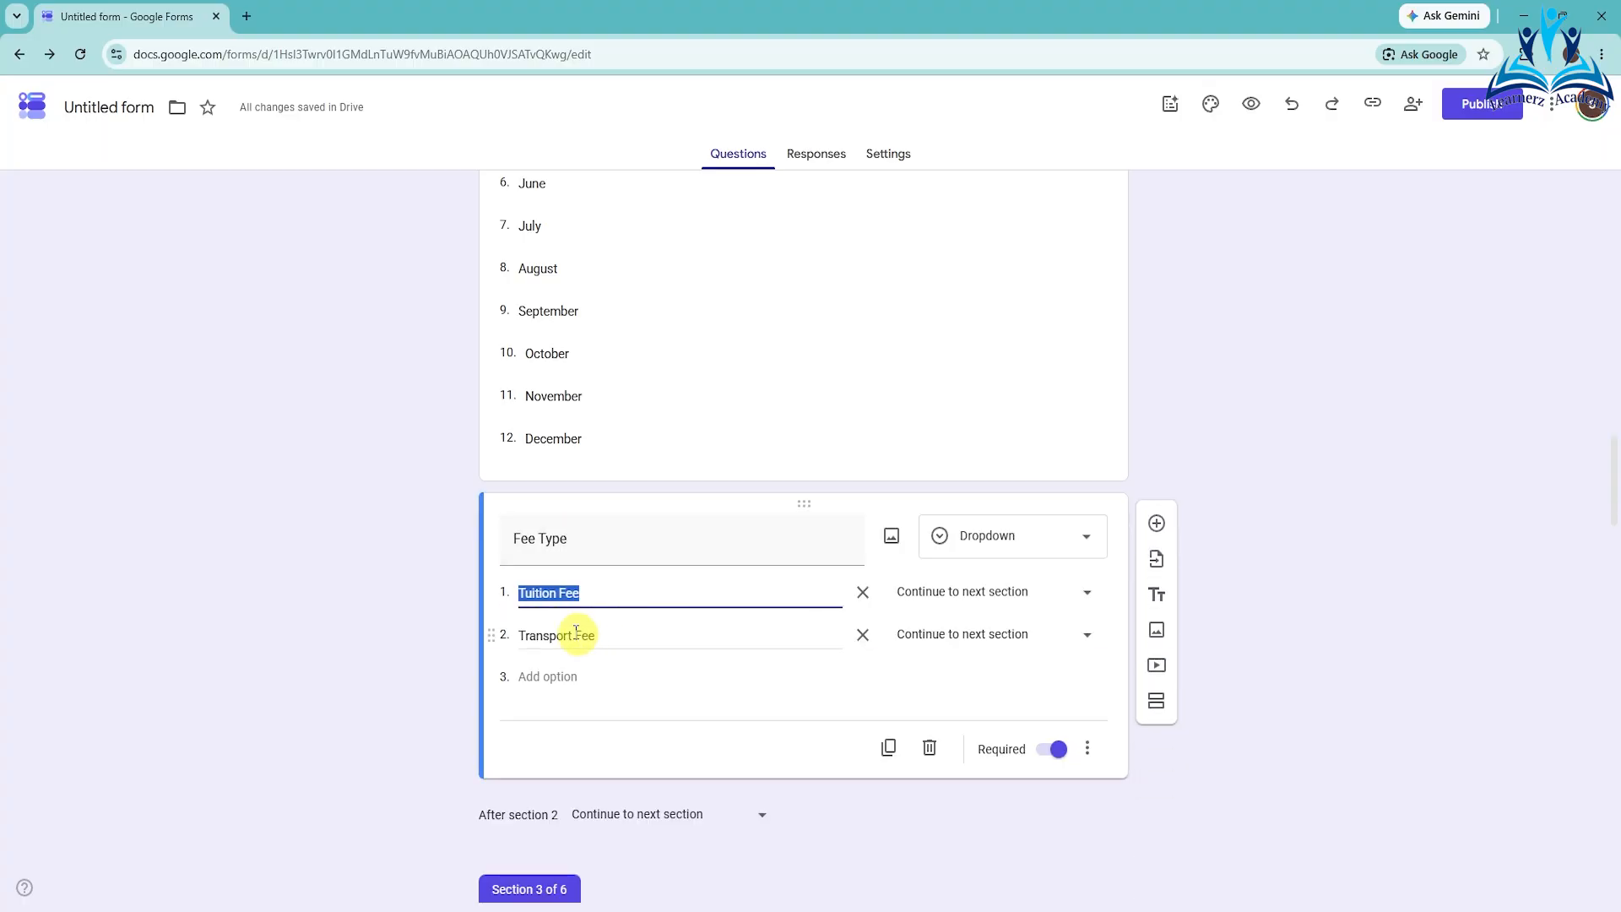
pyautogui.click(1087, 593)
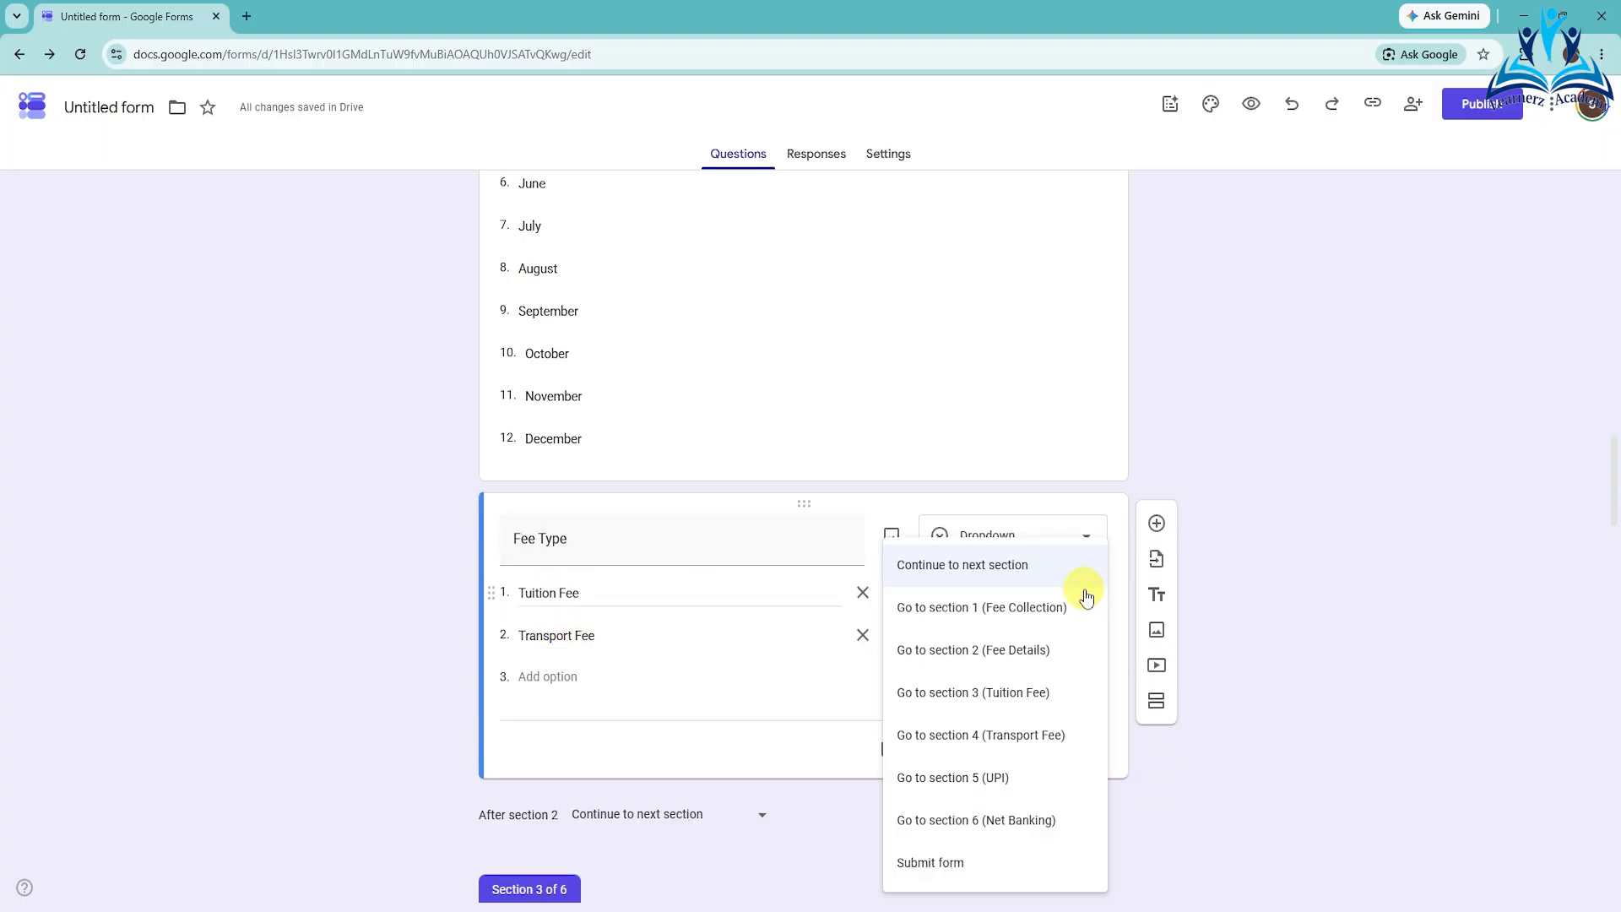
pyautogui.click(963, 699)
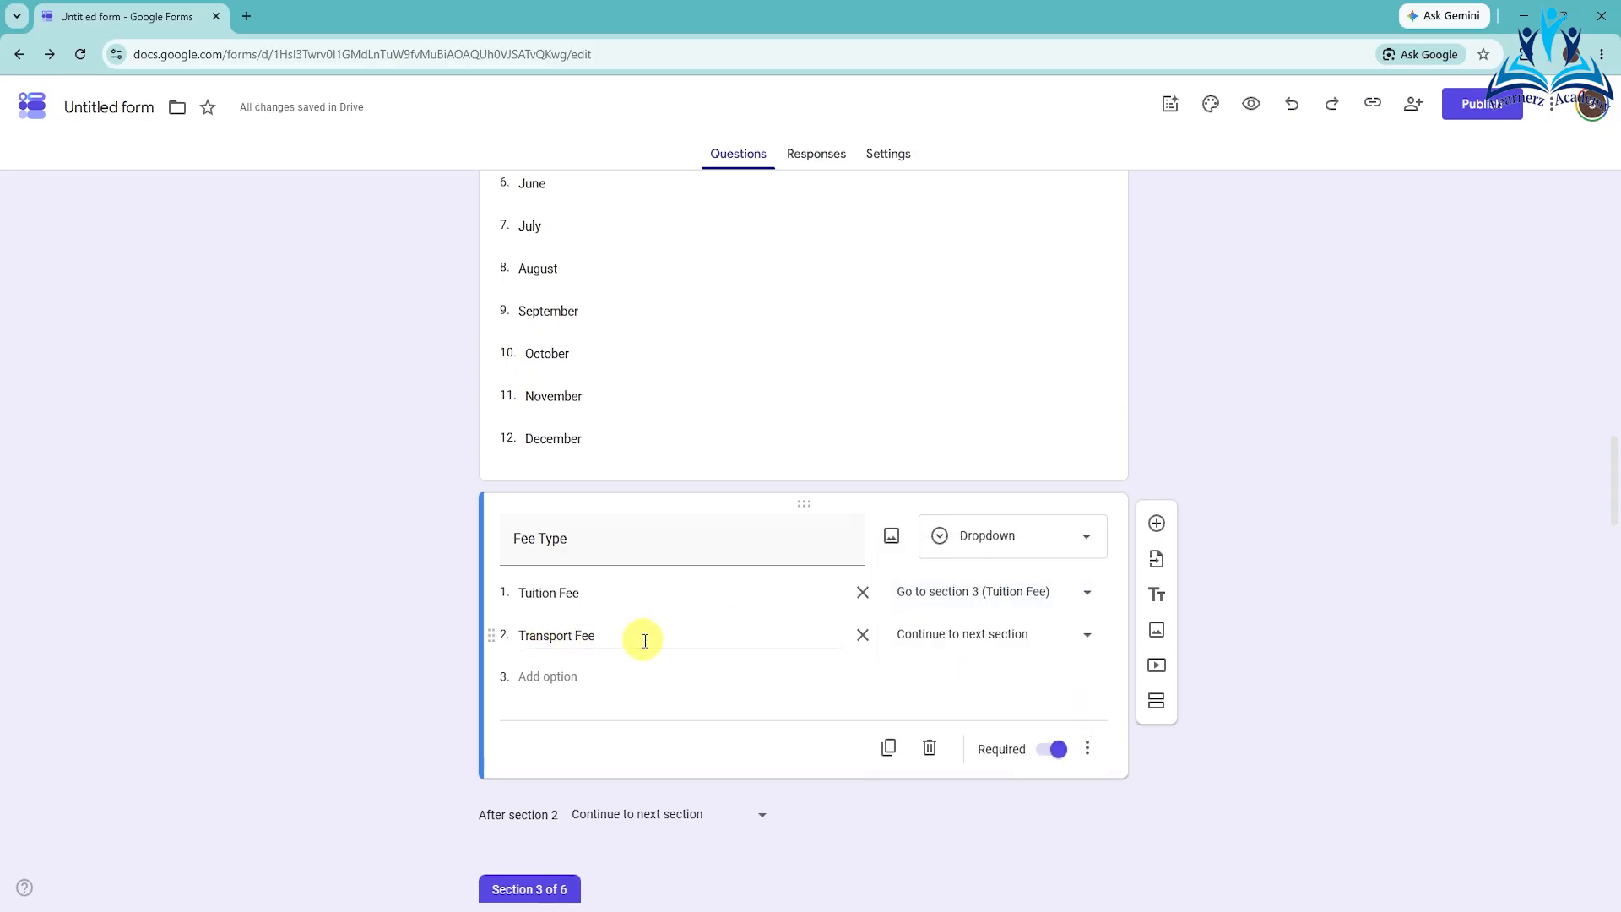
pyautogui.click(969, 642)
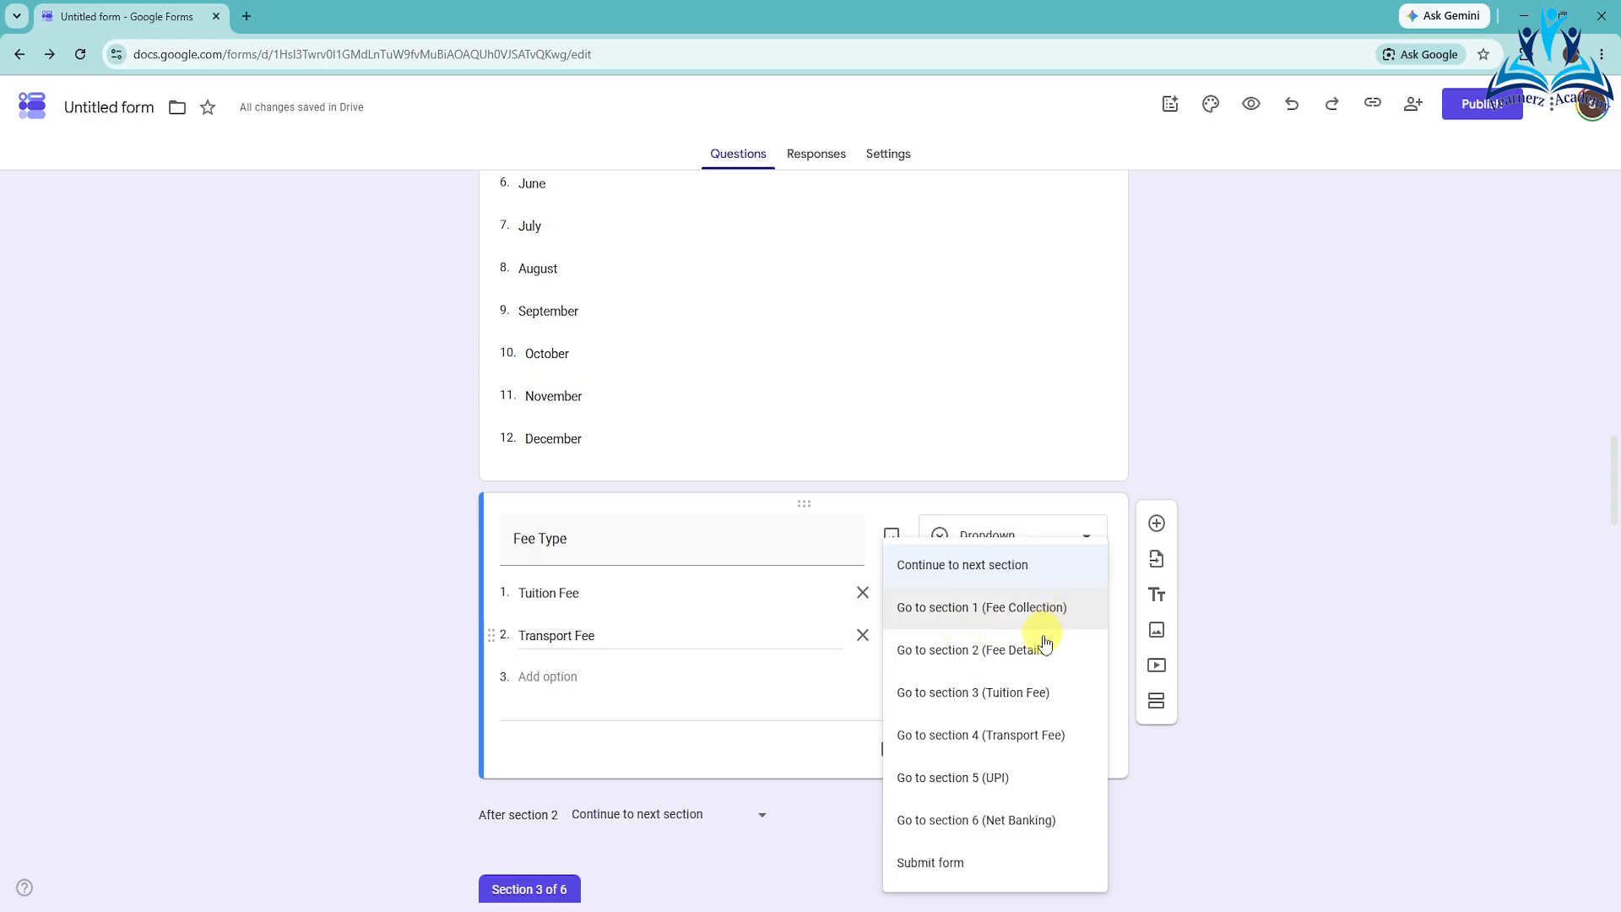
pyautogui.click(947, 737)
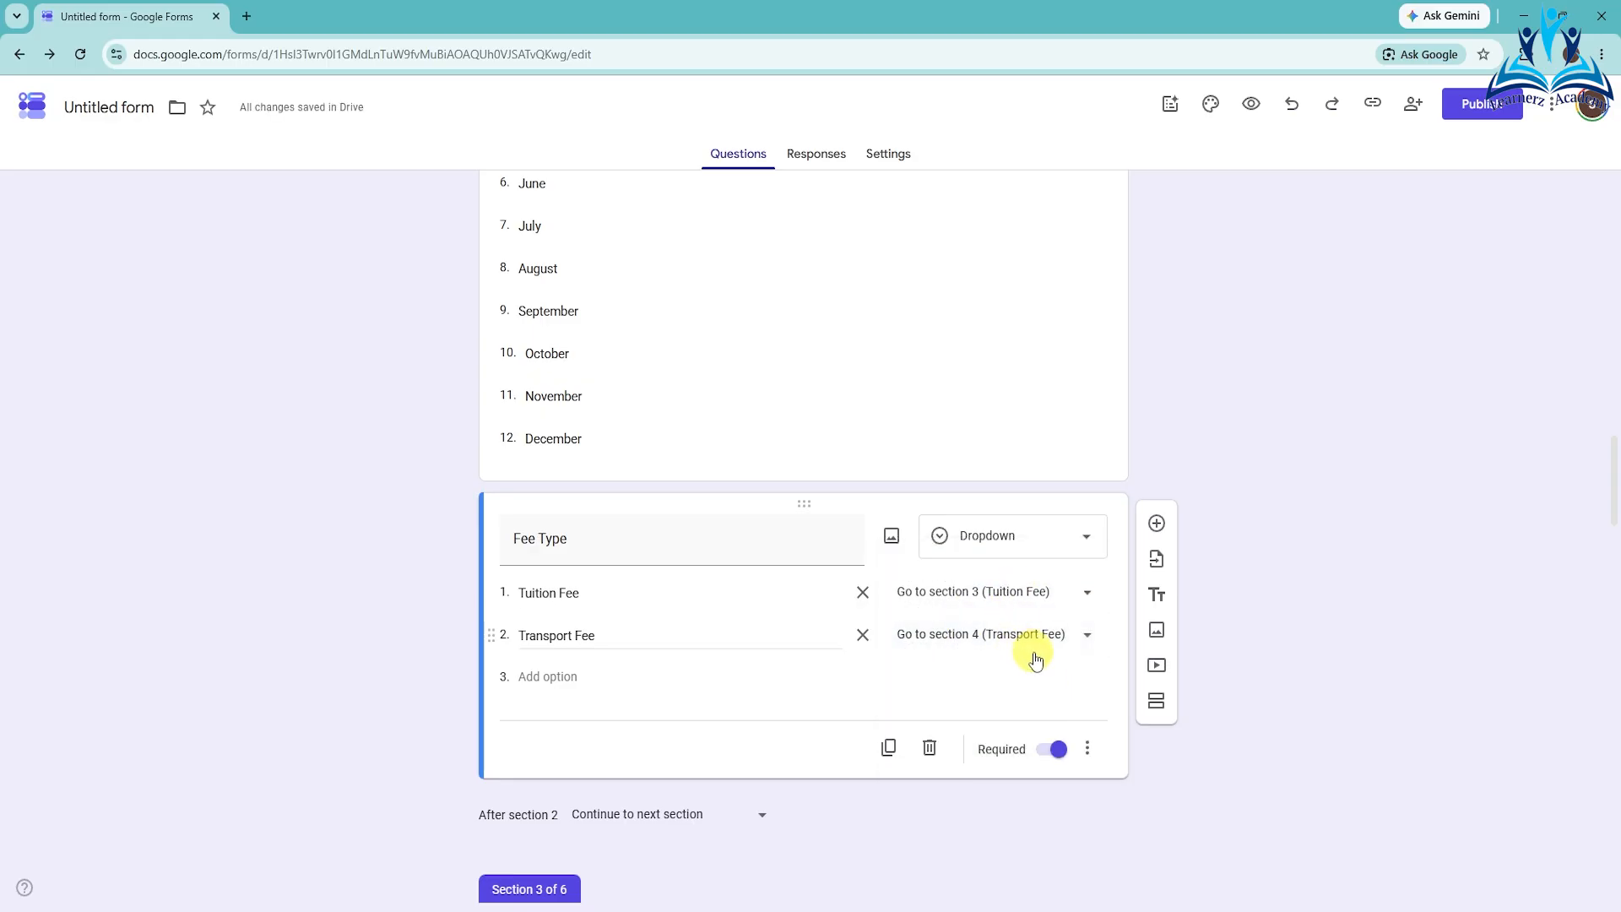
# - In the Tuition Fee section's Payment Method question, route UPI to section 5 (UPI) and Net Banking to section 6 (Net Banking)
pyautogui.scroll(-4, 1031, 656)
pyautogui.scroll(-3, 1034, 654)
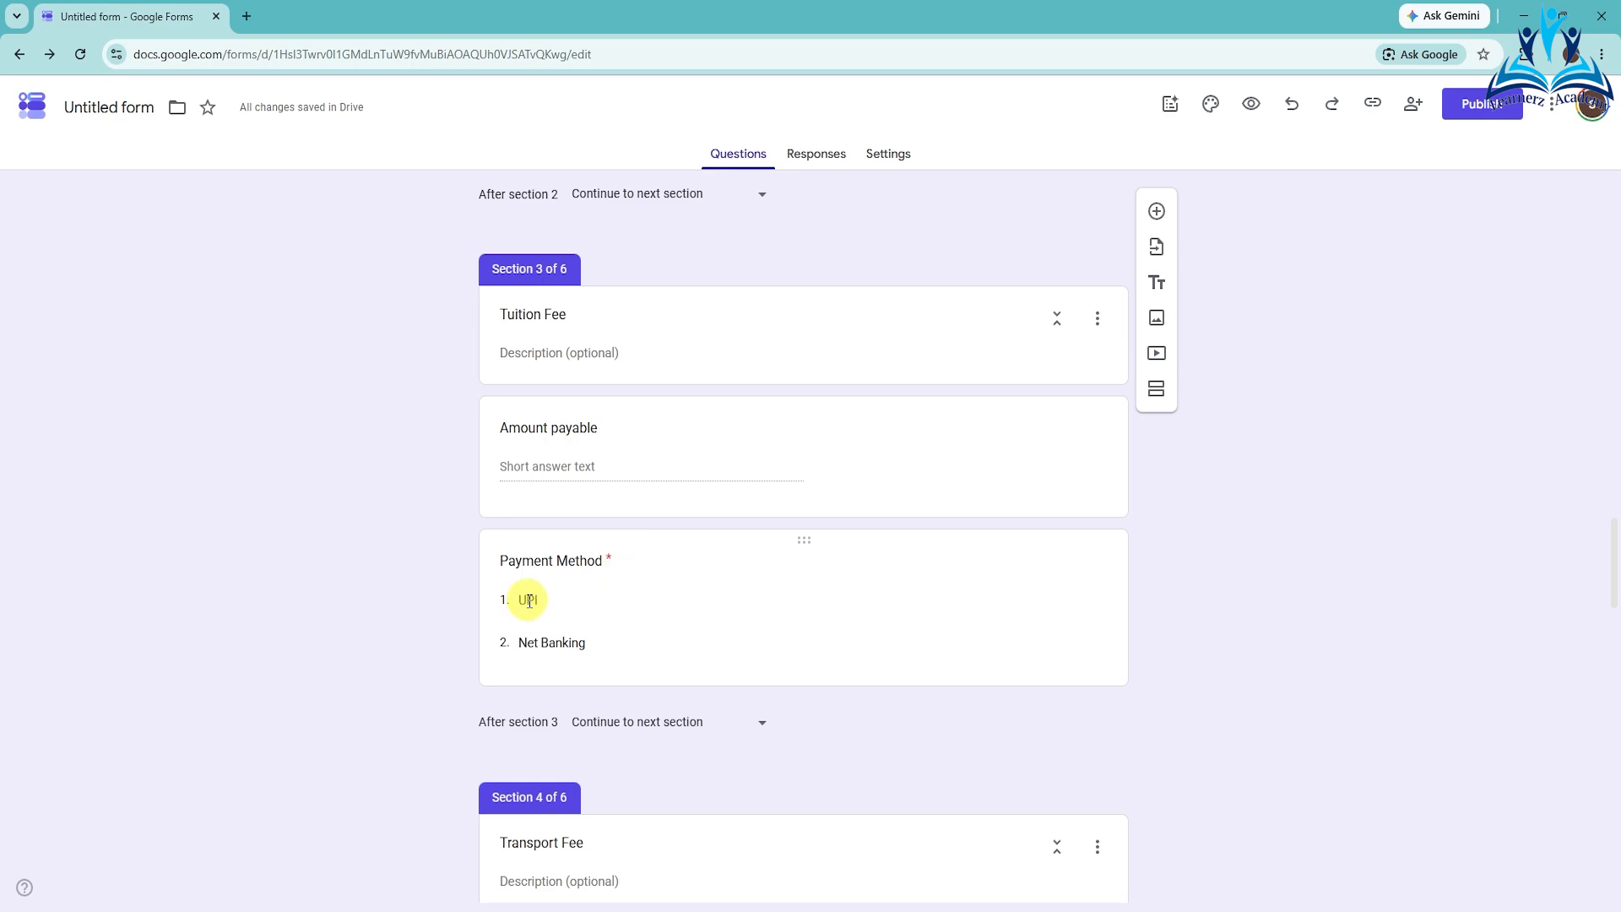
pyautogui.scroll(-2, 528, 599)
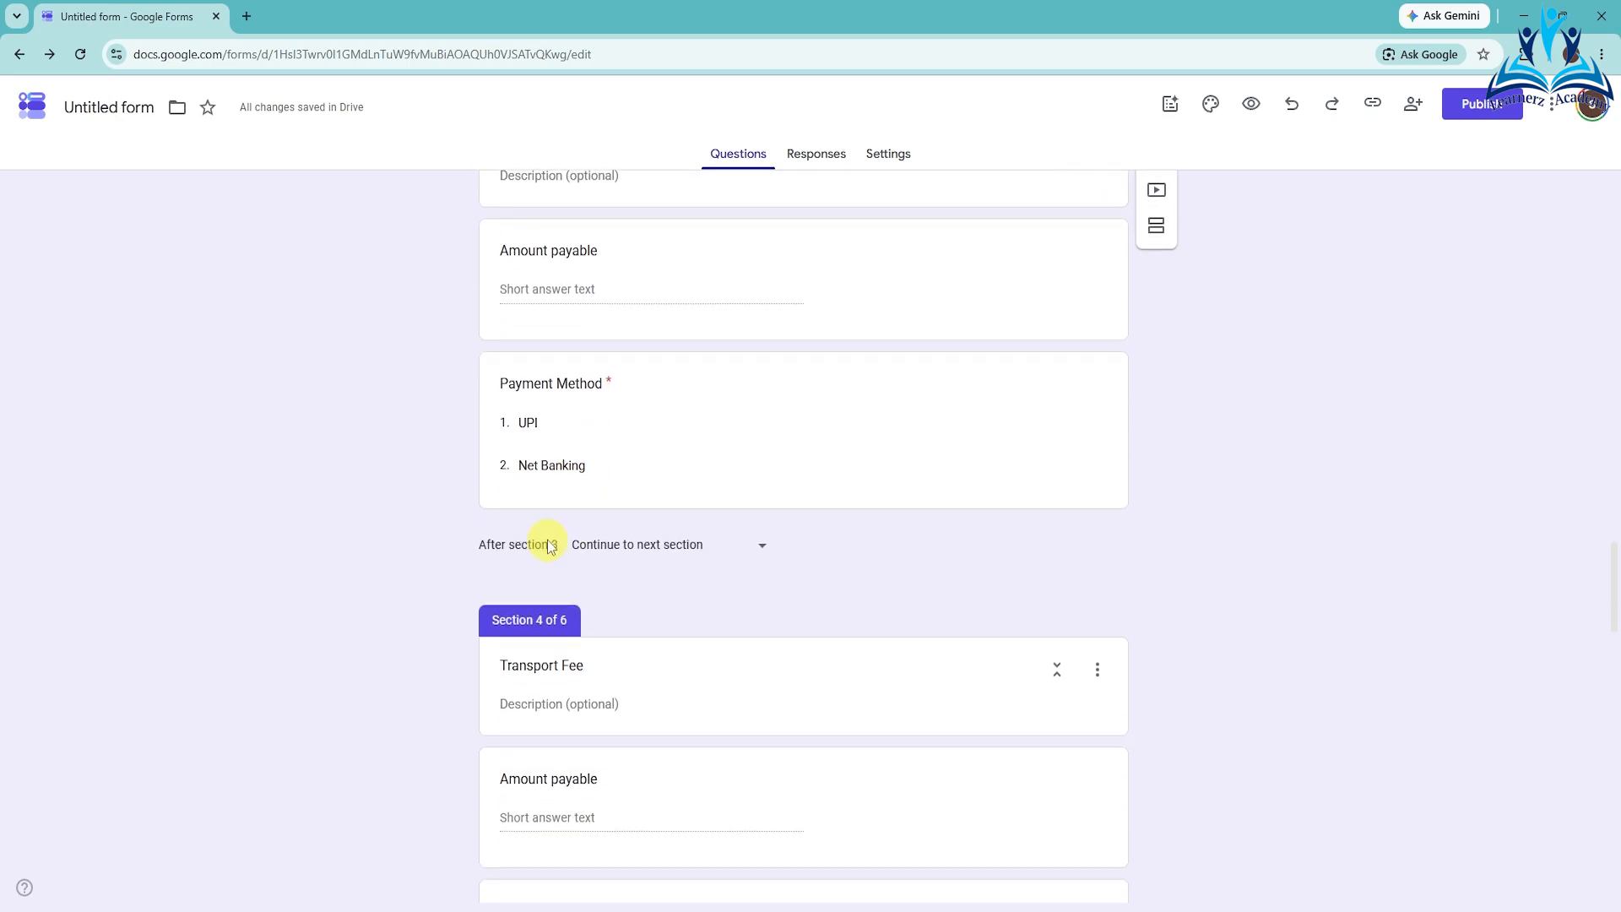
pyautogui.click(837, 420)
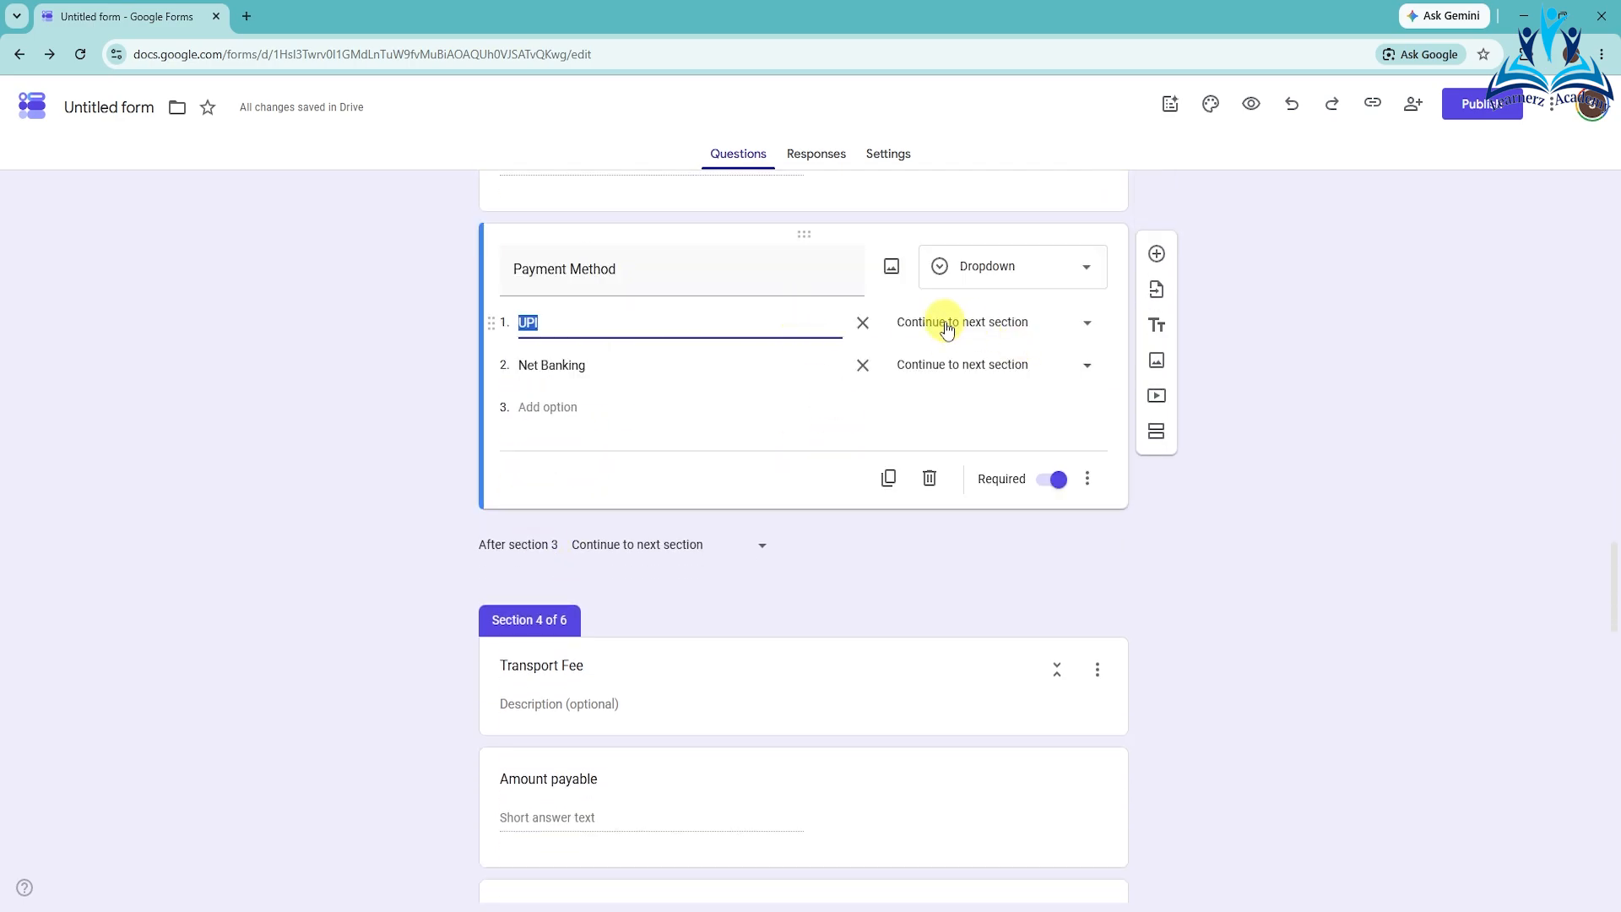
pyautogui.click(975, 332)
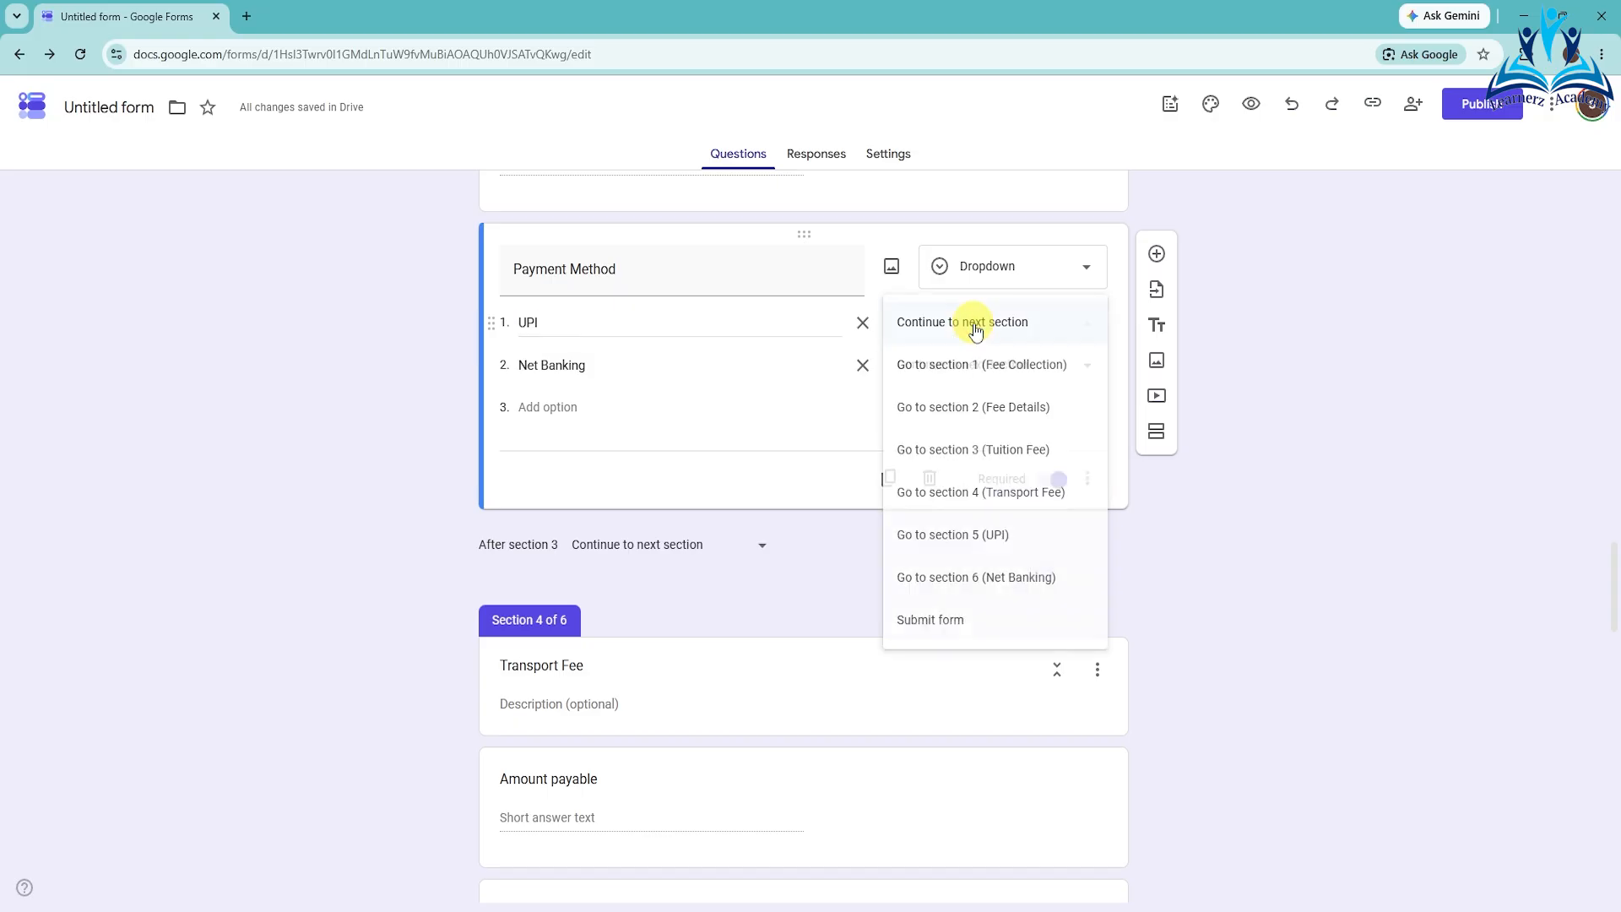
pyautogui.click(939, 547)
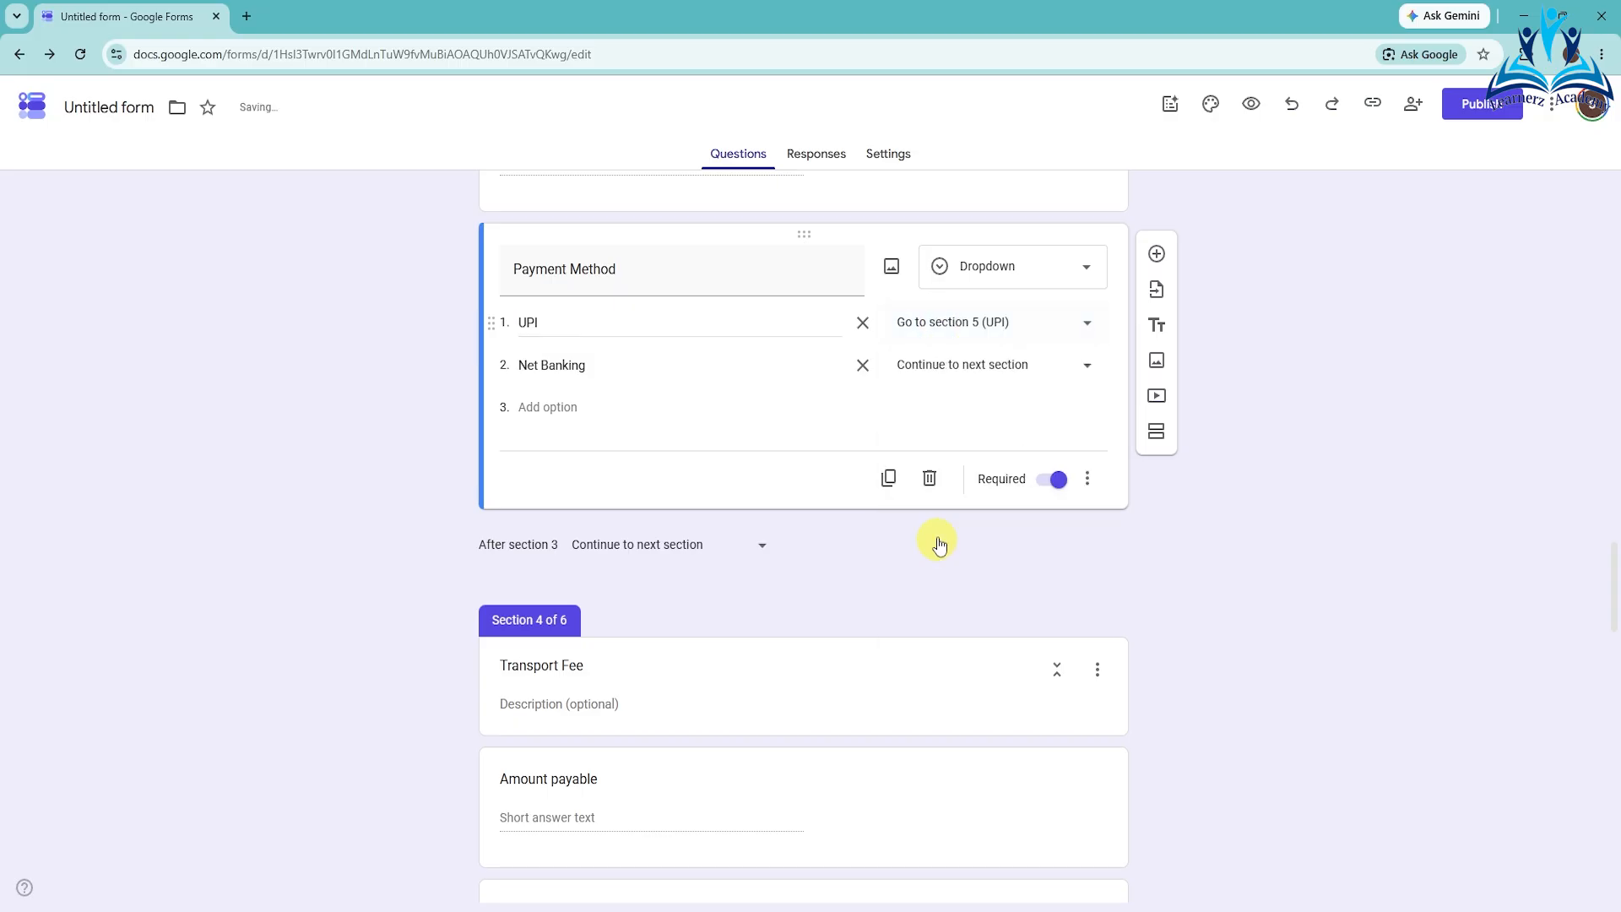
pyautogui.click(944, 369)
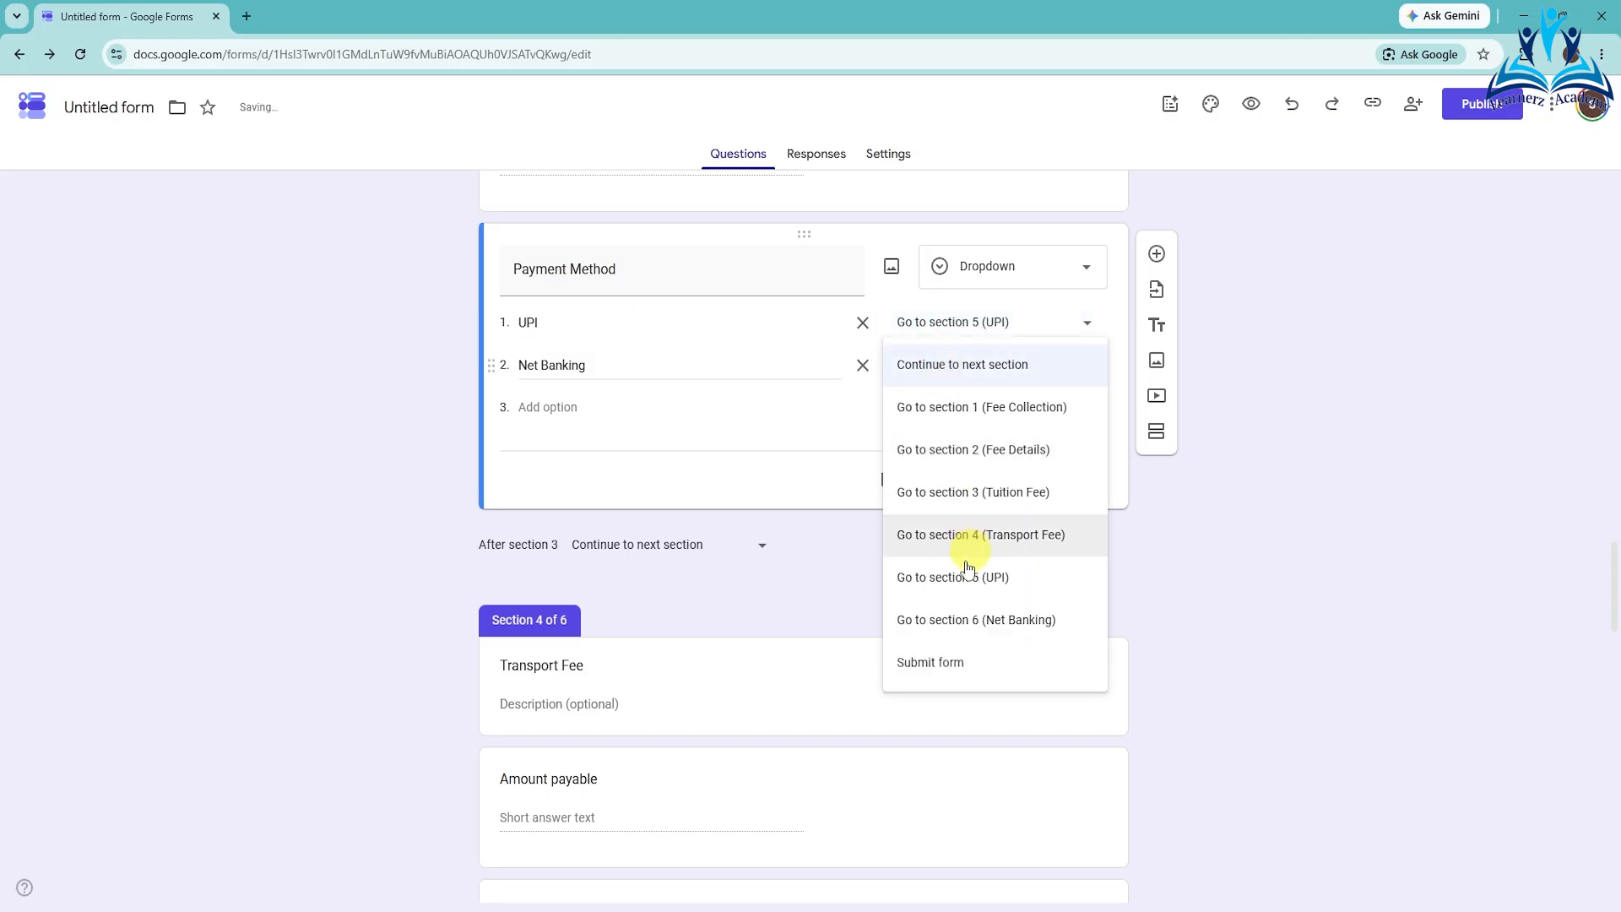
pyautogui.click(948, 623)
# - In the Transport Fee section's Payment Method question, route UPI to section 5 (UPI) and Net Banking to section 6 (Net Banking)
pyautogui.scroll(-3, 1336, 617)
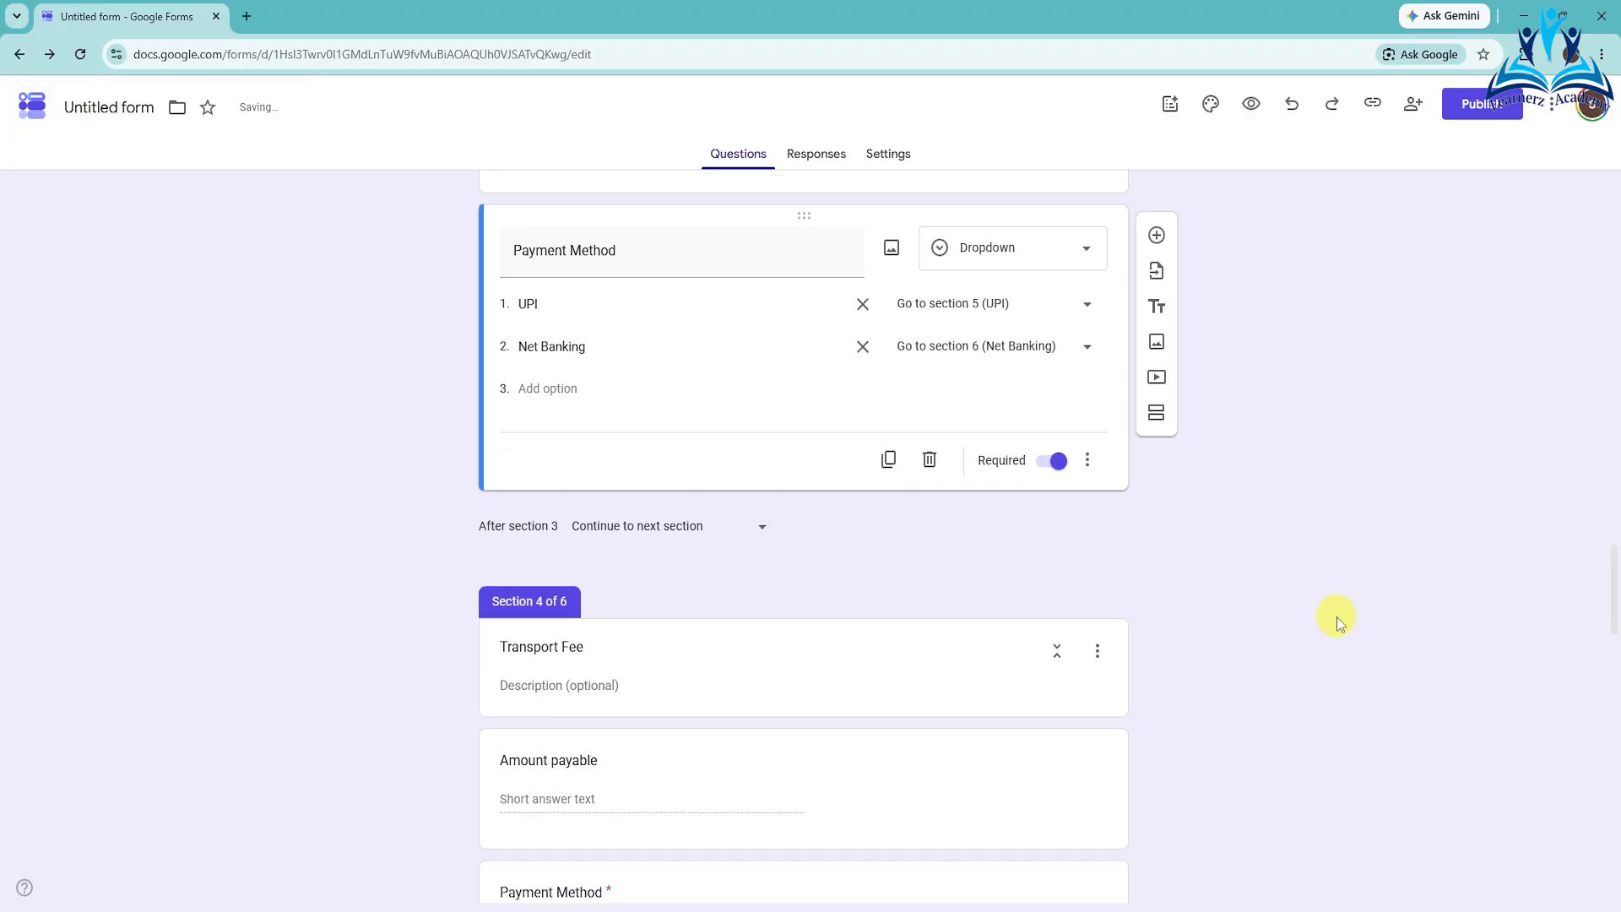
pyautogui.scroll(-2, 1336, 617)
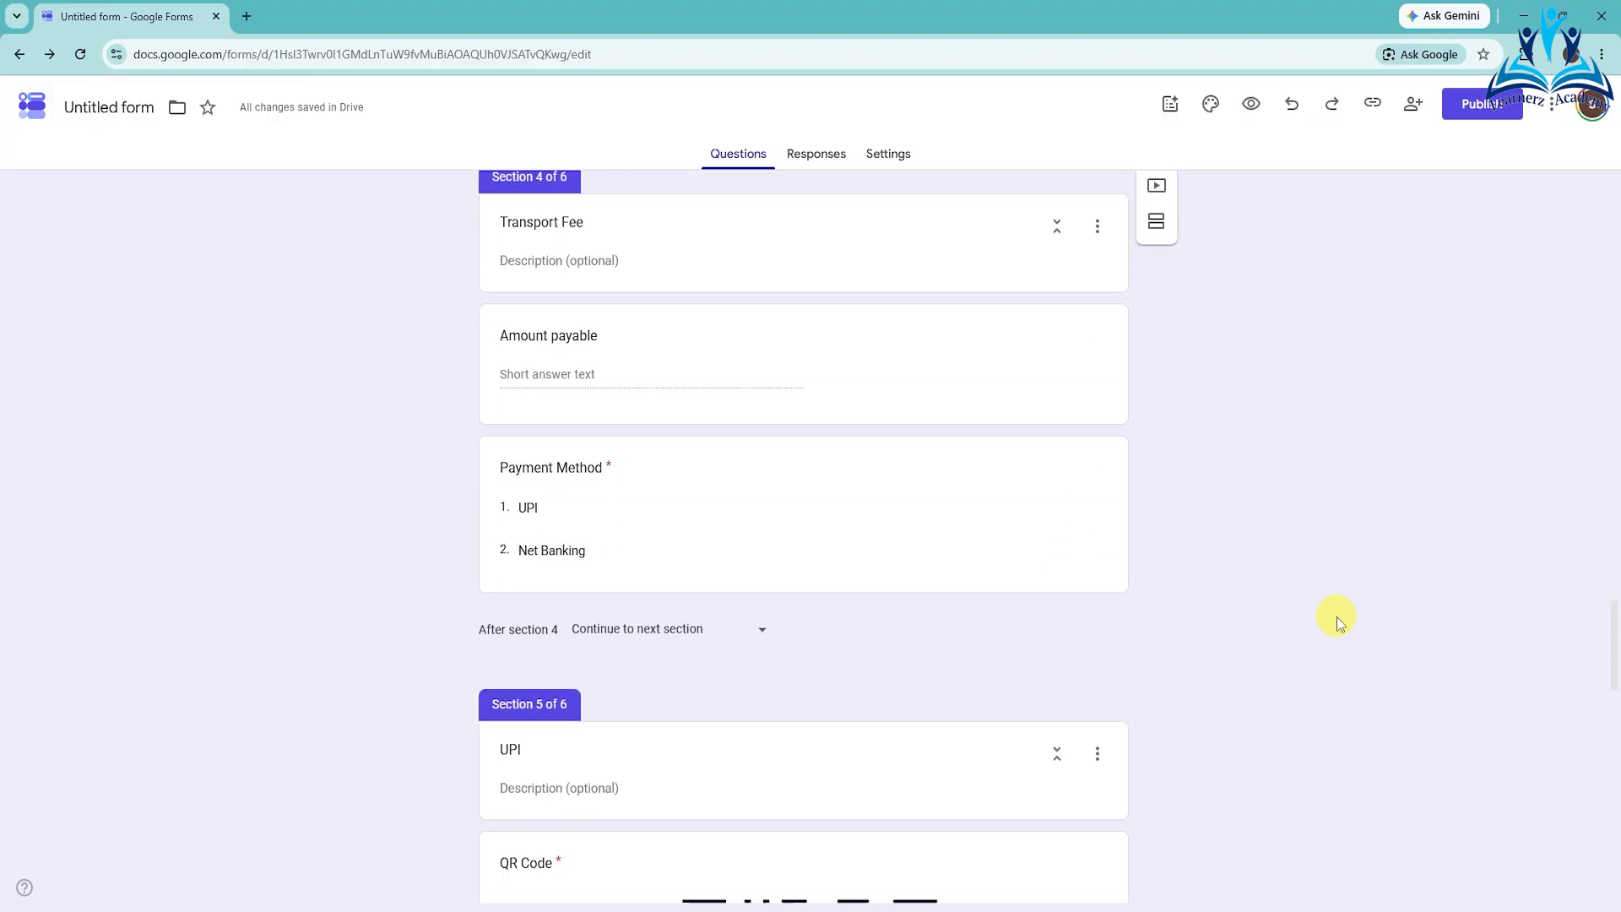
pyautogui.click(739, 502)
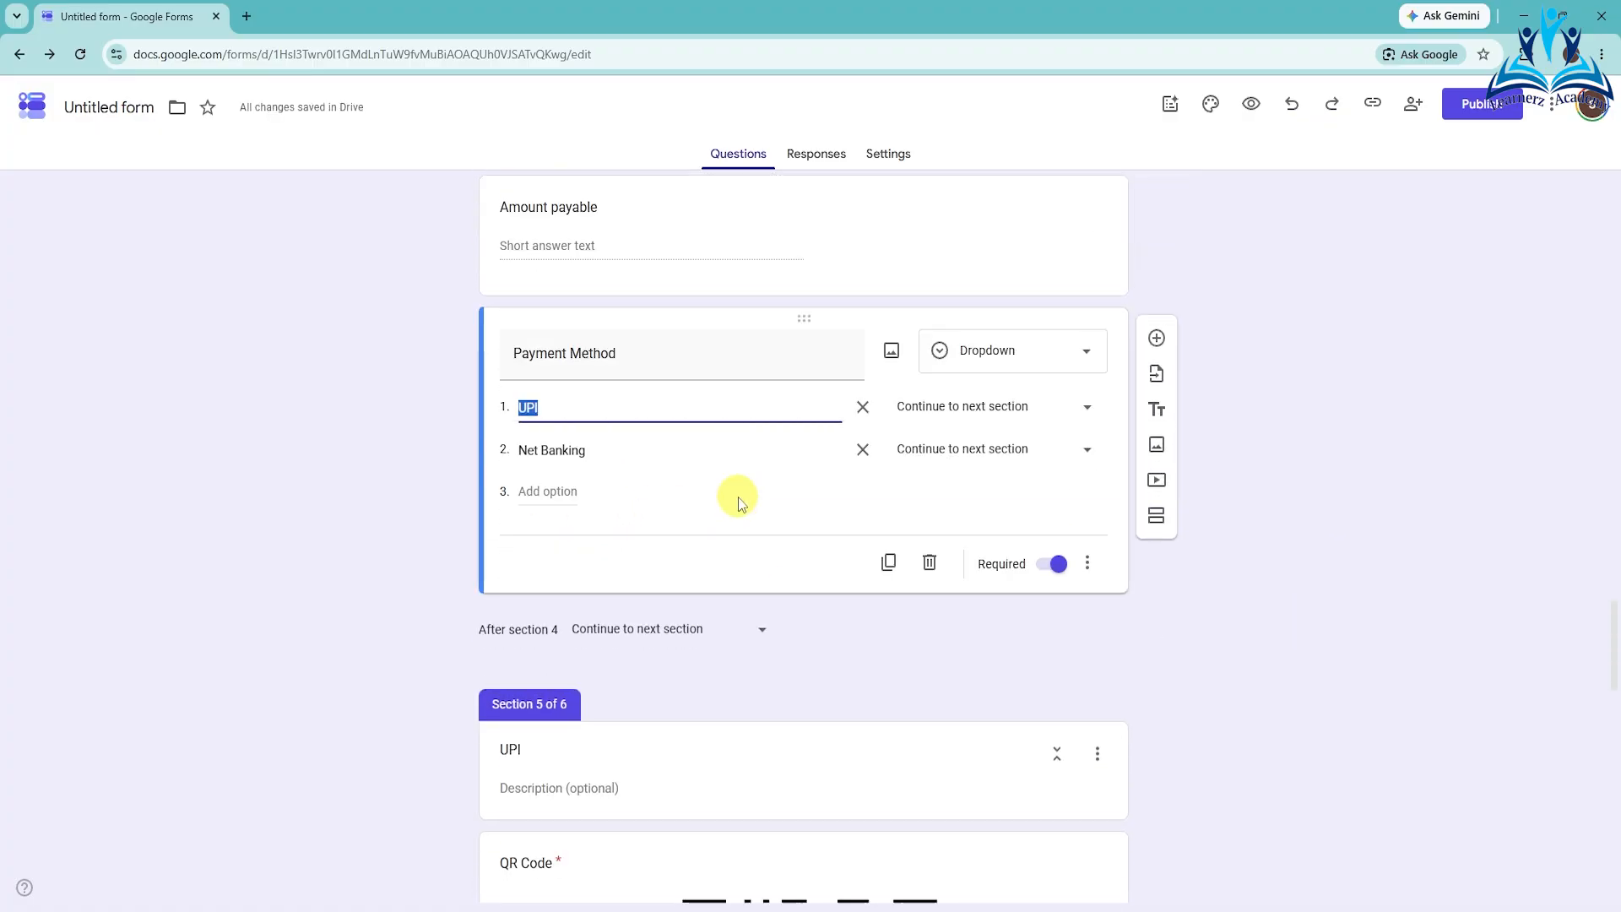
pyautogui.click(1025, 418)
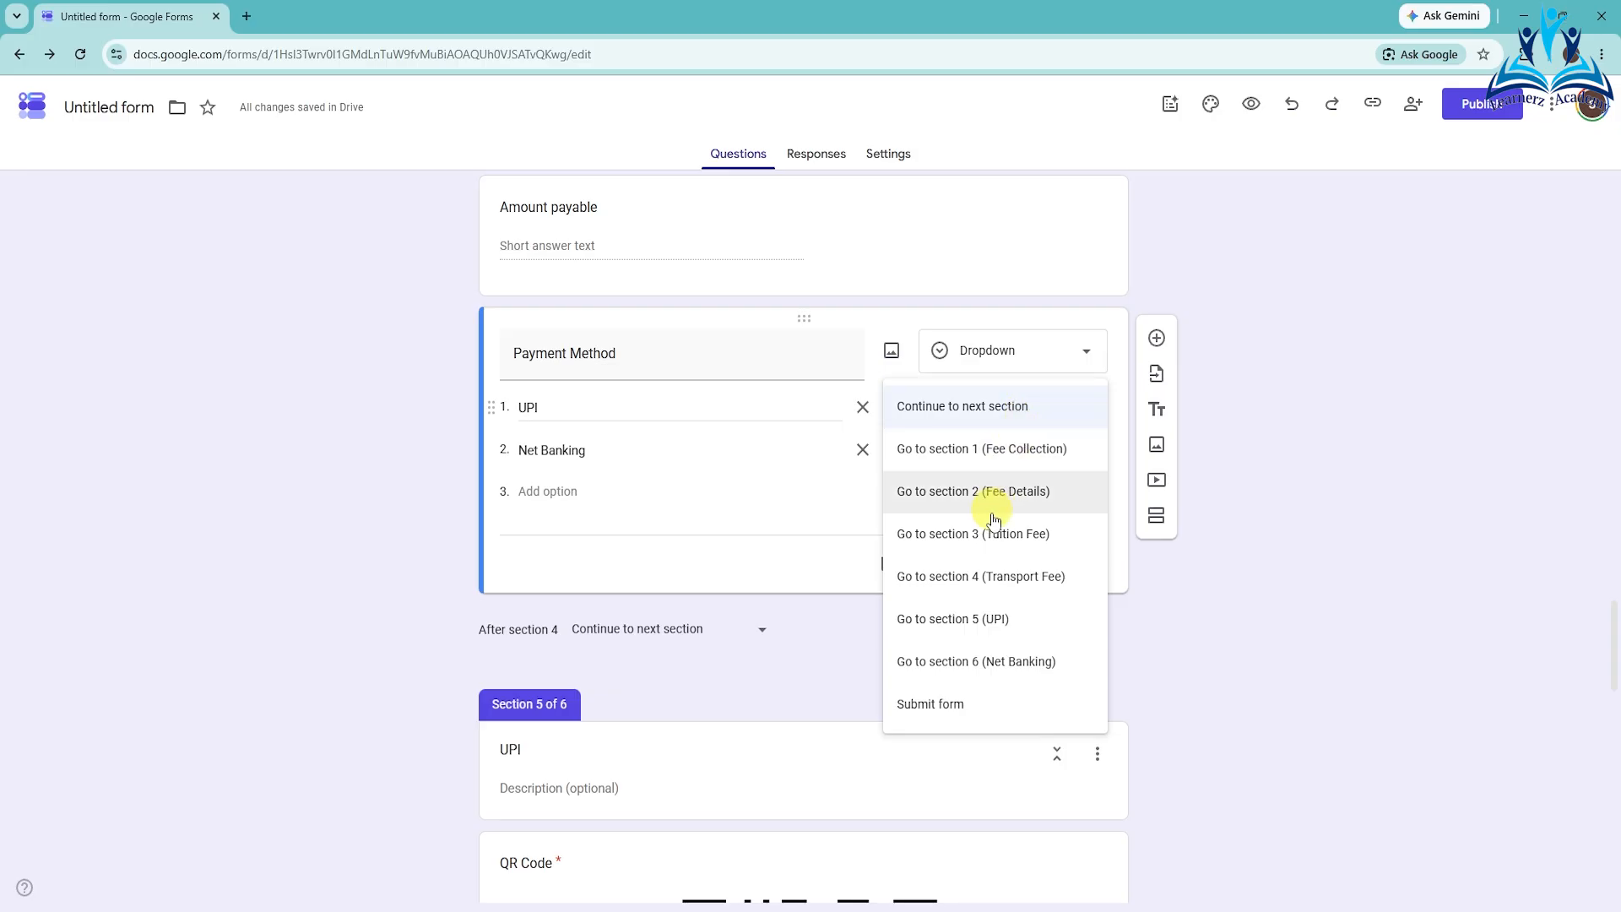
pyautogui.click(950, 621)
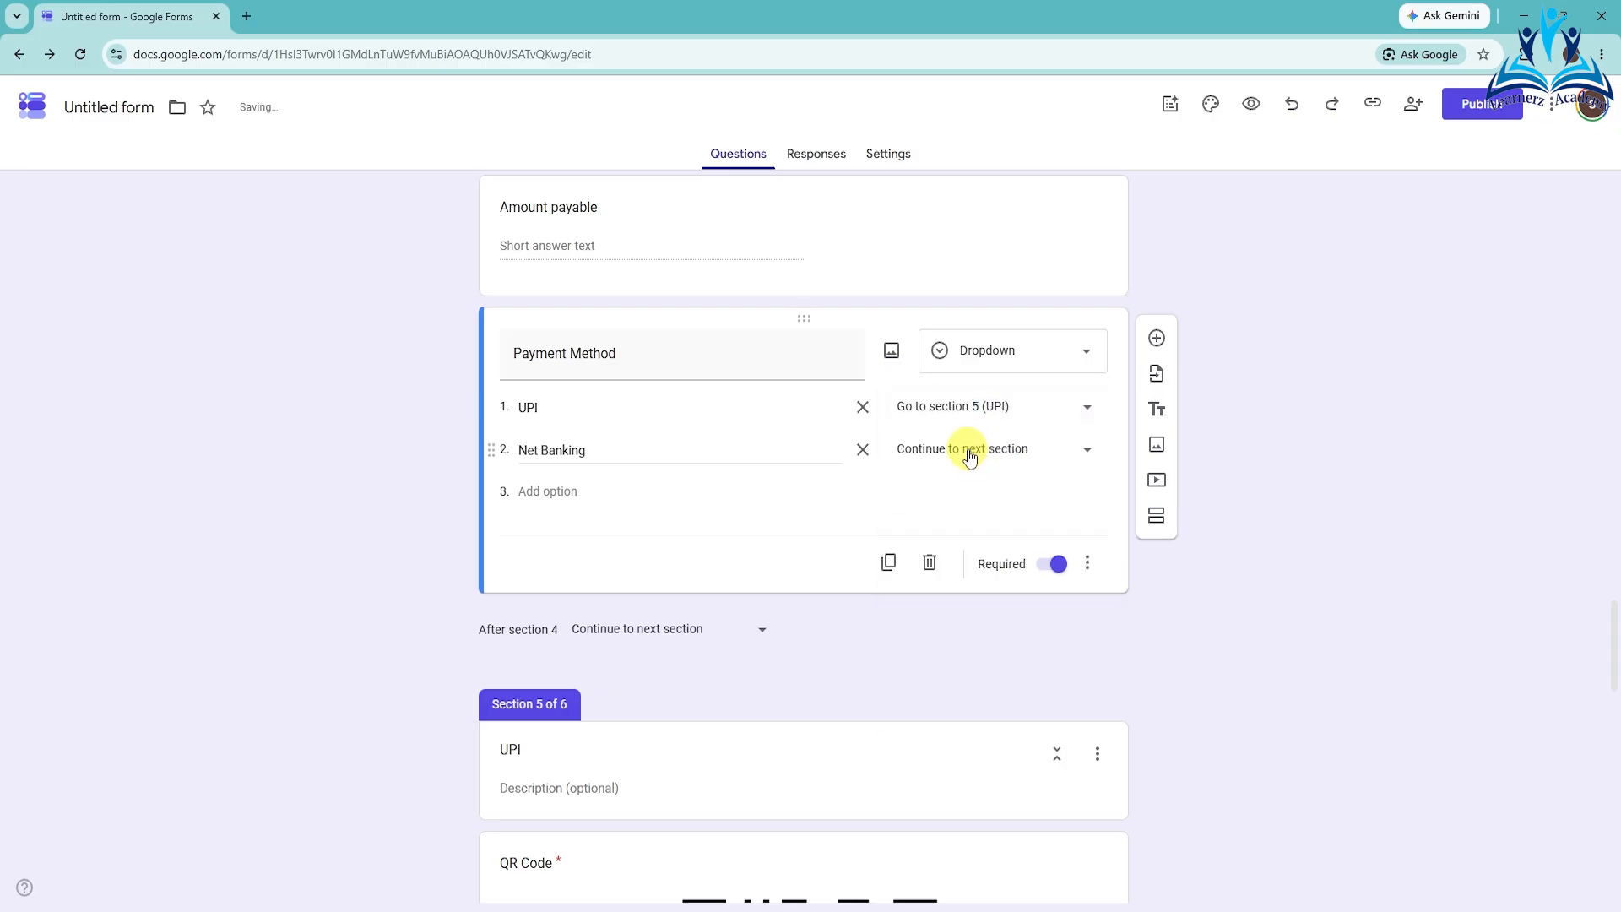
pyautogui.click(969, 450)
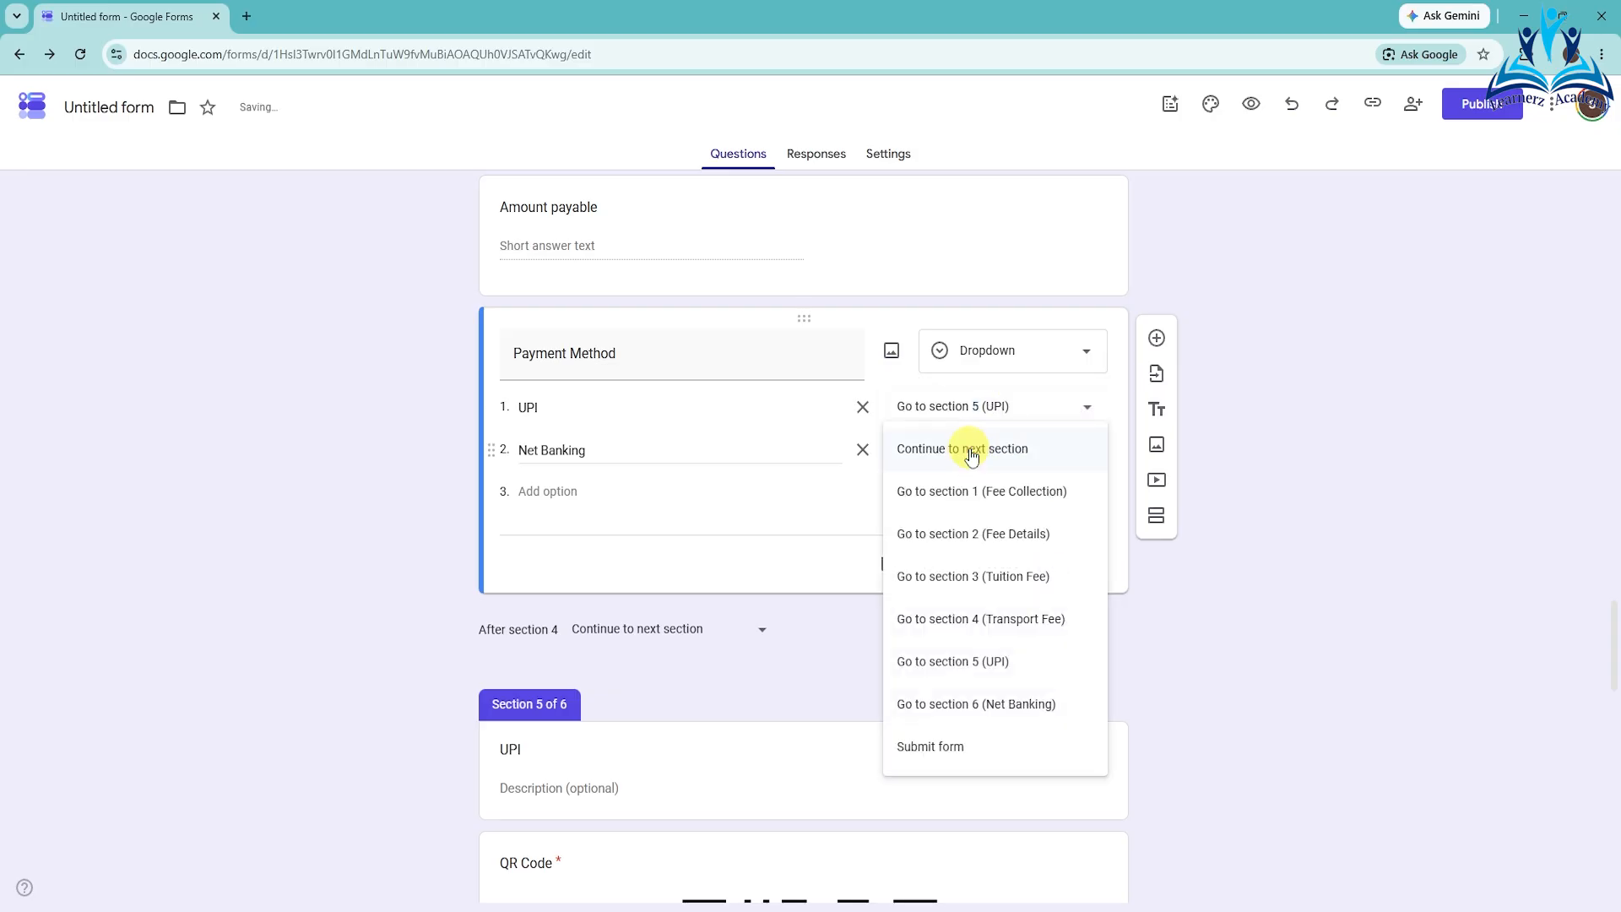
pyautogui.click(962, 701)
# - Add a new section after the Net Banking section and title it "Have you submitted all the details and payment?"
pyautogui.scroll(-5, 1330, 635)
pyautogui.scroll(-10, 1330, 633)
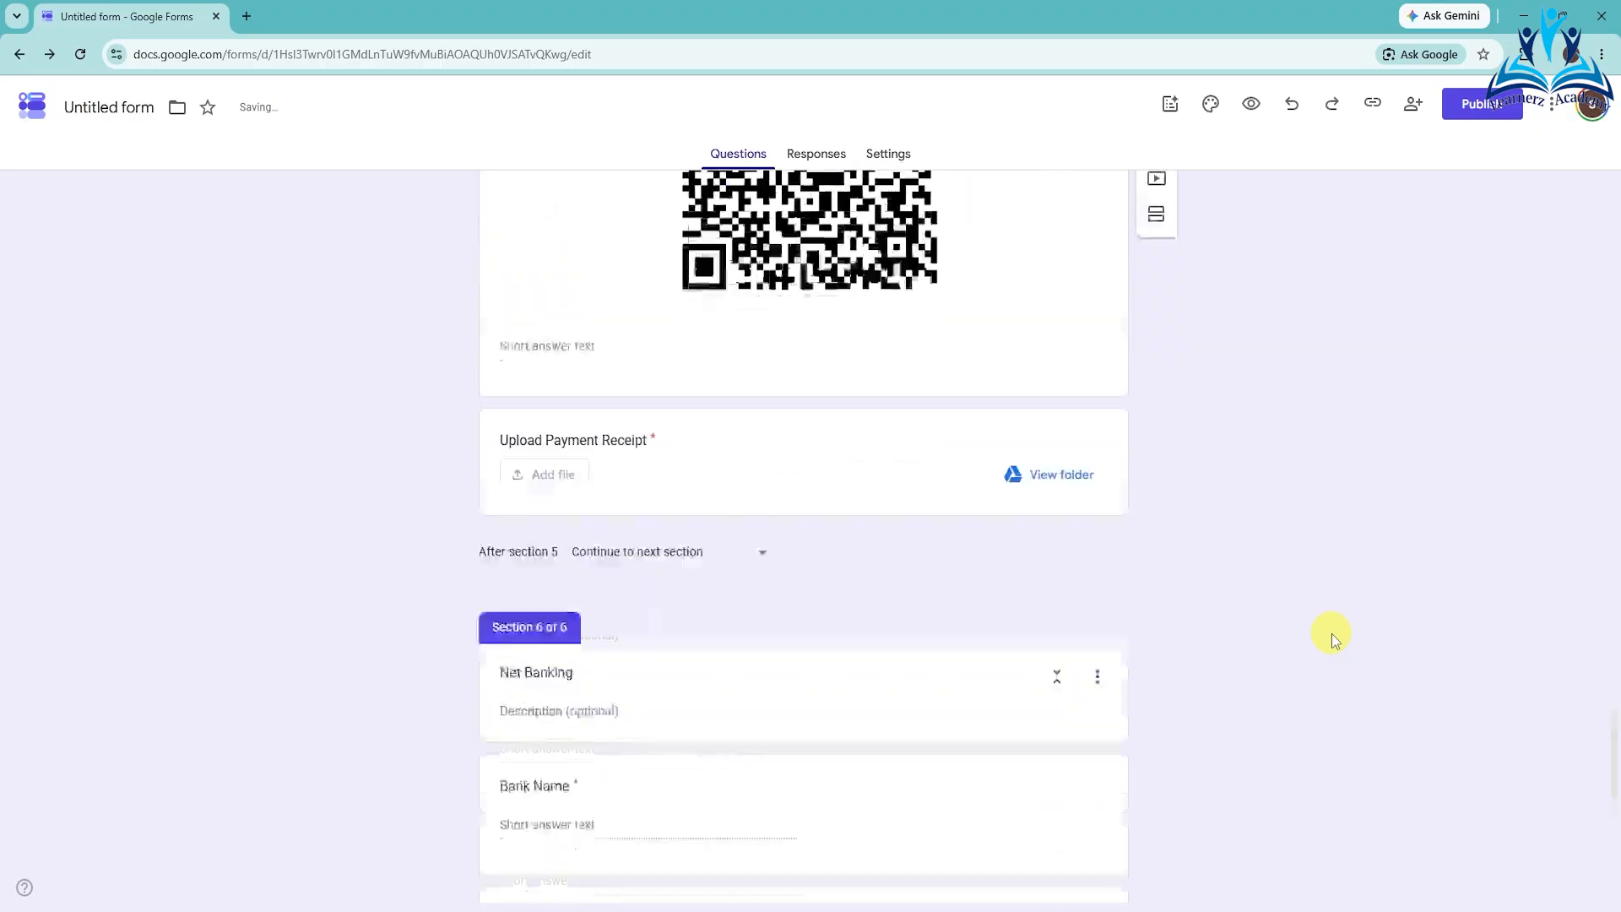
pyautogui.scroll(-2, 1331, 633)
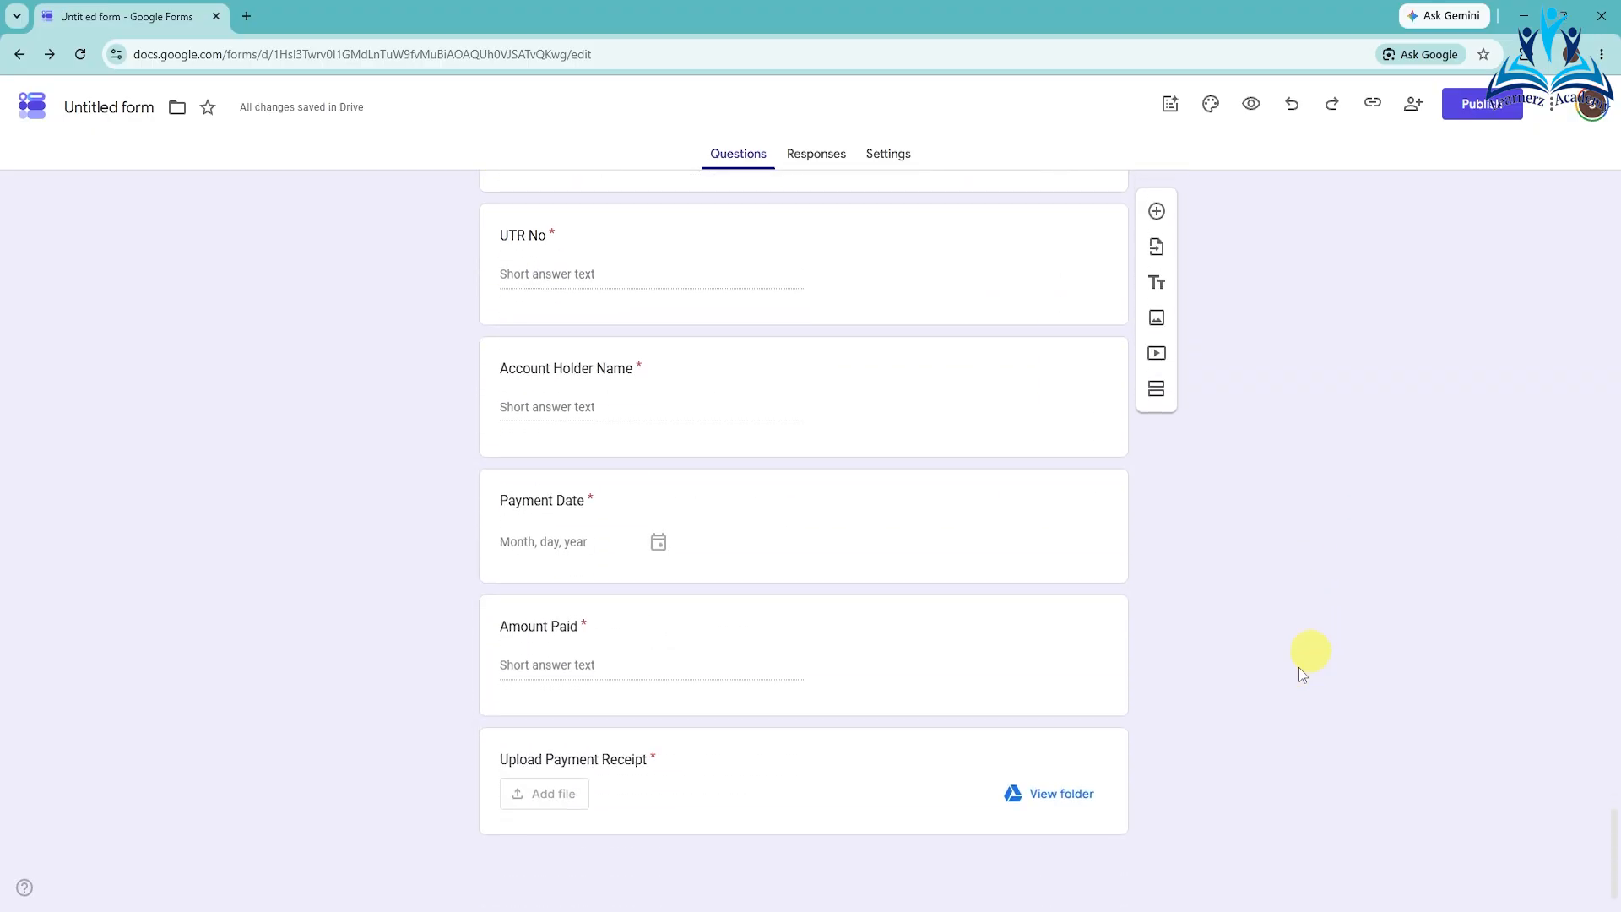
pyautogui.click(1111, 823)
pyautogui.click(1154, 815)
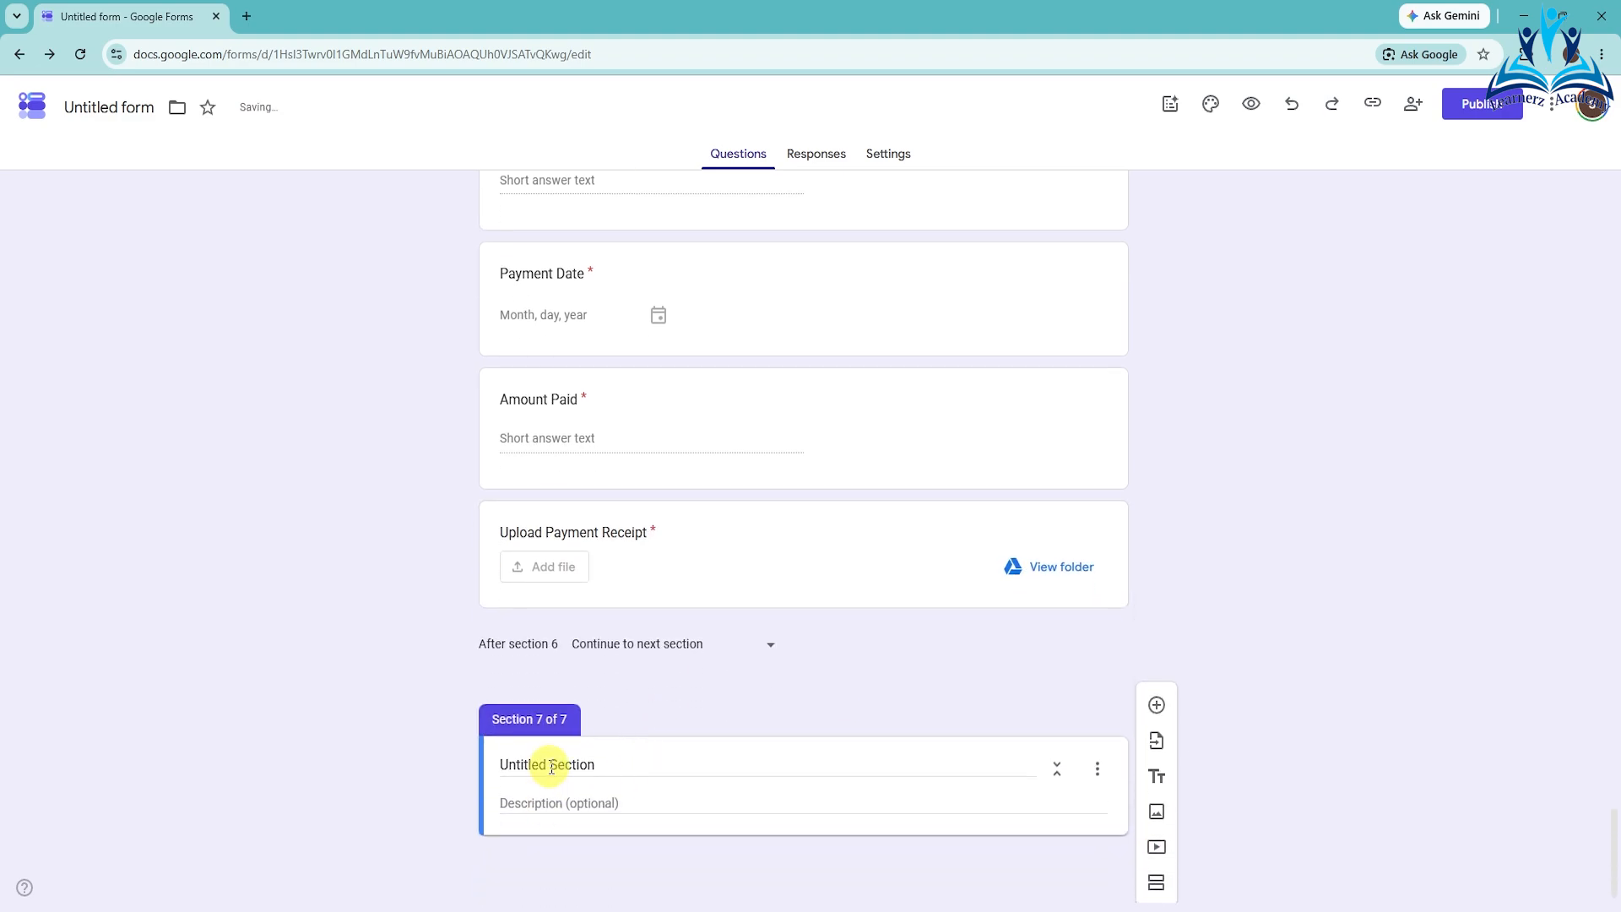
pyautogui.click(552, 766)
pyautogui.moveTo(642, 764); pyautogui.dragTo(438, 744)
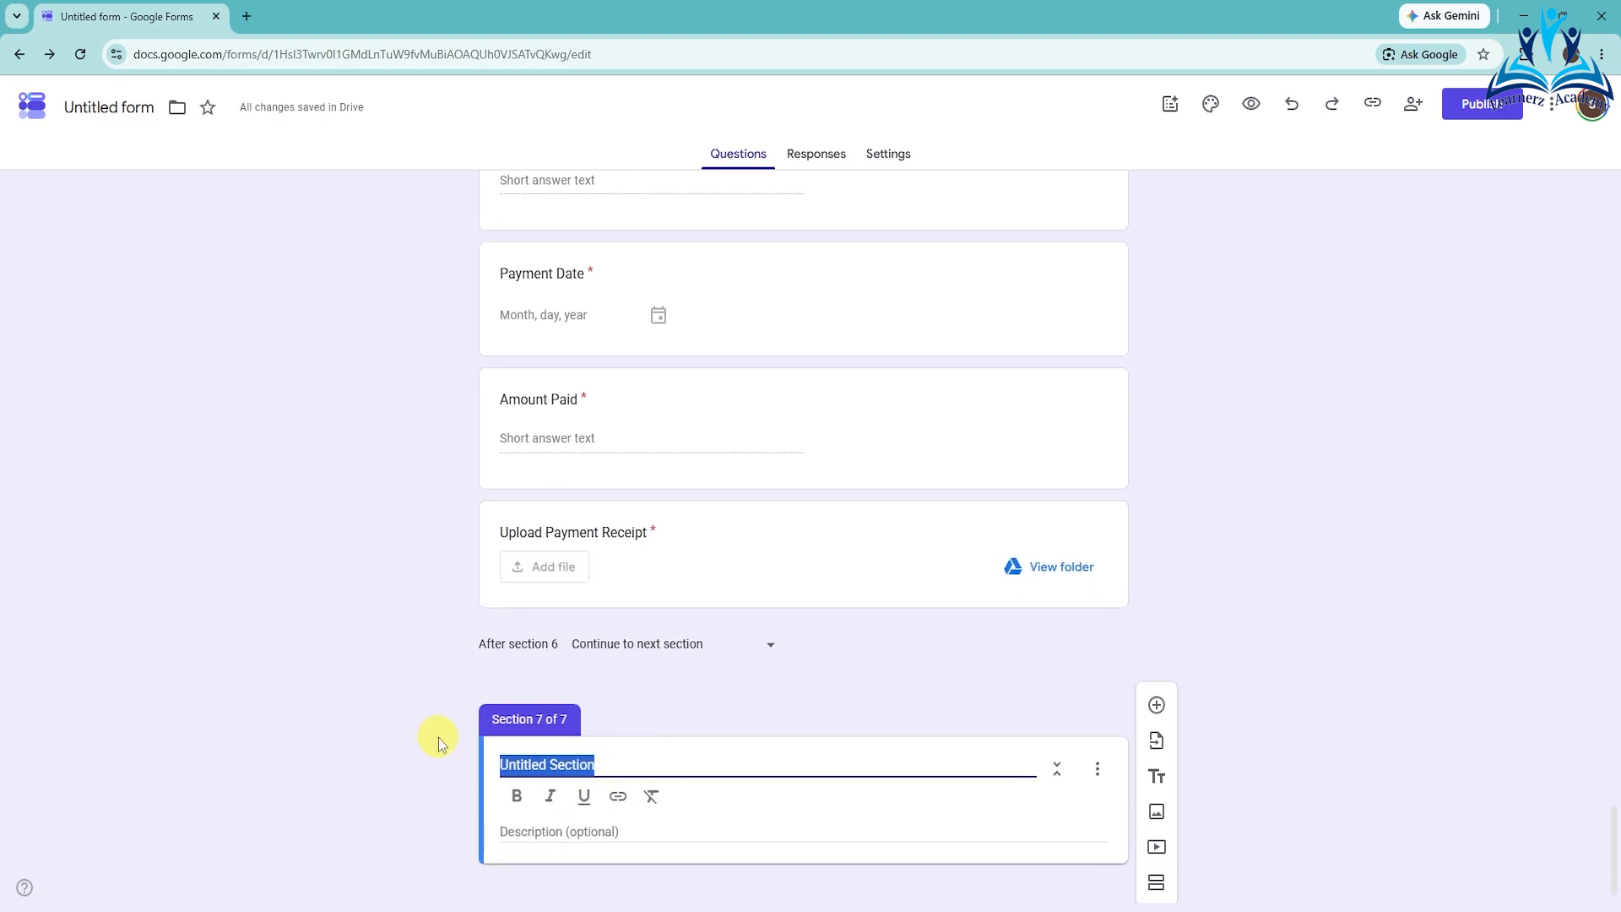
pyautogui.write('Have')
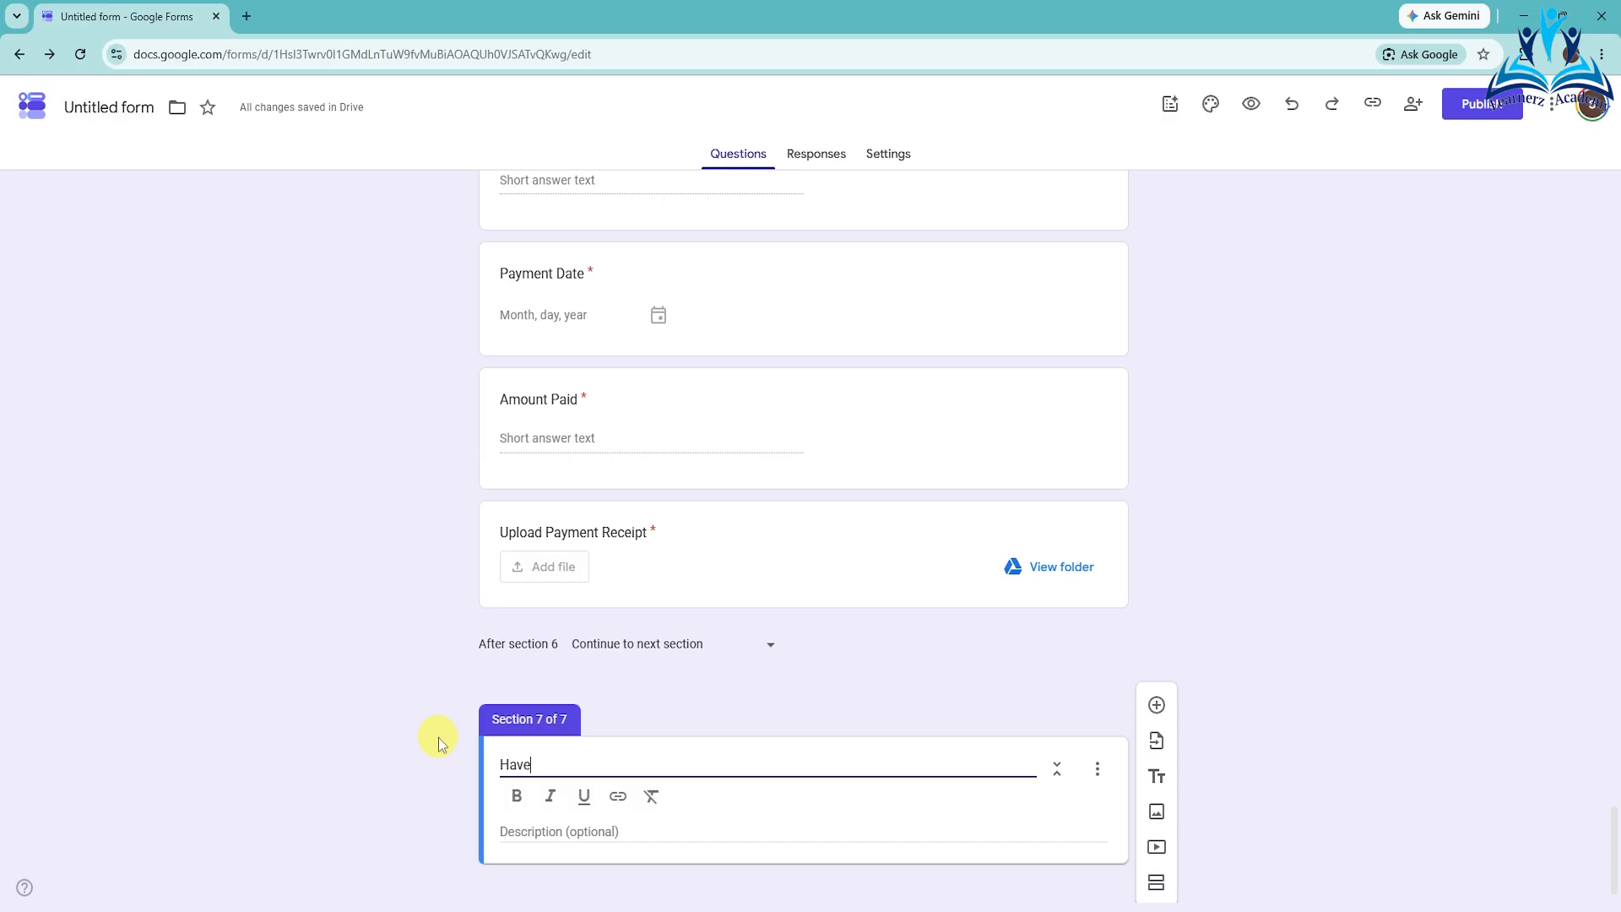
pyautogui.write(' you submitted all the details and payment?')
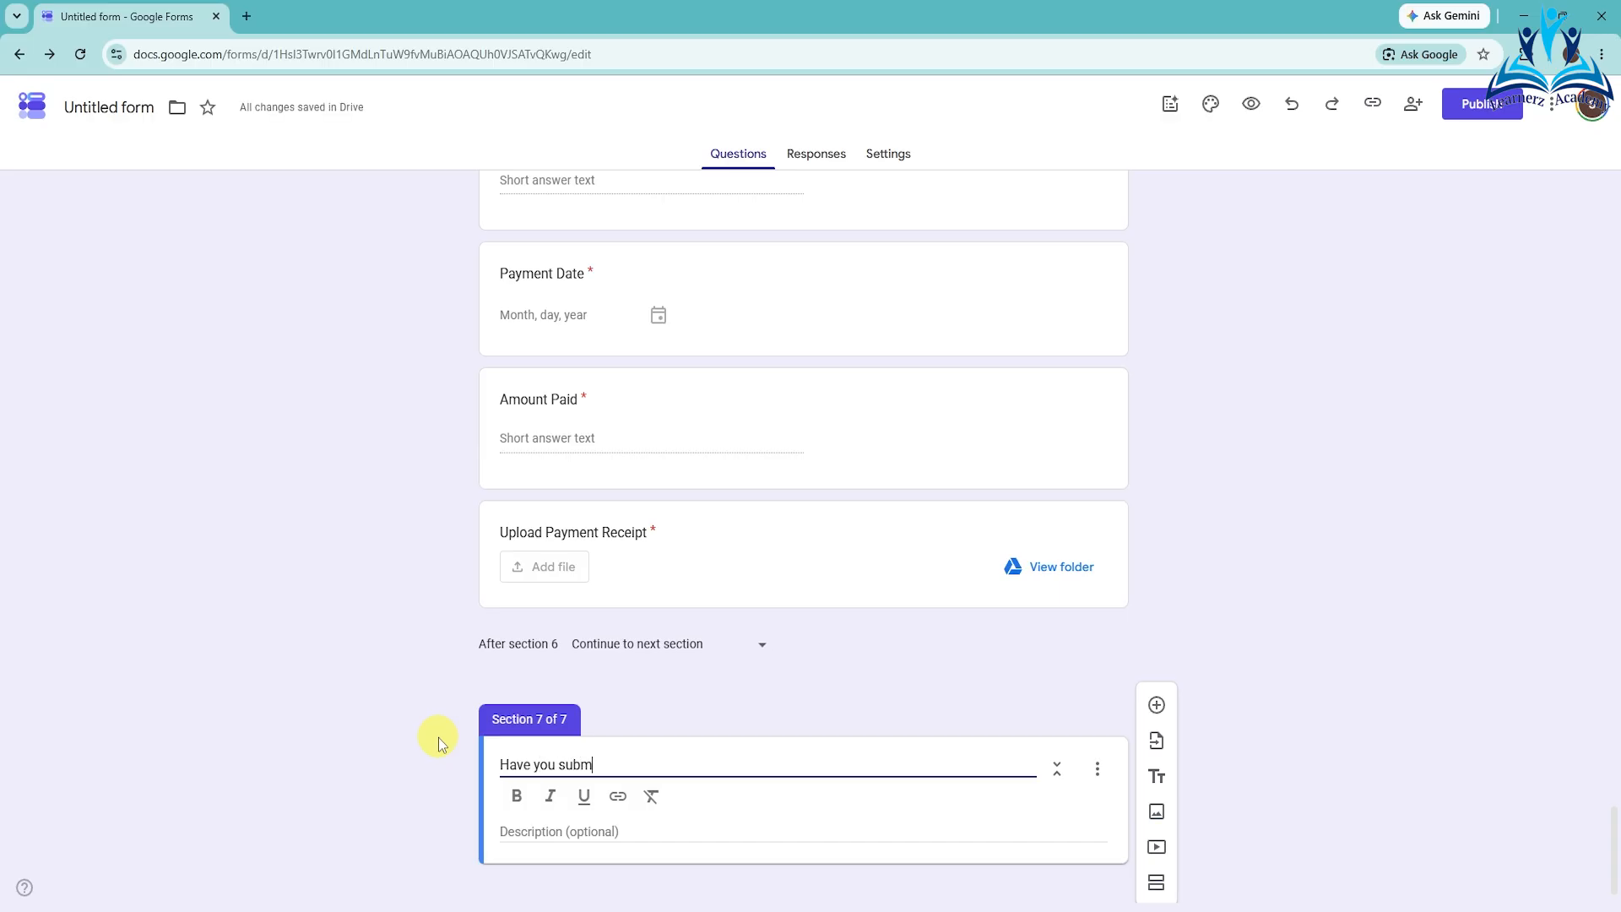
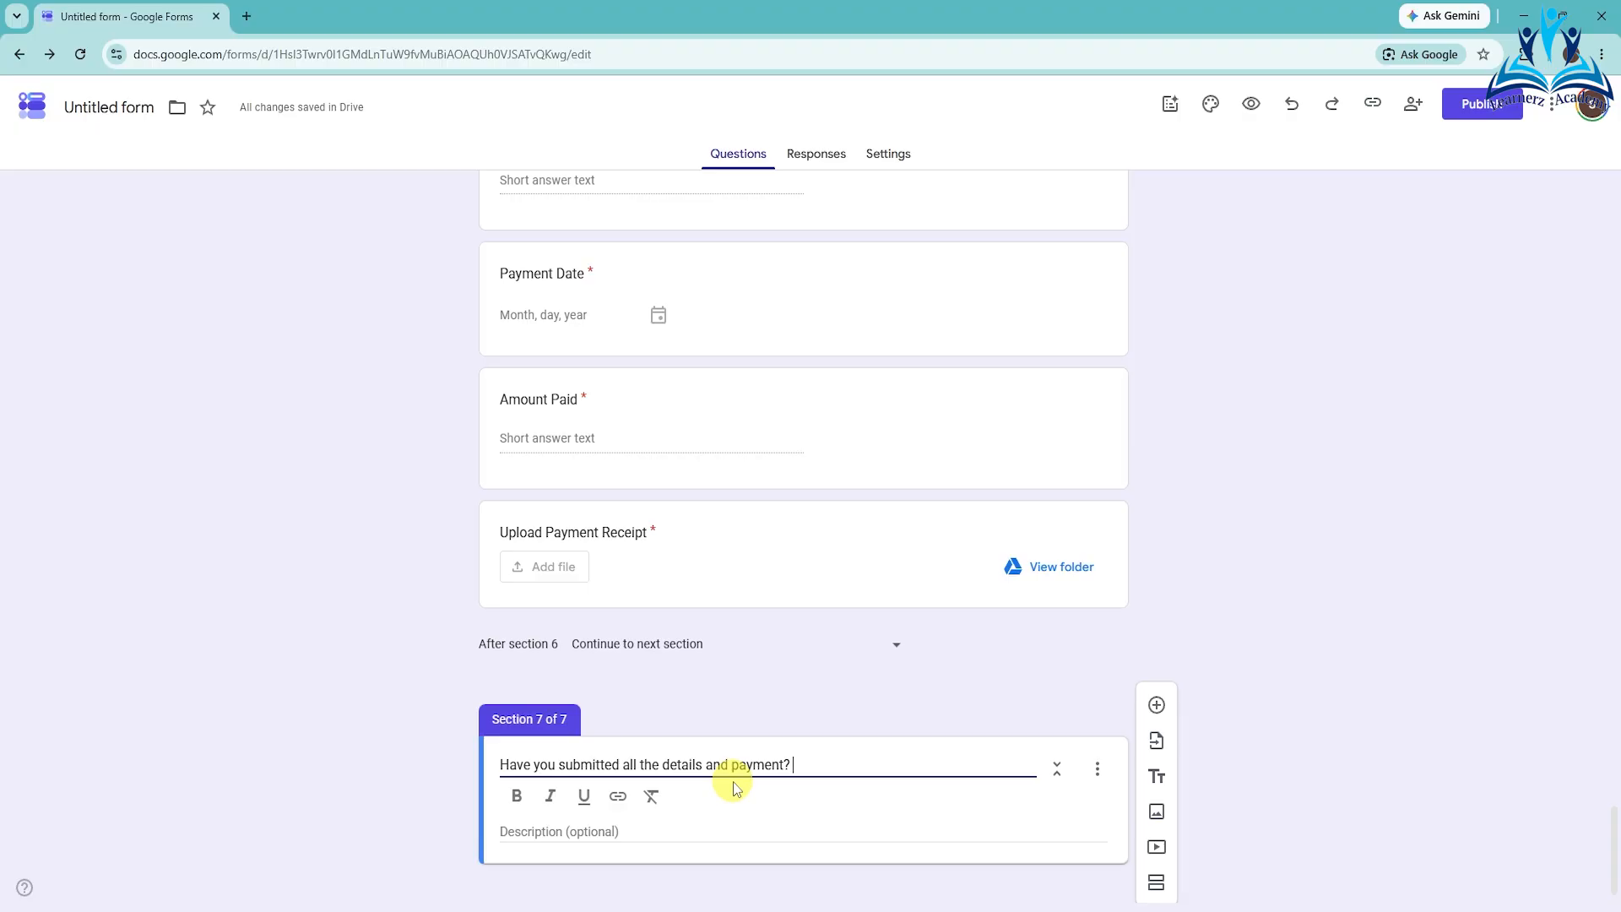
# - Add a question to section 7 and move the section's title text into it as the question title
pyautogui.click(1157, 705)
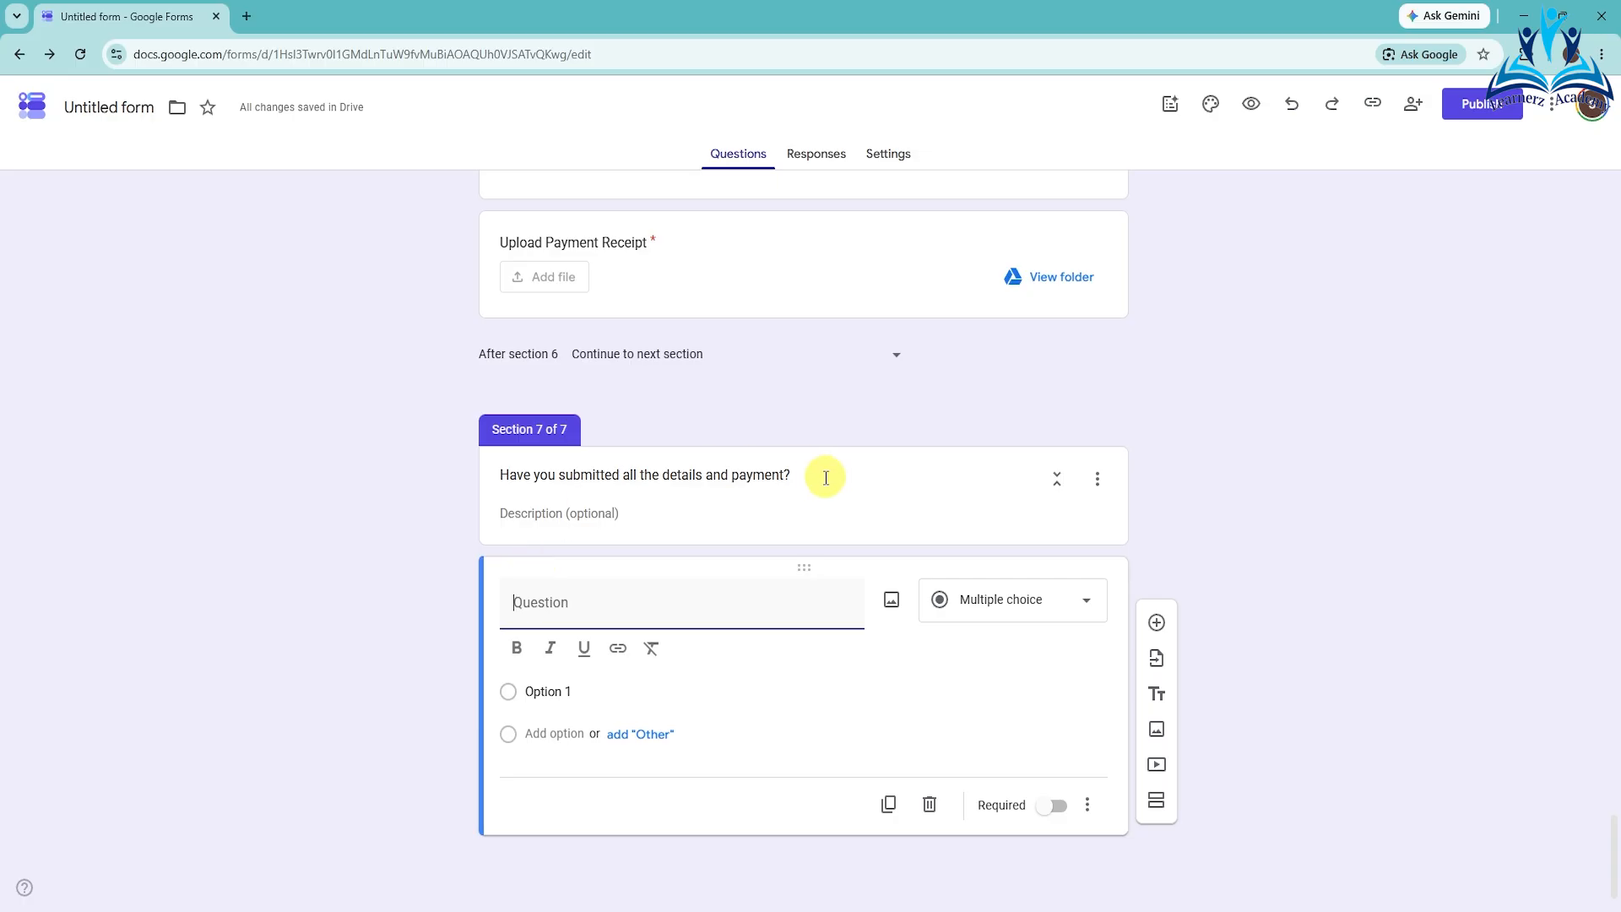
pyautogui.moveTo(803, 474); pyautogui.dragTo(483, 553)
pyautogui.hotkey('ctrl', 'c')
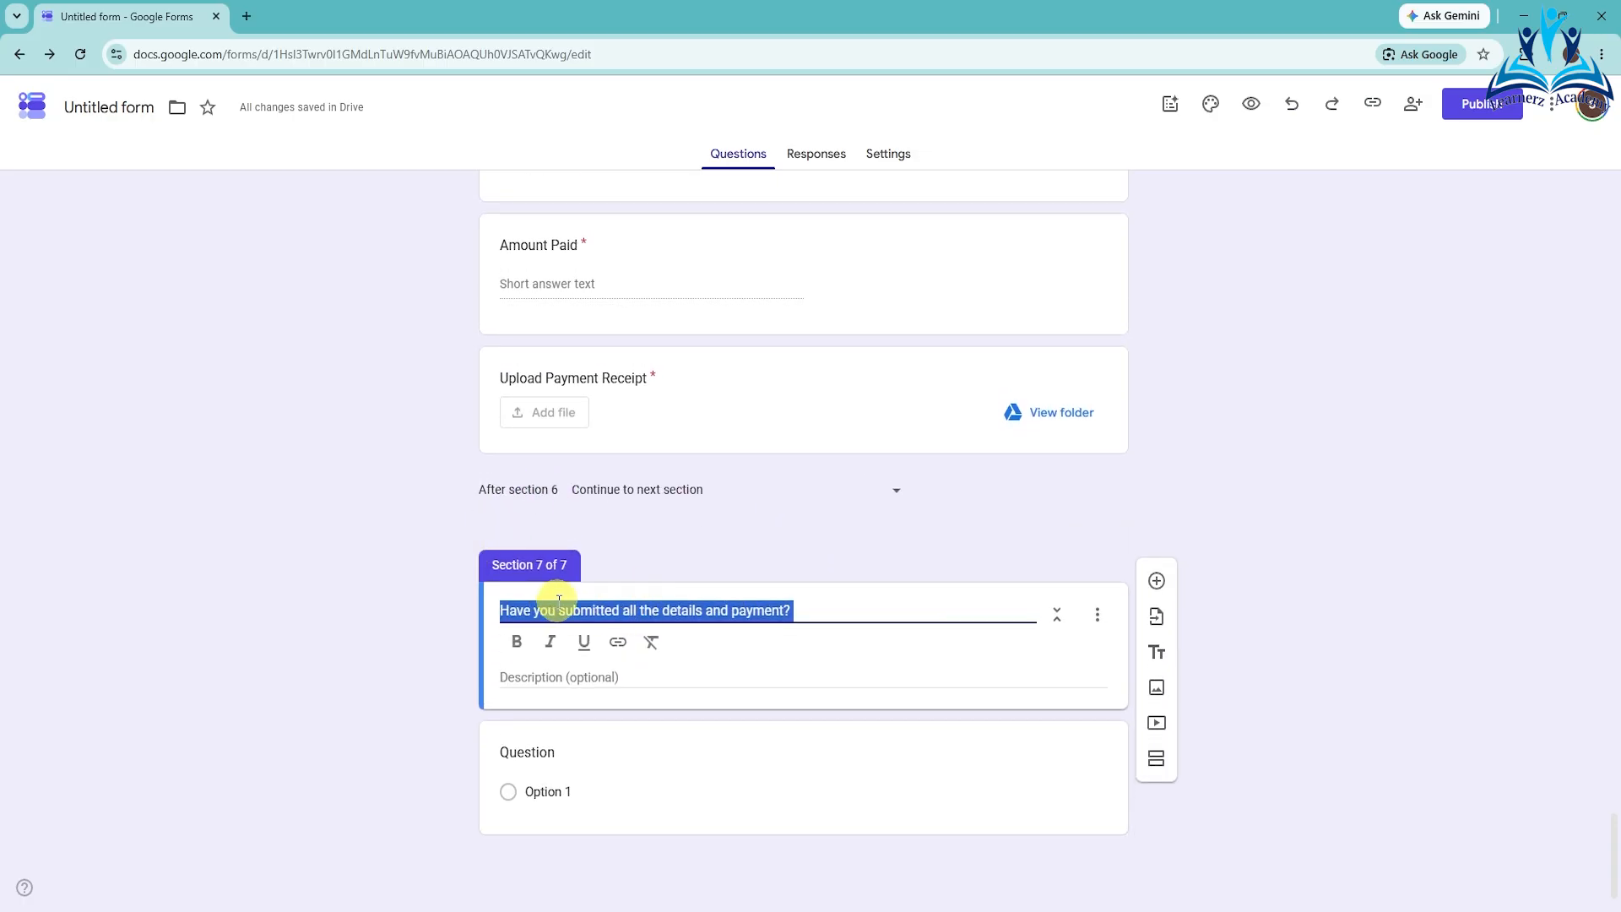
pyautogui.press('BackSpace')
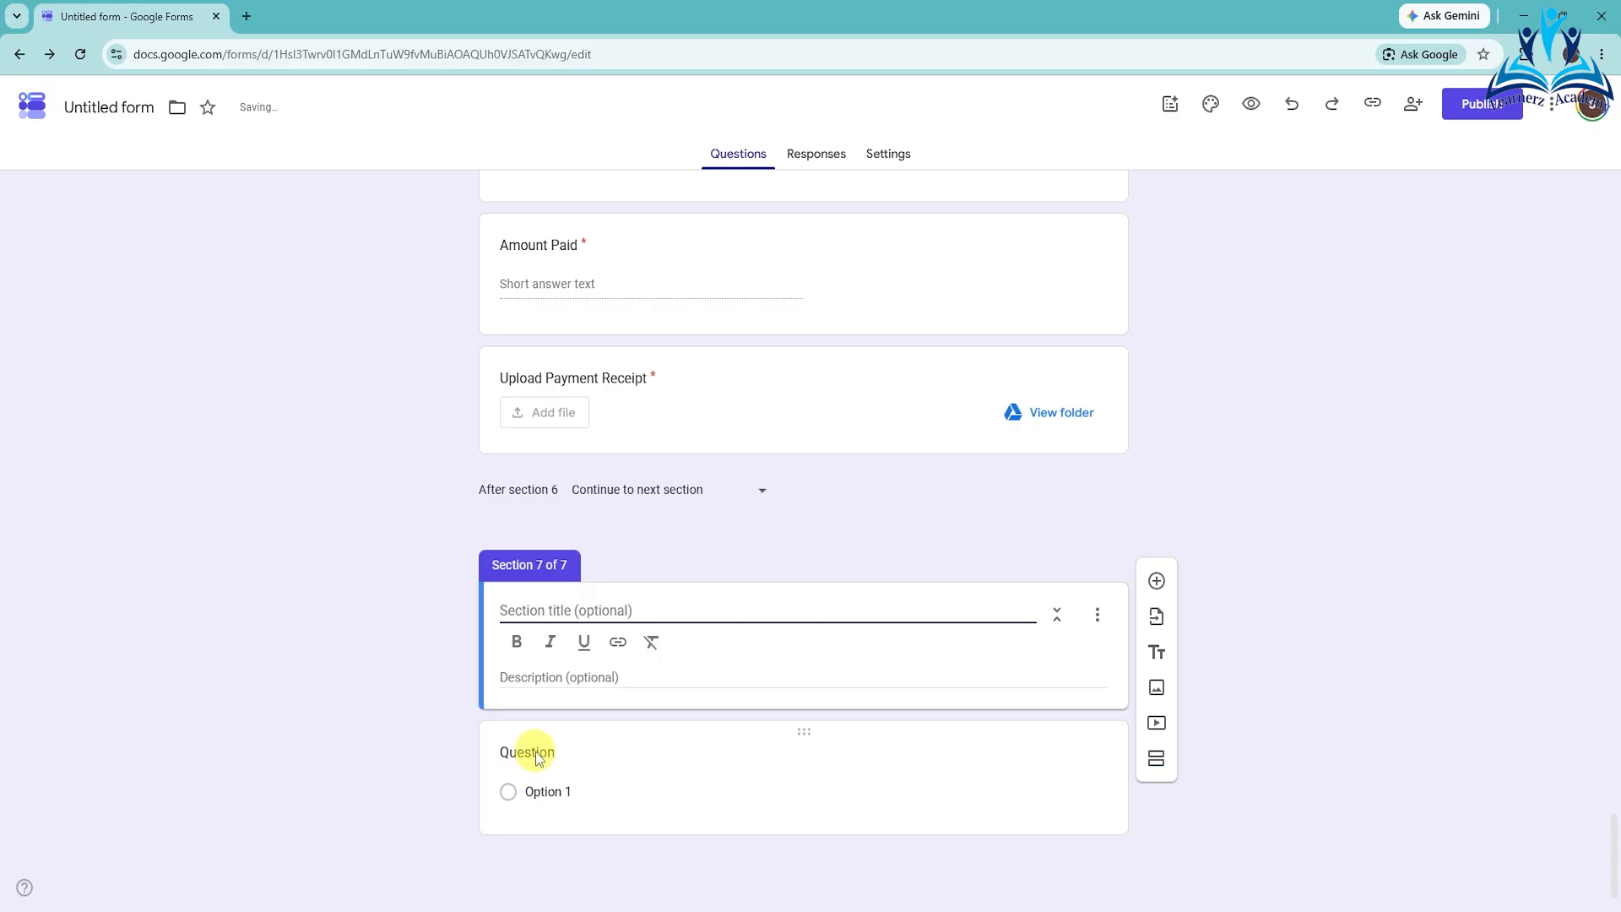
pyautogui.click(531, 754)
pyautogui.hotkey('ctrl', 'v')
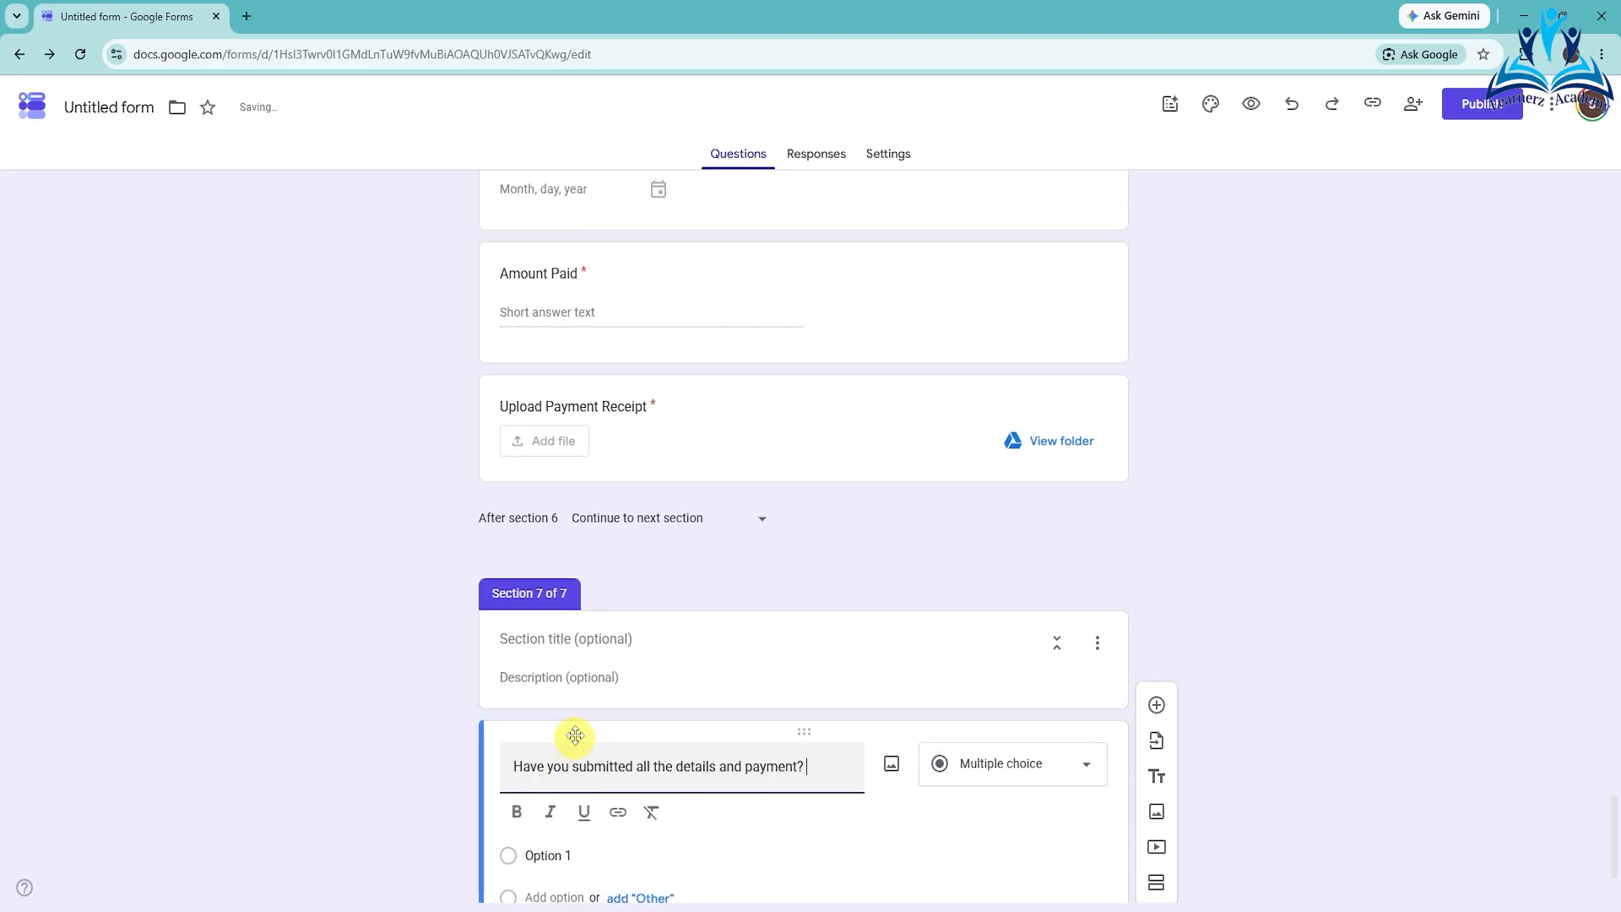
# - Title section 7 "Any Query?"
pyautogui.click(621, 640)
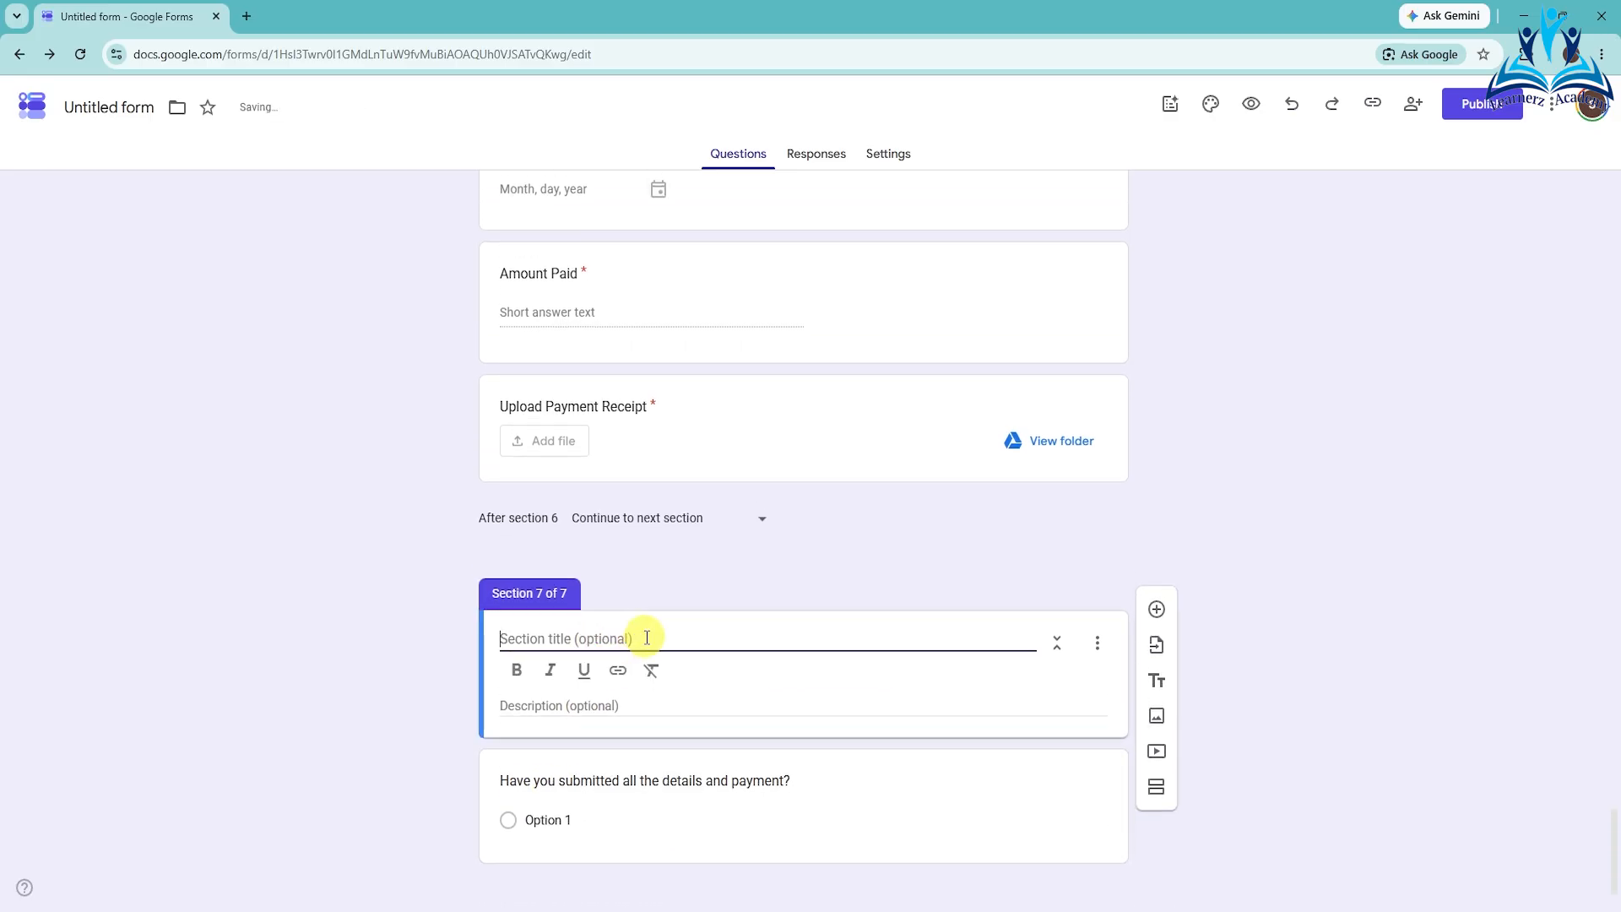
pyautogui.write('A')
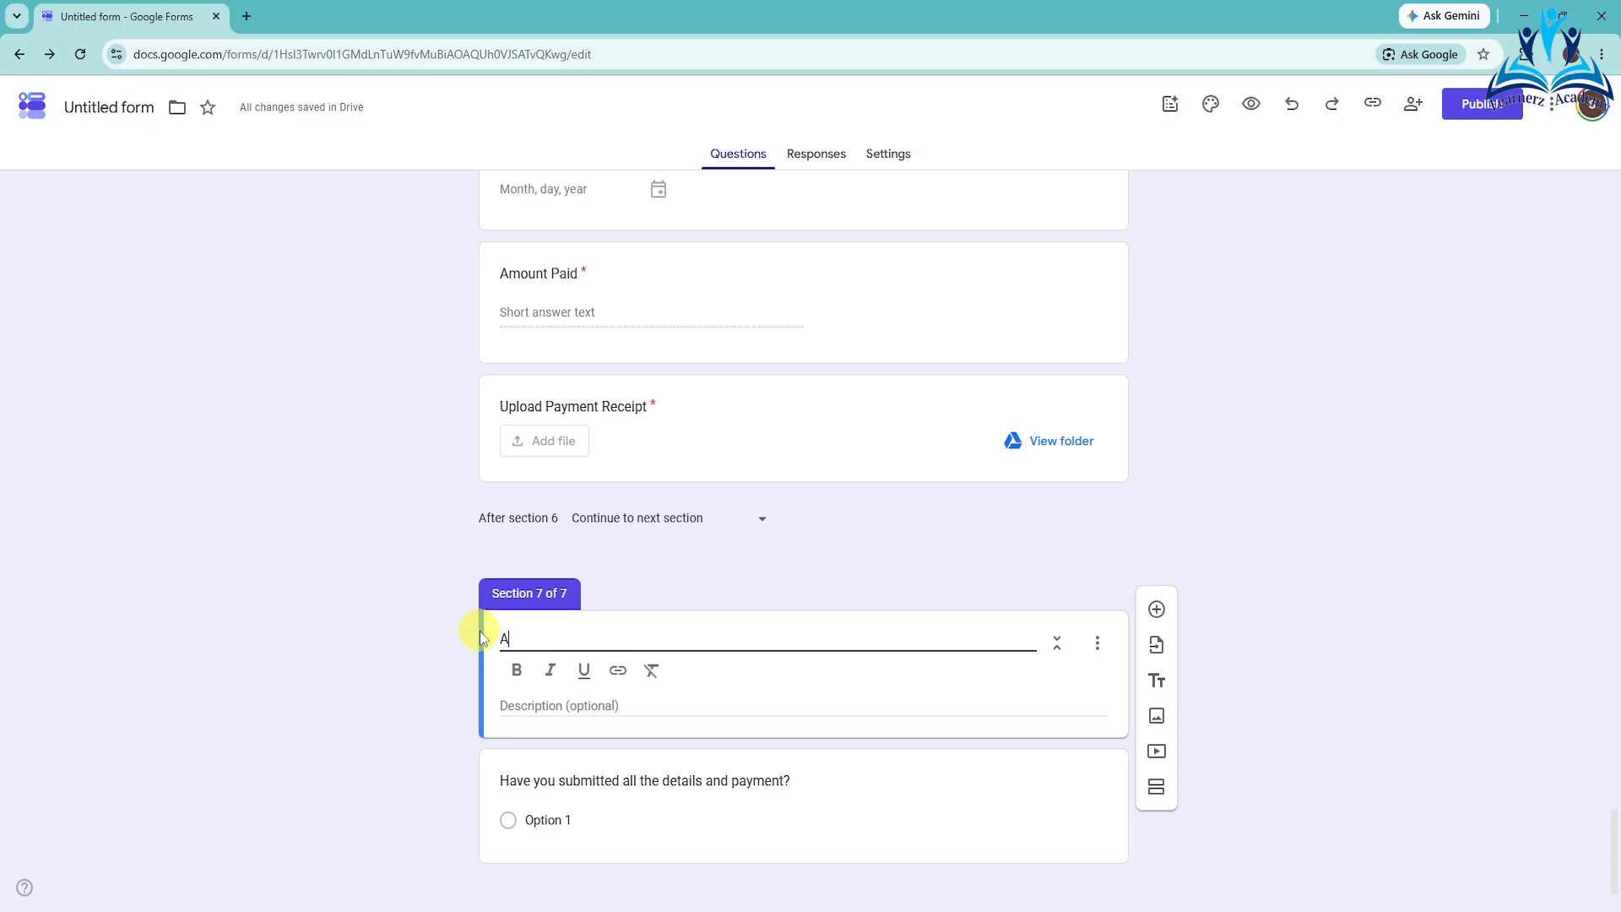
pyautogui.write('ny Query?')
# - Change the "Have you submitted all the details and payment?" question to a paragraph answer and make it required
pyautogui.scroll(-1, 629, 718)
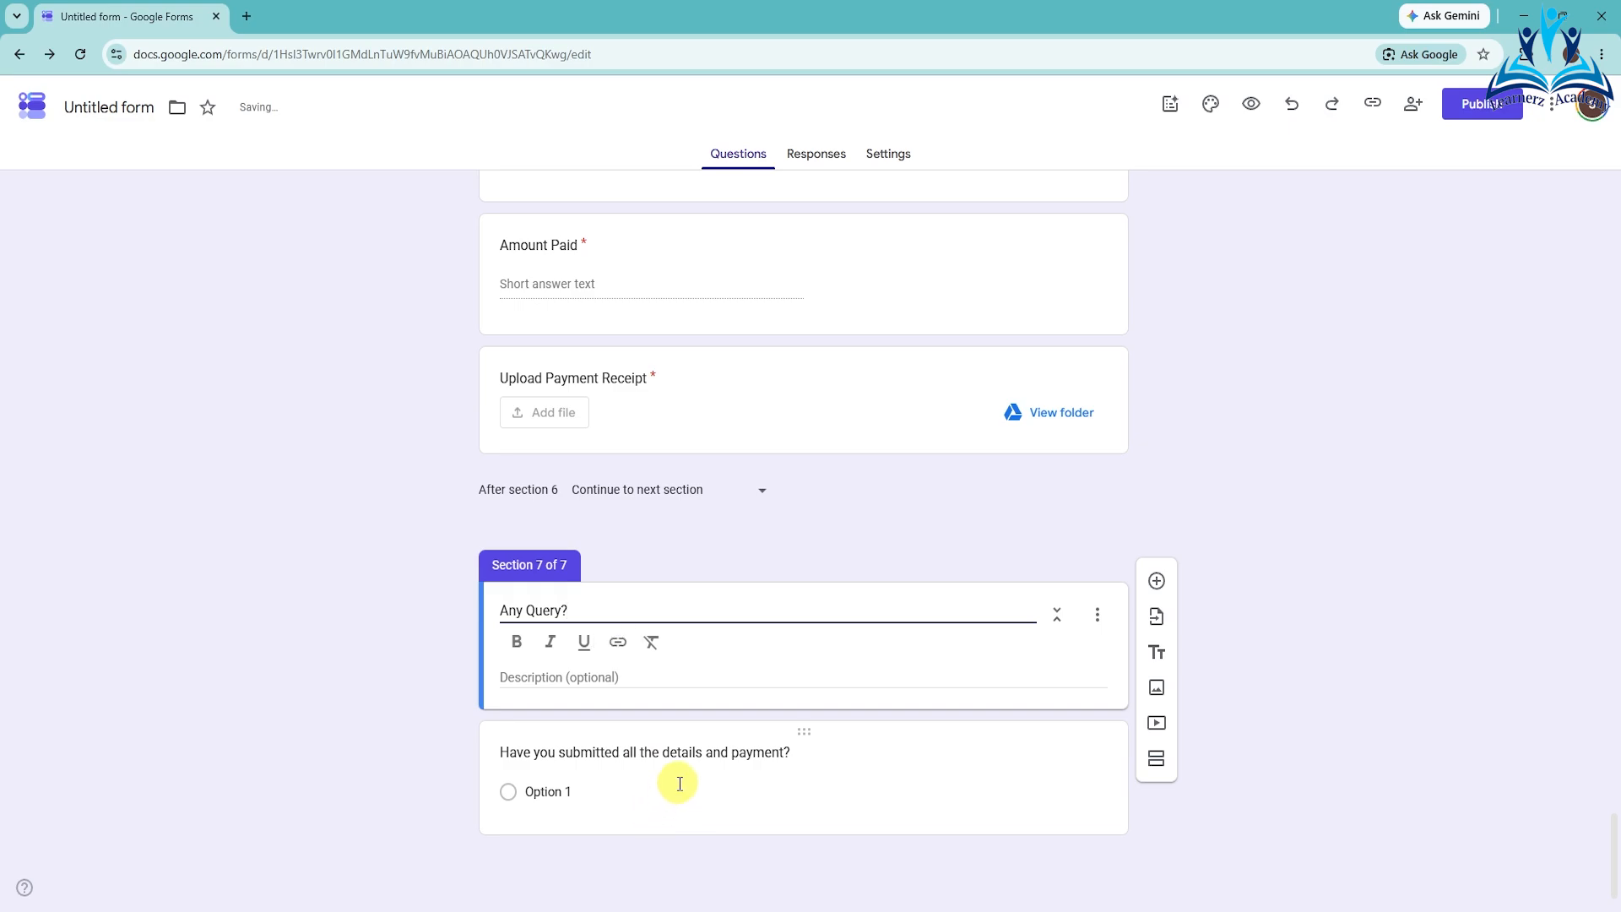
pyautogui.click(680, 785)
pyautogui.click(1026, 735)
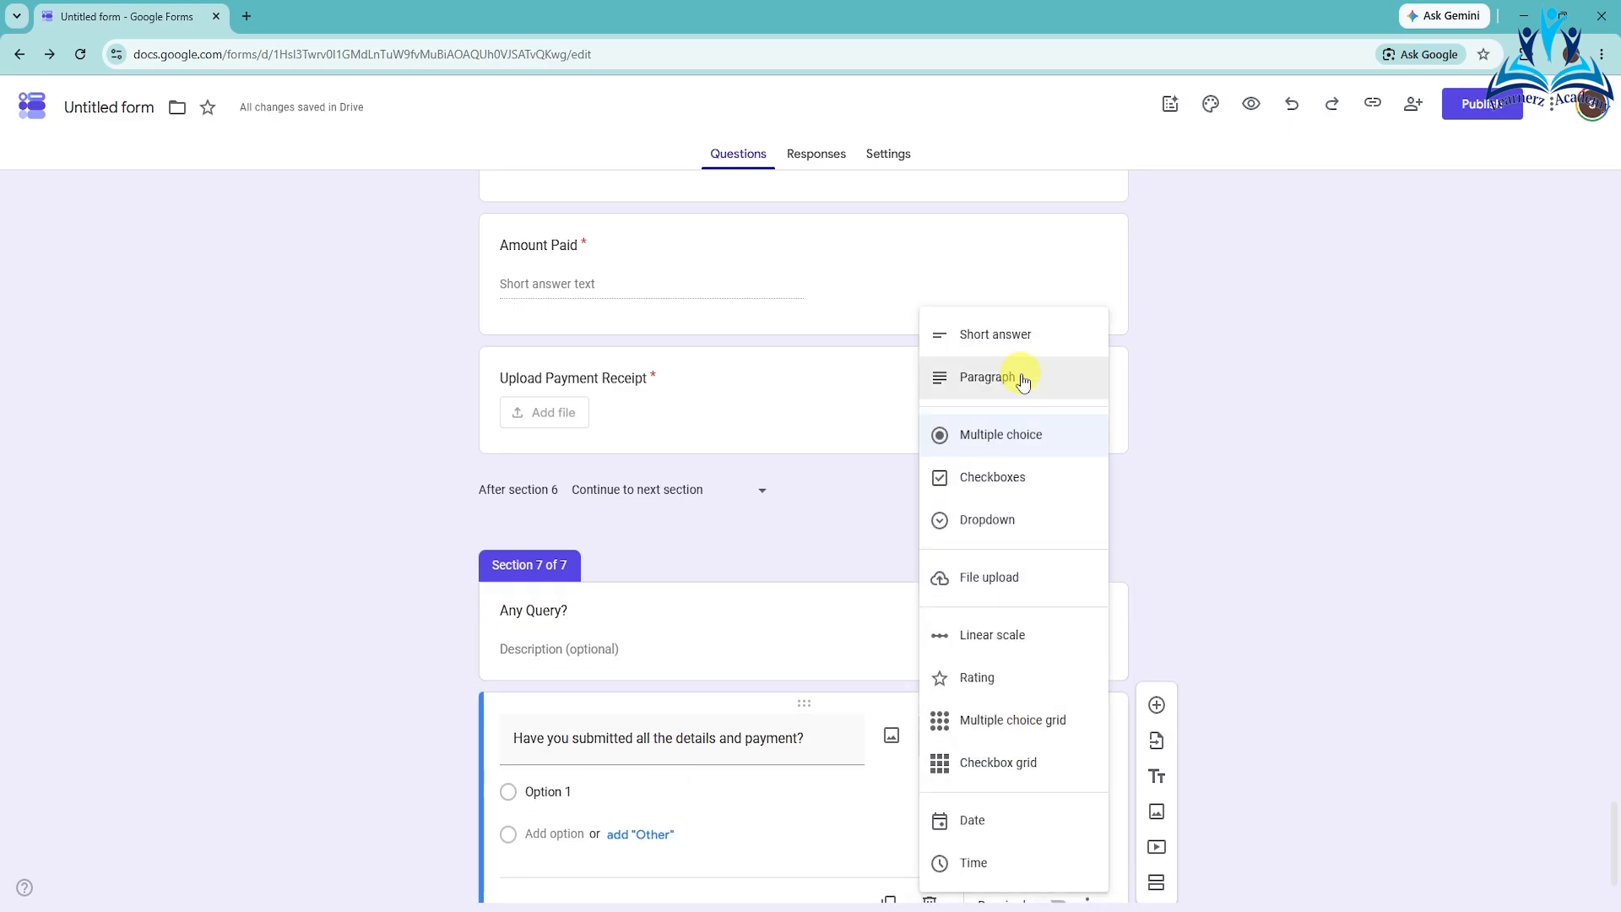
pyautogui.click(993, 382)
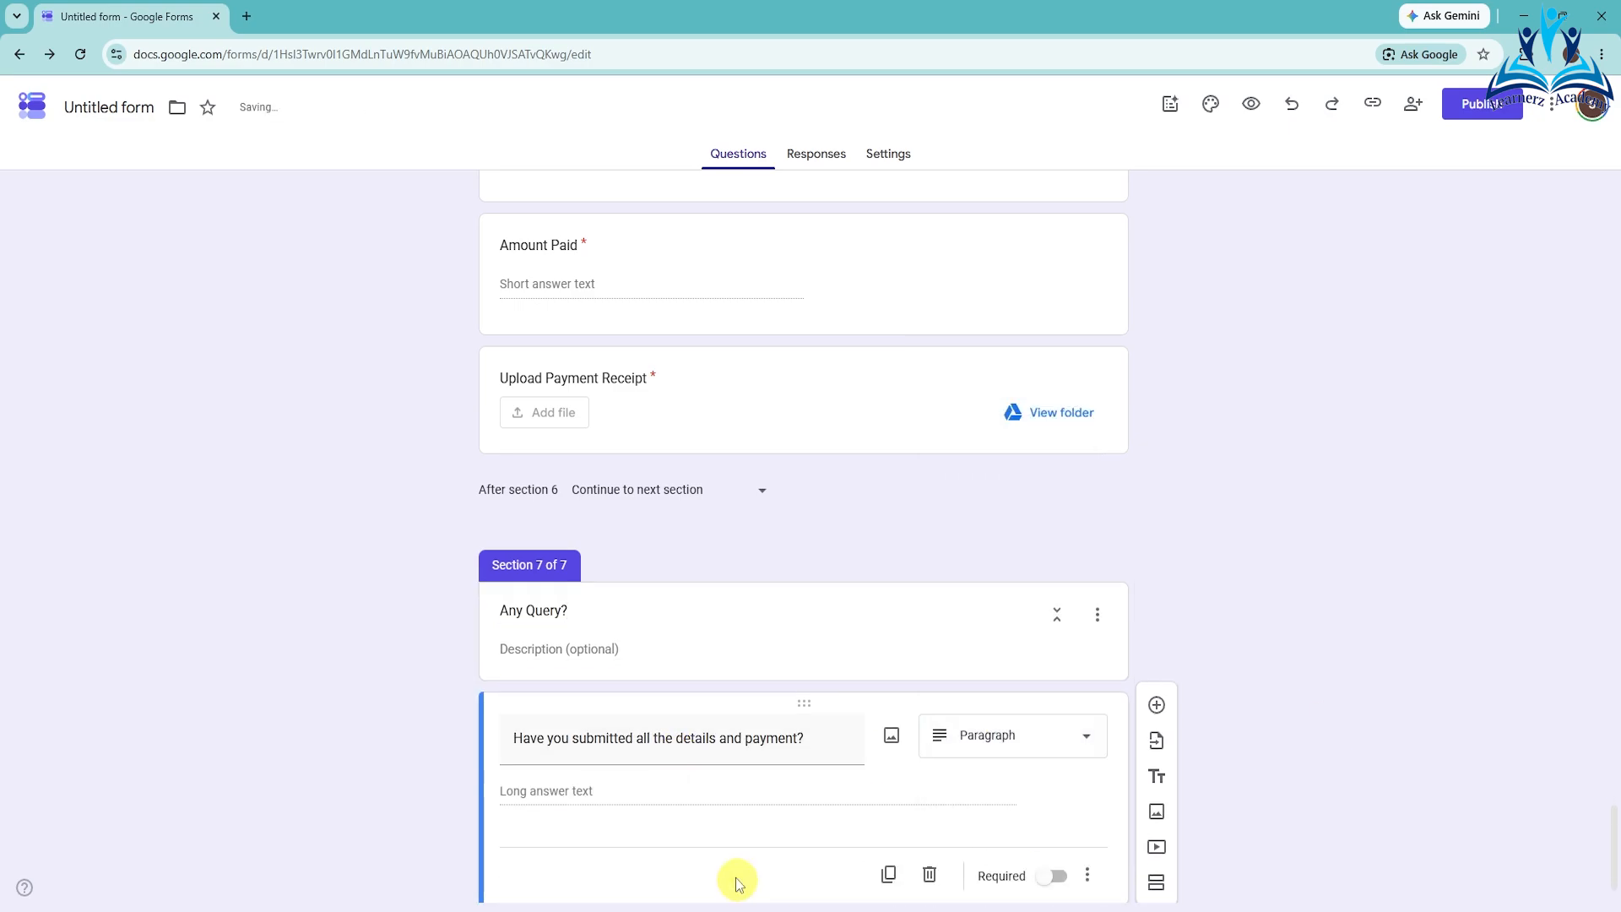
pyautogui.scroll(-1, 694, 848)
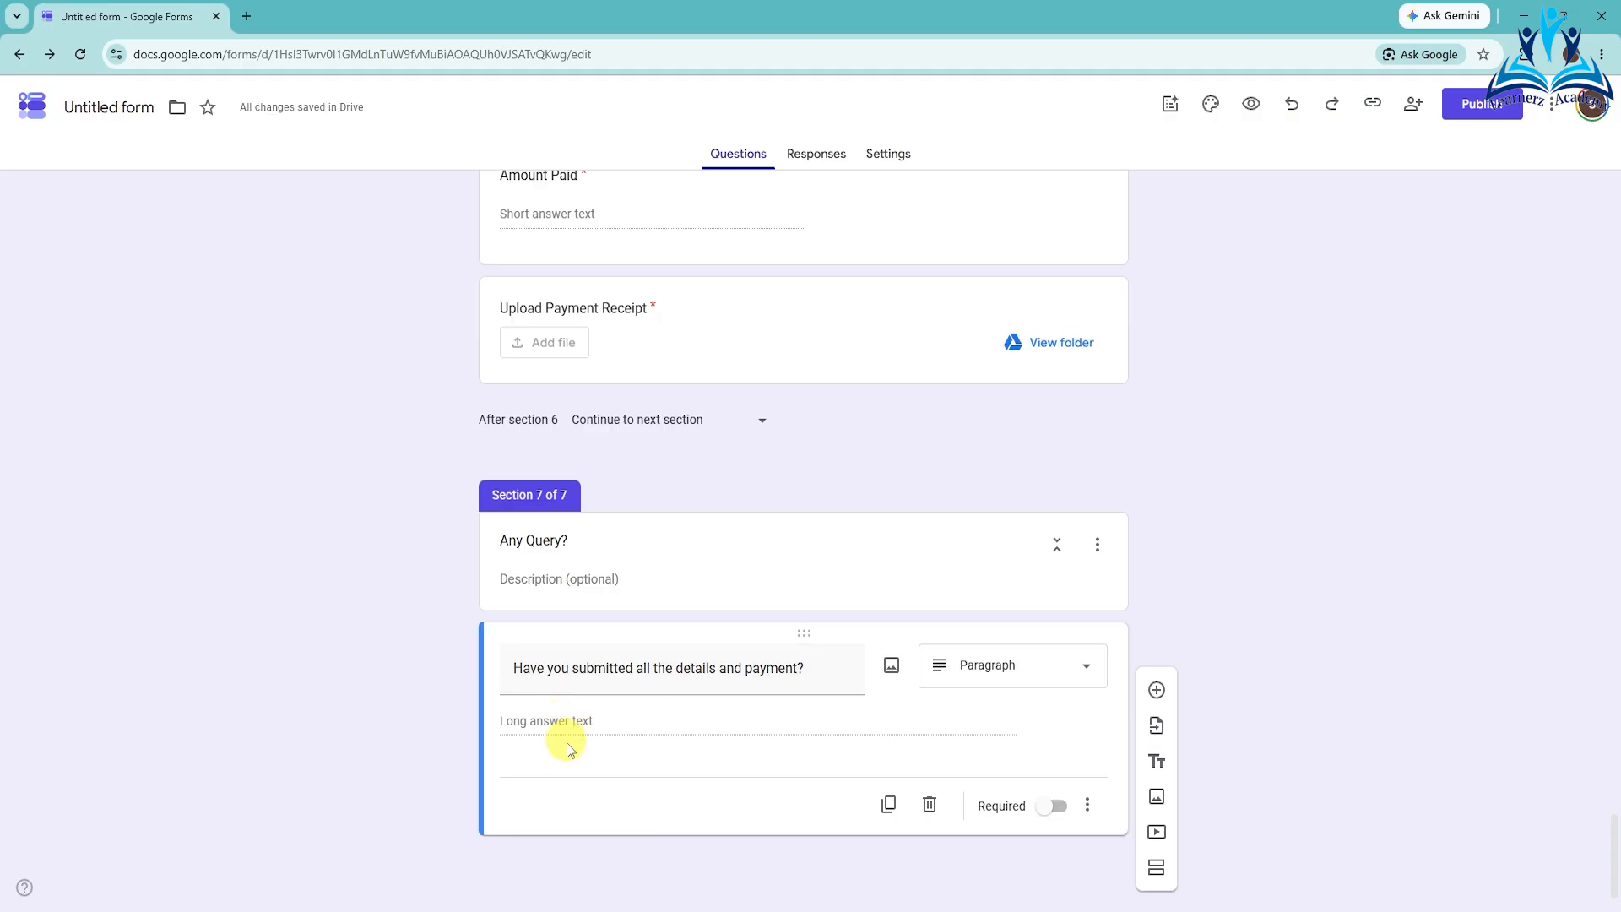
pyautogui.click(1058, 806)
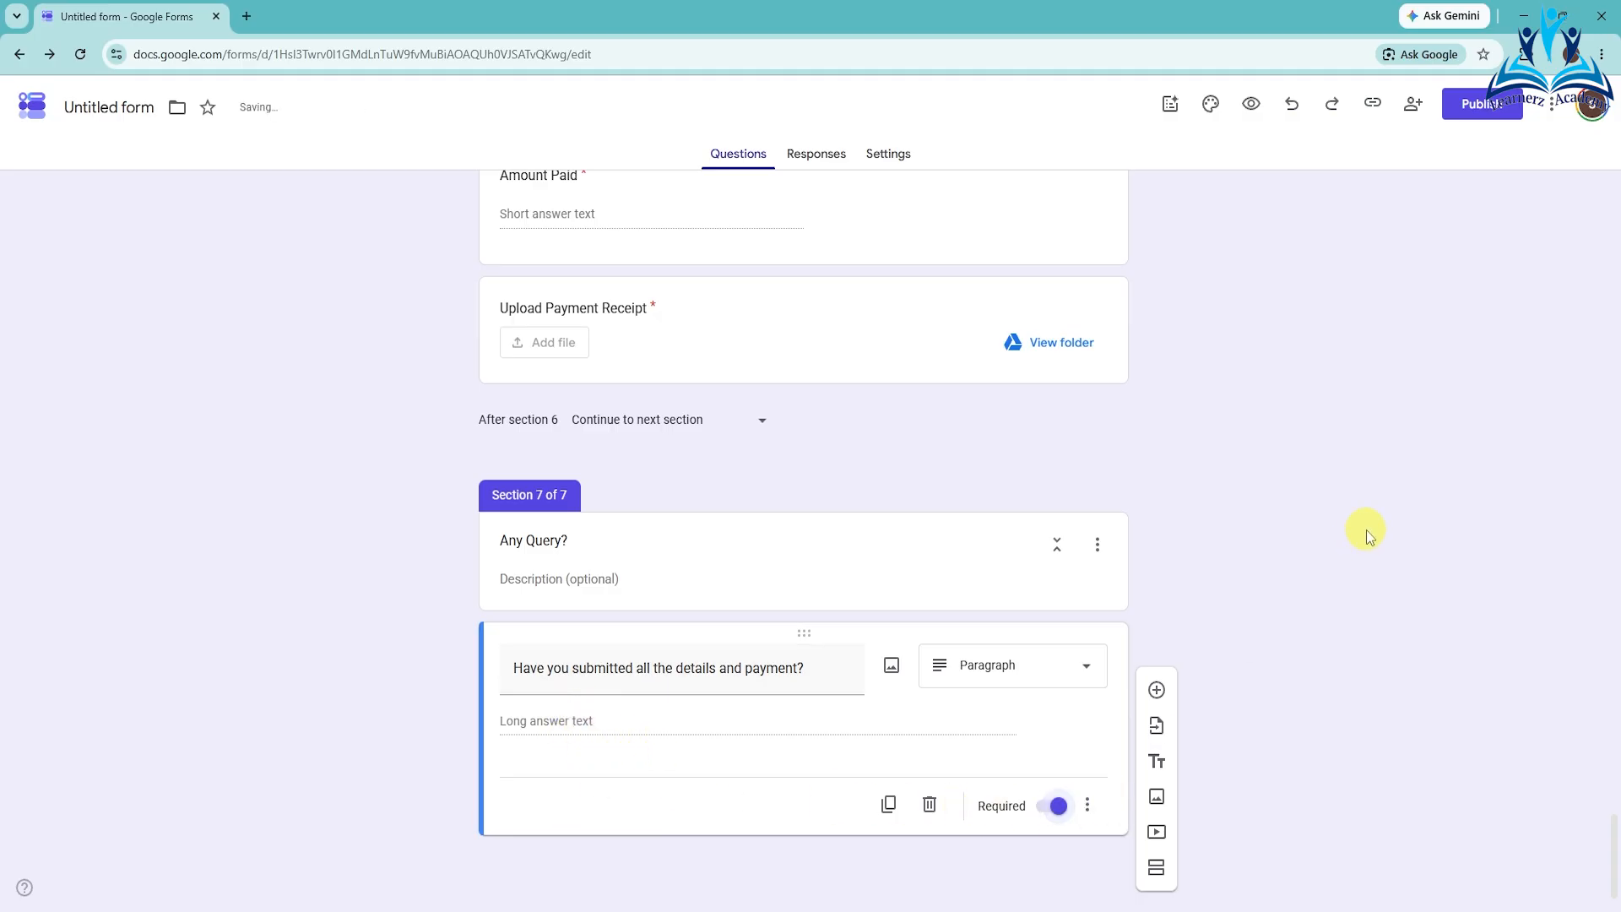
# - Review the whole fee collection form from section 1 through section 6, checking the questions and the routing after each section
pyautogui.scroll(18, 1368, 534)
pyautogui.scroll(20, 1366, 529)
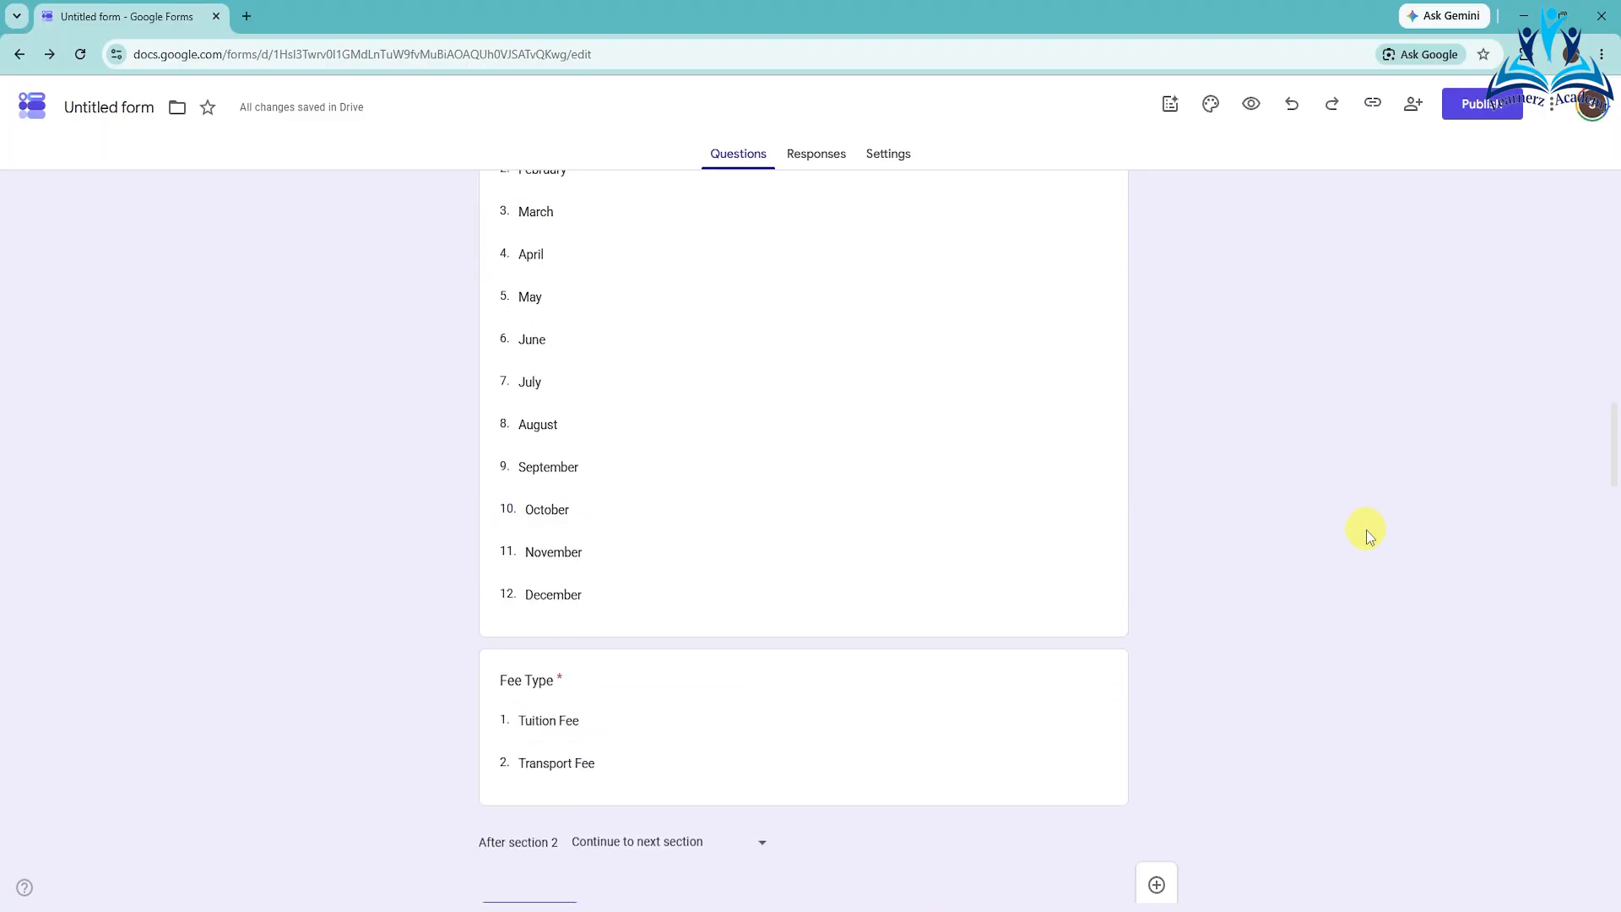
pyautogui.scroll(9, 1366, 529)
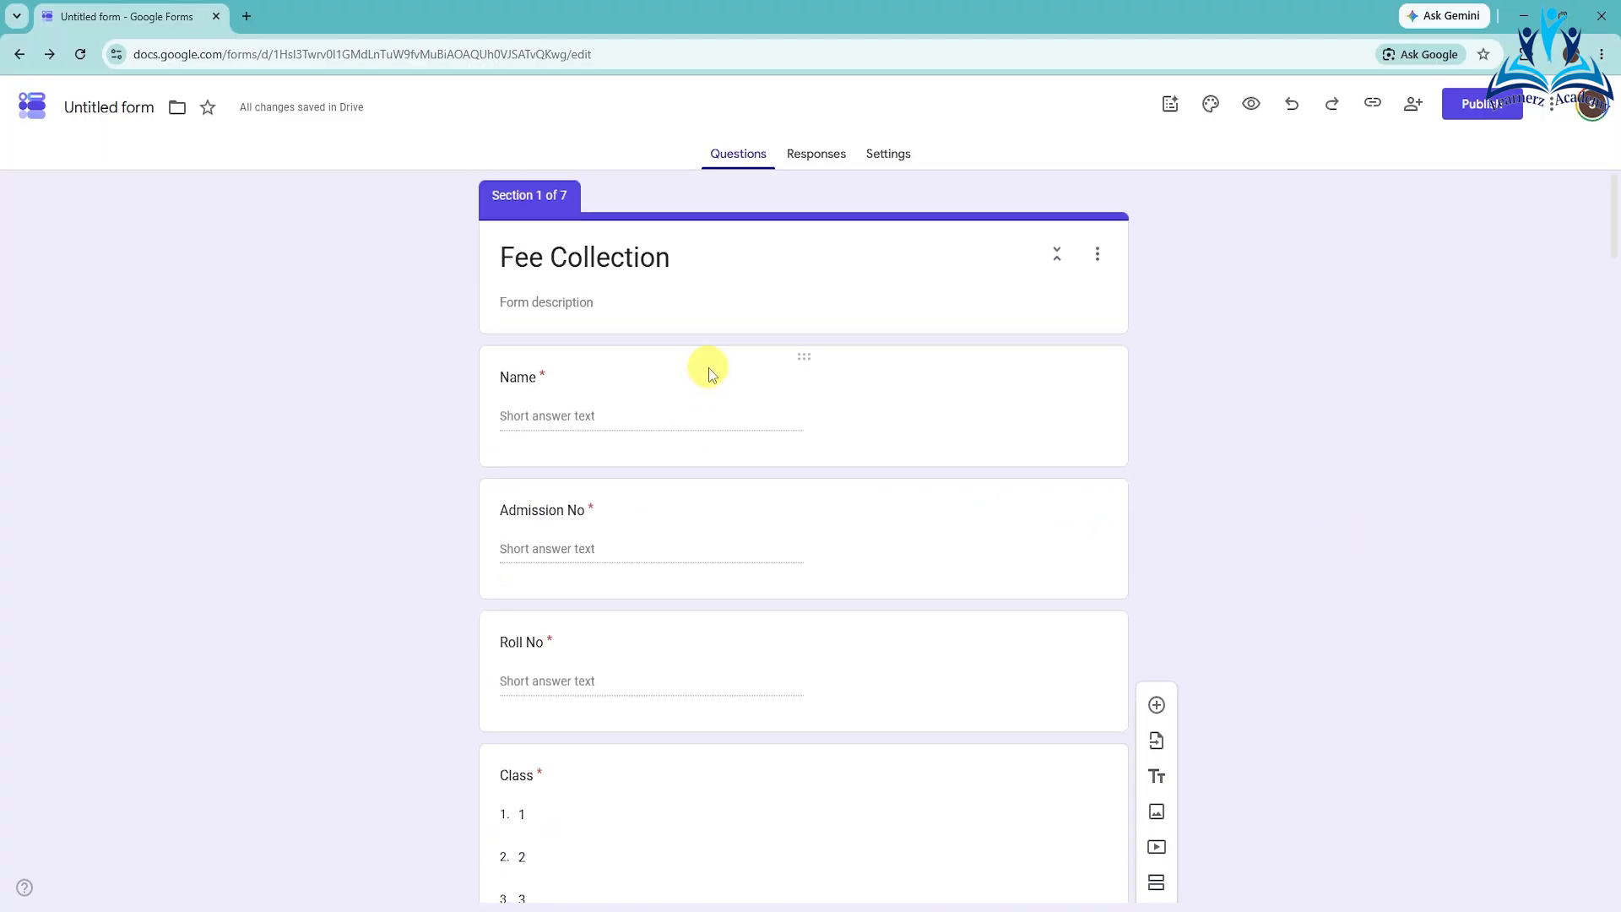
pyautogui.scroll(-14, 708, 370)
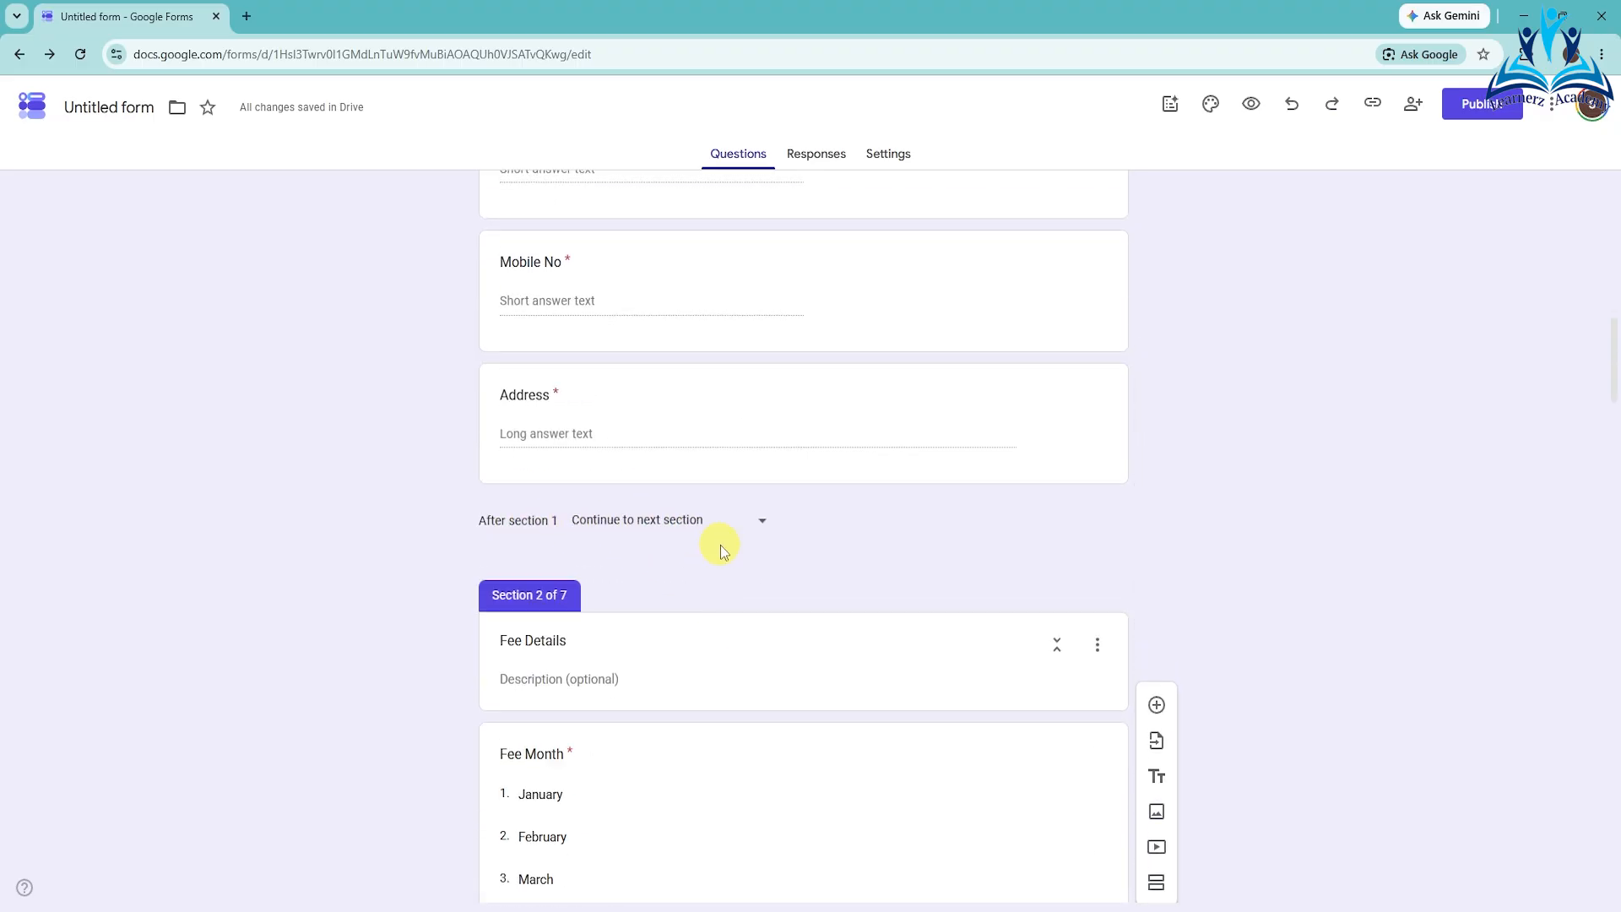
pyautogui.scroll(-2, 720, 544)
pyautogui.scroll(-4, 672, 686)
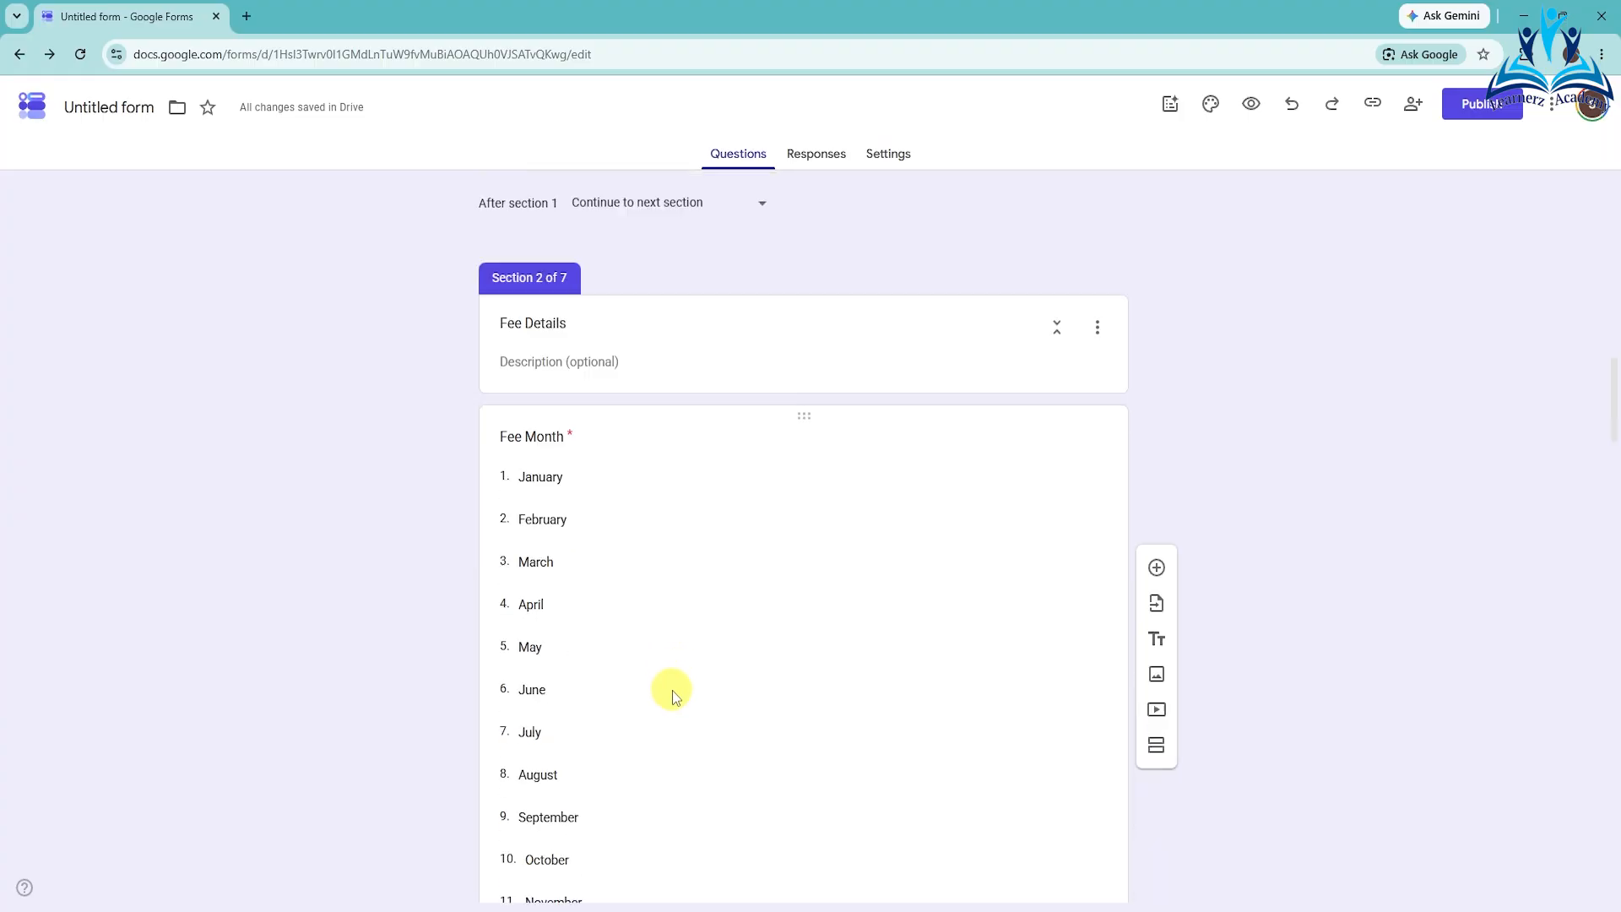
pyautogui.scroll(-4, 687, 496)
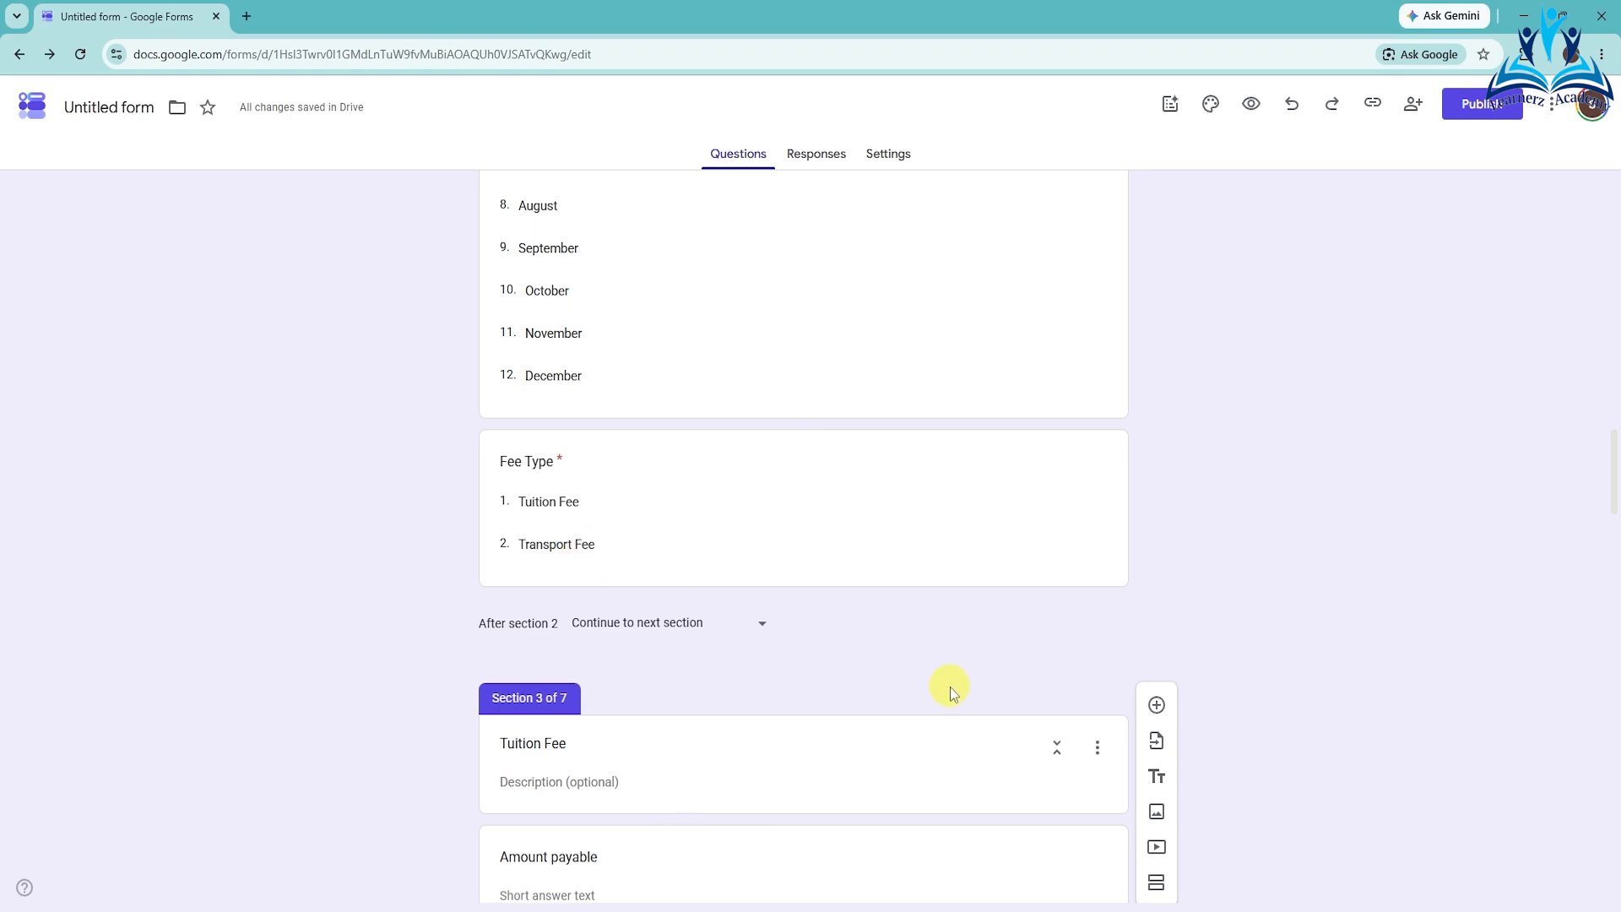
pyautogui.scroll(-5, 950, 686)
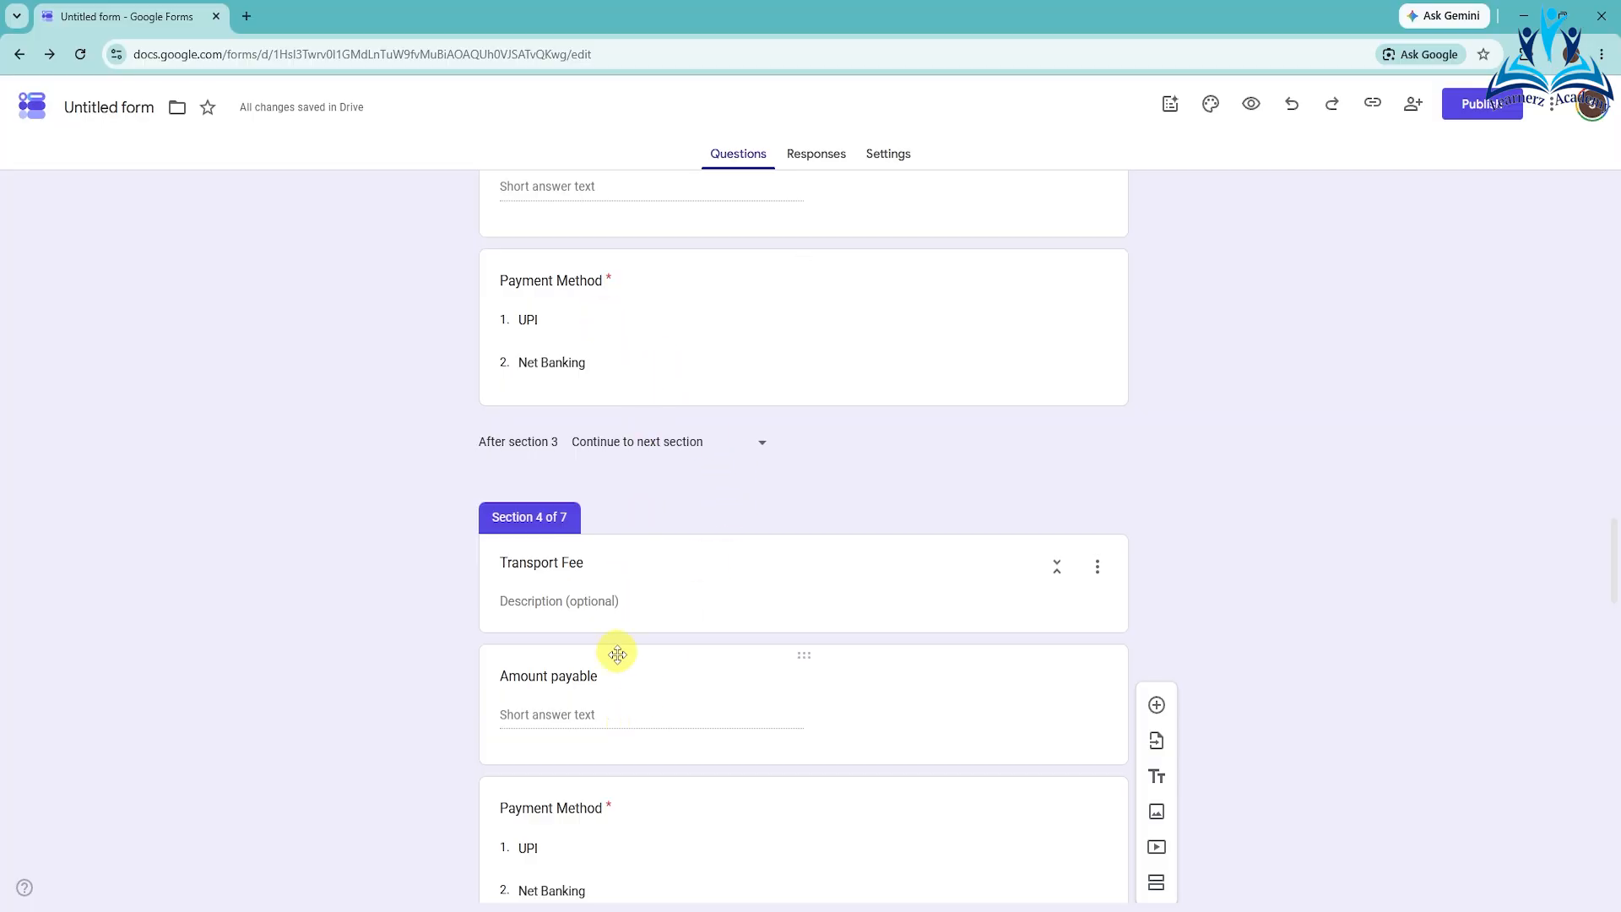
pyautogui.scroll(-10, 618, 655)
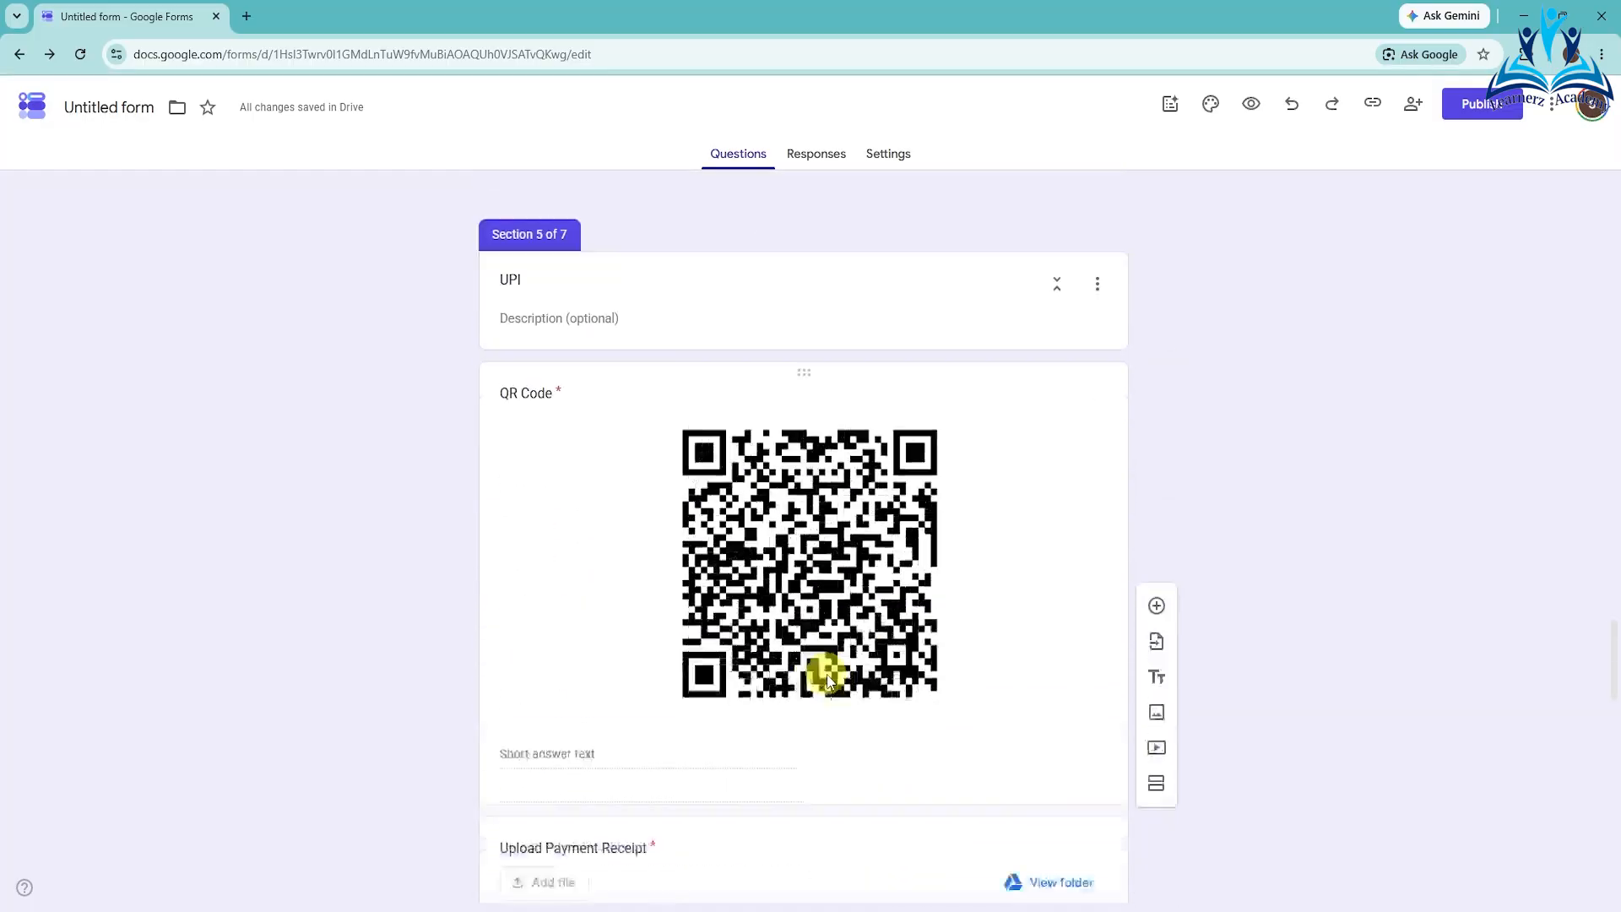
pyautogui.scroll(-2, 827, 674)
pyautogui.scroll(-2, 788, 647)
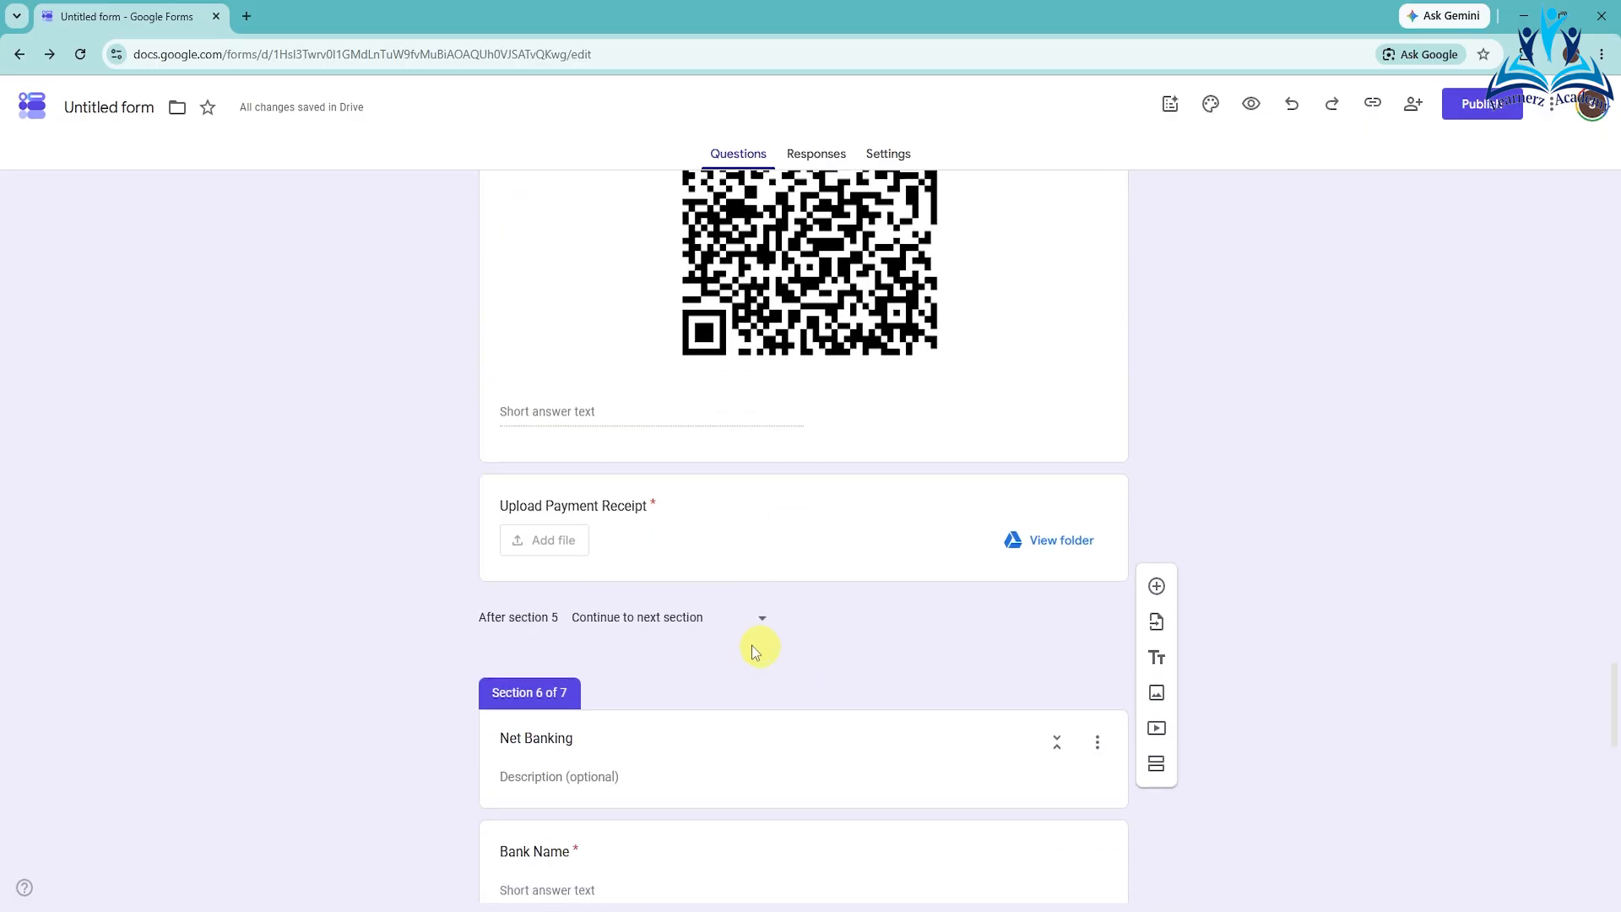
# - Route respondents from the end of section 5 (UPI) to section 7 (Any Query?)
pyautogui.scroll(3, 665, 574)
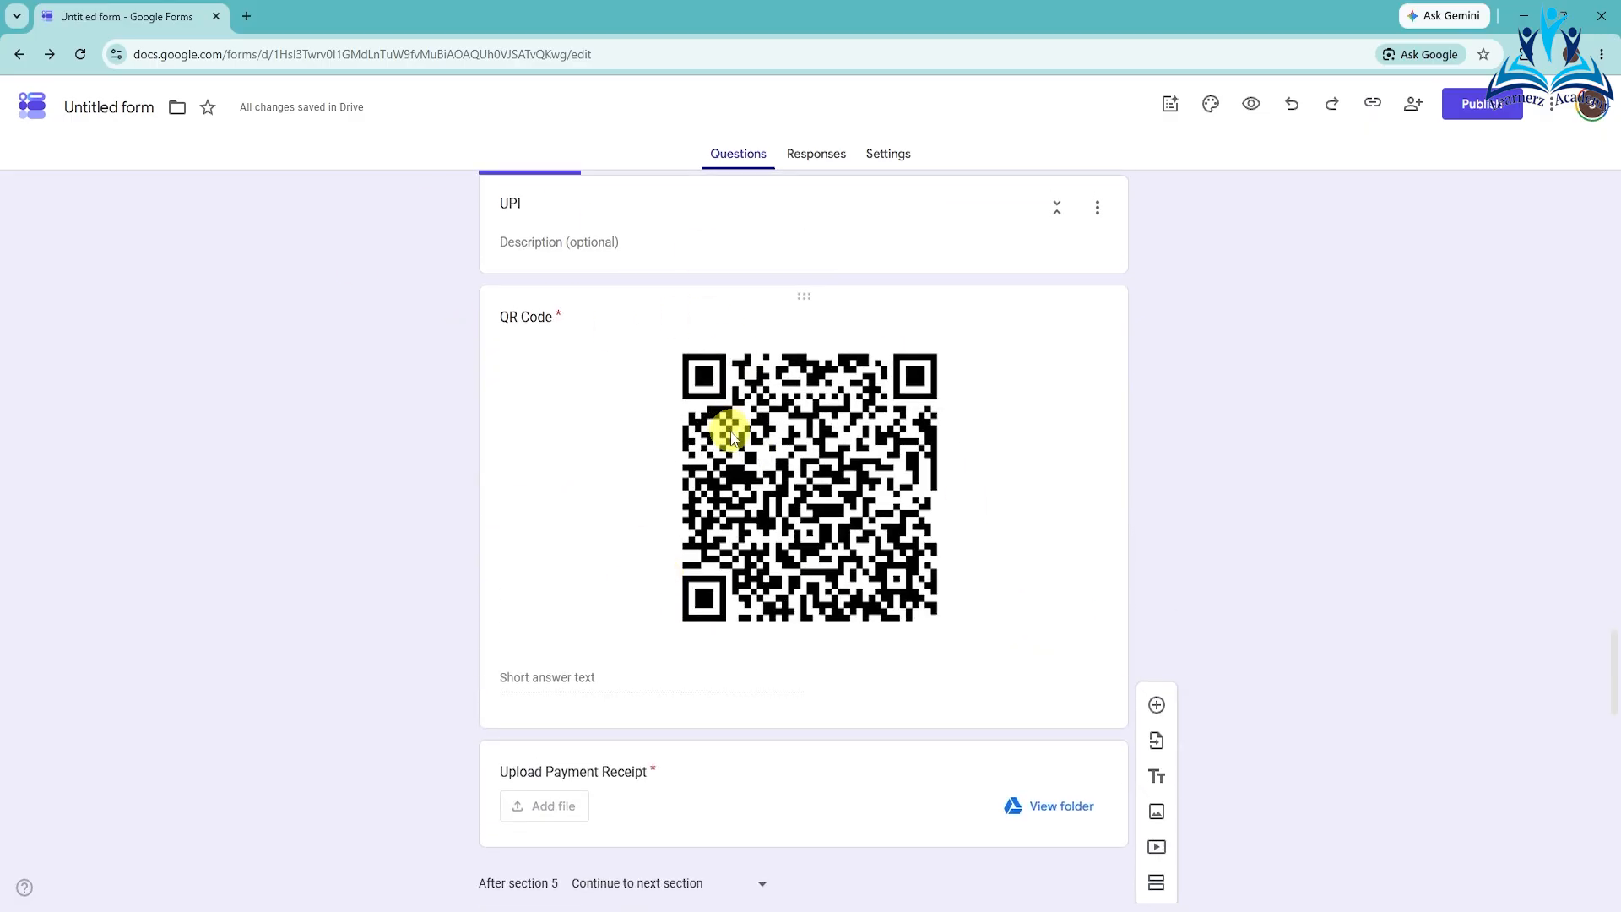
pyautogui.scroll(-3, 732, 438)
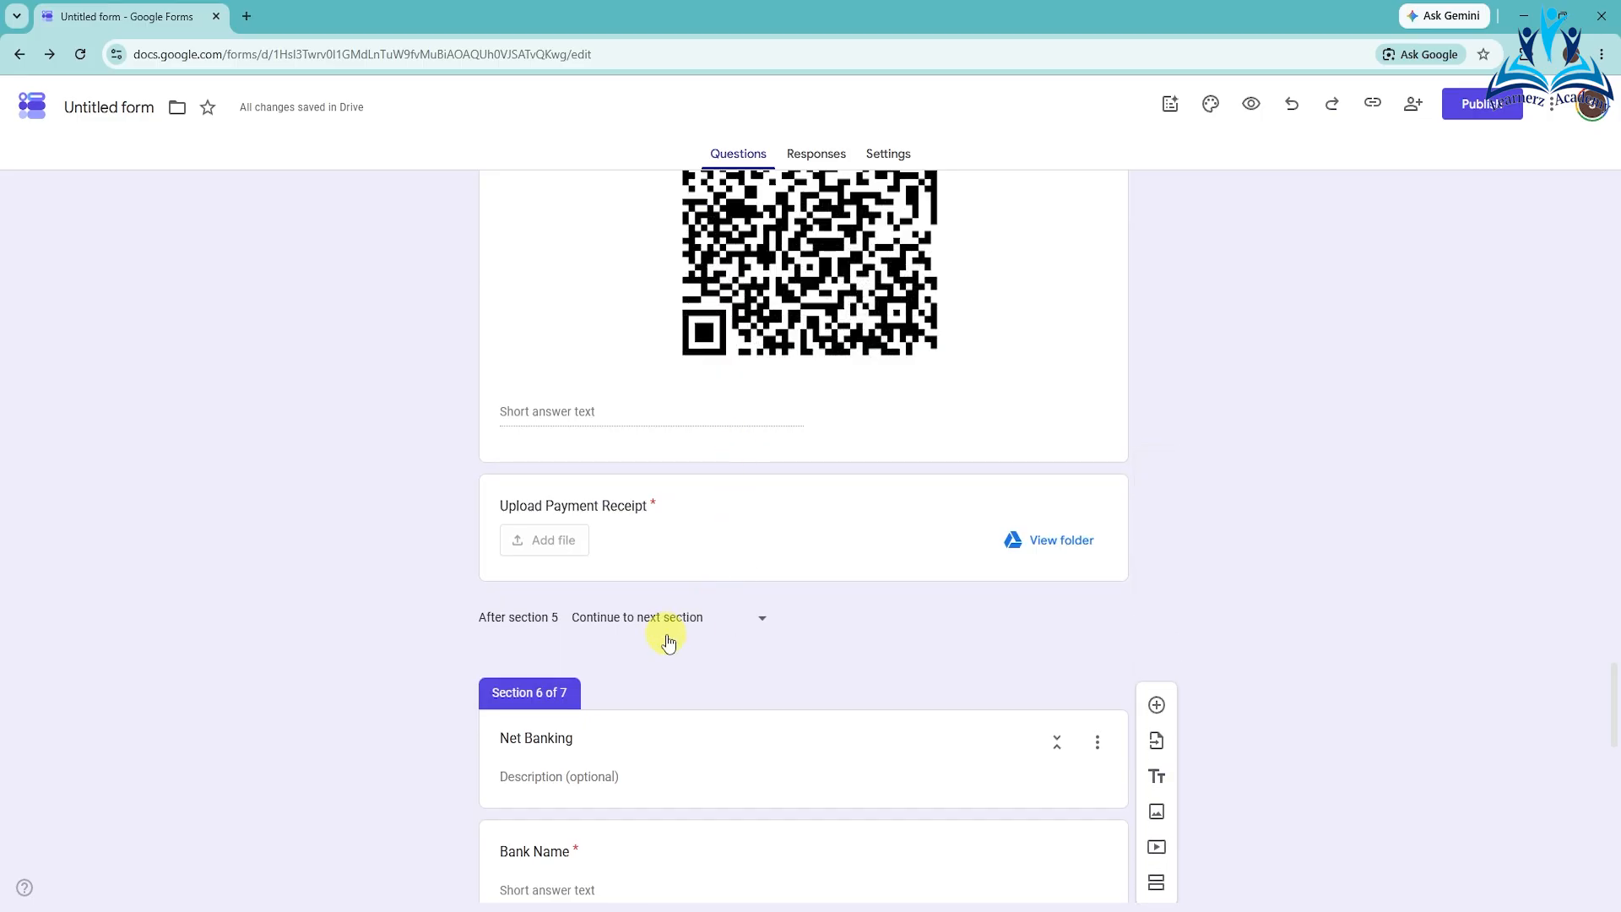
pyautogui.scroll(-1, 606, 716)
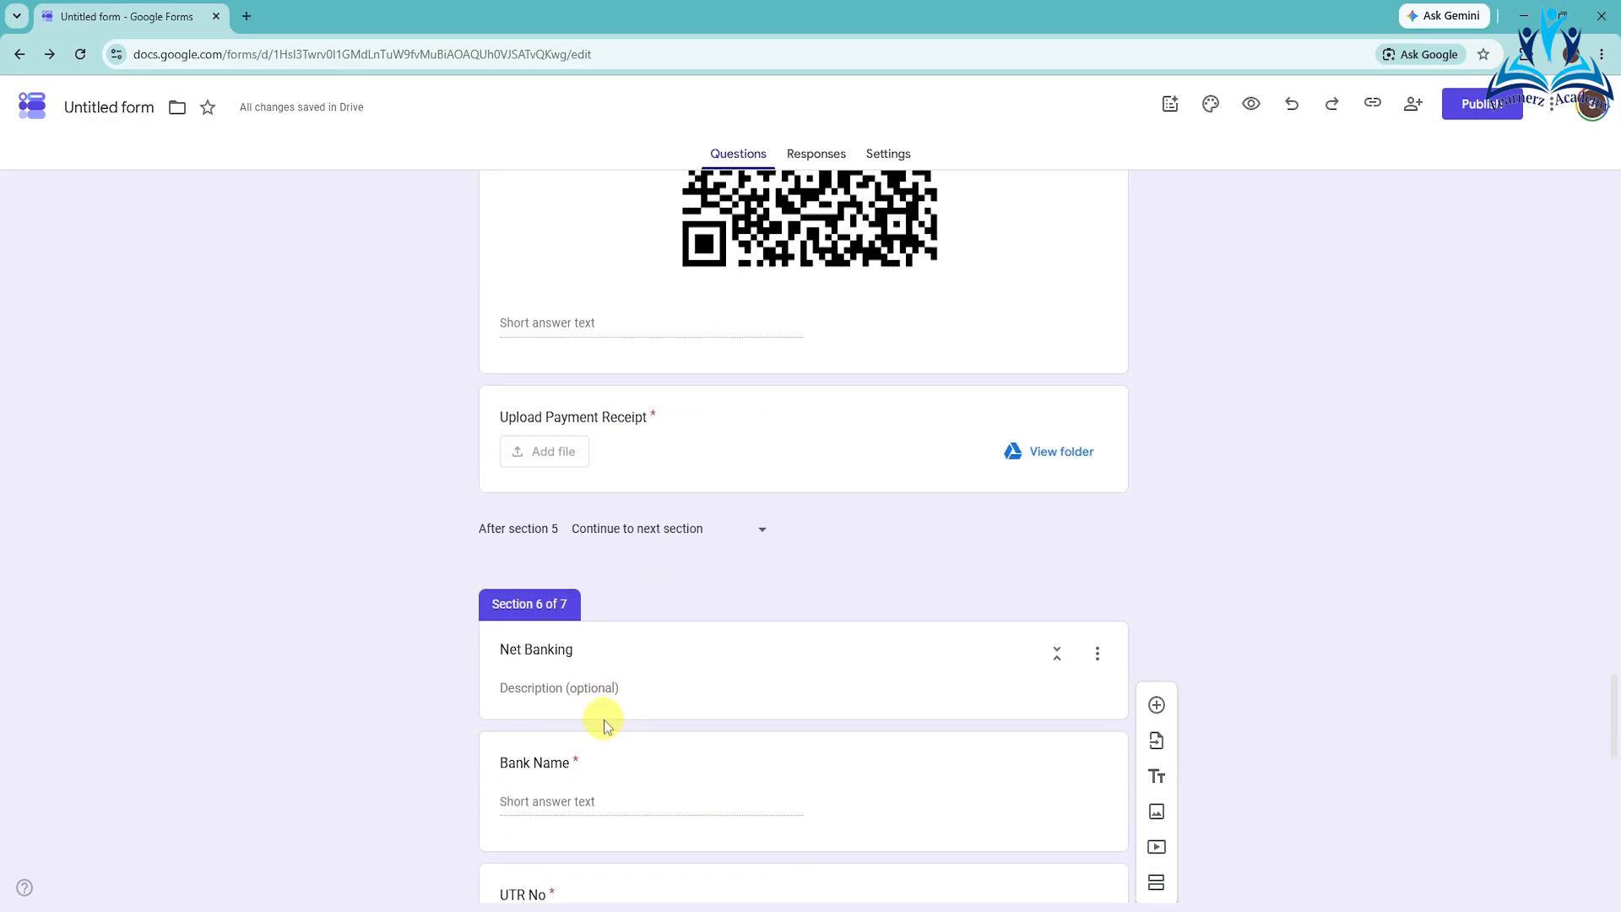
pyautogui.click(687, 531)
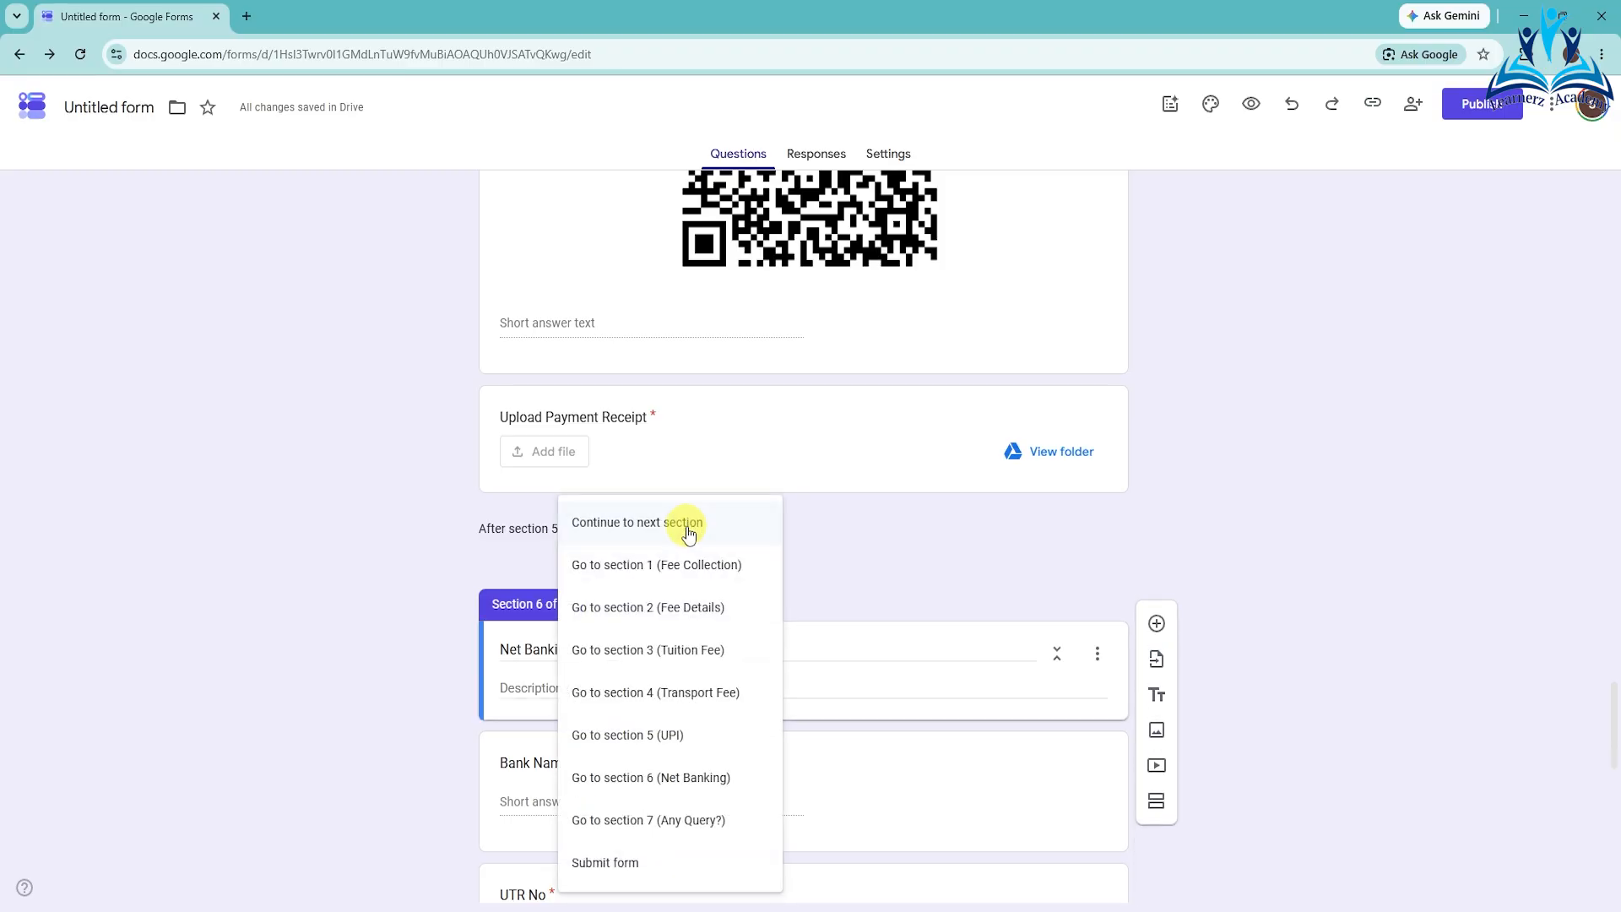
pyautogui.click(612, 821)
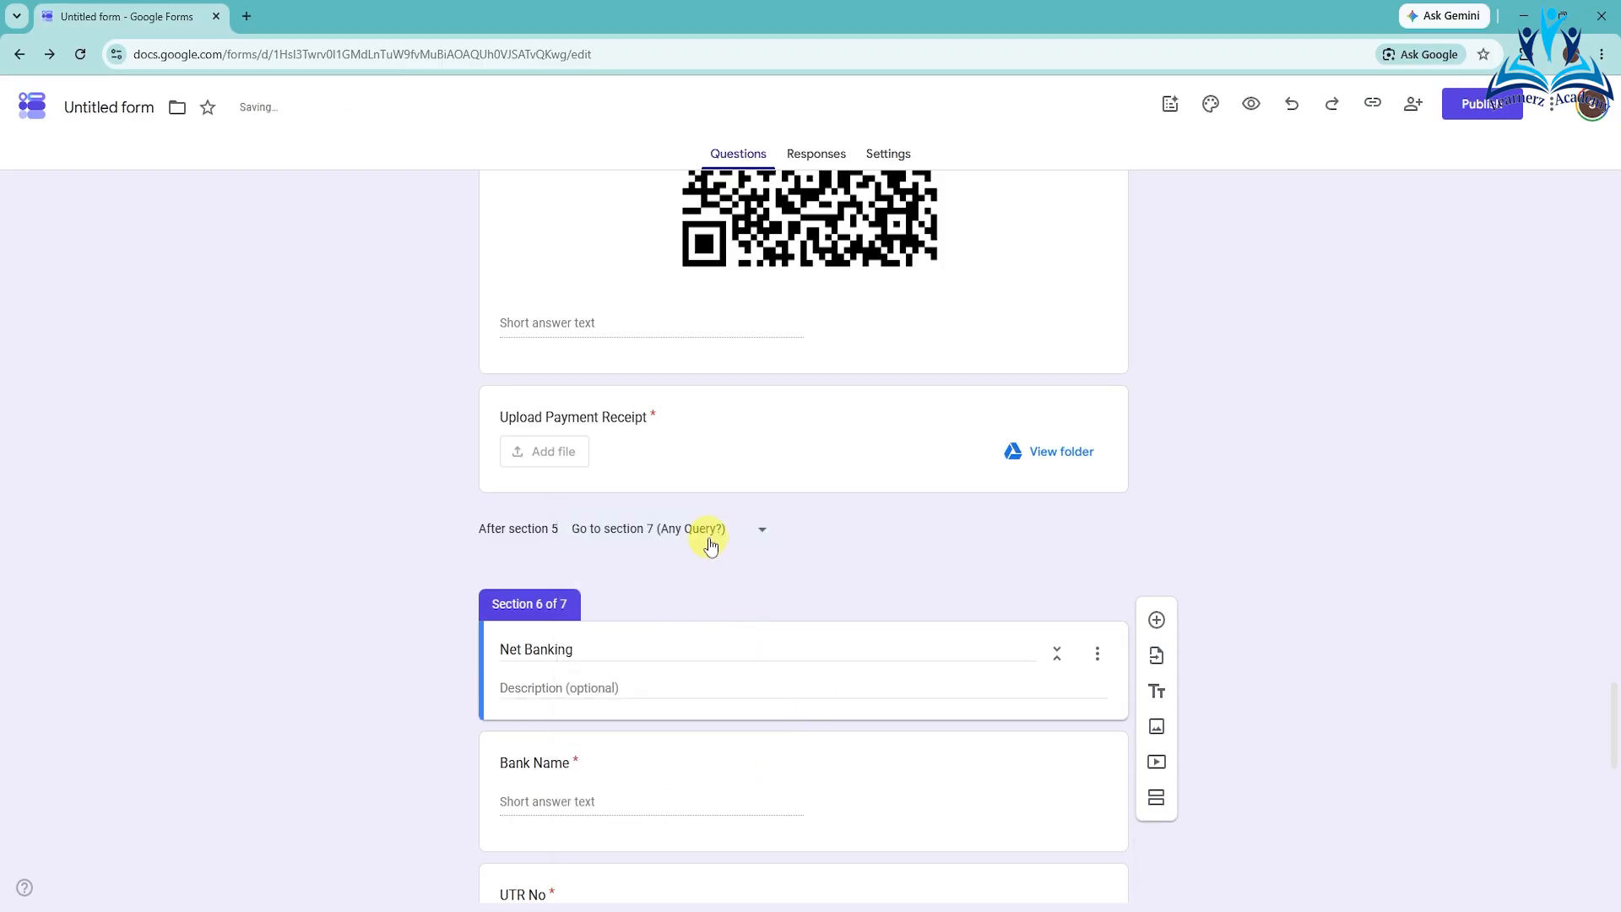
# - Publish the form with responders set to anyone with the link
pyautogui.scroll(-3, 707, 541)
pyautogui.scroll(-5, 752, 477)
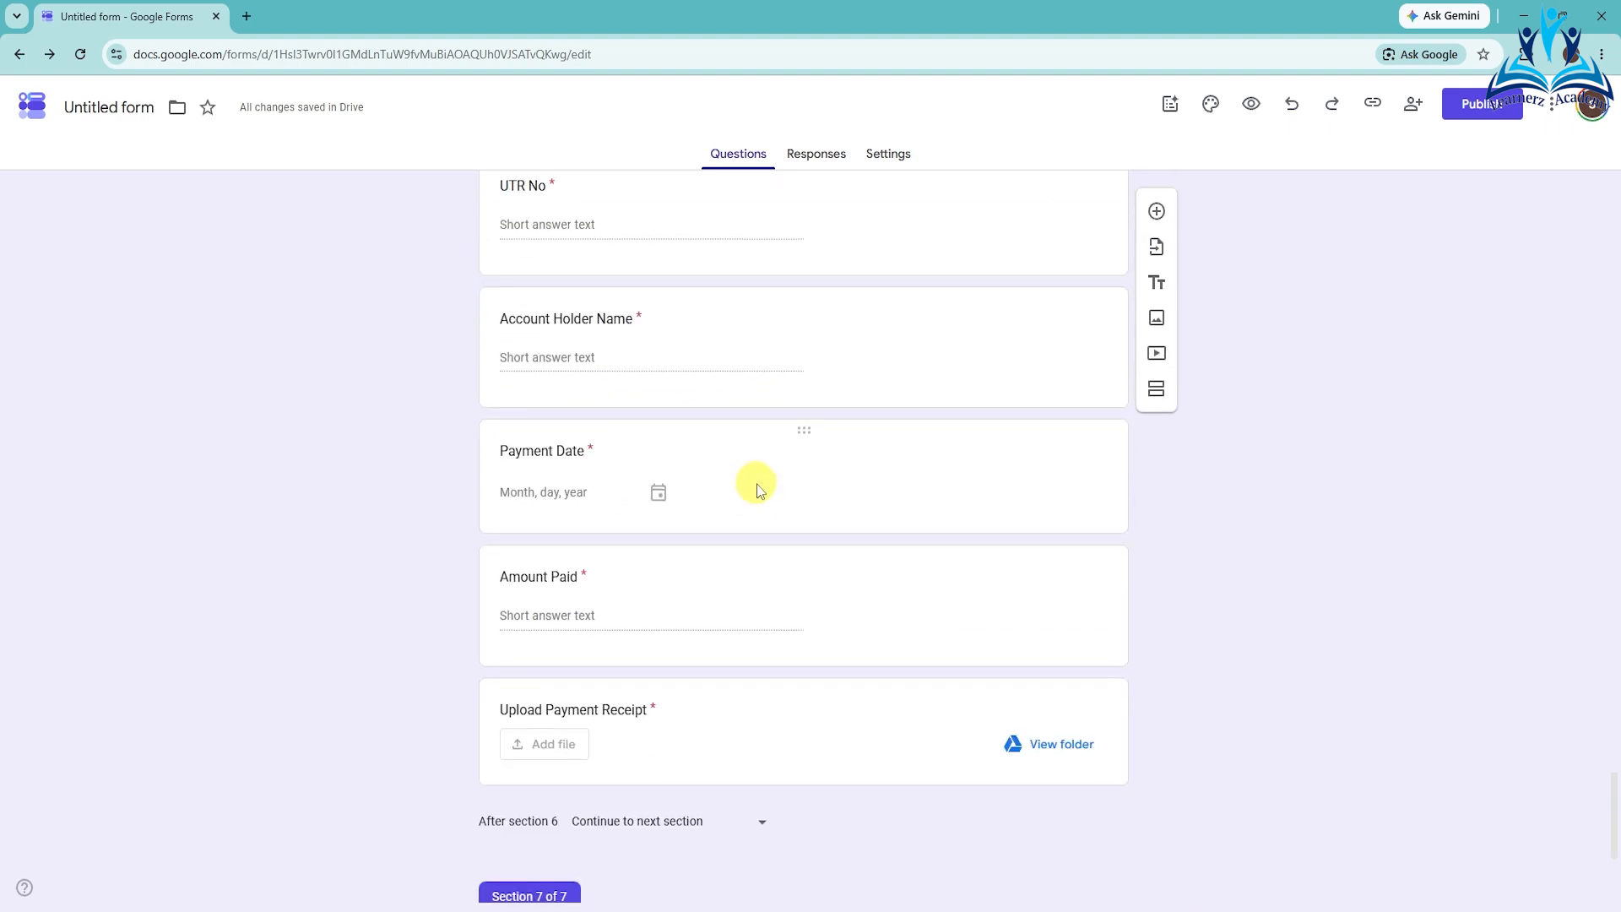
pyautogui.scroll(-3, 757, 490)
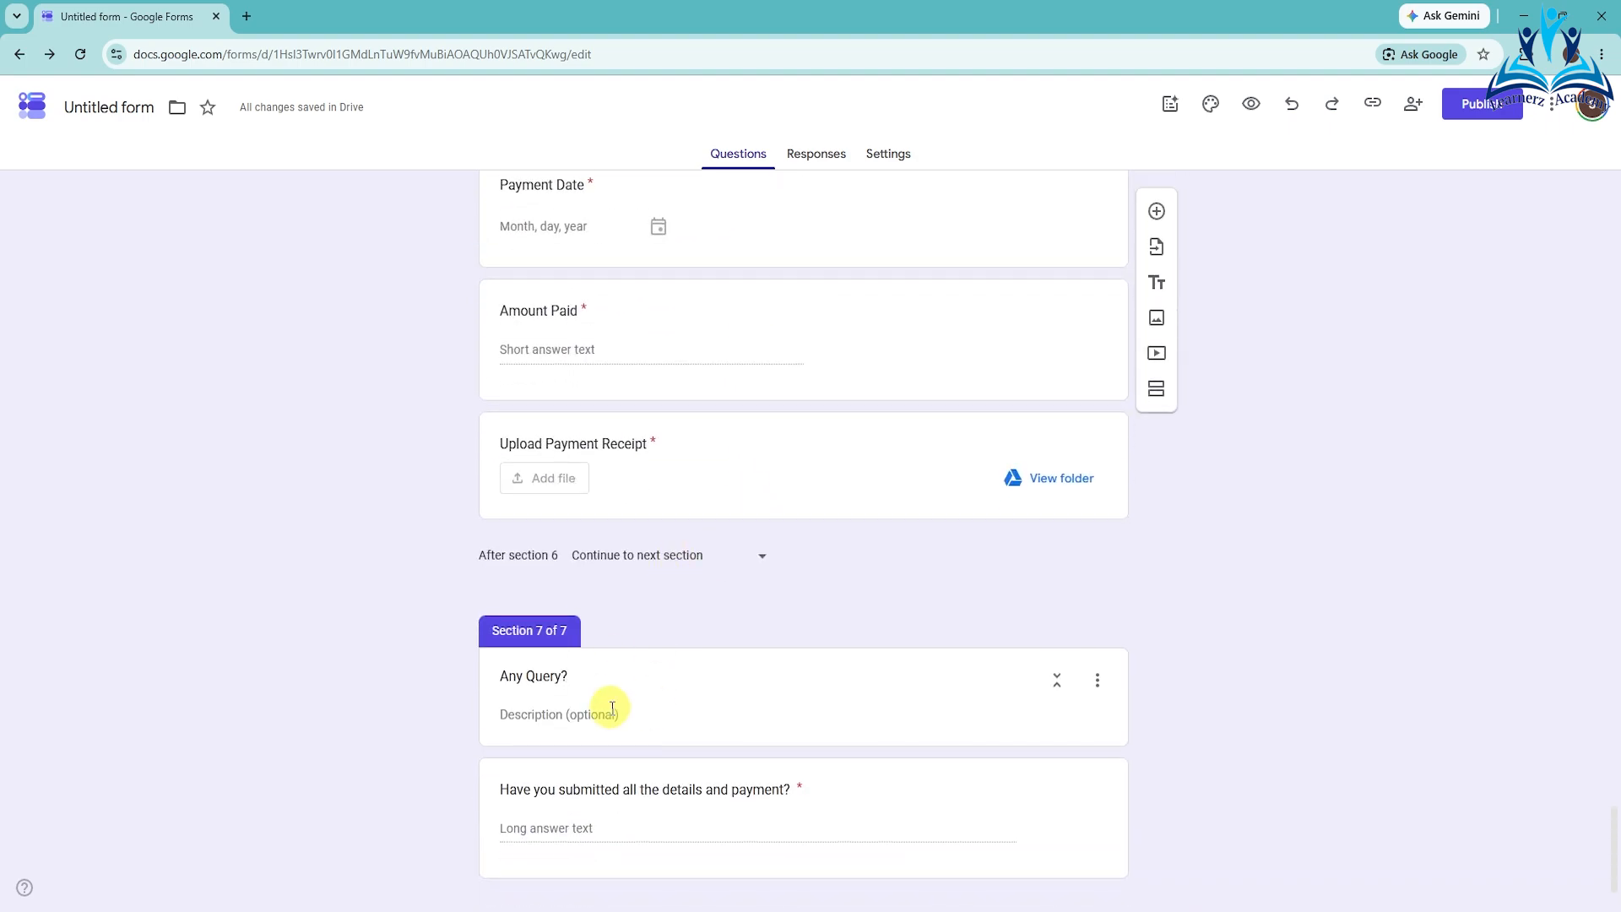
pyautogui.scroll(-1, 929, 662)
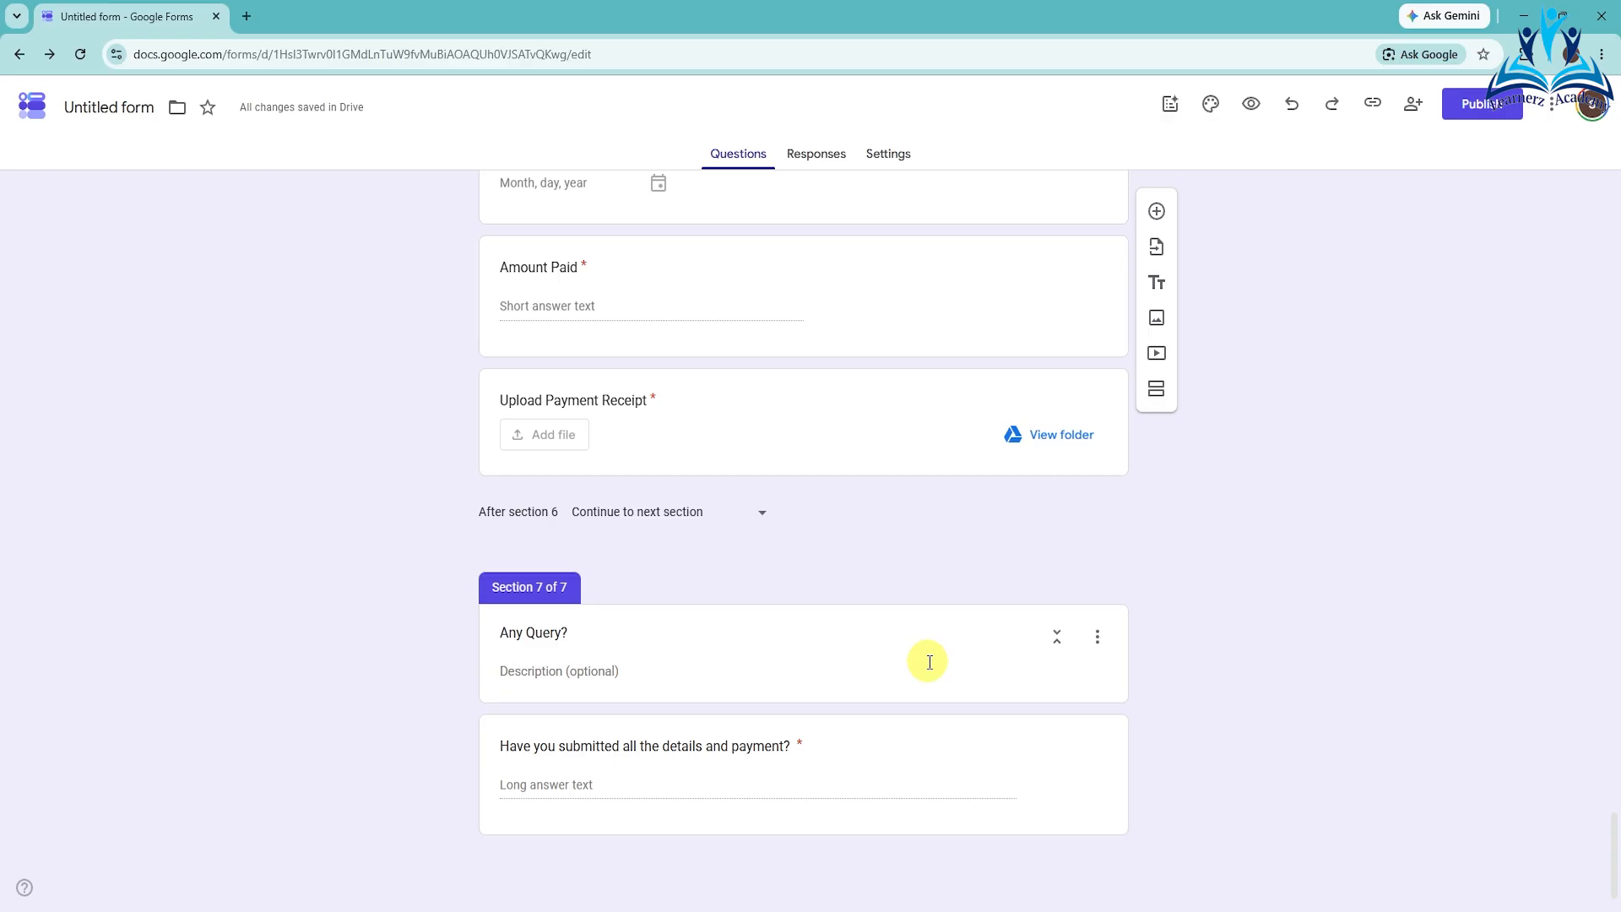
pyautogui.click(1501, 107)
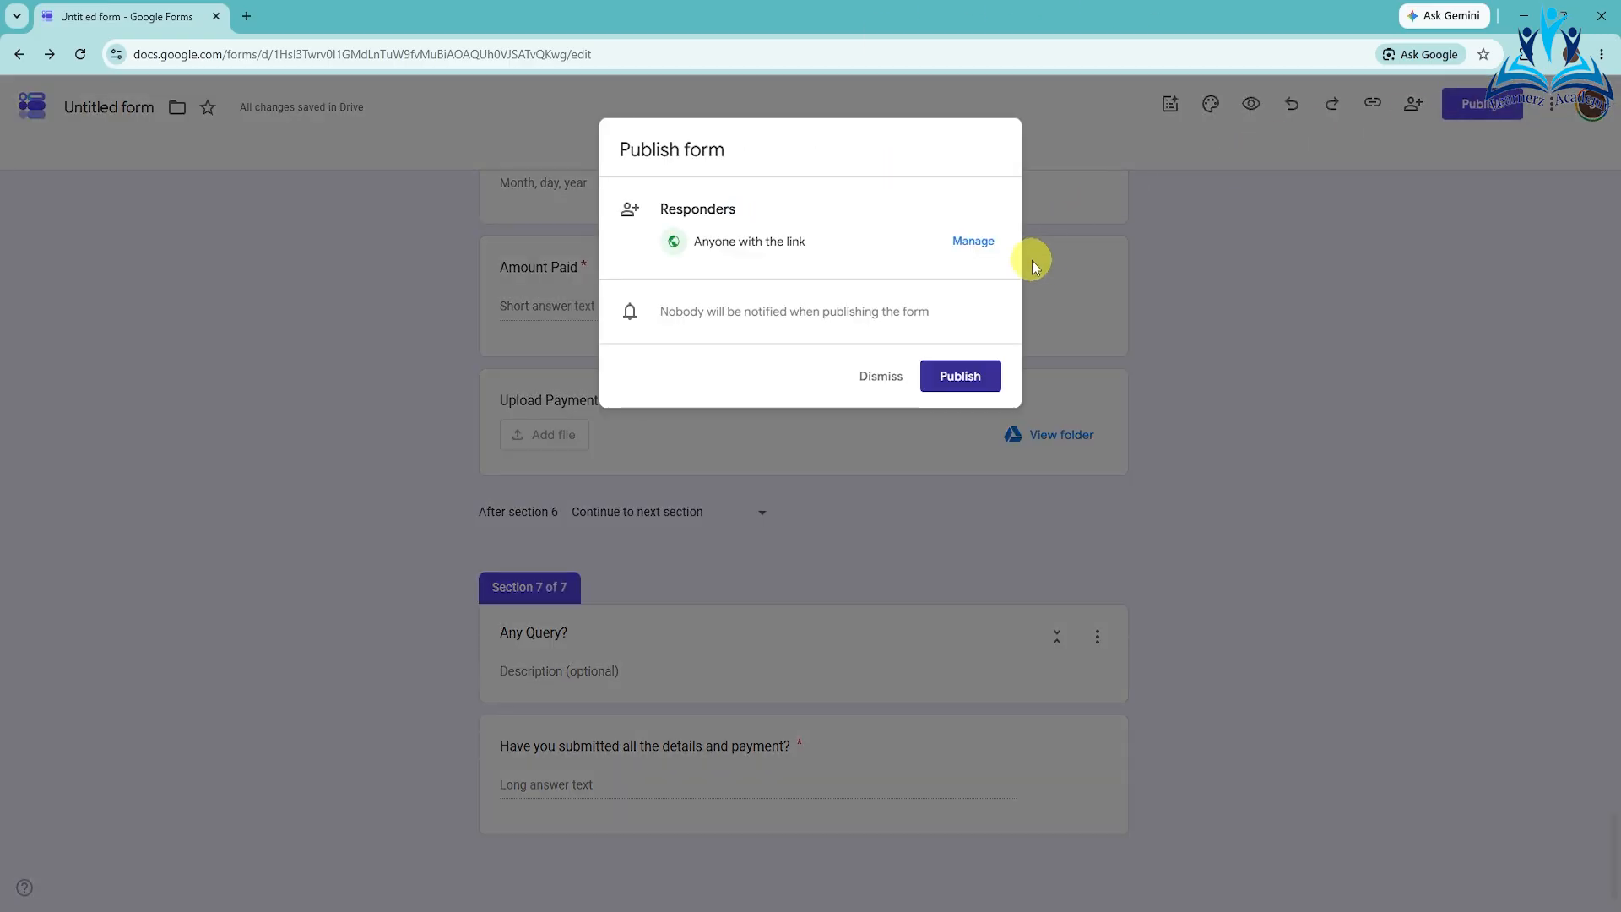
pyautogui.click(954, 376)
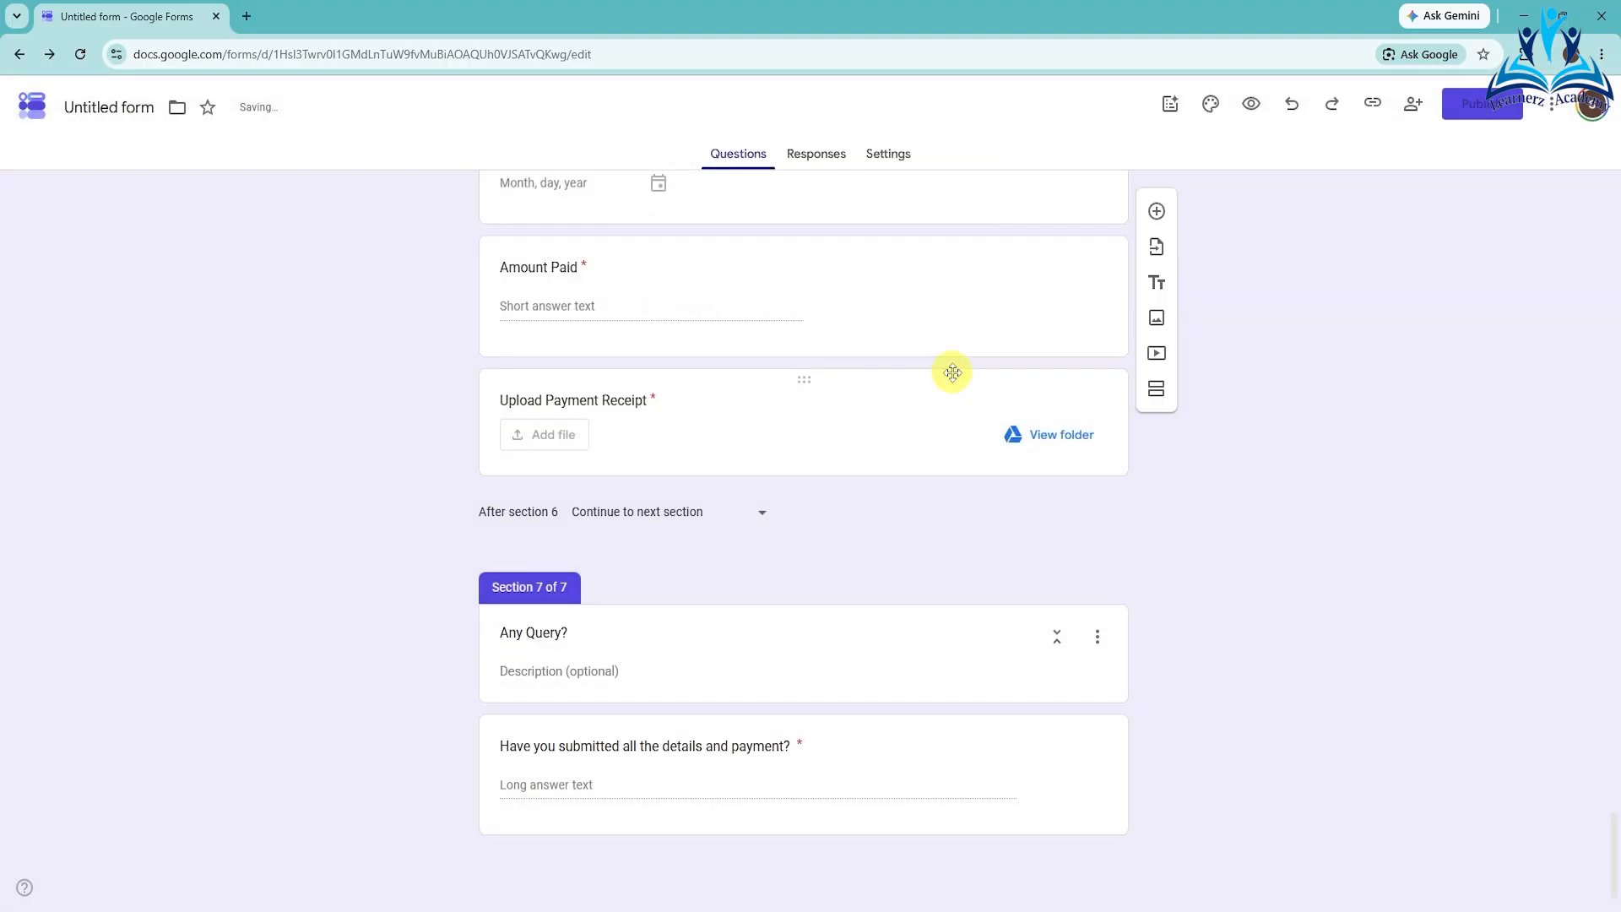
# - Copy the shortened responder link and open it in a new browser tab
pyautogui.click(1354, 216)
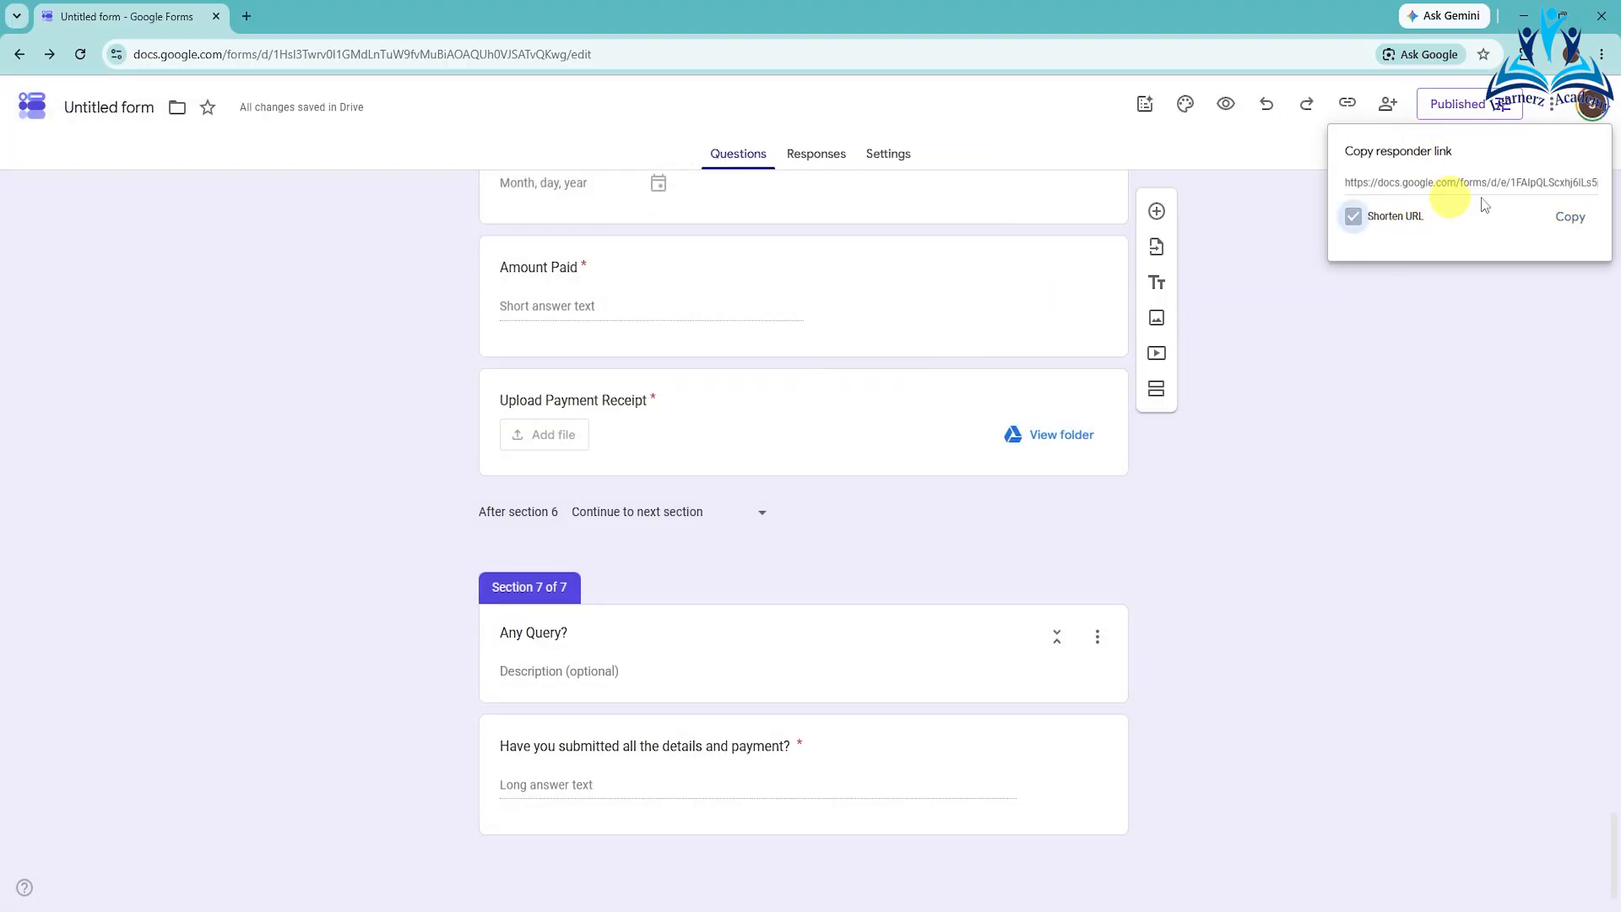
pyautogui.click(1573, 223)
pyautogui.hotkey('ctrl', 'c')
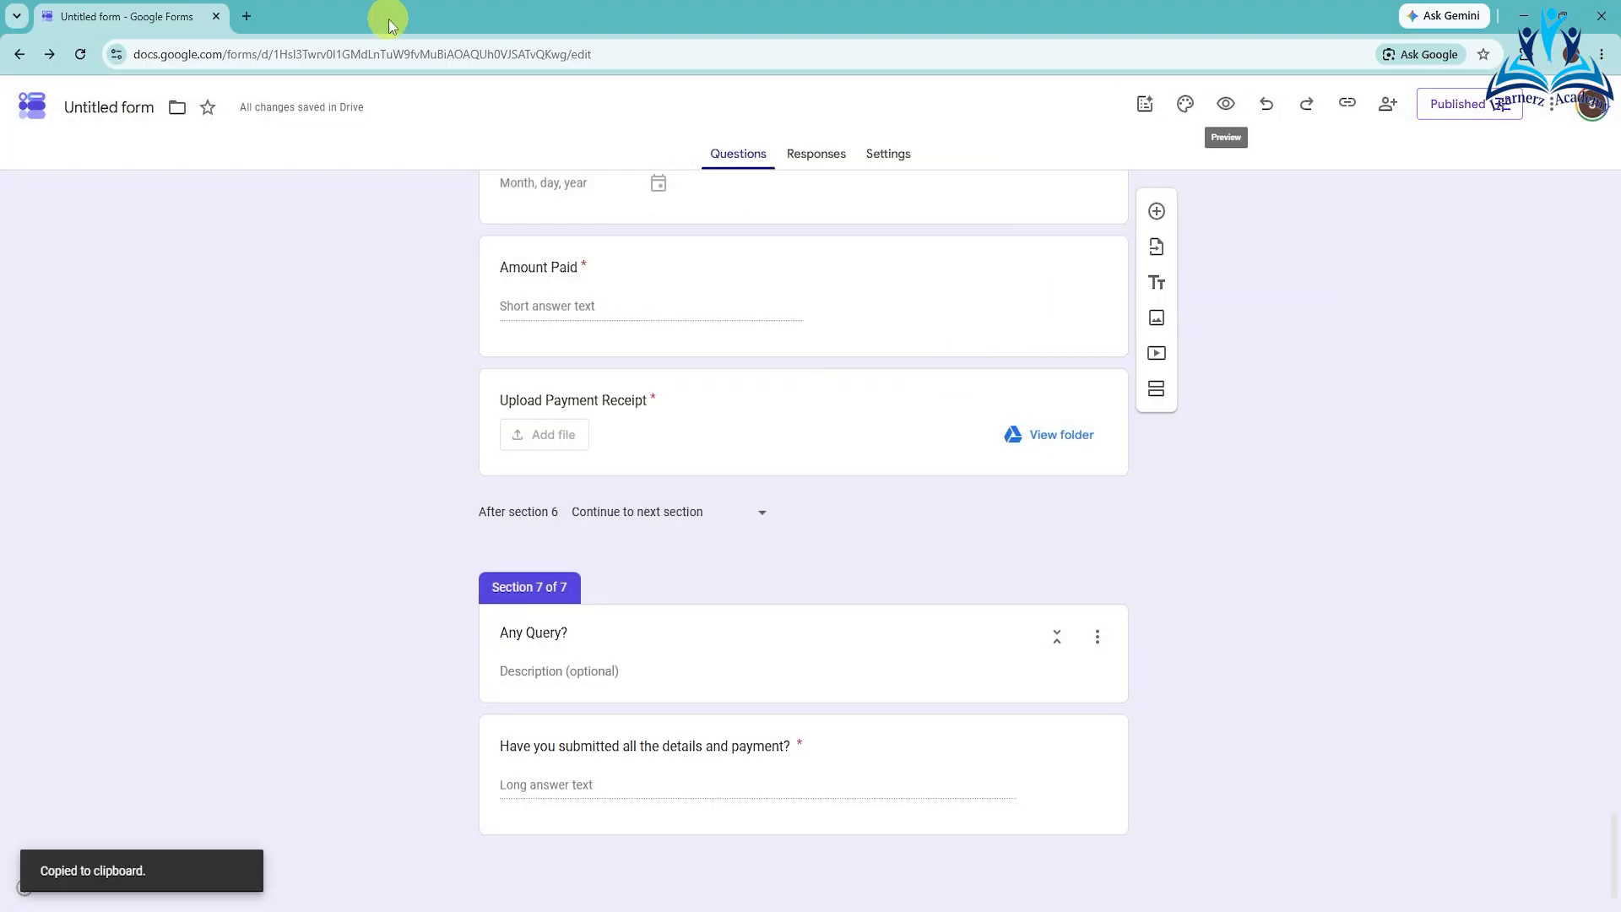
pyautogui.click(248, 16)
pyautogui.click(284, 52)
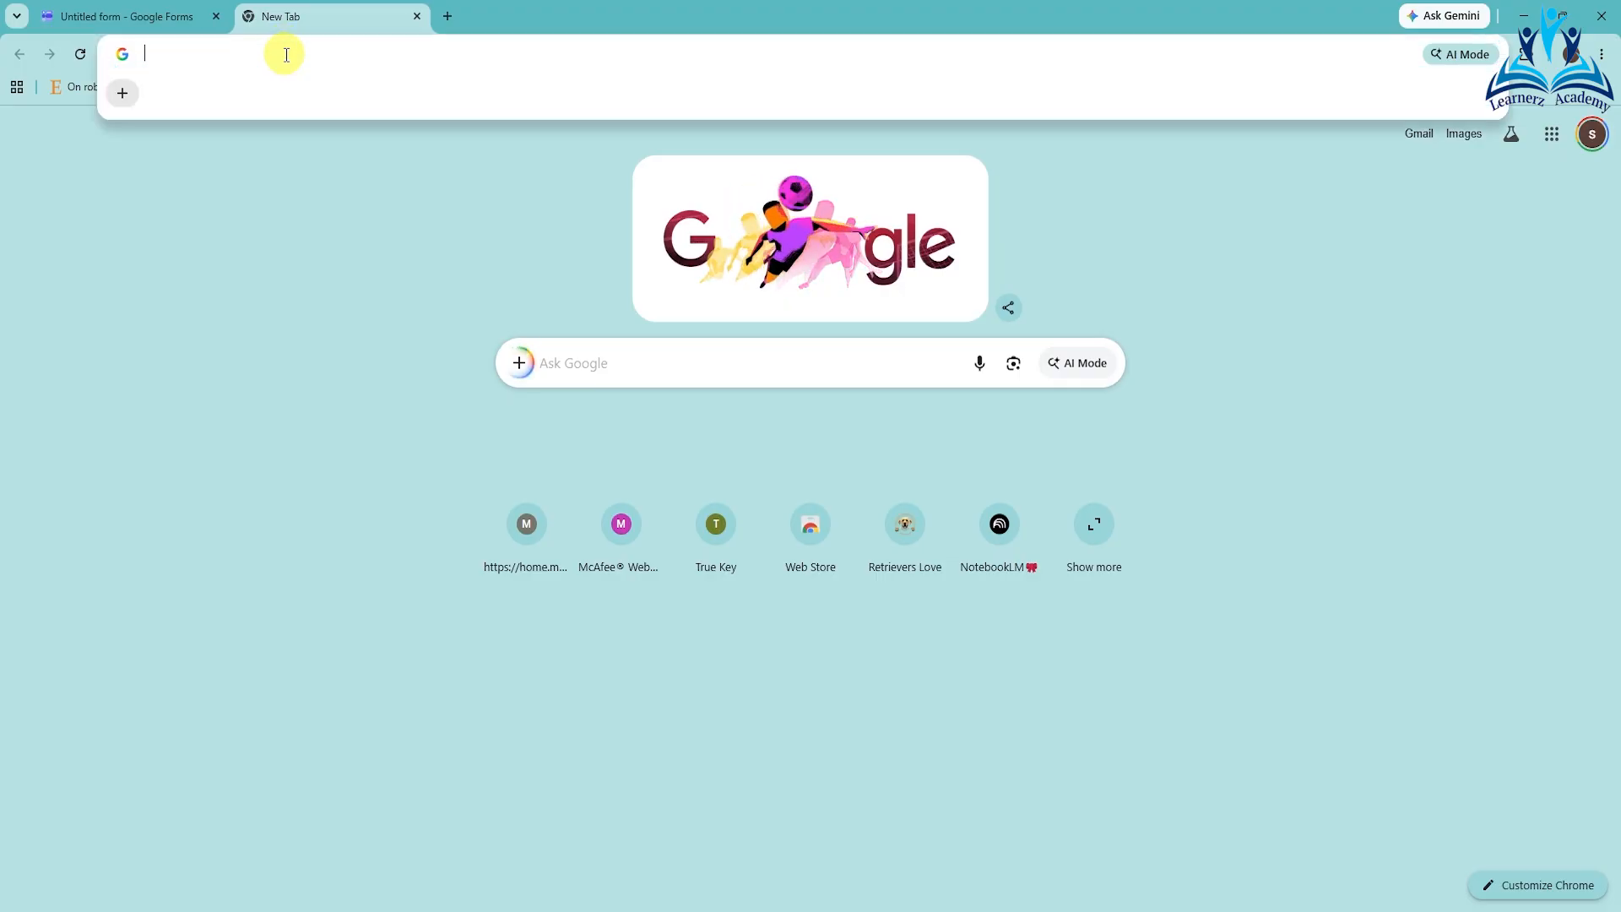
pyautogui.hotkey('ctrl', 'v')
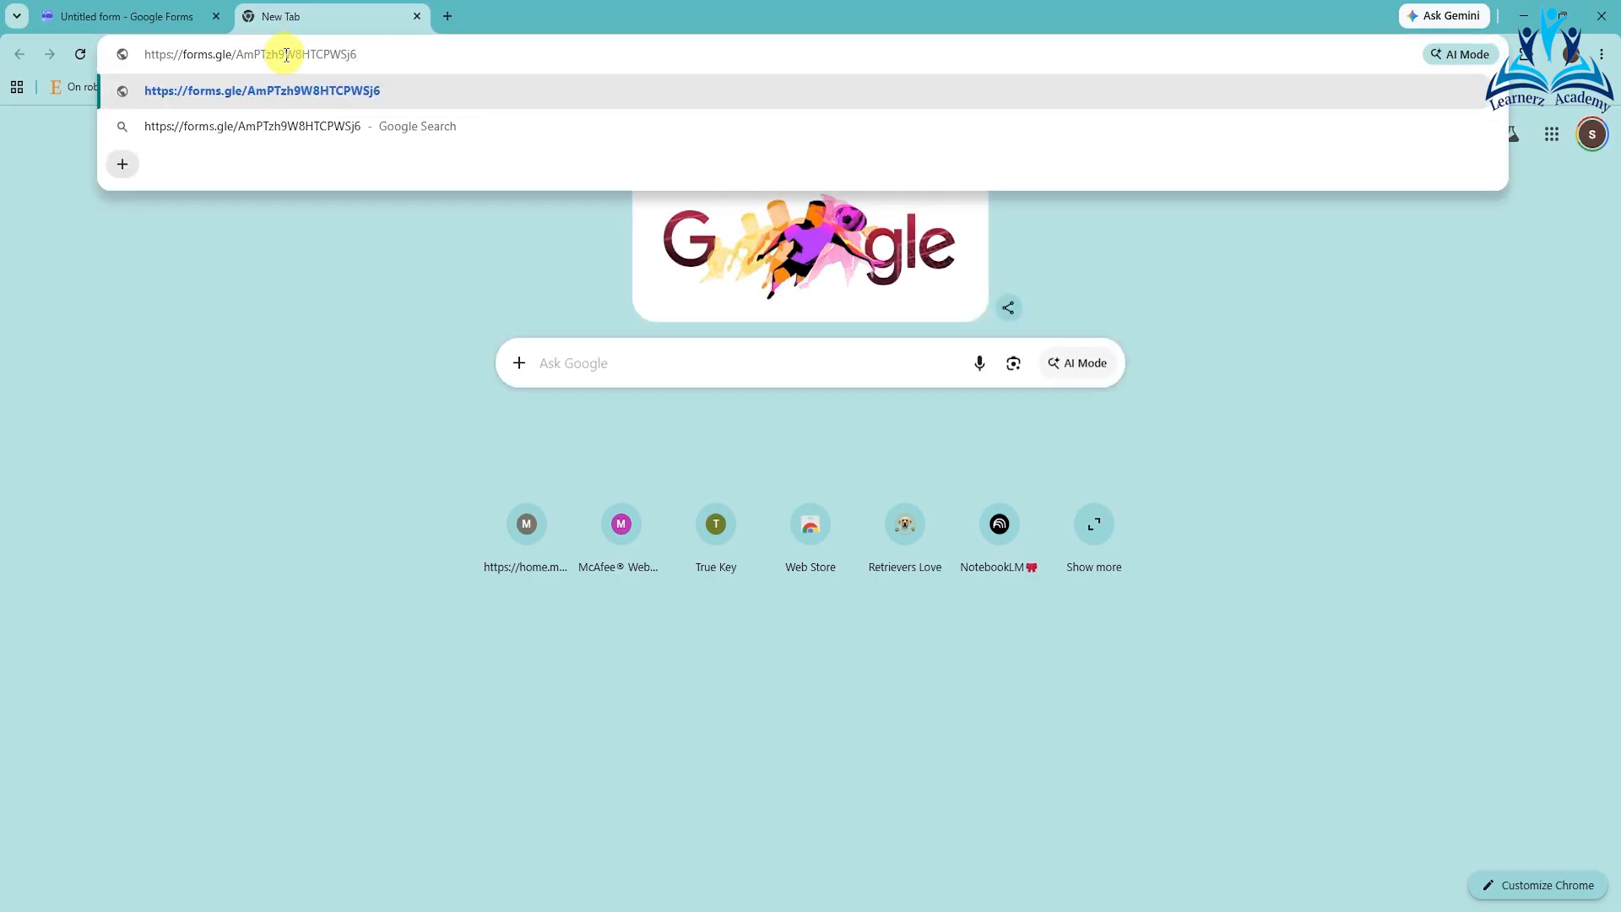
pyautogui.press('Return')
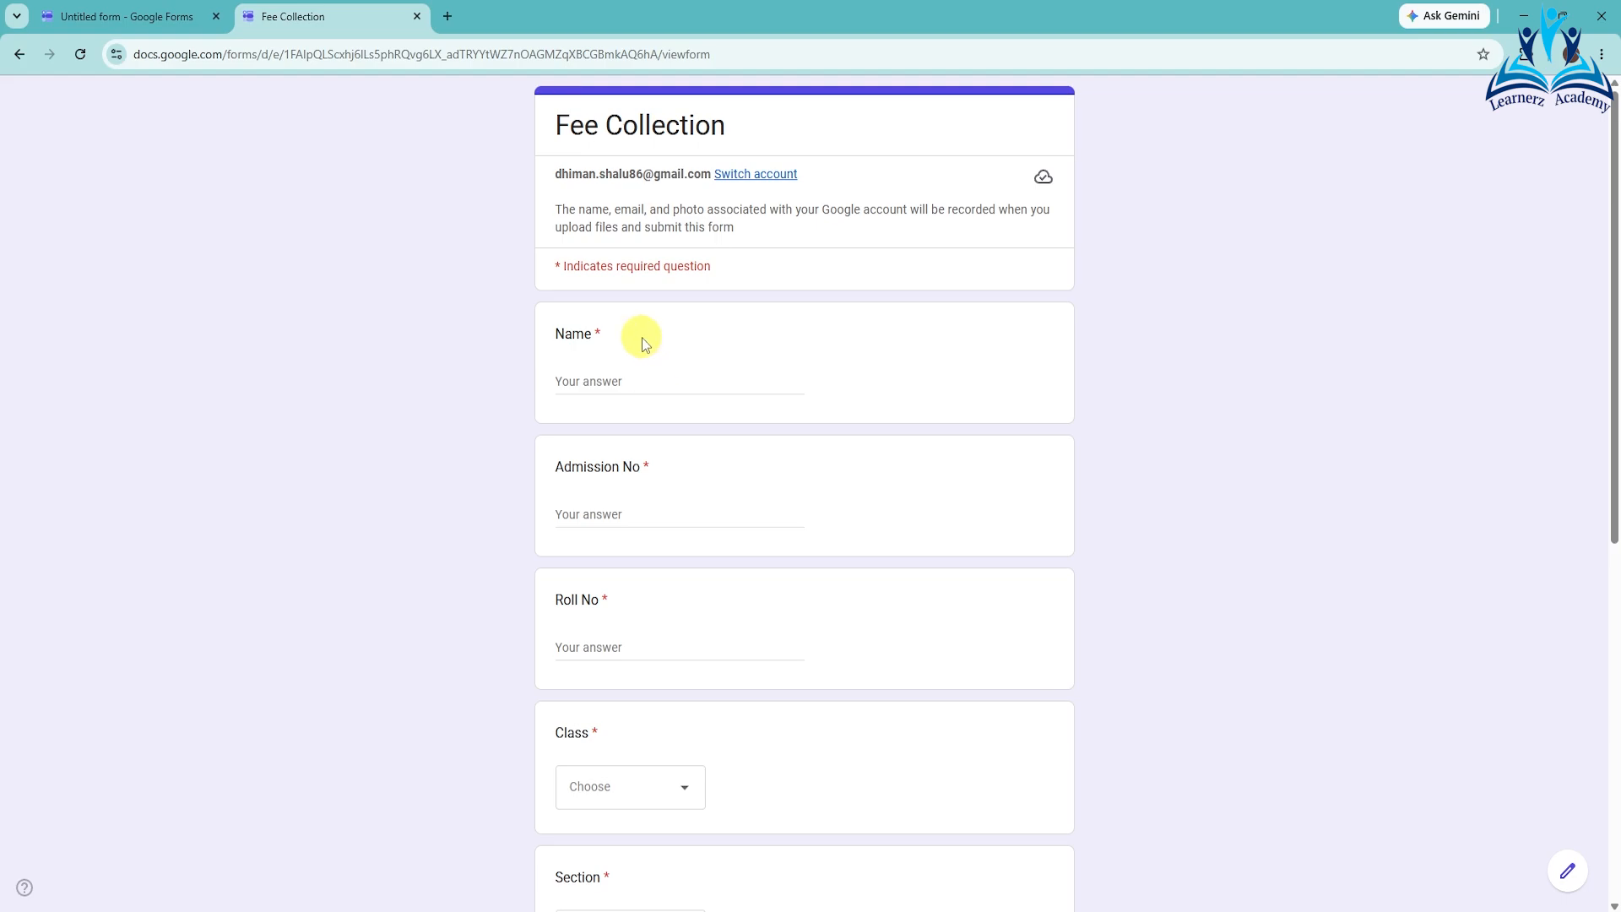
# - Try to continue past the first page of the published form without answering its required questions
pyautogui.scroll(-4, 641, 342)
pyautogui.scroll(-4, 871, 557)
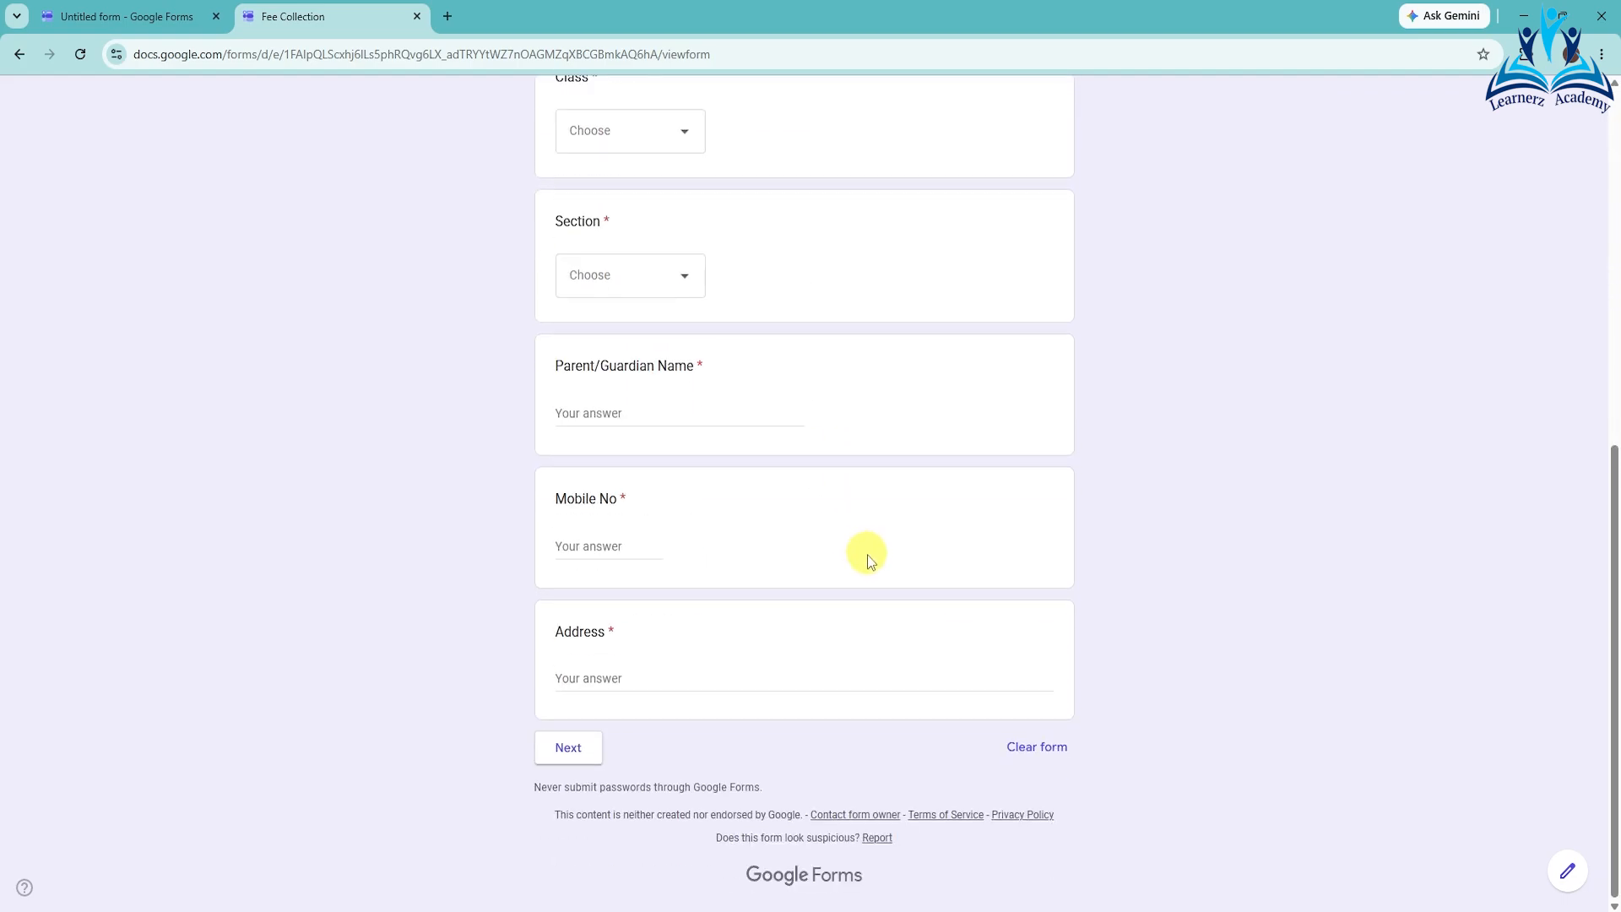
pyautogui.click(568, 748)
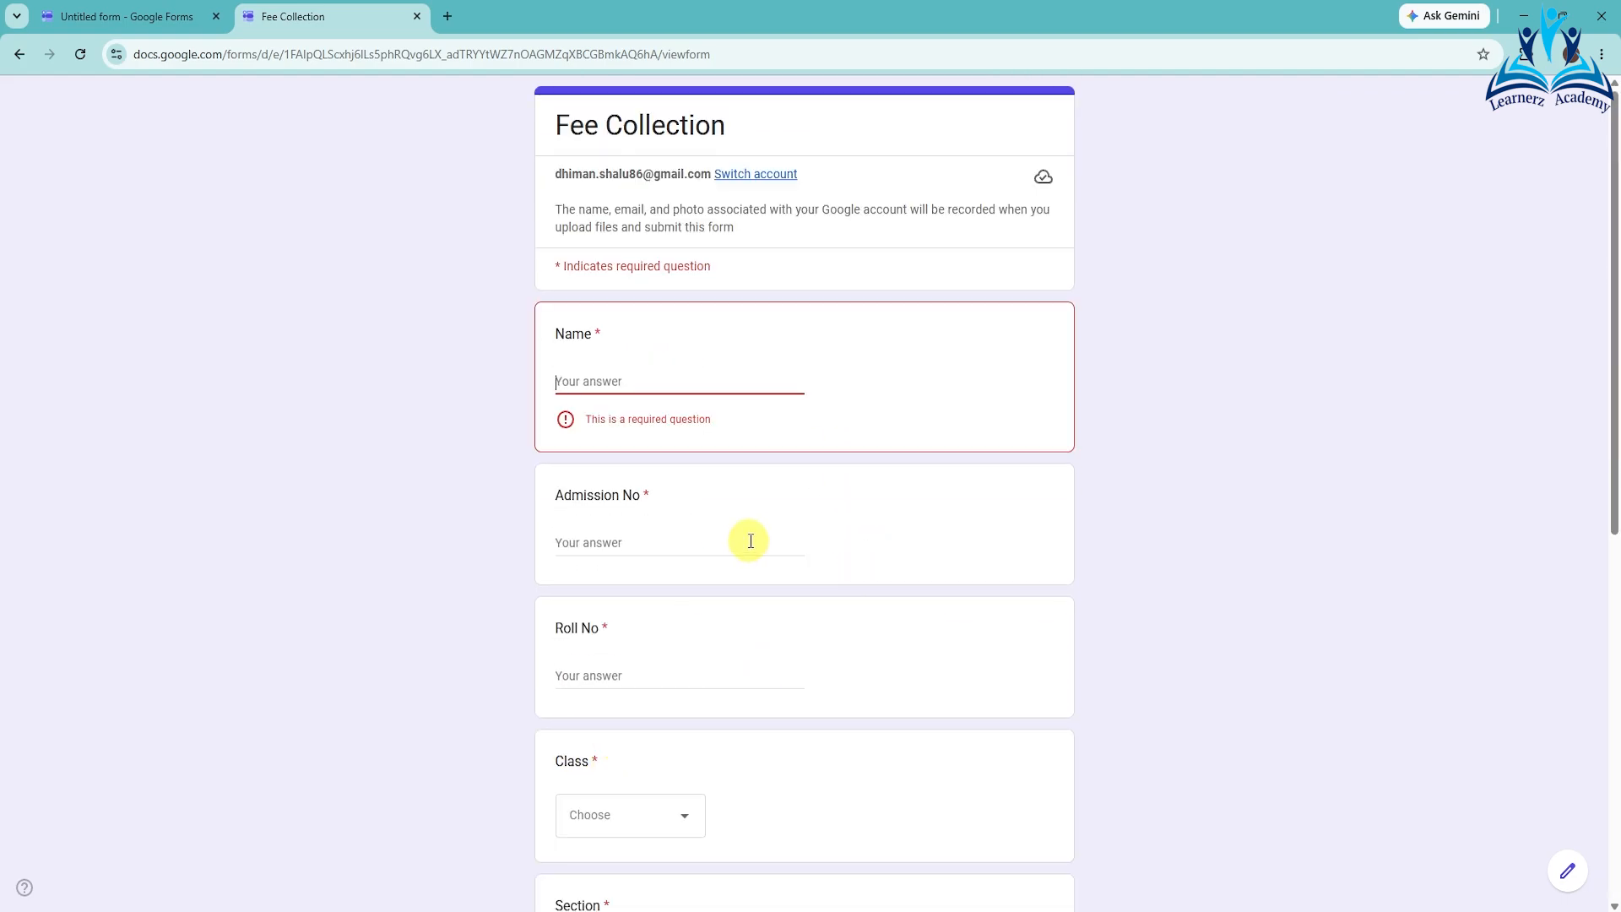
# - Return to the form editor and open the confirmation message for editing in the form's presentation settings
pyautogui.click(142, 16)
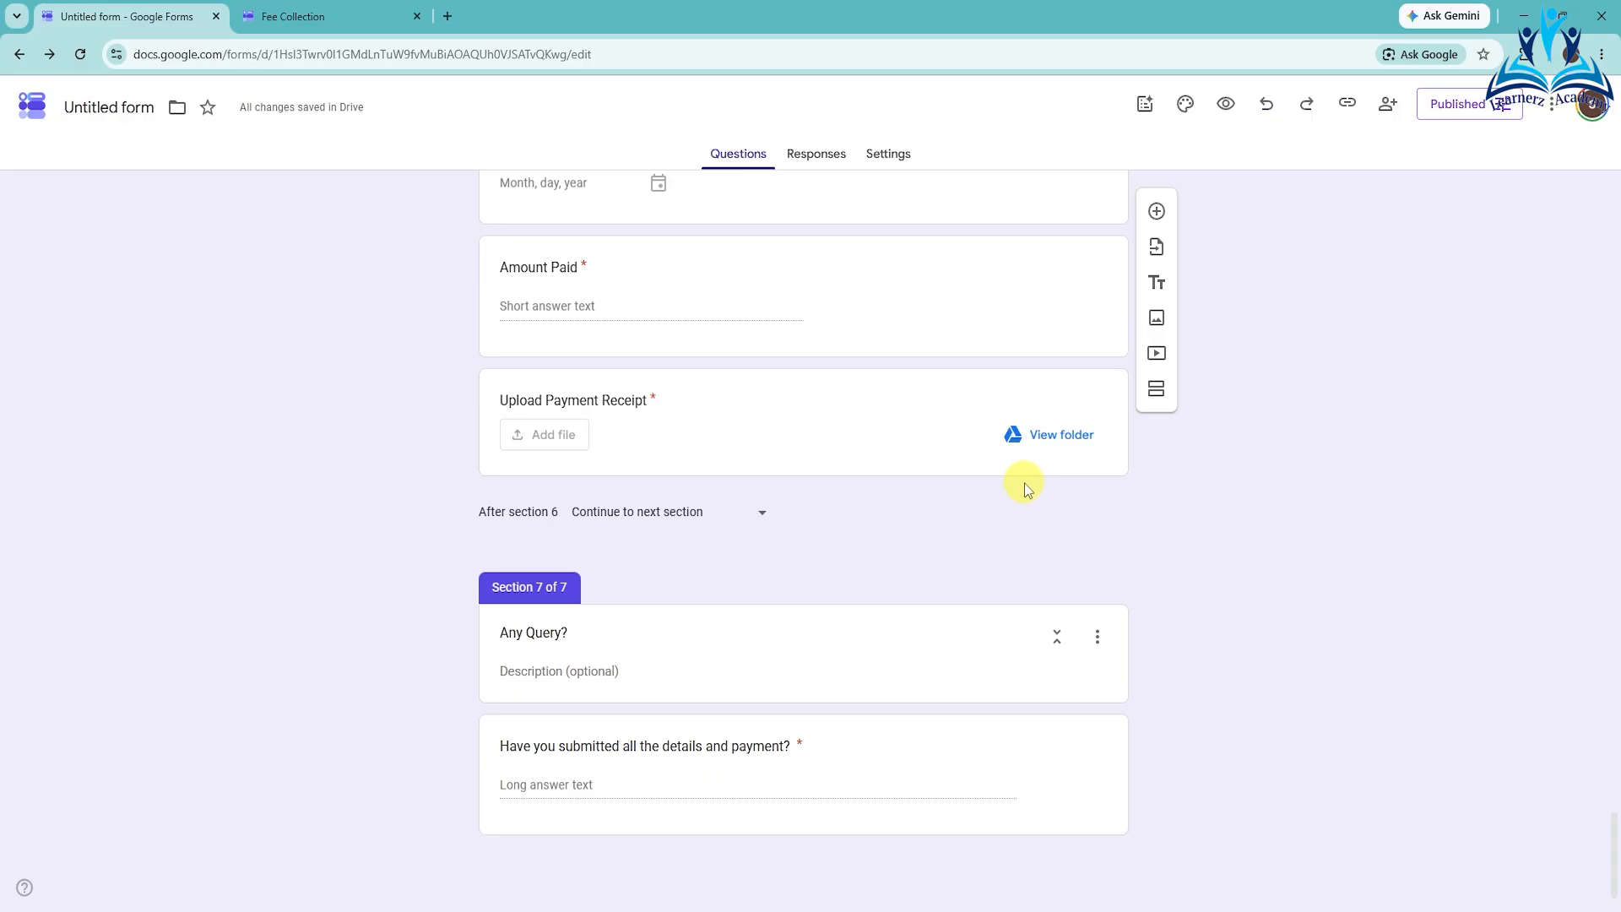
pyautogui.click(891, 171)
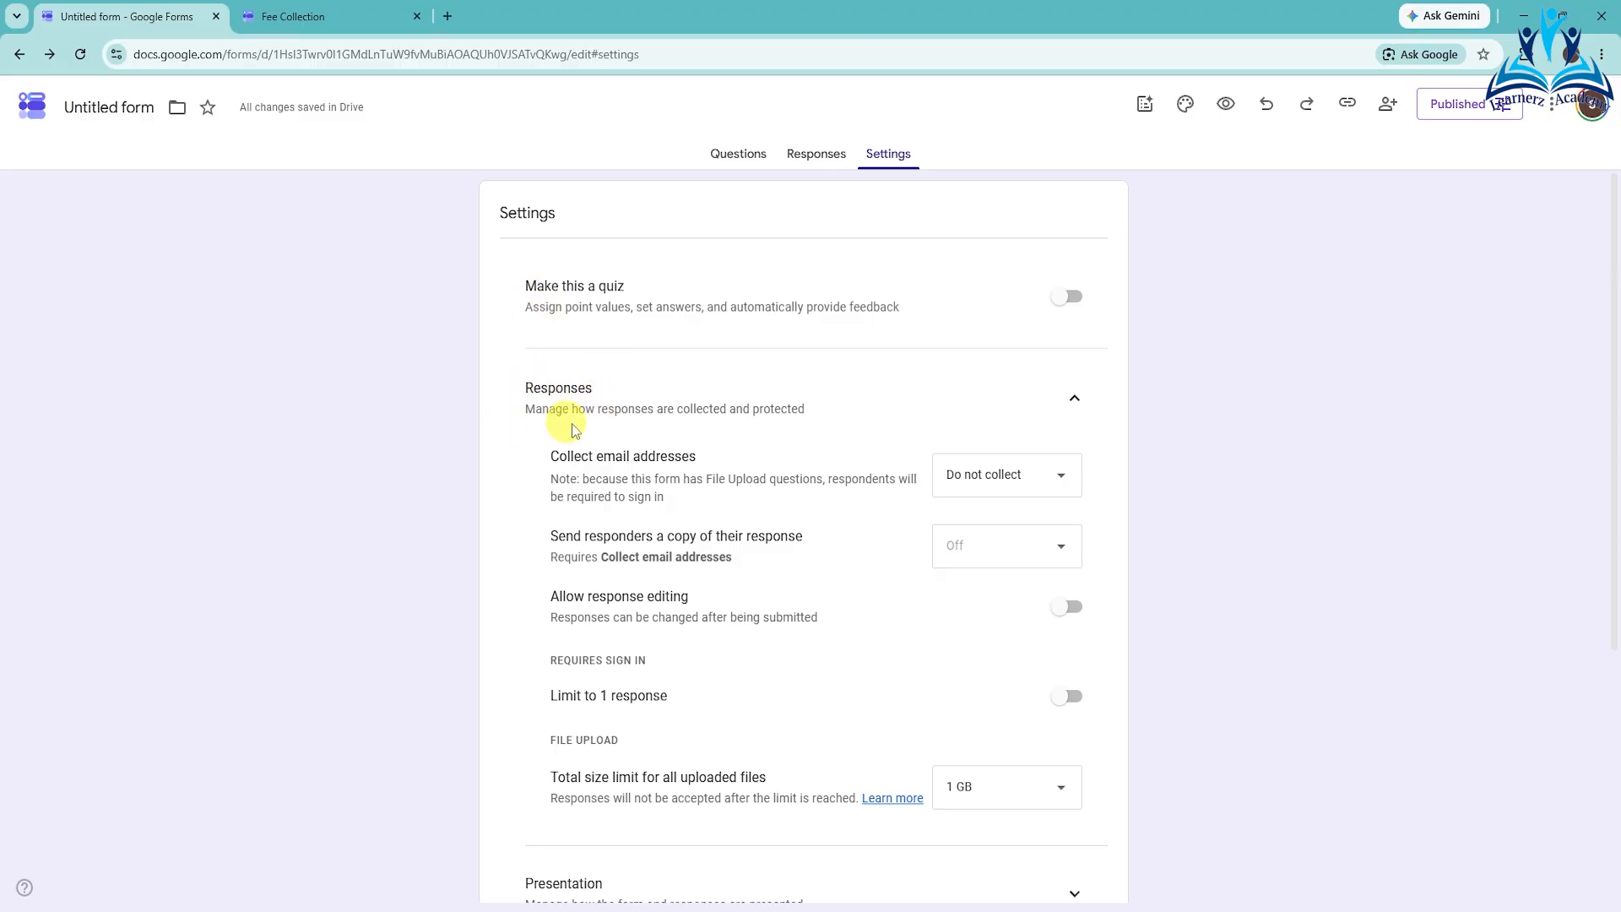
pyautogui.scroll(-3, 790, 617)
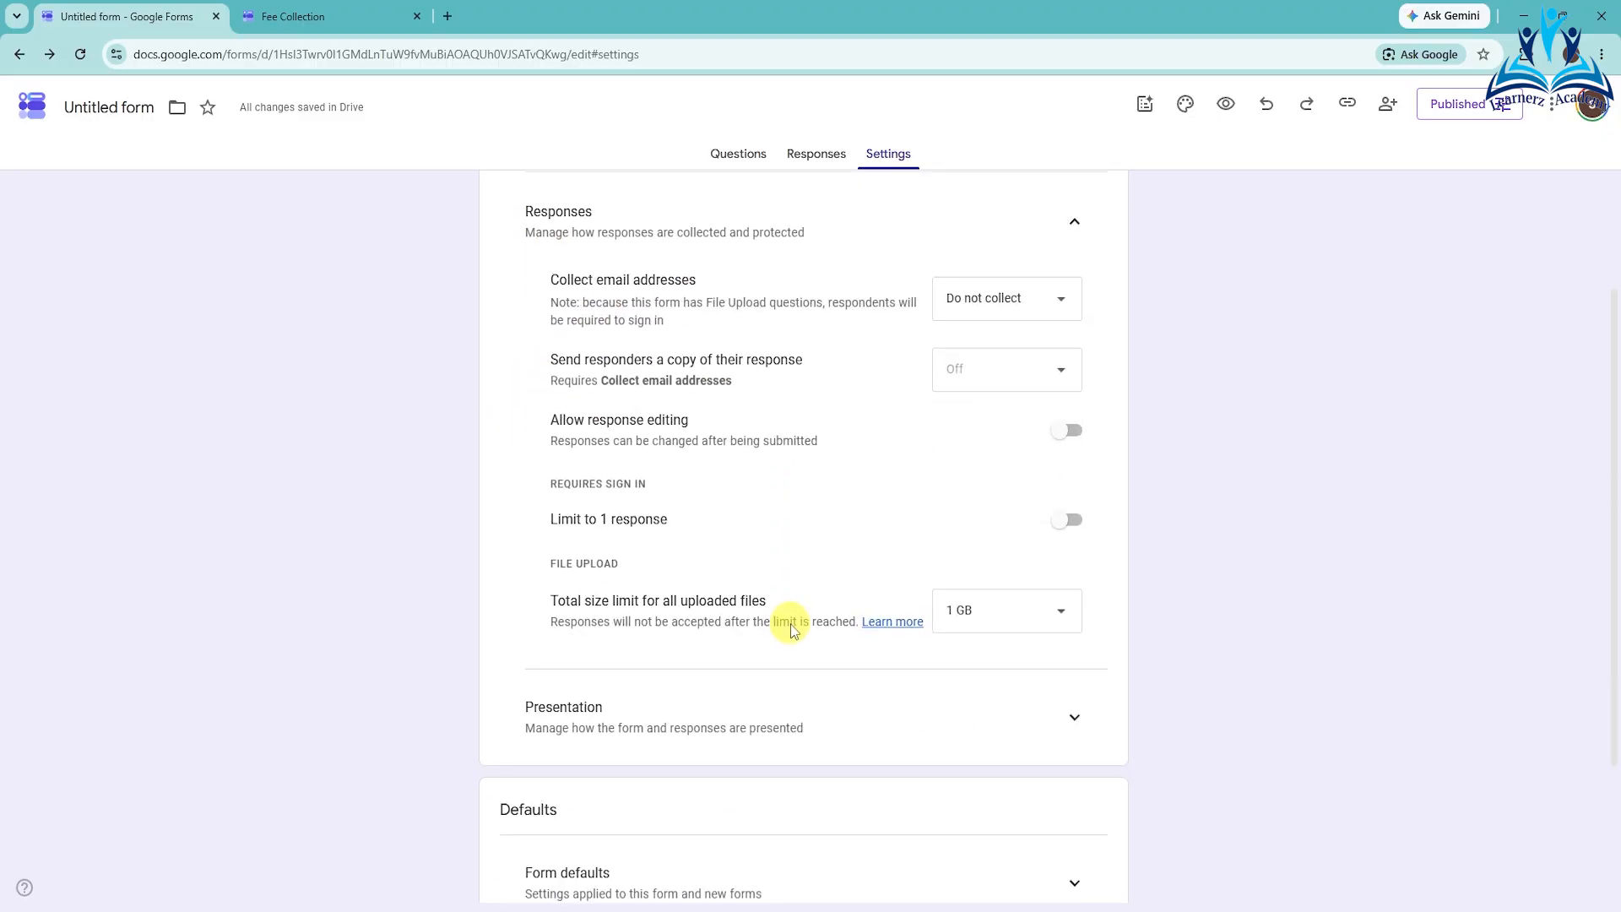
pyautogui.click(1074, 640)
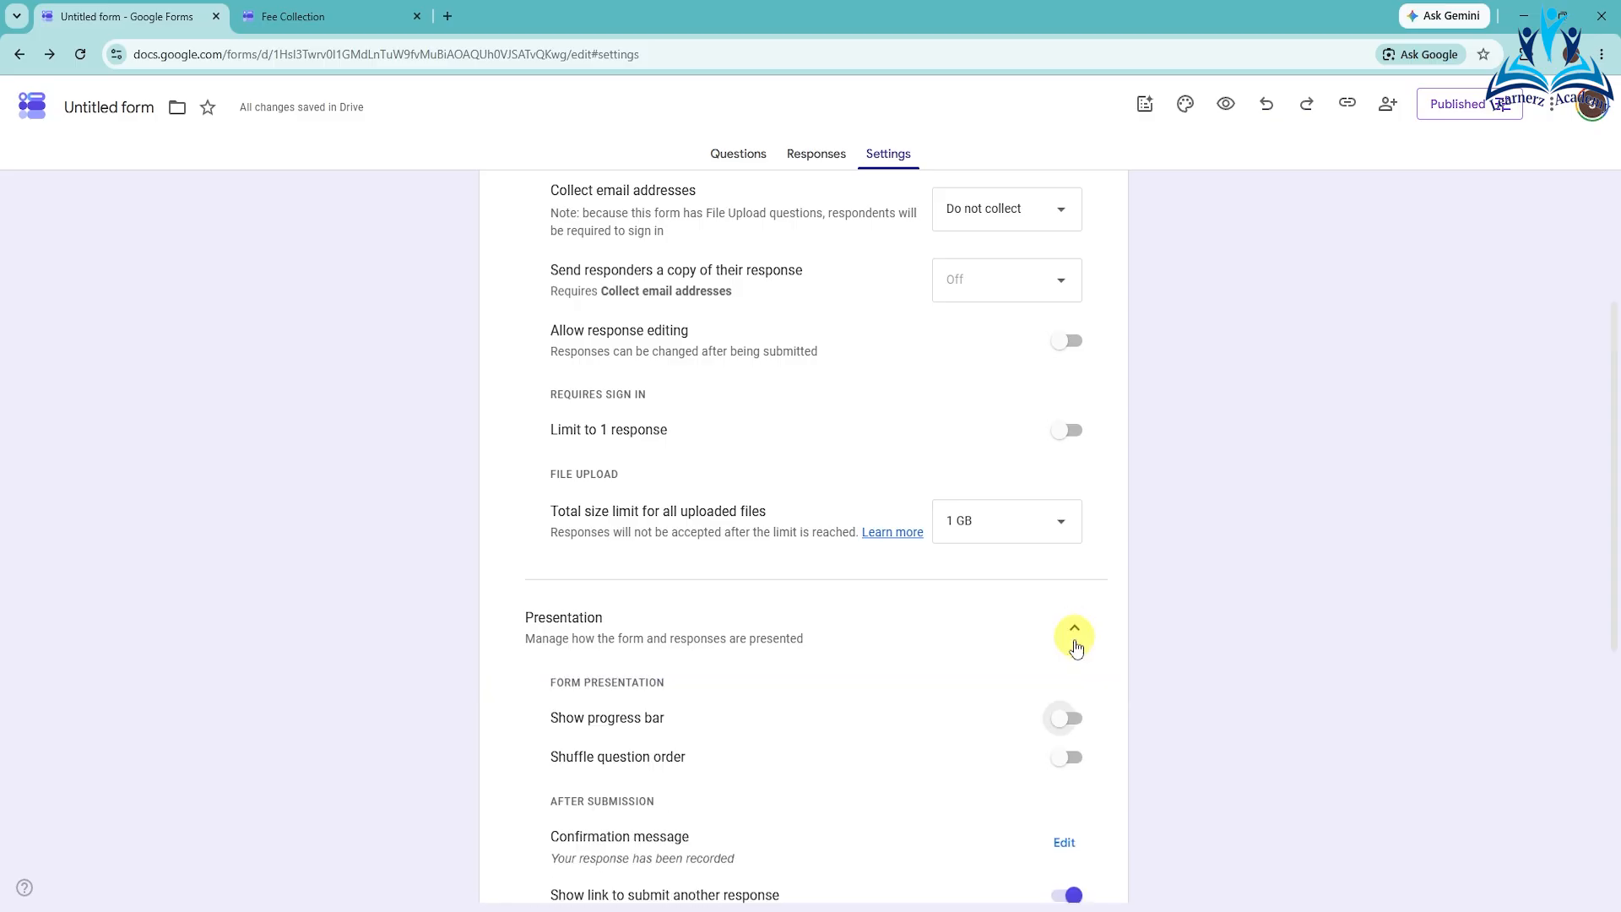
pyautogui.scroll(-1, 849, 682)
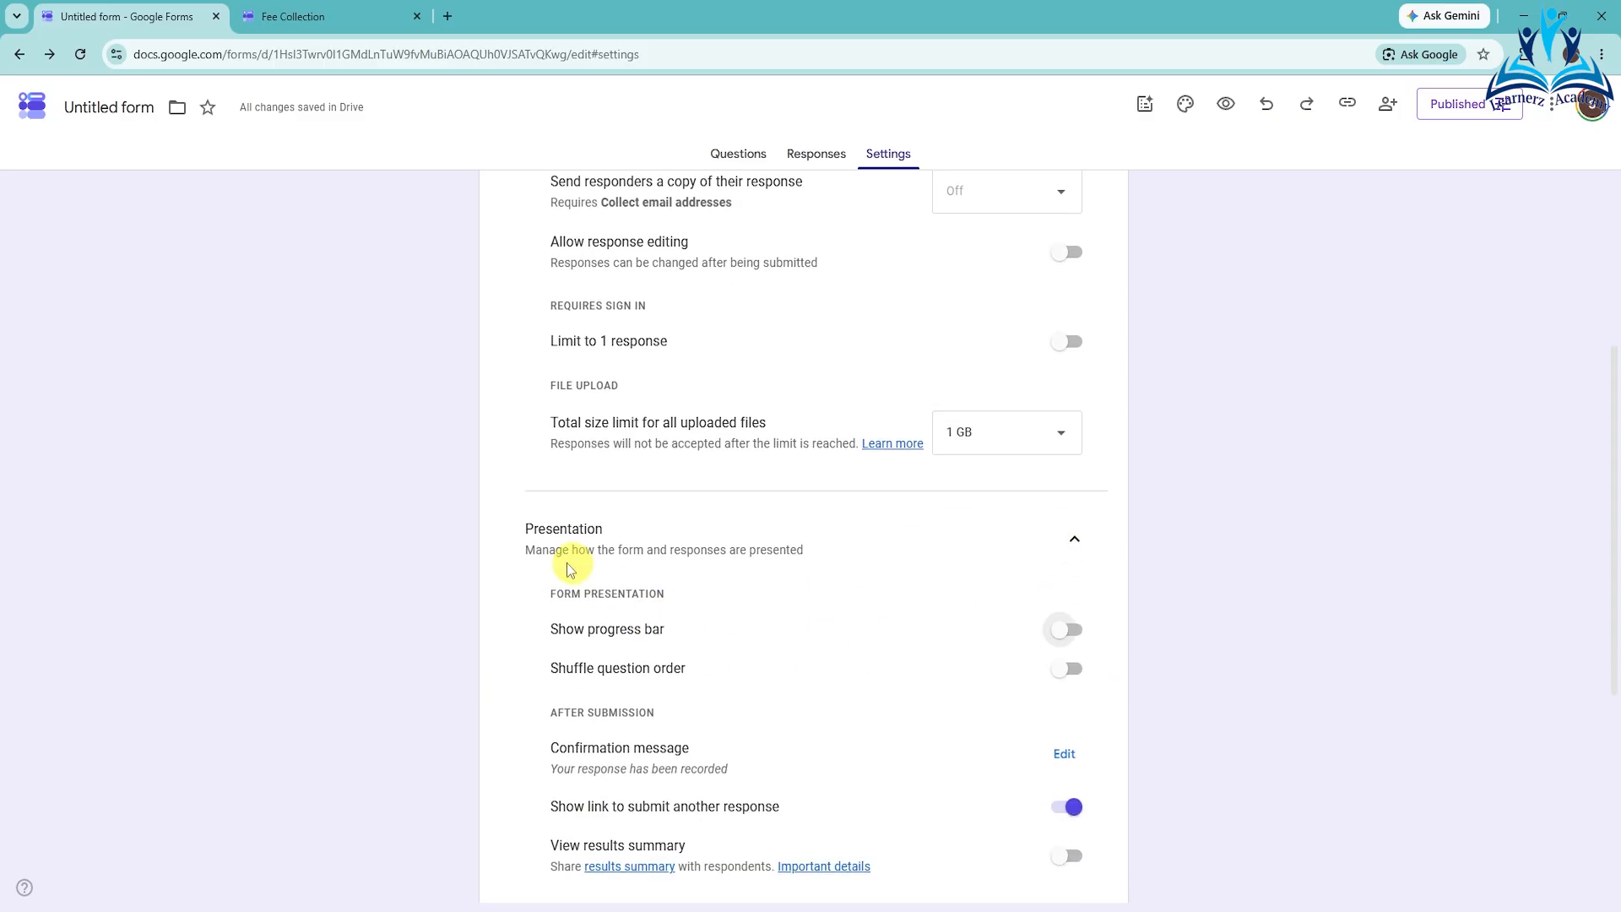
pyautogui.scroll(-2, 638, 625)
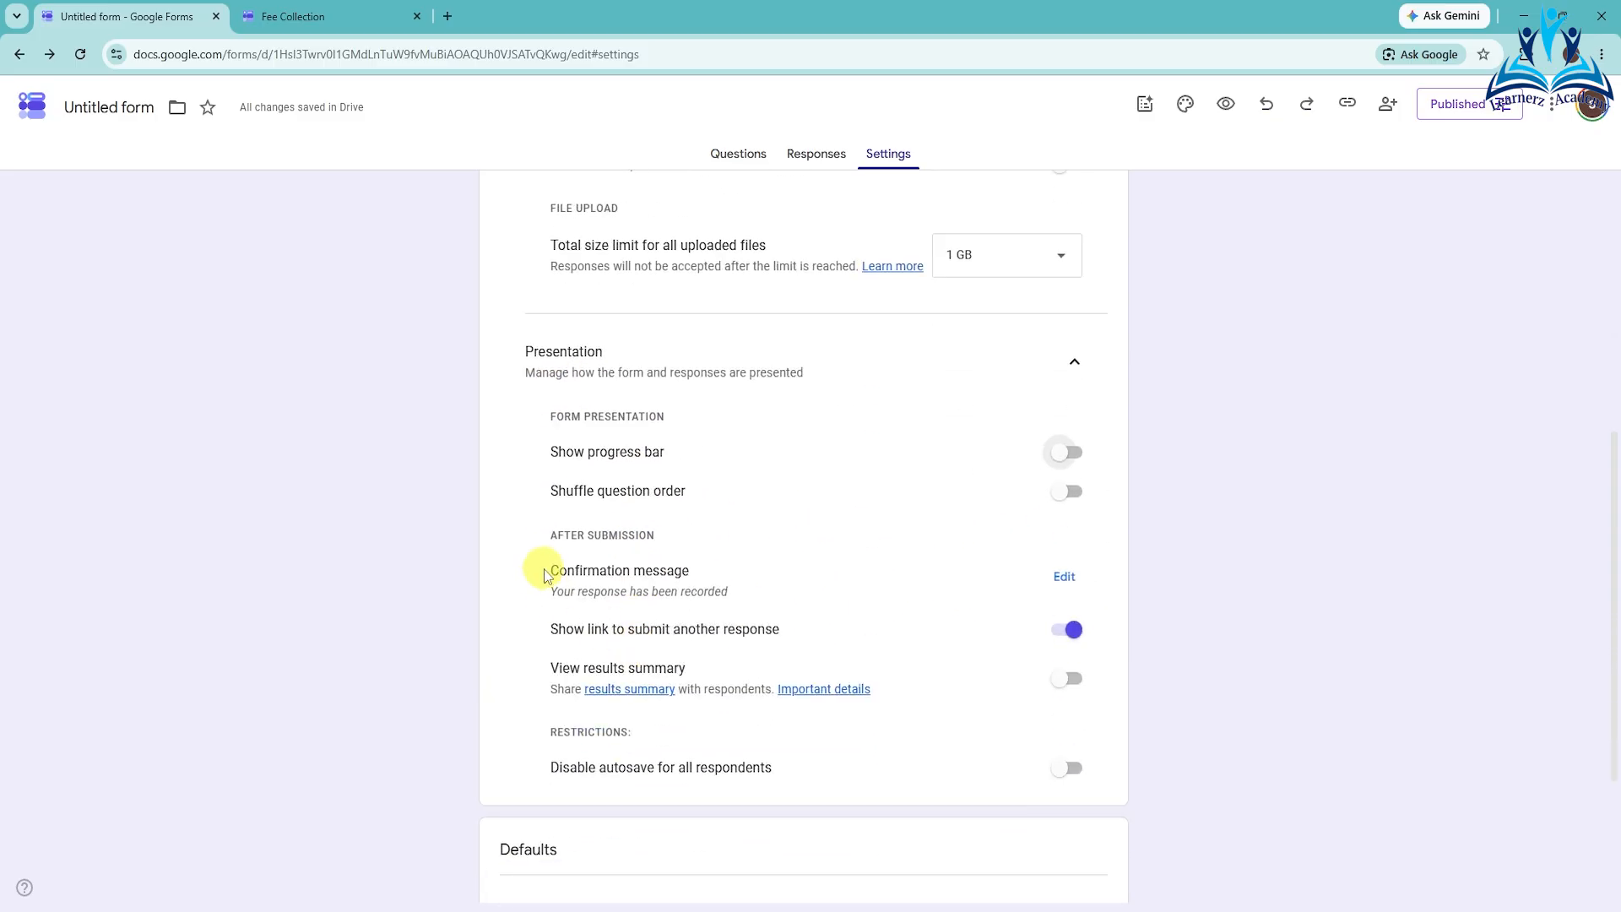
pyautogui.moveTo(549, 570); pyautogui.dragTo(678, 571)
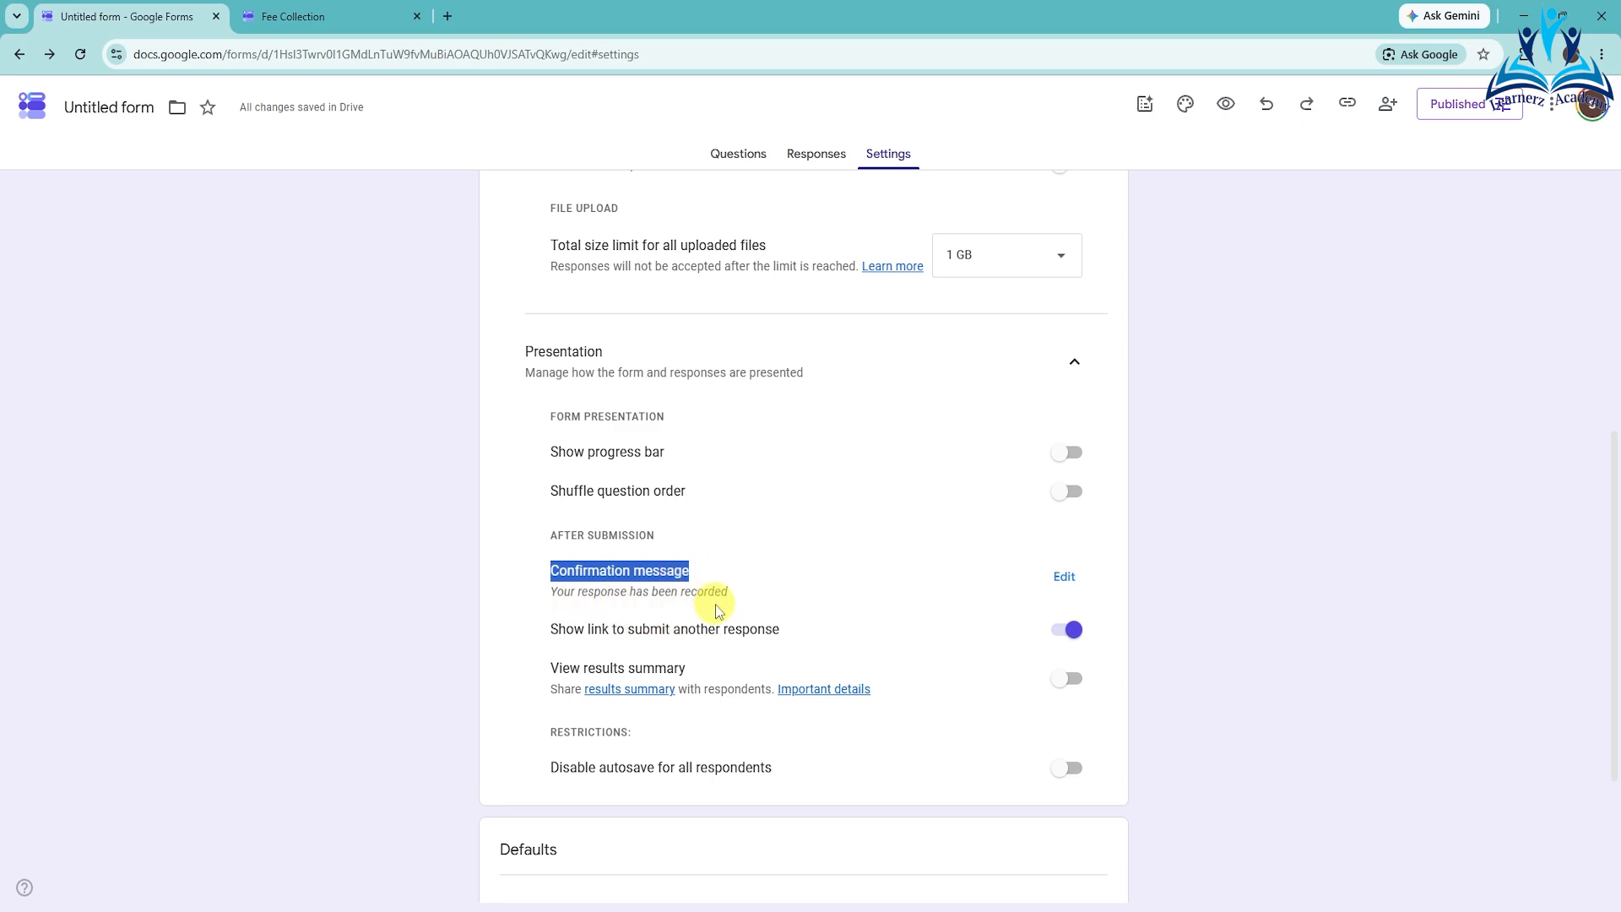
pyautogui.click(1066, 583)
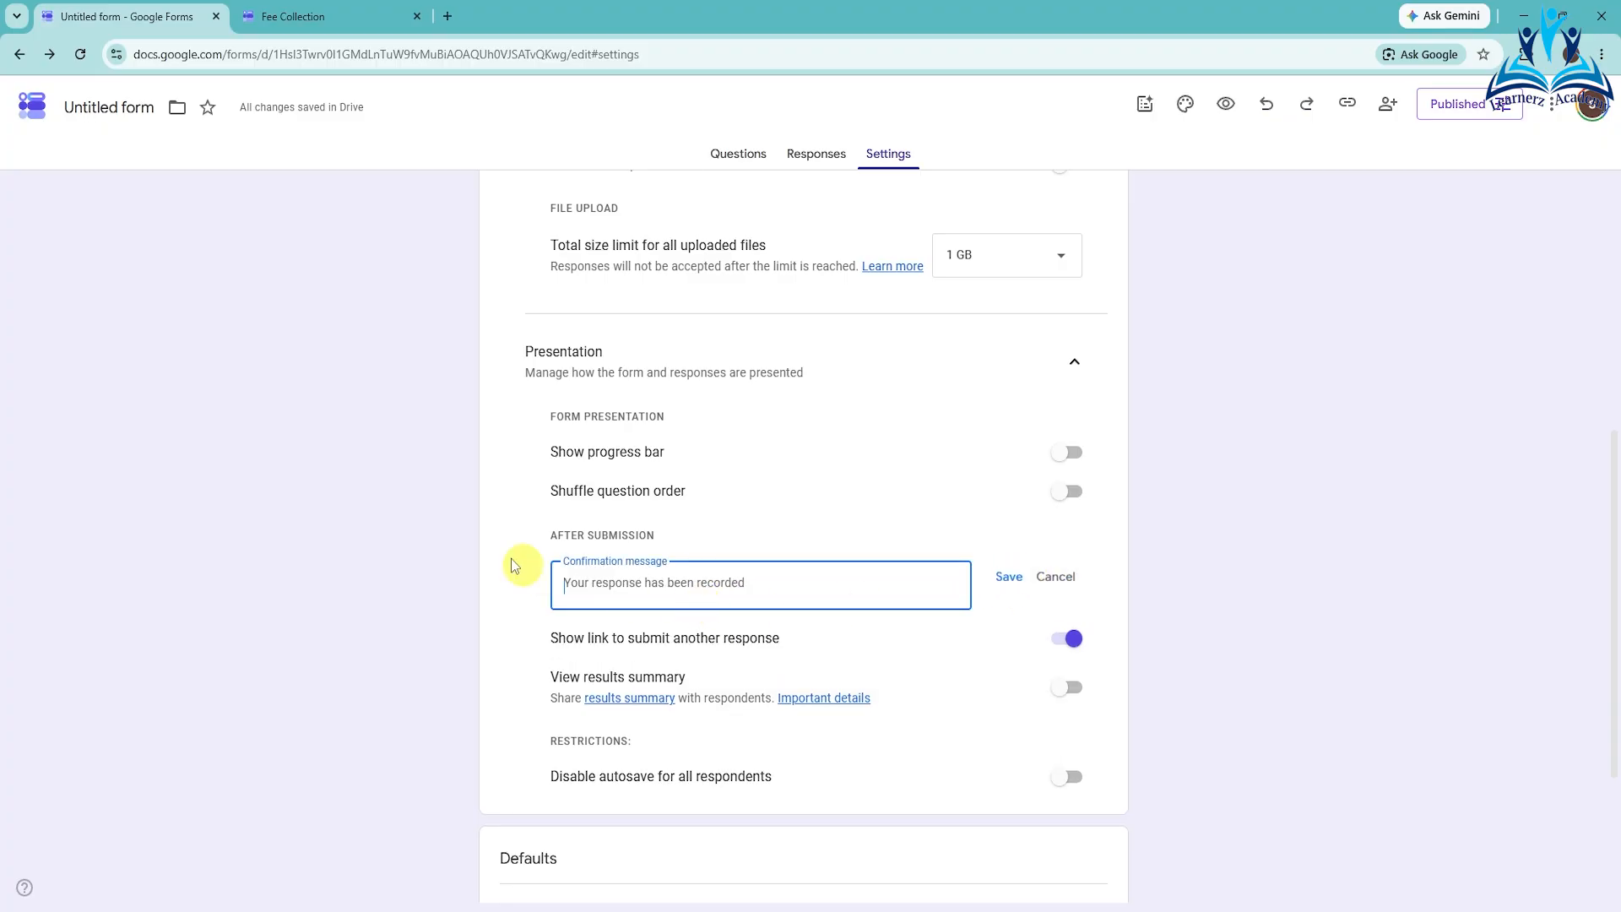
# - Save "I confirm that the payment has been successfully made and the information provided is accurate." from the Word document as the confirmation message
pyautogui.click(1078, 907)
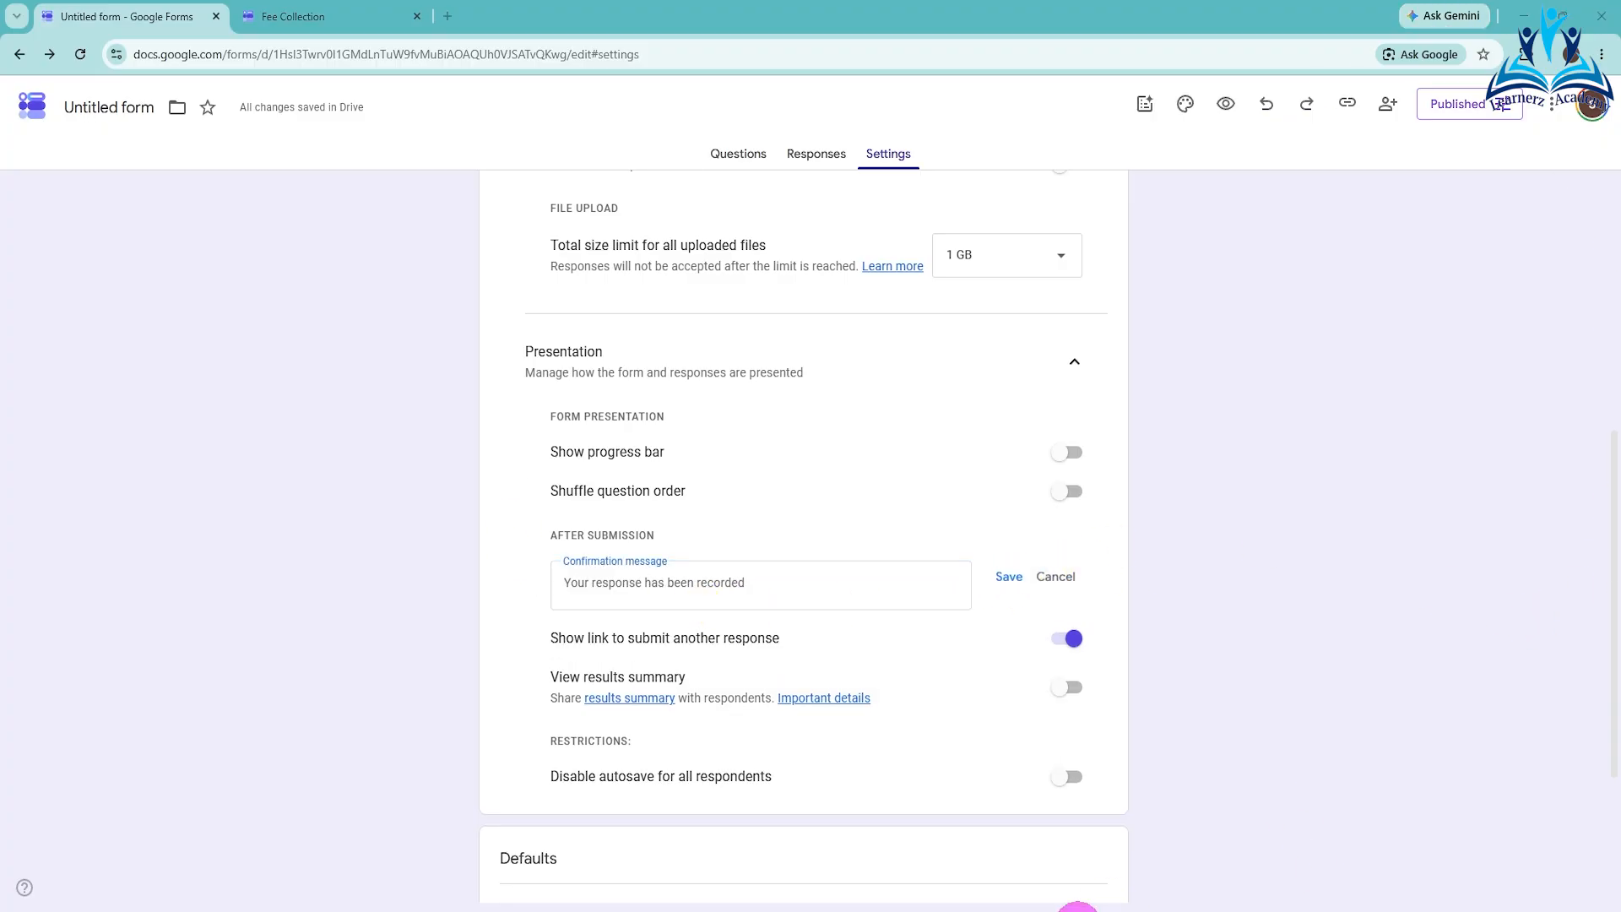
pyautogui.scroll(-5, 1290, 712)
pyautogui.scroll(-5, 1292, 702)
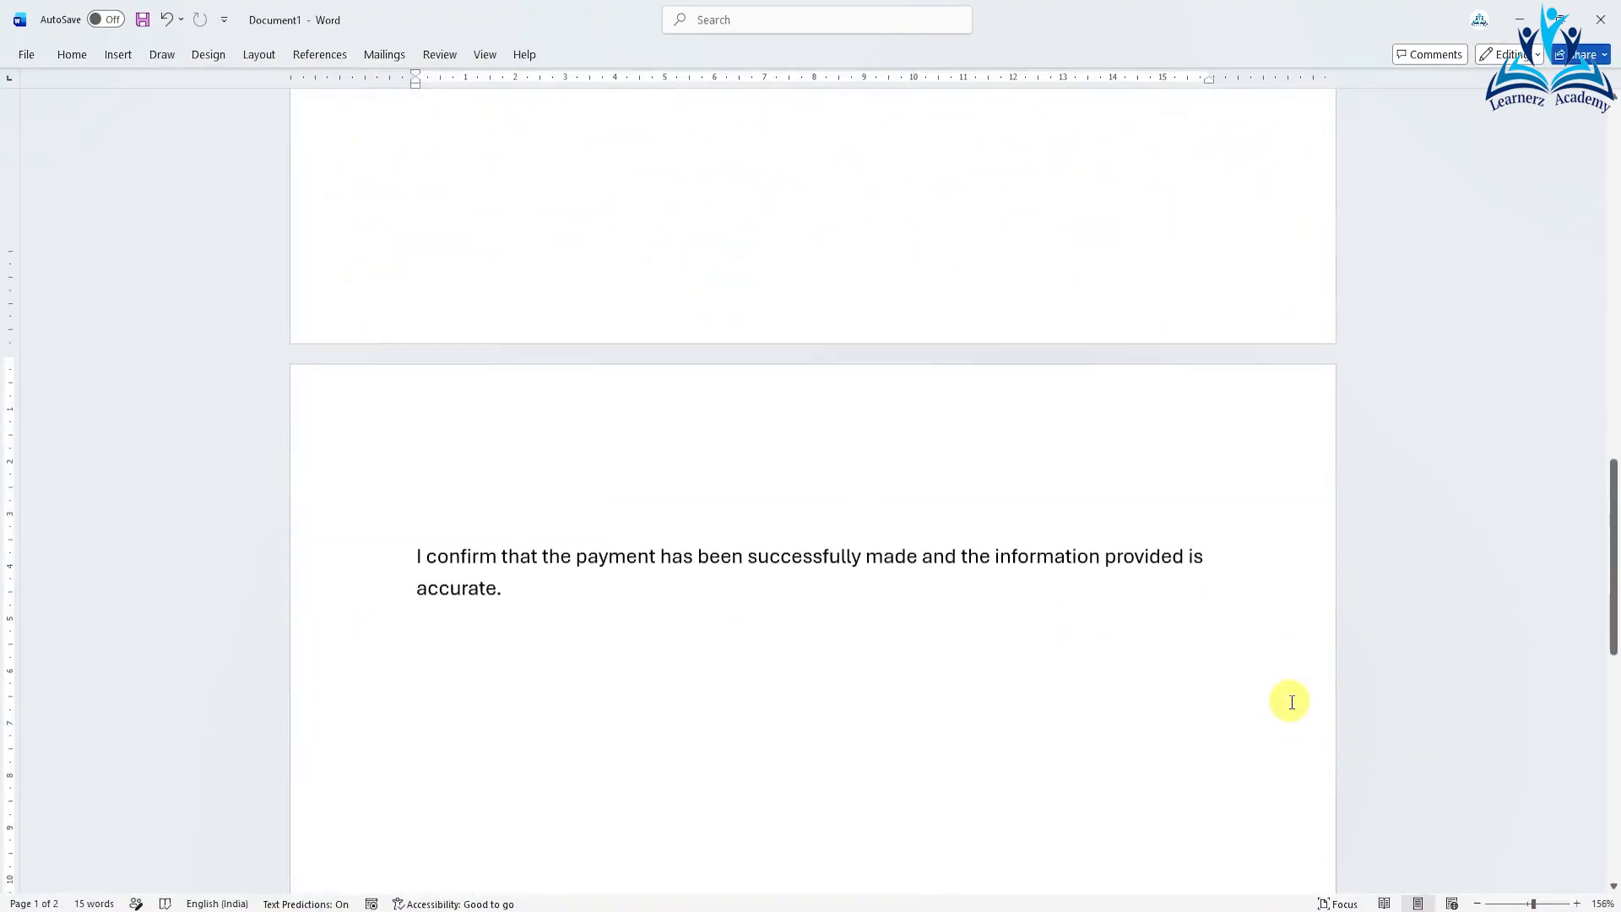
pyautogui.moveTo(514, 459); pyautogui.dragTo(393, 400)
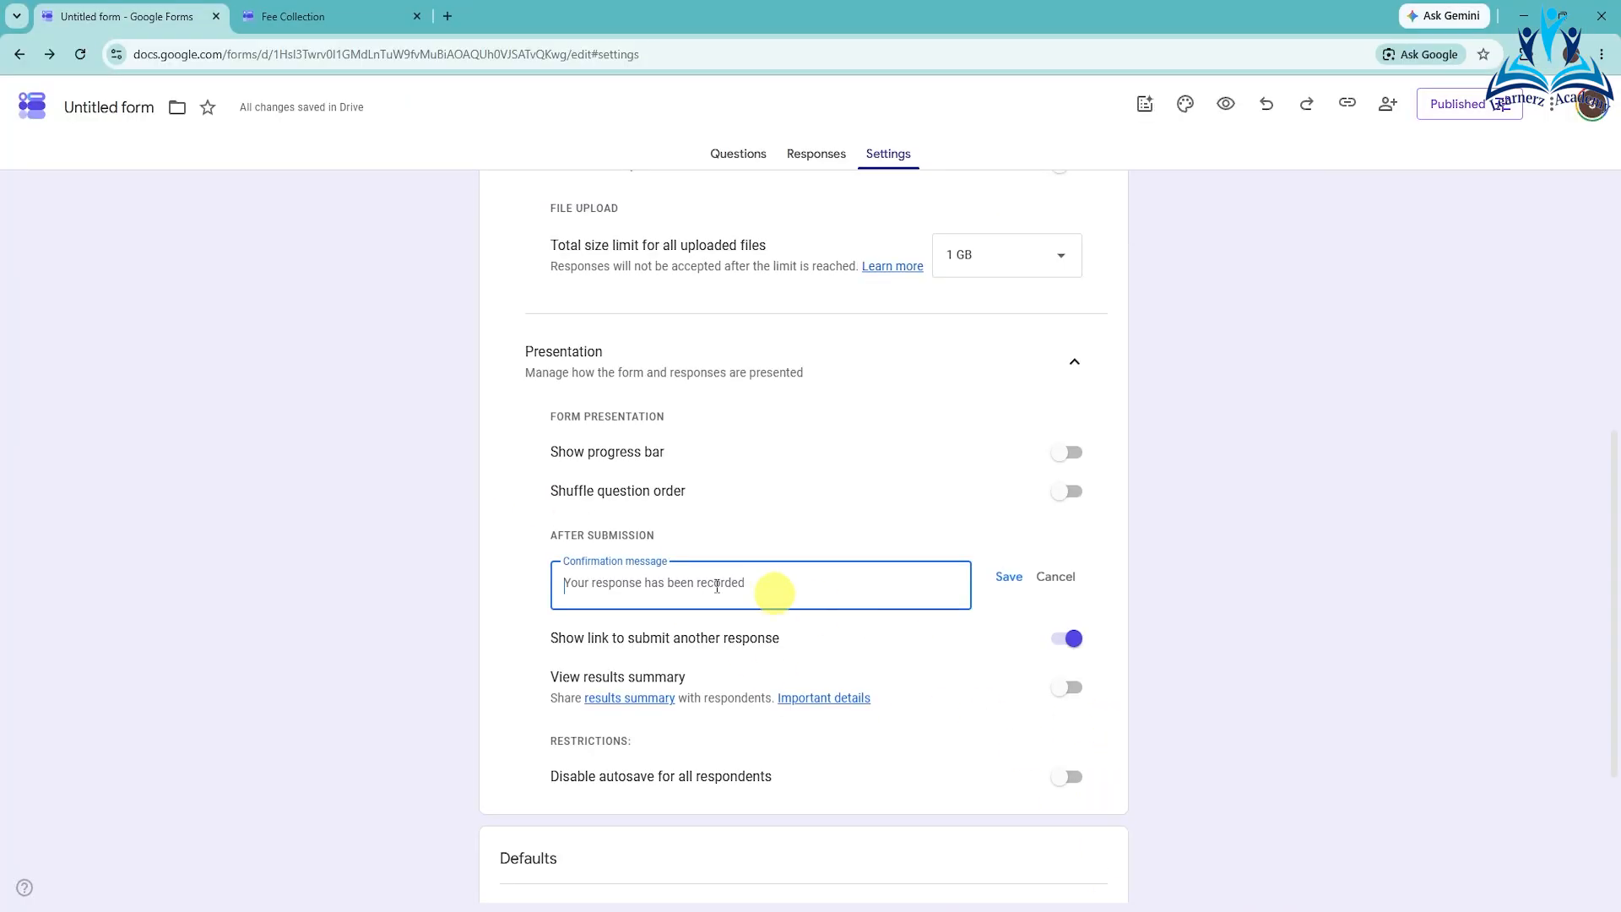
pyautogui.hotkey('ctrl', 'v')
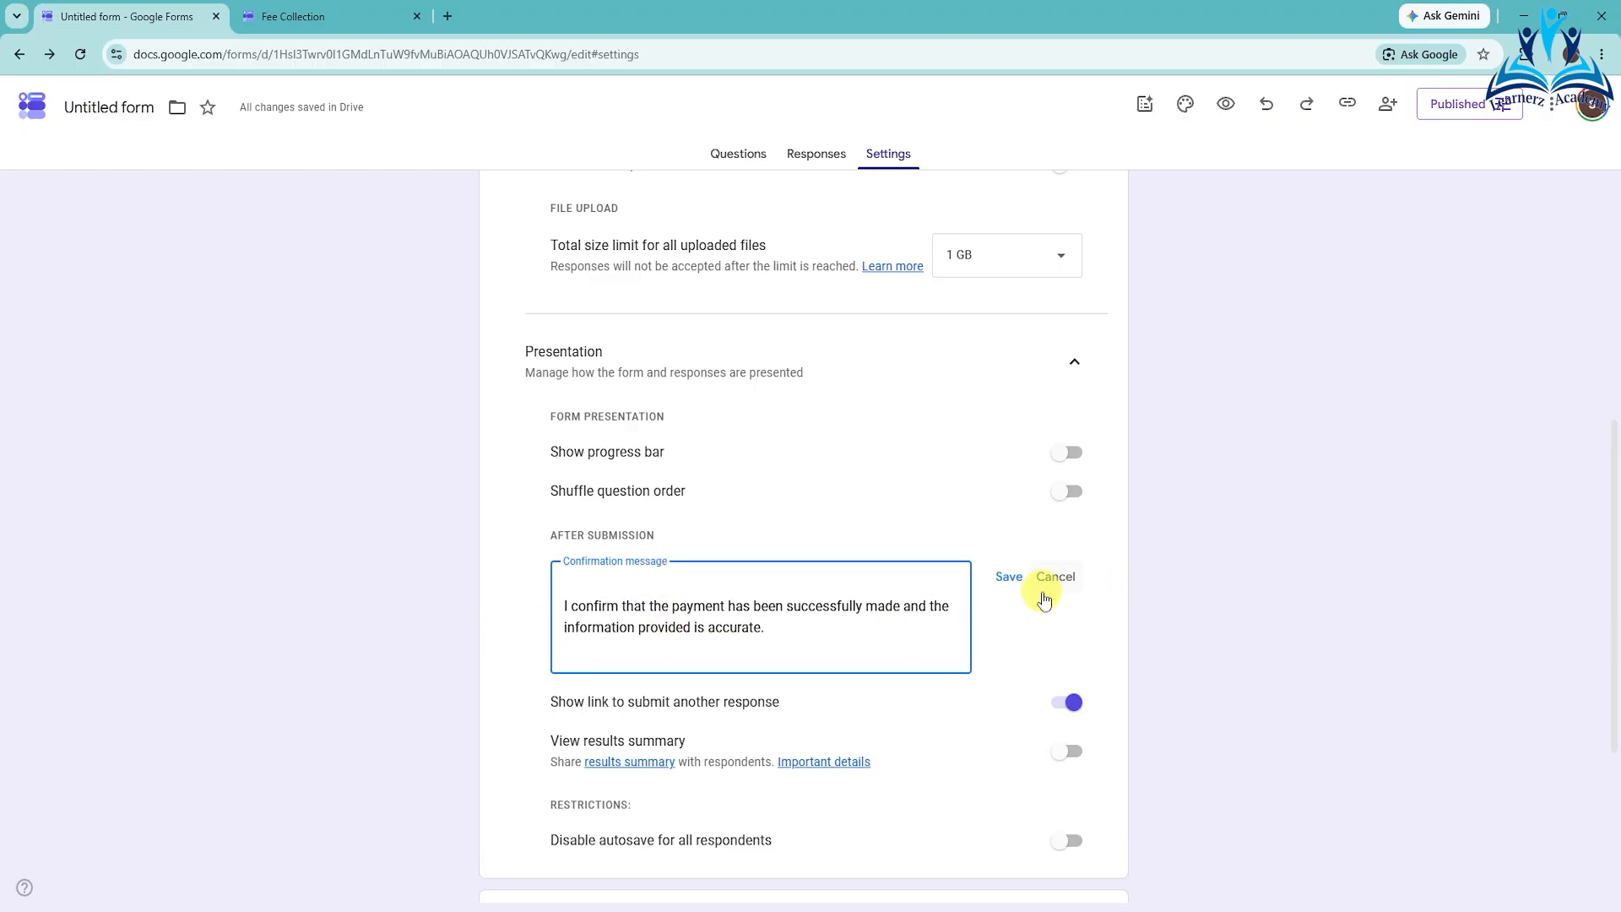
pyautogui.click(1009, 577)
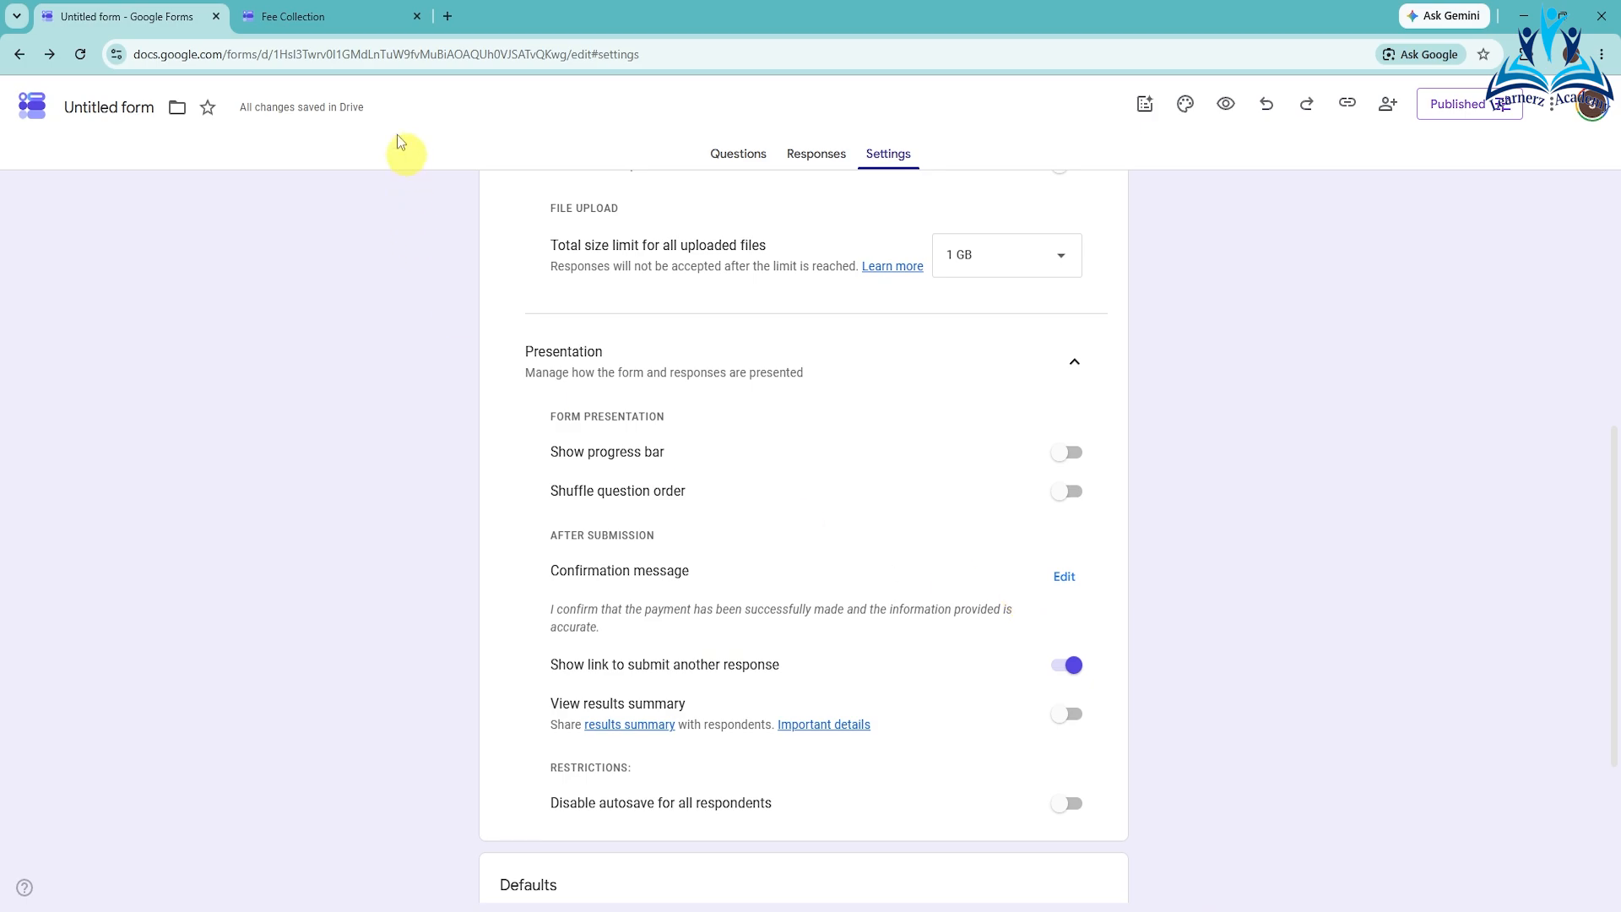
# - Return to the published Fee Collection form and fill in the student's name, admission number and roll number
pyautogui.click(342, 17)
pyautogui.scroll(-8, 824, 450)
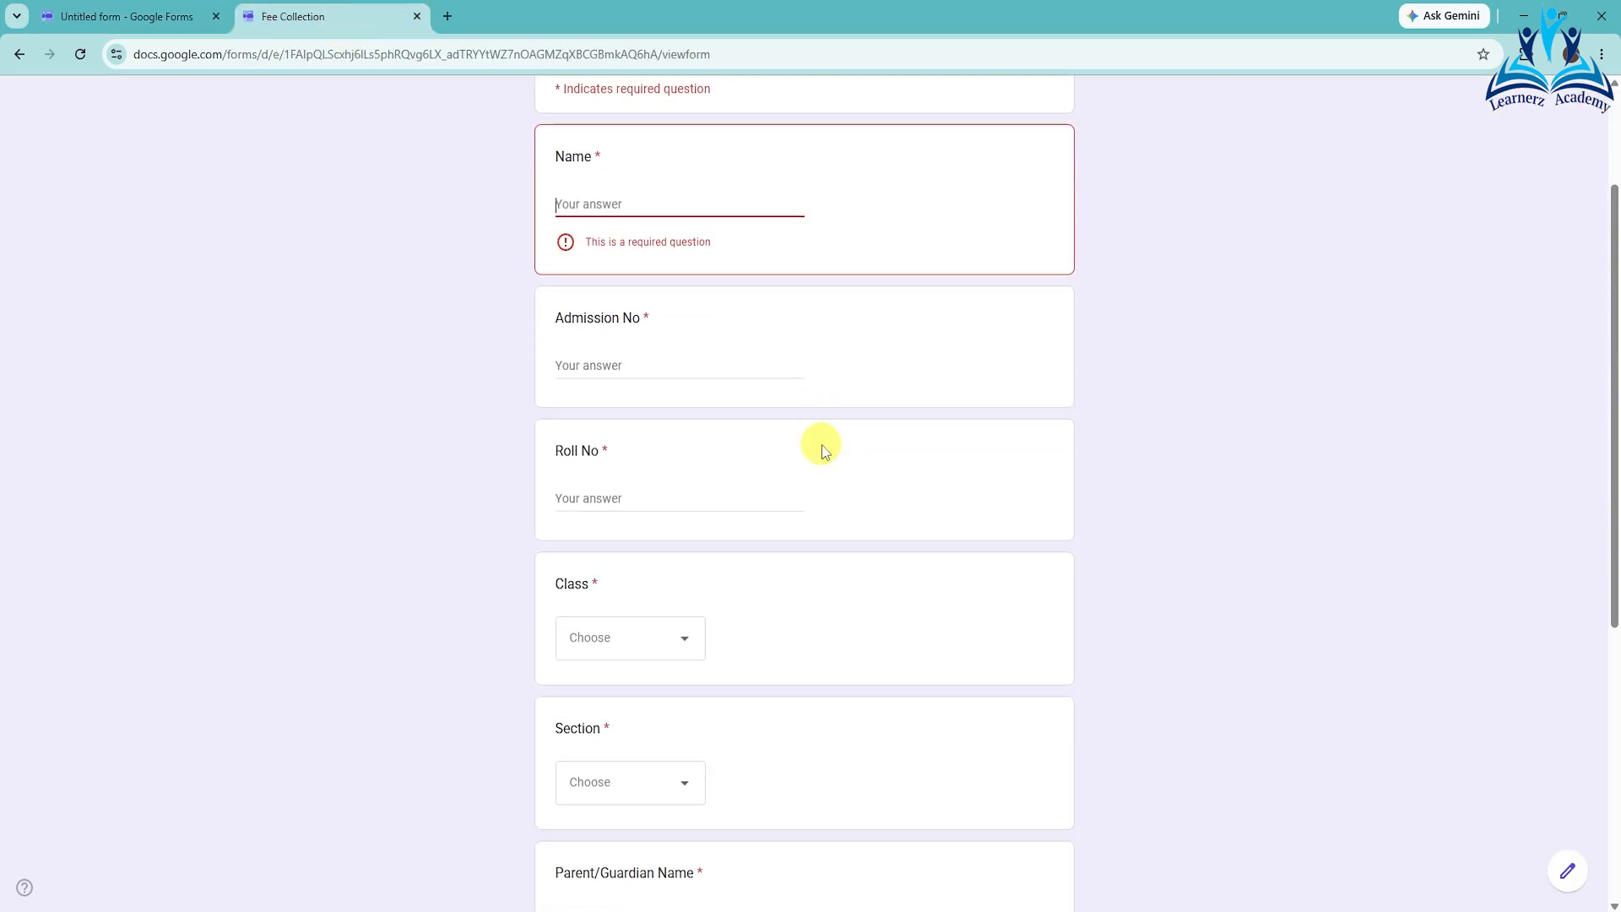
pyautogui.scroll(8, 823, 450)
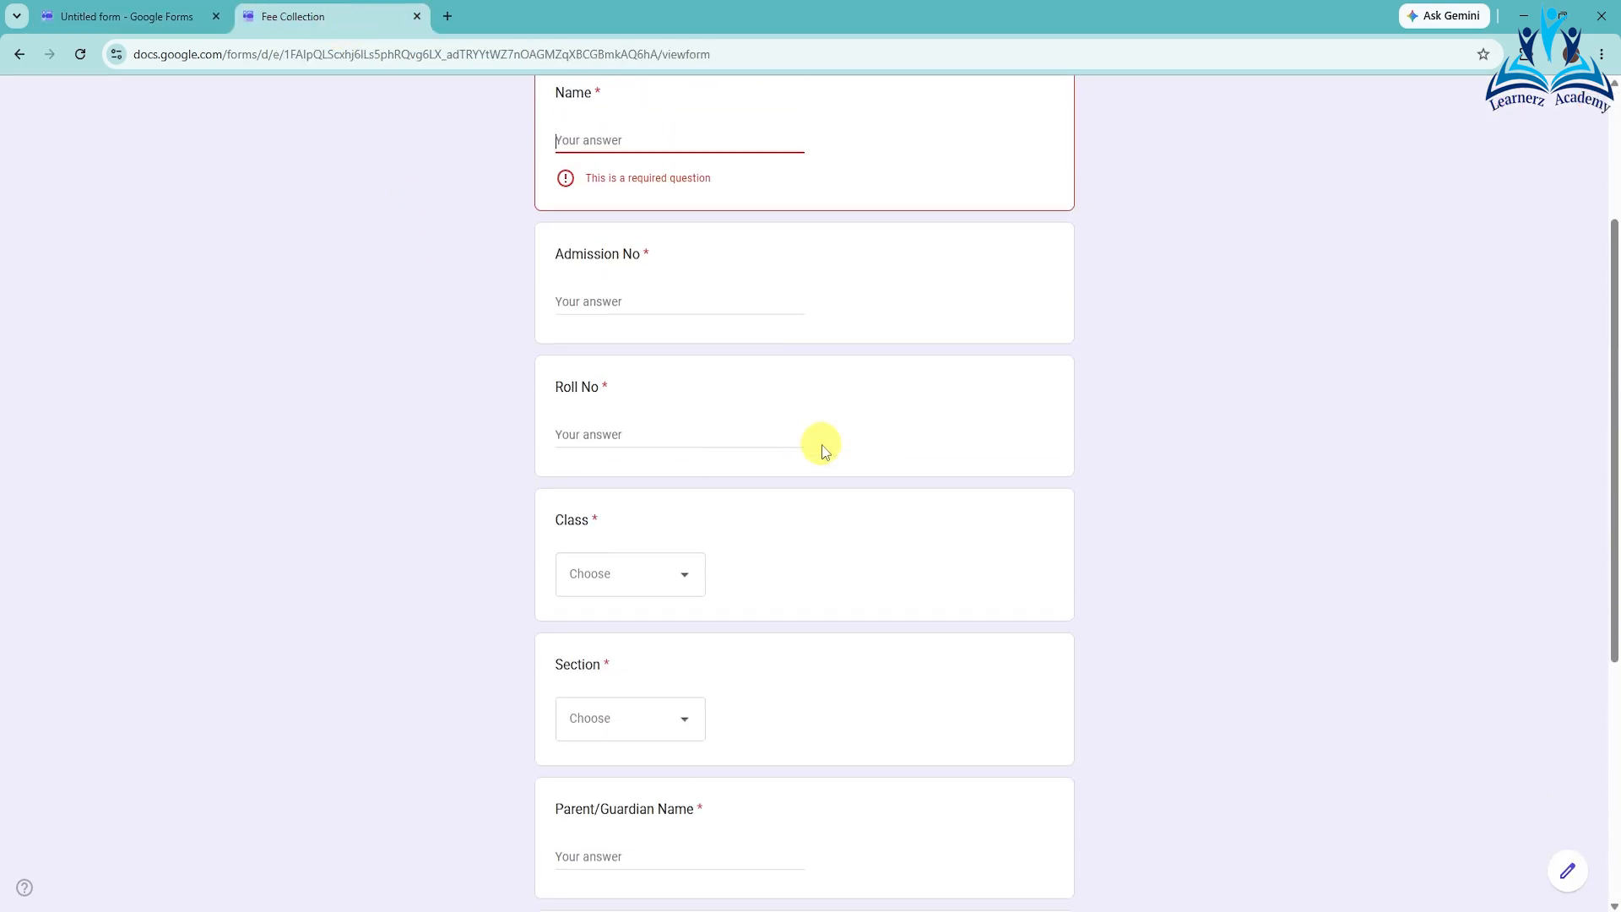
pyautogui.click(574, 316)
pyautogui.write('s')
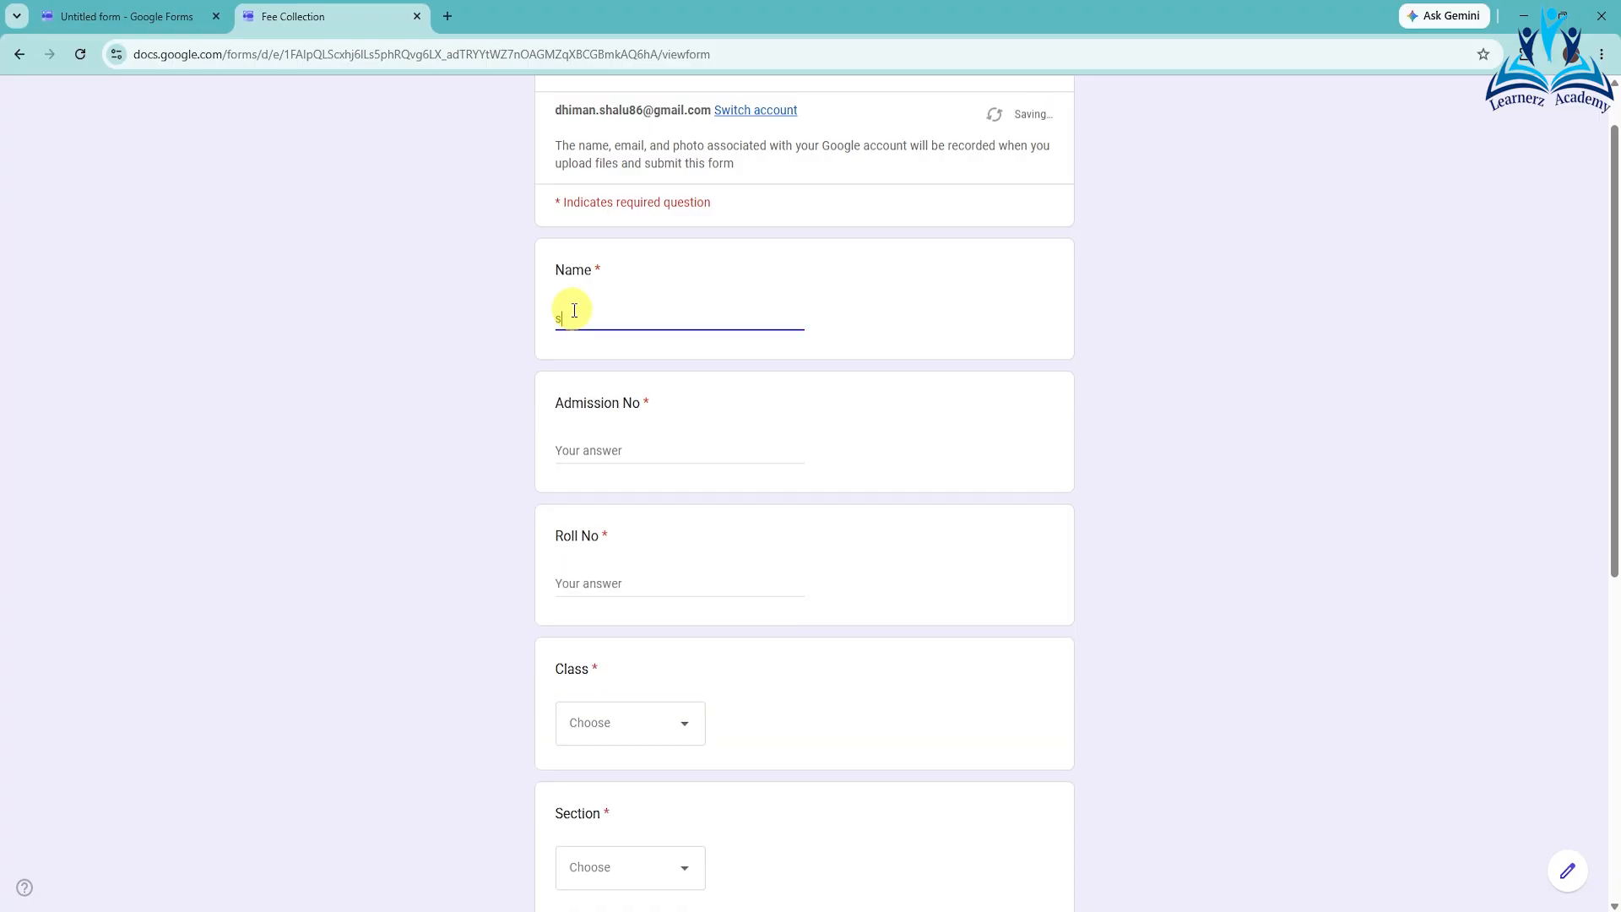
pyautogui.write('fg')
pyautogui.click(600, 448)
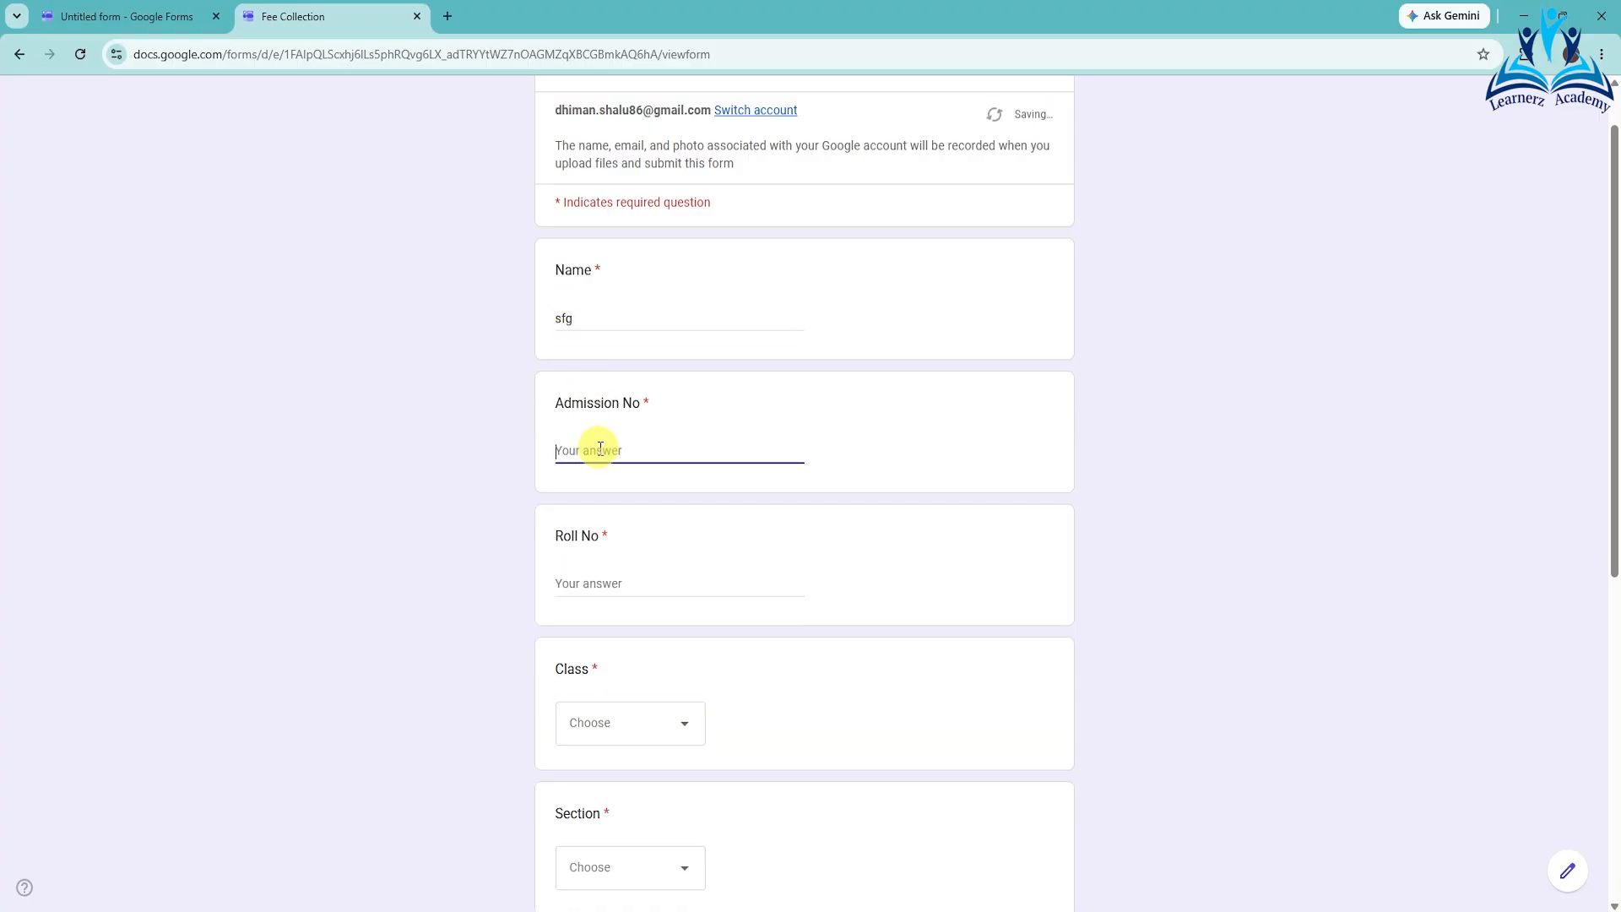
pyautogui.write('34')
pyautogui.click(608, 583)
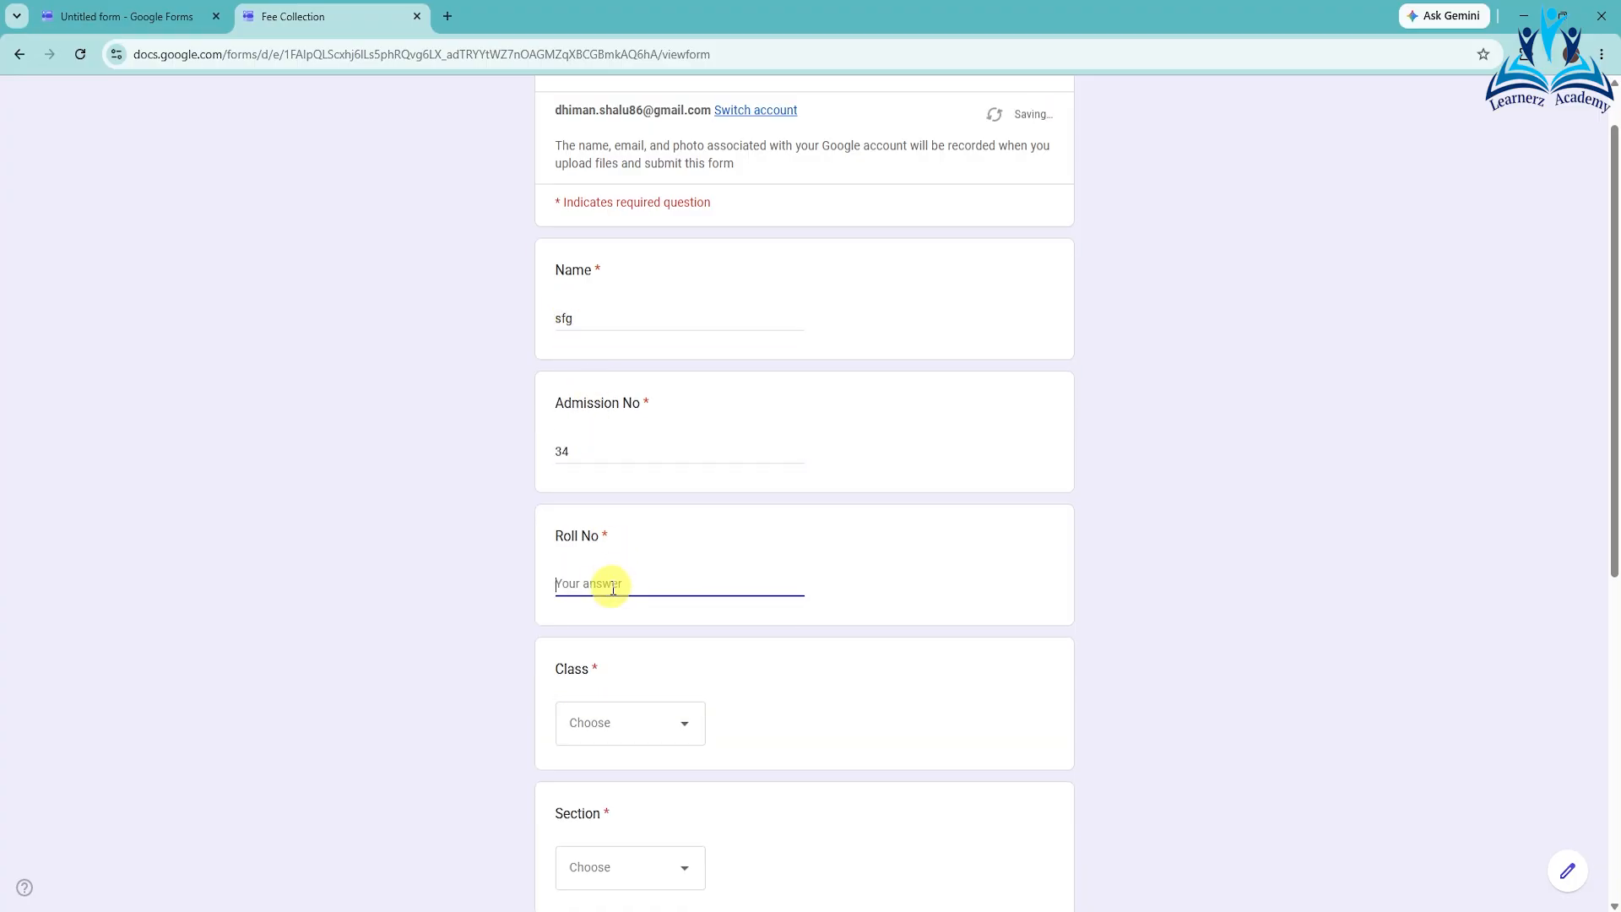
pyautogui.write('3')
# - Choose class 2 and section B for the student
pyautogui.click(601, 732)
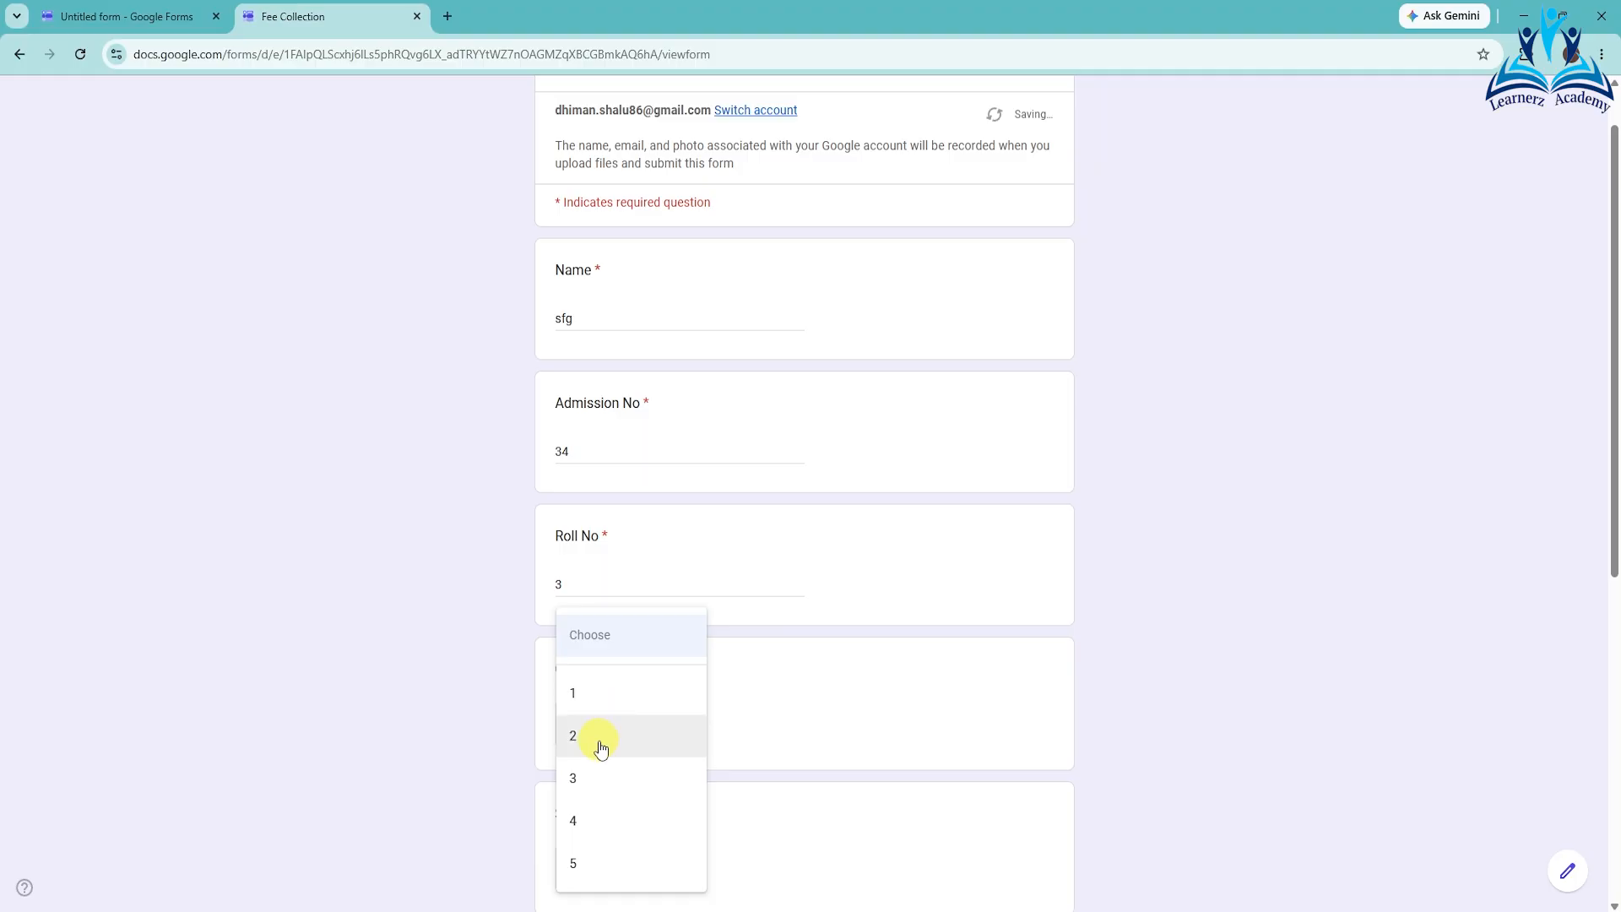
pyautogui.click(601, 740)
pyautogui.scroll(-2, 831, 662)
pyautogui.click(612, 702)
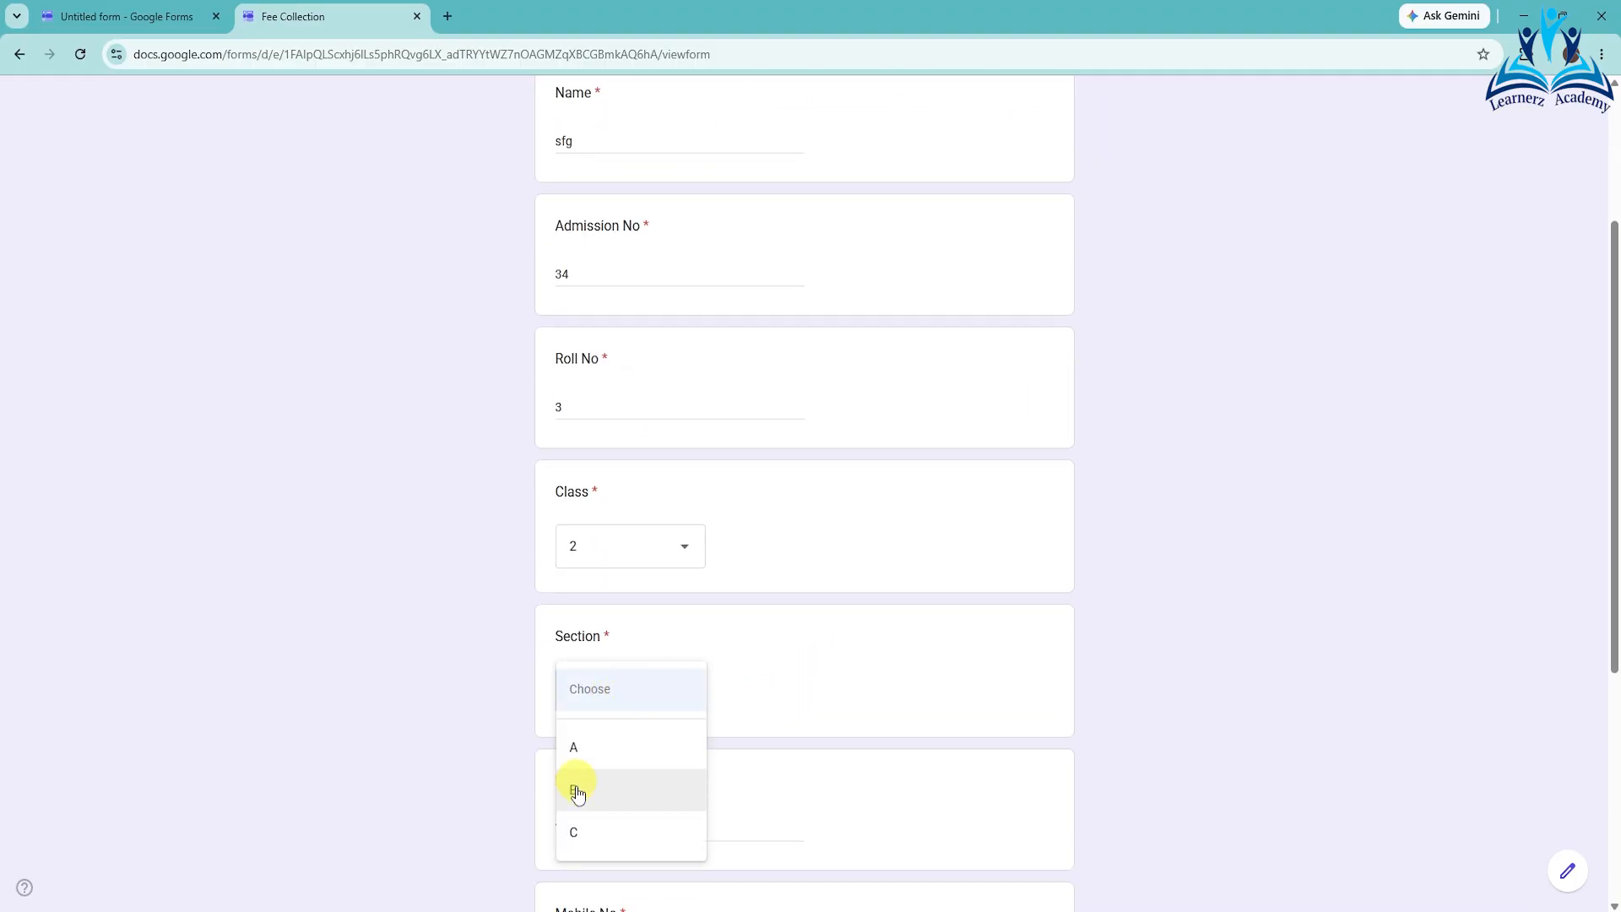
pyautogui.click(571, 788)
# - Fill in the parent or guardian's name, try a seven-digit mobile number, and extend it to ten digits
pyautogui.scroll(-3, 803, 686)
pyautogui.click(616, 562)
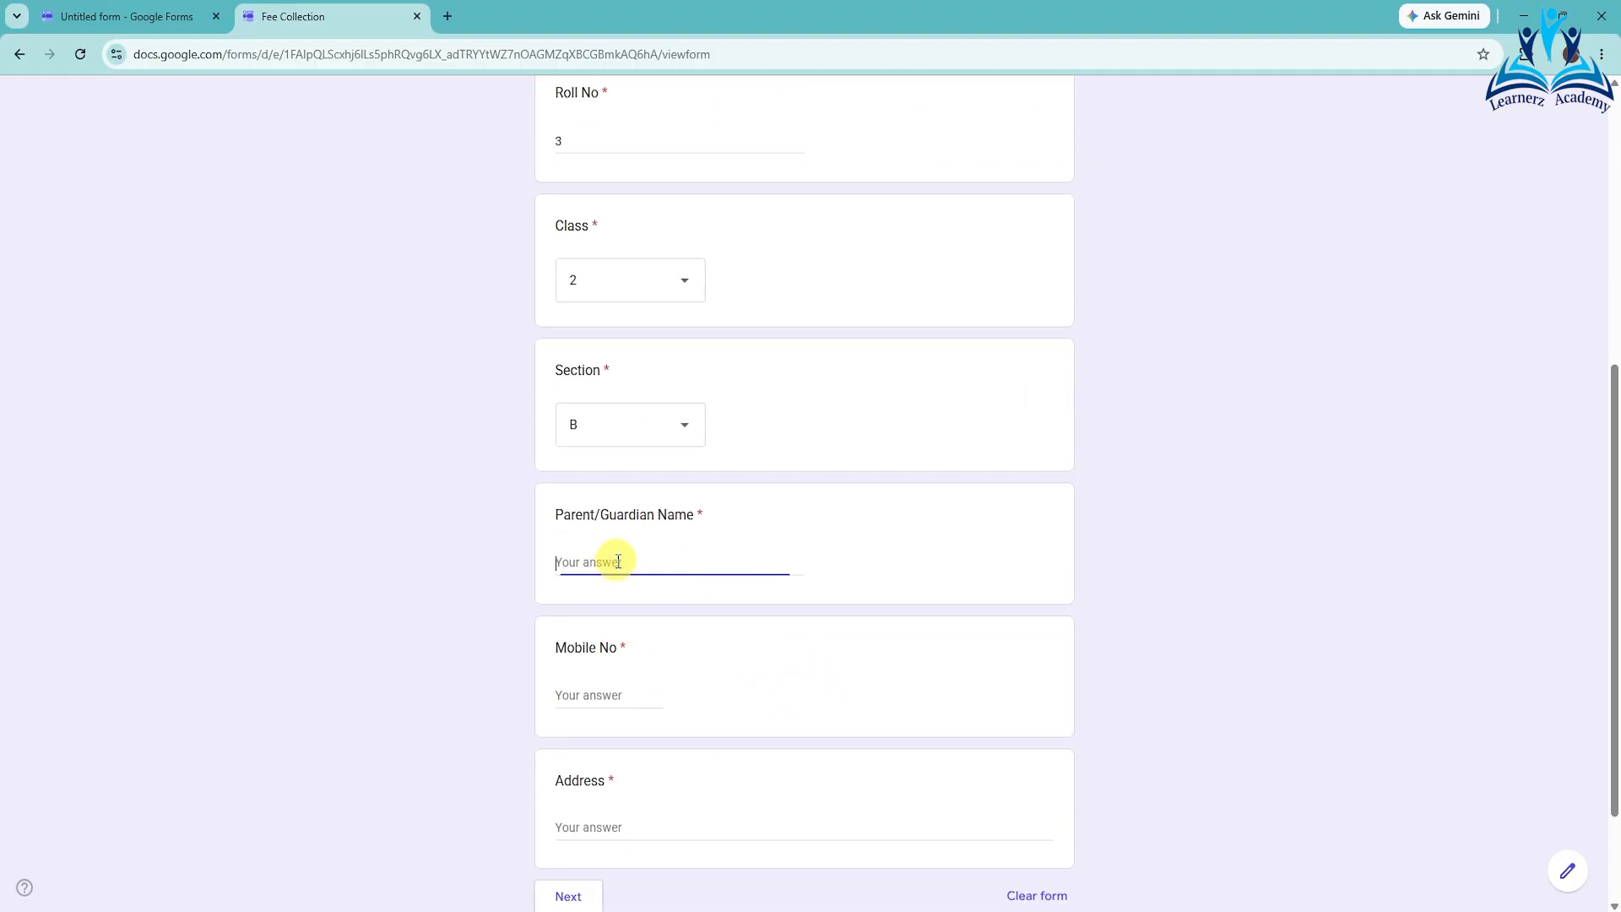
pyautogui.write('rty')
pyautogui.click(617, 697)
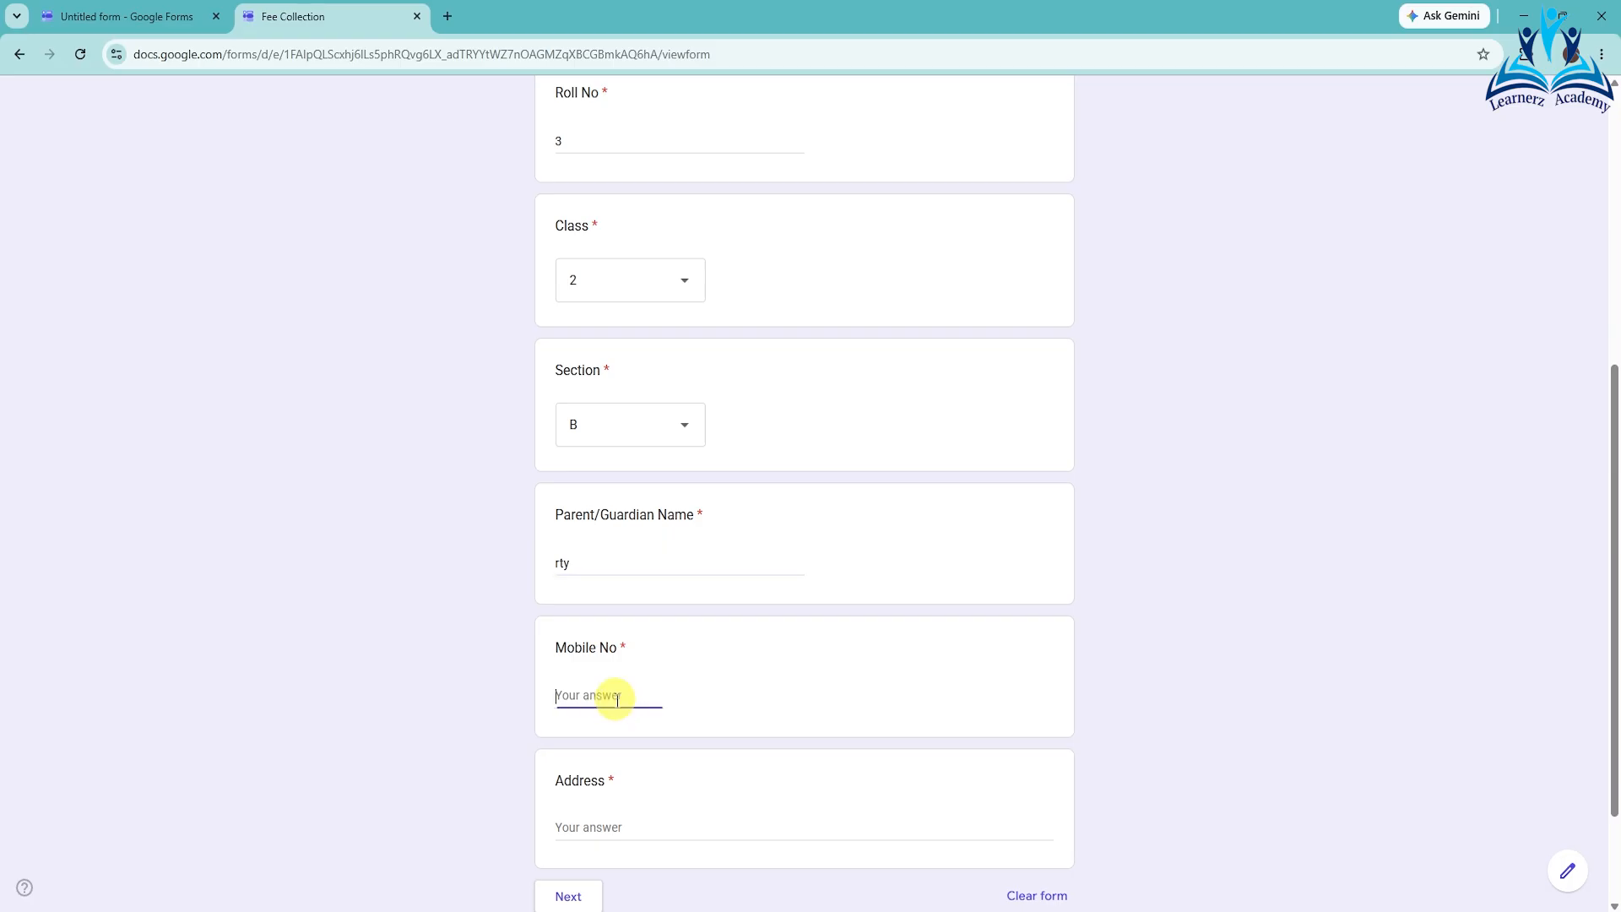
pyautogui.write('6666666')
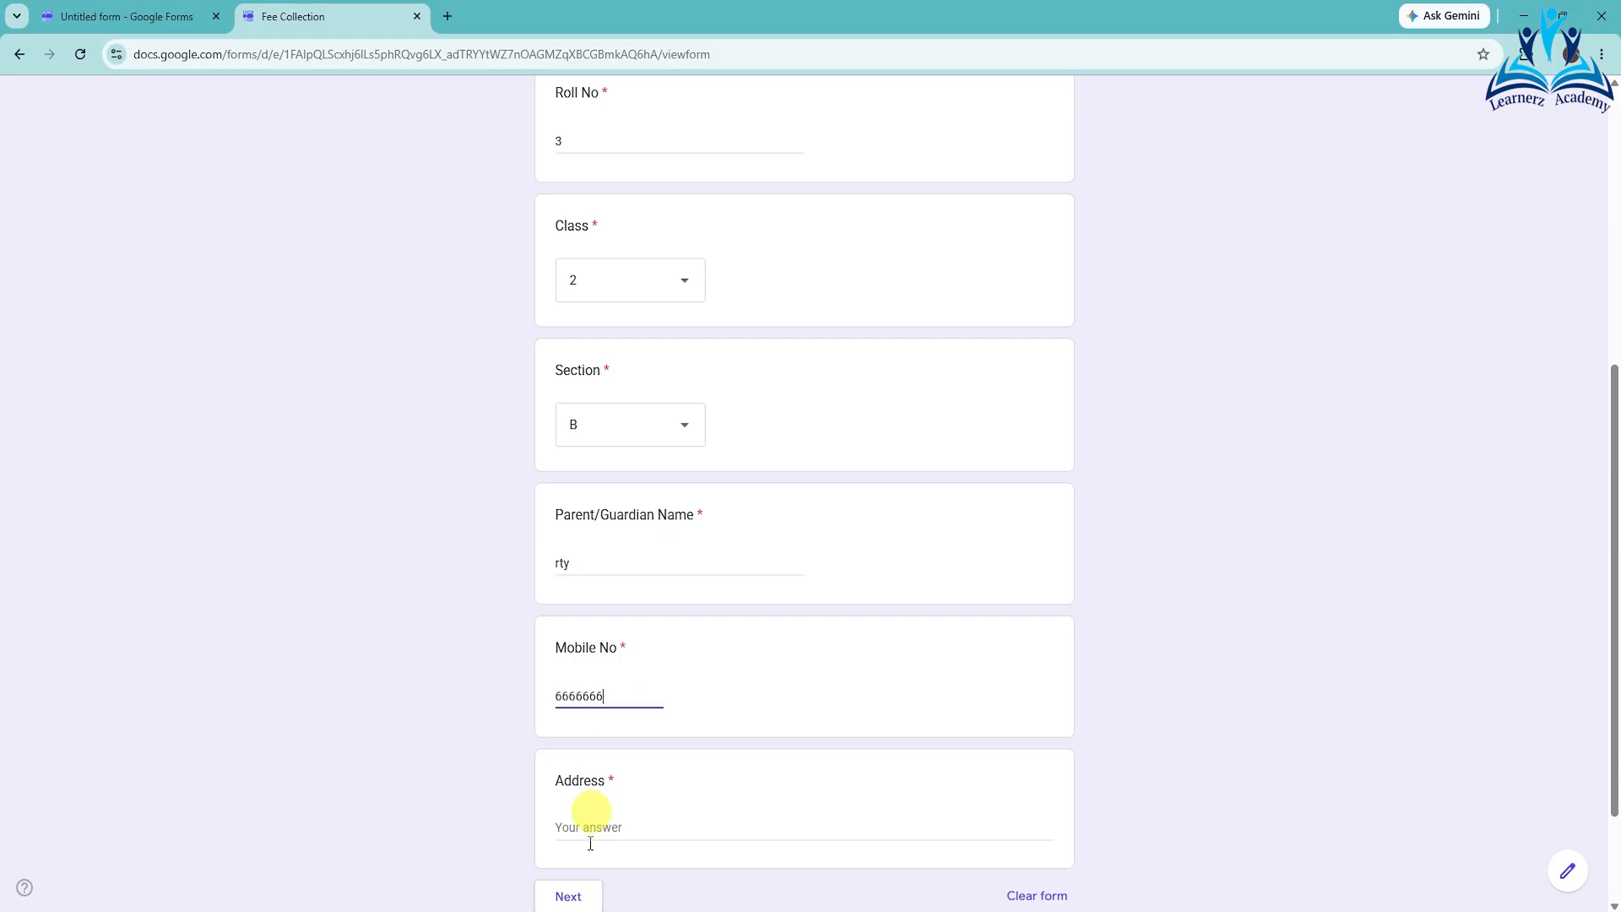
pyautogui.click(570, 826)
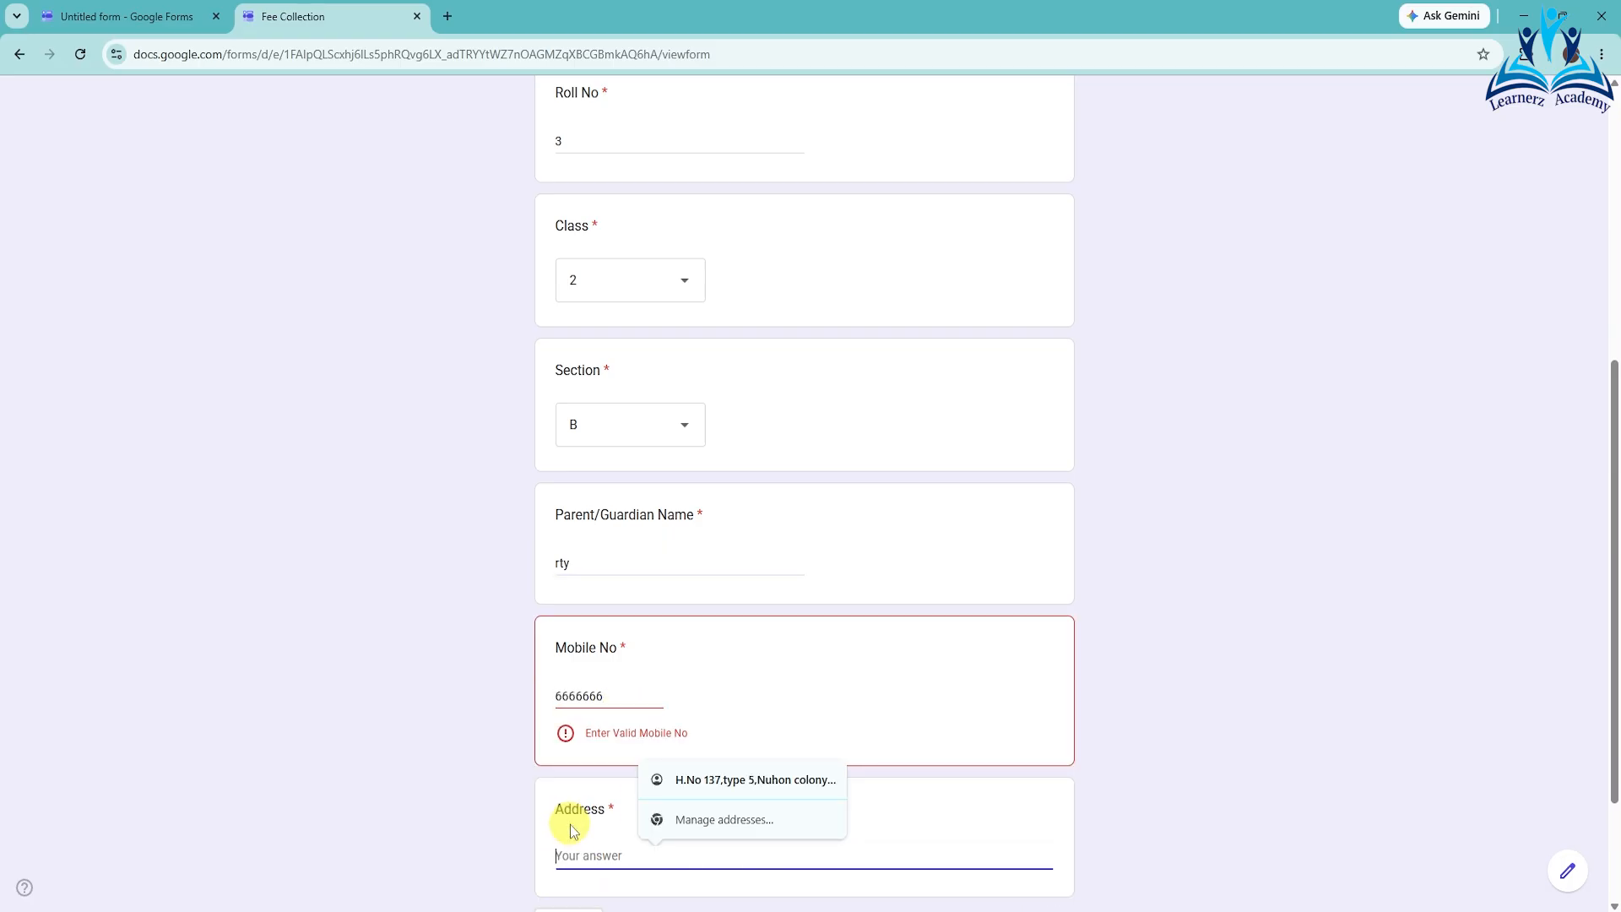
pyautogui.click(609, 697)
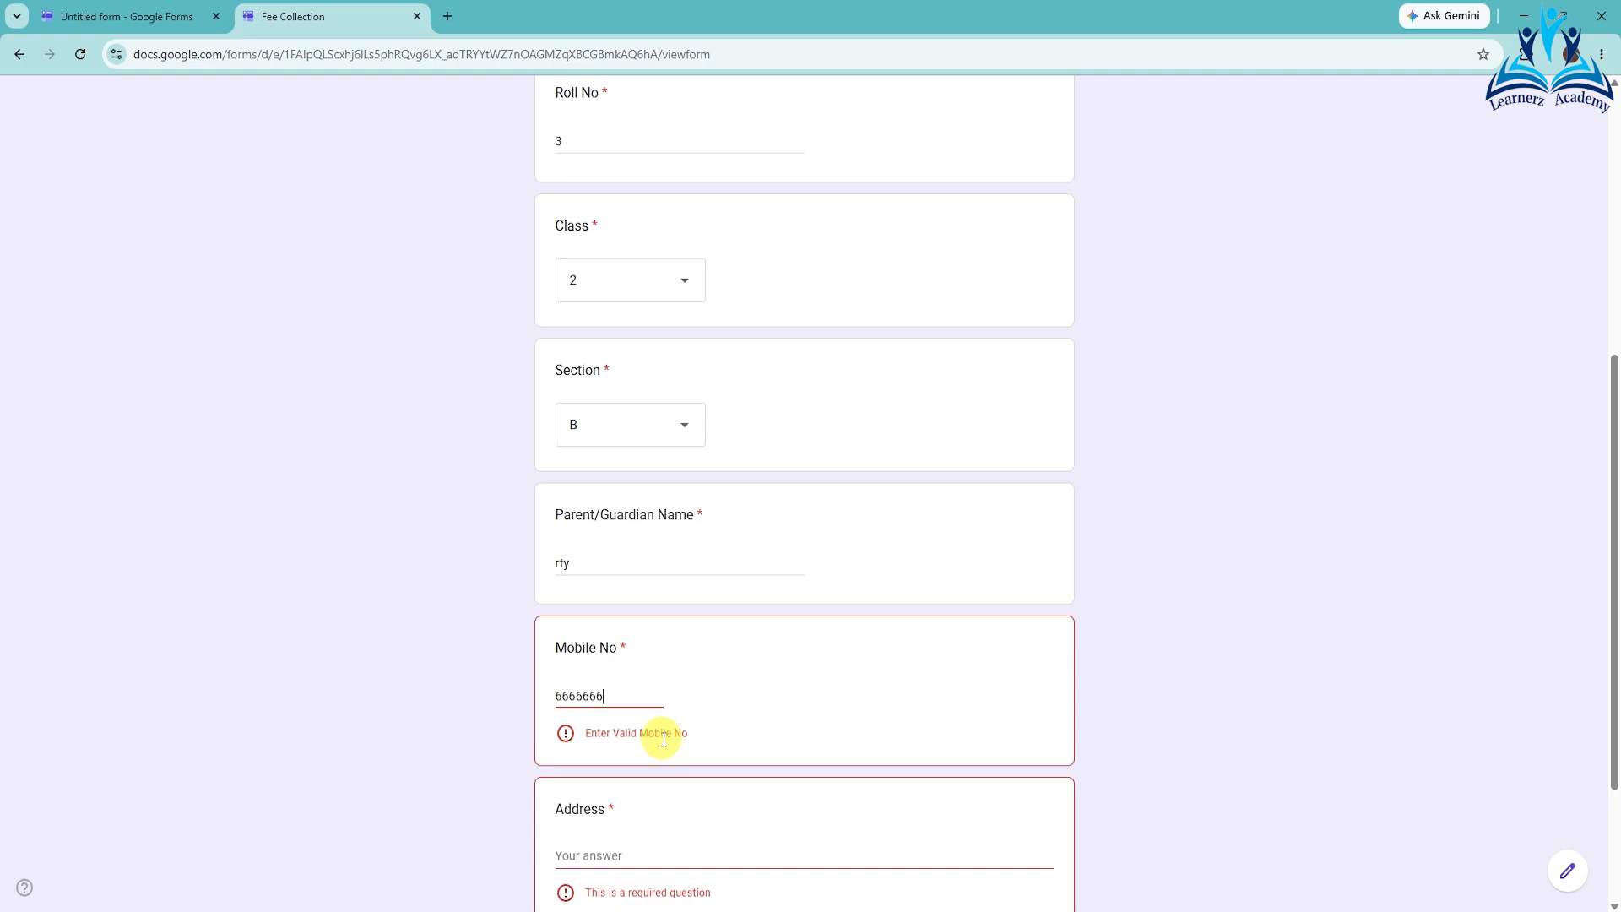
pyautogui.write('666')
# - Fill in the address and continue to the Fee Details page
pyautogui.click(610, 824)
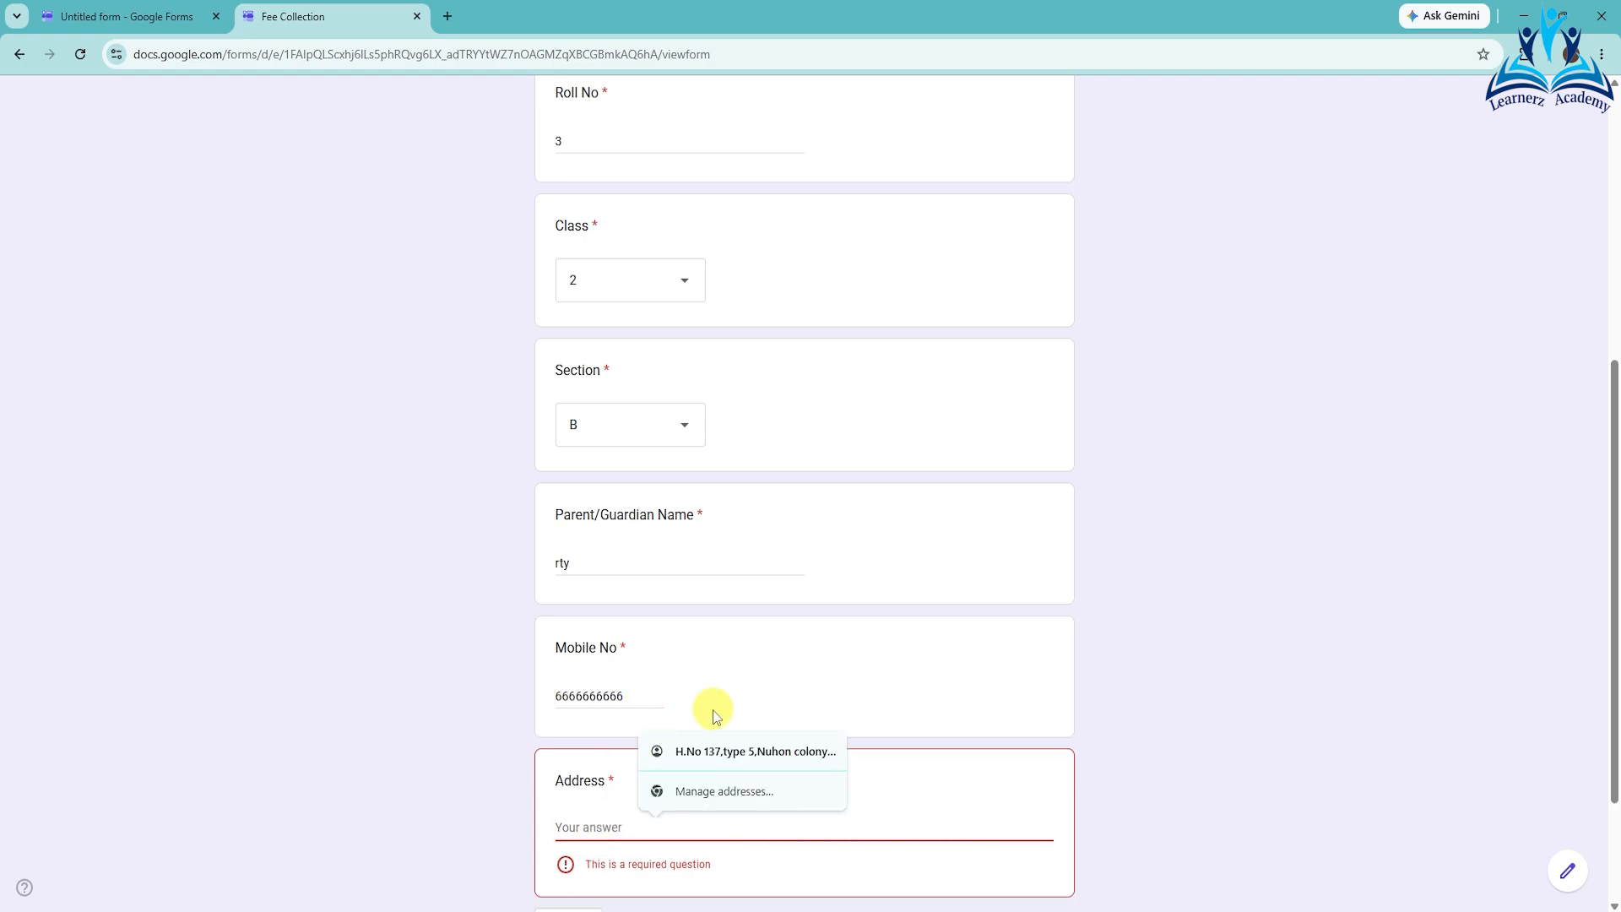
pyautogui.write('rrrr')
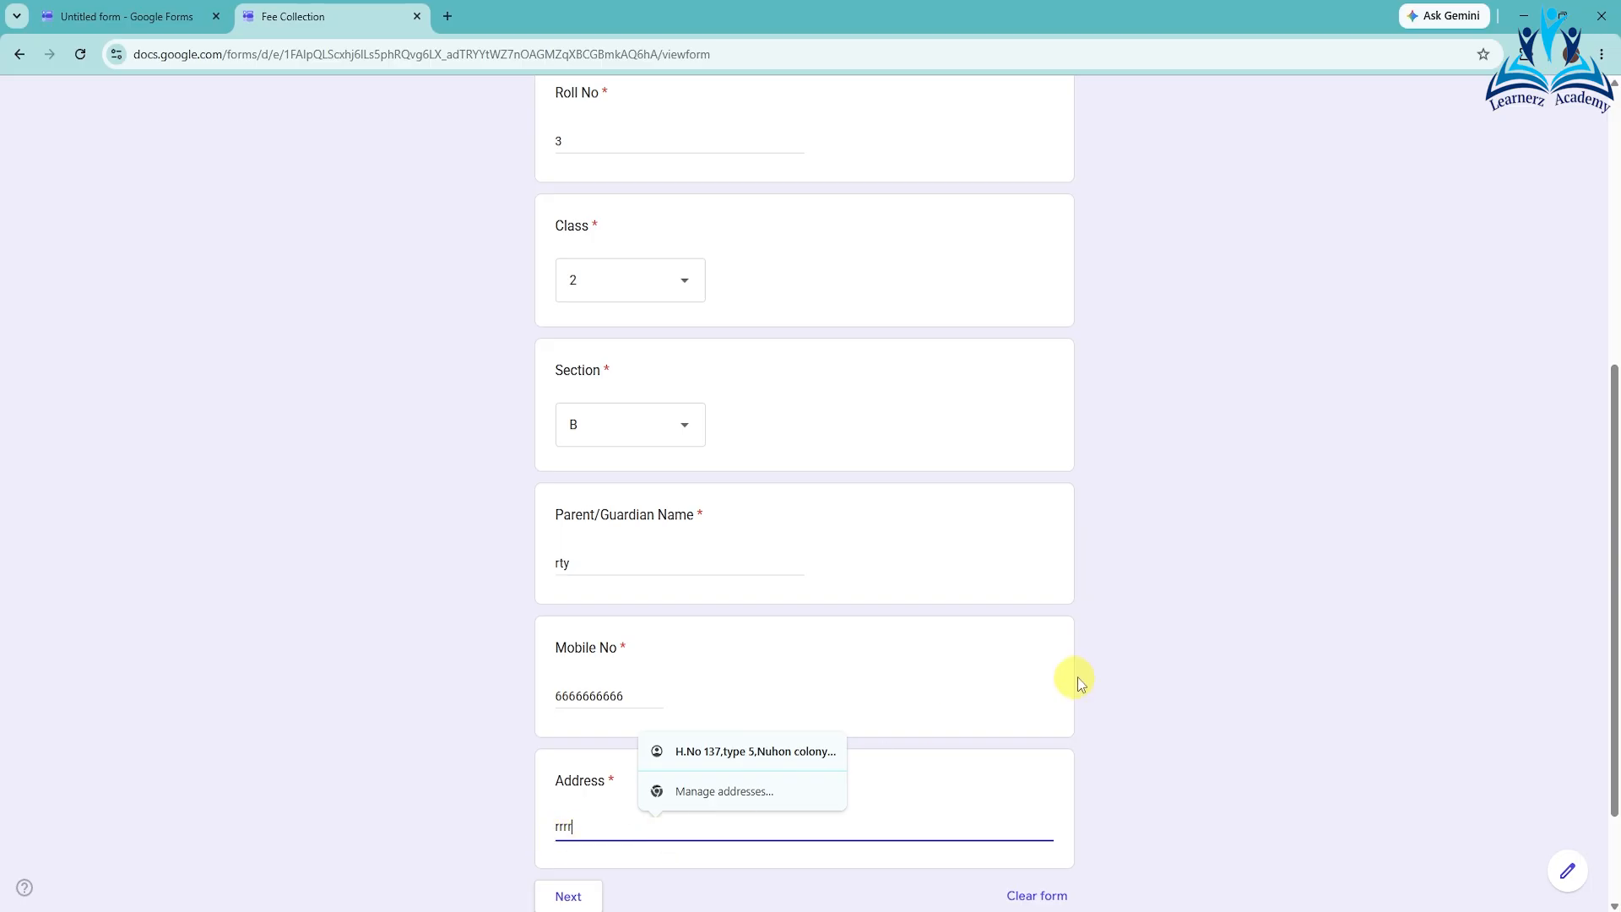
pyautogui.scroll(-2, 1047, 685)
pyautogui.click(558, 749)
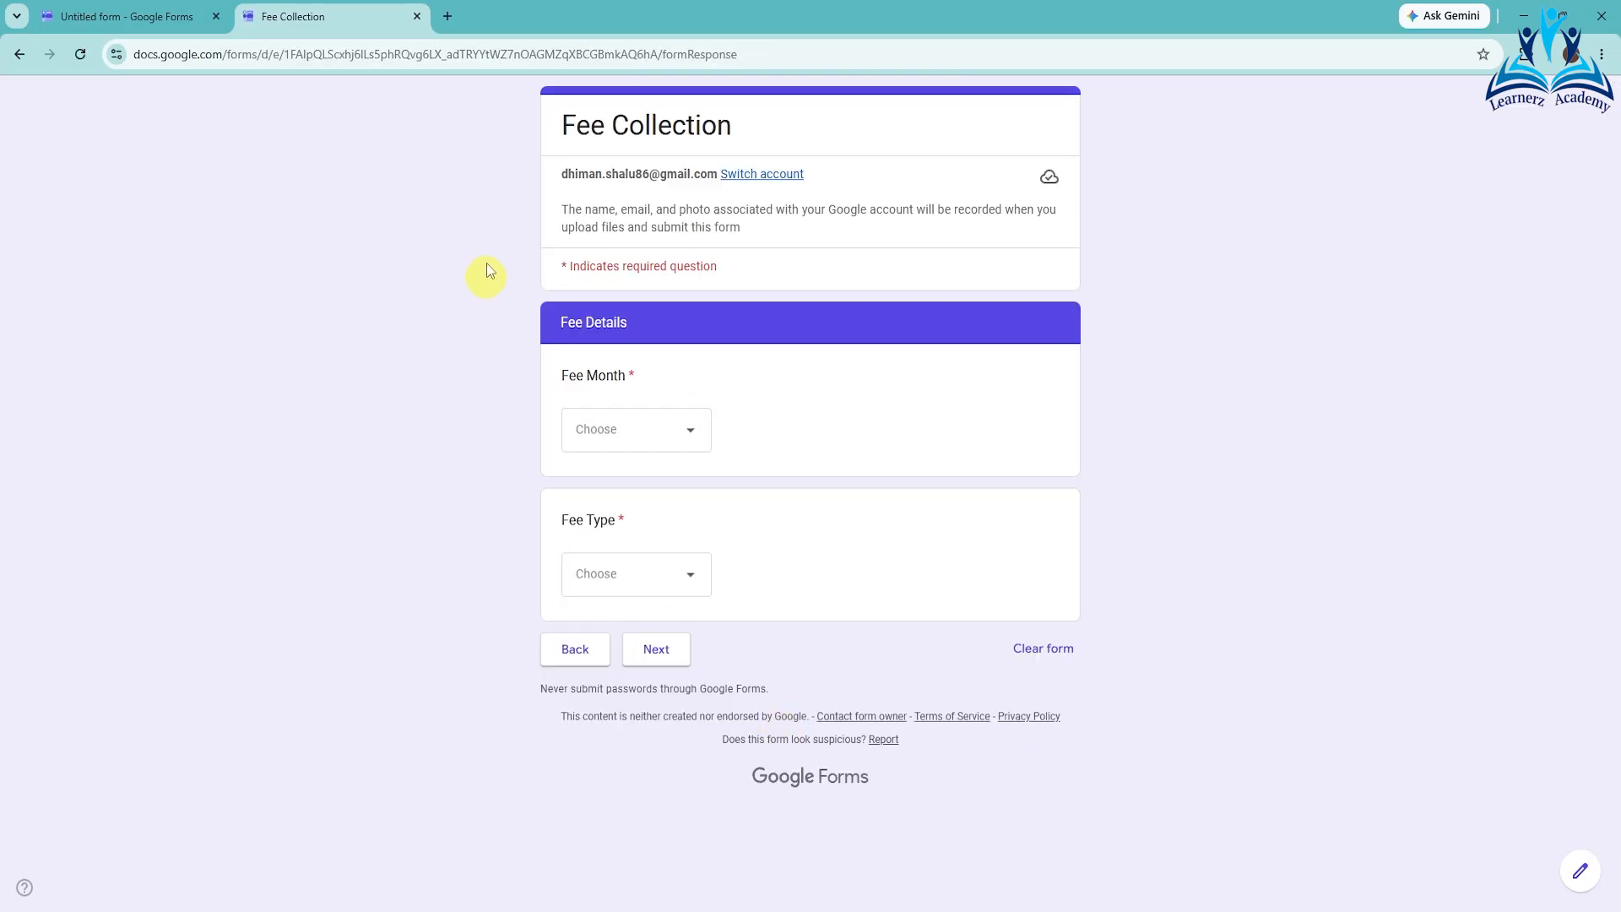
# - Choose August as the fee month and Tuition Fee as the fee type, and continue to the following page
pyautogui.click(615, 437)
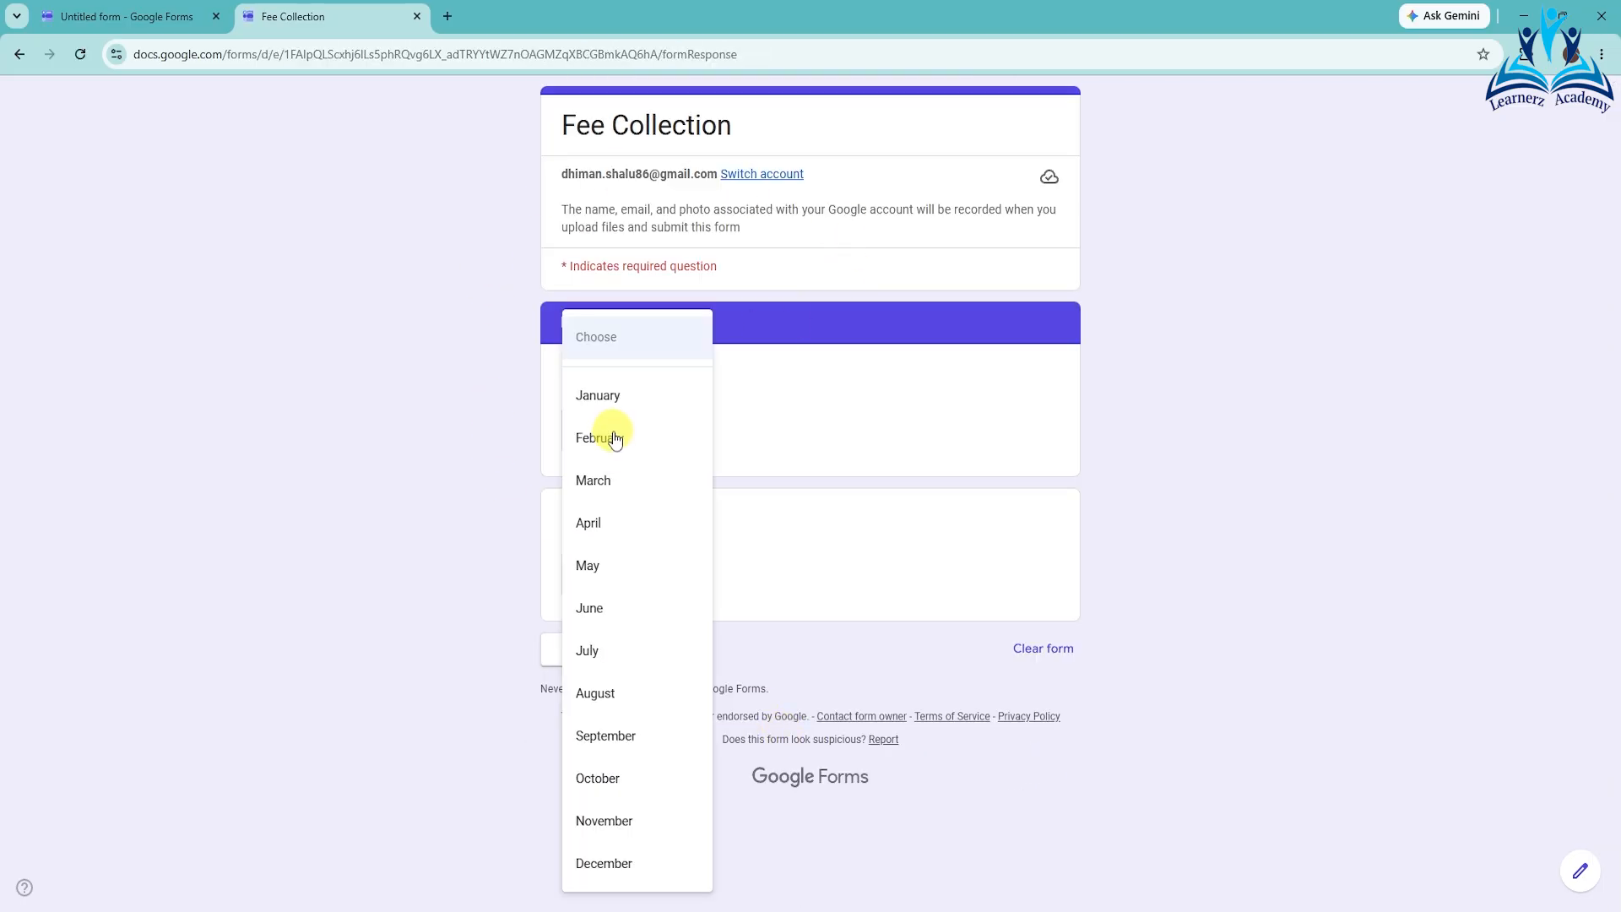
pyautogui.click(597, 692)
pyautogui.click(573, 577)
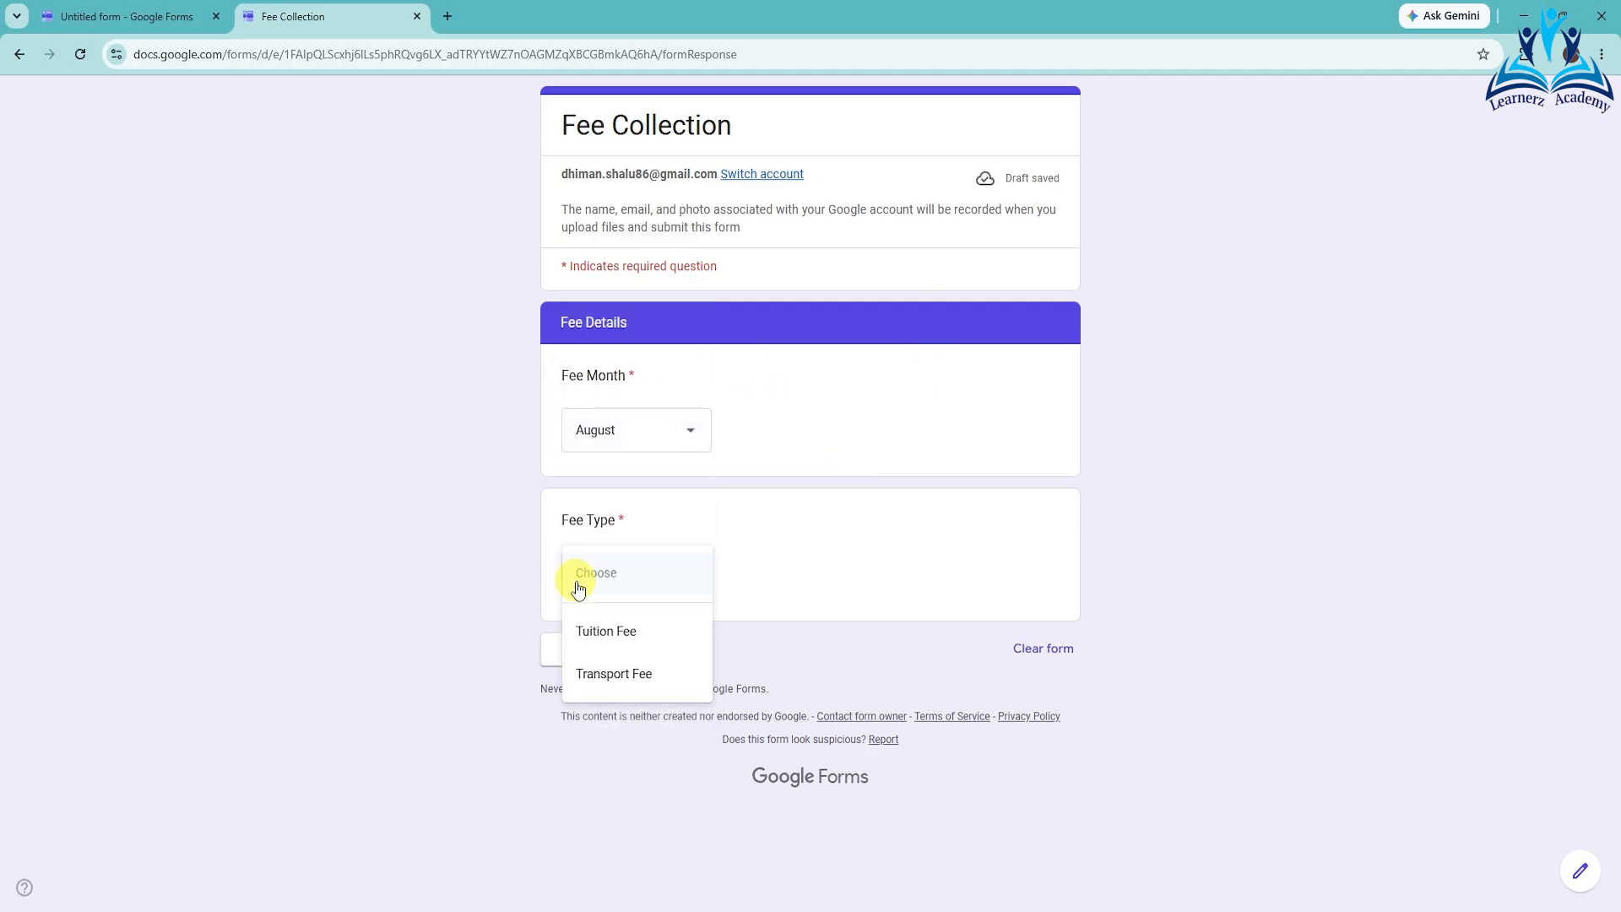
pyautogui.click(633, 646)
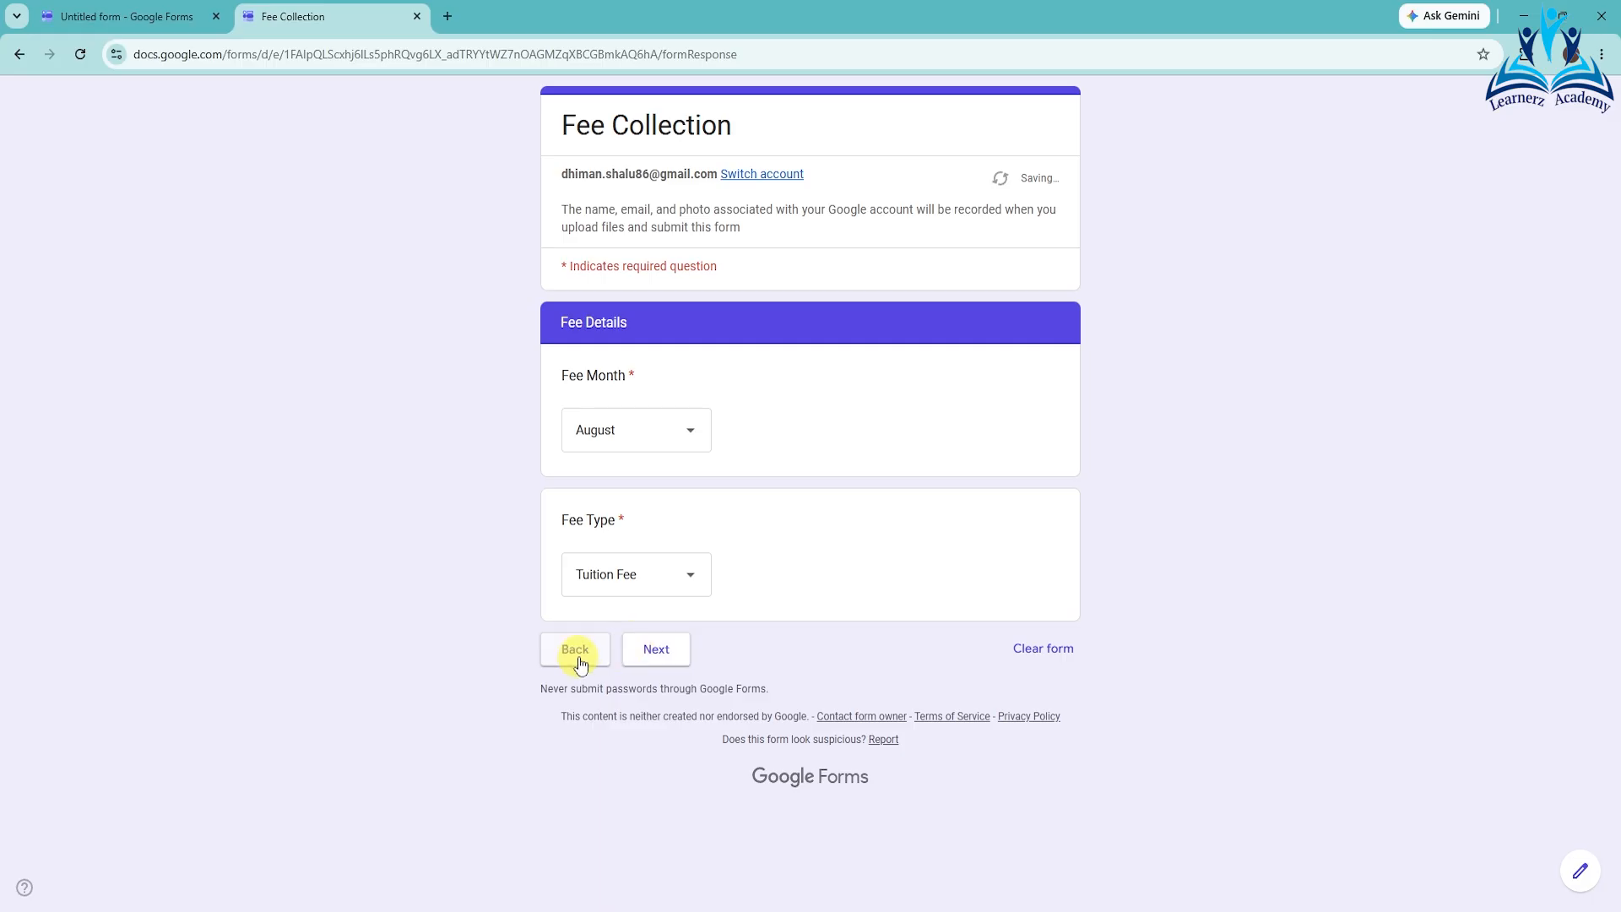
pyautogui.click(653, 666)
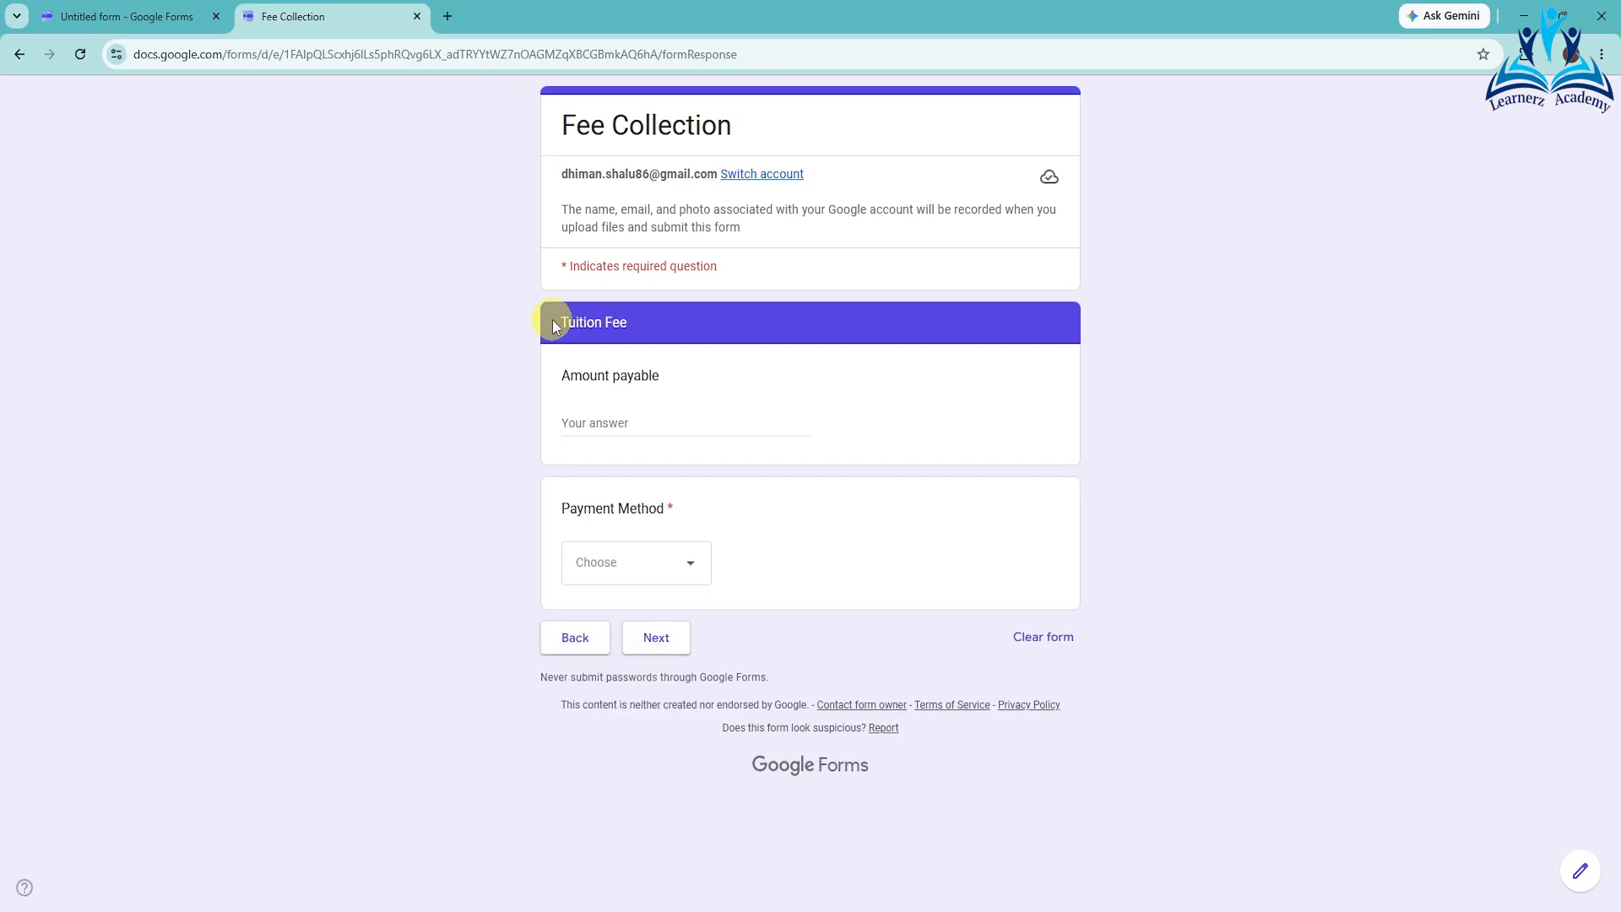
# - Enter 2000 as the amount payable, choose Net Banking as the payment method, and continue to its section
pyautogui.moveTo(552, 322); pyautogui.dragTo(649, 323)
pyautogui.click(618, 427)
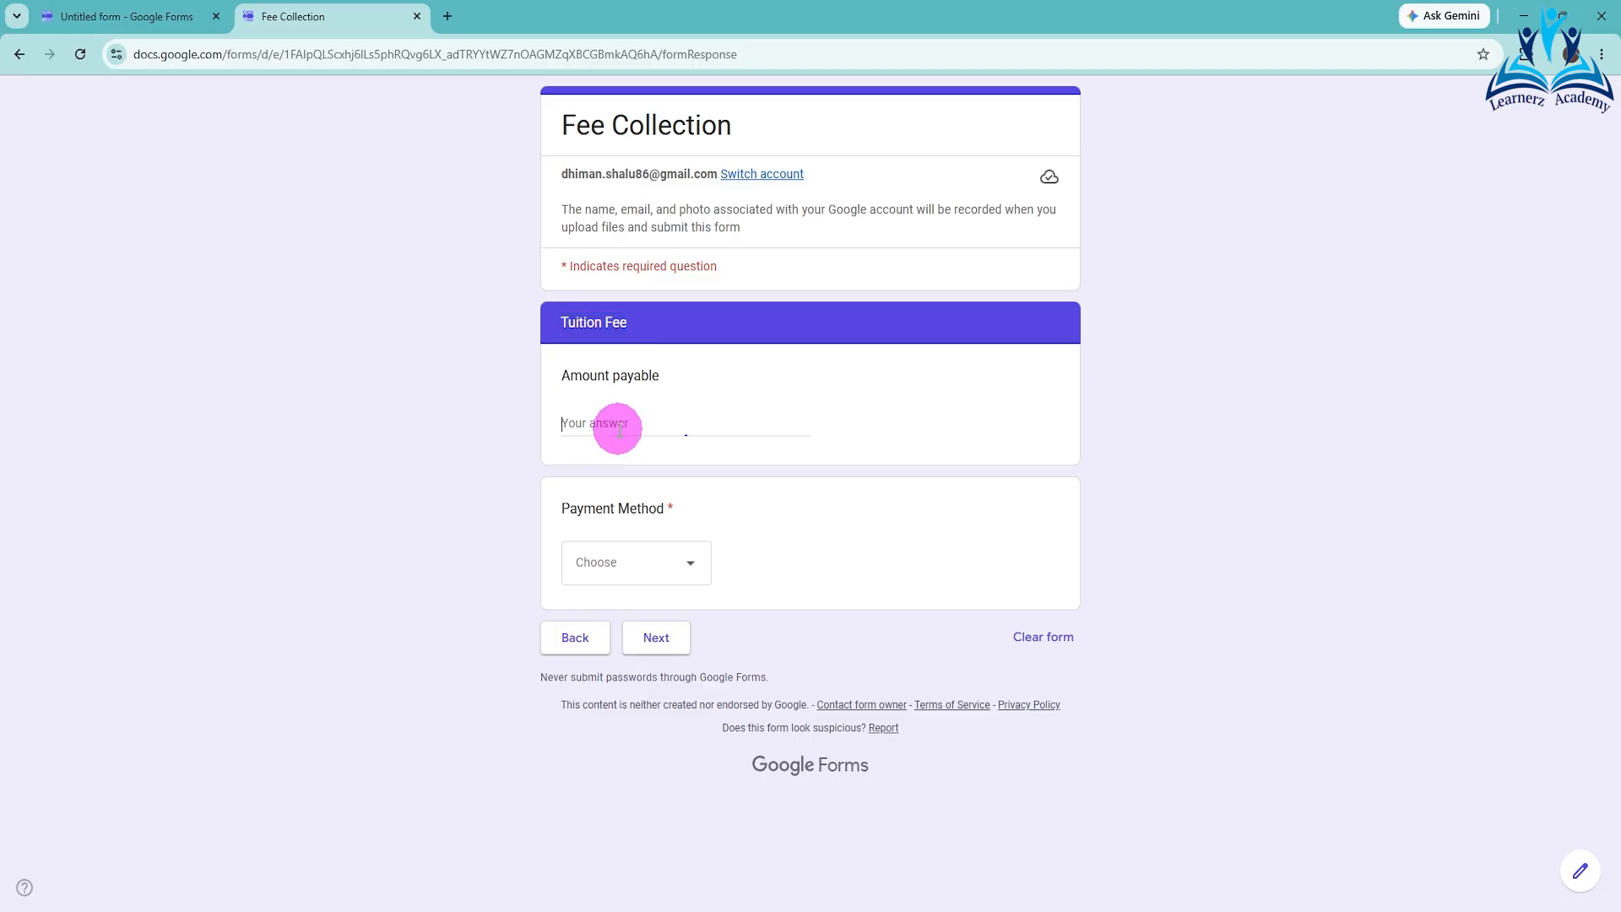
pyautogui.write('2000')
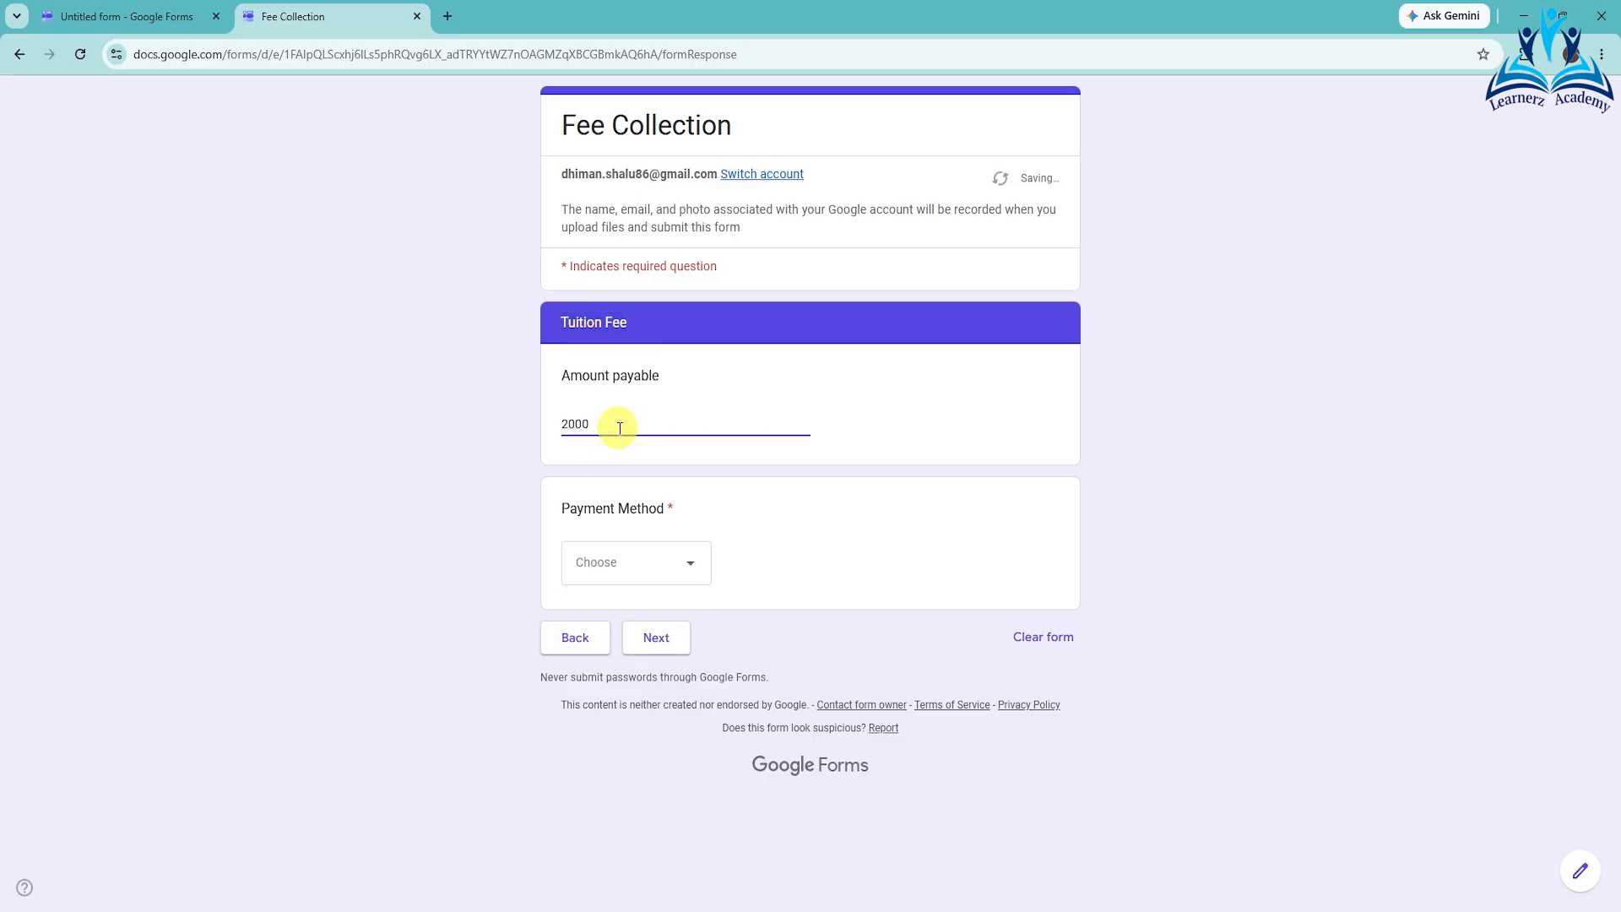
pyautogui.click(634, 575)
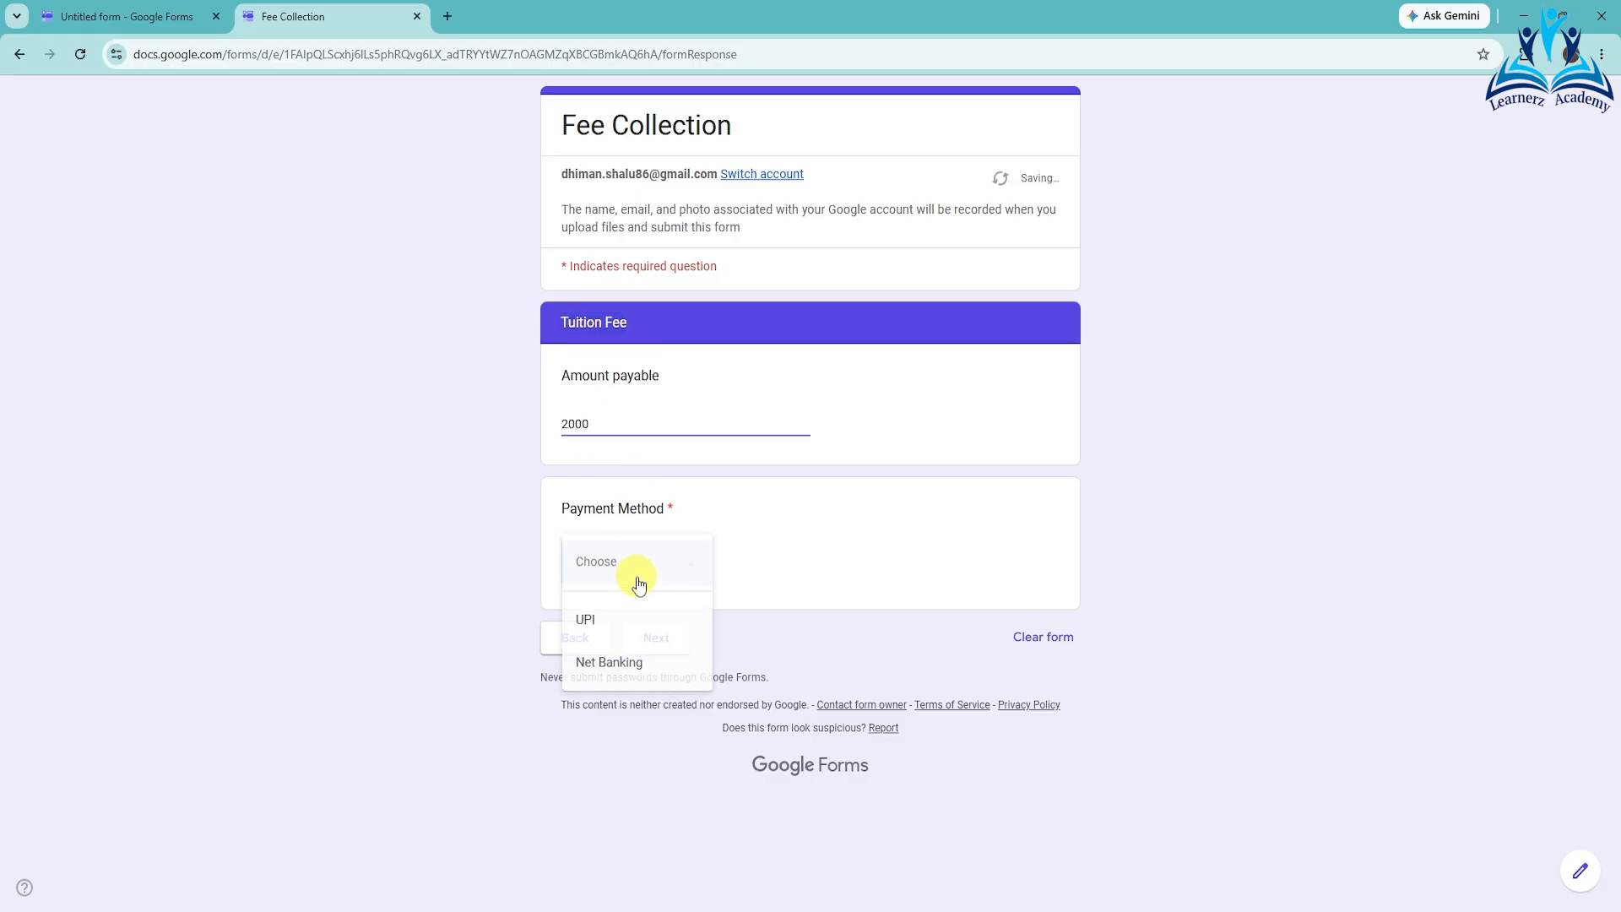
pyautogui.click(629, 662)
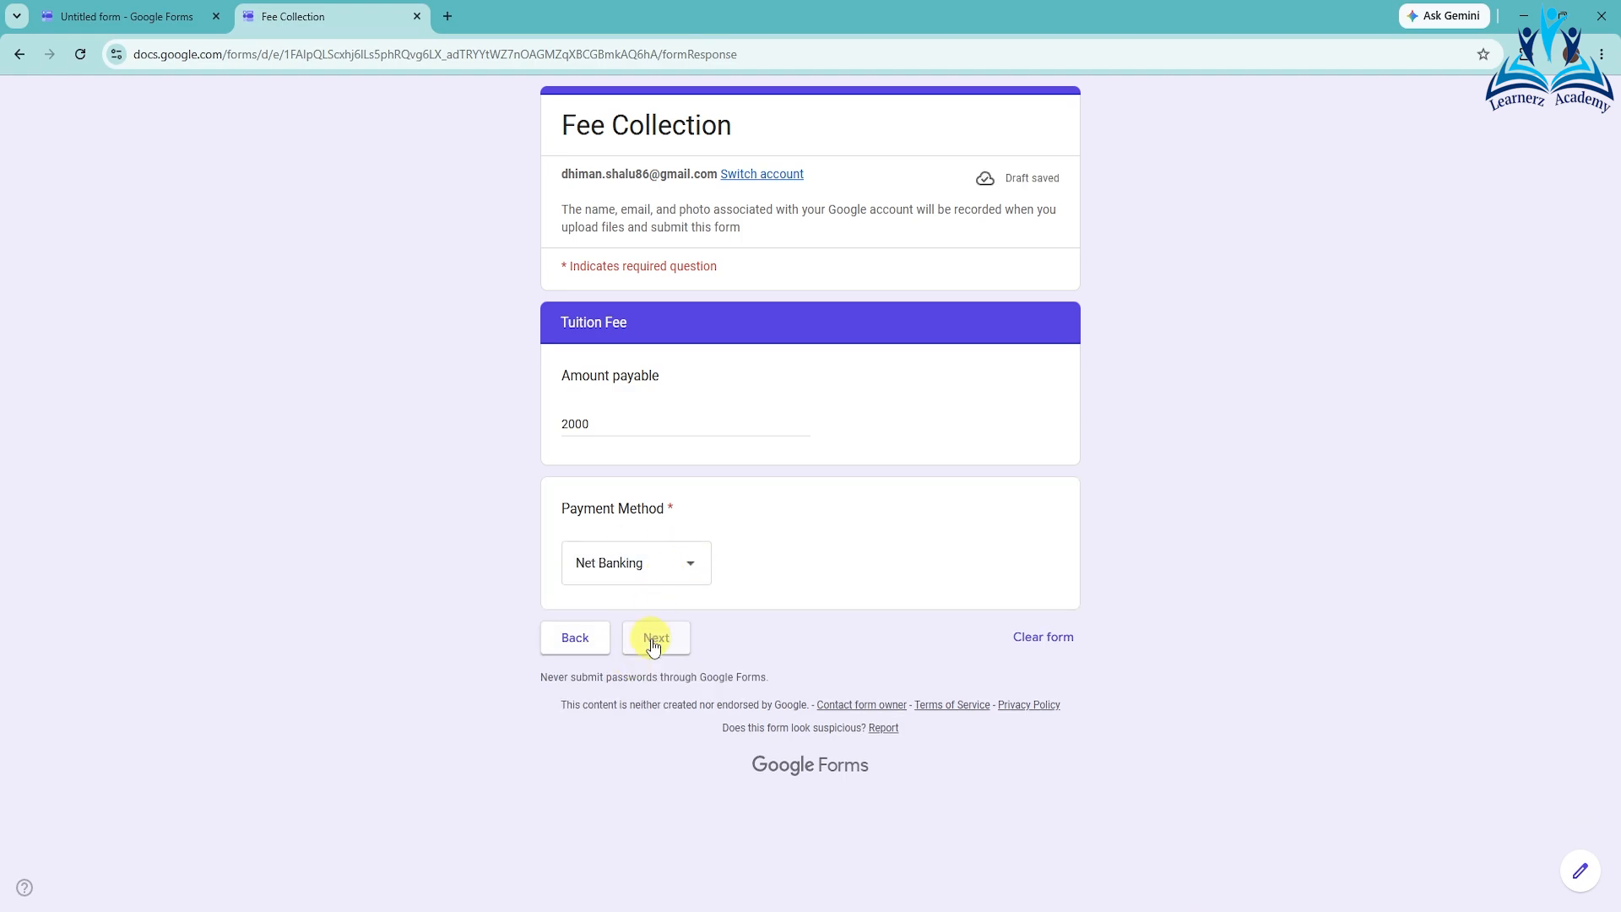
pyautogui.click(652, 639)
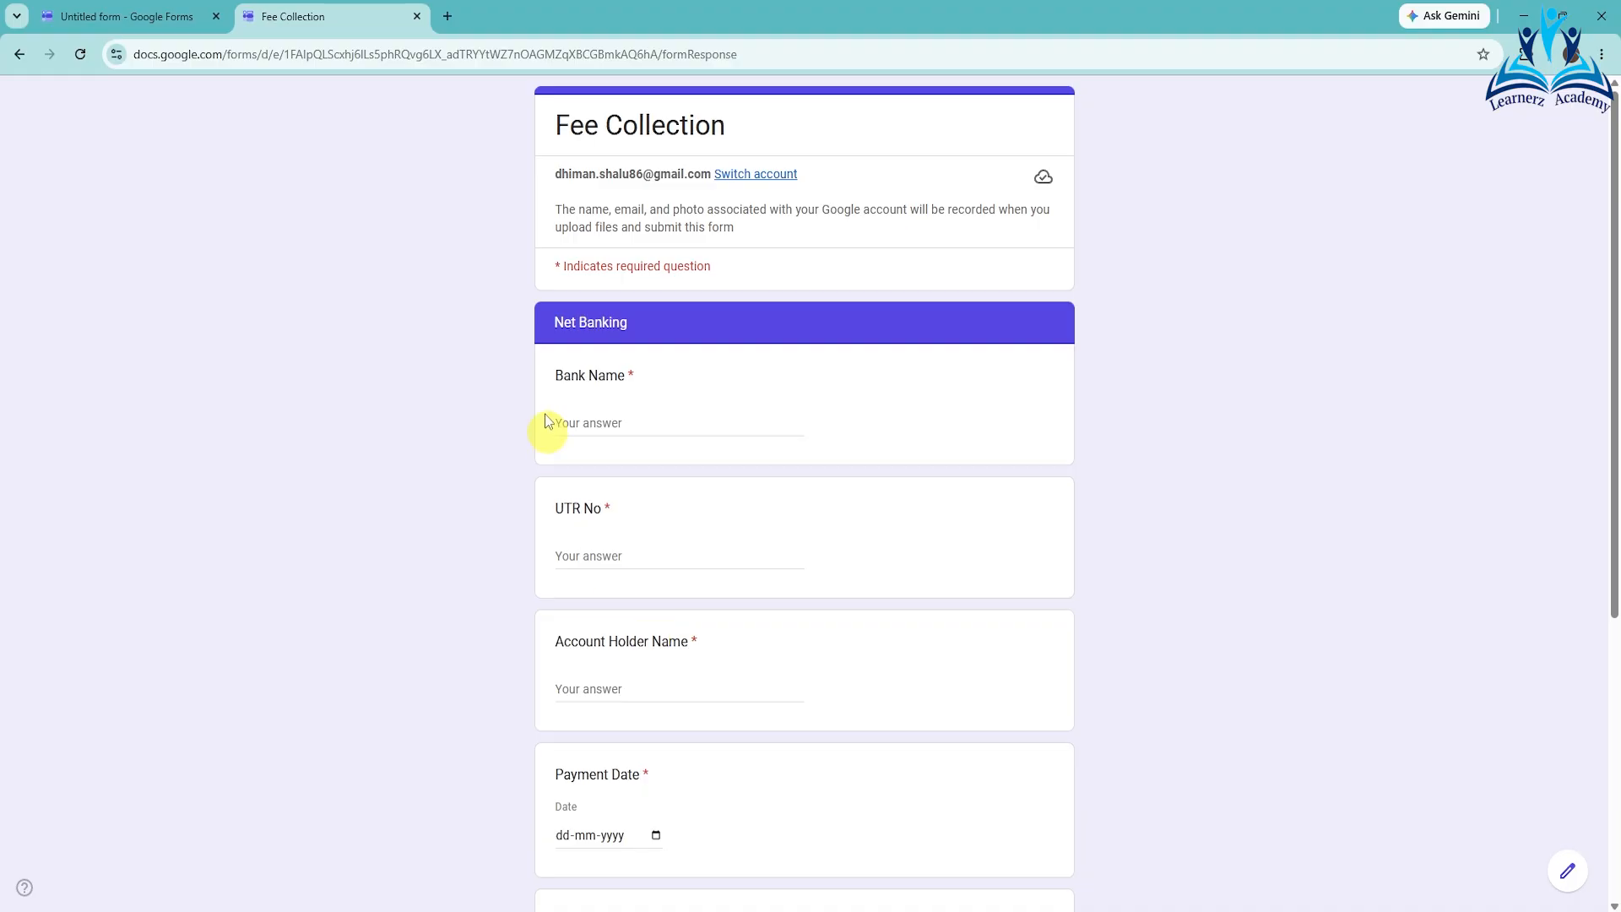
# - Fill in the Net Banking section's bank name as dd, along with the UTR number and the account holder's name
pyautogui.moveTo(544, 323); pyautogui.dragTo(640, 331)
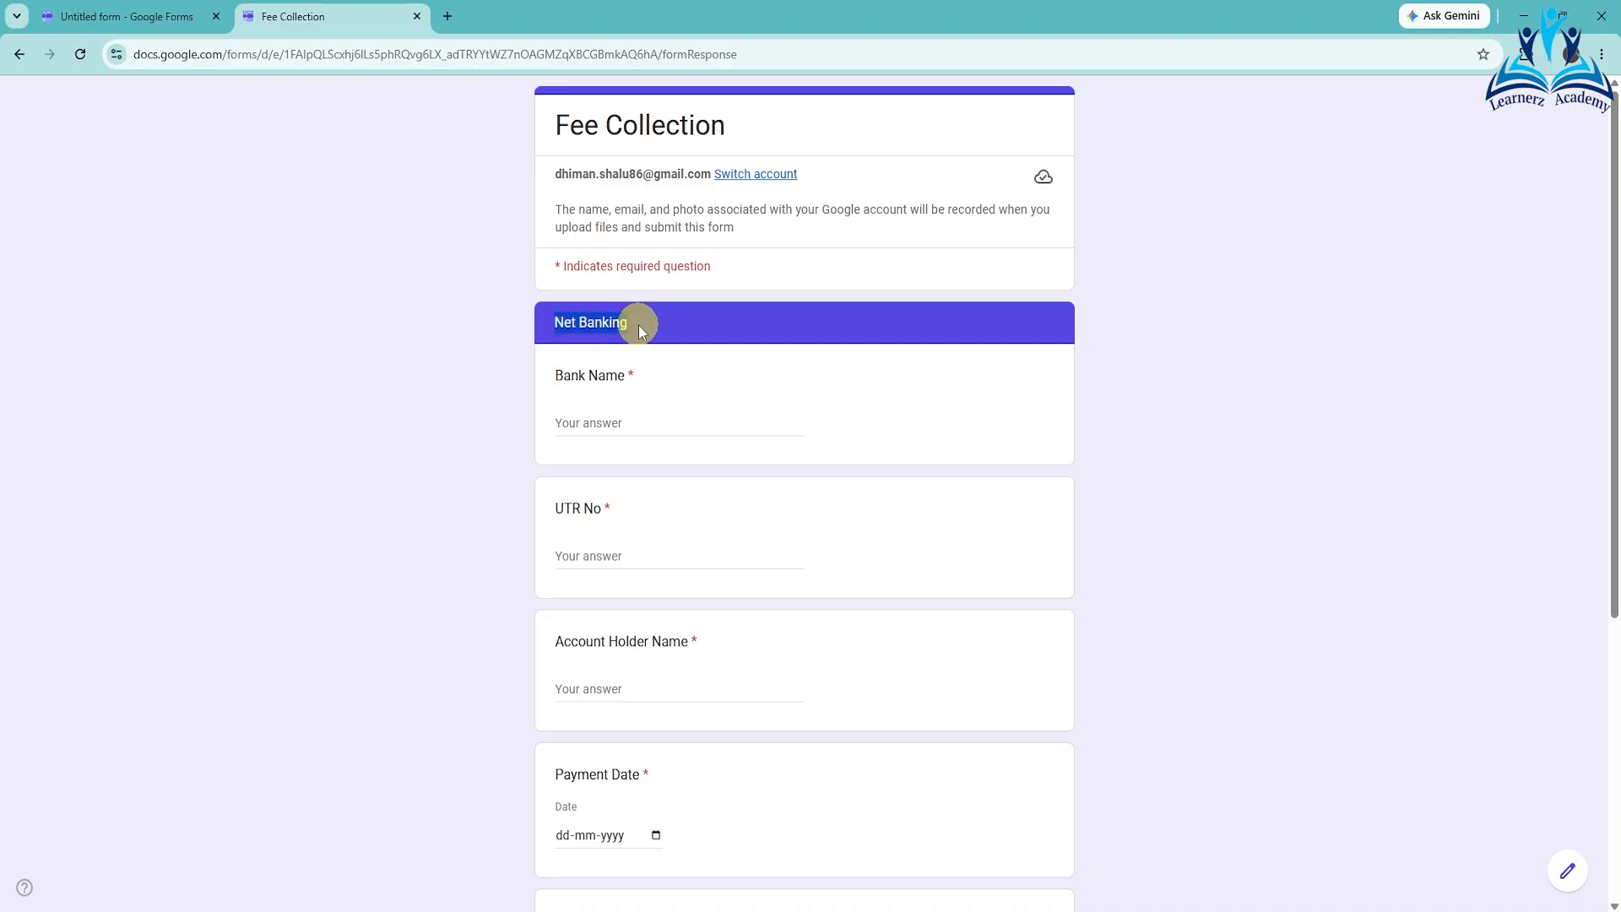
pyautogui.scroll(-1, 637, 326)
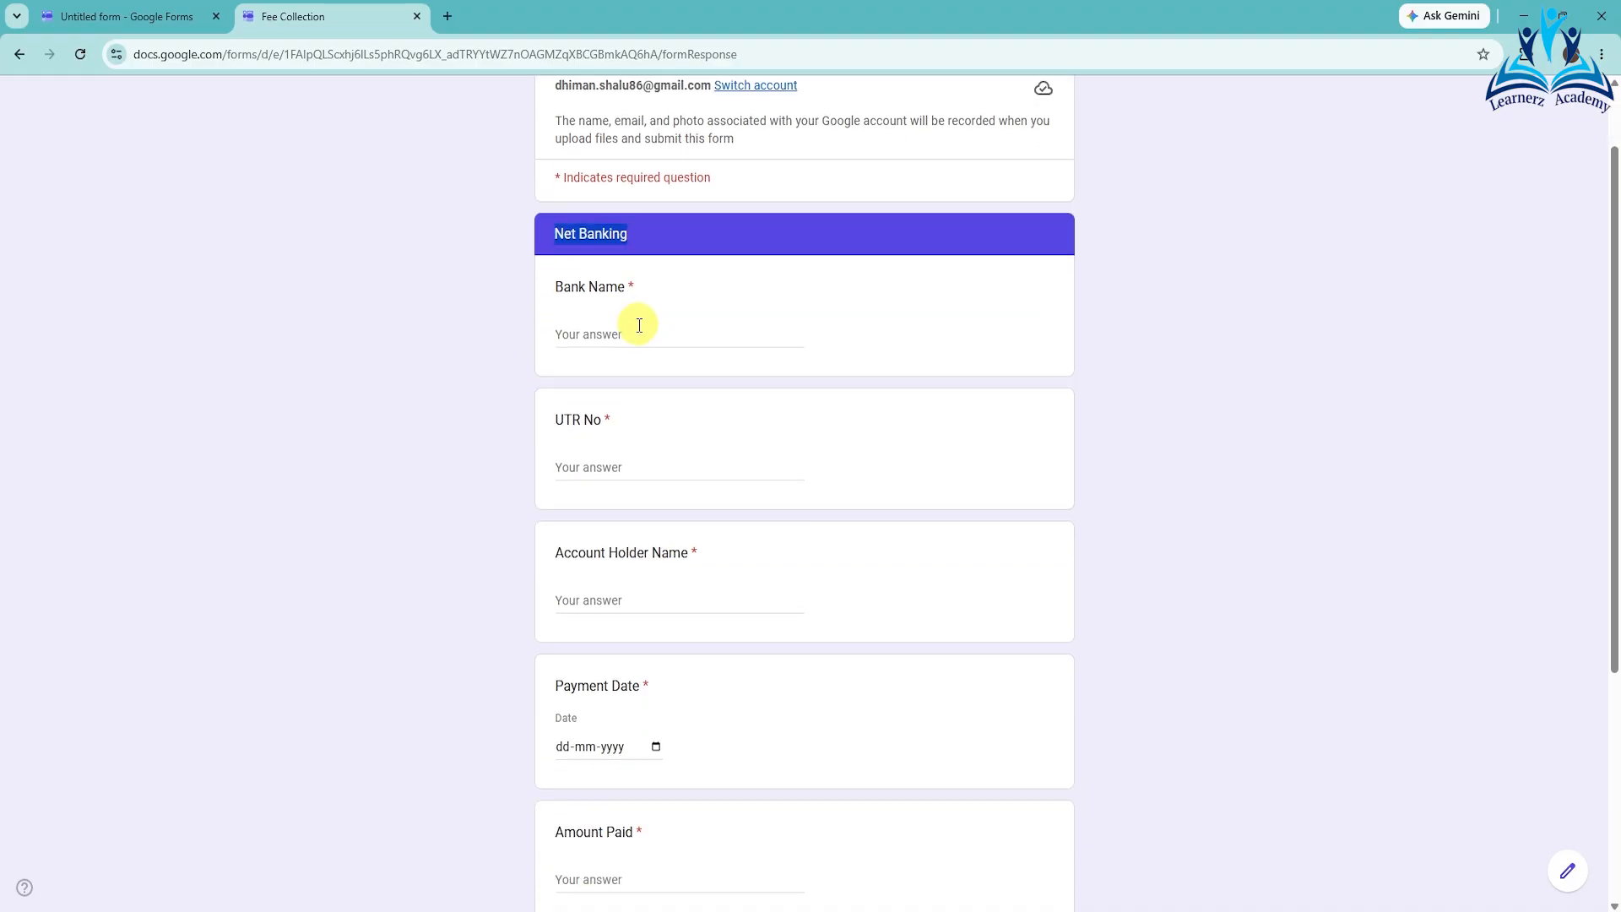
pyautogui.click(572, 327)
pyautogui.write('dd')
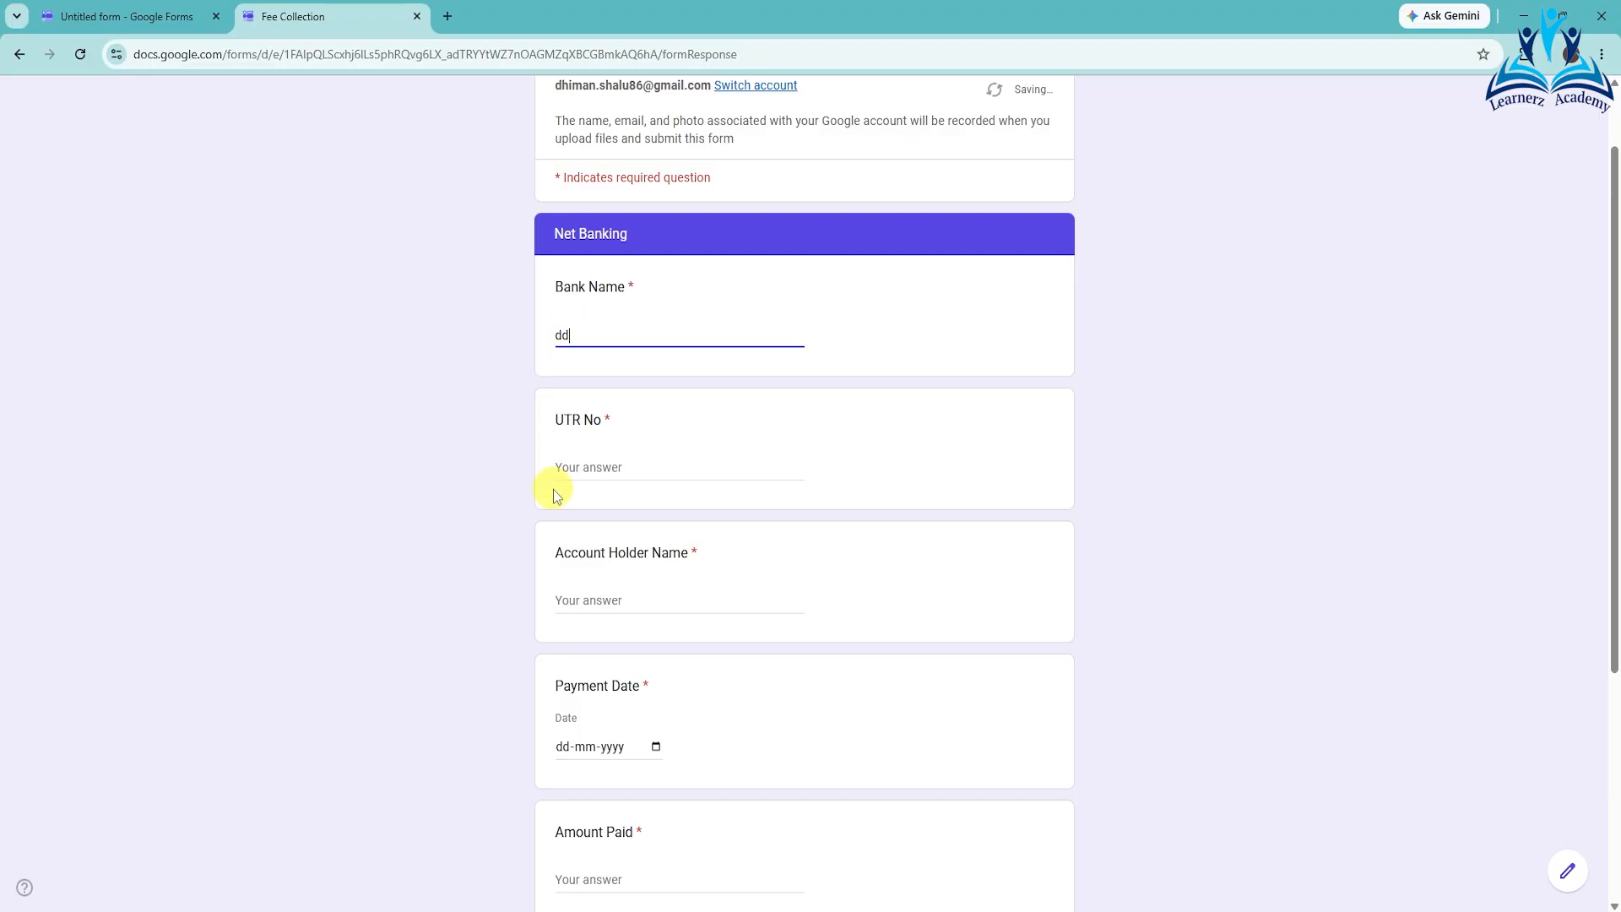
pyautogui.click(565, 467)
pyautogui.write('4')
pyautogui.click(562, 597)
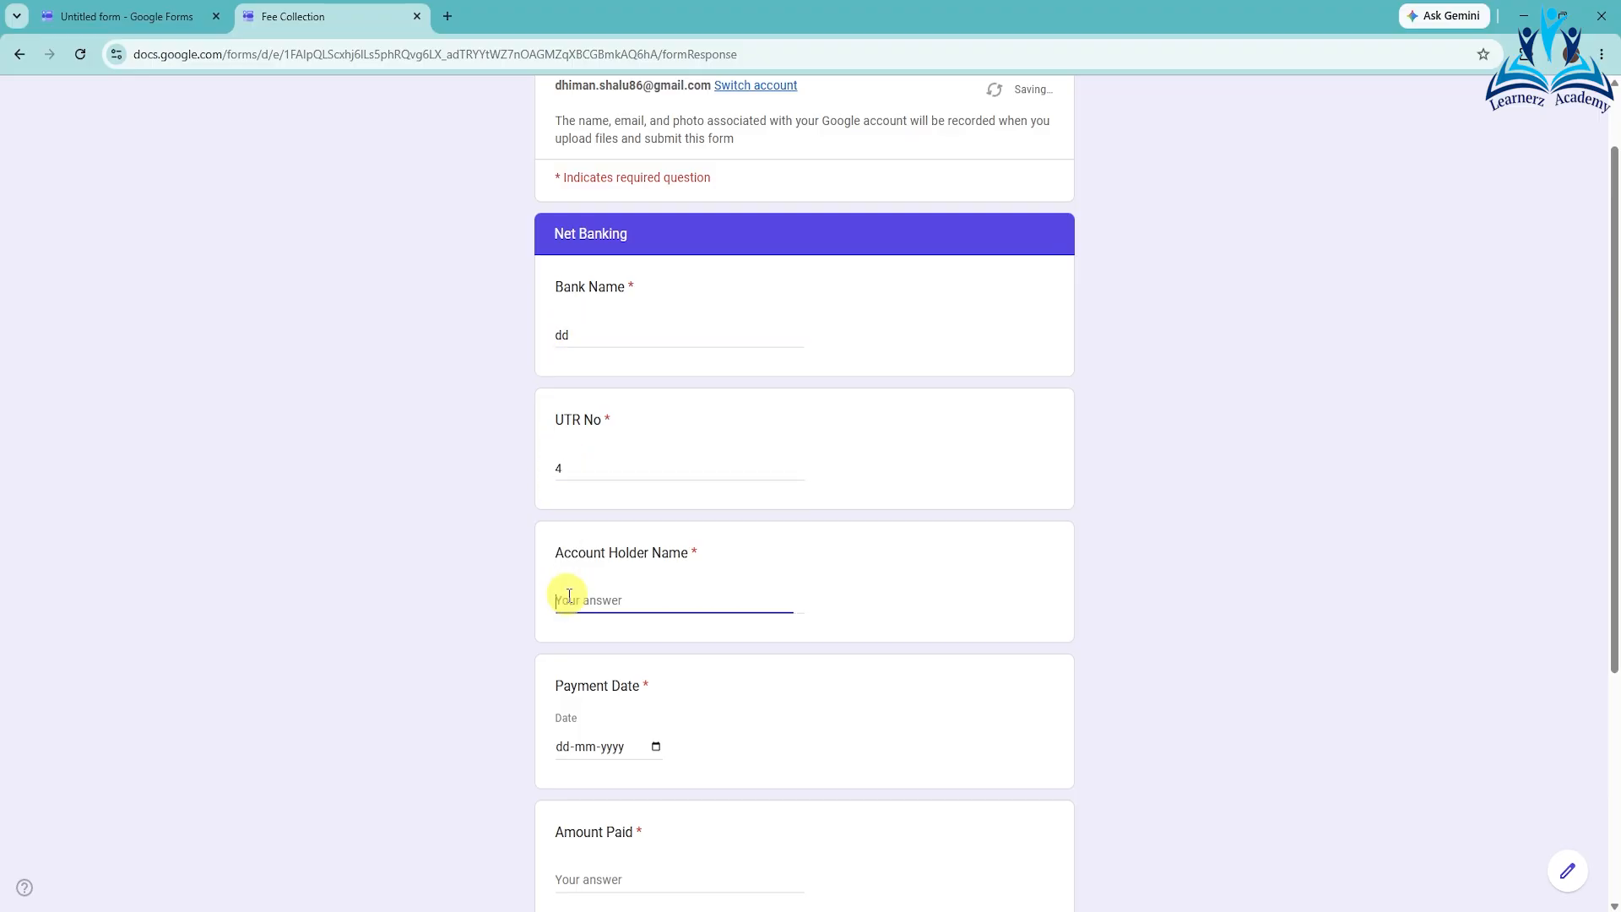
pyautogui.write('gg')
# - Set the payment date to 19-06-2026 and enter 2000 as the amount paid in the Net Banking section
pyautogui.click(600, 750)
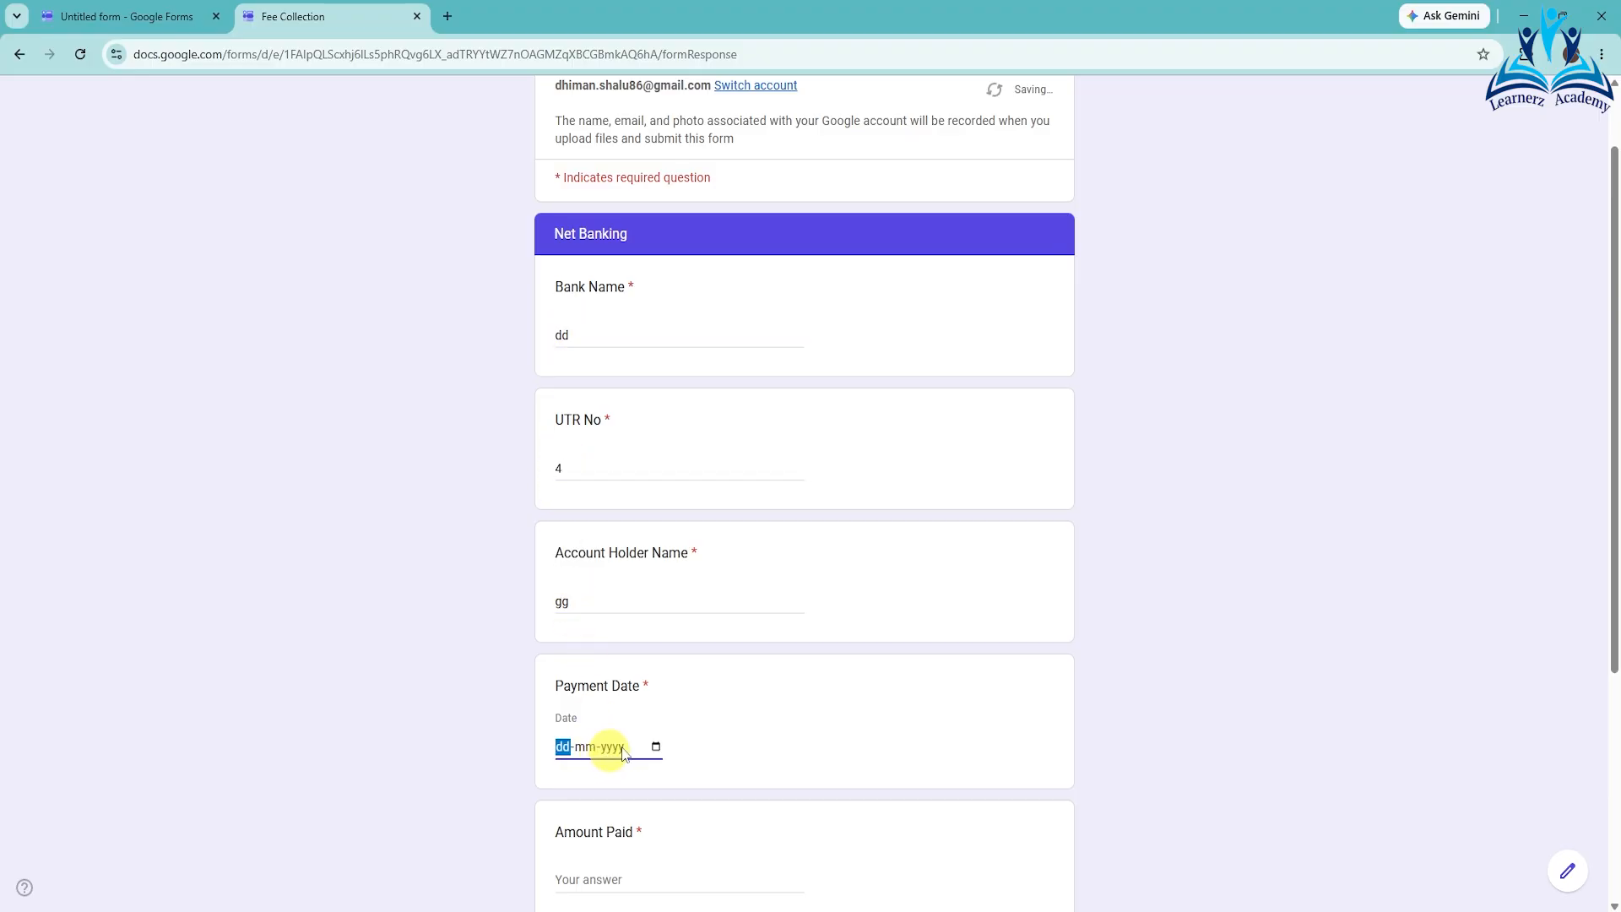
pyautogui.click(656, 746)
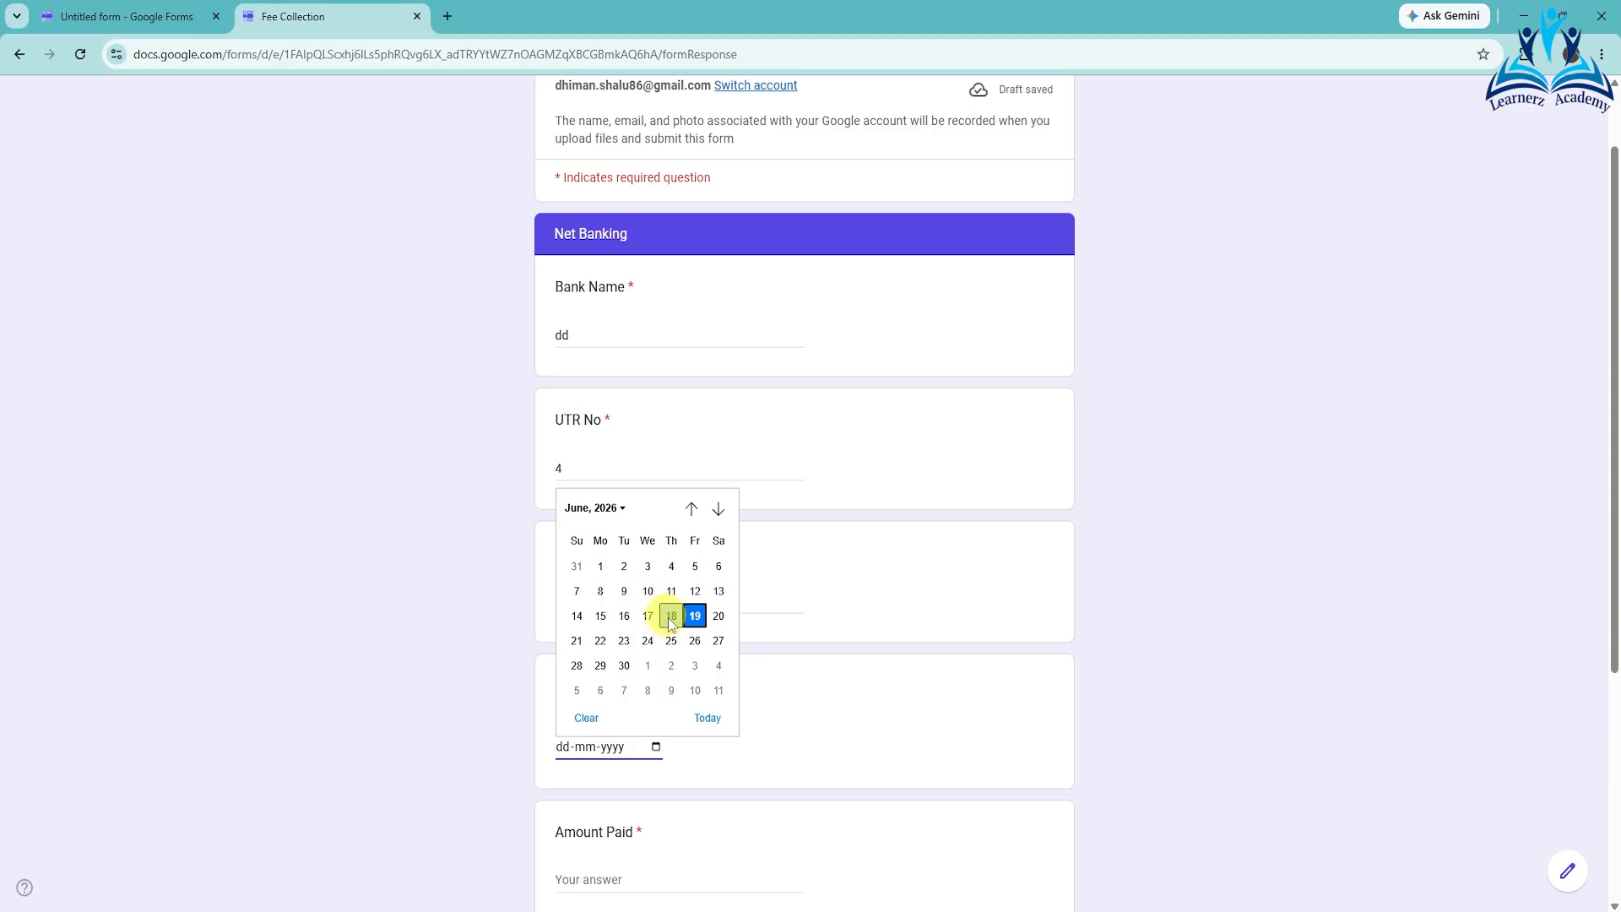
pyautogui.click(698, 614)
pyautogui.scroll(-4, 825, 692)
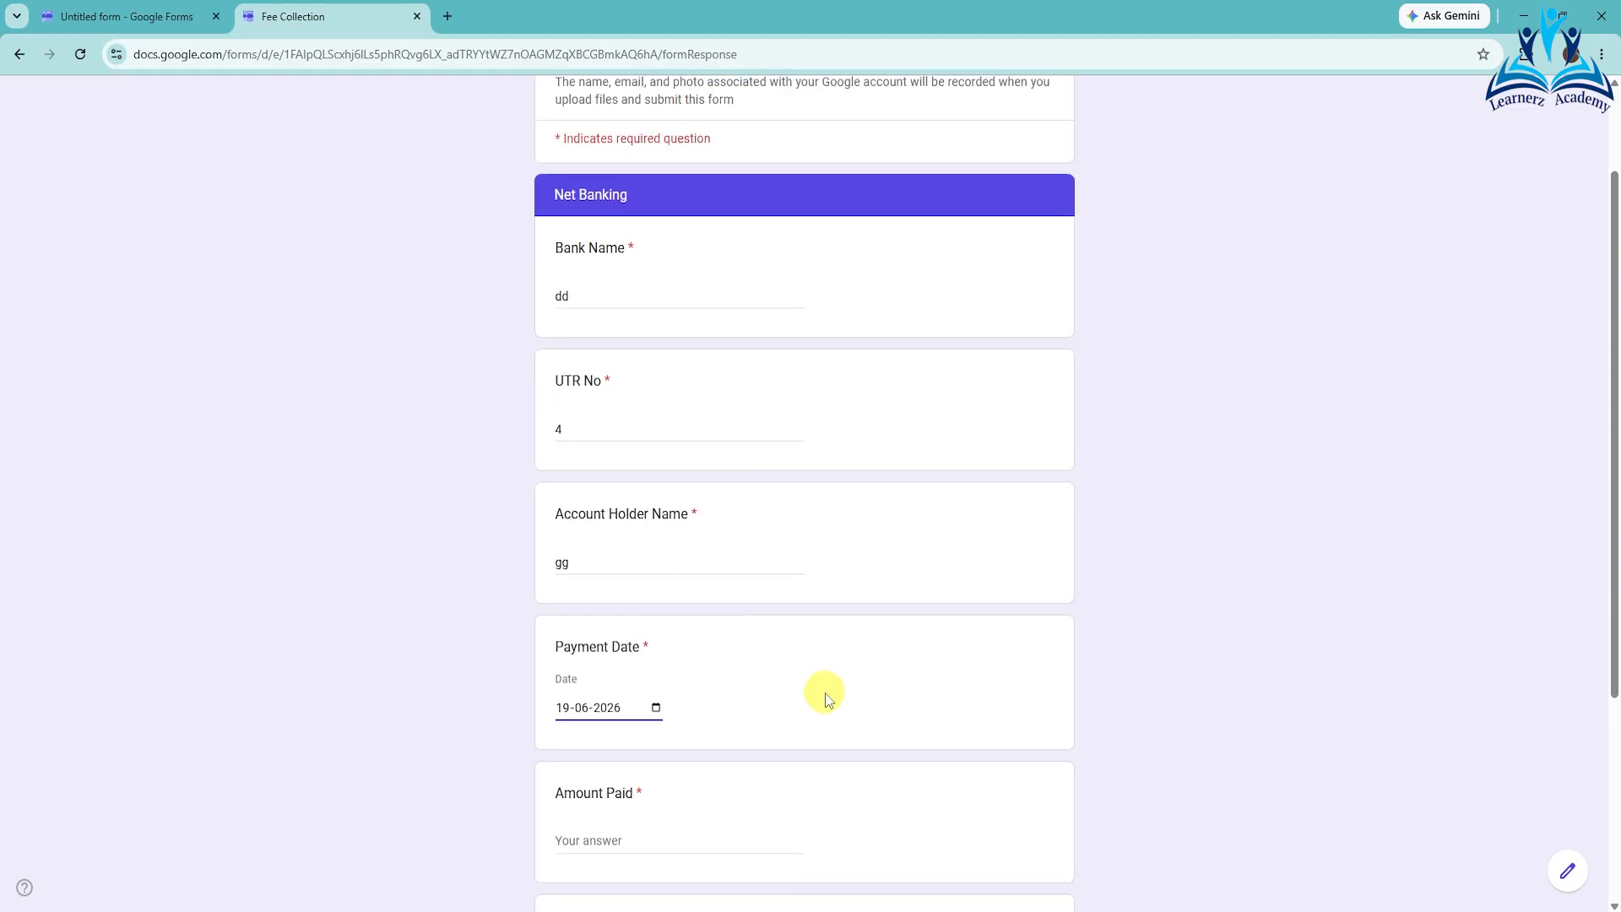
pyautogui.click(589, 526)
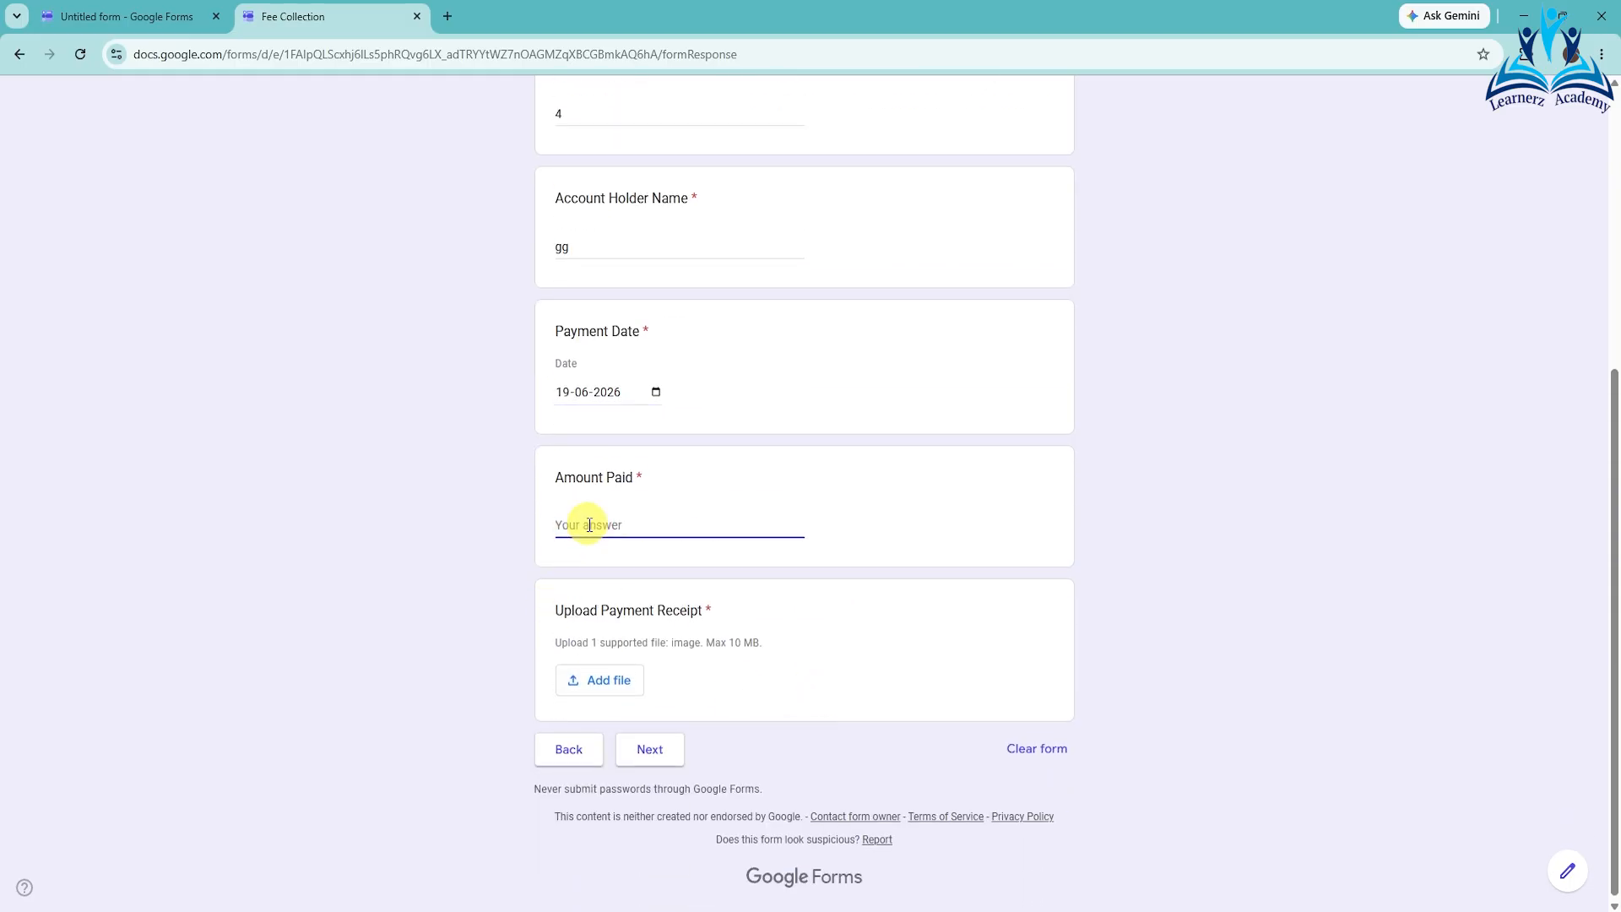
pyautogui.write('2000')
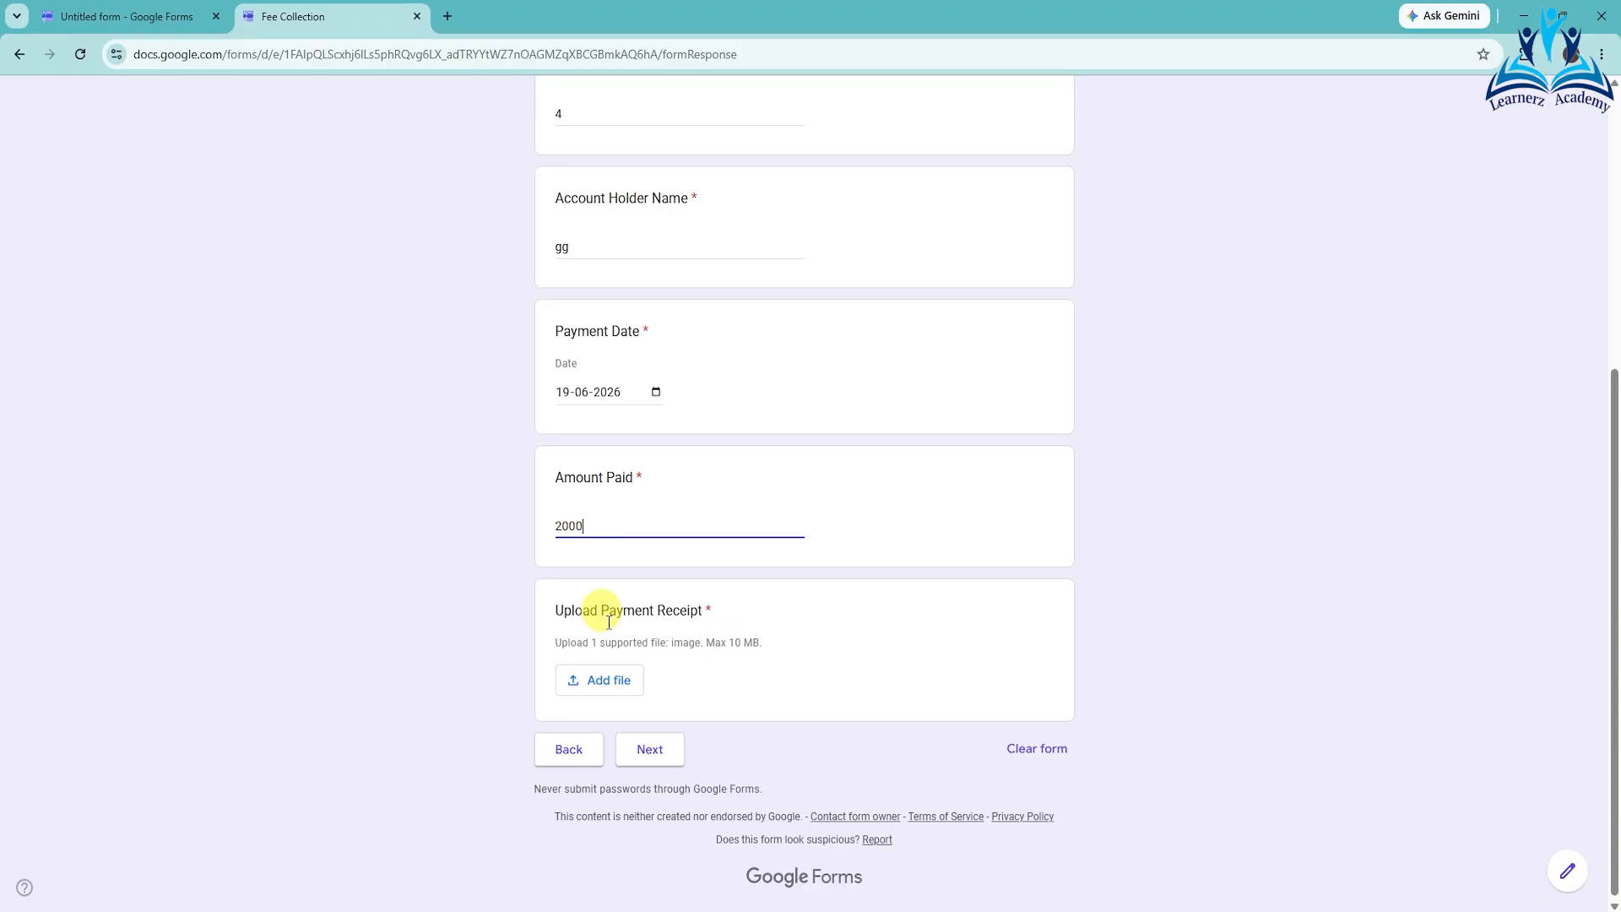
# - Upload Picture1.jpg from the Desktop as the payment receipt and continue to the Any Query? section
pyautogui.click(606, 680)
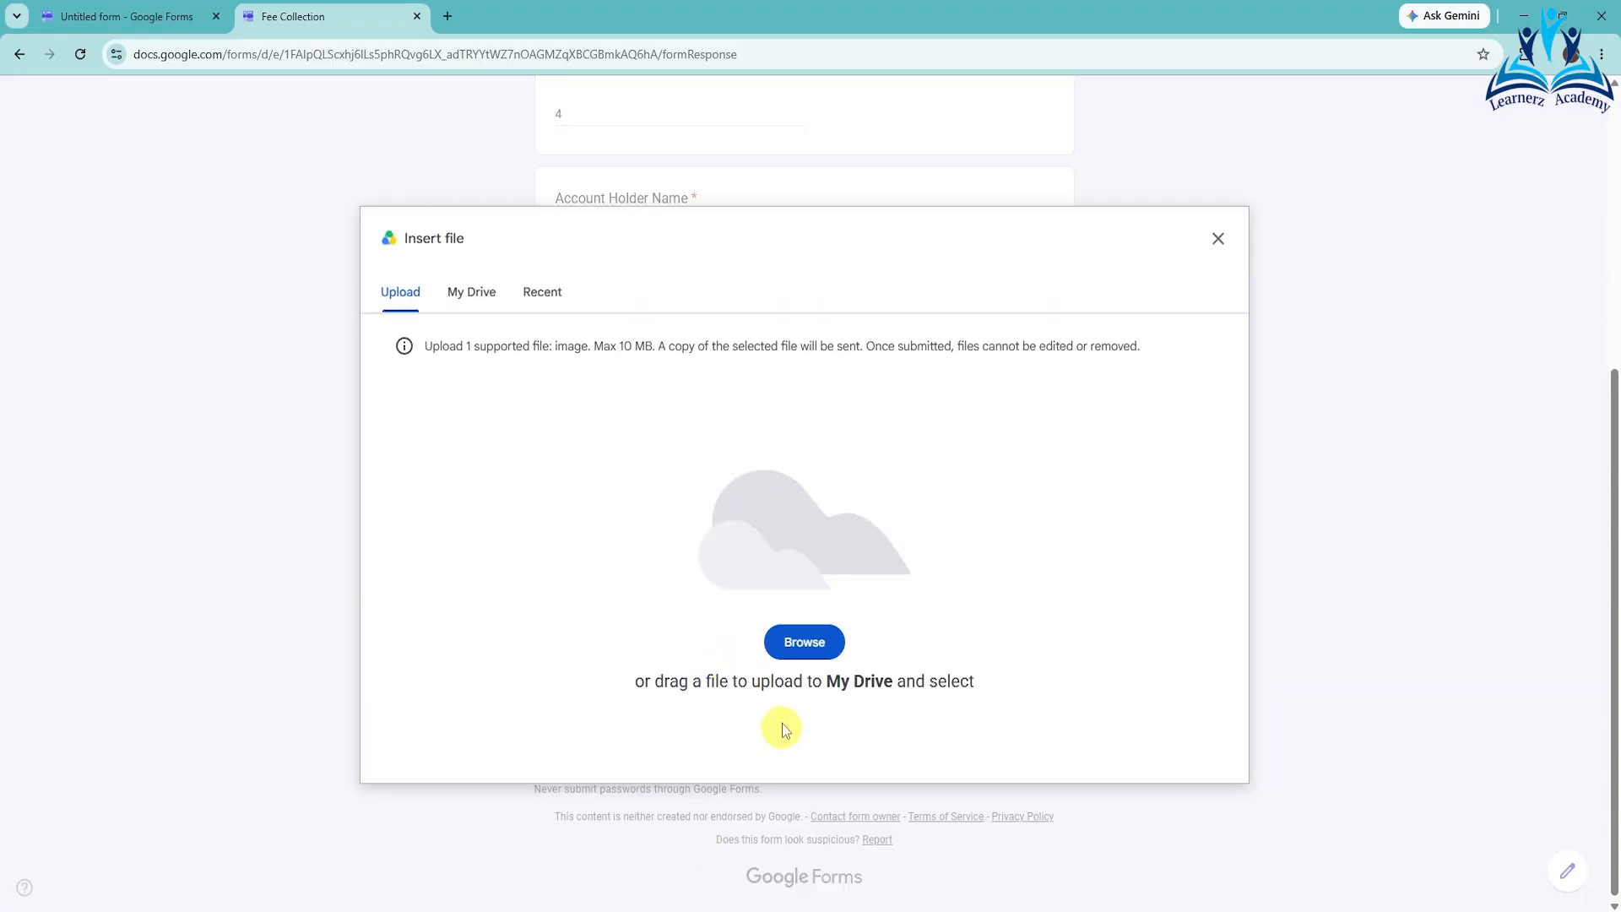
pyautogui.click(802, 642)
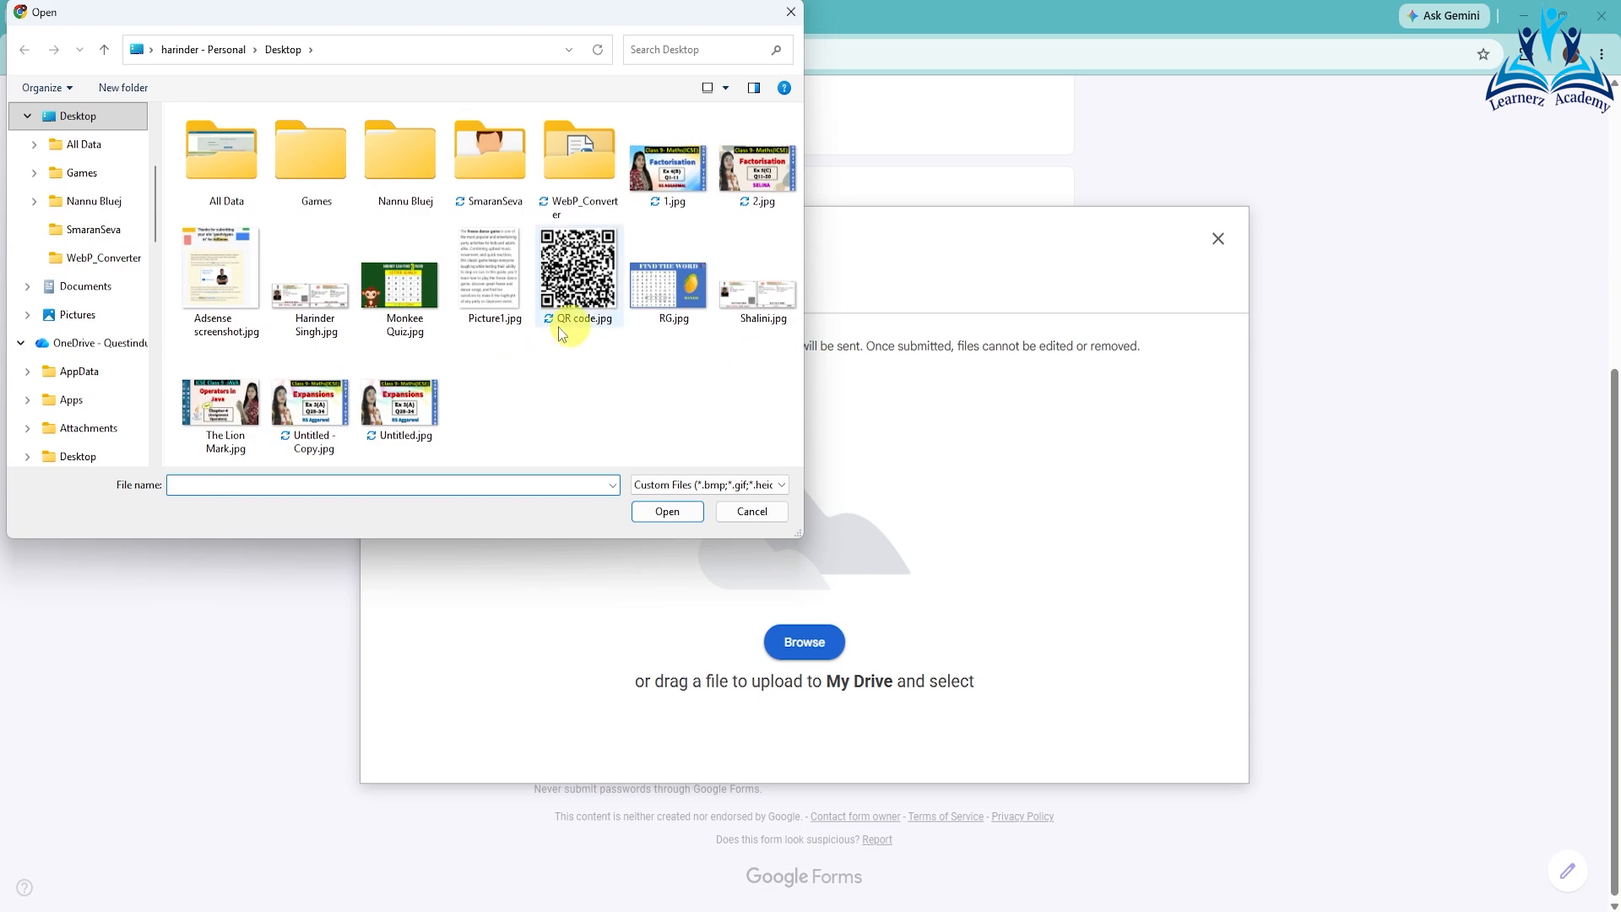
pyautogui.click(494, 304)
pyautogui.click(667, 511)
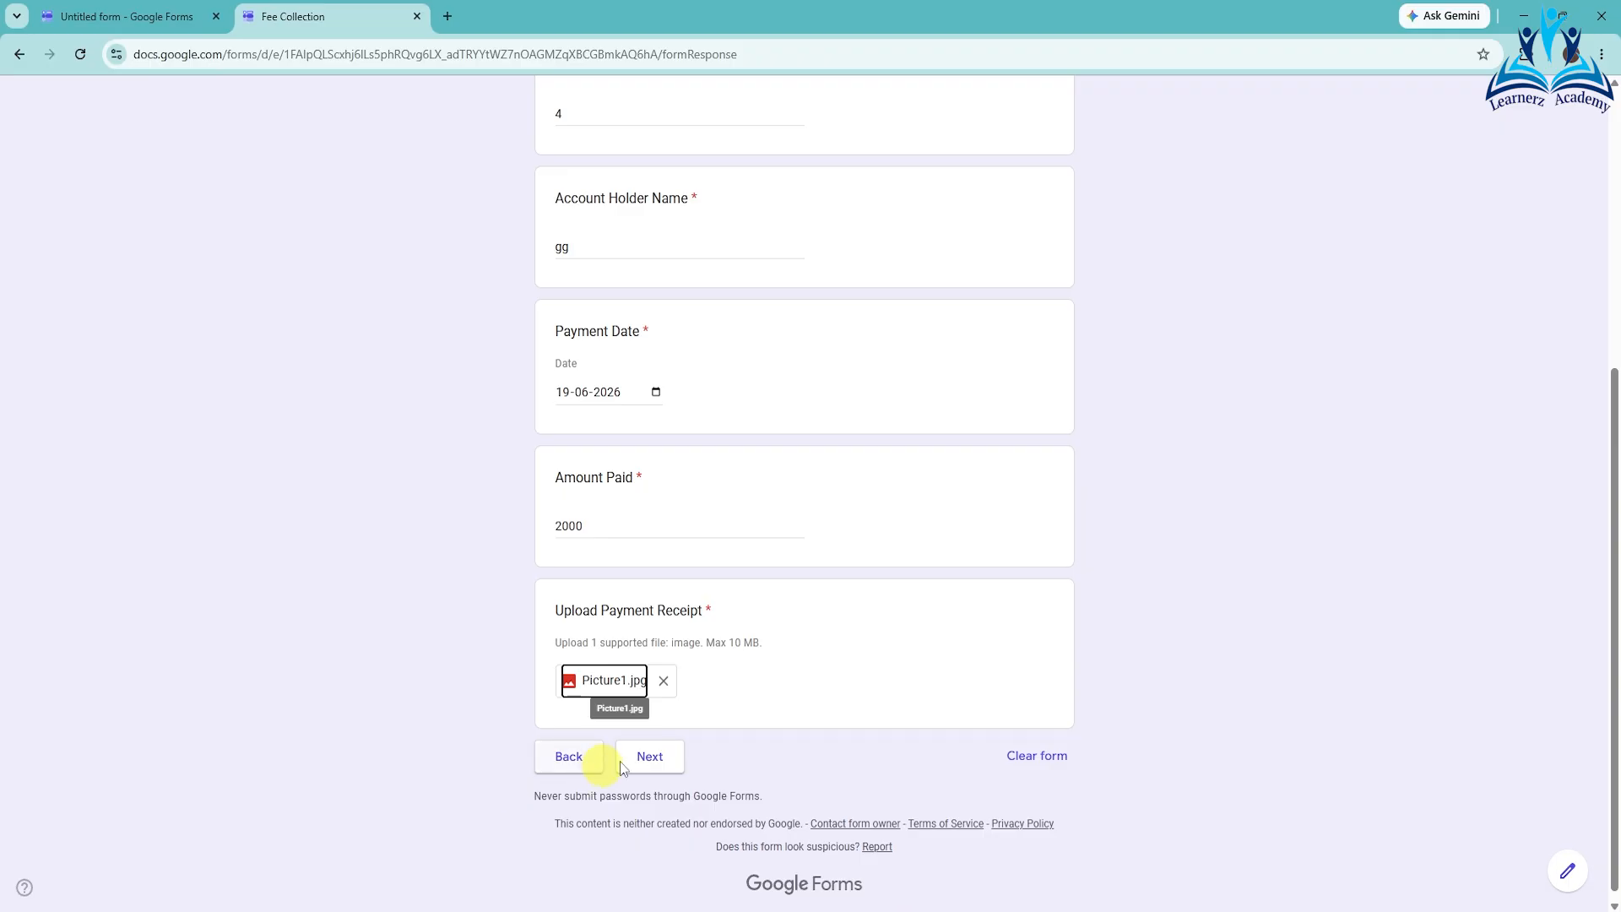
pyautogui.click(642, 759)
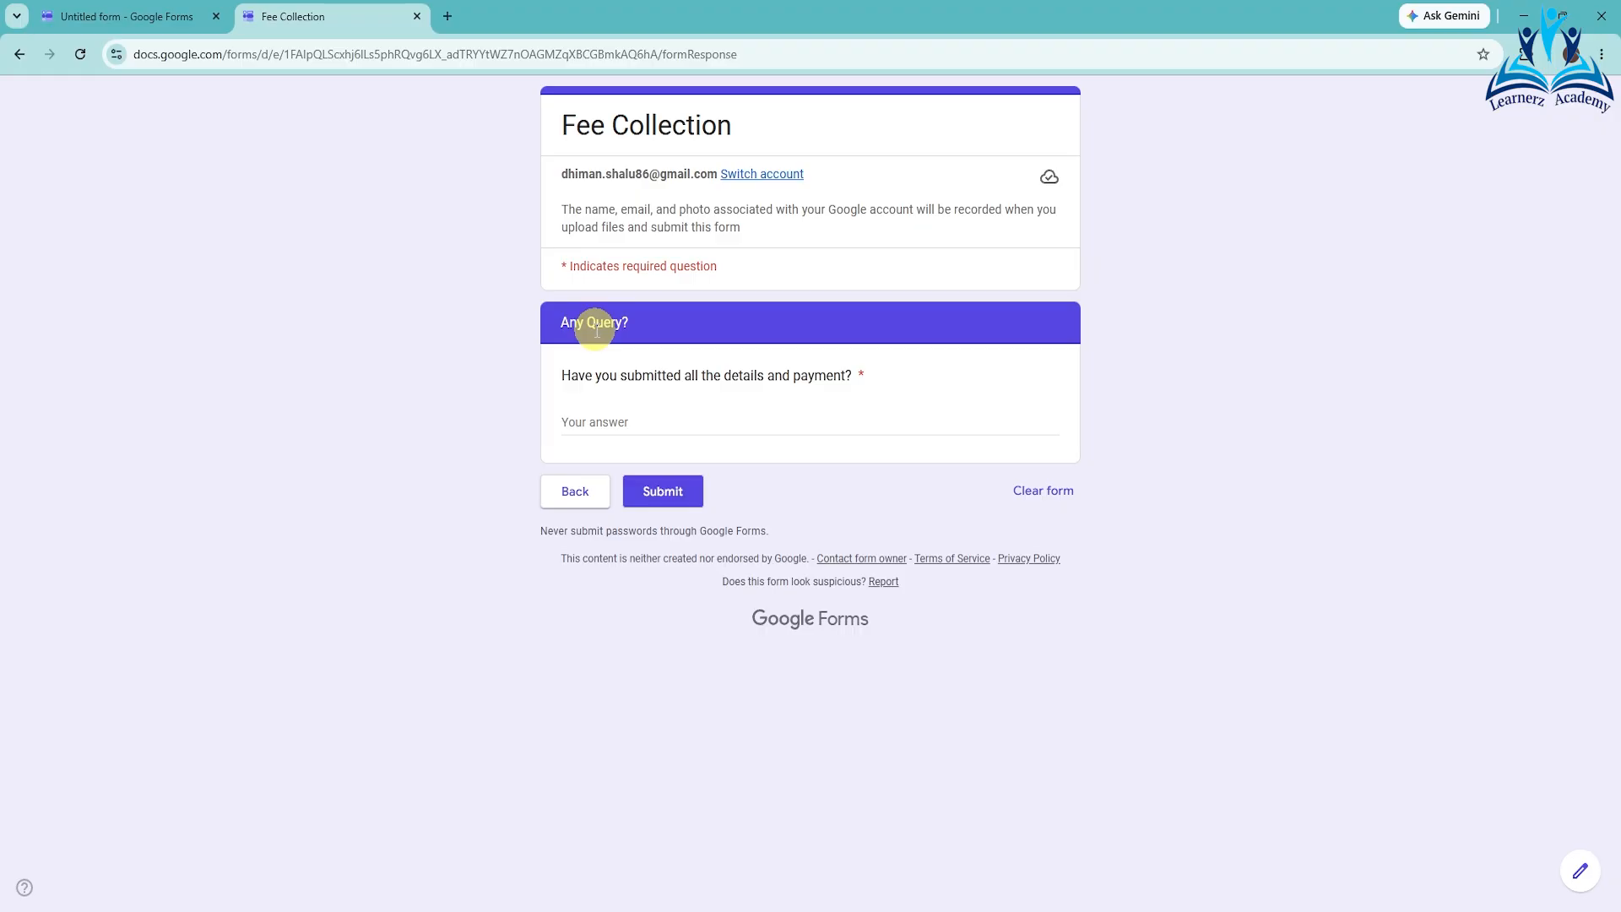
# - Answer yes to whether all the details and payment were submitted, and submit the form
pyautogui.click(586, 423)
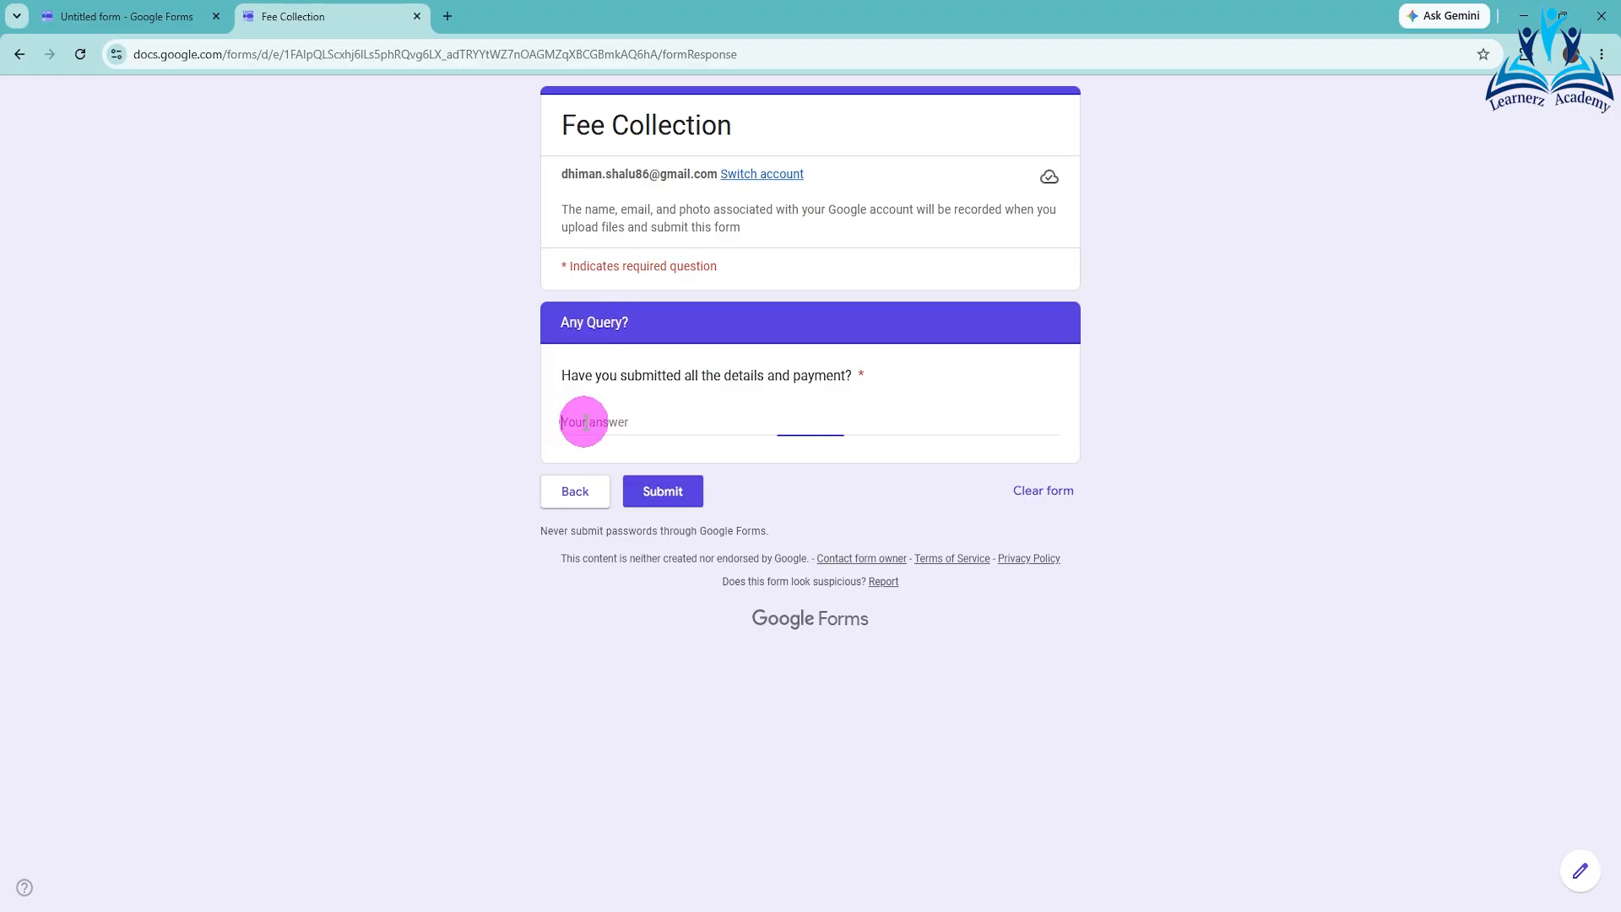
pyautogui.write('yes')
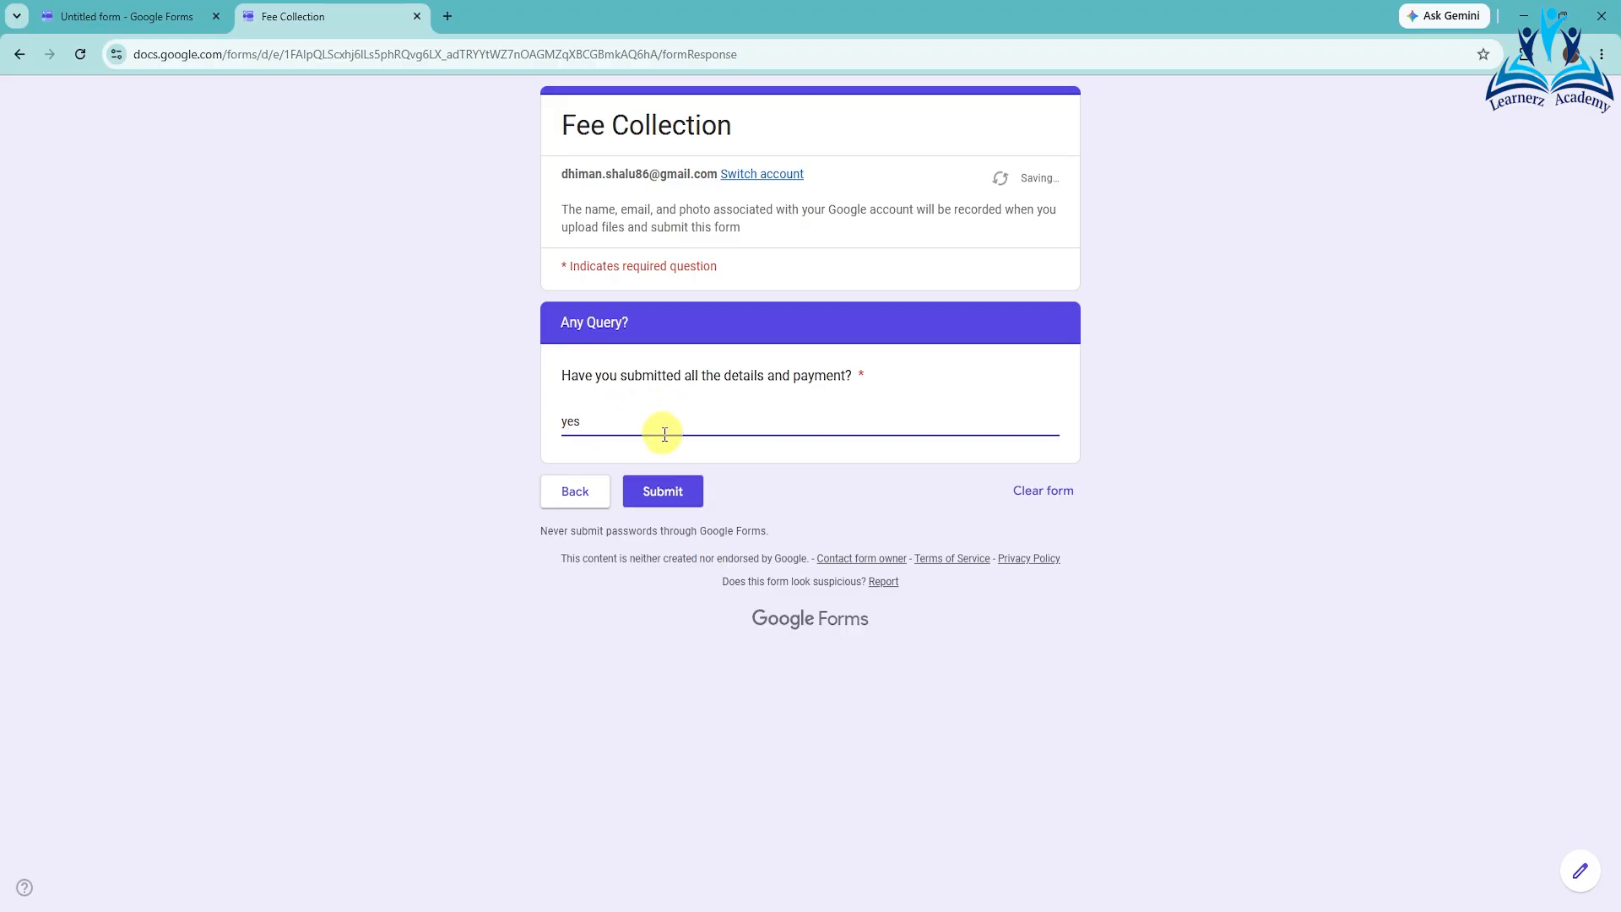
pyautogui.click(663, 493)
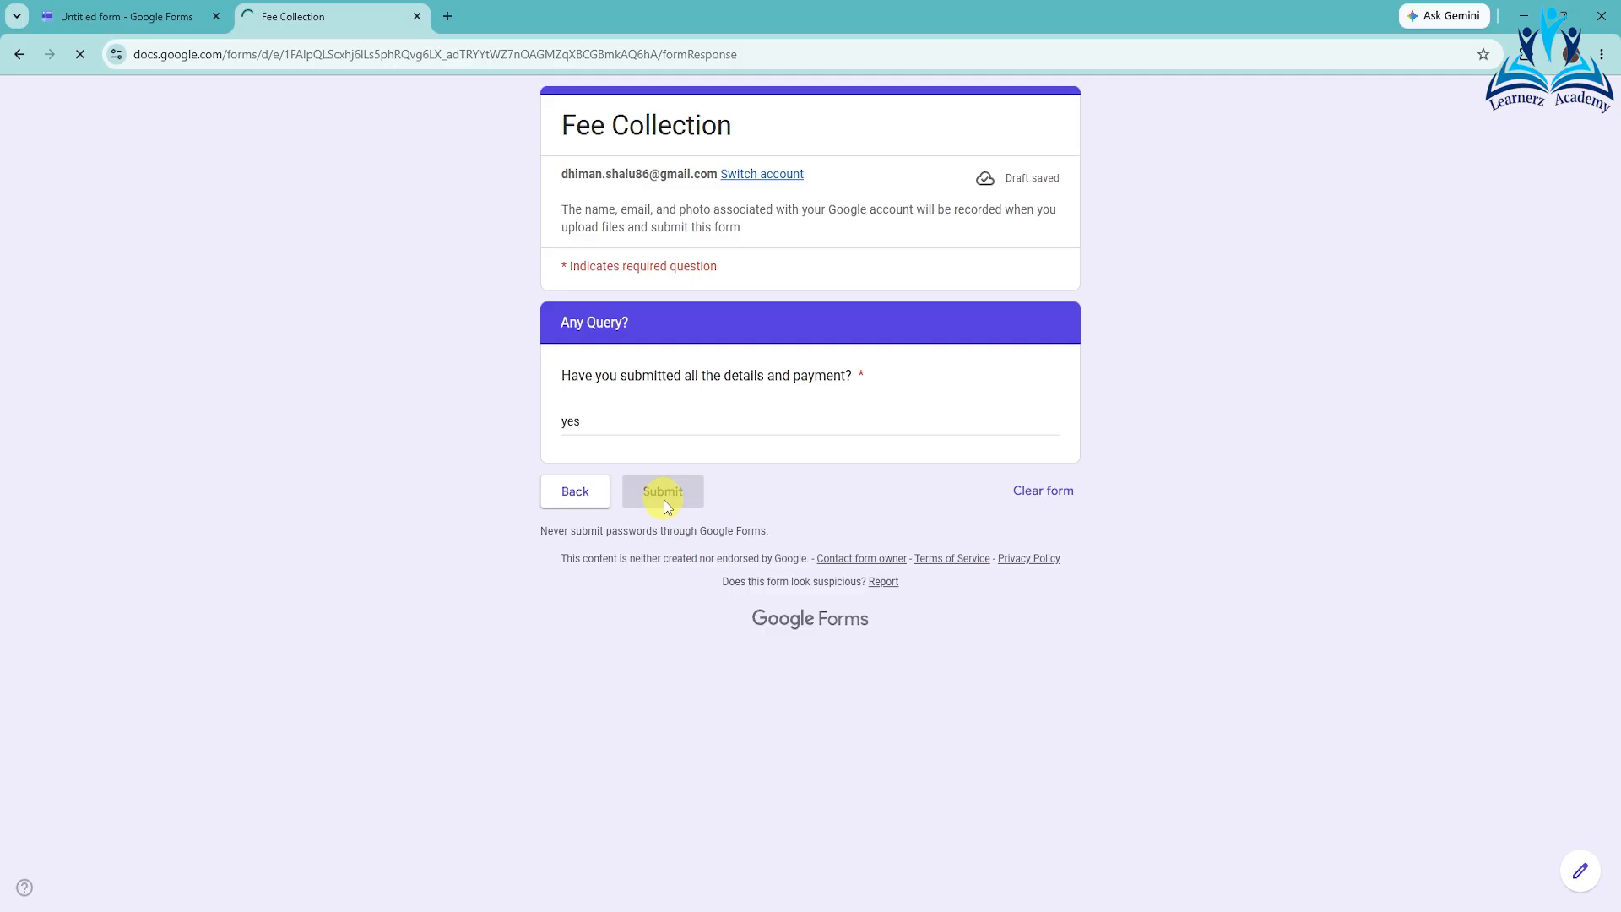